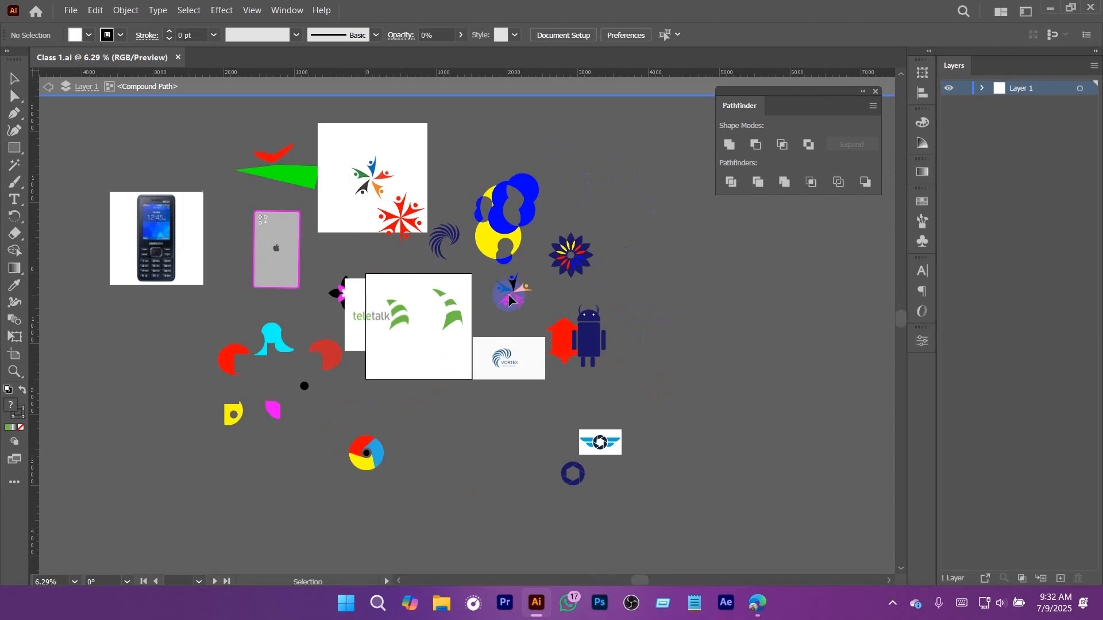
Step: Exit isolation mode on the compound path, move the Pathfinder panel clear of the artwork, and leave nothing selected
{"action": "double_click", "coordinate": [574, 123]}
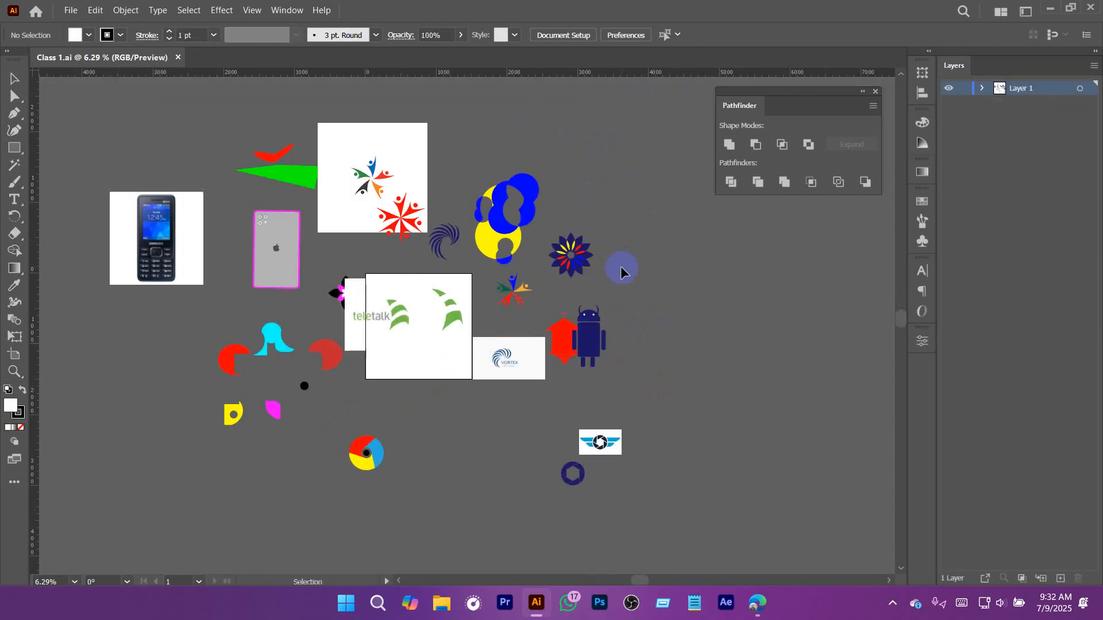
{"action": "left_click_drag", "start_coordinate": [821, 92], "coordinate": [825, 118]}
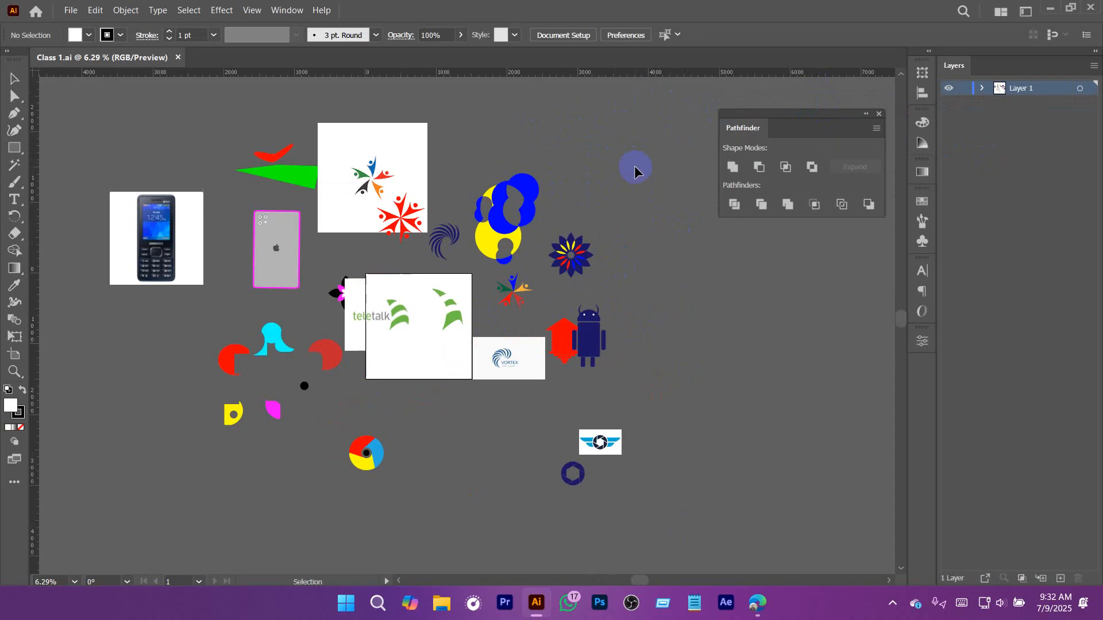
{"action": "key", "text": "z"}
{"action": "left_click_drag", "start_coordinate": [439, 357], "coordinate": [468, 366]}
{"action": "key", "text": "space"}
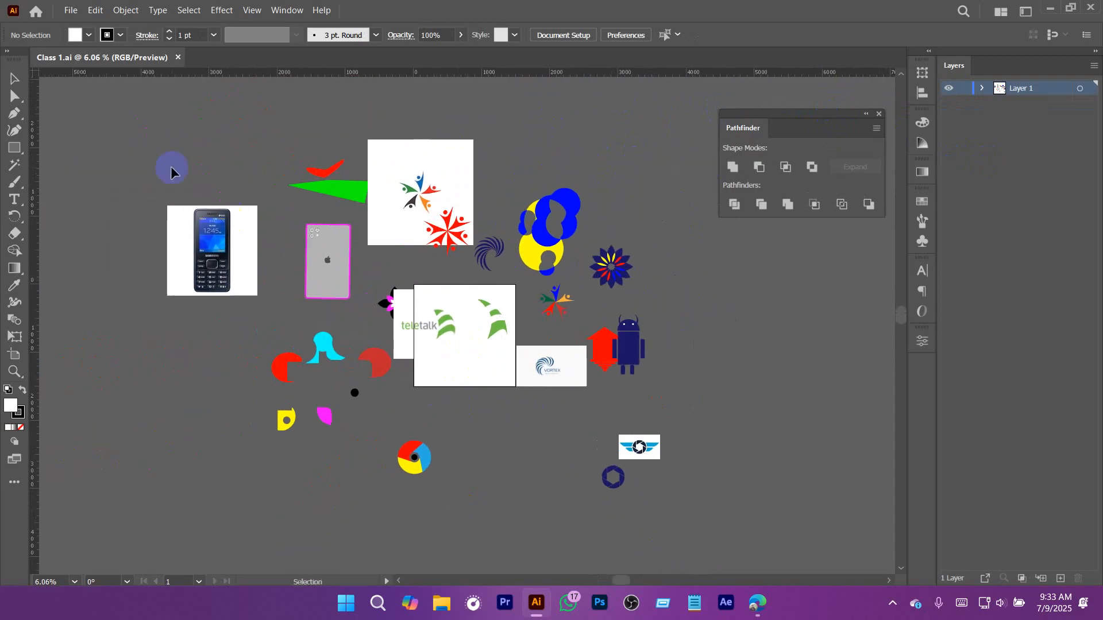
{"action": "left_click_drag", "start_coordinate": [731, 505], "coordinate": [673, 500]}
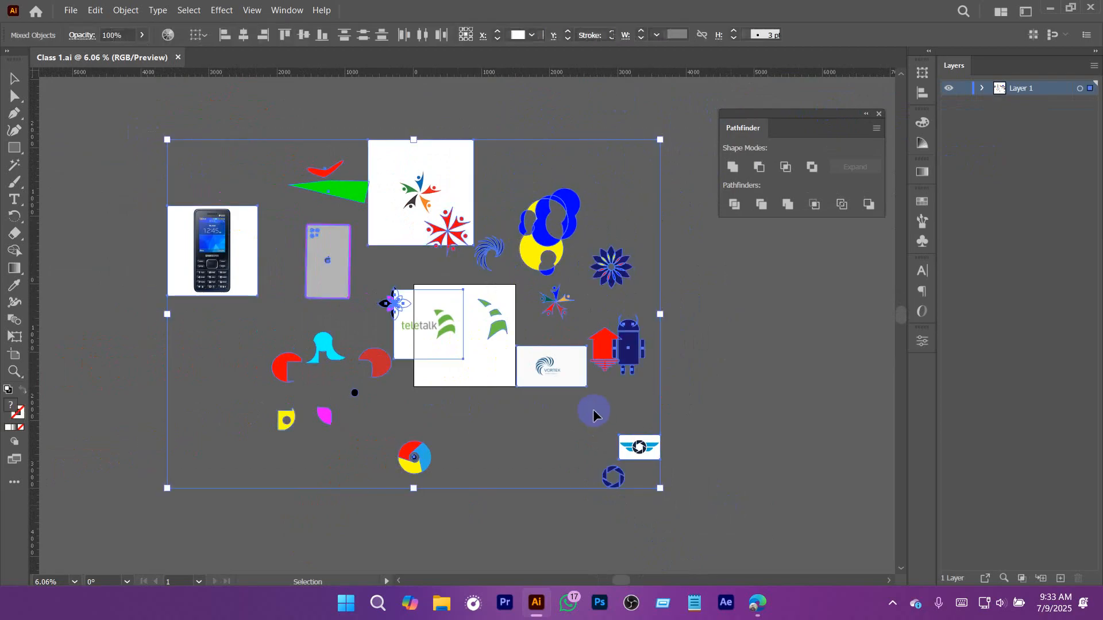
{"action": "left_click", "coordinate": [570, 102]}
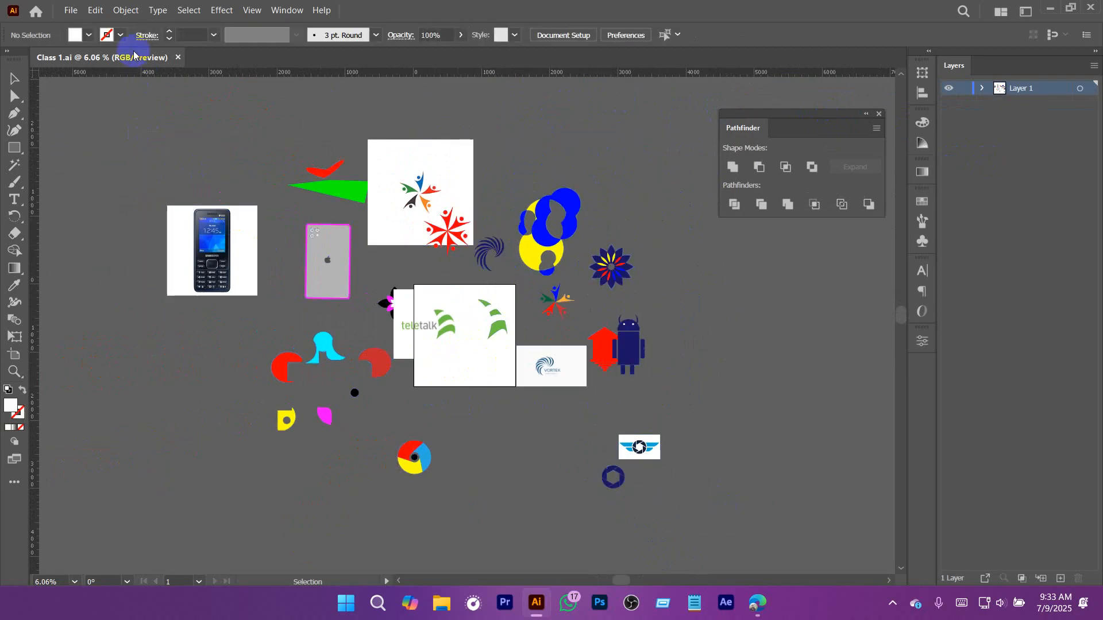
Step: Start a new document and set its width to 1020 px and its height to 1080 px
{"action": "left_click", "coordinate": [70, 10]}
{"action": "left_click", "coordinate": [89, 30]}
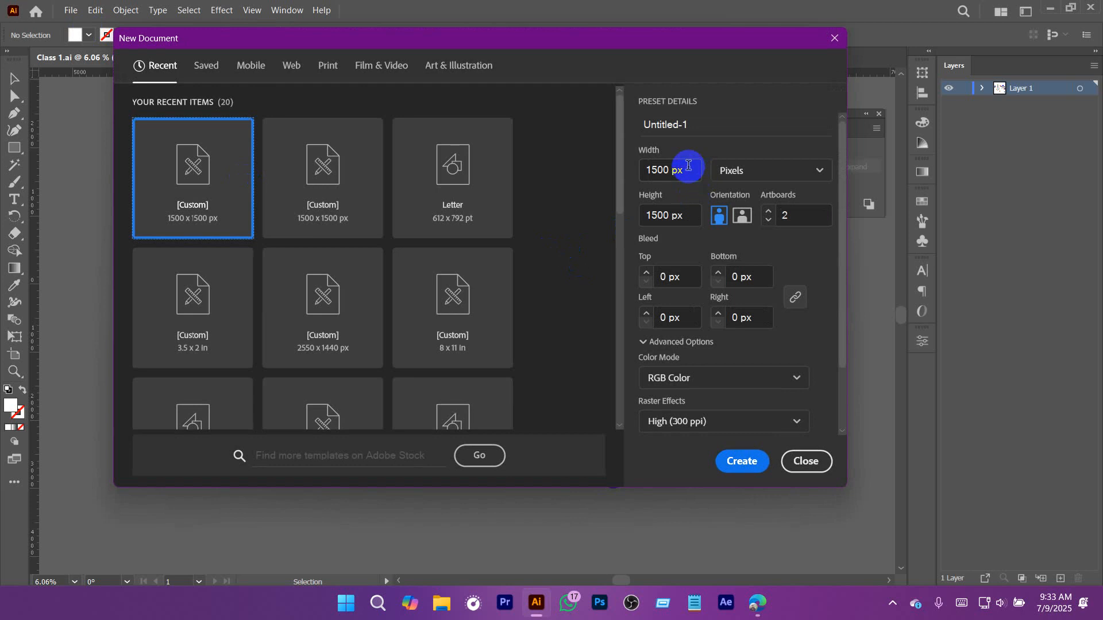
{"action": "left_click_drag", "start_coordinate": [693, 172], "coordinate": [645, 174]}
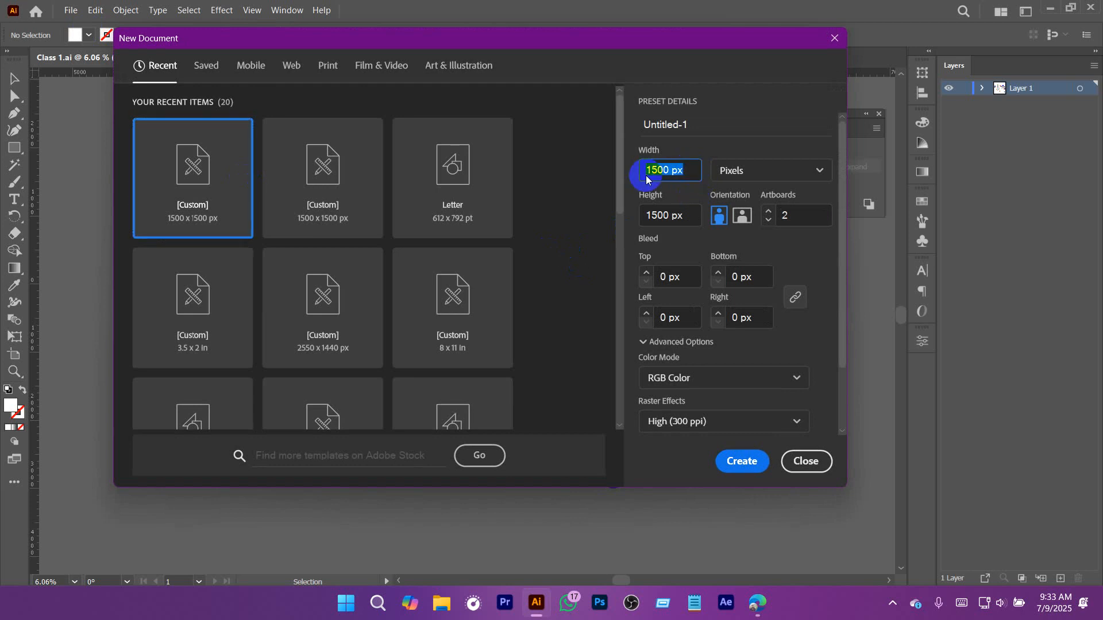
{"action": "type", "text": "19"}
{"action": "key", "text": "BackSpace"}
{"action": "key", "text": "super+l"}
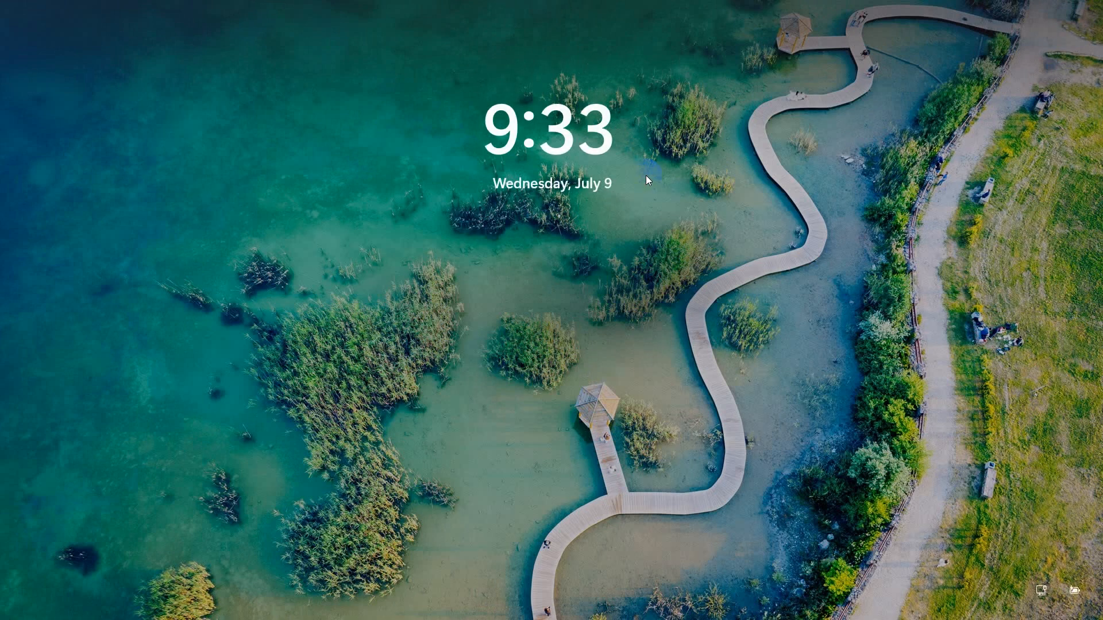
{"action": "left_click", "coordinate": [646, 175]}
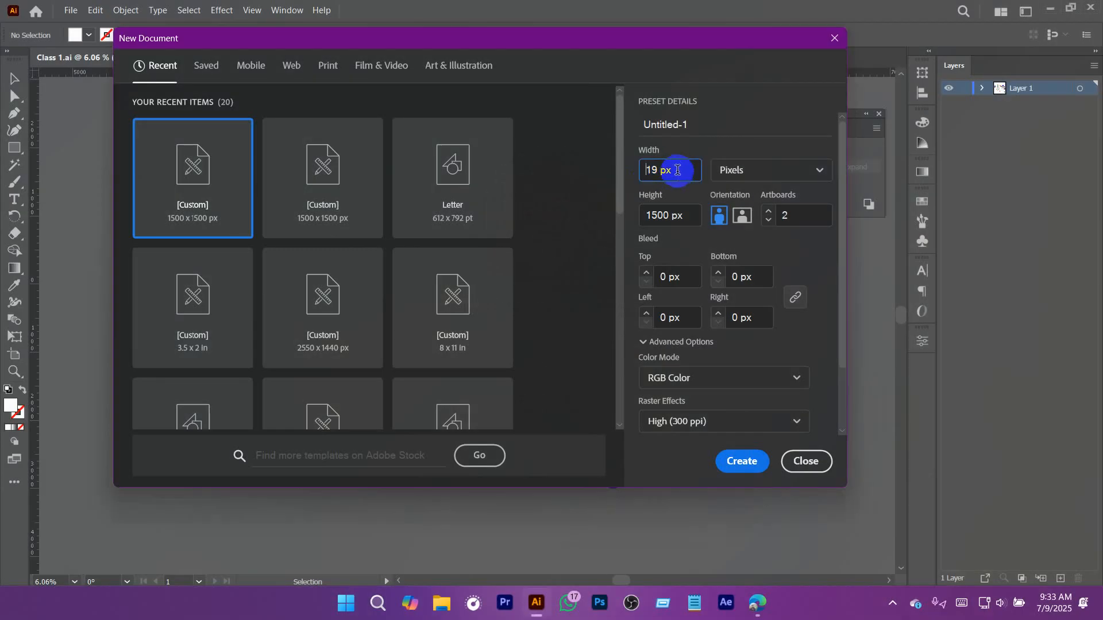
{"action": "left_click_drag", "start_coordinate": [687, 170], "coordinate": [628, 171]}
{"action": "type", "text": "102"}
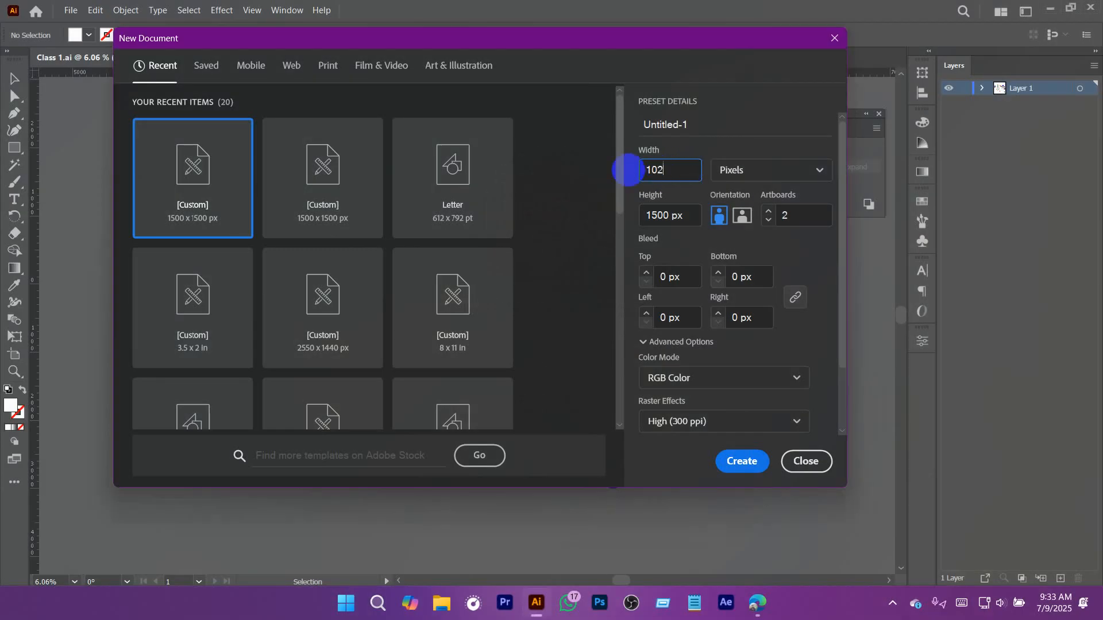
{"action": "type", "text": "0"}
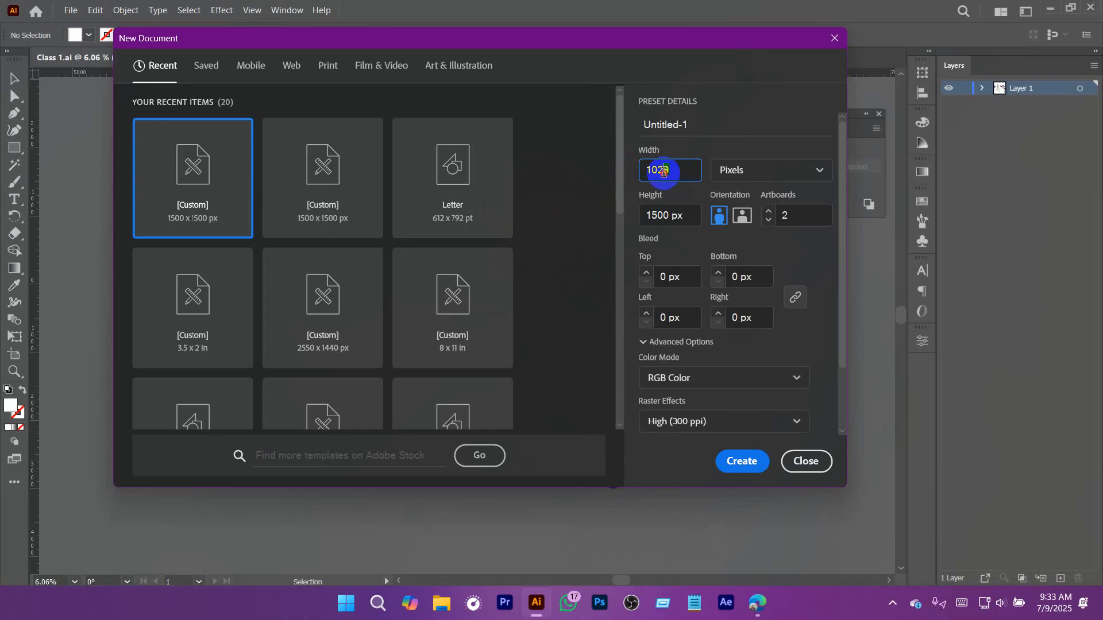
{"action": "left_click_drag", "start_coordinate": [694, 215], "coordinate": [631, 222]}
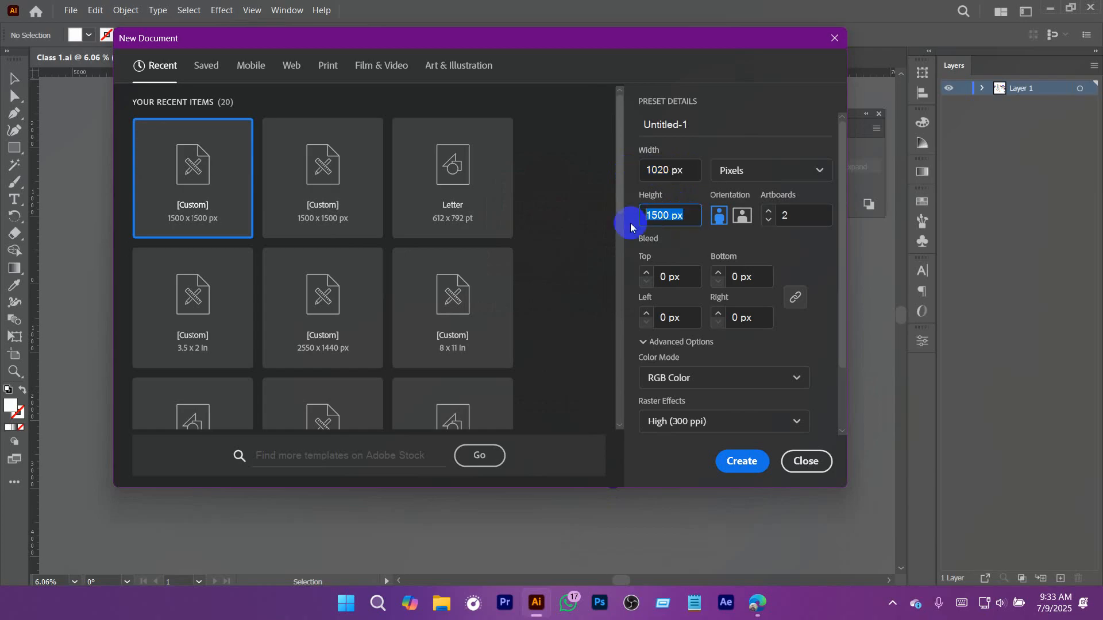
{"action": "type", "text": "1080"}
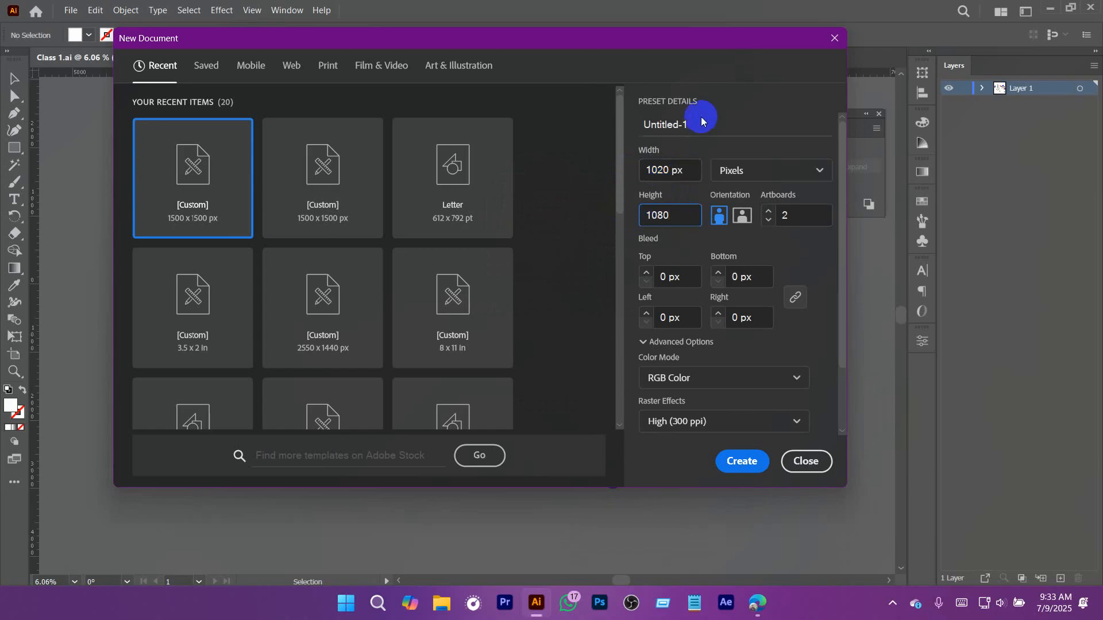
Step: Correct the new document's width to 1920 px
{"action": "left_click_drag", "start_coordinate": [658, 171], "coordinate": [673, 183]}
{"action": "key", "text": "BackSpace"}
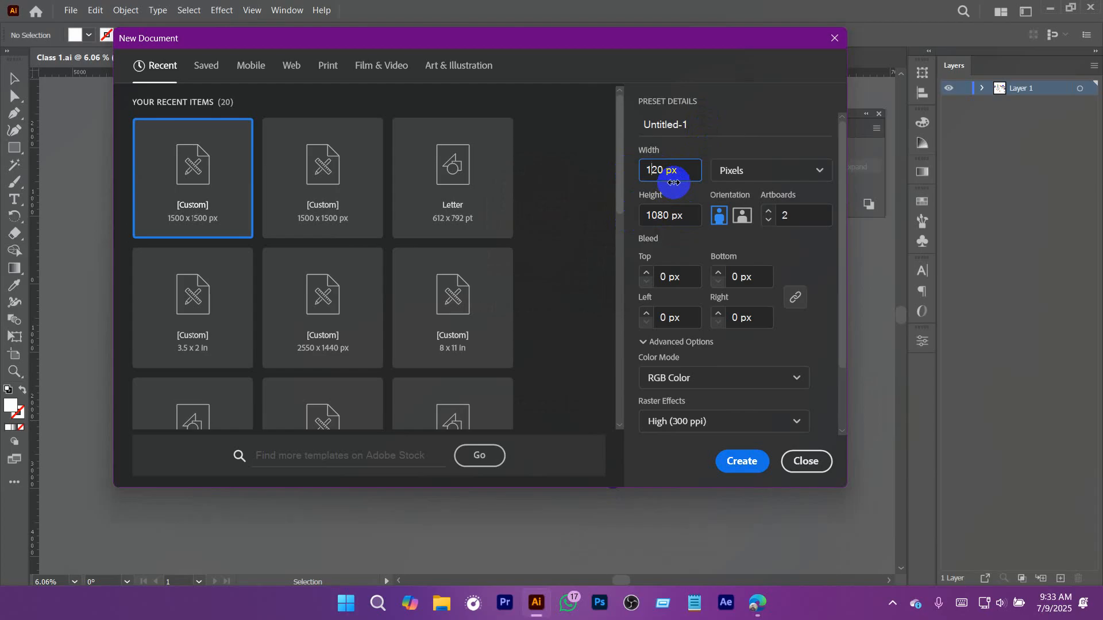
{"action": "type", "text": "9"}
Step: Name the new document Background and create it
{"action": "left_click_drag", "start_coordinate": [711, 127], "coordinate": [642, 125]}
{"action": "type", "text": "Background"}
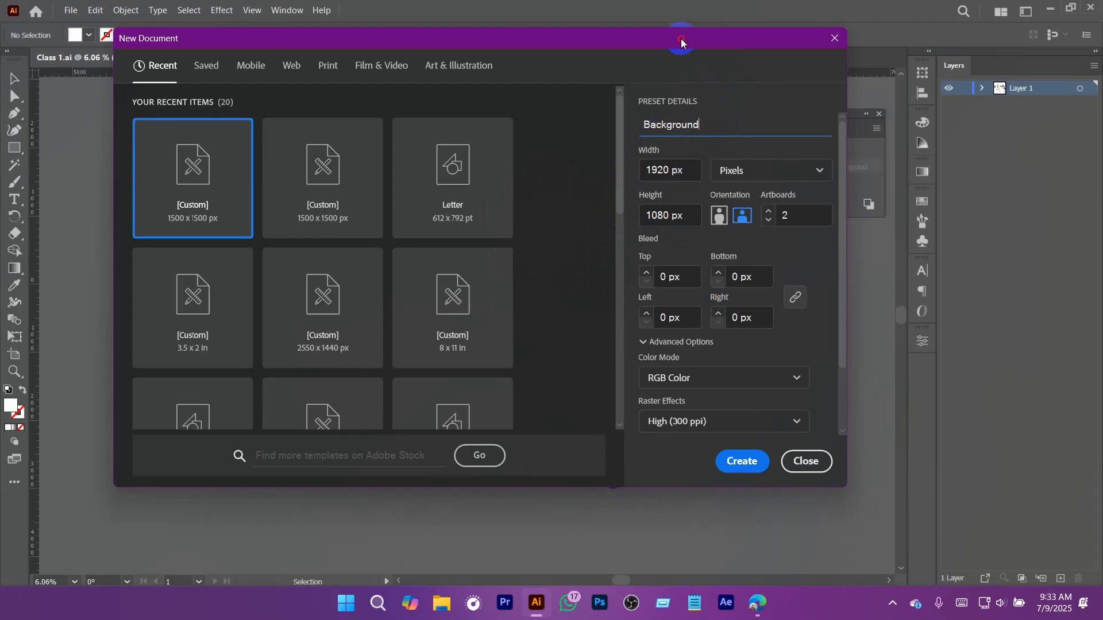
{"action": "left_click_drag", "start_coordinate": [682, 38], "coordinate": [730, 44]}
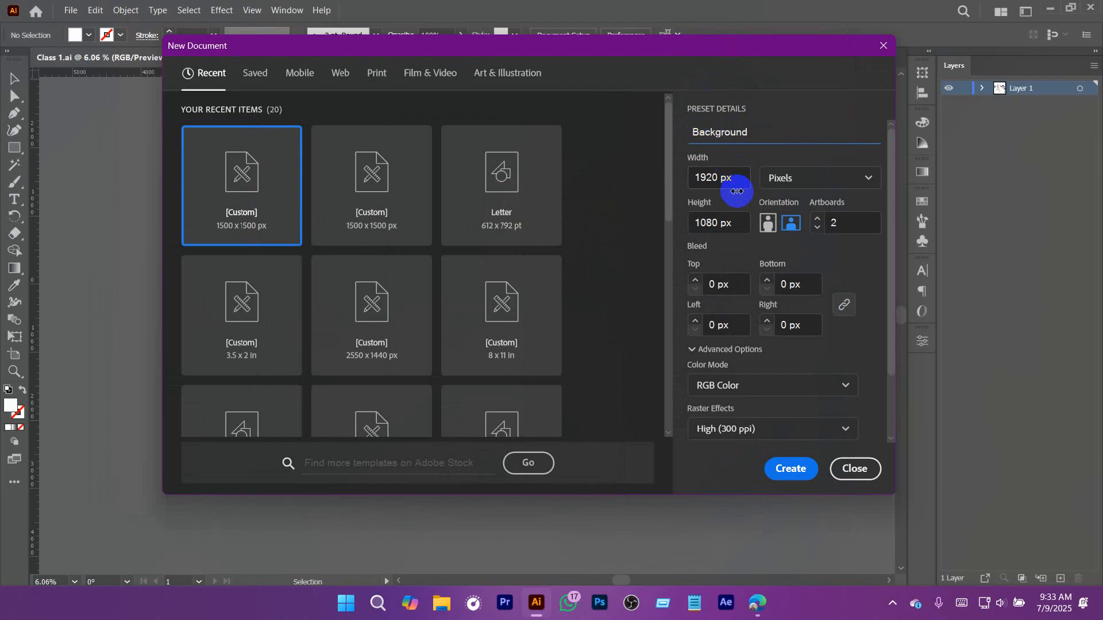
{"action": "left_click_drag", "start_coordinate": [609, 49], "coordinate": [610, 53]}
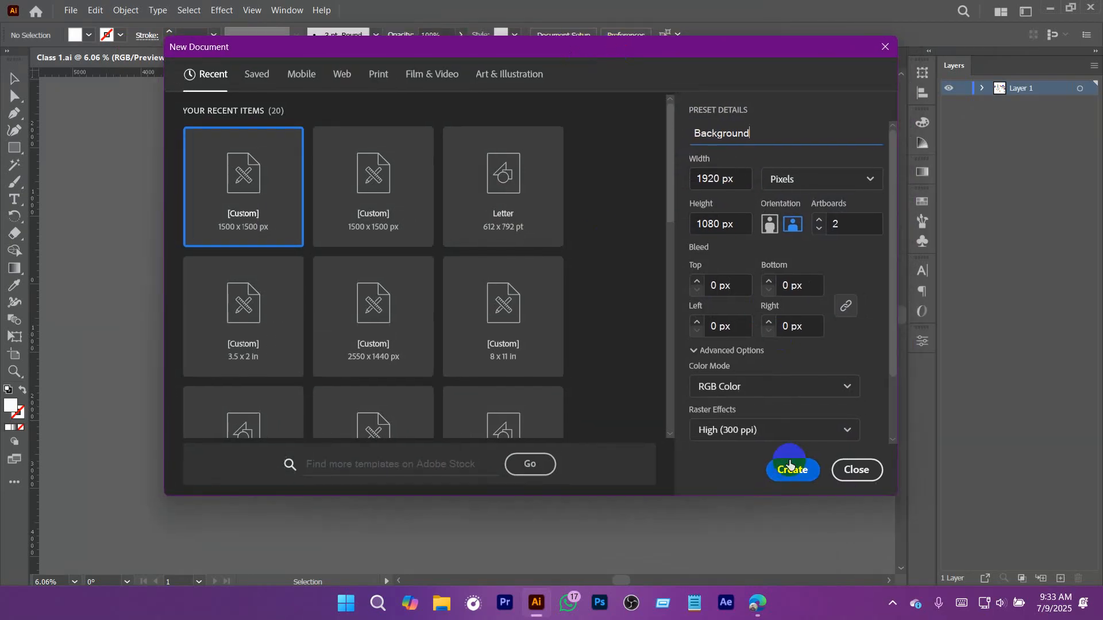
{"action": "left_click", "coordinate": [789, 467]}
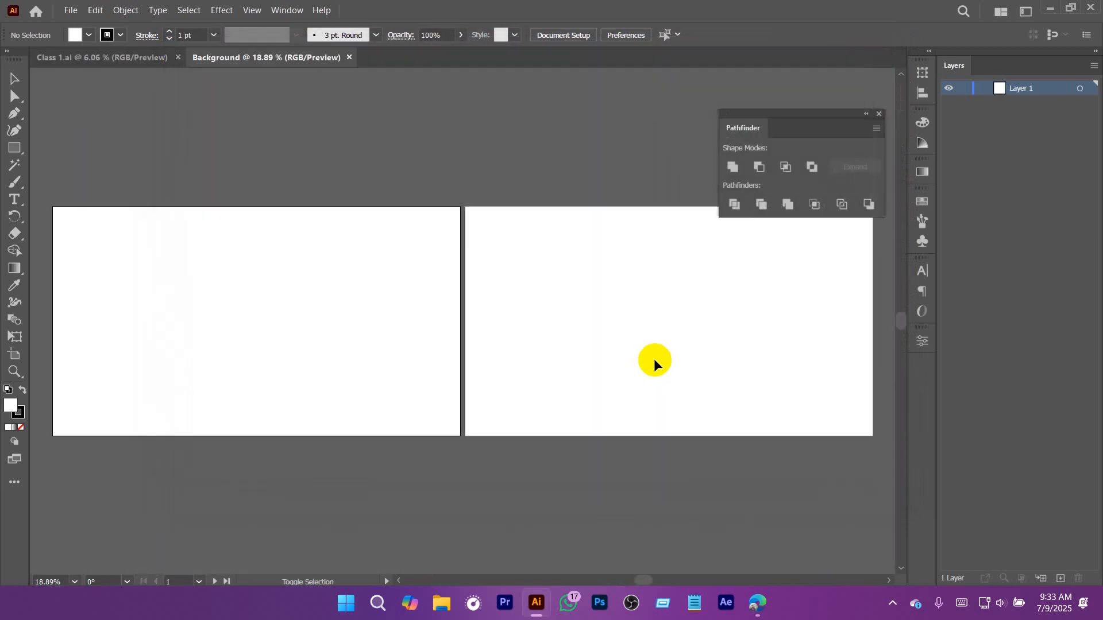
Step: Delete the first of the two artboards and leave artboard editing
{"action": "key", "text": "shift+o"}
{"action": "key", "text": "Delete"}
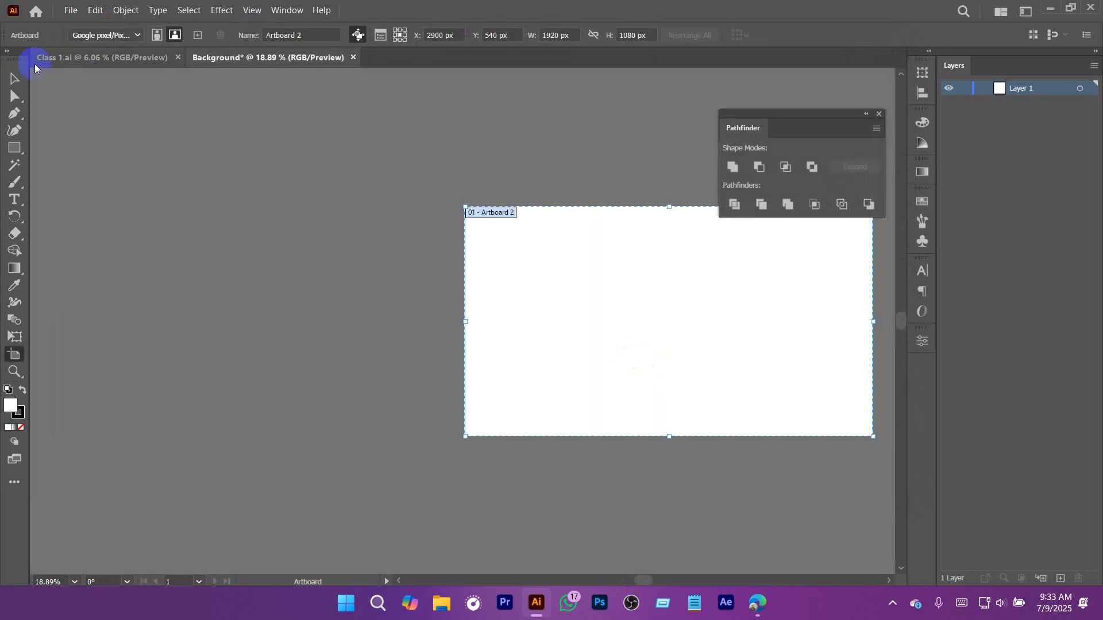
{"action": "left_click", "coordinate": [14, 78]}
Step: Close the Class 1.ai document and show the rulers in the Background document
{"action": "left_click", "coordinate": [118, 57]}
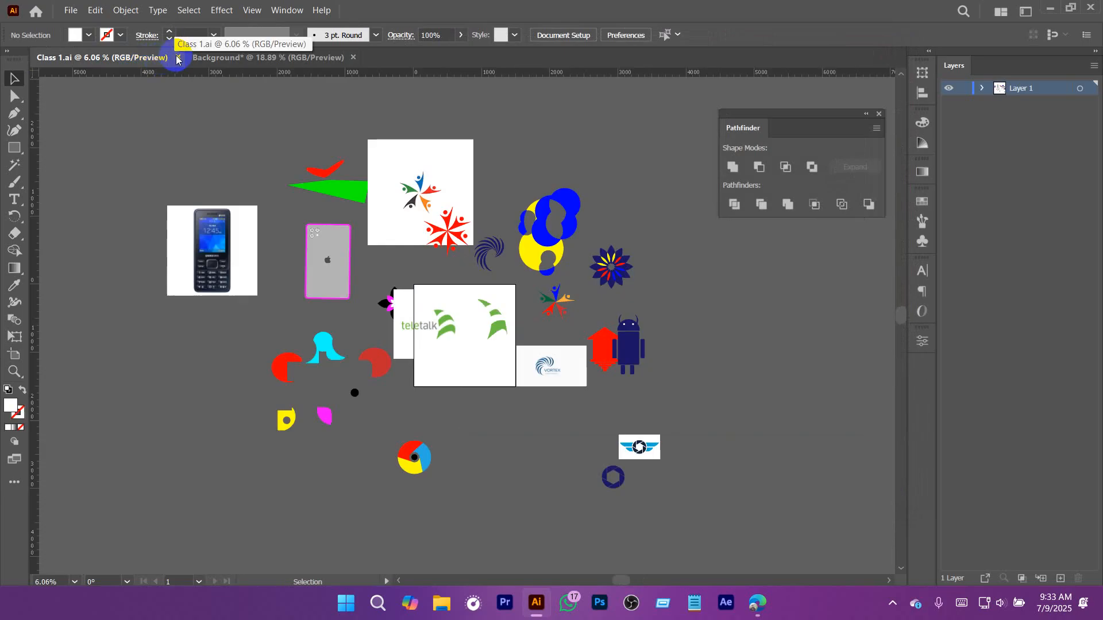
{"action": "left_click", "coordinate": [177, 57]}
{"action": "scroll", "coordinate": [622, 312], "scroll_direction": "right", "scroll_amount": 4}
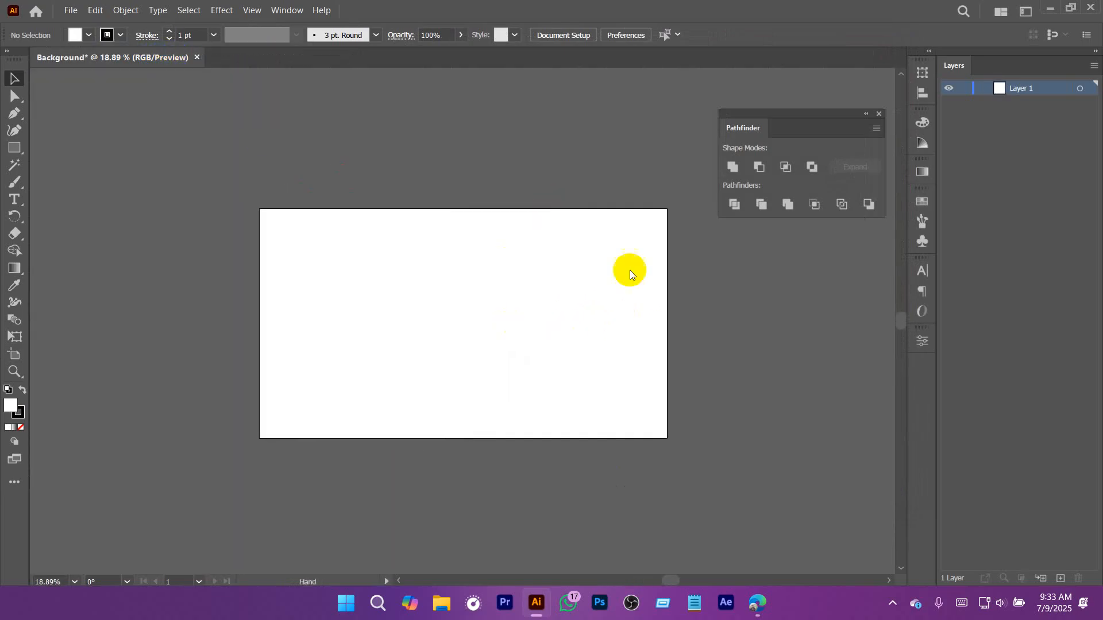
{"action": "key", "text": "ctrl+r"}
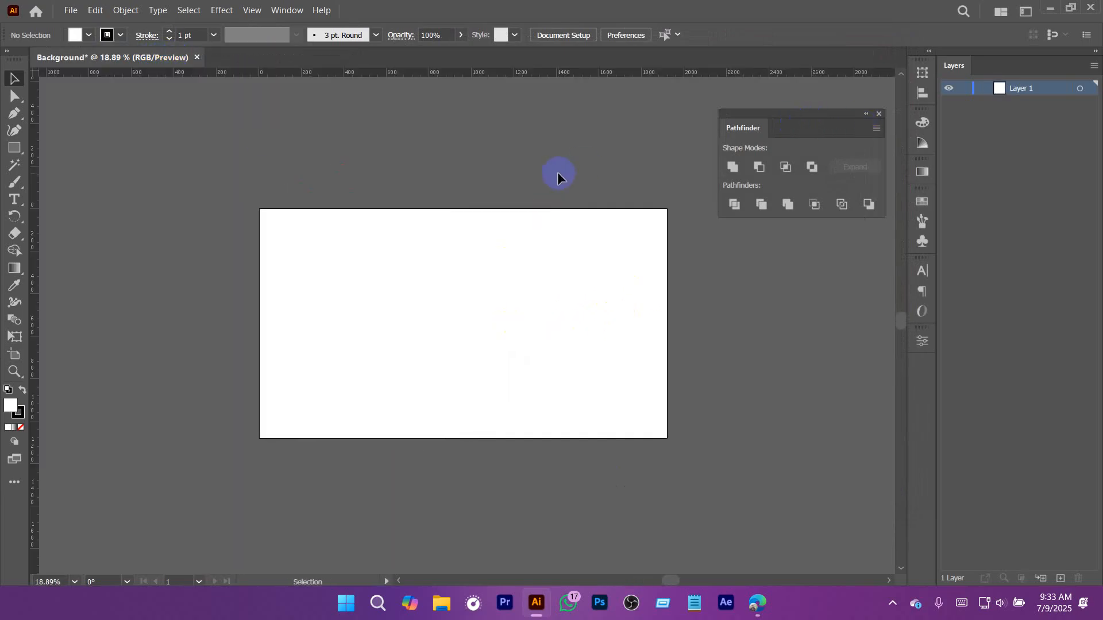
{"action": "left_click_drag", "start_coordinate": [505, 284], "coordinate": [491, 302]}
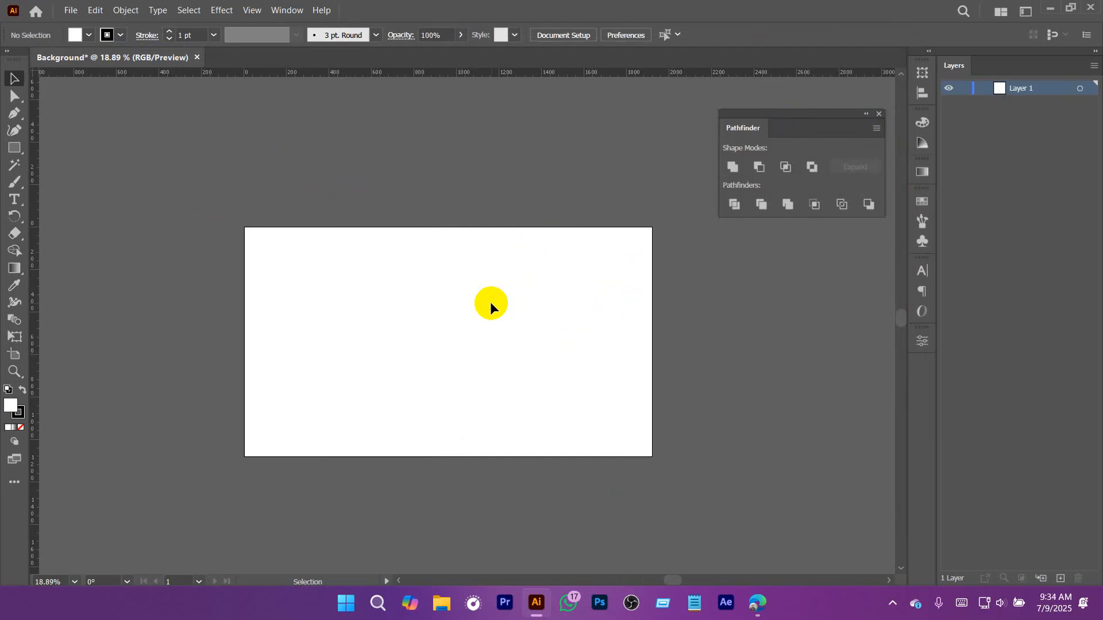
{"action": "left_click_drag", "start_coordinate": [490, 305], "coordinate": [488, 270]}
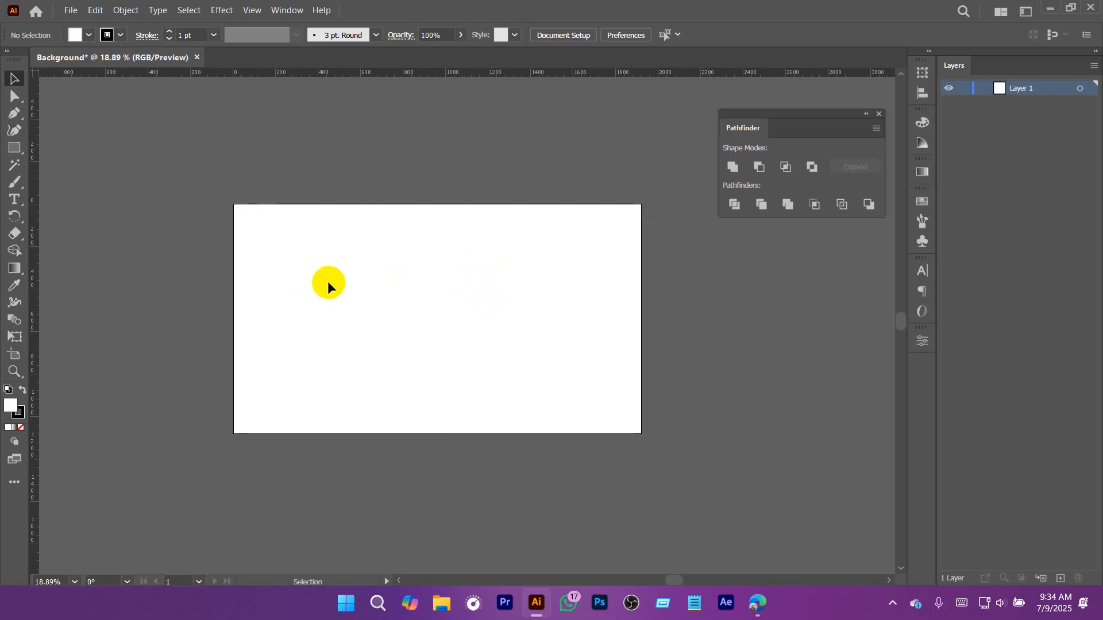
{"action": "left_click_drag", "start_coordinate": [325, 268], "coordinate": [427, 292]}
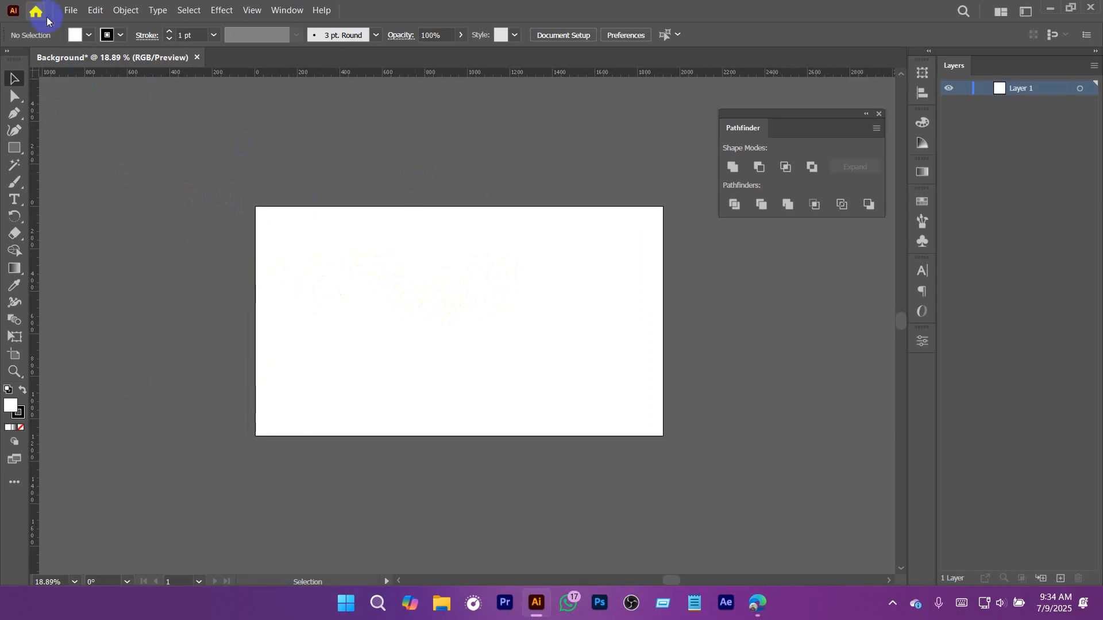
Step: Save the document in the Downloads folder as Background.ai in Adobe Illustrator format
{"action": "left_click", "coordinate": [71, 11]}
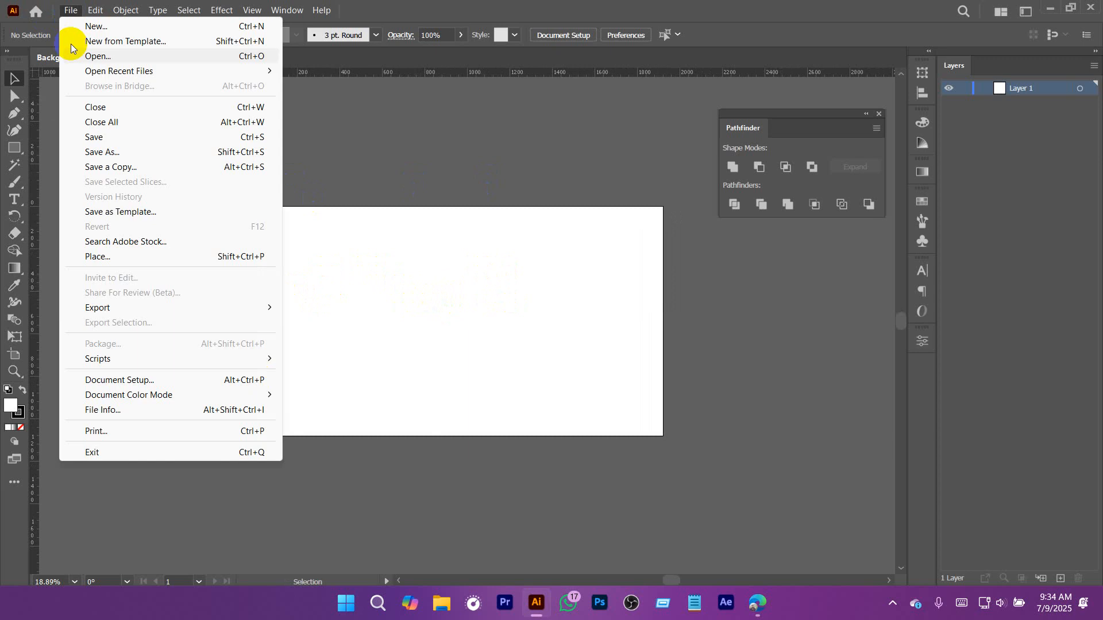
{"action": "left_click", "coordinate": [107, 139]}
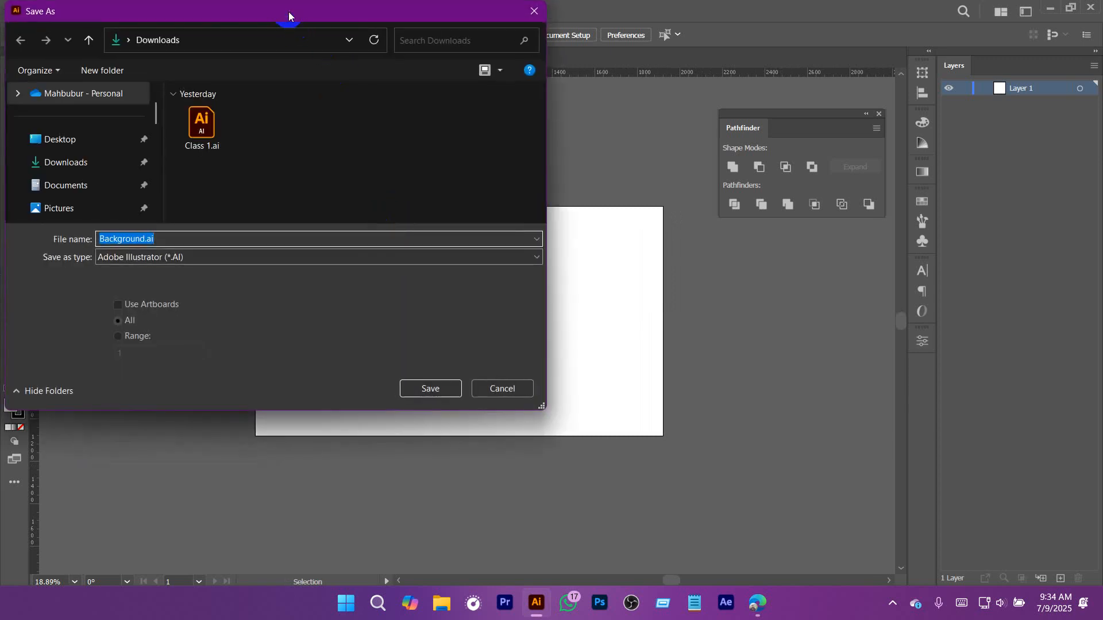
{"action": "left_click_drag", "start_coordinate": [289, 13], "coordinate": [486, 36]}
{"action": "scroll", "coordinate": [294, 178], "scroll_direction": "up", "scroll_amount": 2}
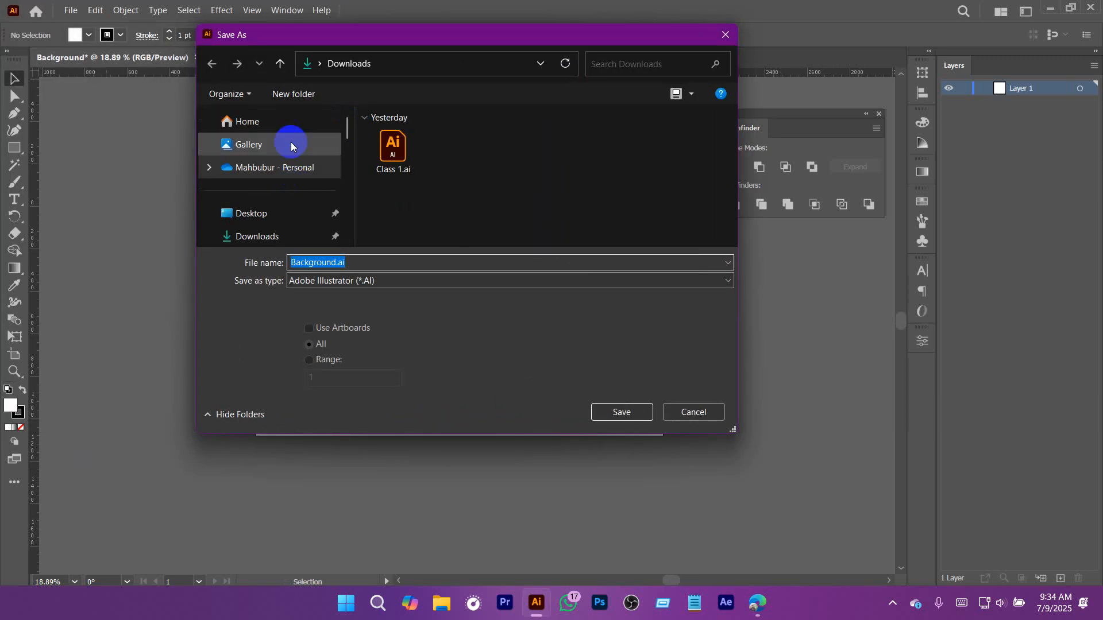
{"action": "scroll", "coordinate": [276, 224], "scroll_direction": "down", "scroll_amount": 1}
{"action": "left_click", "coordinate": [263, 212]}
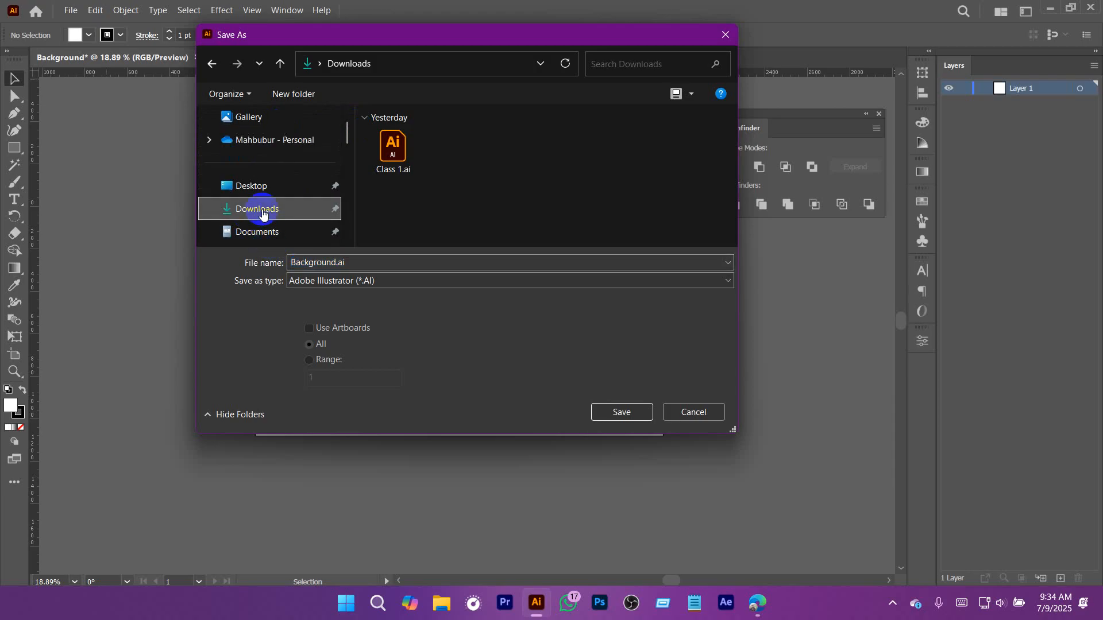
{"action": "left_click", "coordinate": [366, 261]}
{"action": "left_click", "coordinate": [362, 264]}
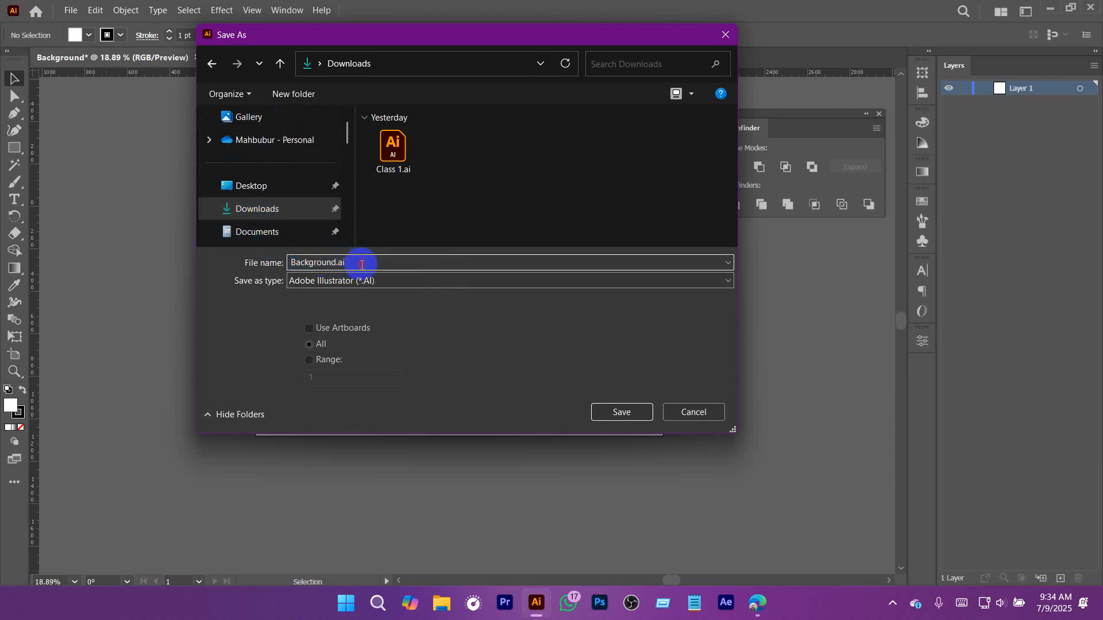
{"action": "left_click", "coordinate": [338, 263]}
{"action": "left_click_drag", "start_coordinate": [339, 264], "coordinate": [423, 336]}
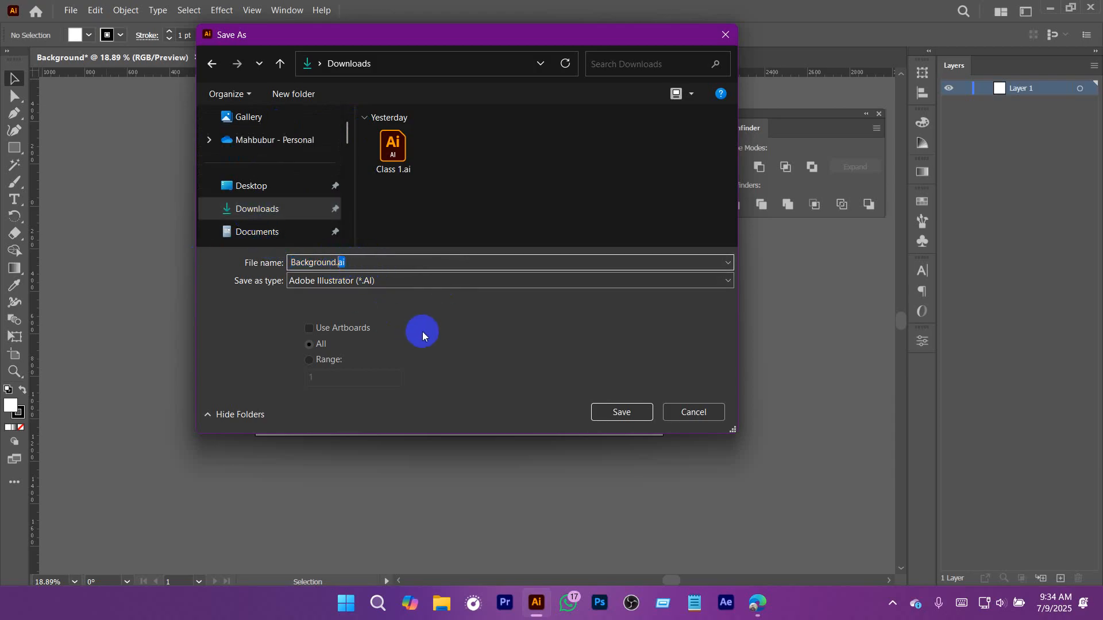
{"action": "left_click", "coordinate": [620, 413]}
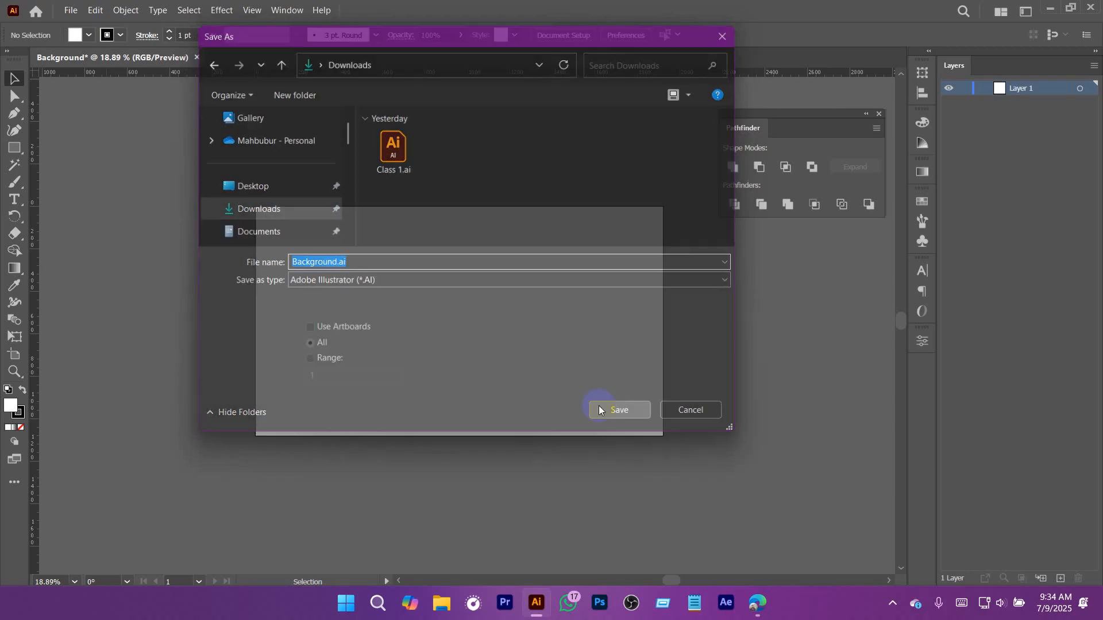
Step: Choose Illustrator 2020 as the file version and accept the Illustrator save options
{"action": "left_click_drag", "start_coordinate": [719, 79], "coordinate": [435, 46]}
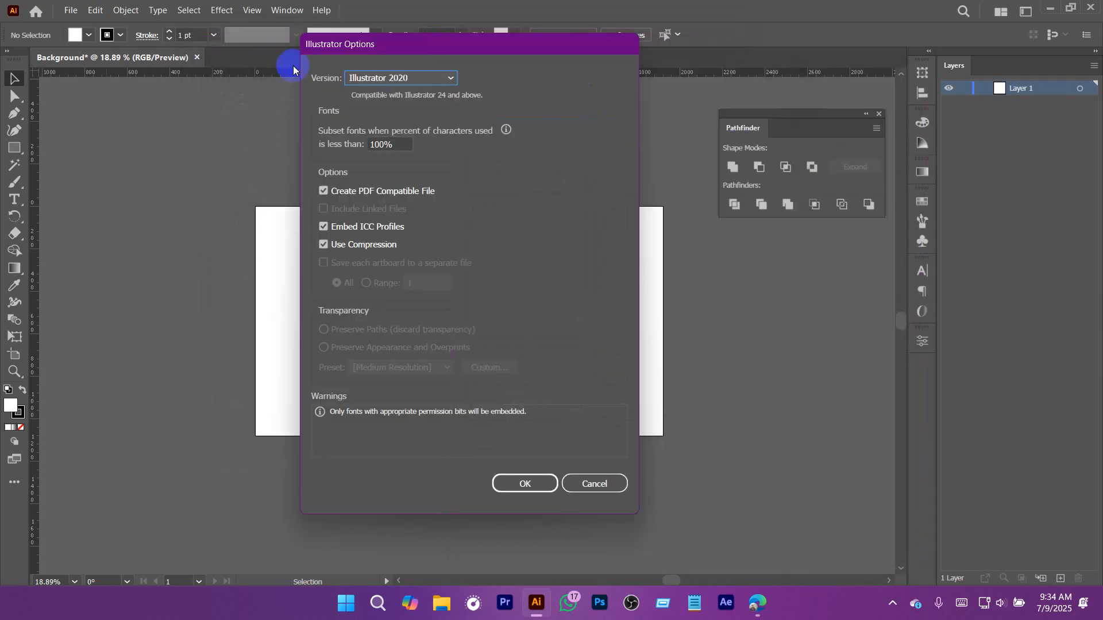
{"action": "left_click", "coordinate": [451, 78]}
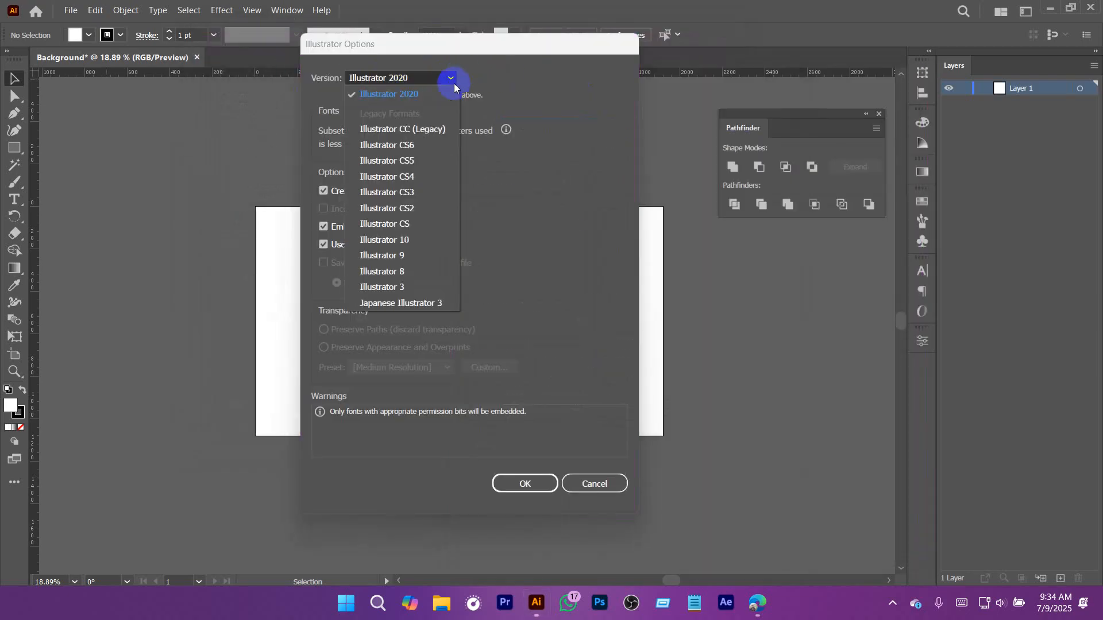
{"action": "left_click", "coordinate": [422, 97]}
{"action": "left_click", "coordinate": [892, 603]}
{"action": "left_click", "coordinate": [527, 485]}
{"action": "left_click", "coordinate": [527, 484]}
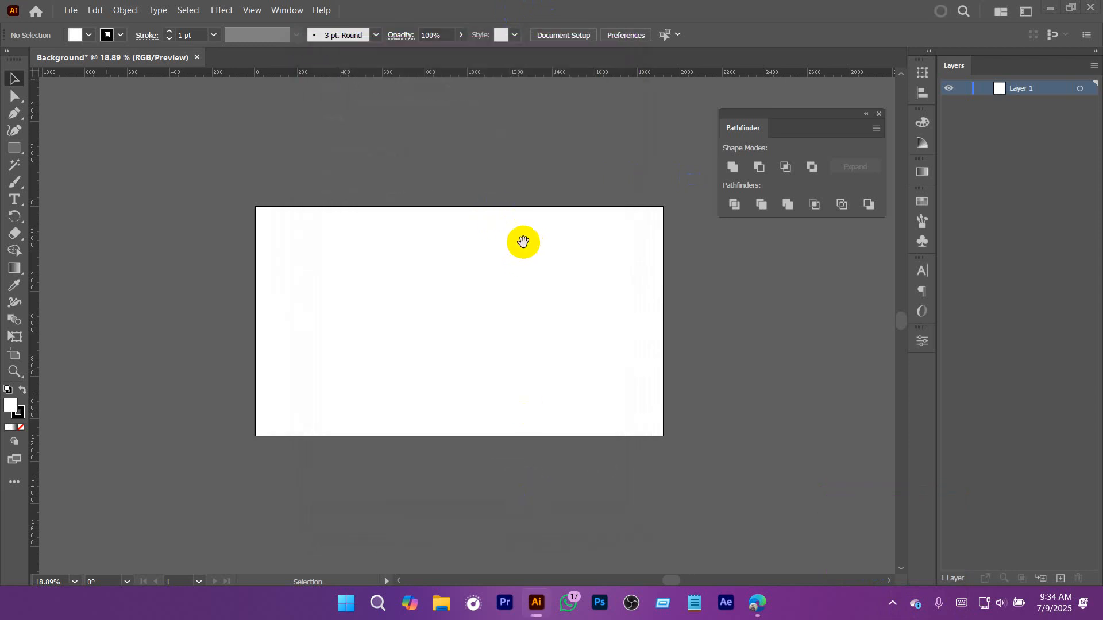
{"action": "mouse_move", "coordinate": [522, 242]}
{"action": "left_mouse_down"}
{"action": "mouse_move", "coordinate": [472, 286]}
{"action": "mouse_move", "coordinate": [503, 236]}
{"action": "left_mouse_up"}
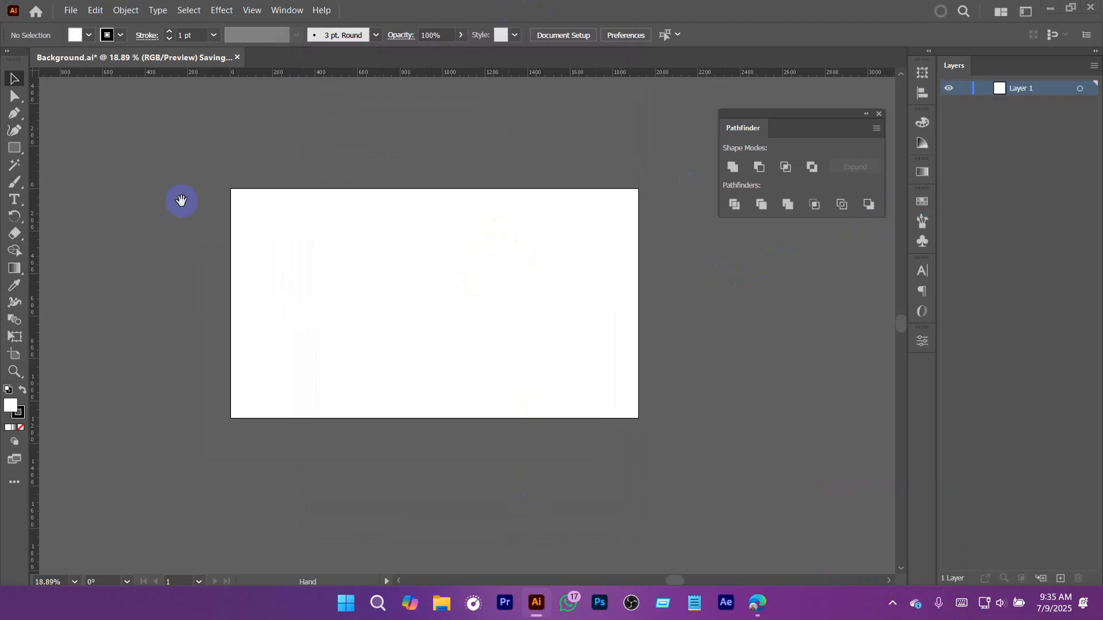
{"action": "left_click", "coordinate": [921, 202]}
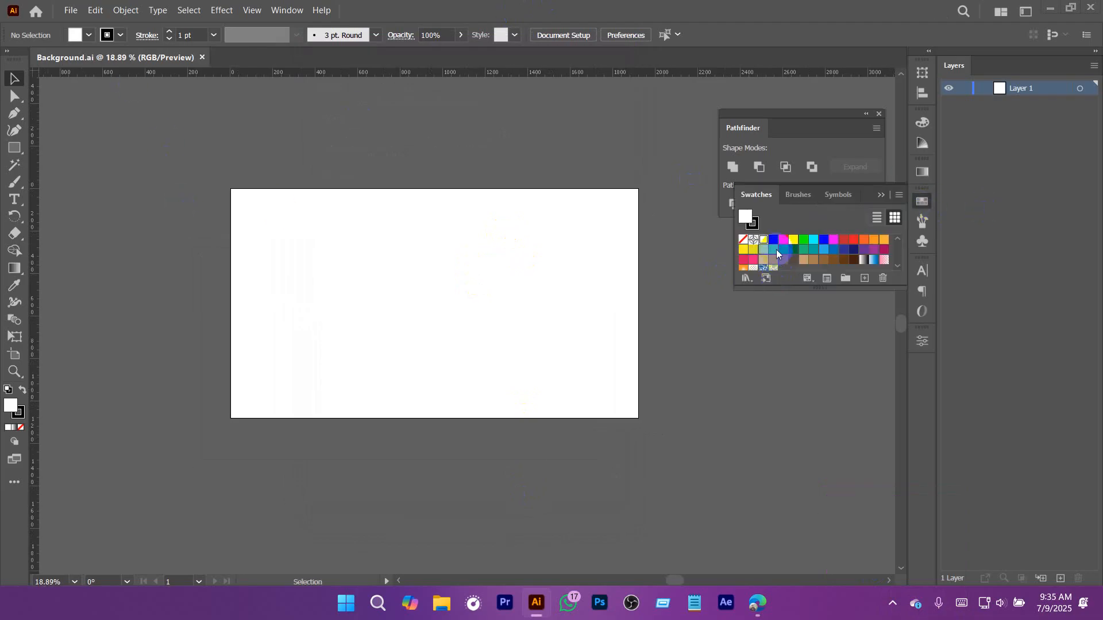
{"action": "left_click_drag", "start_coordinate": [812, 279], "coordinate": [806, 312]}
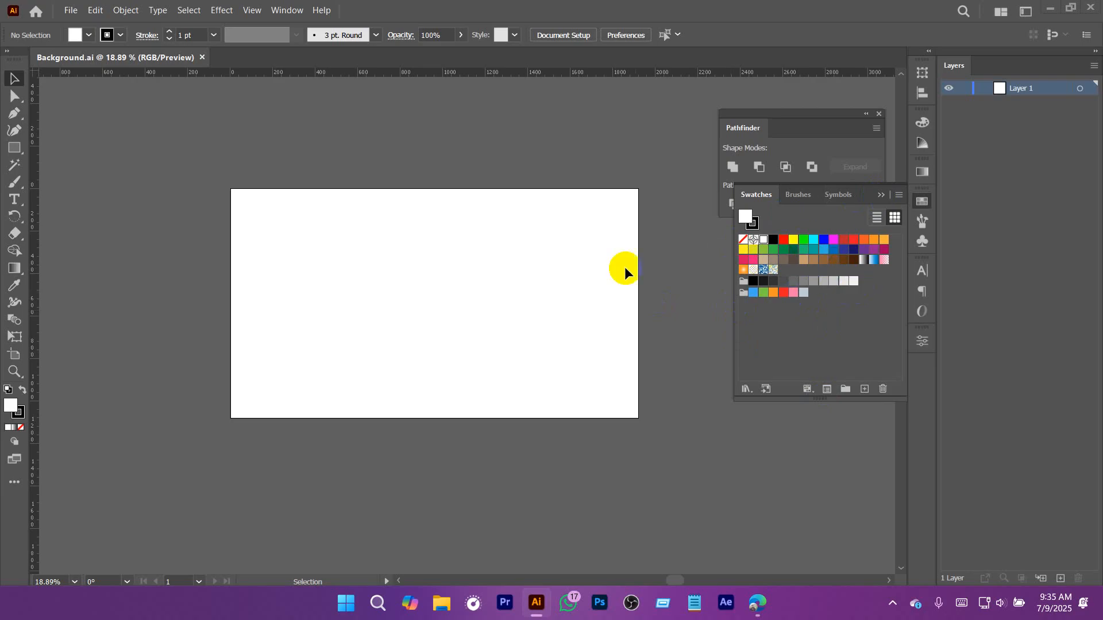
{"action": "left_click", "coordinate": [880, 196]}
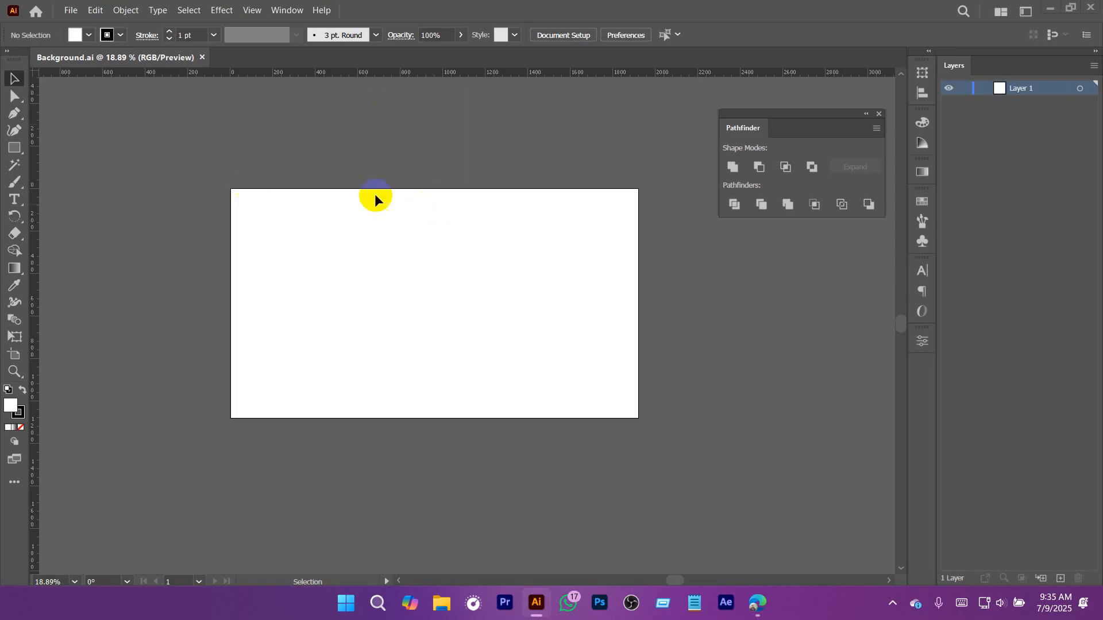
{"action": "left_click_drag", "start_coordinate": [401, 297], "coordinate": [437, 301]}
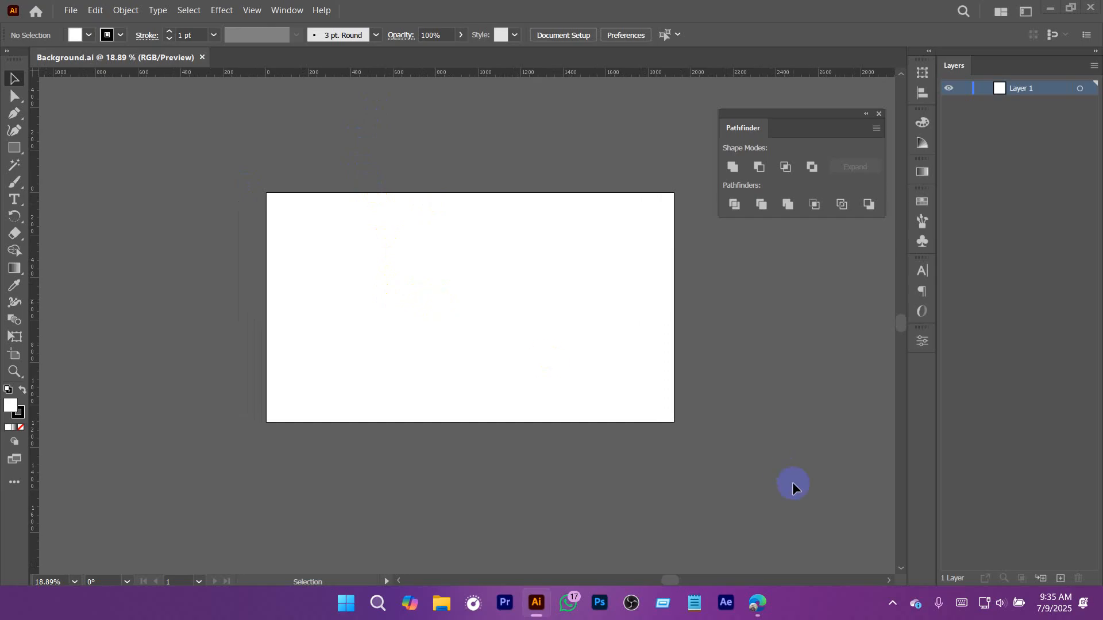
{"action": "left_click", "coordinate": [892, 602]}
{"action": "left_click", "coordinate": [866, 560]}
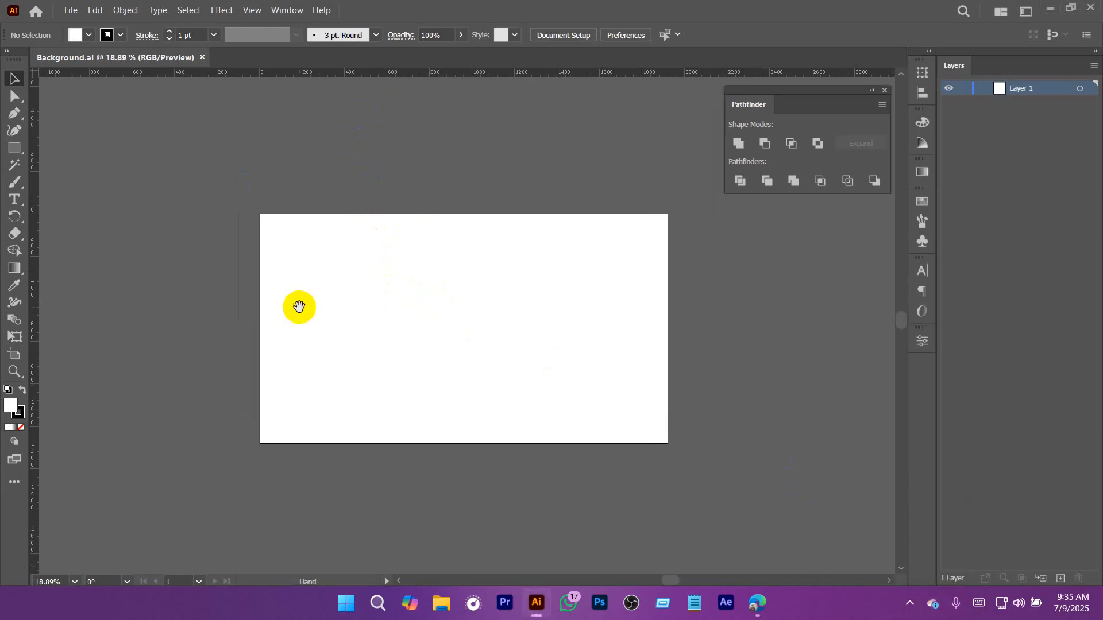
{"action": "left_click_drag", "start_coordinate": [299, 307], "coordinate": [304, 292]}
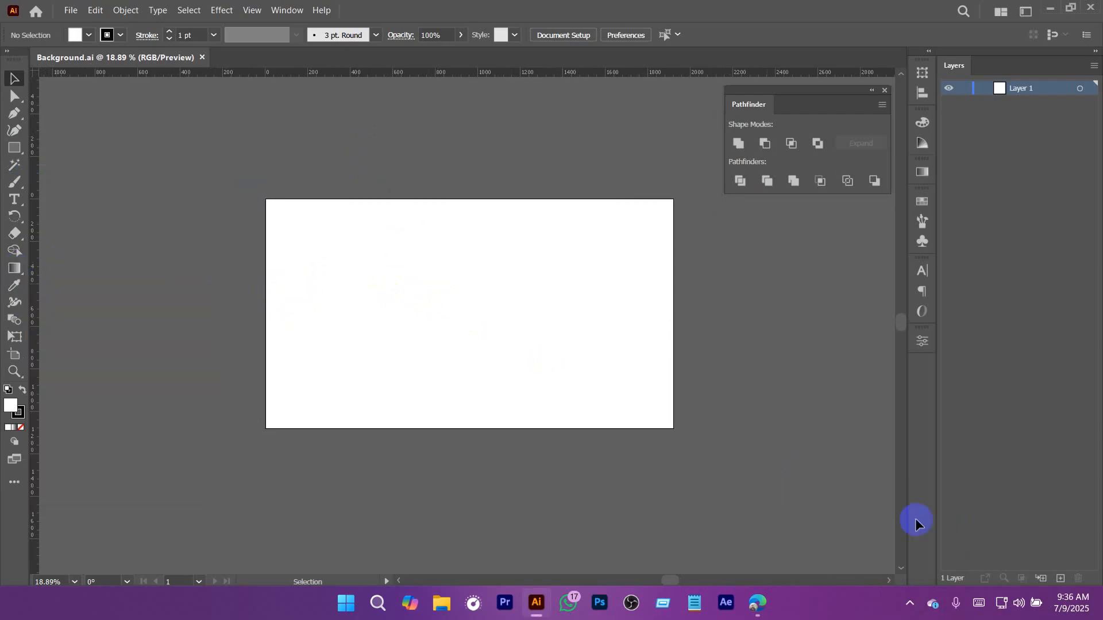
{"action": "left_click", "coordinate": [910, 603]}
{"action": "left_click", "coordinate": [505, 276]}
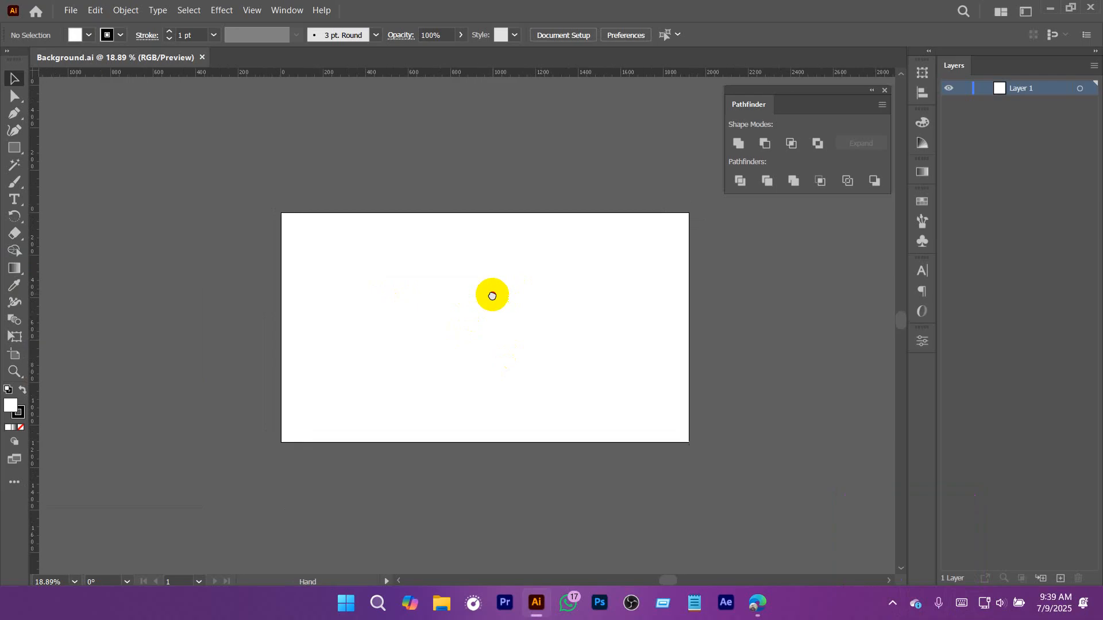
{"action": "left_click", "coordinate": [15, 268]}
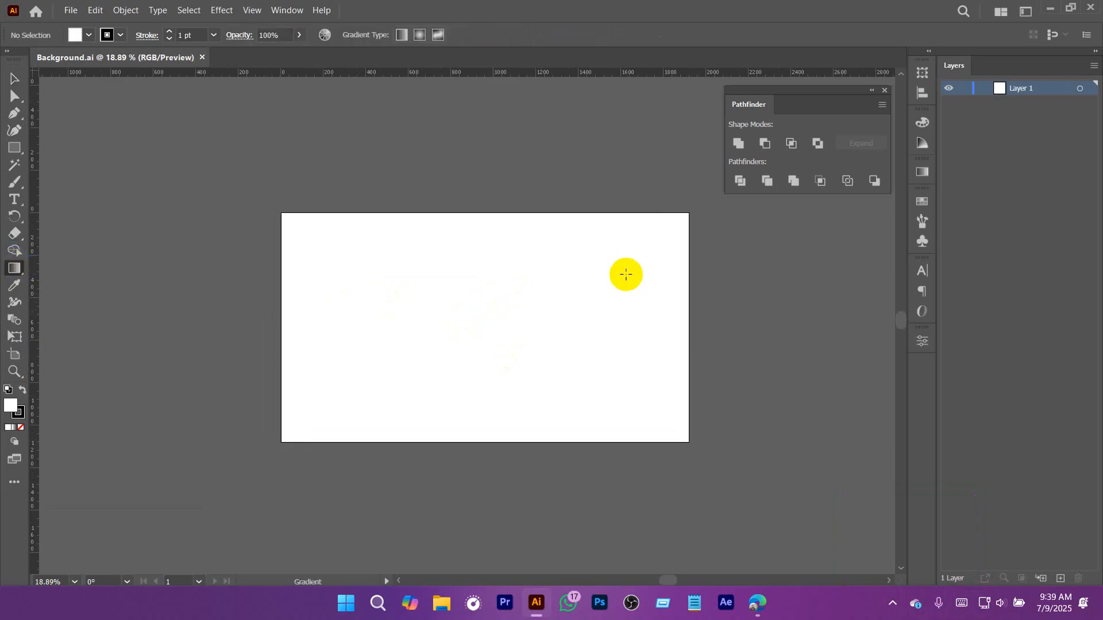
{"action": "key", "text": "v"}
{"action": "left_click_drag", "start_coordinate": [561, 299], "coordinate": [520, 334]}
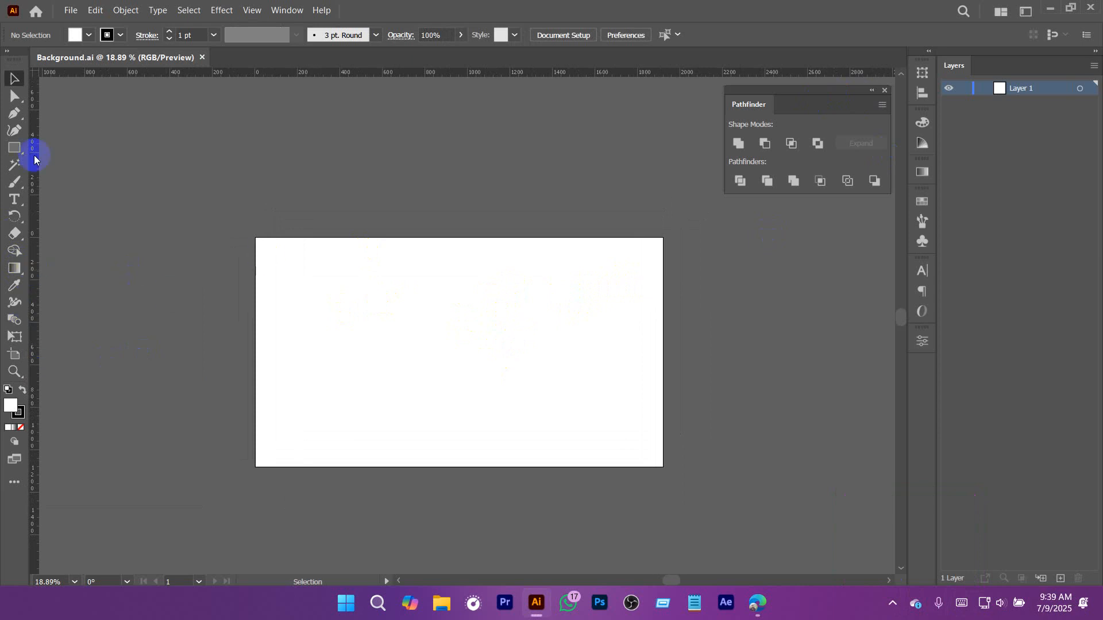
Step: Draw a rectangle about half the artboard's width and position it inside the artboard, slightly left of centre
{"action": "left_click", "coordinate": [14, 147]}
{"action": "left_click", "coordinate": [64, 147]}
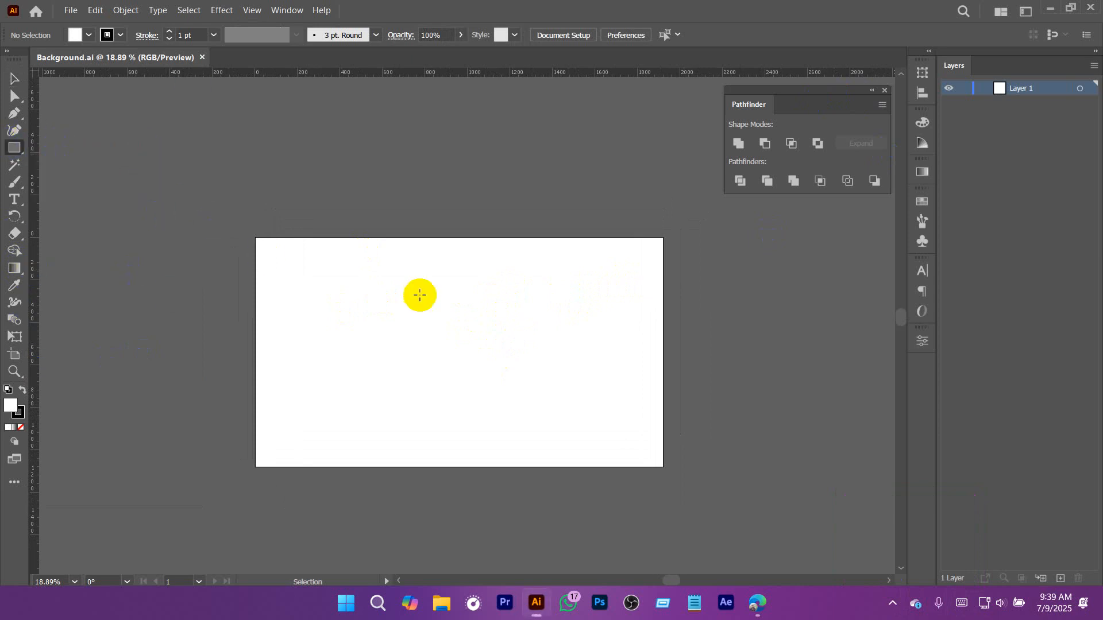
{"action": "mouse_move", "coordinate": [347, 281]}
{"action": "left_mouse_down"}
{"action": "mouse_move", "coordinate": [458, 364]}
{"action": "mouse_move", "coordinate": [553, 388]}
{"action": "left_mouse_up"}
{"action": "key", "text": "v"}
{"action": "left_click_drag", "start_coordinate": [459, 321], "coordinate": [429, 333]}
Step: Set both the stroke and the fill of the rectangle to none
{"action": "left_click", "coordinate": [121, 35]}
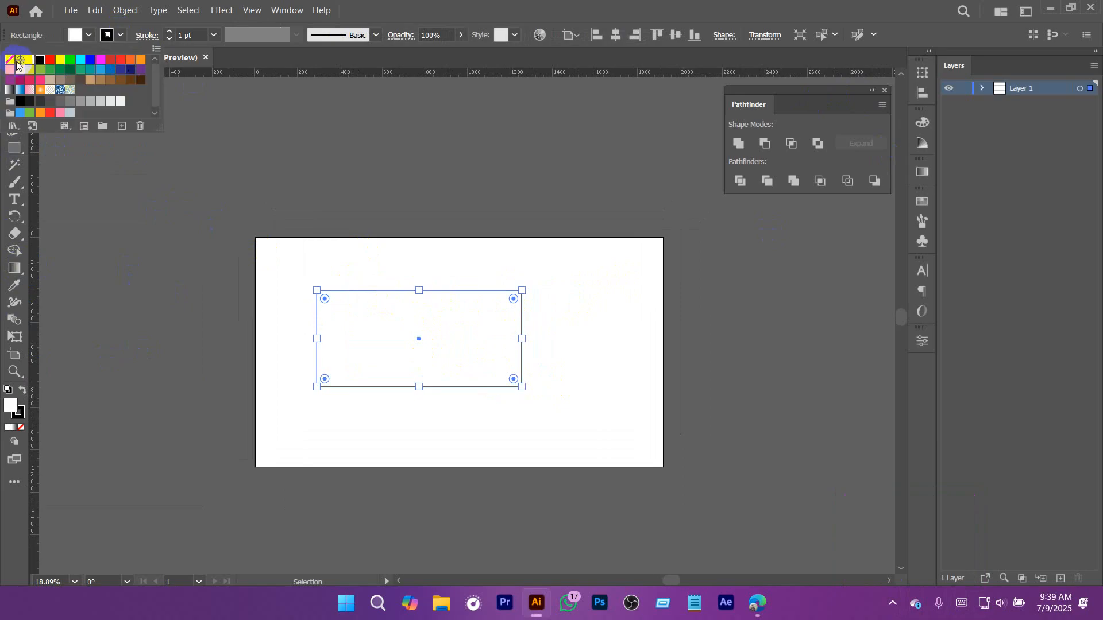
{"action": "left_click", "coordinate": [10, 61]}
{"action": "left_click", "coordinate": [88, 39]}
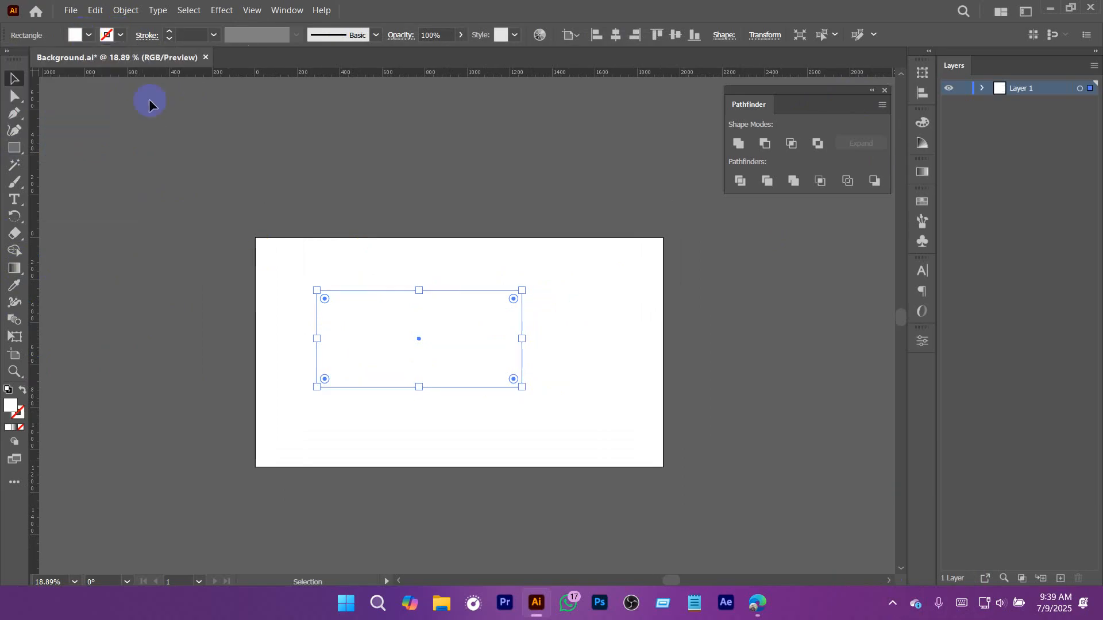
{"action": "left_click", "coordinate": [88, 39]}
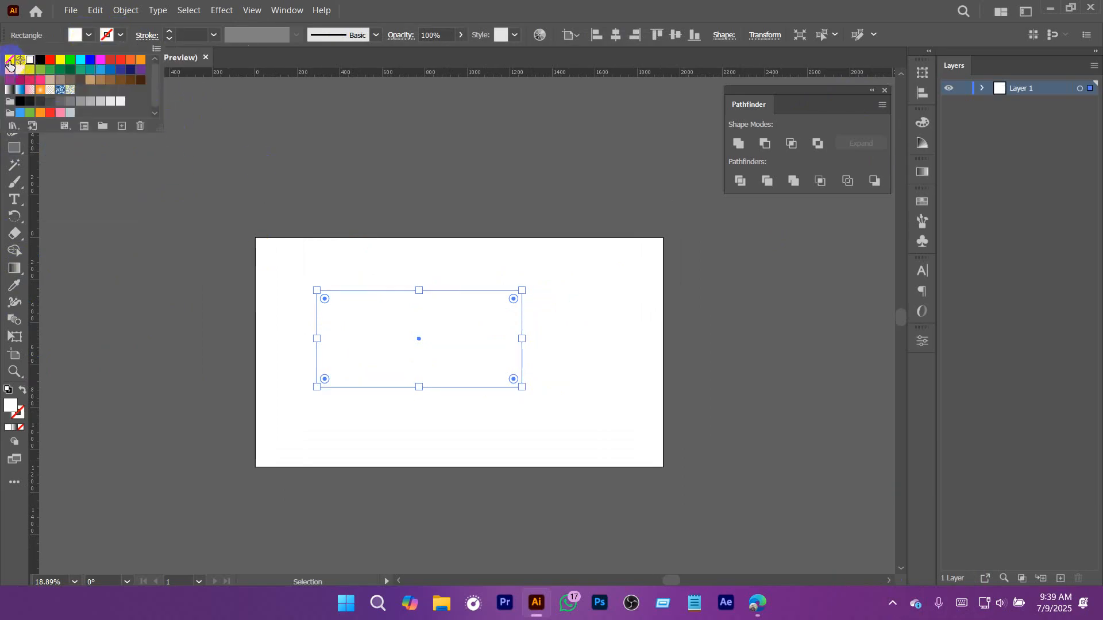
{"action": "left_click", "coordinate": [10, 61]}
{"action": "left_click", "coordinate": [252, 217]}
{"action": "left_click_drag", "start_coordinate": [253, 215], "coordinate": [564, 412]}
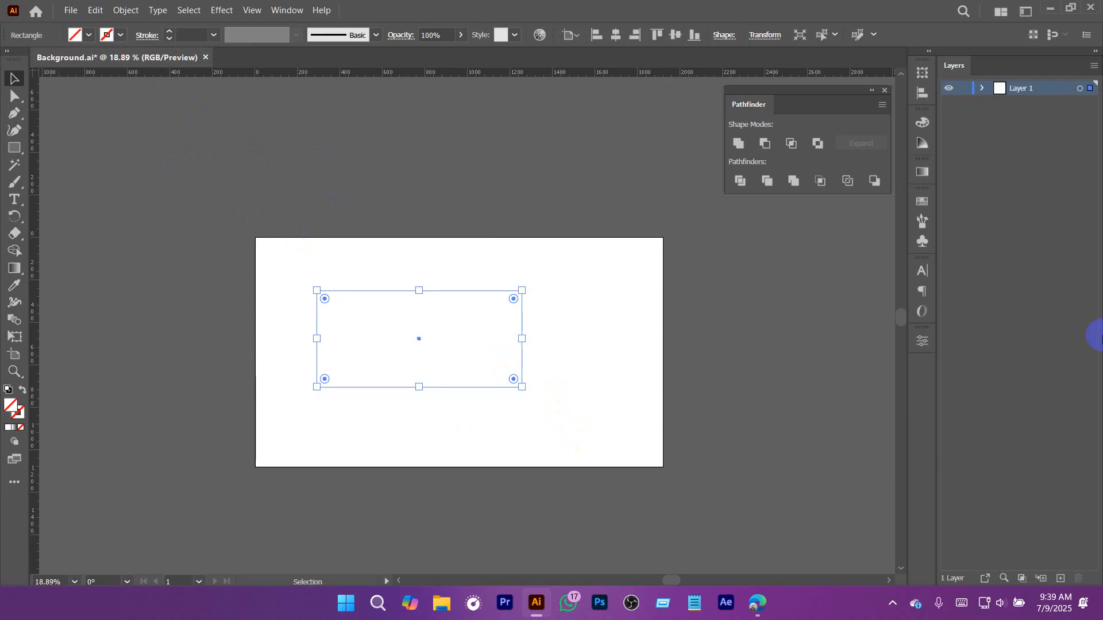
Step: Fill the rectangle with the white-to-black linear gradient at 0° and move it near the artboard's centre
{"action": "left_click", "coordinate": [286, 8]}
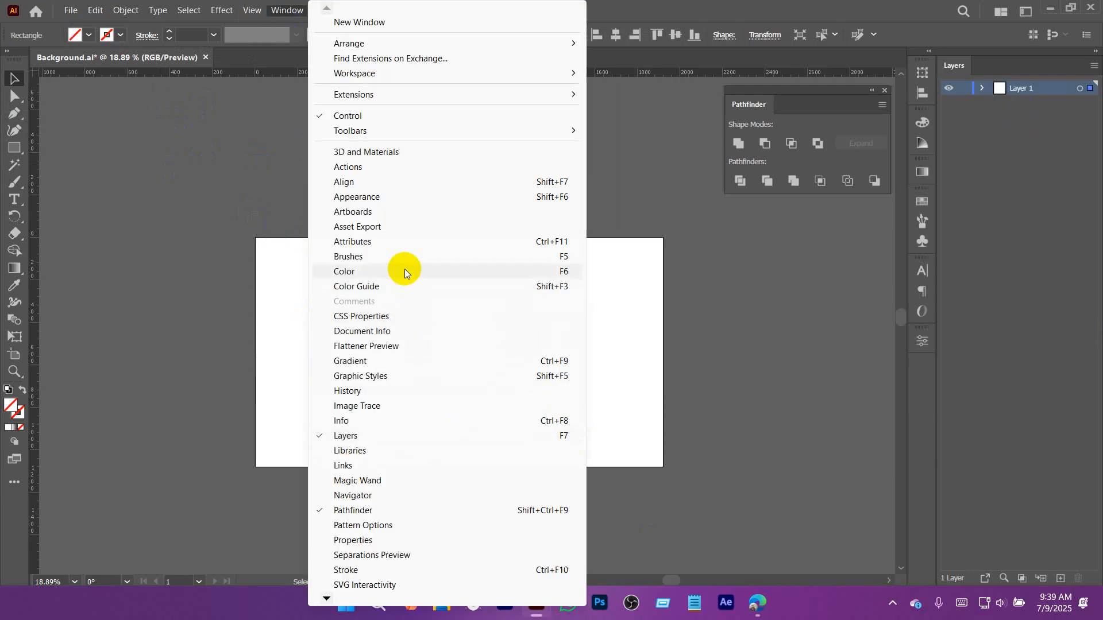
{"action": "left_click", "coordinate": [397, 361]}
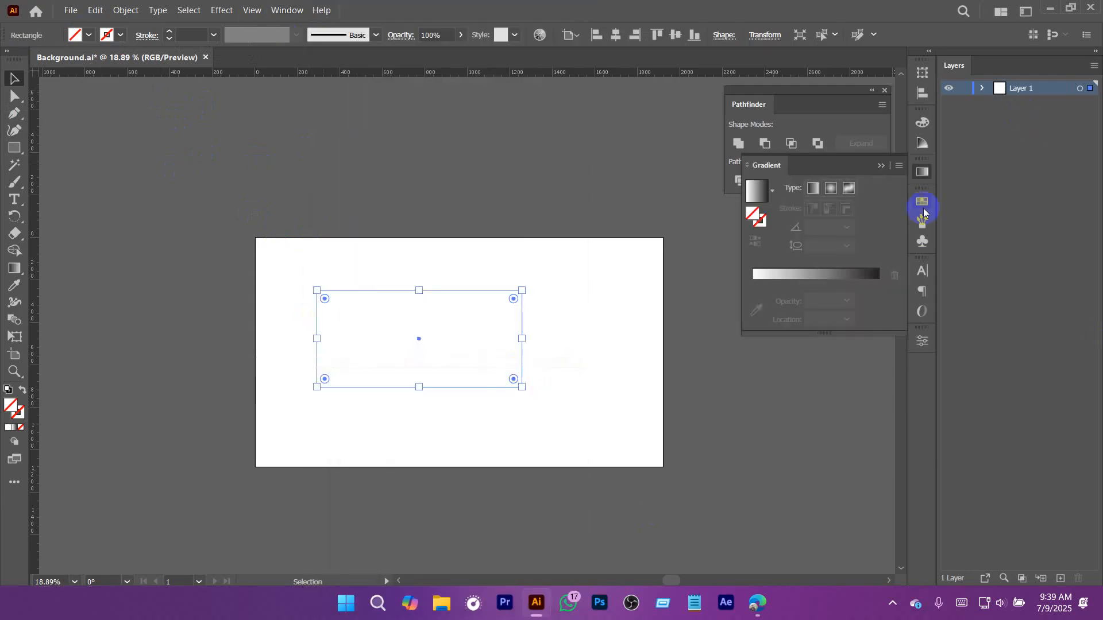
{"action": "left_click", "coordinate": [799, 278]}
{"action": "left_click", "coordinate": [818, 280]}
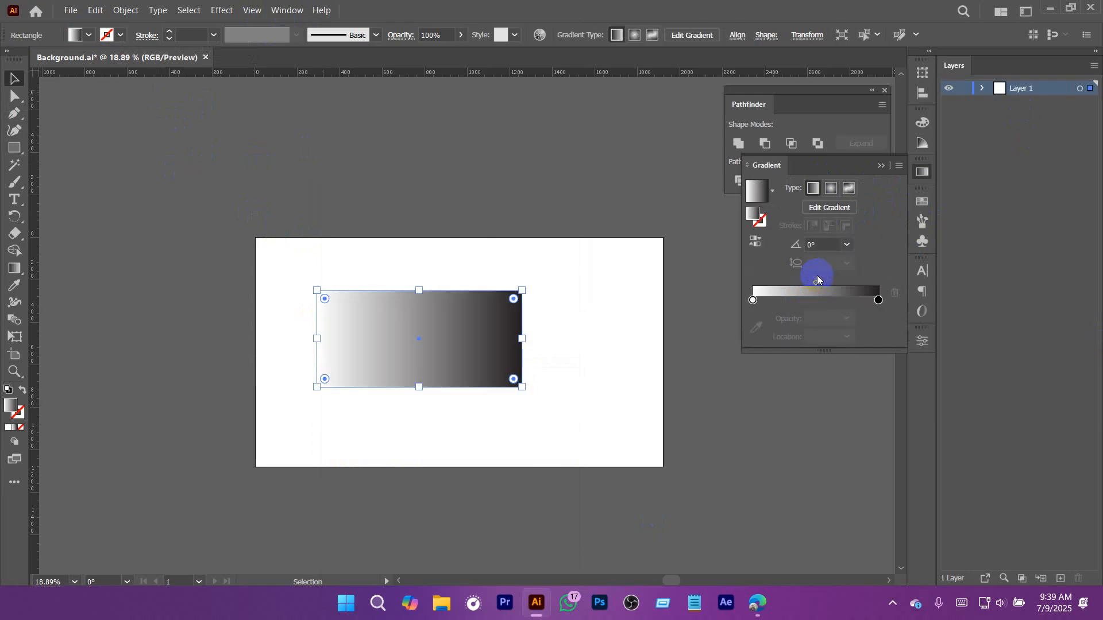
{"action": "mouse_move", "coordinate": [432, 328]}
{"action": "left_mouse_down"}
{"action": "mouse_move", "coordinate": [396, 370]}
{"action": "mouse_move", "coordinate": [452, 322]}
{"action": "left_mouse_up"}
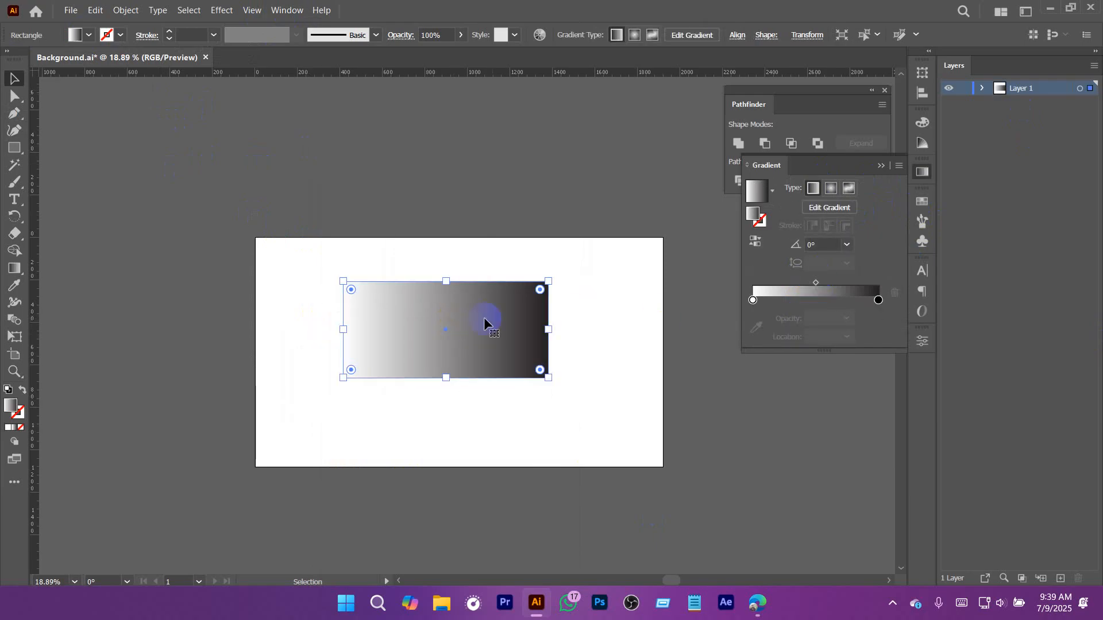
{"action": "left_click_drag", "start_coordinate": [448, 325], "coordinate": [444, 347]}
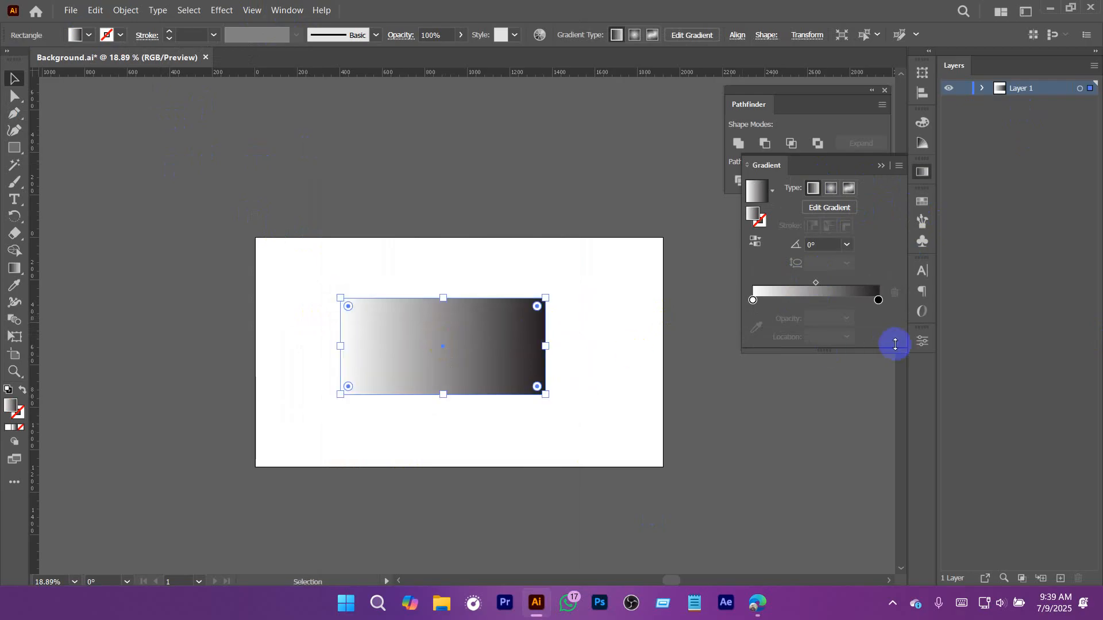
Step: Change the gradient's black end stop to the pure red swatch
{"action": "double_click", "coordinate": [879, 300]}
{"action": "left_click", "coordinate": [692, 378]}
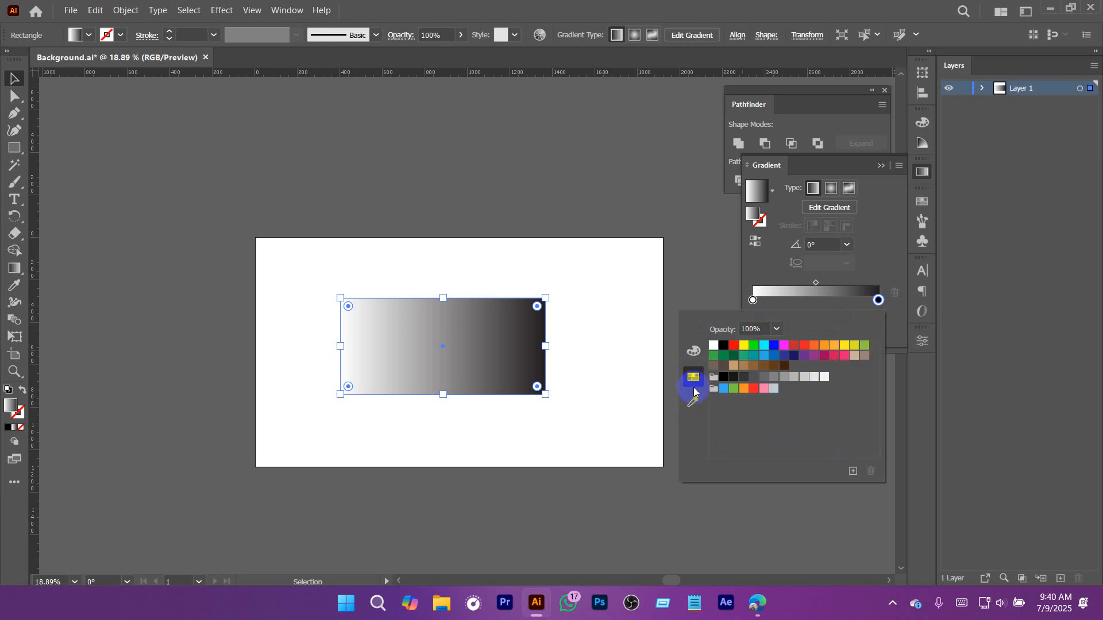
{"action": "left_click", "coordinate": [734, 345]}
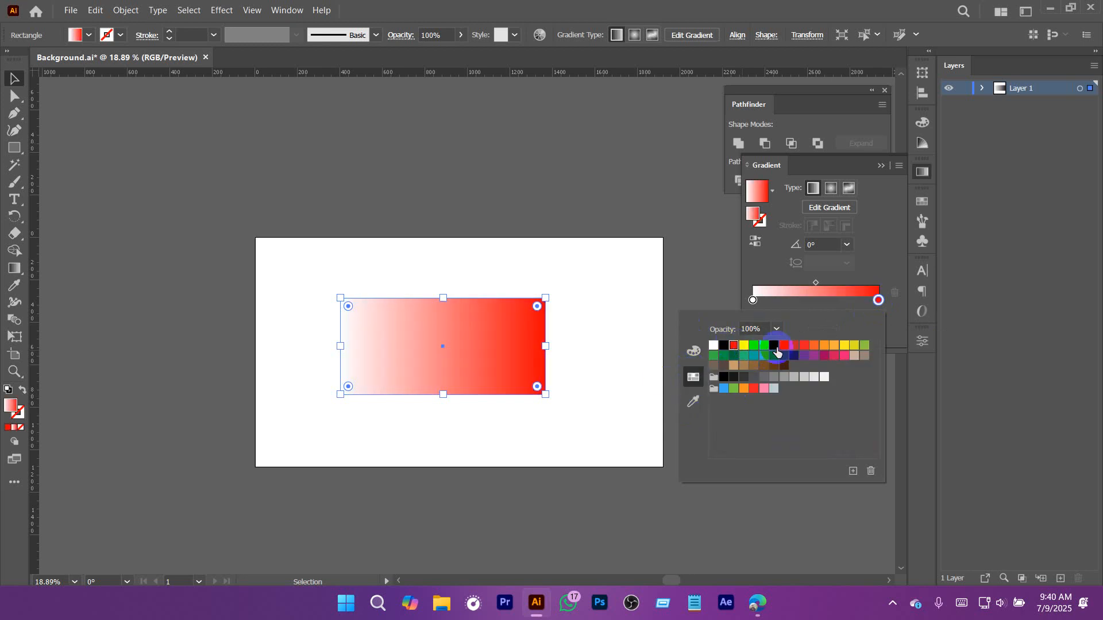
{"action": "left_click", "coordinate": [774, 346]}
{"action": "left_click", "coordinate": [733, 345]}
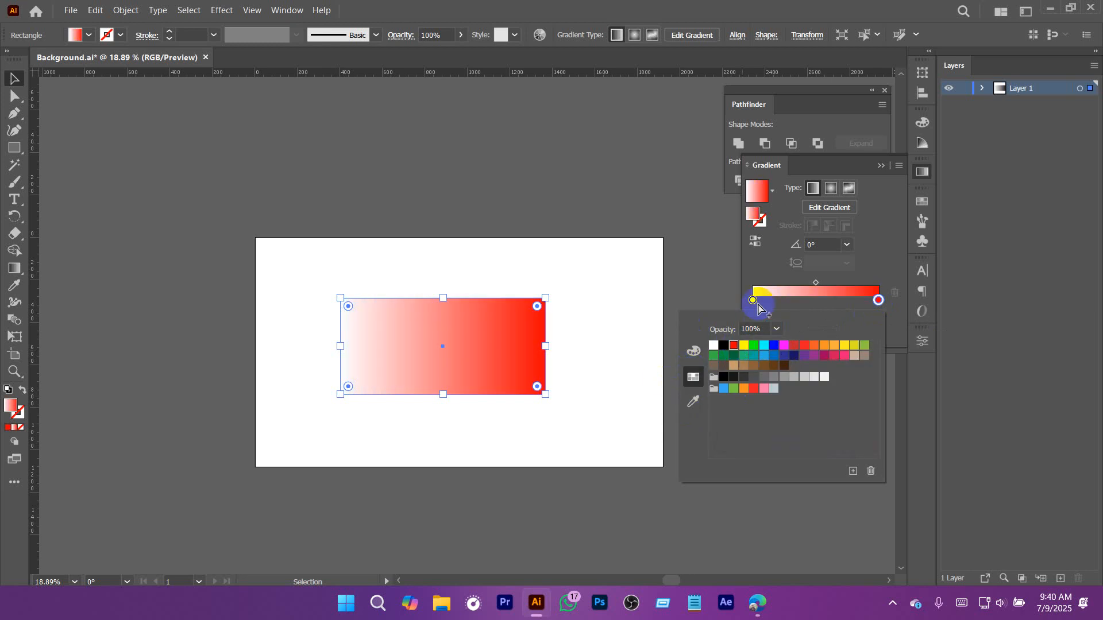
Step: Change the gradient's white start stop to the blue swatch and move the rectangle slightly up and left
{"action": "left_click", "coordinate": [753, 301]}
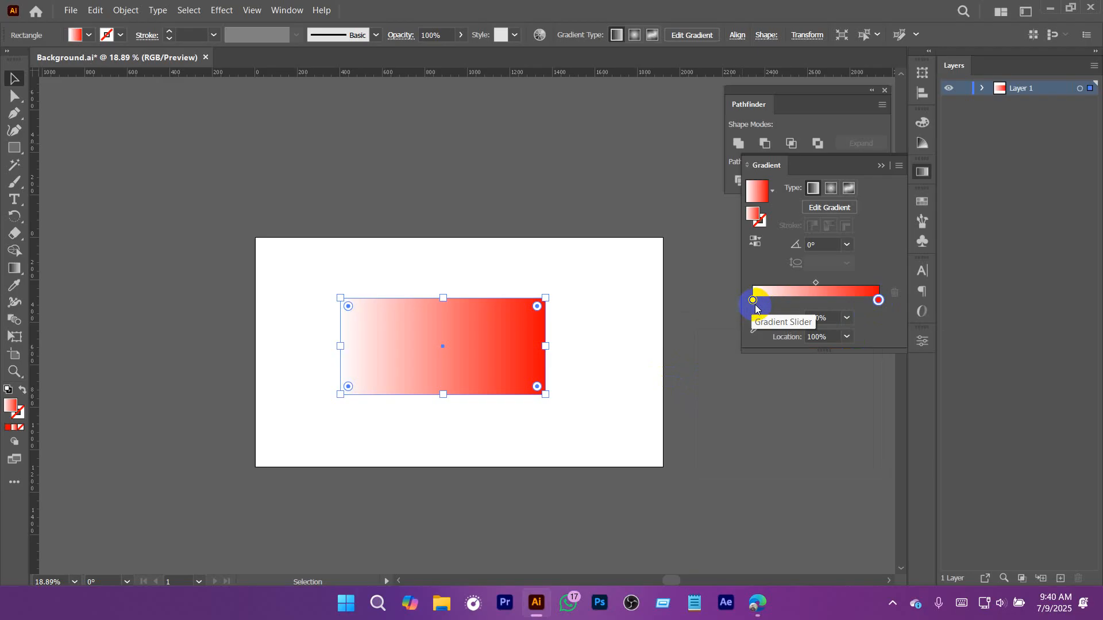
{"action": "double_click", "coordinate": [753, 301]}
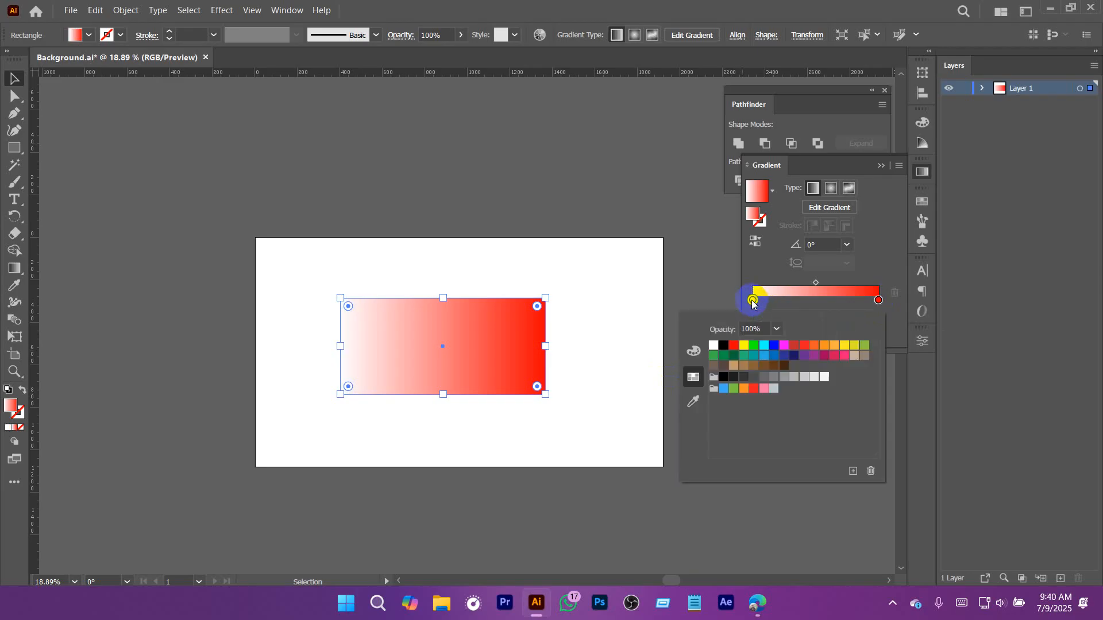
{"action": "left_click", "coordinate": [774, 346]}
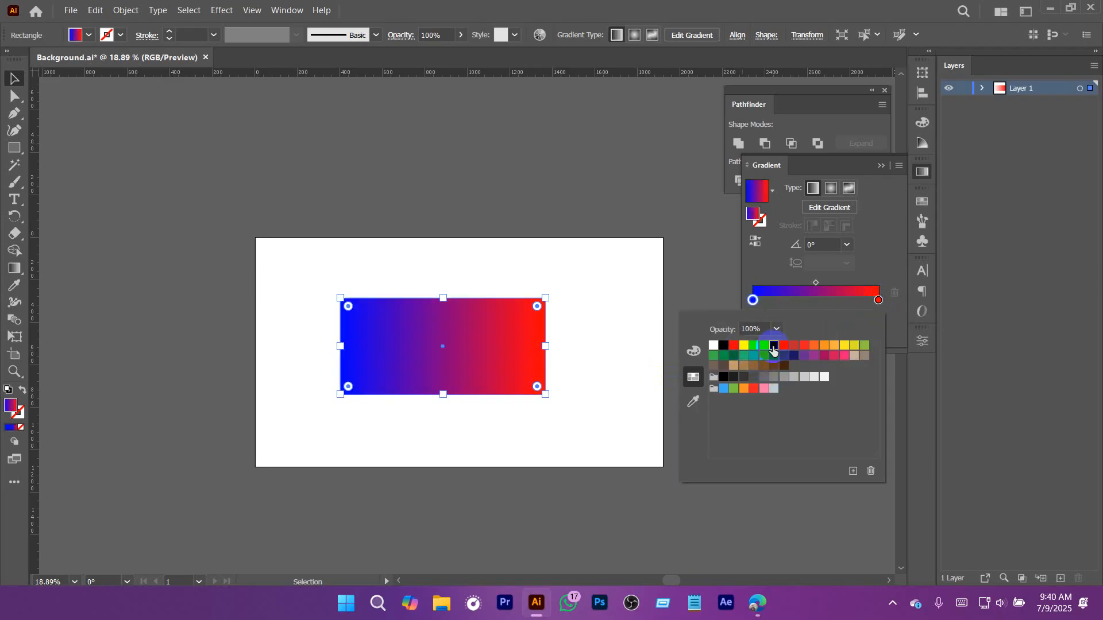
{"action": "left_click", "coordinate": [479, 174]}
{"action": "left_click_drag", "start_coordinate": [447, 345], "coordinate": [433, 329]}
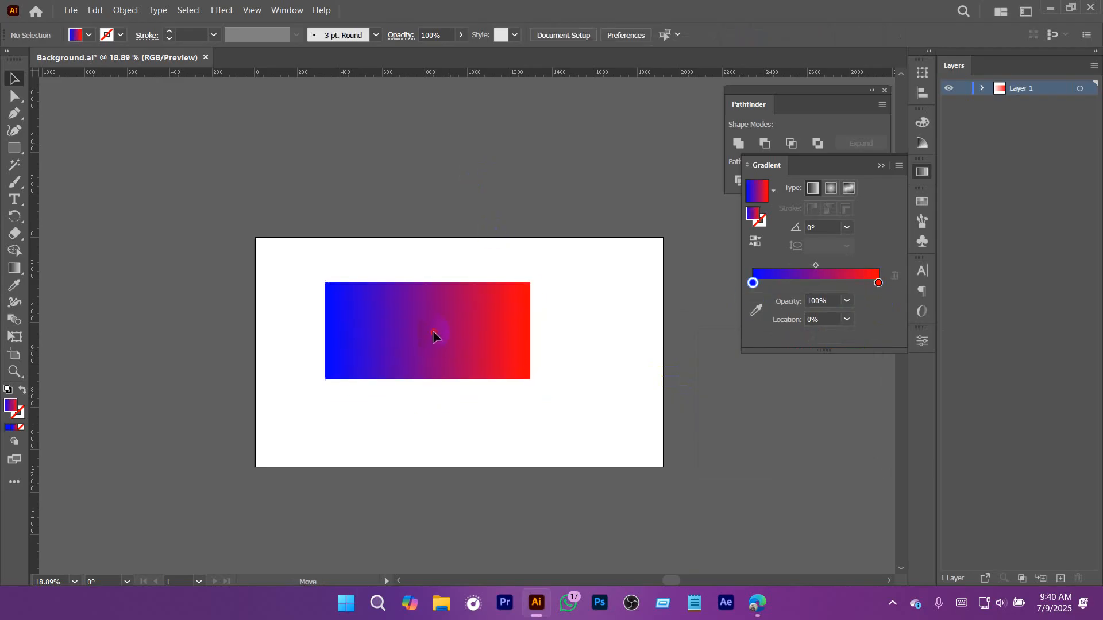
Step: Move both colour stops inward on the rectangle with the Gradient tool, placing the blue stop at about 22%
{"action": "left_click", "coordinate": [7, 268]}
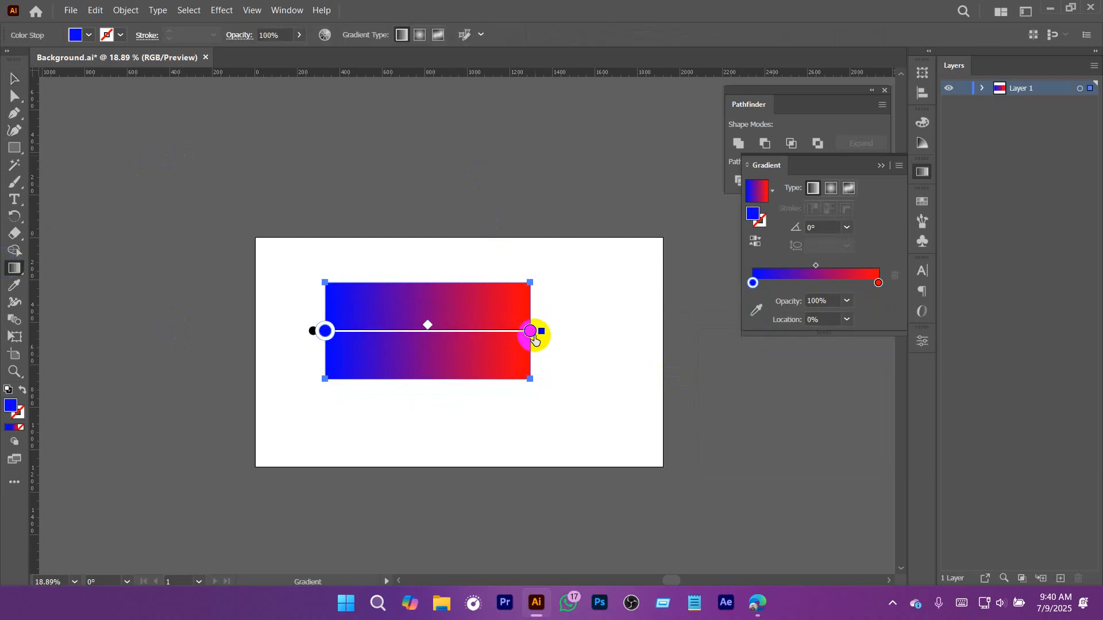
{"action": "left_click_drag", "start_coordinate": [533, 335], "coordinate": [453, 331]}
{"action": "left_click_drag", "start_coordinate": [326, 330], "coordinate": [370, 330]}
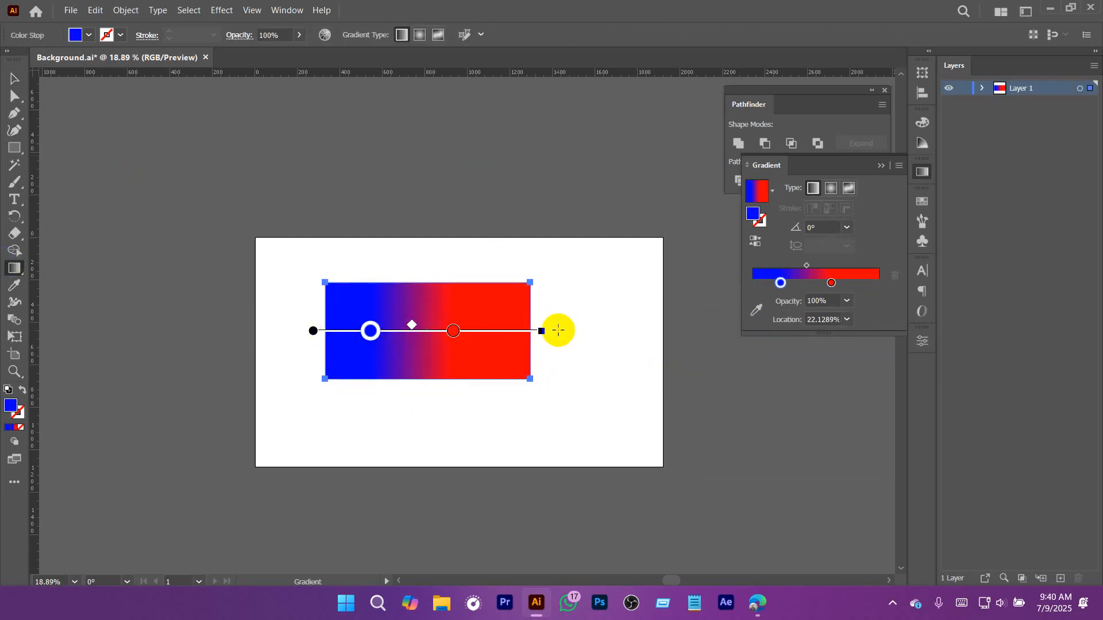
Step: Rotate the gradient to about 31.4°, extend it past two opposite corners of the rectangle, and place the red stop at about 78.5%
{"action": "mouse_move", "coordinate": [552, 330]}
{"action": "left_mouse_down"}
{"action": "mouse_move", "coordinate": [561, 308]}
{"action": "mouse_move", "coordinate": [534, 197]}
{"action": "left_mouse_up"}
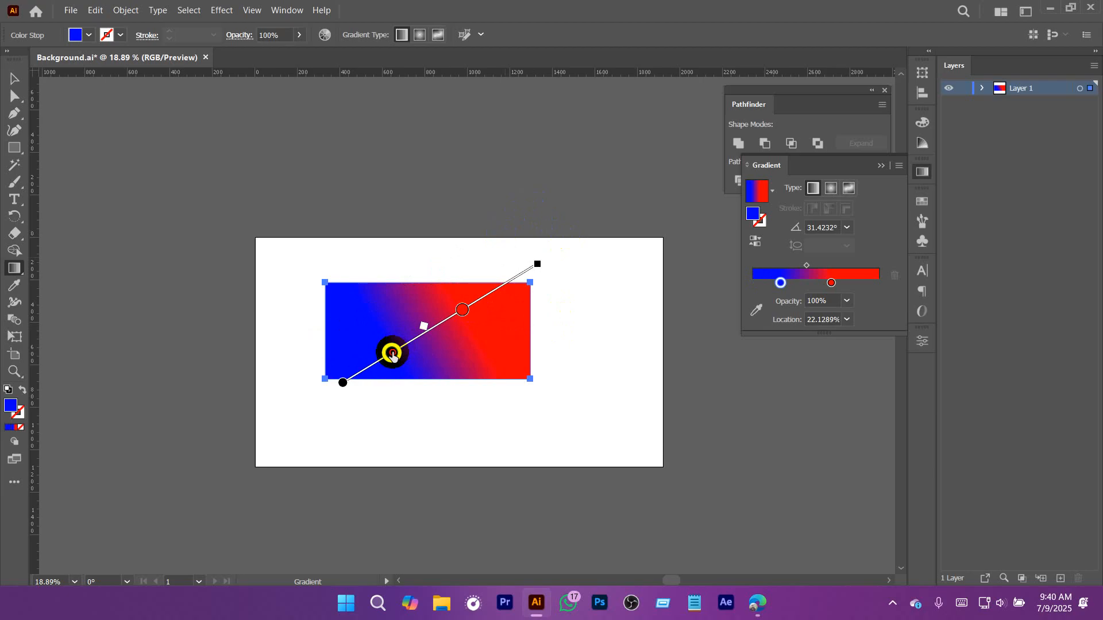
{"action": "mouse_move", "coordinate": [392, 352]}
{"action": "left_mouse_down"}
{"action": "mouse_move", "coordinate": [267, 413]}
{"action": "mouse_move", "coordinate": [301, 393]}
{"action": "mouse_move", "coordinate": [310, 403]}
{"action": "left_mouse_up"}
{"action": "left_click_drag", "start_coordinate": [431, 328], "coordinate": [458, 313]}
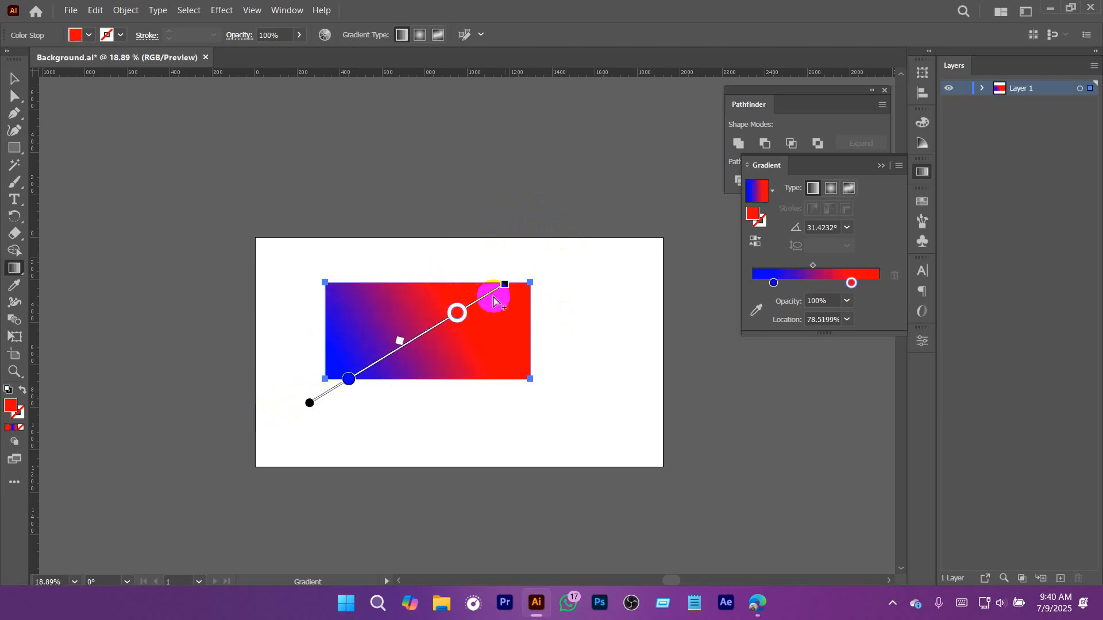
{"action": "mouse_move", "coordinate": [504, 284]}
{"action": "left_mouse_down"}
{"action": "mouse_move", "coordinate": [562, 254]}
{"action": "mouse_move", "coordinate": [538, 263]}
{"action": "left_mouse_up"}
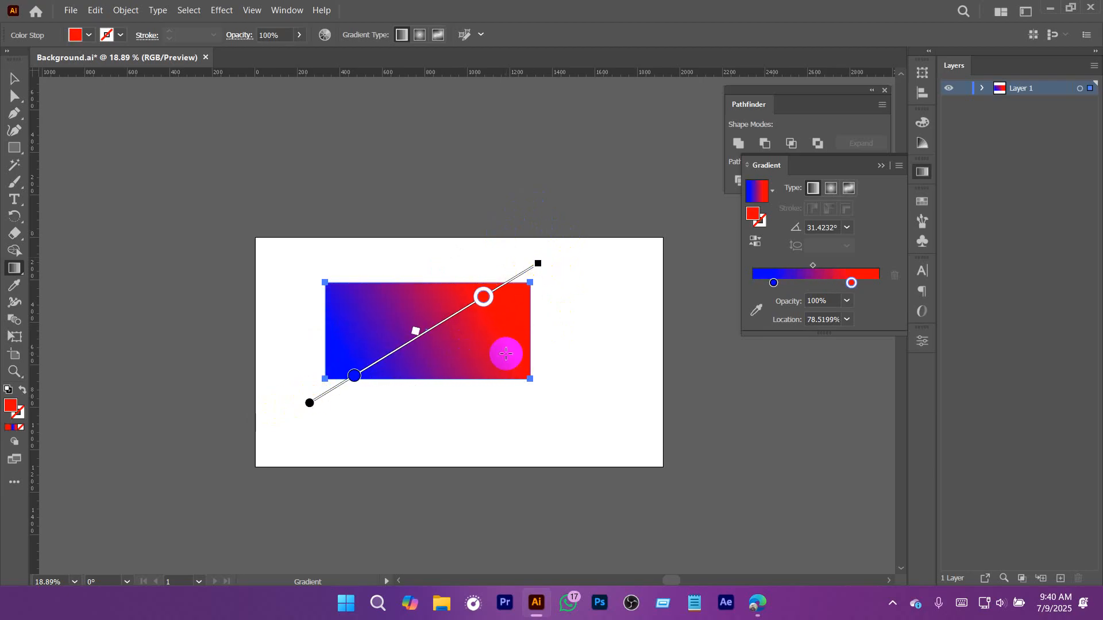
Step: Delete the small gradient rectangle and draw a new one covering the whole artboard with the same blue-to-red gradient
{"action": "left_click", "coordinate": [14, 79]}
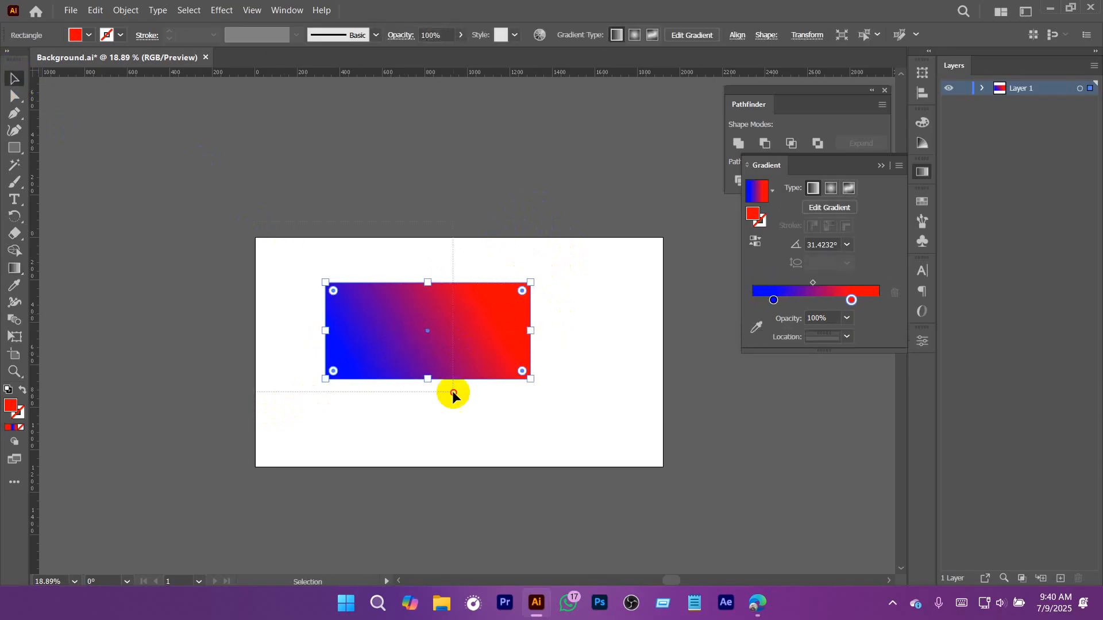
{"action": "key", "text": "Delete"}
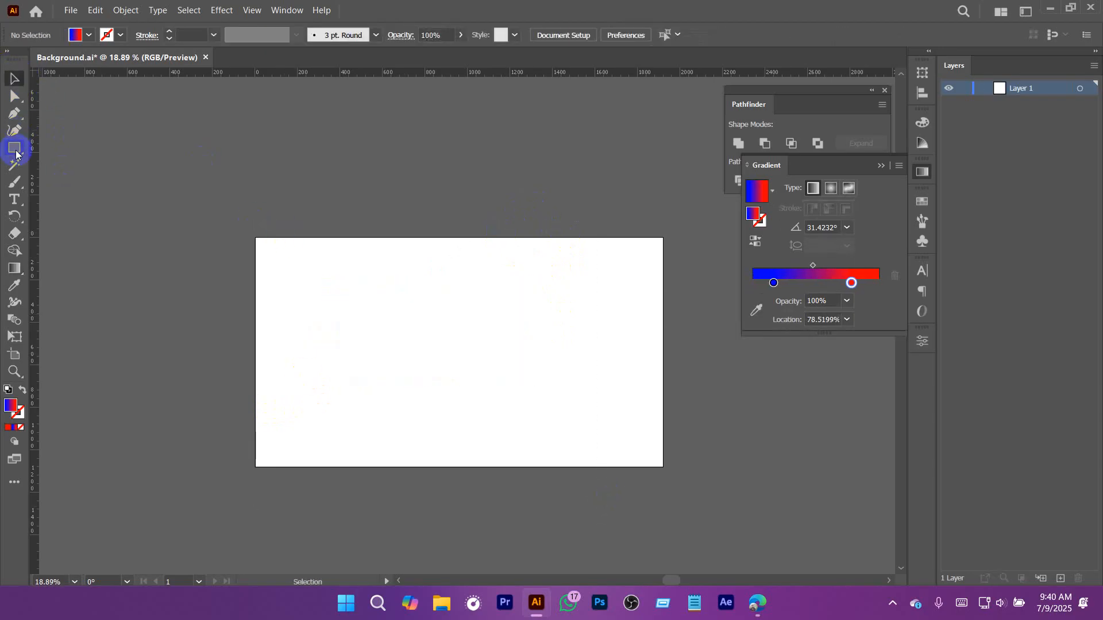
{"action": "left_click", "coordinate": [15, 148]}
{"action": "left_click_drag", "start_coordinate": [256, 238], "coordinate": [663, 466]}
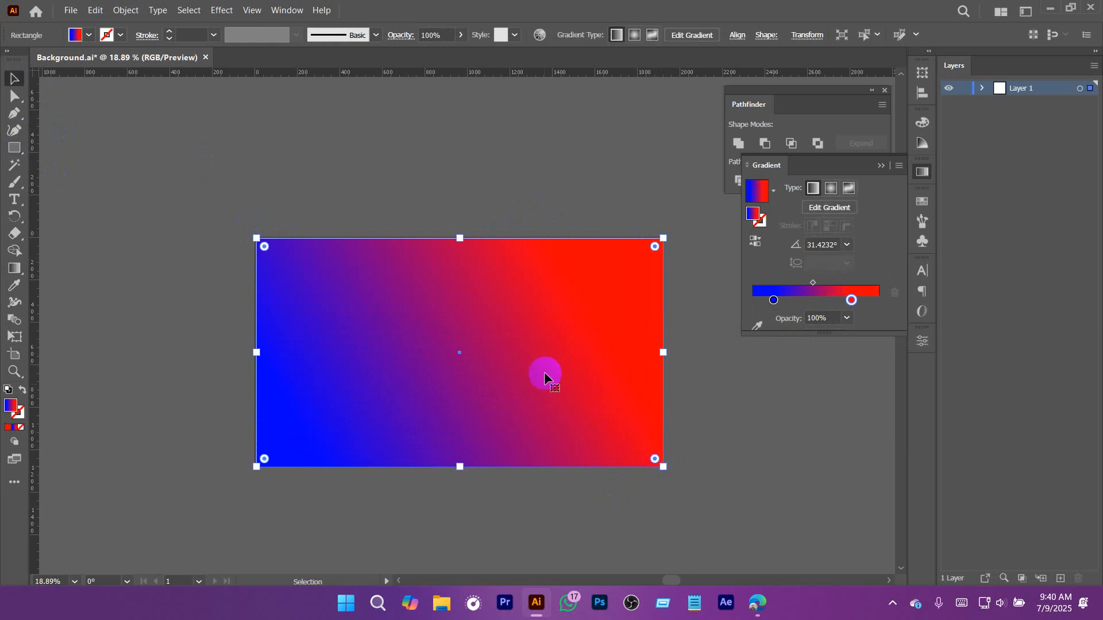
Step: Move the blue colour stop to 0% and the red colour stop to 100% of the rectangle's gradient
{"action": "key", "text": "v"}
{"action": "left_click", "coordinate": [775, 300]}
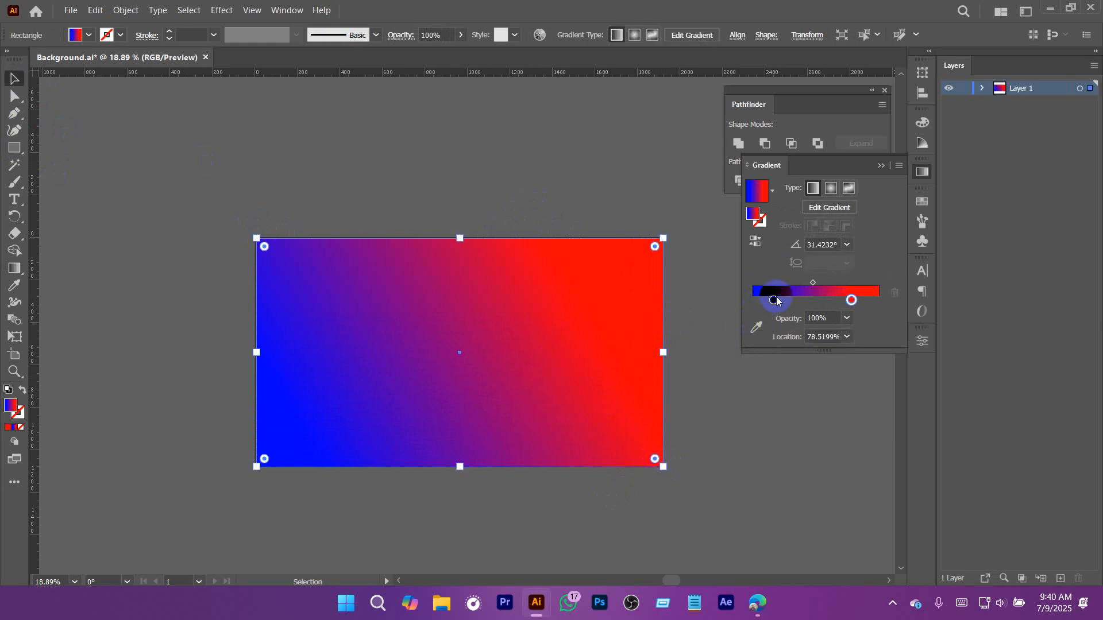
{"action": "left_click_drag", "start_coordinate": [773, 301], "coordinate": [752, 301]}
{"action": "left_click", "coordinate": [845, 303]}
{"action": "left_click_drag", "start_coordinate": [851, 304], "coordinate": [896, 300]}
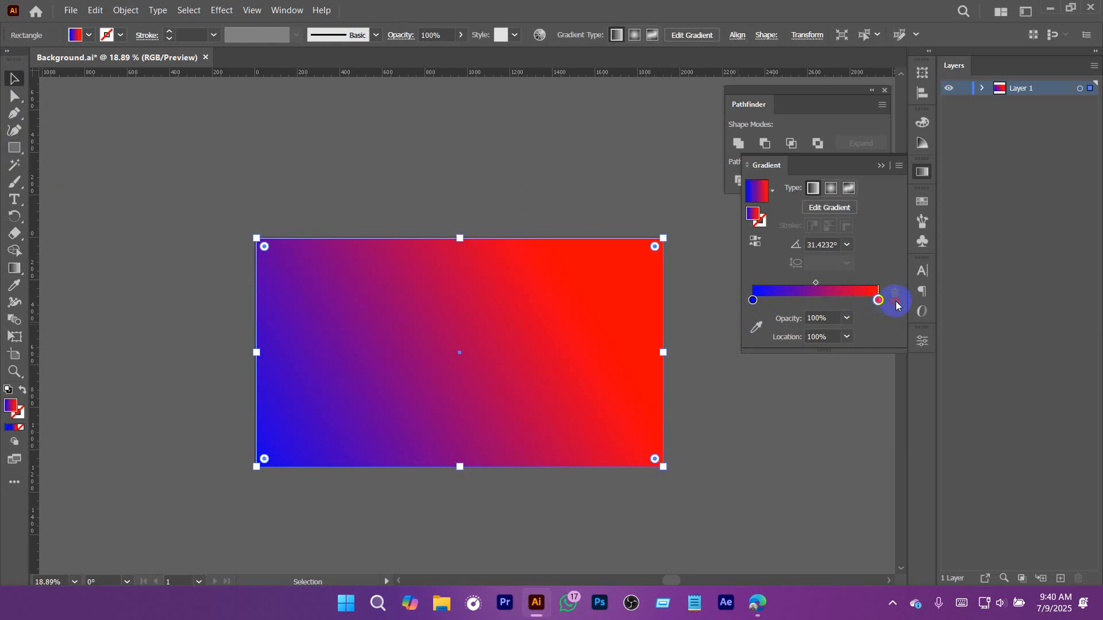
Step: Add three intermediate colour stops at about 20.6%, 45.2% and 71.6%, recolouring the first yellow and the last green
{"action": "left_click", "coordinate": [778, 300]}
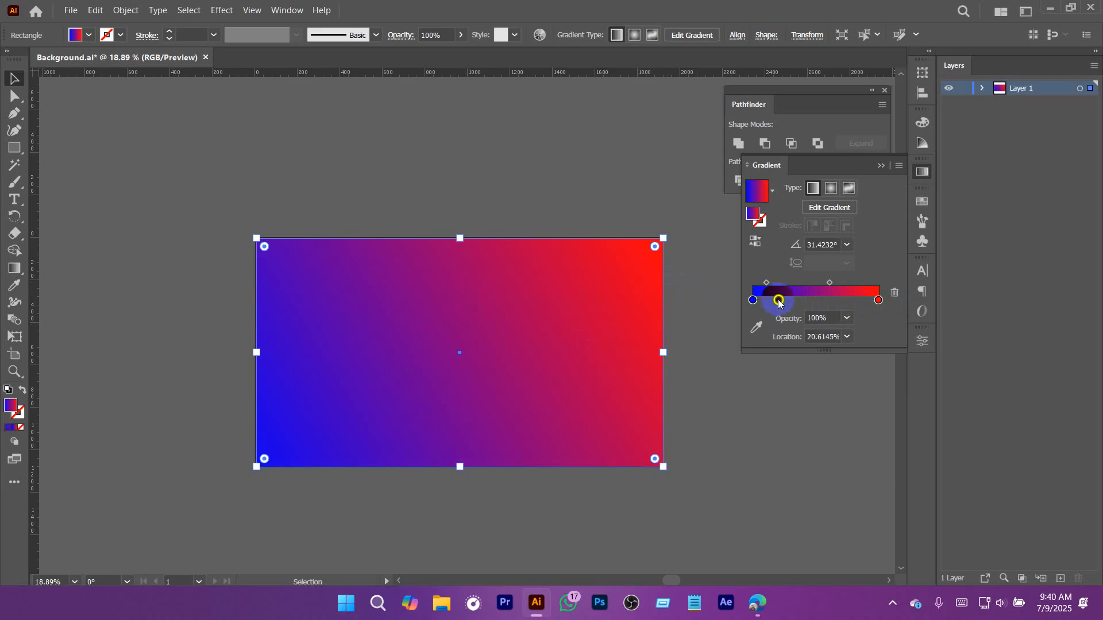
{"action": "left_click", "coordinate": [809, 300]}
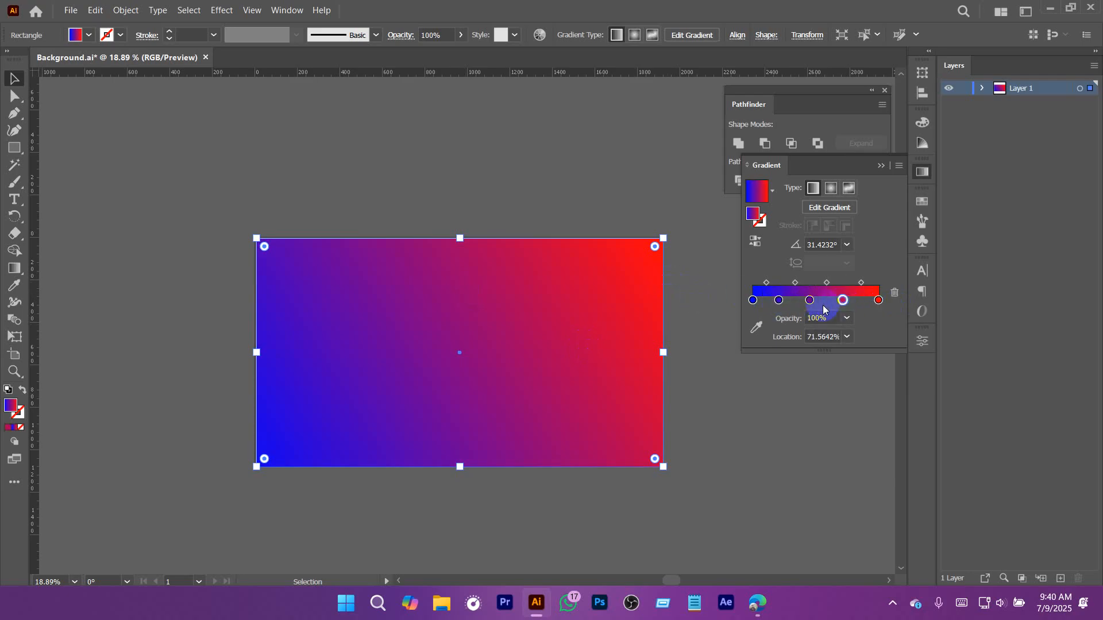
{"action": "left_click", "coordinate": [781, 305]}
{"action": "double_click", "coordinate": [779, 300]}
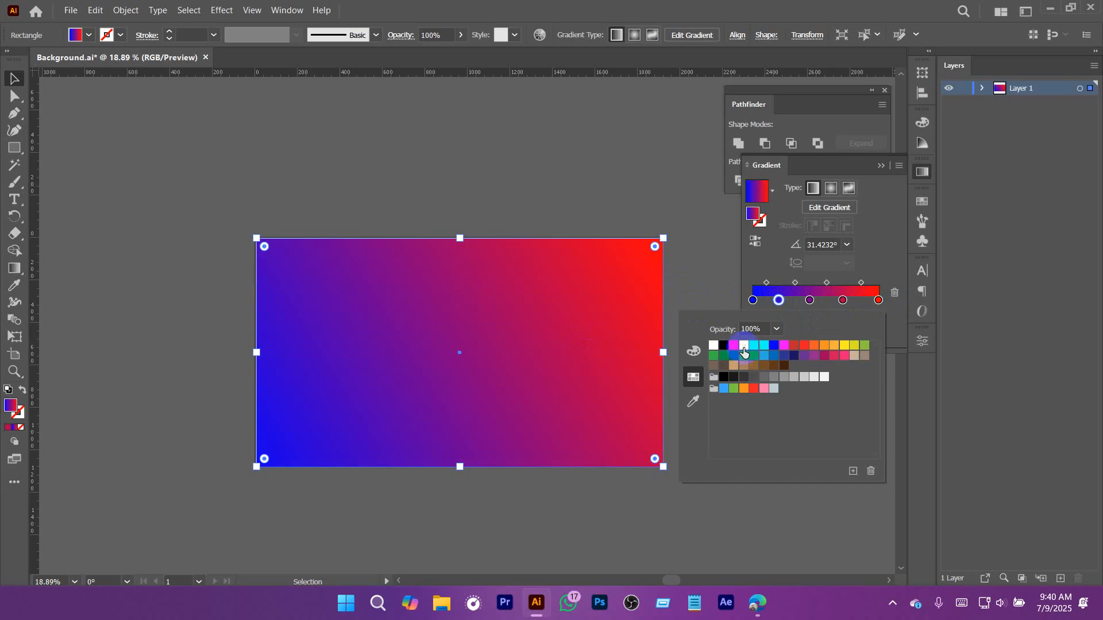
{"action": "left_click", "coordinate": [744, 345]}
{"action": "left_click", "coordinate": [843, 300]}
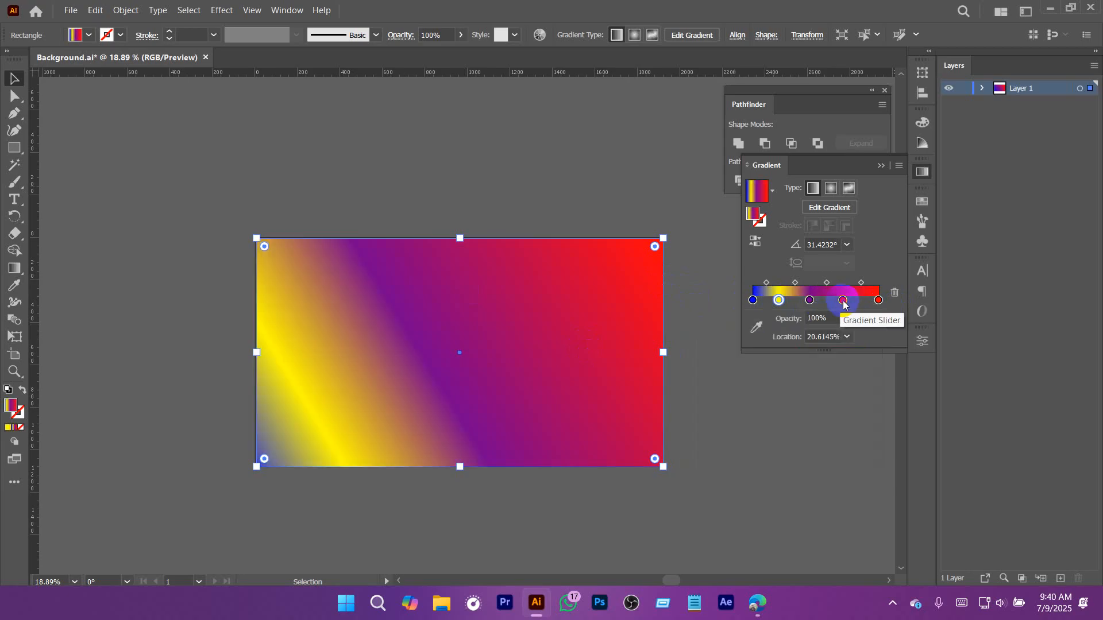
{"action": "double_click", "coordinate": [843, 300]}
{"action": "left_click", "coordinate": [864, 347]}
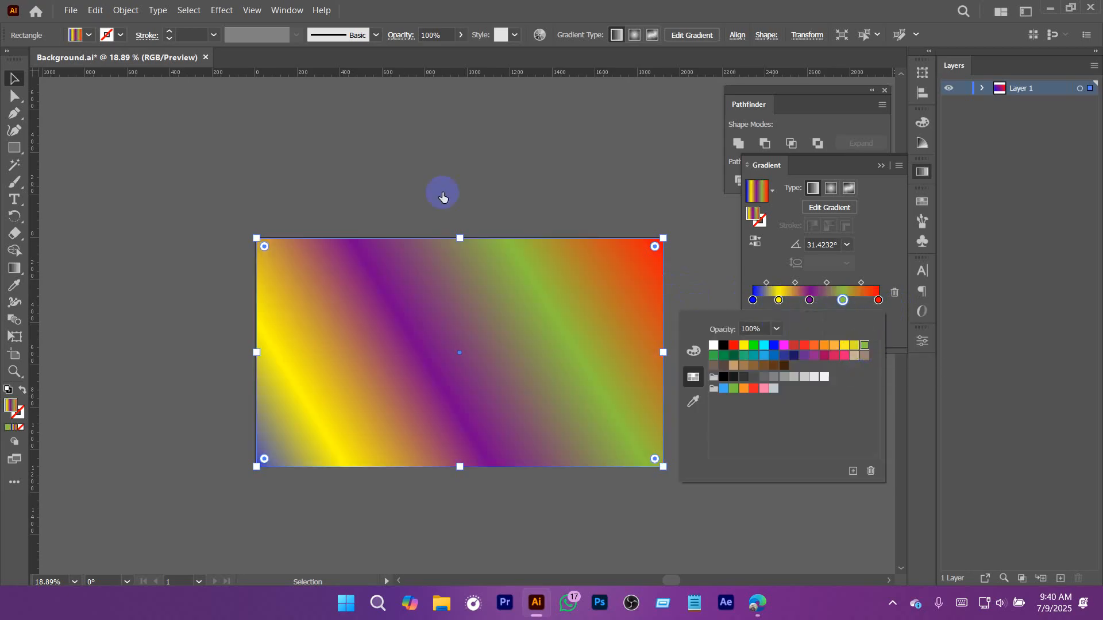
Step: Show the rectangle's on-canvas gradient annotator with the Gradient tool and inspect the colour choices of the blue start stop
{"action": "left_click", "coordinate": [16, 273]}
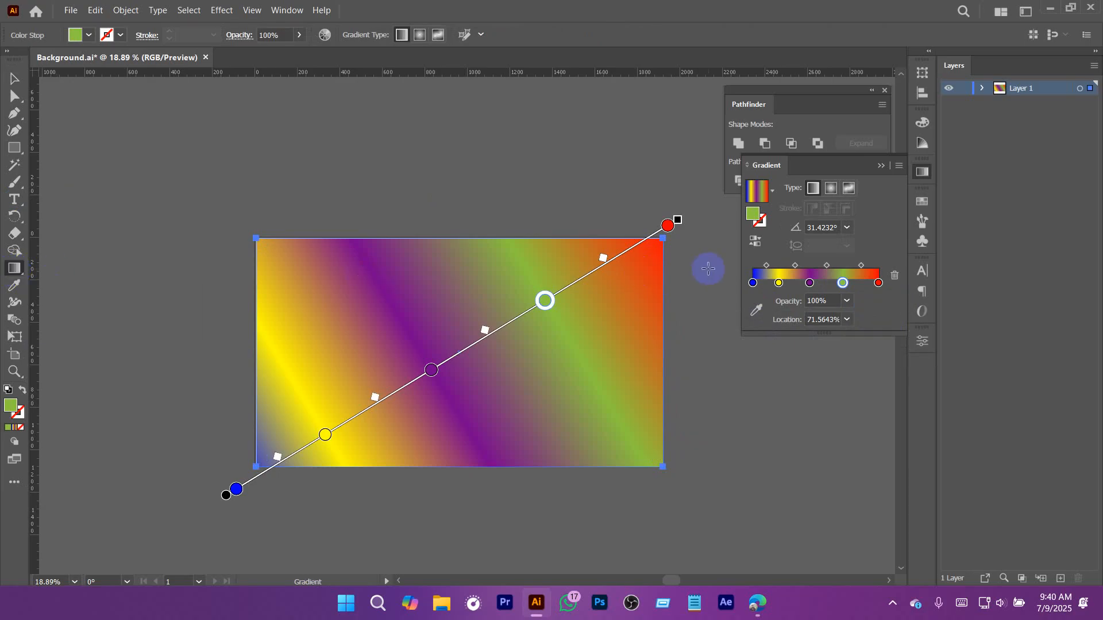
{"action": "double_click", "coordinate": [753, 282]}
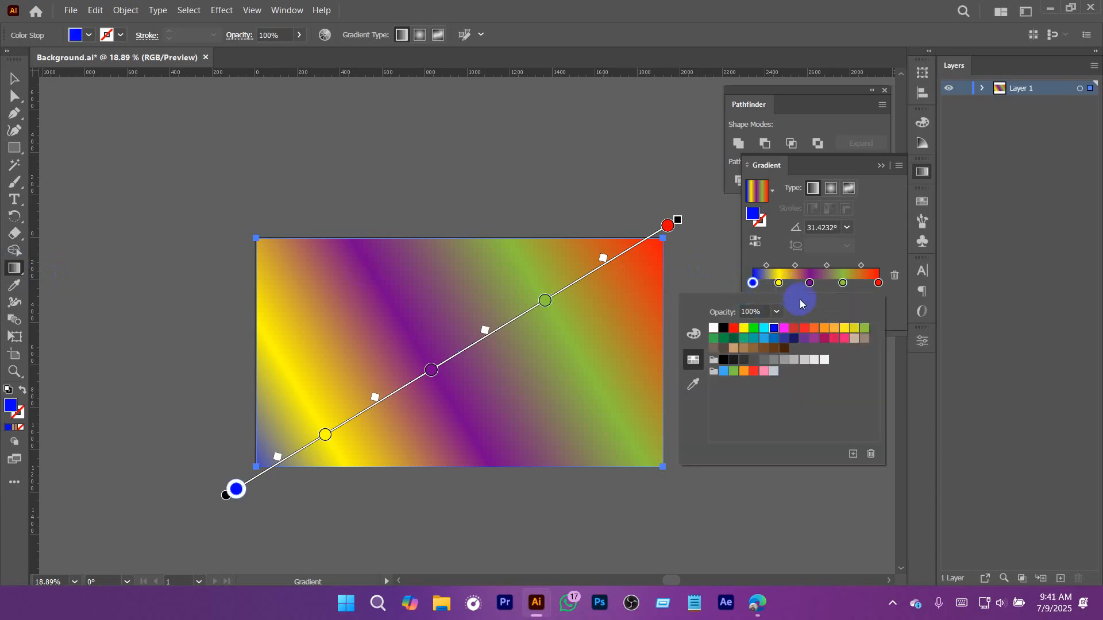
{"action": "left_click", "coordinate": [743, 3]}
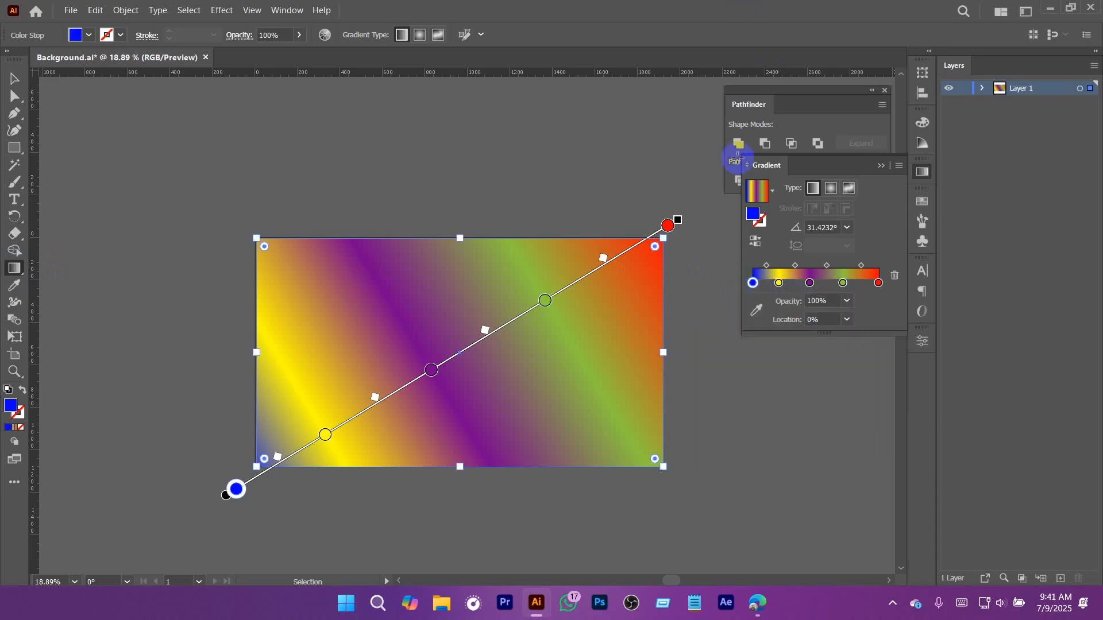
{"action": "left_click", "coordinate": [283, 8]}
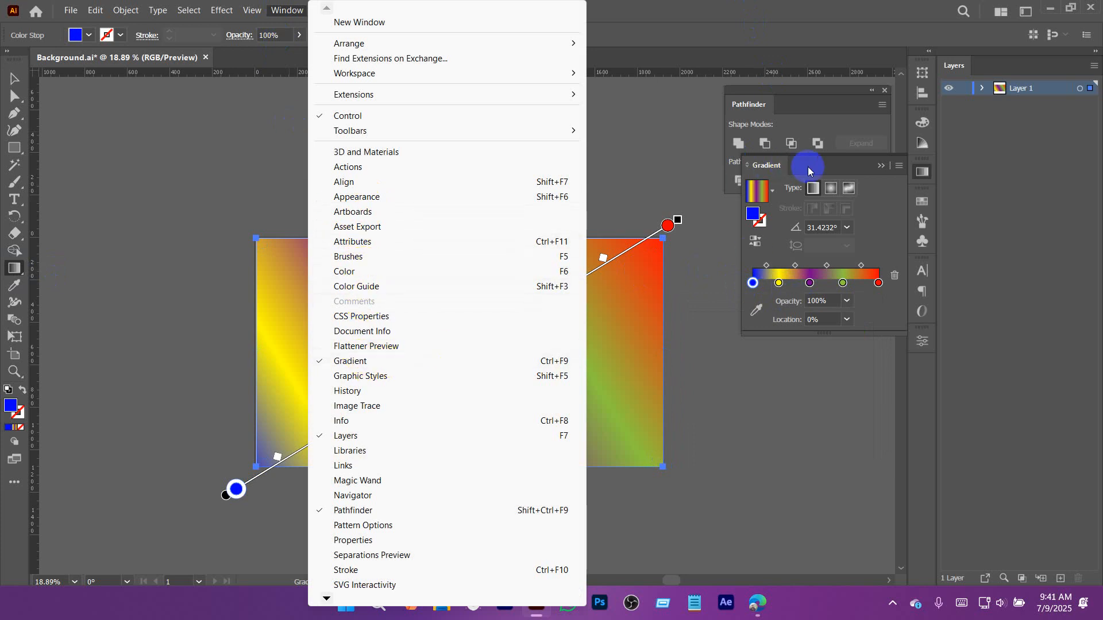
{"action": "mouse_move", "coordinate": [819, 166]}
{"action": "left_mouse_down"}
{"action": "mouse_move", "coordinate": [713, 166]}
{"action": "mouse_move", "coordinate": [640, 121]}
{"action": "mouse_move", "coordinate": [724, 206]}
{"action": "mouse_move", "coordinate": [749, 214]}
{"action": "left_mouse_up"}
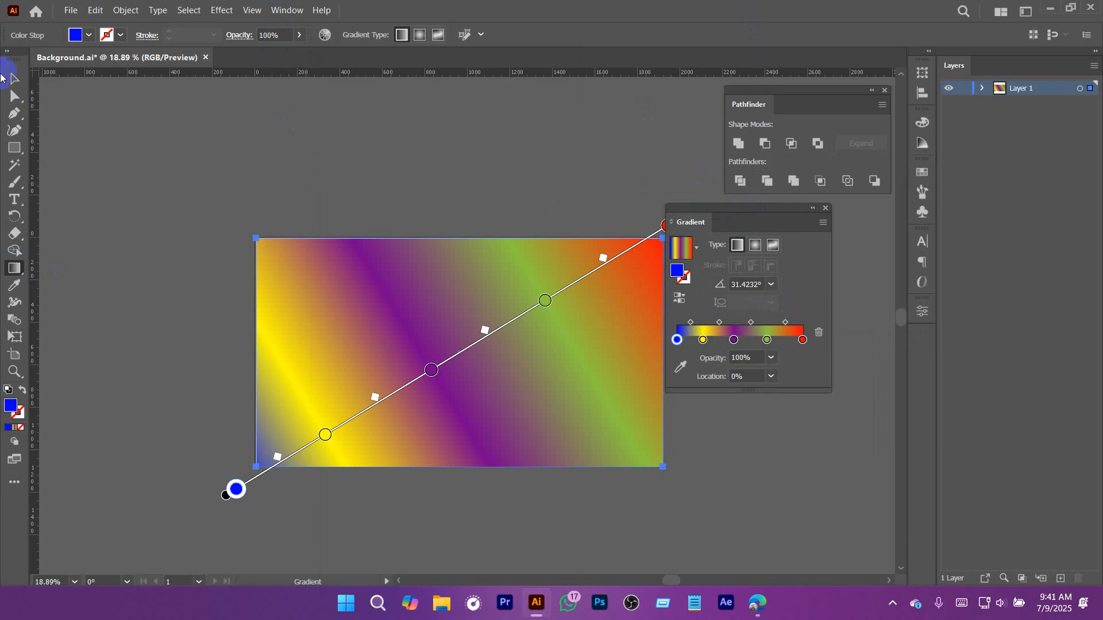
Step: Delete the multicolour gradient rectangle from the artboard
{"action": "left_click", "coordinate": [16, 80]}
{"action": "left_click", "coordinate": [15, 80]}
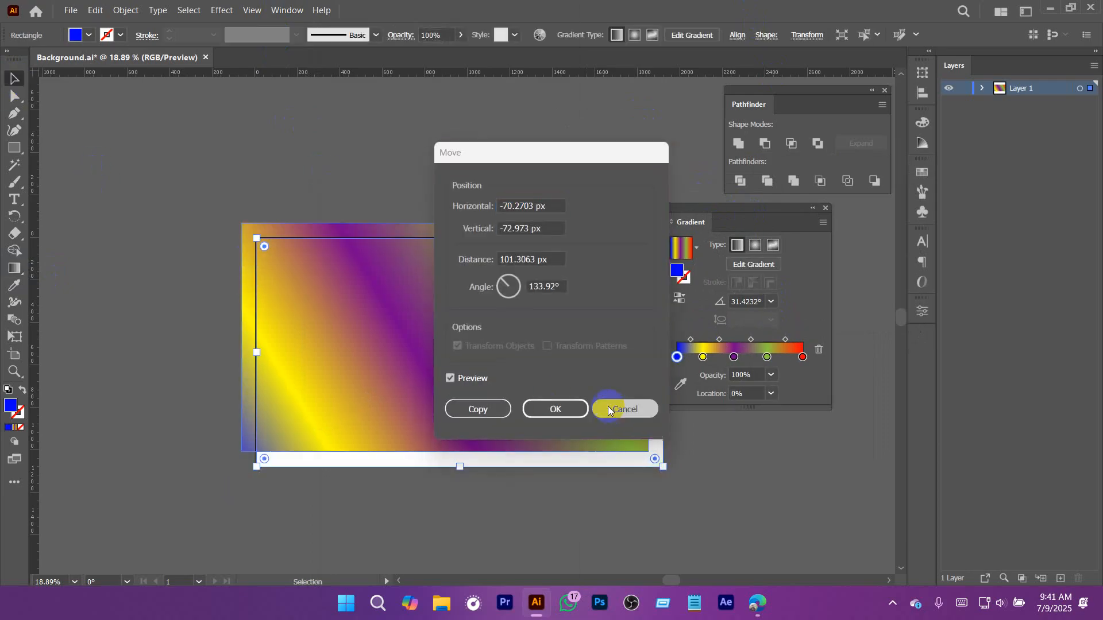
{"action": "left_click", "coordinate": [622, 409]}
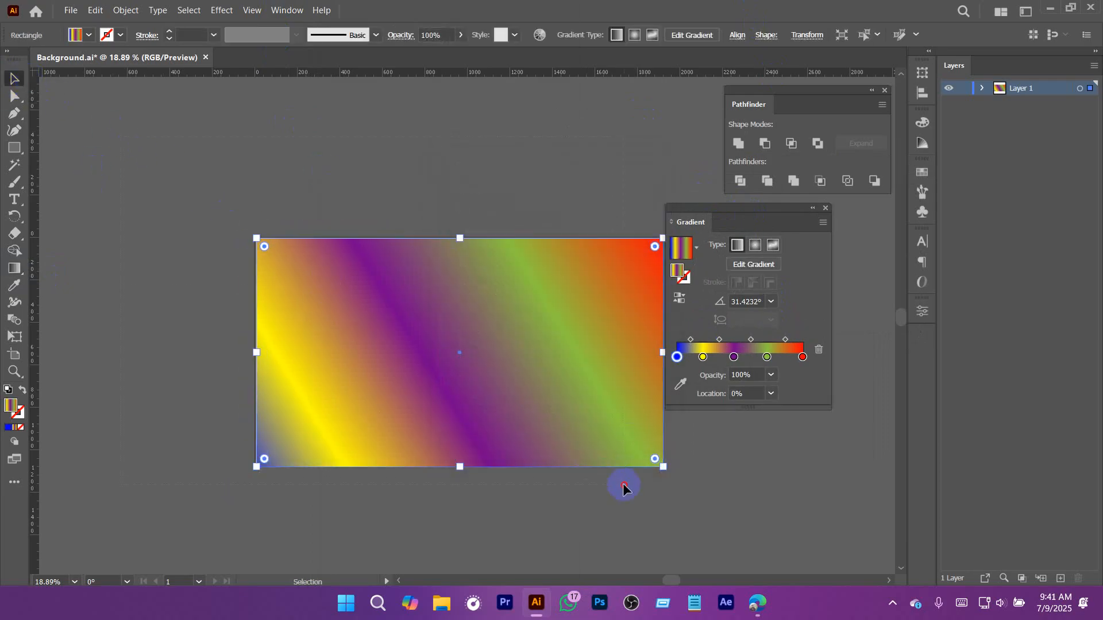
{"action": "key", "text": "Delete"}
Step: Reduce the gradient to its blue and yellow stops, with the yellow stop at 100%, and close the gradient settings
{"action": "left_click_drag", "start_coordinate": [744, 208], "coordinate": [775, 211]}
{"action": "left_click", "coordinate": [834, 341]}
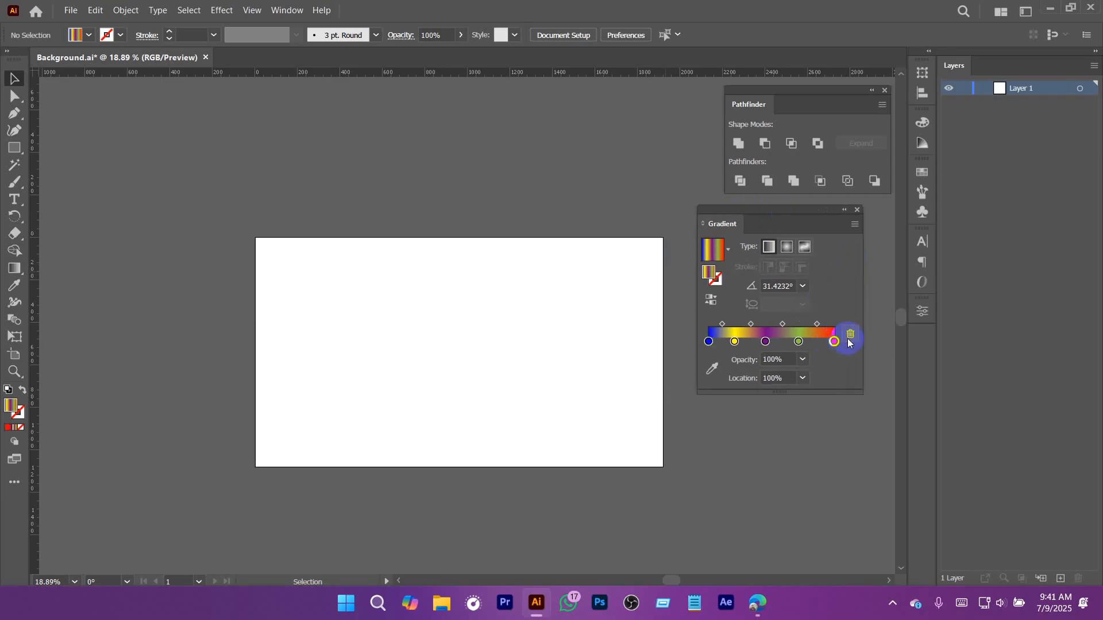
{"action": "left_click", "coordinate": [850, 334]}
{"action": "left_click", "coordinate": [853, 336]}
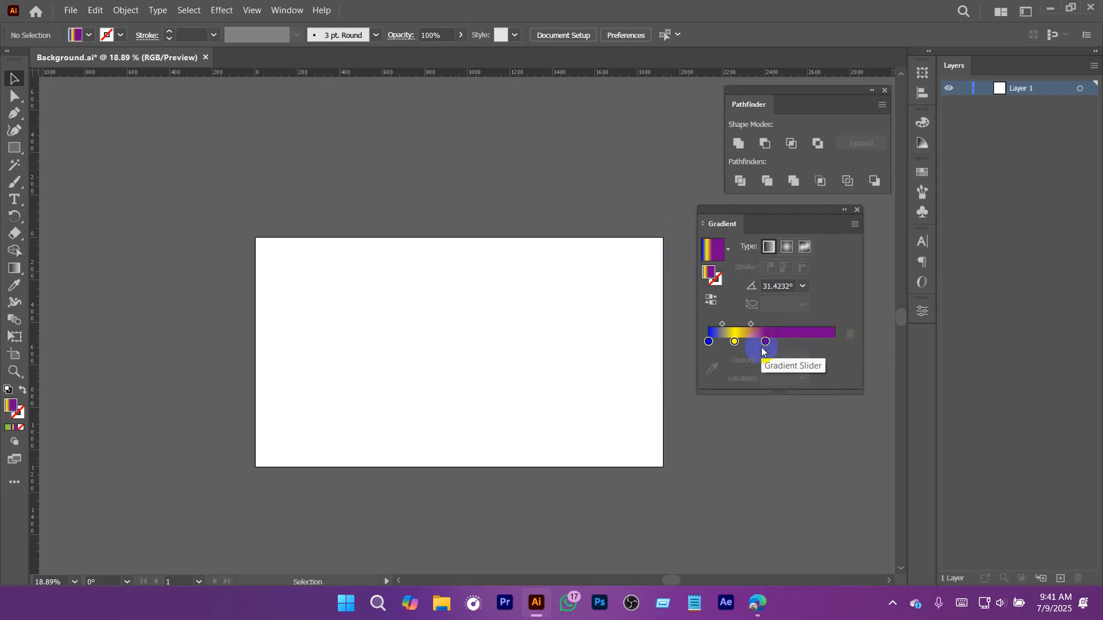
{"action": "left_click", "coordinate": [768, 343]}
{"action": "left_click", "coordinate": [850, 336]}
{"action": "left_click", "coordinate": [767, 343]}
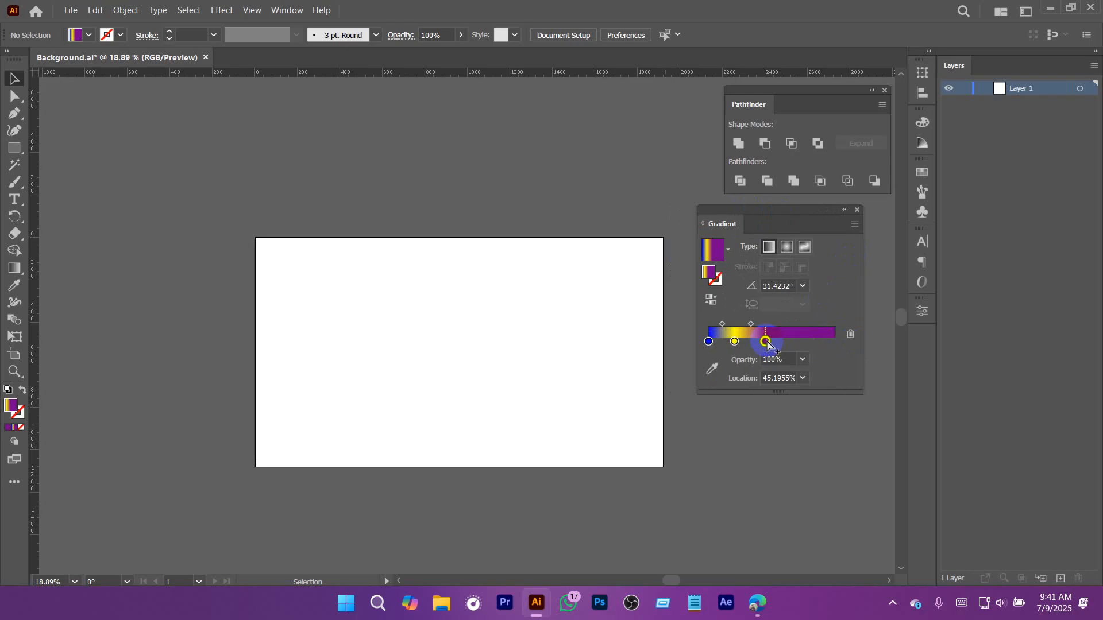
{"action": "left_click", "coordinate": [850, 334]}
{"action": "left_click_drag", "start_coordinate": [737, 343], "coordinate": [855, 253]}
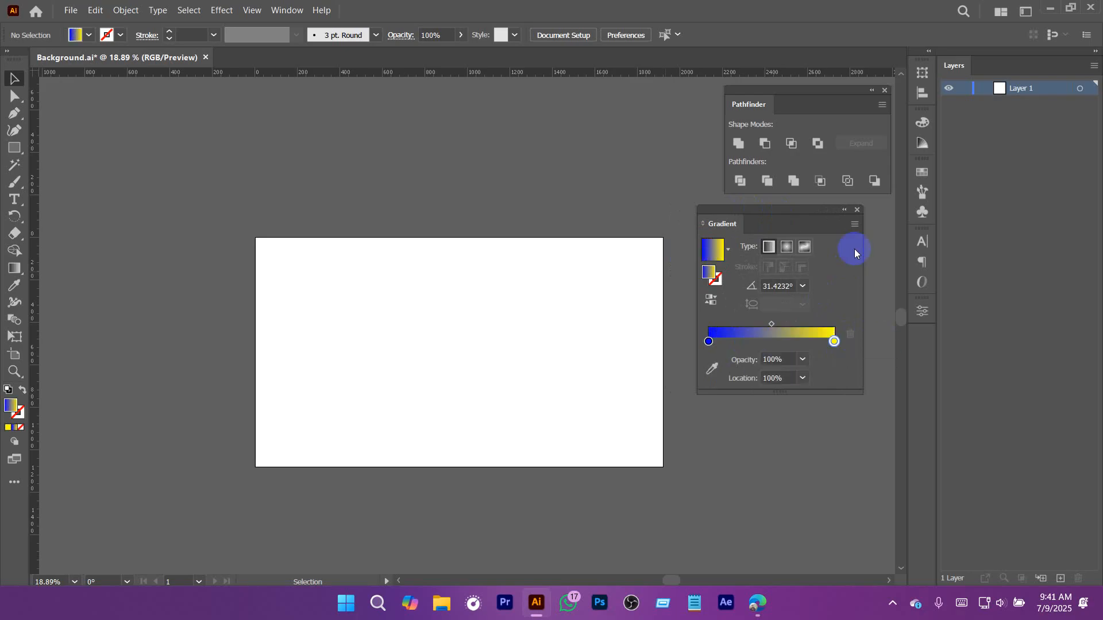
{"action": "left_click", "coordinate": [856, 210]}
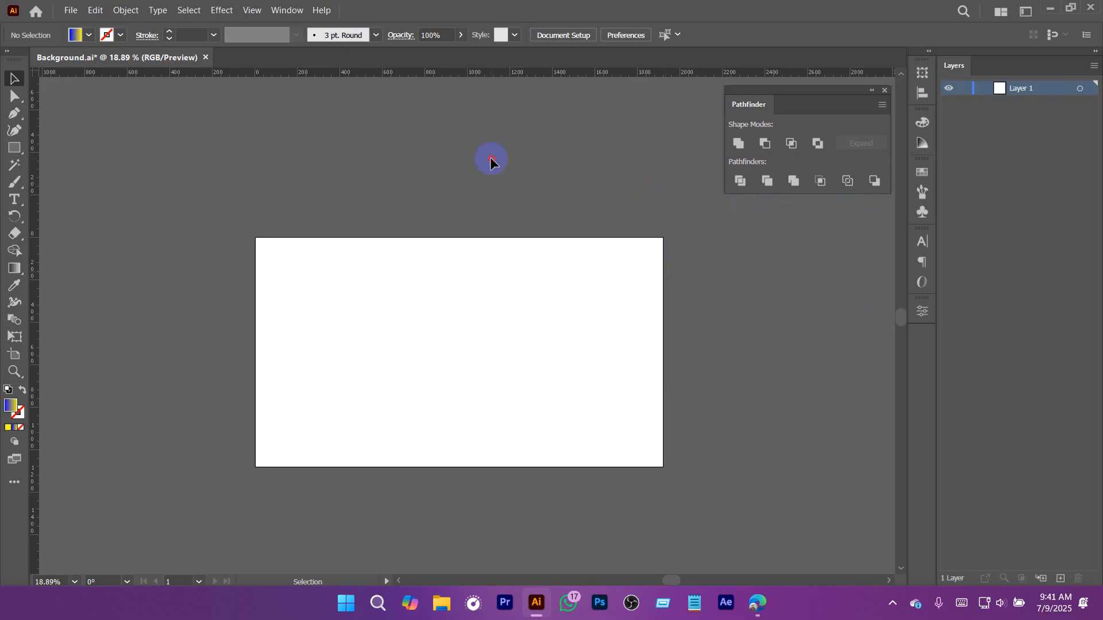
Step: Draw a rectangle covering the whole artboard with a slight overlap and fill it with white
{"action": "left_click_drag", "start_coordinate": [401, 297], "coordinate": [441, 299]}
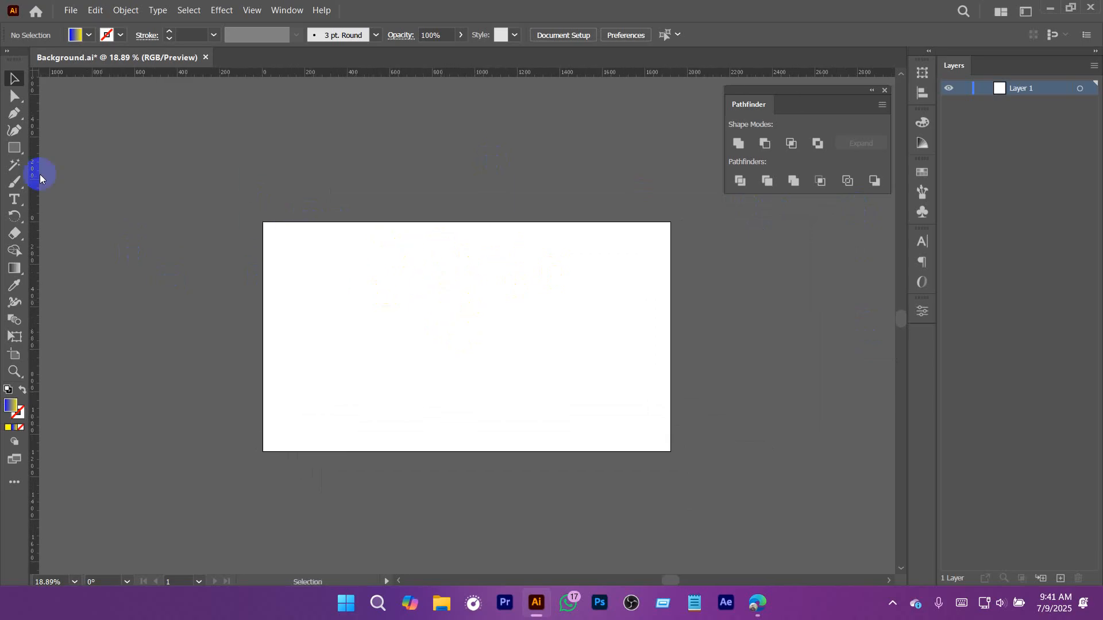
{"action": "left_click", "coordinate": [14, 149]}
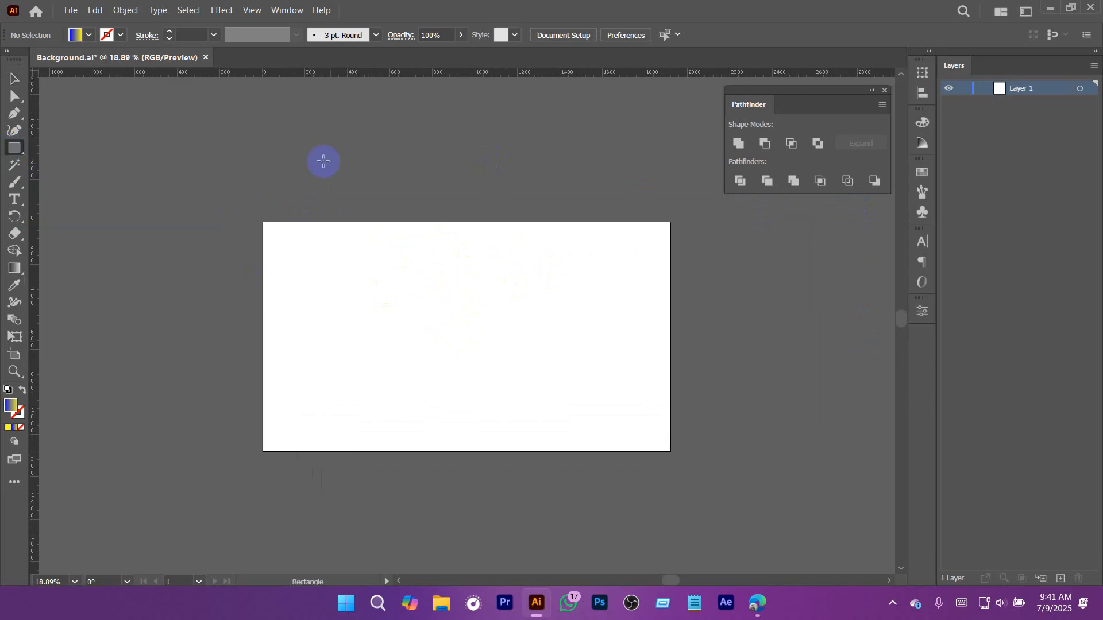
{"action": "left_click_drag", "start_coordinate": [263, 222], "coordinate": [672, 456]}
{"action": "left_click", "coordinate": [78, 36]}
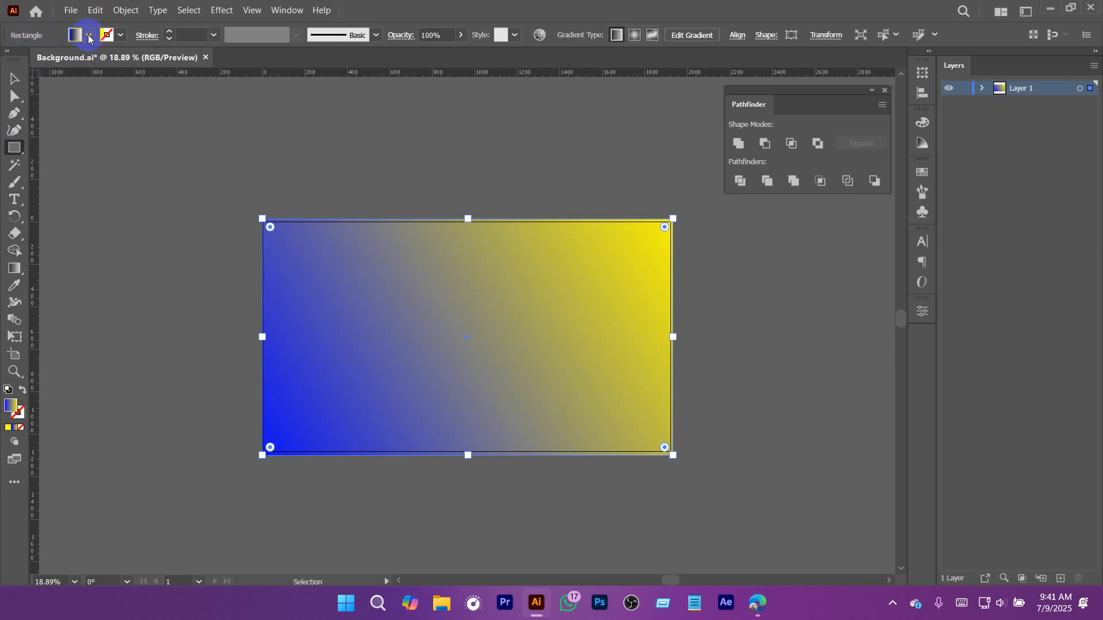
{"action": "left_click", "coordinate": [30, 60]}
{"action": "left_click", "coordinate": [281, 94]}
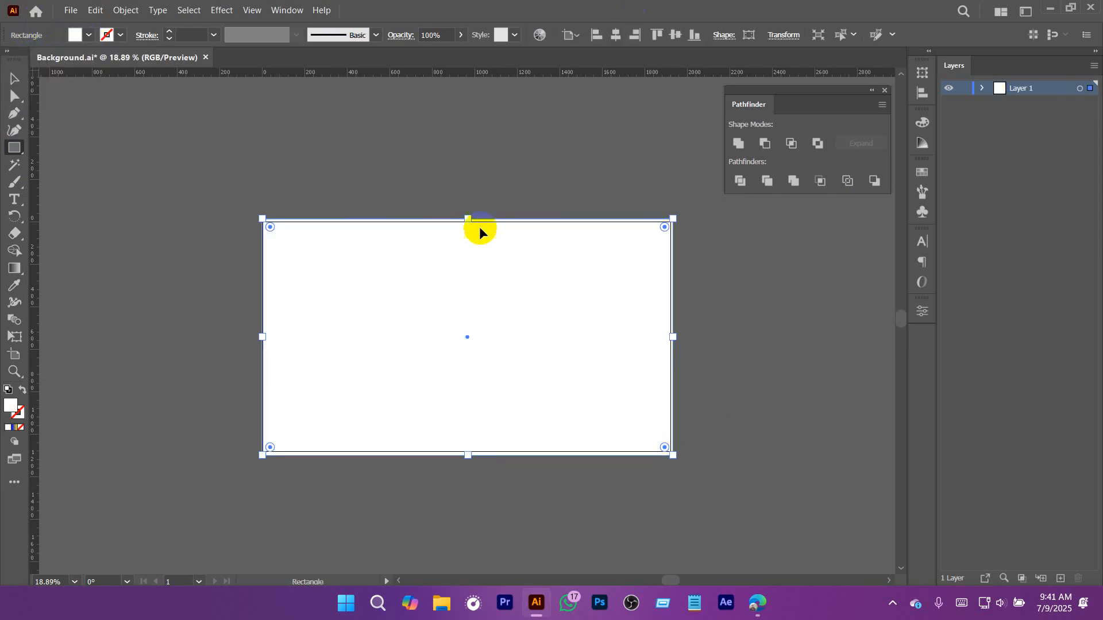
{"action": "key", "text": "v"}
{"action": "left_click", "coordinate": [472, 196]}
{"action": "left_click", "coordinate": [356, 308]}
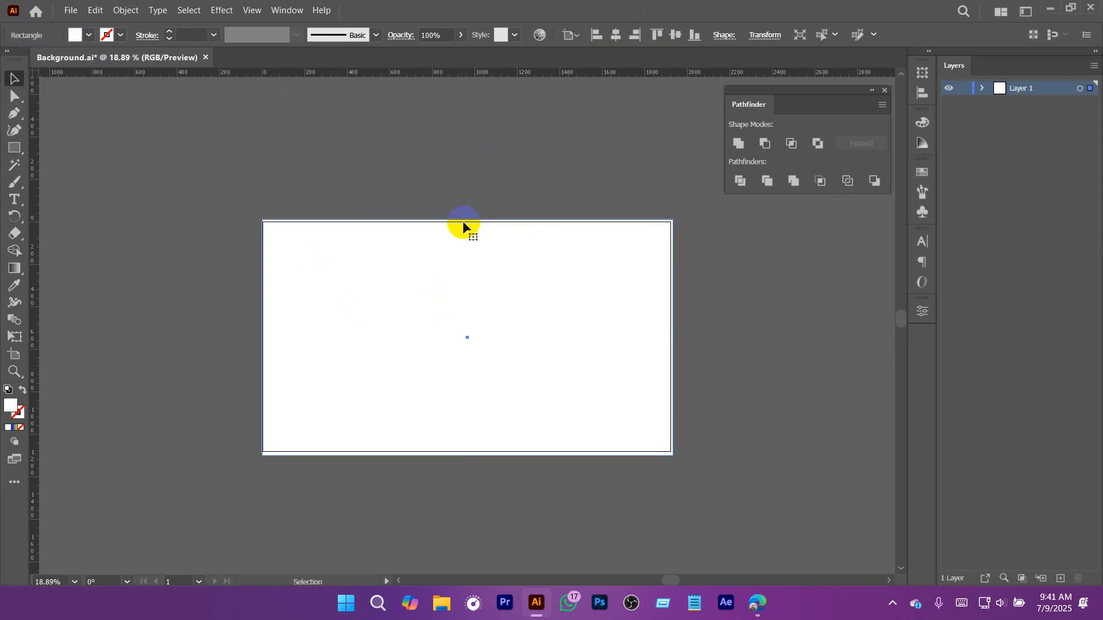
Step: Apply the blue-to-yellow linear gradient to the white rectangle and add three intermediate colour stops, the last at about 71.6%
{"action": "left_click", "coordinate": [294, 10]}
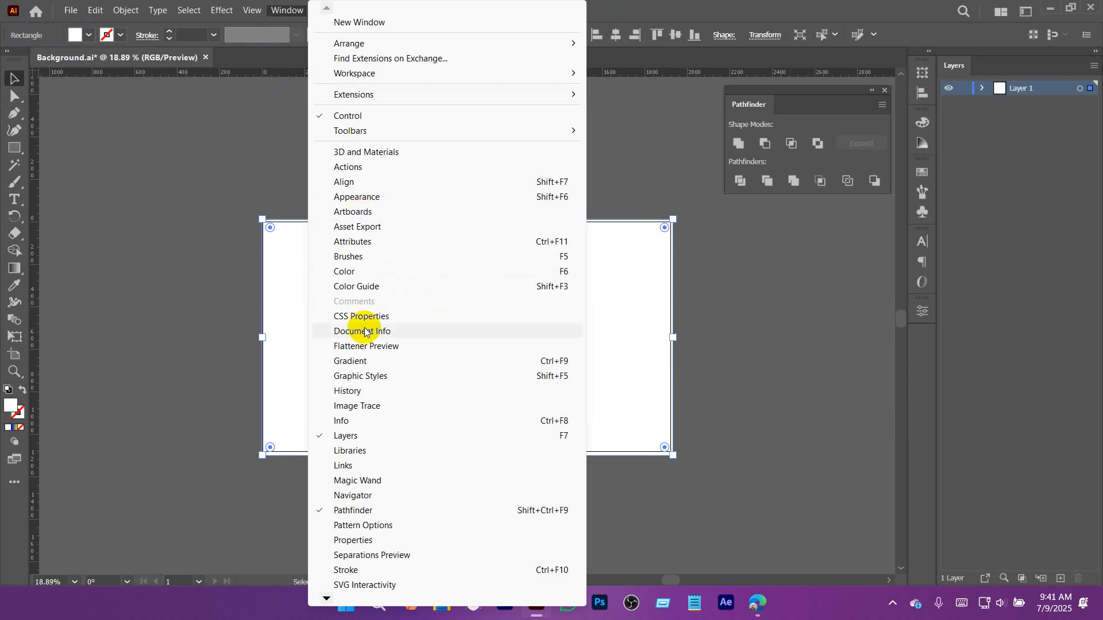
{"action": "left_click", "coordinate": [353, 361]}
{"action": "left_click_drag", "start_coordinate": [764, 213], "coordinate": [767, 237]}
{"action": "left_click", "coordinate": [247, 291]}
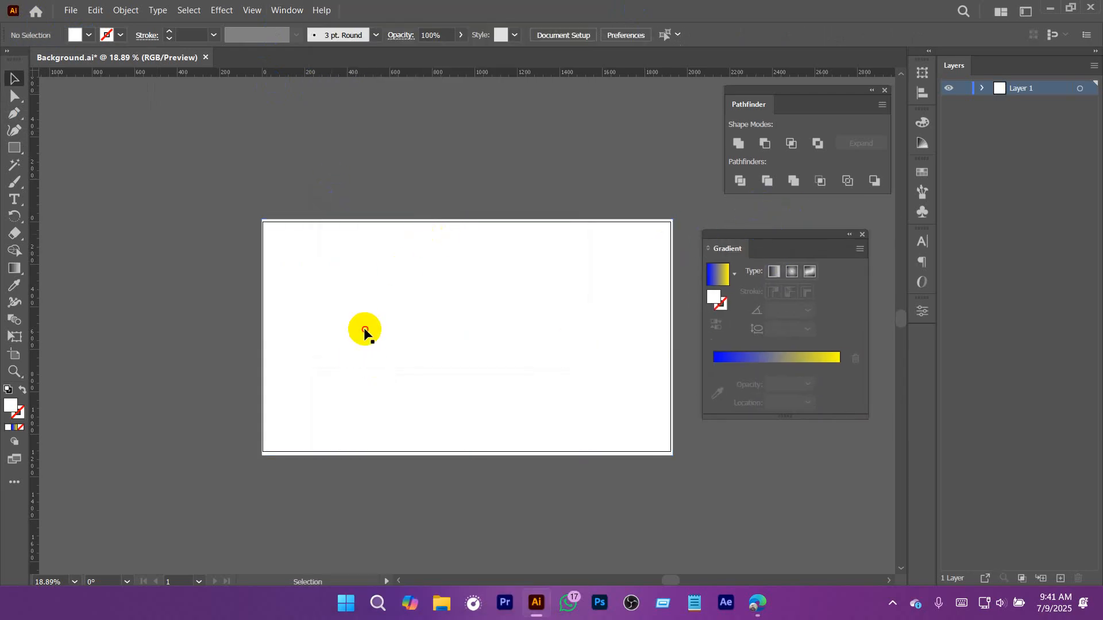
{"action": "left_click", "coordinate": [651, 274]}
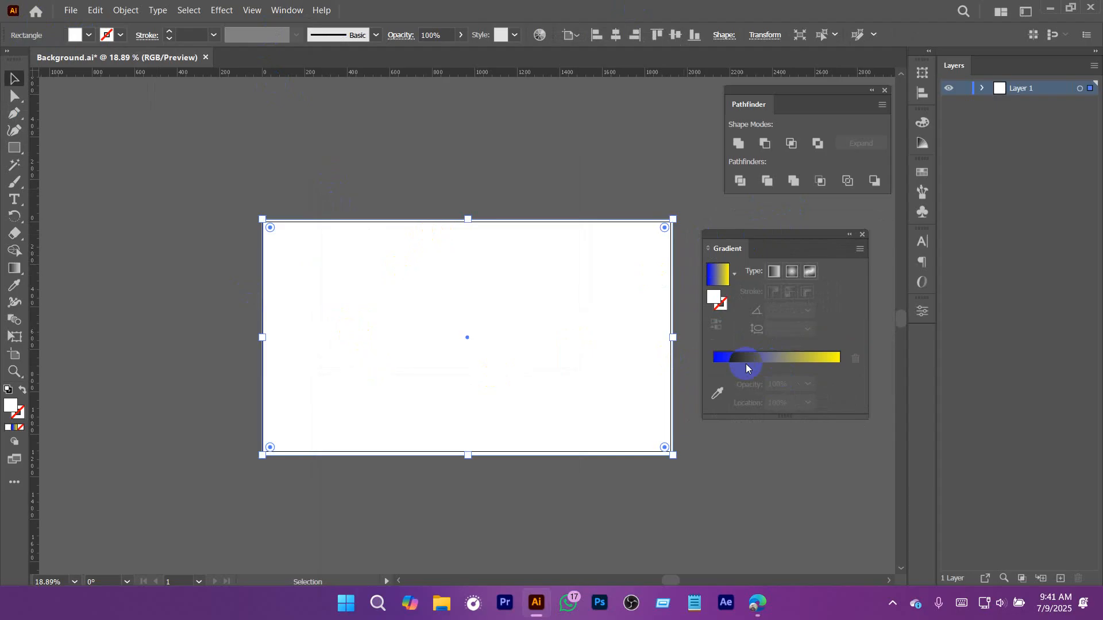
{"action": "left_click", "coordinate": [776, 366]}
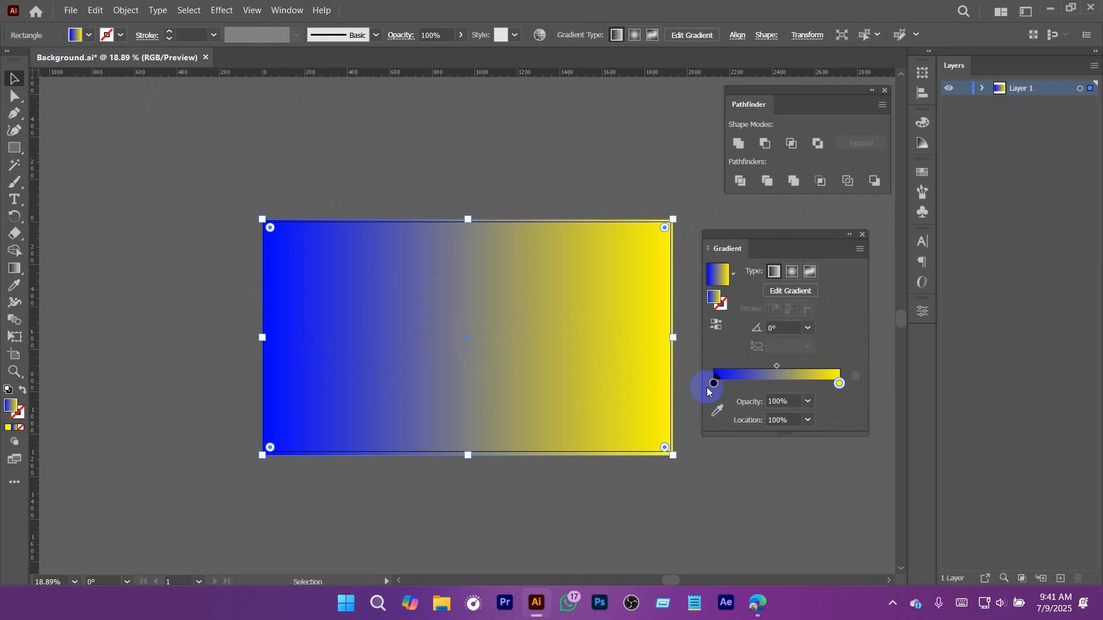
{"action": "left_click", "coordinate": [741, 390]}
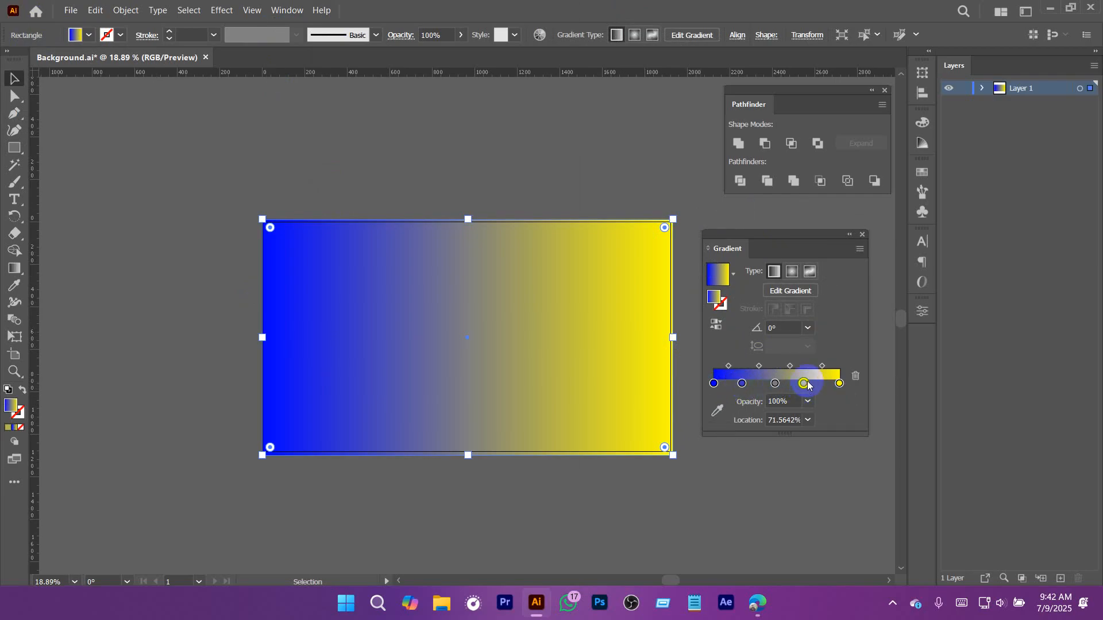
Step: Change the gradient's blue start stop to the RGB Red swatch
{"action": "double_click", "coordinate": [714, 384]}
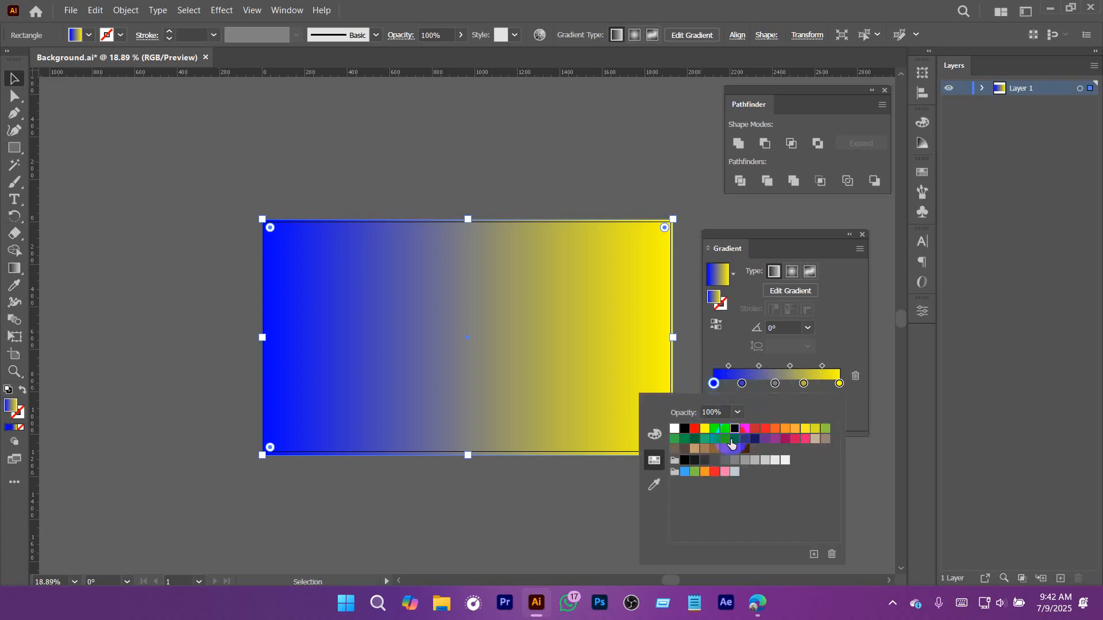
{"action": "left_click", "coordinate": [654, 435]}
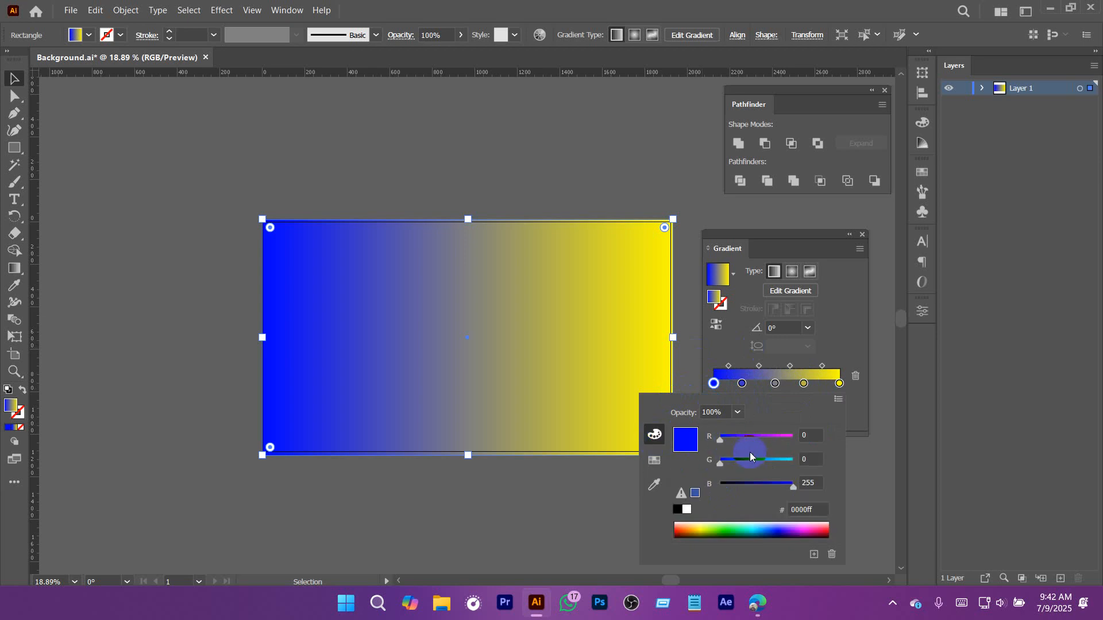
{"action": "left_click", "coordinate": [653, 462]}
{"action": "left_click", "coordinate": [654, 484]}
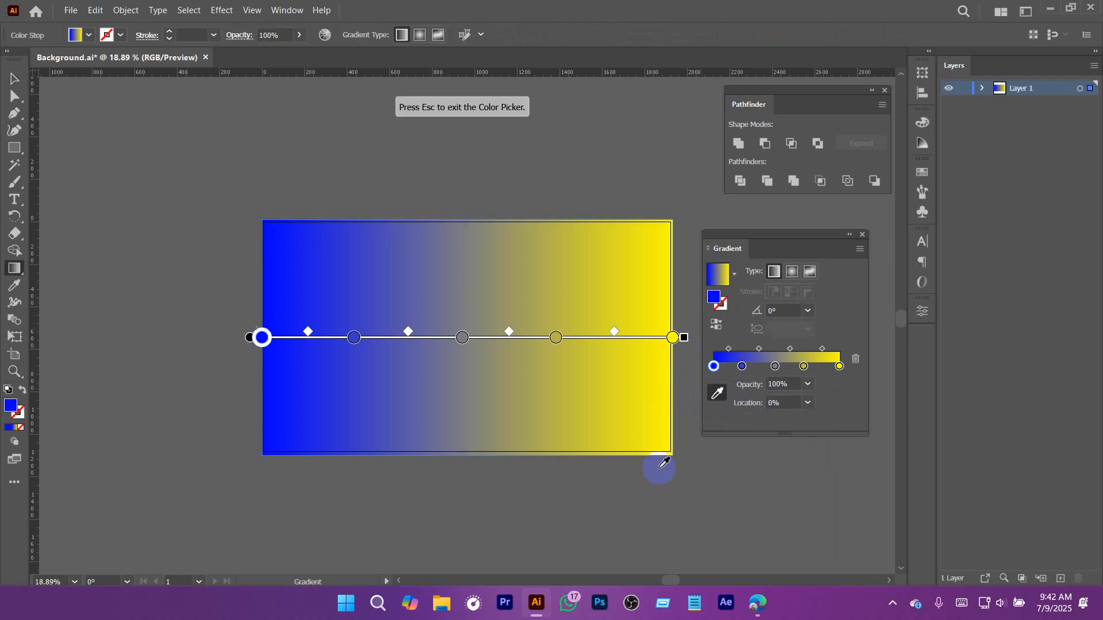
{"action": "left_click", "coordinate": [712, 370]}
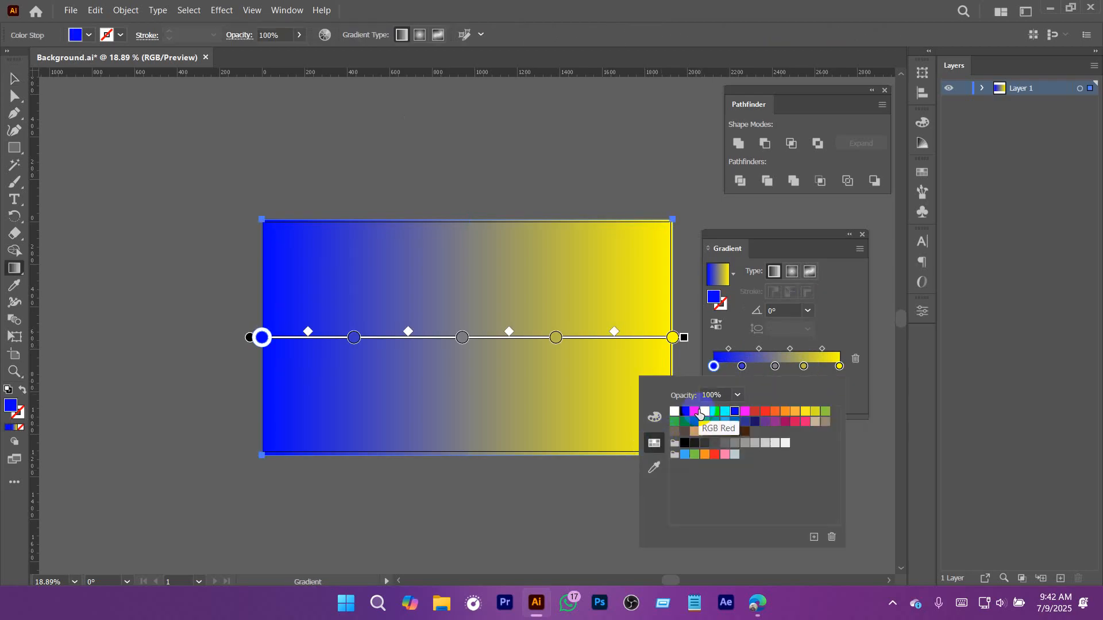
{"action": "left_click", "coordinate": [696, 412]}
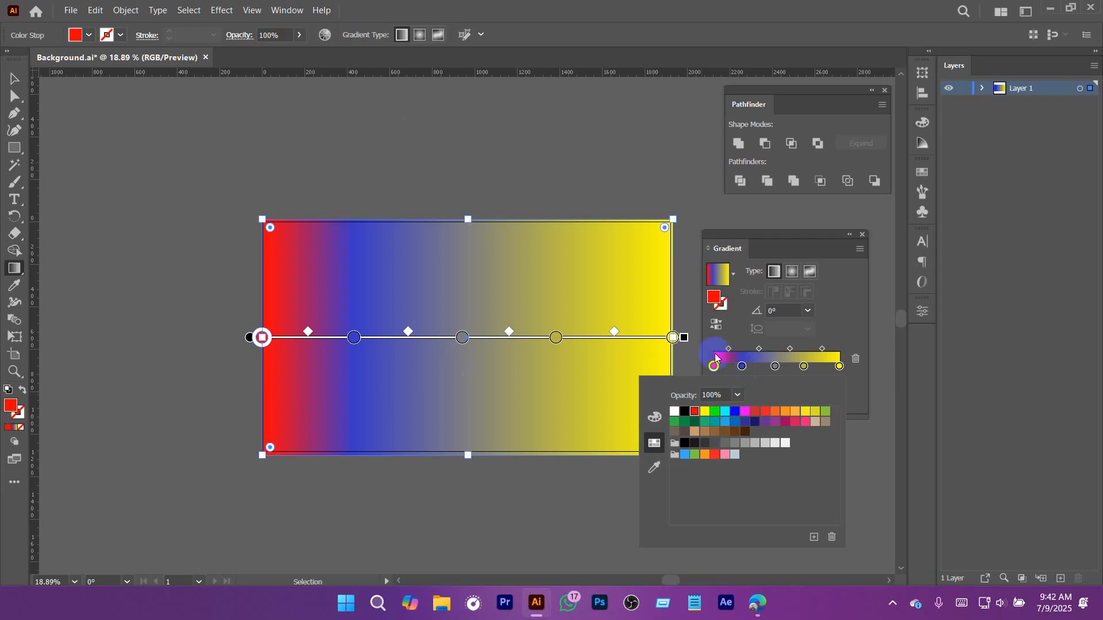
Step: Recolour the gradient's three intermediate stops with green, magenta and dark blue swatches, in order from the red stop
{"action": "left_click", "coordinate": [742, 368]}
{"action": "double_click", "coordinate": [742, 366]}
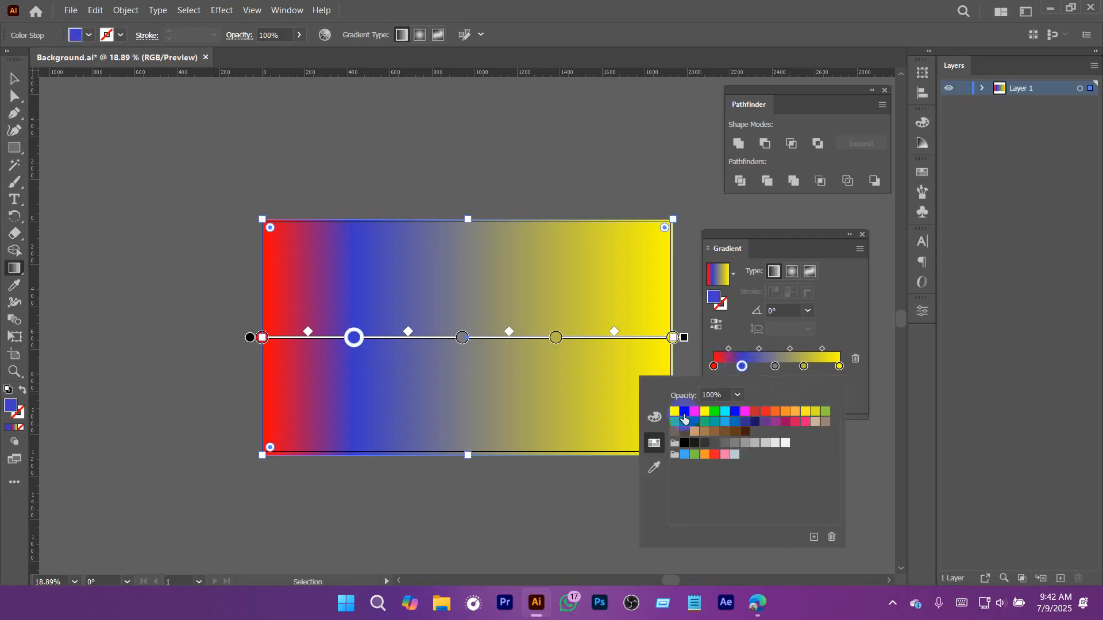
{"action": "left_click", "coordinate": [715, 413]}
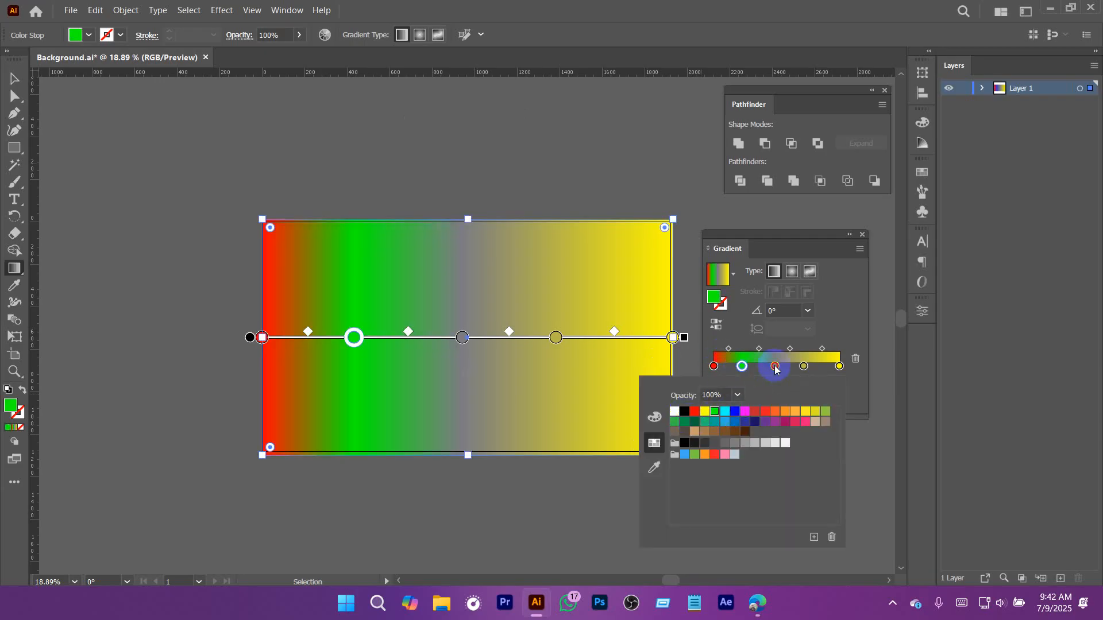
{"action": "double_click", "coordinate": [775, 366]}
{"action": "left_click", "coordinate": [746, 413]}
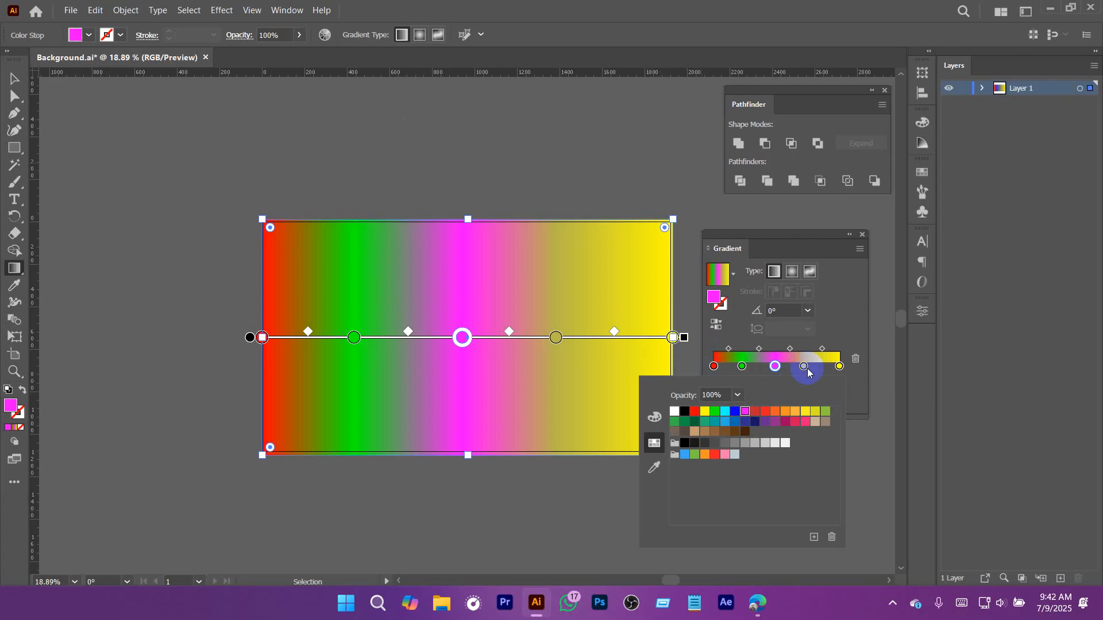
{"action": "double_click", "coordinate": [804, 367]}
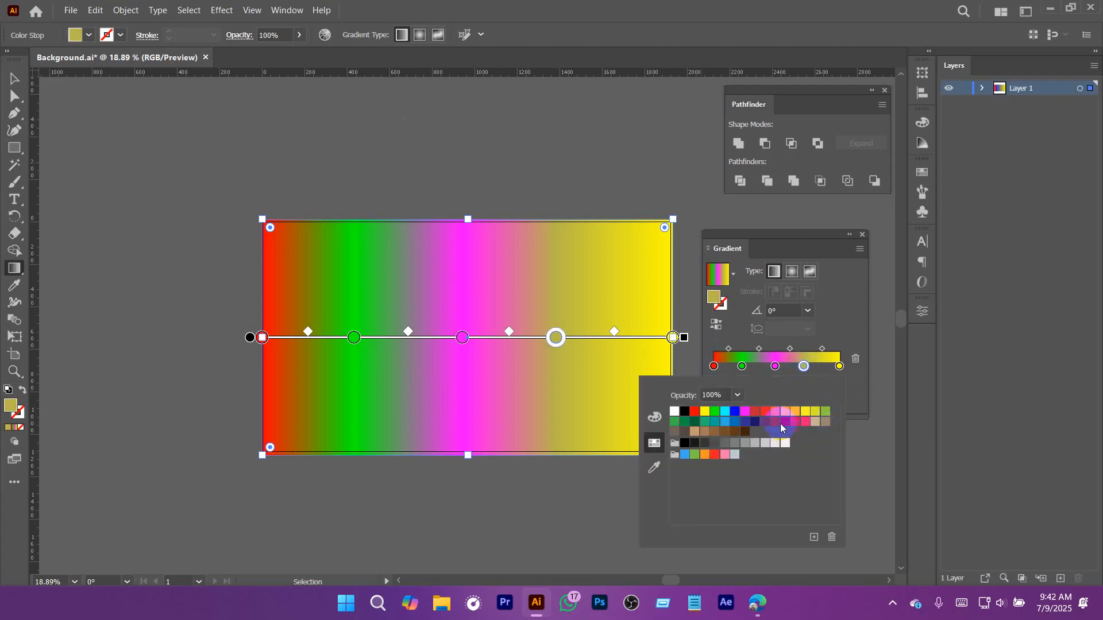
{"action": "left_click", "coordinate": [776, 422]}
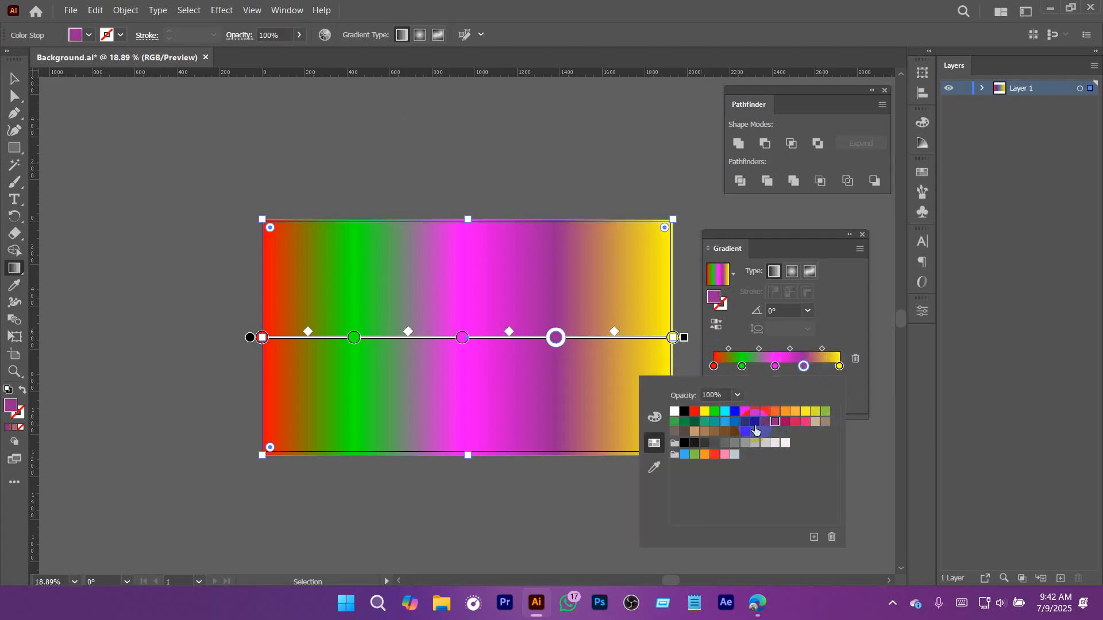
{"action": "left_click", "coordinate": [756, 425]}
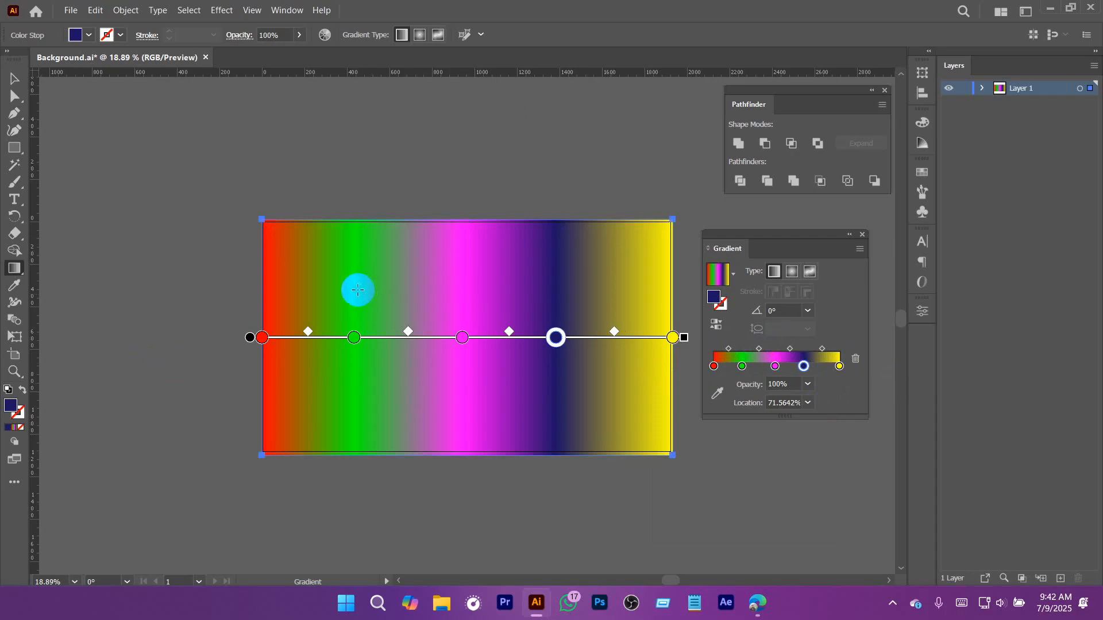
Step: Move the red stop inward to about 8.8% and the green stop to about 19.4% along the gradient line
{"action": "left_click_drag", "start_coordinate": [779, 239], "coordinate": [825, 222]}
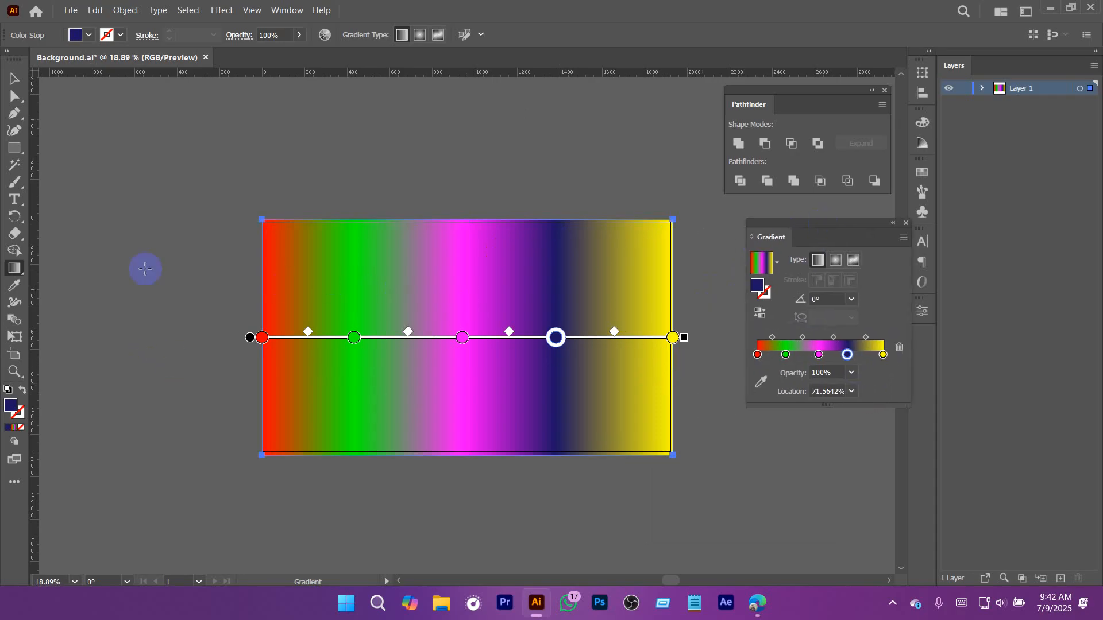
{"action": "left_click_drag", "start_coordinate": [14, 268], "coordinate": [60, 271]}
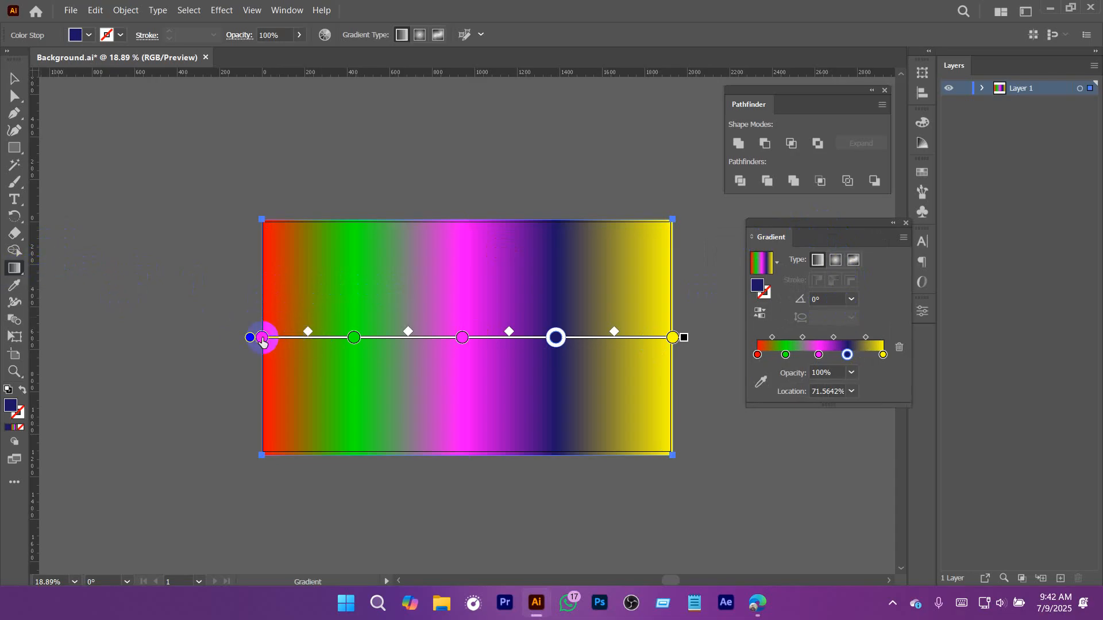
{"action": "left_click_drag", "start_coordinate": [262, 337], "coordinate": [298, 337]}
{"action": "left_click", "coordinate": [344, 339]}
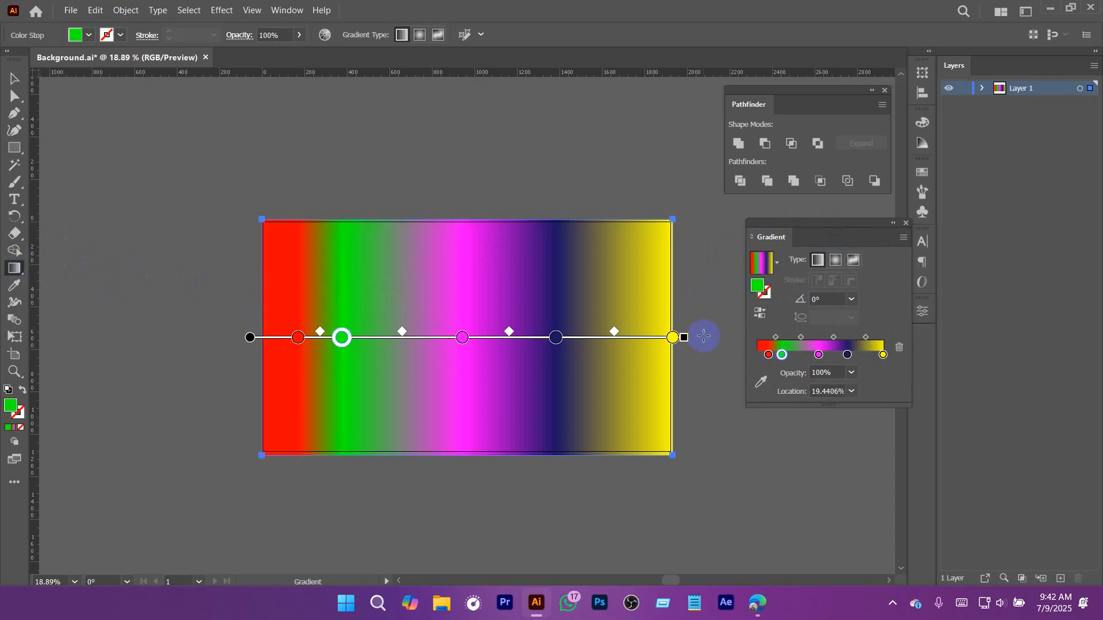
Step: Tilt the linear gradient to about 26.9° and stretch it diagonally from beyond the lower-left corner past the rectangle's upper-right edge
{"action": "left_click_drag", "start_coordinate": [694, 337], "coordinate": [660, 135]}
{"action": "left_click_drag", "start_coordinate": [250, 339], "coordinate": [224, 461]}
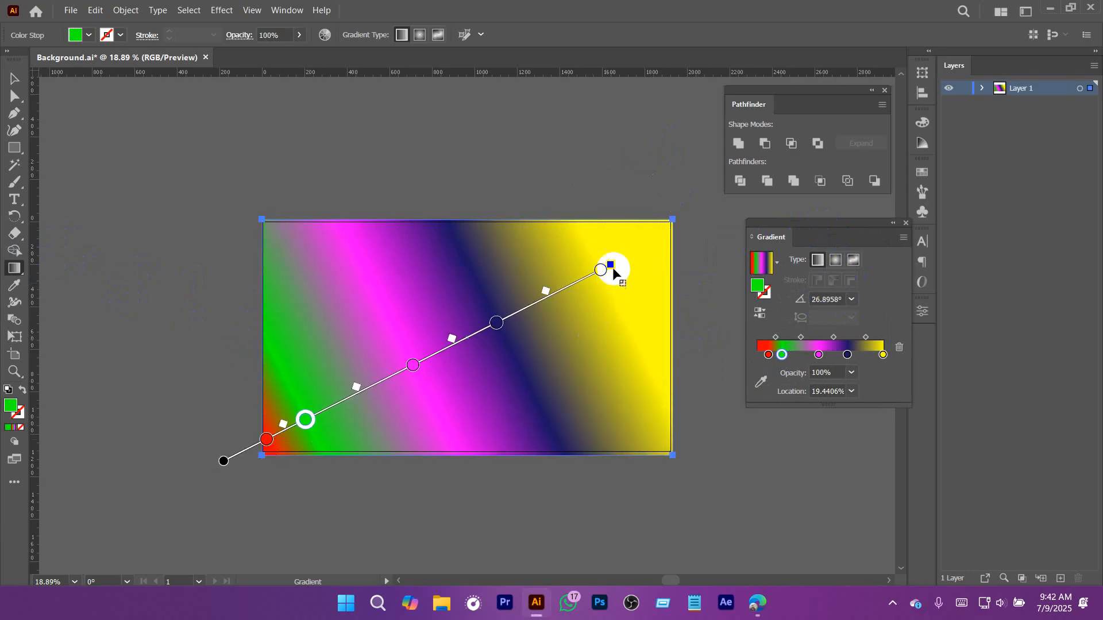
{"action": "left_click_drag", "start_coordinate": [613, 269], "coordinate": [703, 218]}
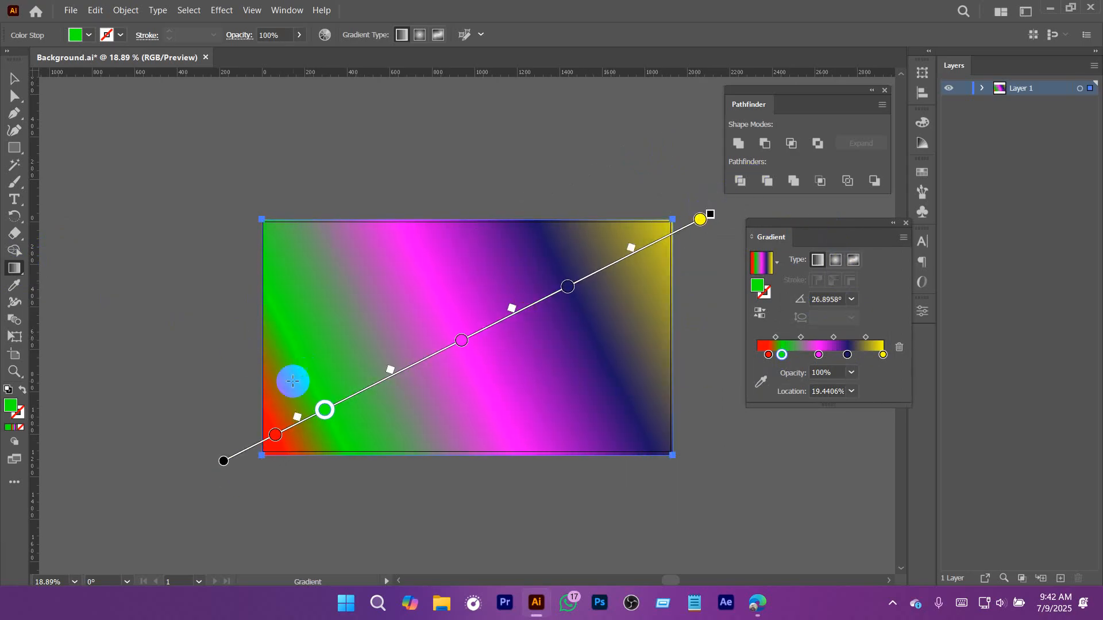
Step: Shift the red, green and dark blue stops inward, and place magenta at about 51.6% and yellow at about 92.8%
{"action": "left_click_drag", "start_coordinate": [325, 410], "coordinate": [366, 389]}
{"action": "left_click", "coordinate": [275, 435]}
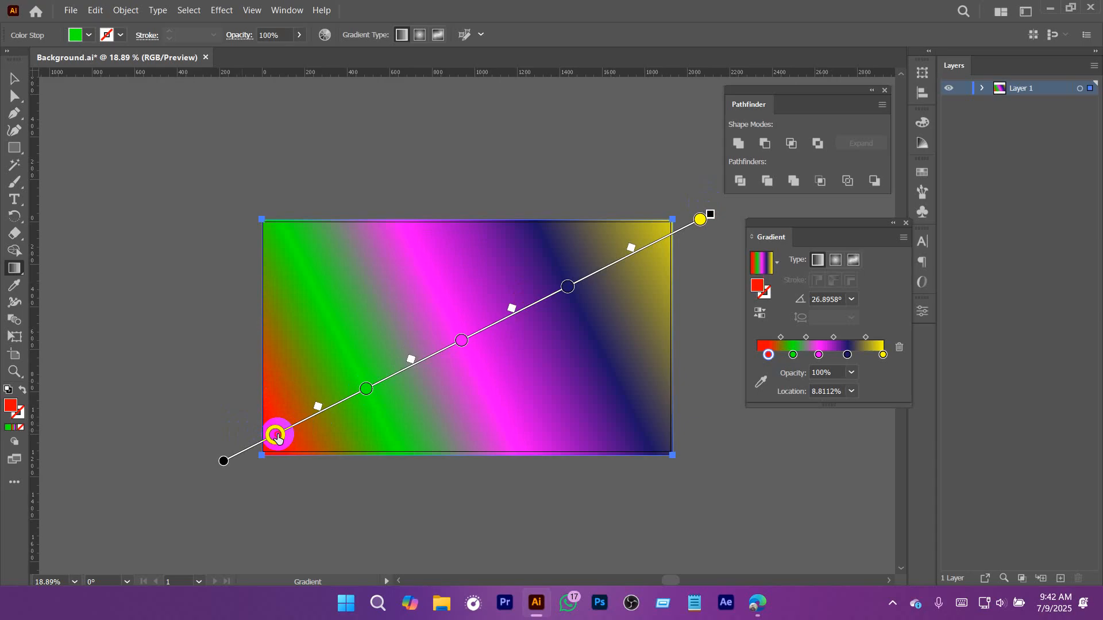
{"action": "left_click_drag", "start_coordinate": [276, 435], "coordinate": [306, 419]}
{"action": "left_click_drag", "start_coordinate": [461, 340], "coordinate": [474, 333]}
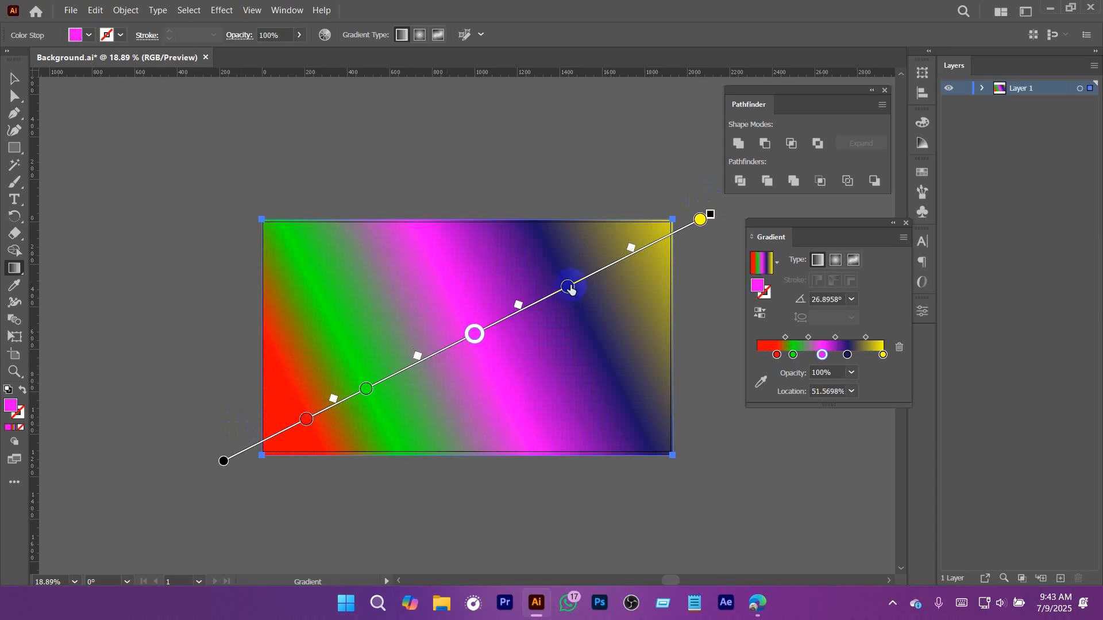
{"action": "left_click_drag", "start_coordinate": [569, 286], "coordinate": [554, 295]}
{"action": "left_click_drag", "start_coordinate": [700, 220], "coordinate": [666, 235]}
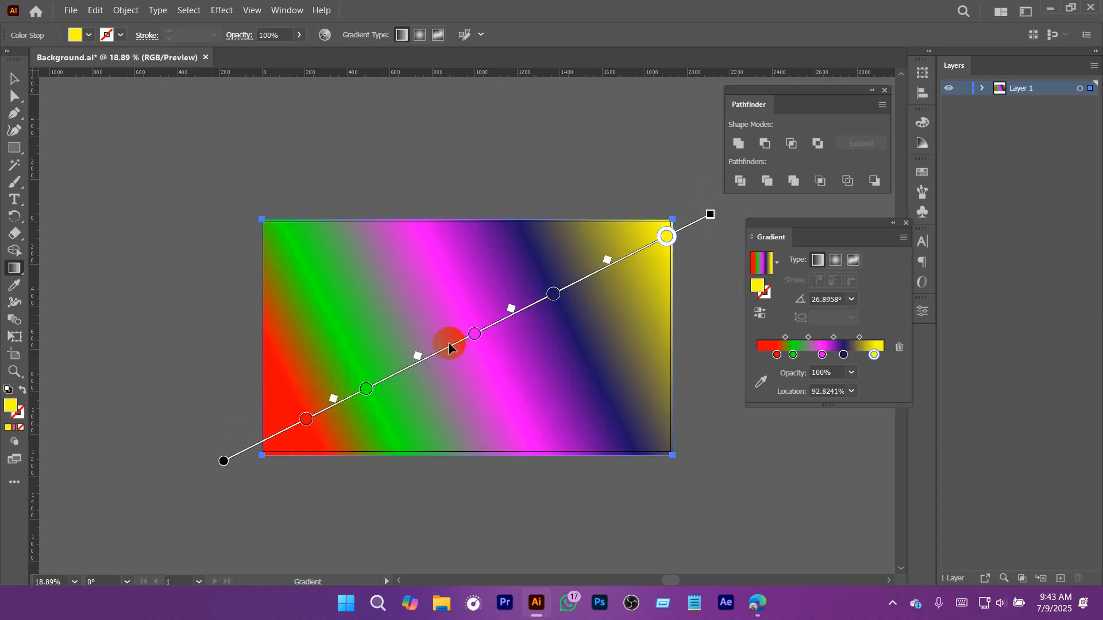
Step: Fine-tune the red and yellow stops, placing the green stop at about 32.5% and the dark blue stop at about 71.5%
{"action": "left_click_drag", "start_coordinate": [368, 391], "coordinate": [385, 377]}
{"action": "left_click_drag", "start_coordinate": [306, 420], "coordinate": [288, 428]}
{"action": "left_click", "coordinate": [554, 295]}
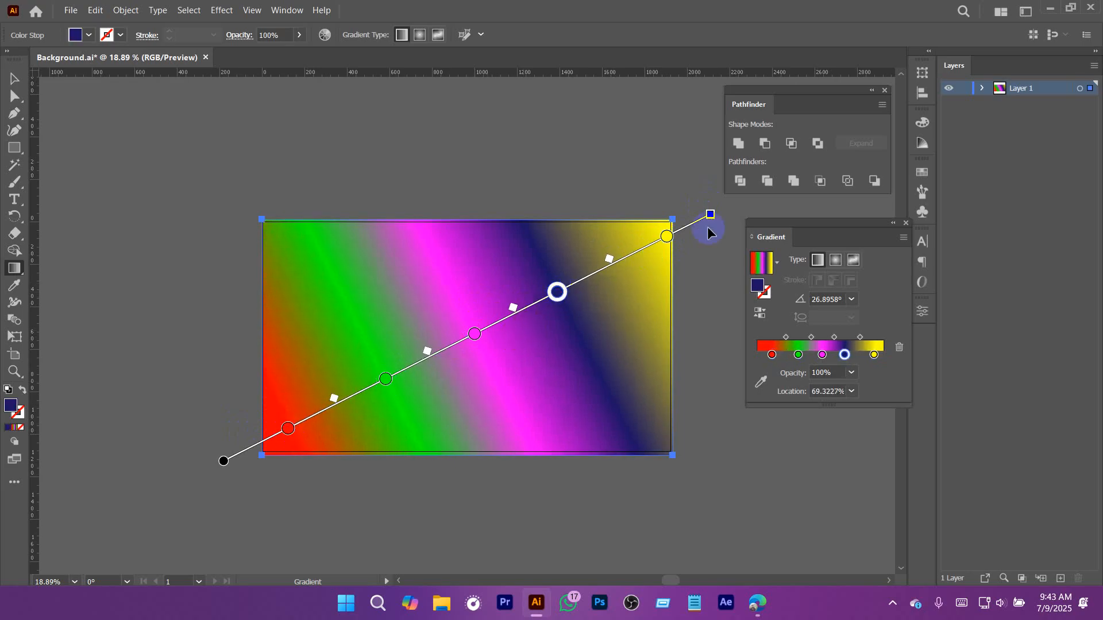
{"action": "left_click_drag", "start_coordinate": [668, 240], "coordinate": [654, 242]}
{"action": "left_click_drag", "start_coordinate": [557, 292], "coordinate": [567, 289]}
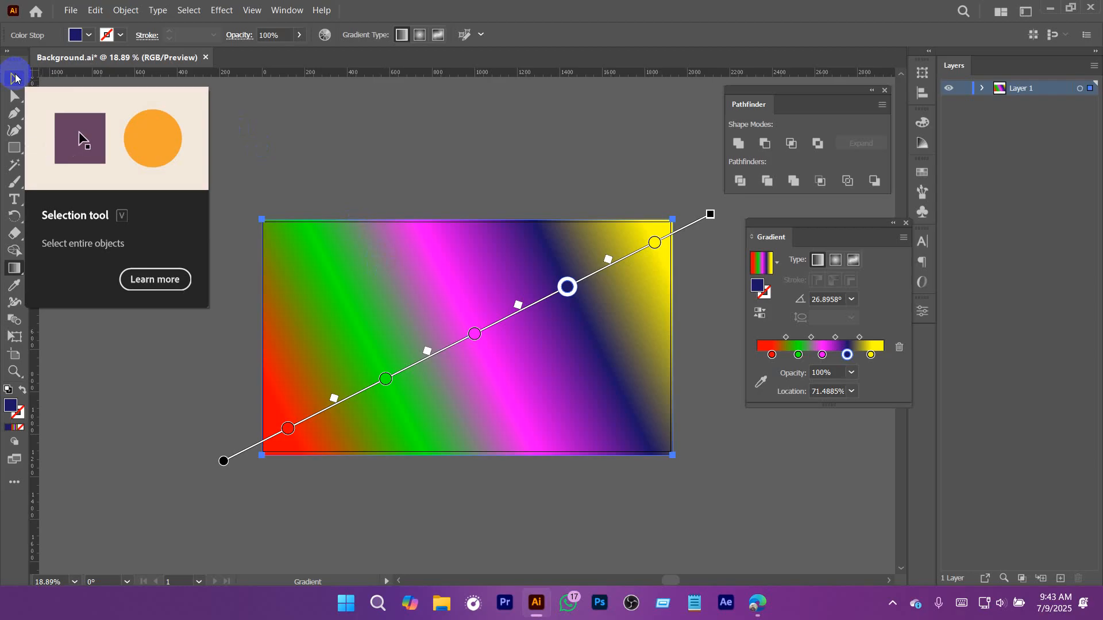
Step: Duplicate the gradient rectangle and place the copy beside the artboard, to the right of the original
{"action": "left_click", "coordinate": [16, 78]}
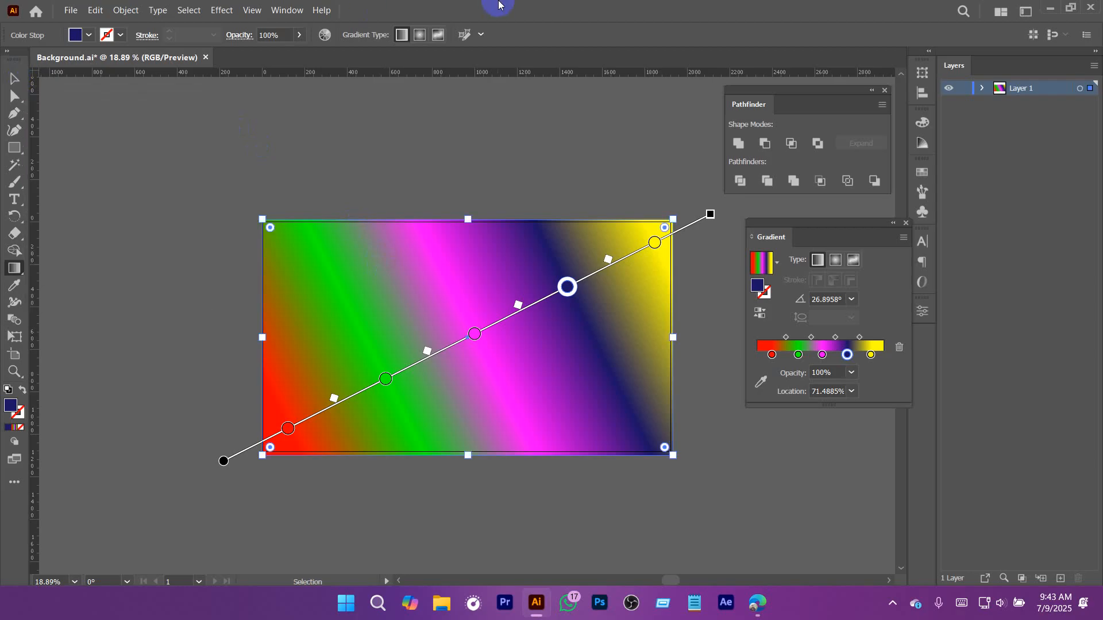
{"action": "key", "text": "g"}
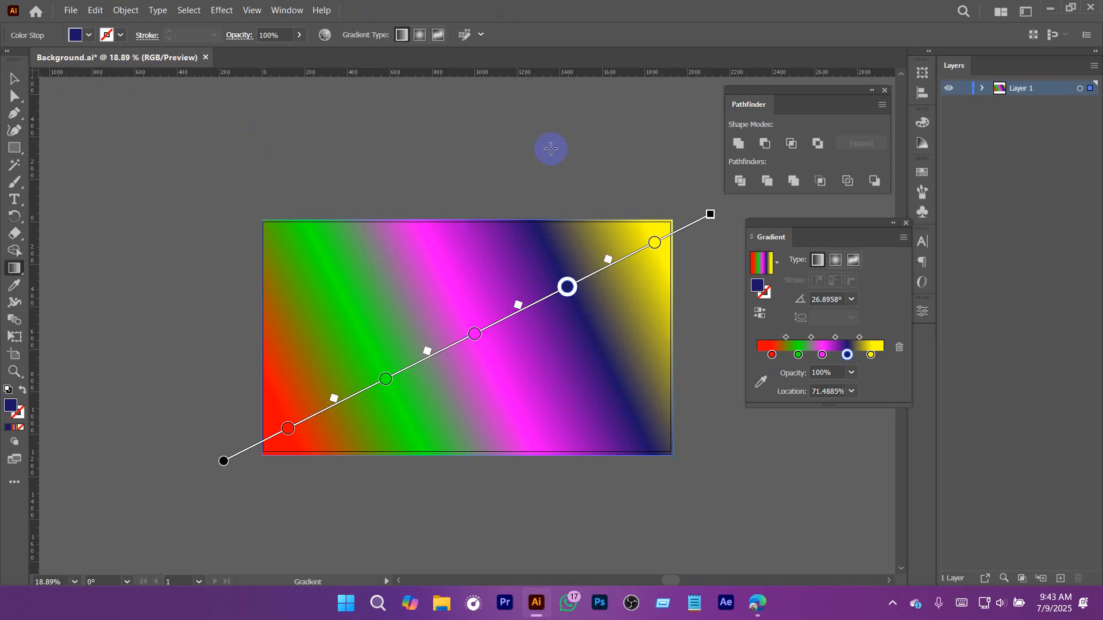
{"action": "left_click", "coordinate": [15, 78]}
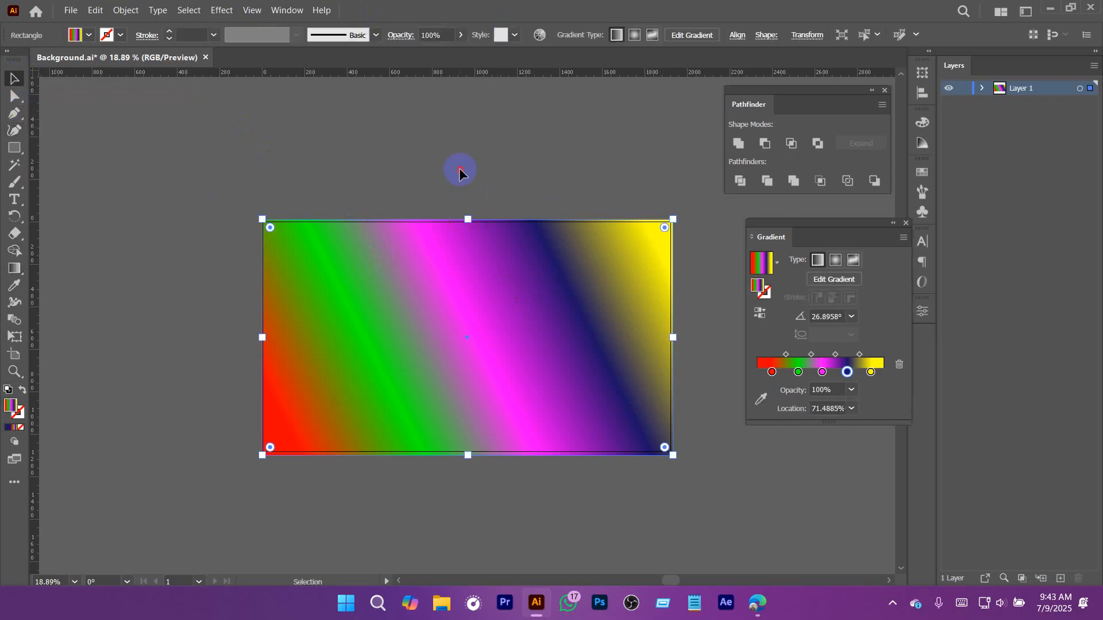
{"action": "left_click", "coordinate": [467, 349]}
{"action": "left_click", "coordinate": [467, 264]}
{"action": "left_click_drag", "start_coordinate": [571, 325], "coordinate": [337, 329]}
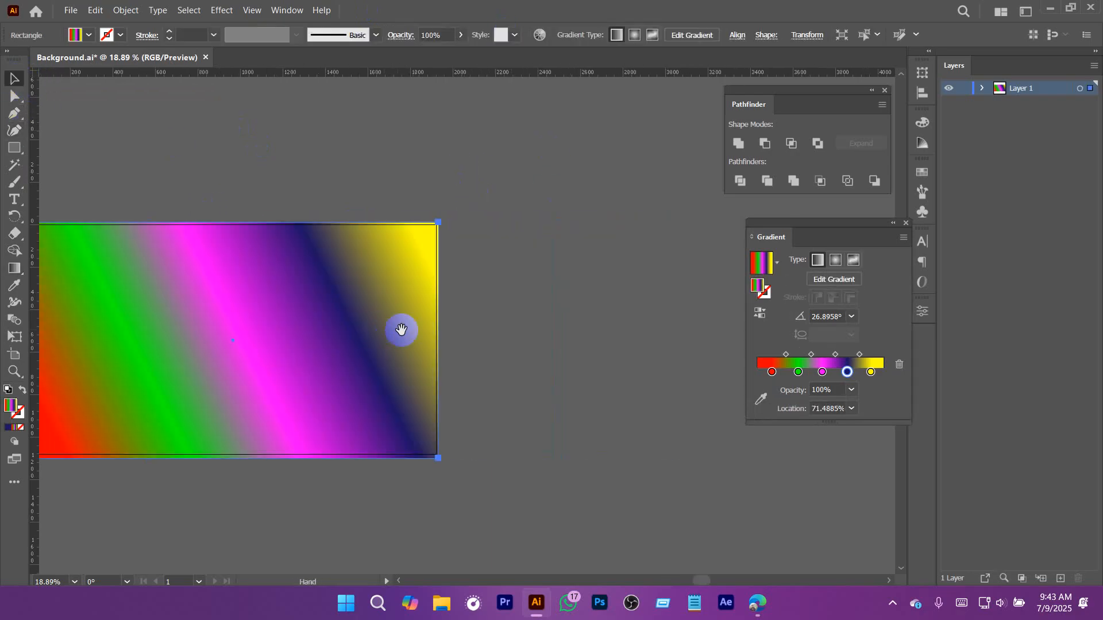
{"action": "left_click", "coordinate": [490, 344], "text": "ctrl+alt"}
{"action": "left_click_drag", "start_coordinate": [506, 352], "coordinate": [406, 372]}
{"action": "left_click_drag", "start_coordinate": [141, 356], "coordinate": [442, 346]}
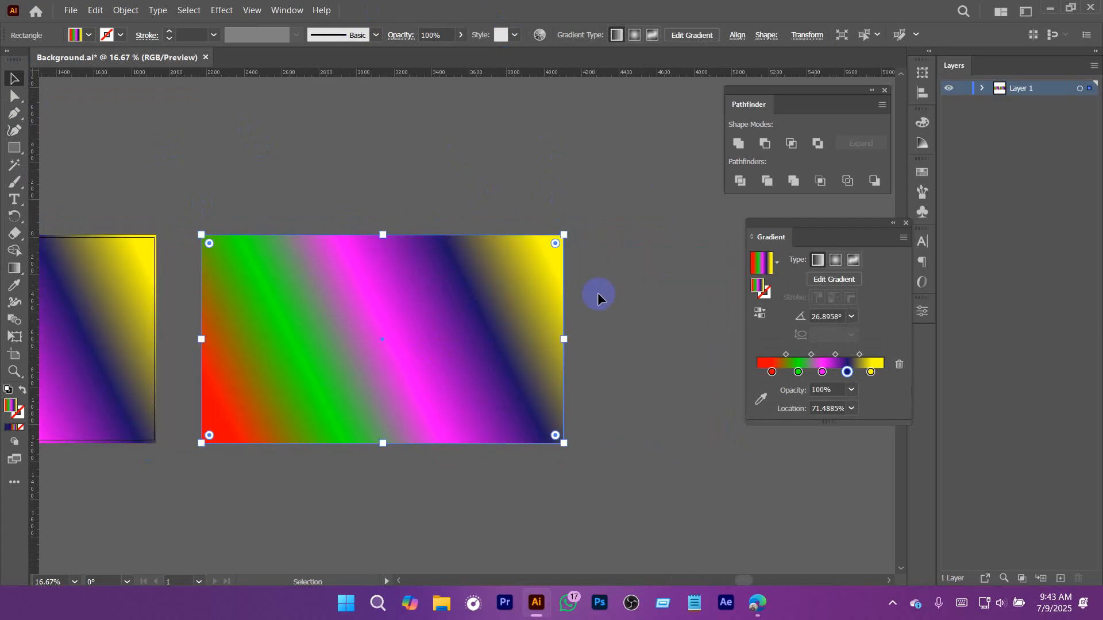
Step: Remove the green, magenta and dark blue stops from the copy's gradient, keeping only red and yellow
{"action": "left_click", "coordinate": [798, 372]}
{"action": "key", "text": "Delete"}
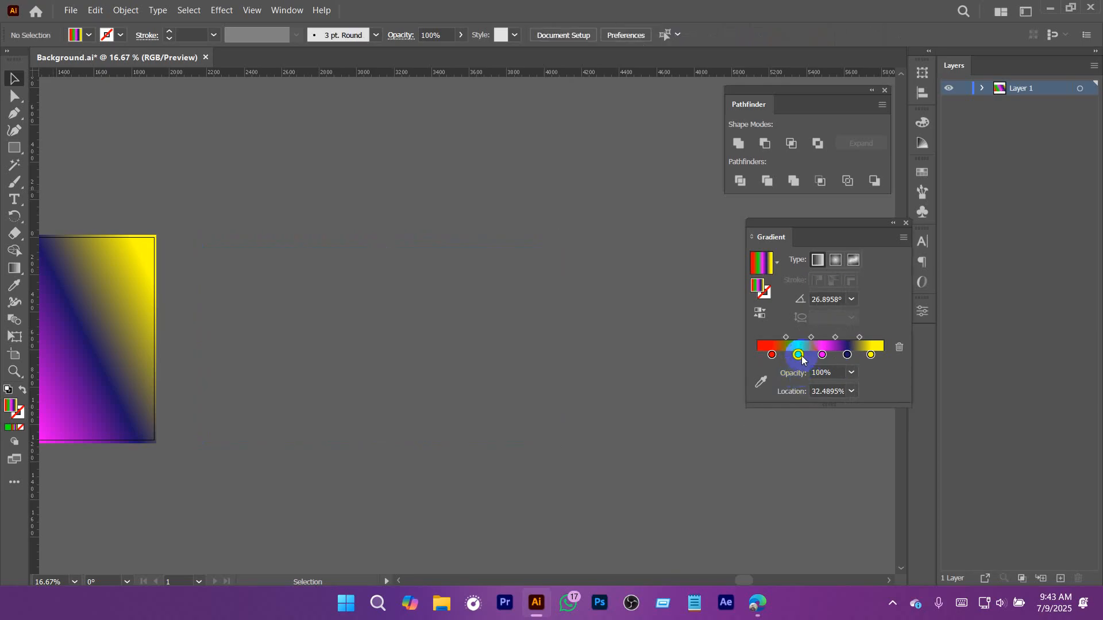
{"action": "key", "text": "ctrl+z"}
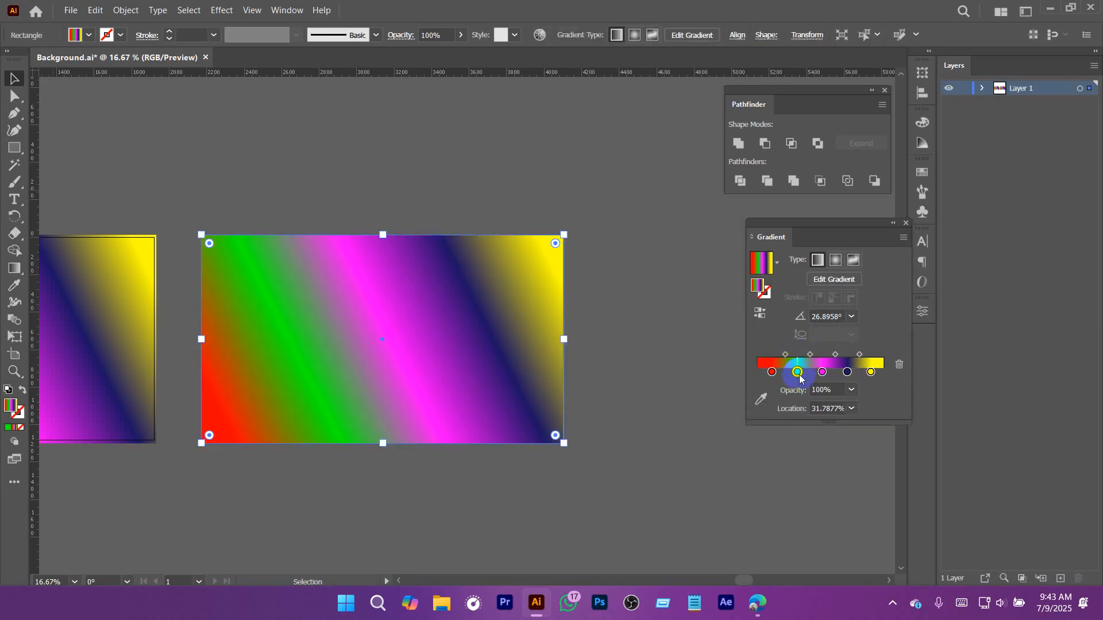
{"action": "left_click_drag", "start_coordinate": [798, 373], "coordinate": [900, 368]}
{"action": "left_click", "coordinate": [822, 372]}
{"action": "left_click", "coordinate": [899, 365]}
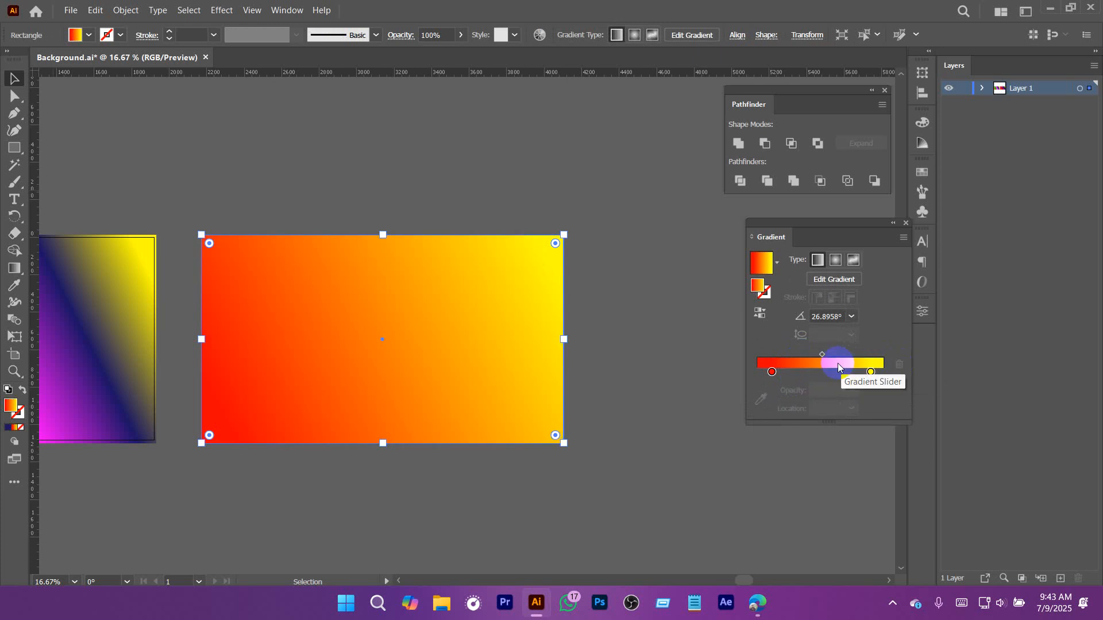
Step: Change the copied rectangle's gradient type to radial and shift the rectangle slightly further from the artboard
{"action": "left_click_drag", "start_coordinate": [411, 325], "coordinate": [457, 317]}
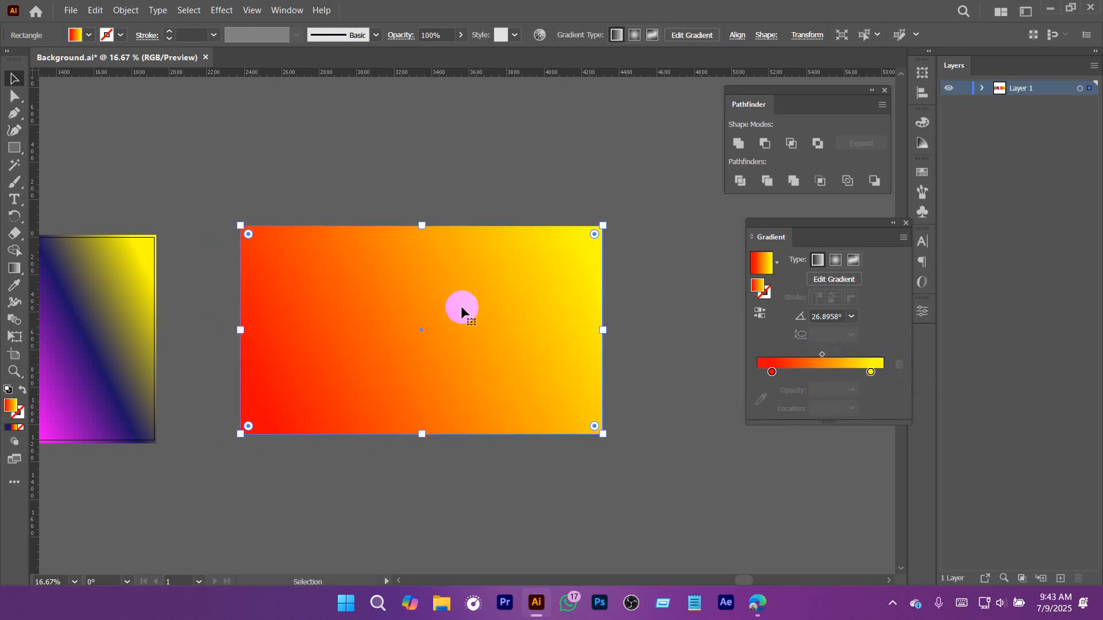
{"action": "left_click", "coordinate": [822, 287]}
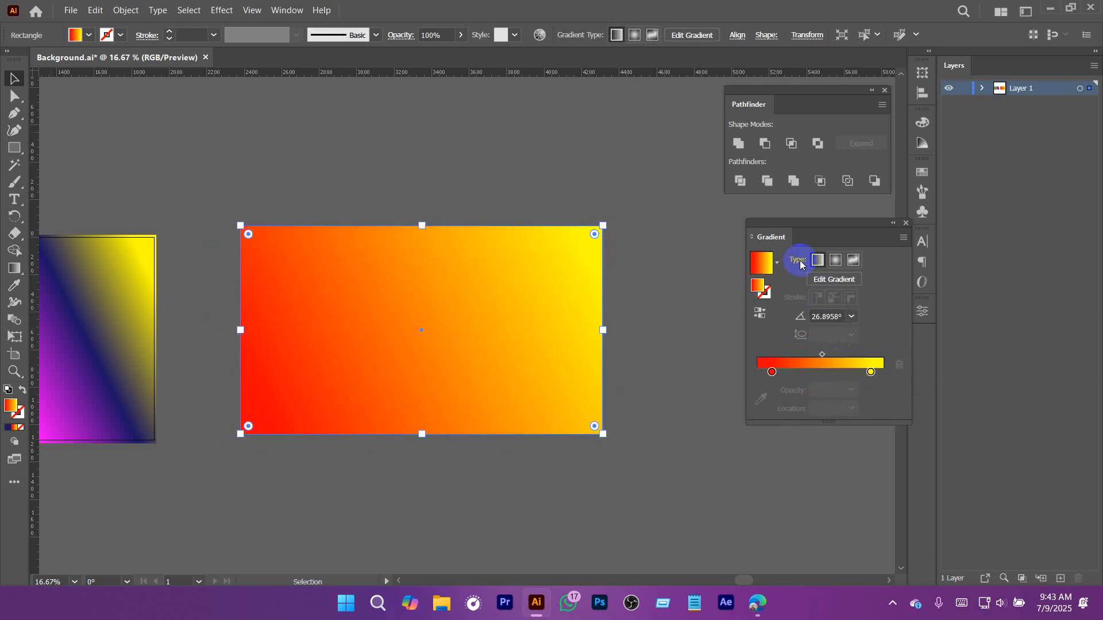
{"action": "left_click", "coordinate": [837, 263]}
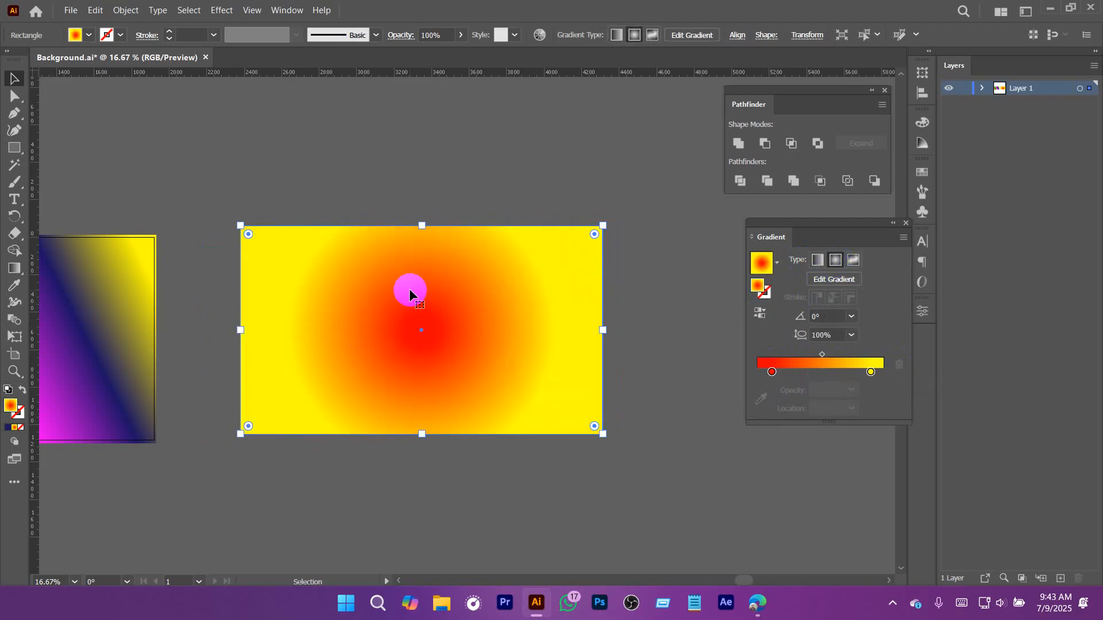
{"action": "left_click_drag", "start_coordinate": [409, 290], "coordinate": [442, 334]}
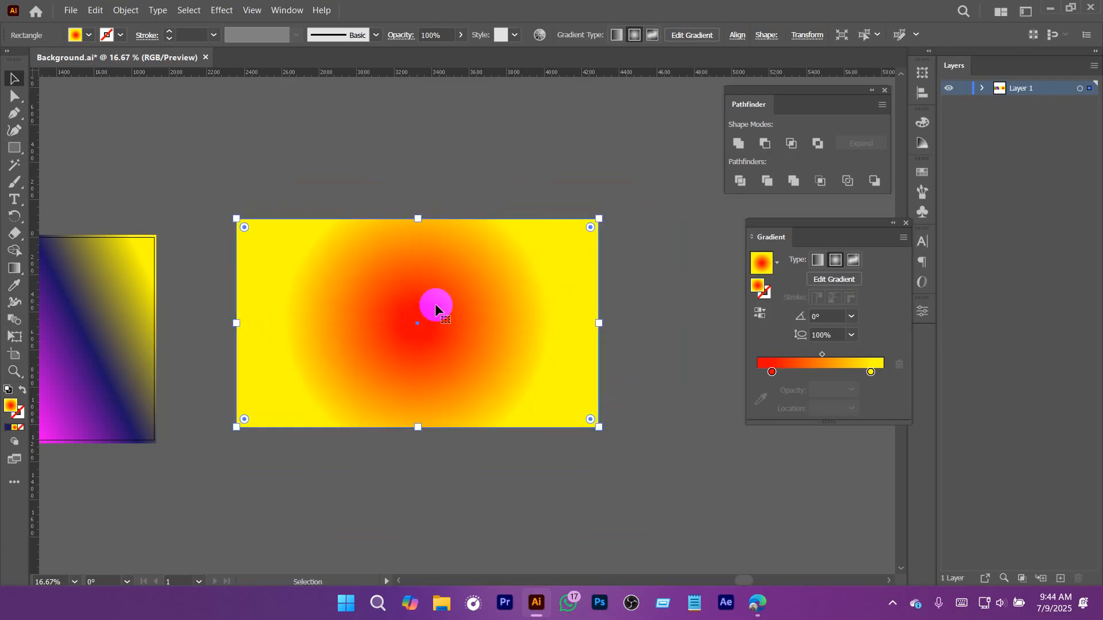
Step: Move the radial gradient's red stop to 0% and add two intermediate stops, the second at about 61.3%
{"action": "left_click_drag", "start_coordinate": [771, 372], "coordinate": [752, 373]}
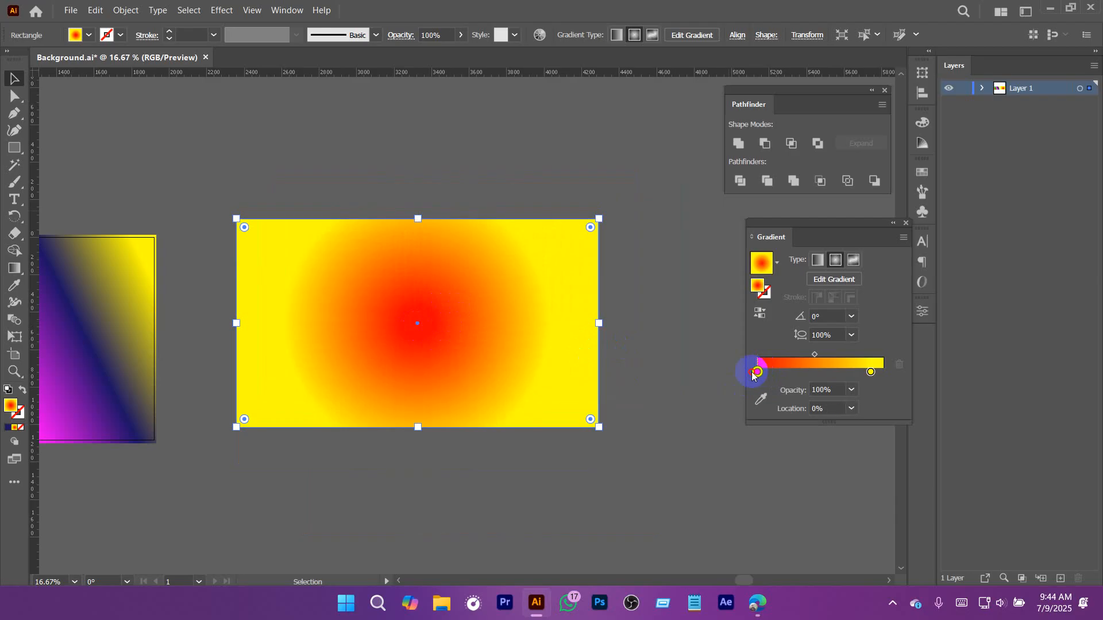
{"action": "left_click", "coordinate": [802, 374]}
{"action": "left_click", "coordinate": [834, 373]}
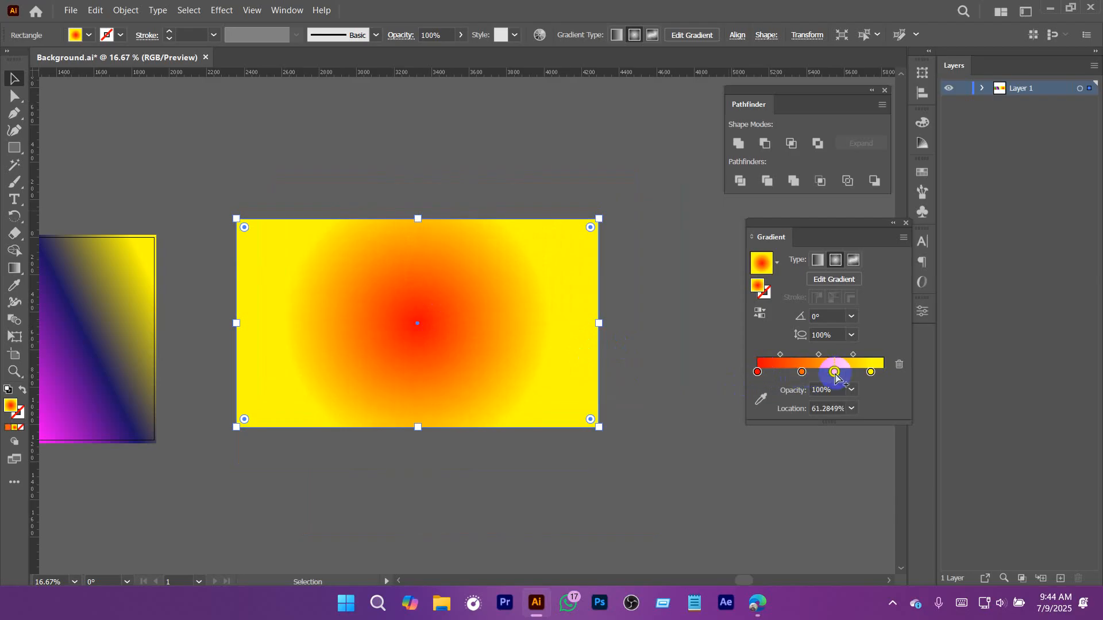
Step: Colour the radial gradient's first intermediate stop blue and the second one red
{"action": "double_click", "coordinate": [802, 374]}
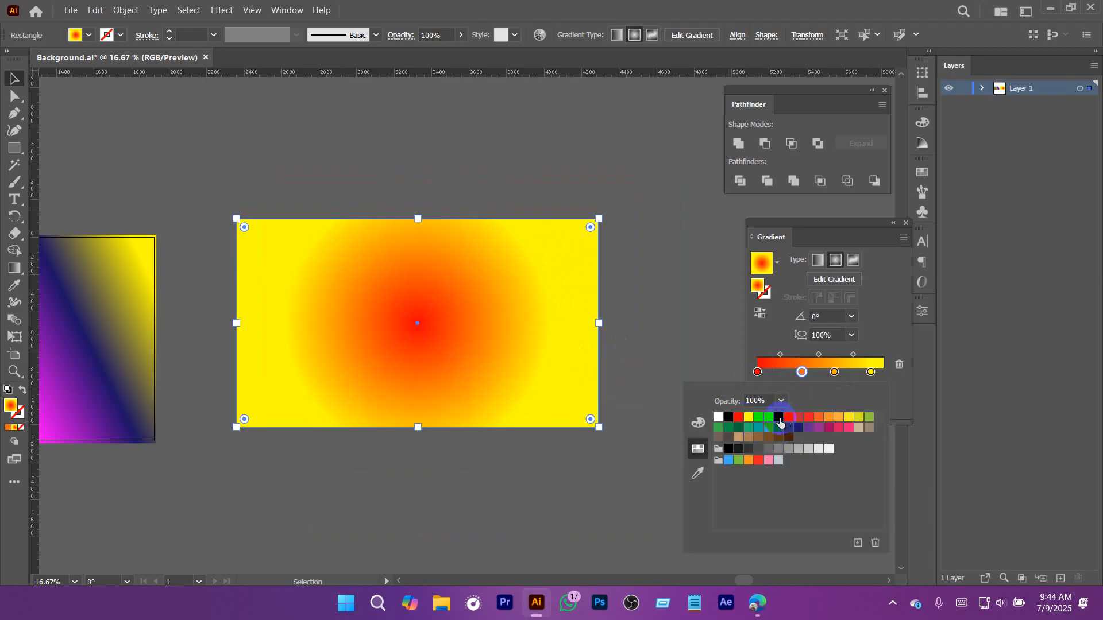
{"action": "left_click", "coordinate": [779, 418]}
{"action": "left_click", "coordinate": [834, 373]}
{"action": "double_click", "coordinate": [834, 373]}
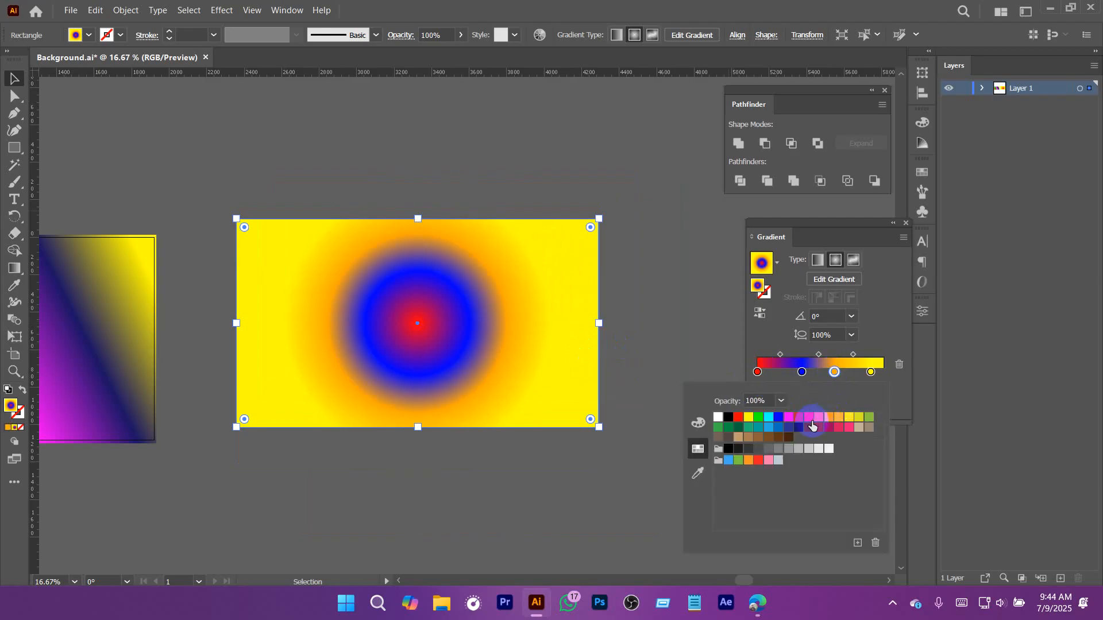
{"action": "left_click", "coordinate": [810, 420]}
Step: Enlarge the radial gradient beyond the rectangle's edges and move its central red stop to about 4.9%
{"action": "left_click", "coordinate": [7, 268]}
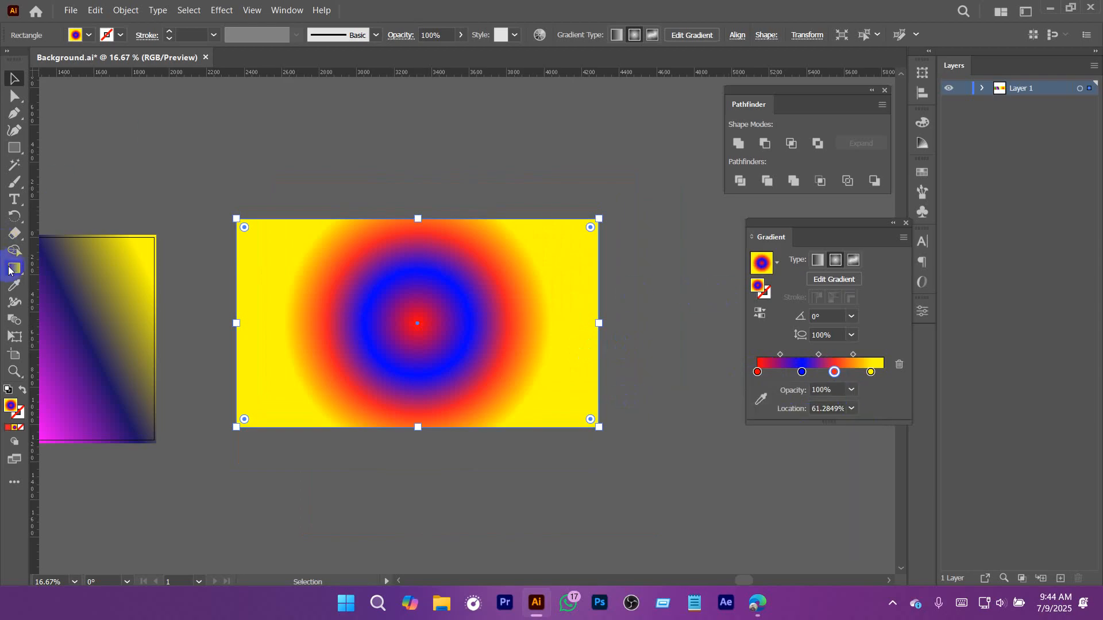
{"action": "mouse_move", "coordinate": [576, 327]}
{"action": "left_mouse_down"}
{"action": "mouse_move", "coordinate": [707, 325]}
{"action": "mouse_move", "coordinate": [678, 325]}
{"action": "left_mouse_up"}
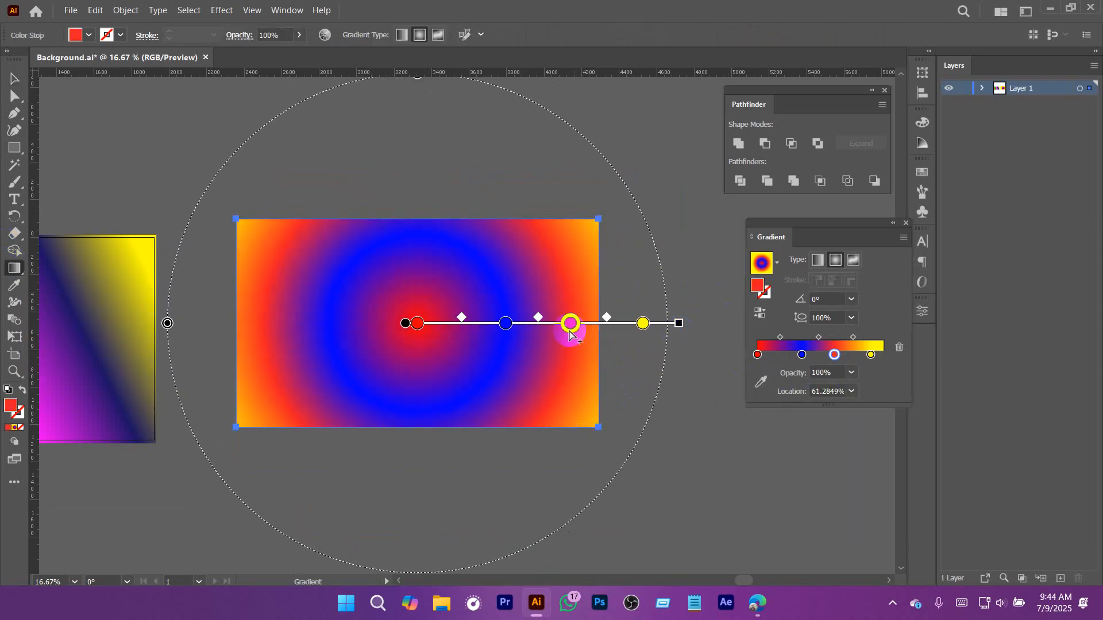
{"action": "left_click", "coordinate": [429, 327]}
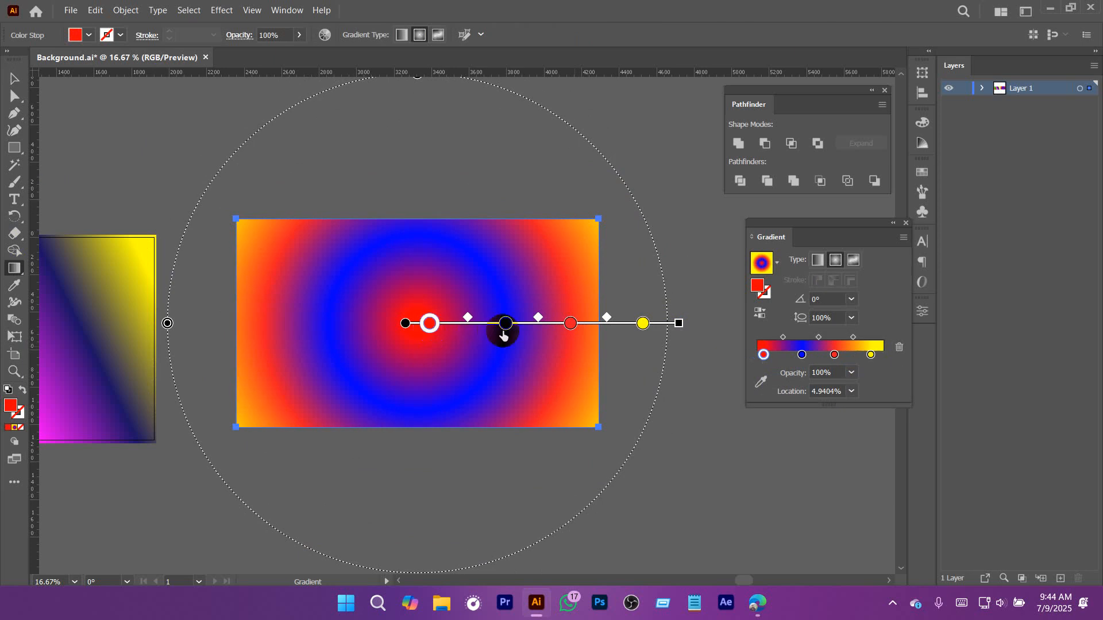
Step: Move the radial gradient's outer red stop inward to about 53%, shift the central red stop slightly outward, and deselect the rectangle
{"action": "left_click_drag", "start_coordinate": [430, 325], "coordinate": [550, 327]}
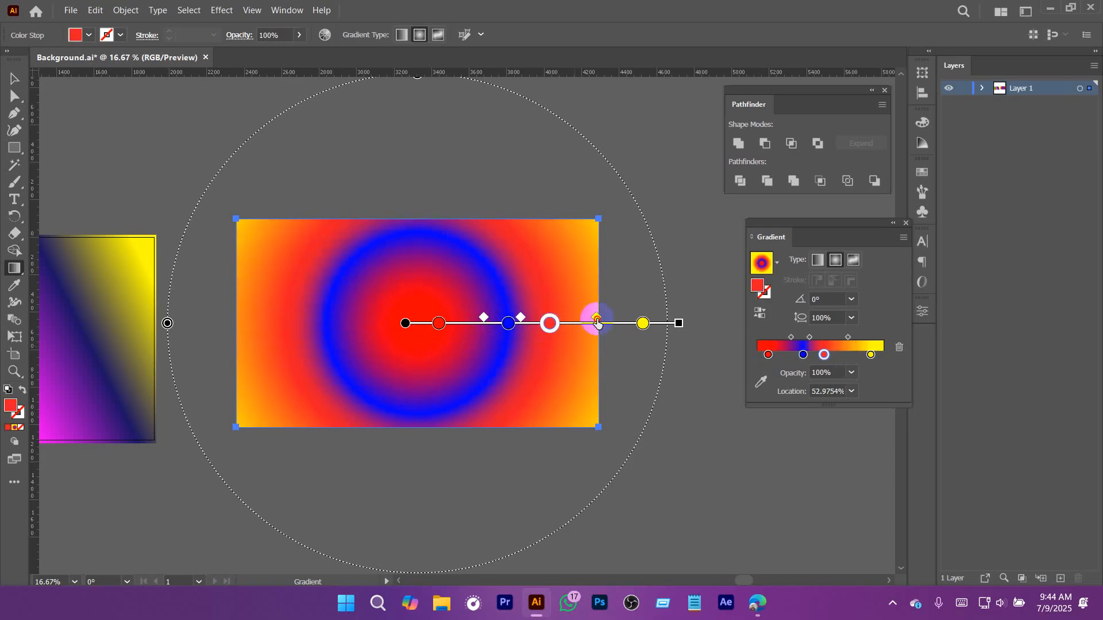
{"action": "left_click", "coordinate": [15, 79]}
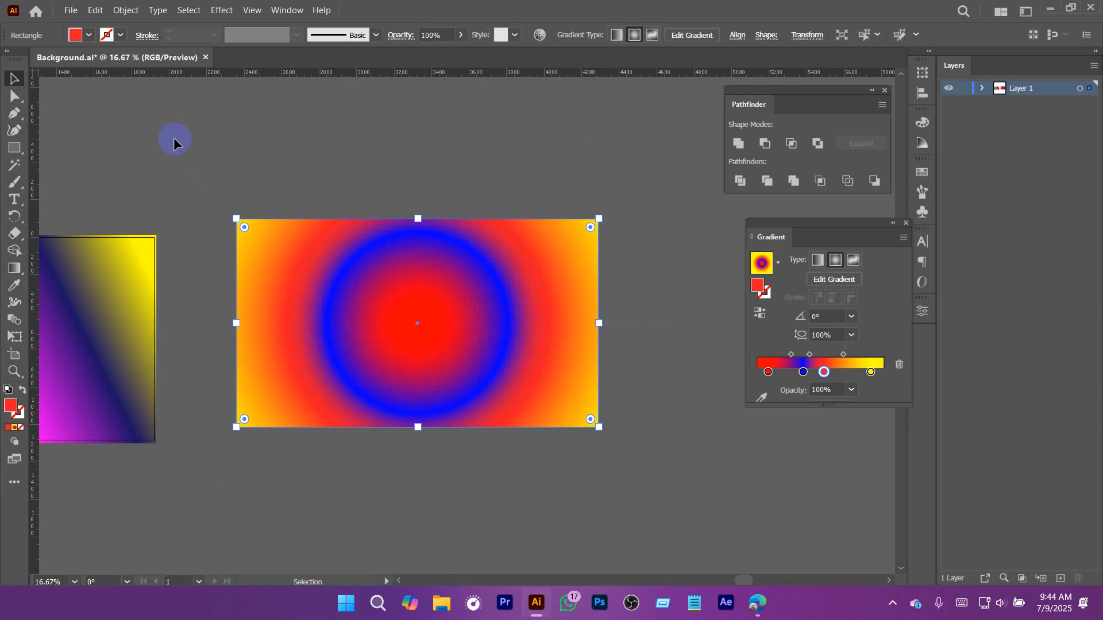
{"action": "left_click", "coordinate": [274, 147]}
Step: Duplicate the radial gradient rectangle below the two existing backgrounds and change the copy's gradient type to freeform
{"action": "scroll", "coordinate": [581, 357], "scroll_direction": "down", "scroll_amount": 3}
{"action": "left_click_drag", "start_coordinate": [507, 398], "coordinate": [539, 281]}
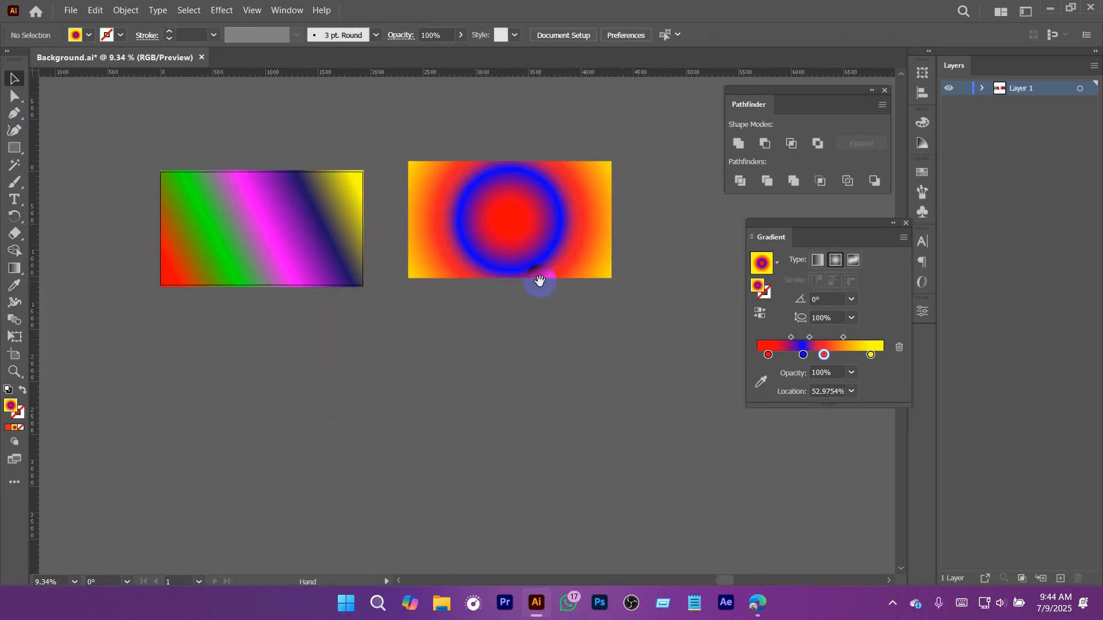
{"action": "left_click_drag", "start_coordinate": [512, 227], "coordinate": [376, 394]}
{"action": "scroll", "coordinate": [448, 411], "scroll_direction": "up", "scroll_amount": 2}
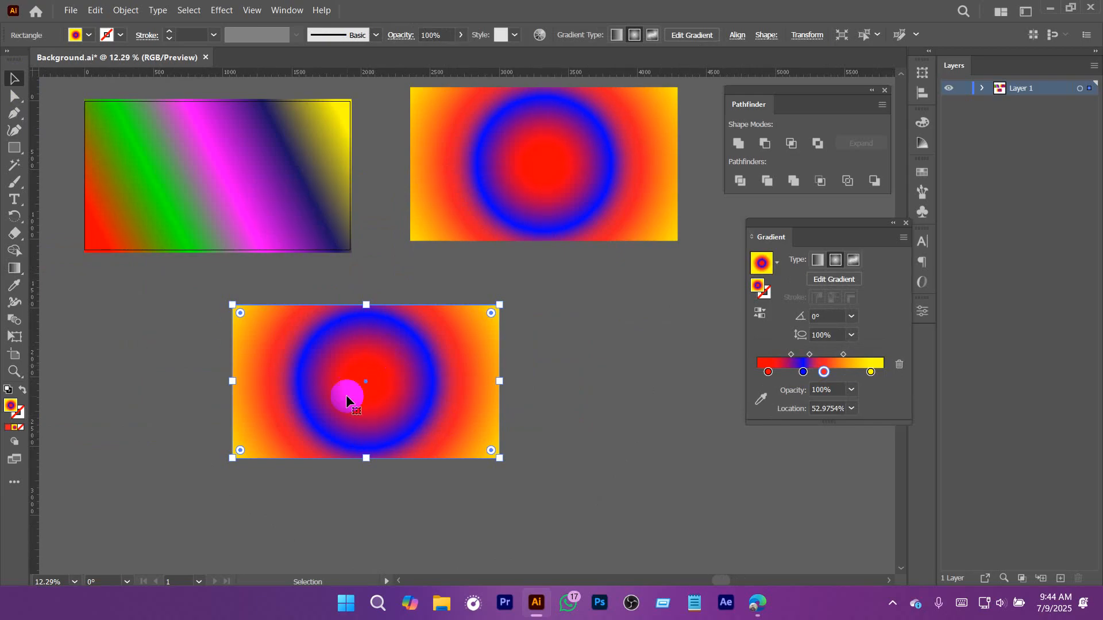
{"action": "left_click", "coordinate": [853, 262]}
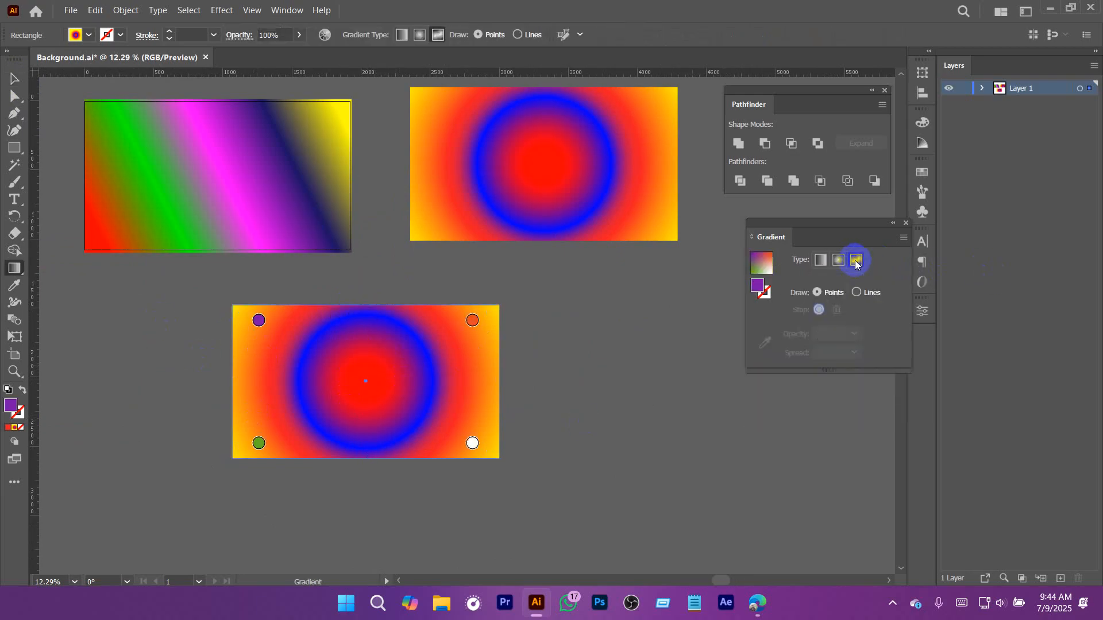
Step: Move the freeform gradient's purple and orange upper points slightly inward and add another orange point near the centre
{"action": "left_click", "coordinate": [259, 320]}
{"action": "left_click_drag", "start_coordinate": [258, 320], "coordinate": [273, 343]}
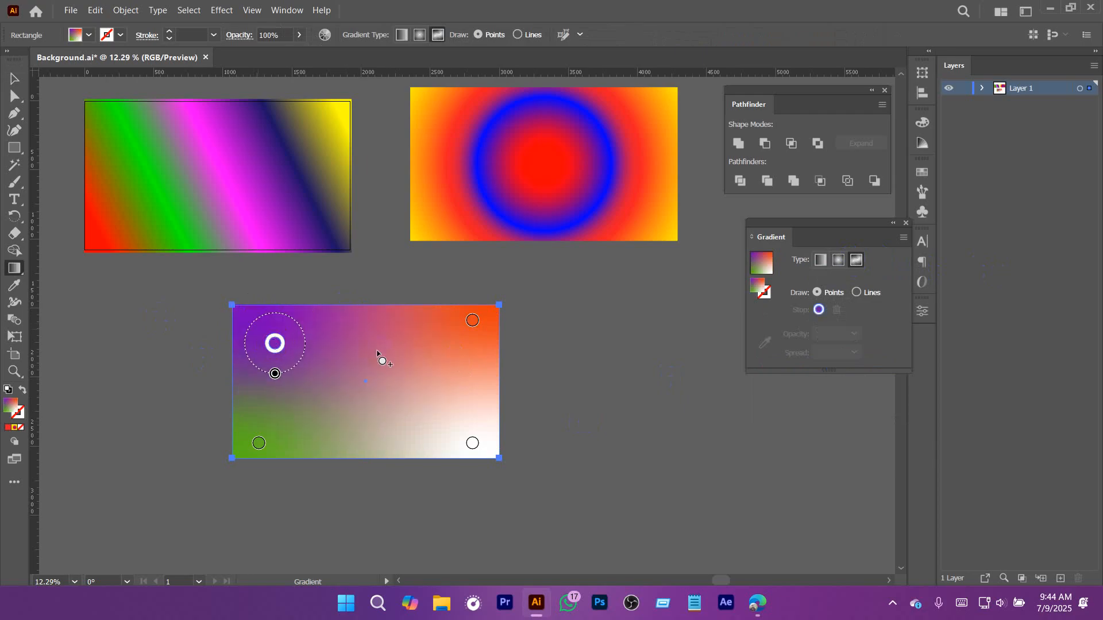
{"action": "left_click", "coordinate": [472, 320]}
{"action": "left_click_drag", "start_coordinate": [472, 320], "coordinate": [443, 329]}
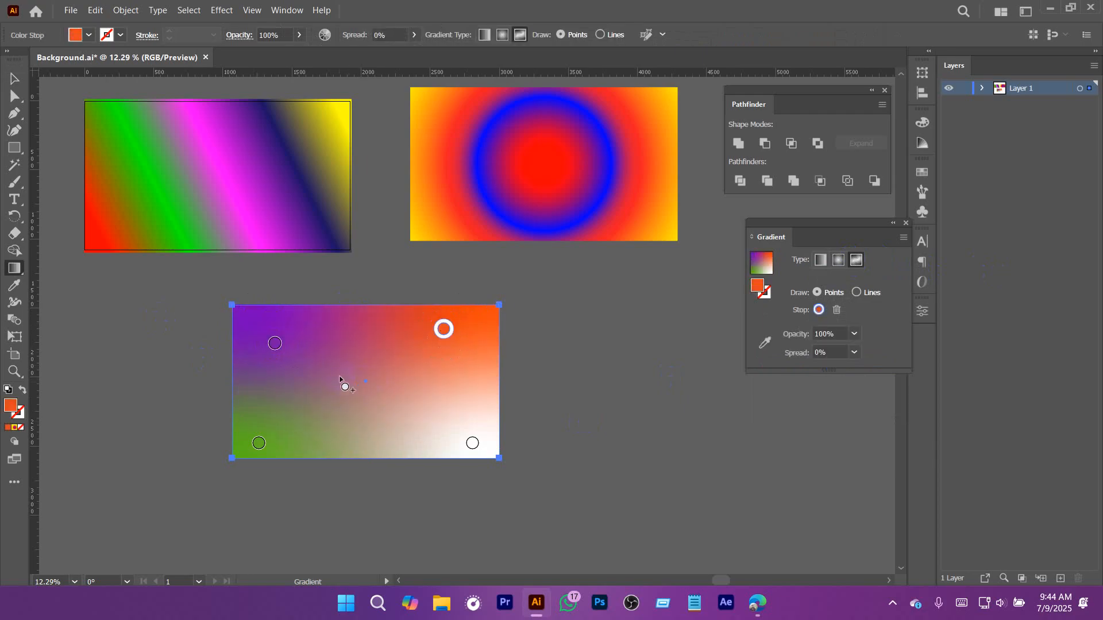
{"action": "left_click", "coordinate": [359, 378]}
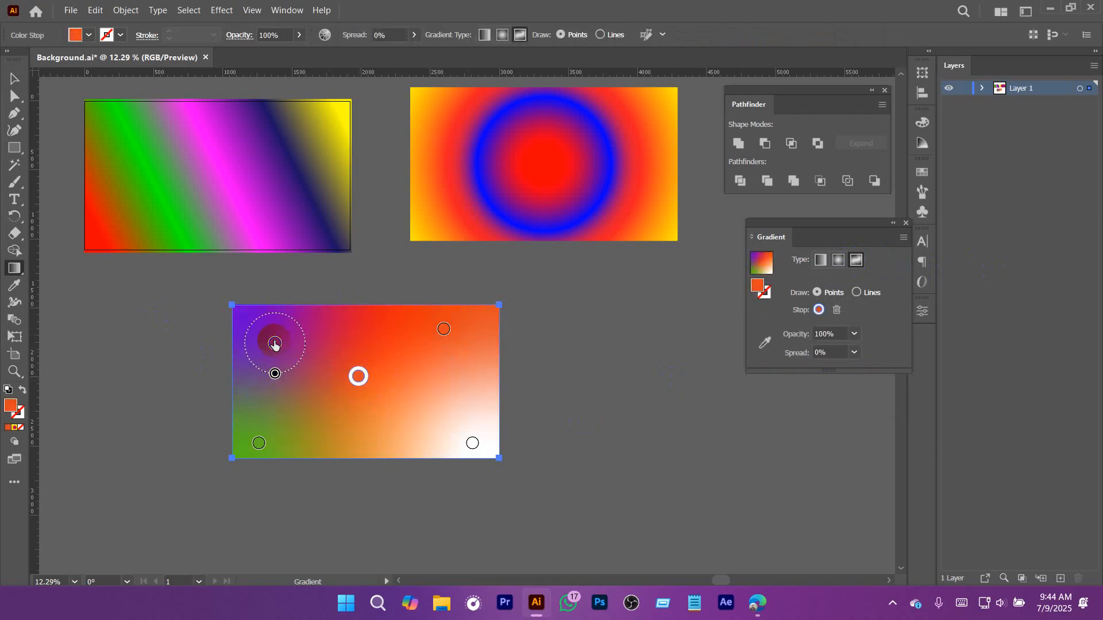
{"action": "left_click_drag", "start_coordinate": [274, 343], "coordinate": [267, 335]}
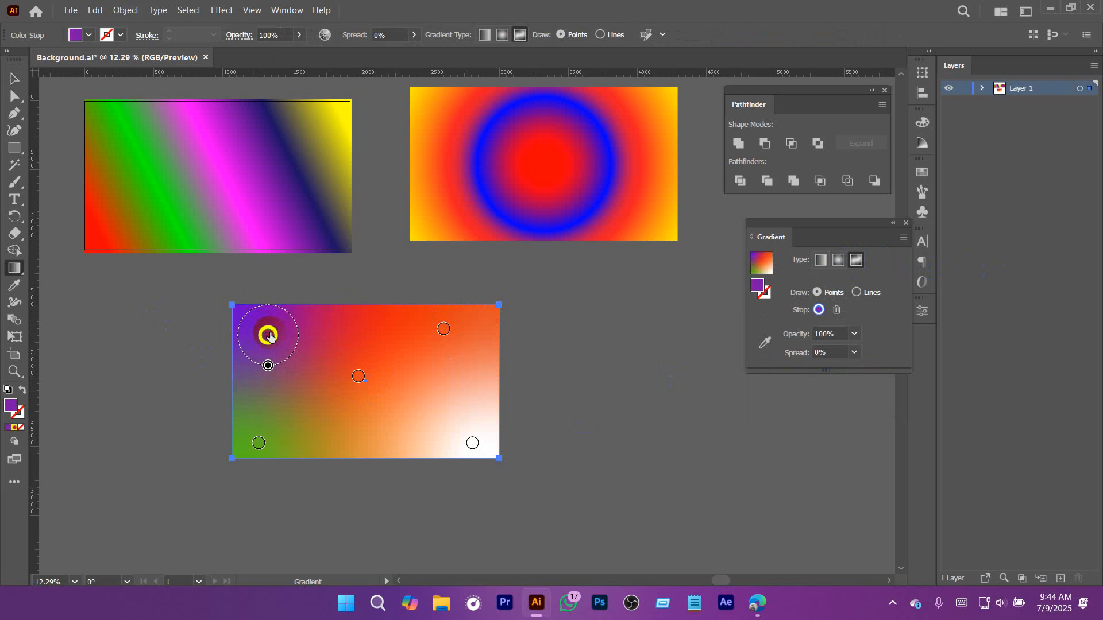
Step: Colour the freeform gradient's upper-left point black
{"action": "double_click", "coordinate": [269, 336]}
{"action": "left_click", "coordinate": [89, 414]}
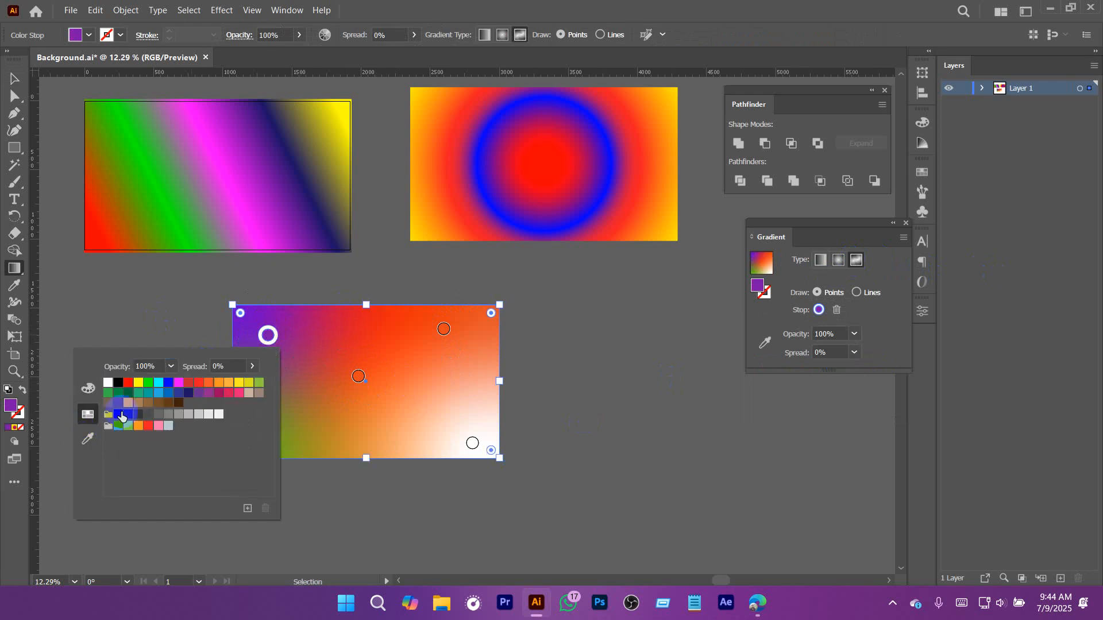
{"action": "left_click", "coordinate": [120, 415]}
{"action": "left_click", "coordinate": [390, 389]}
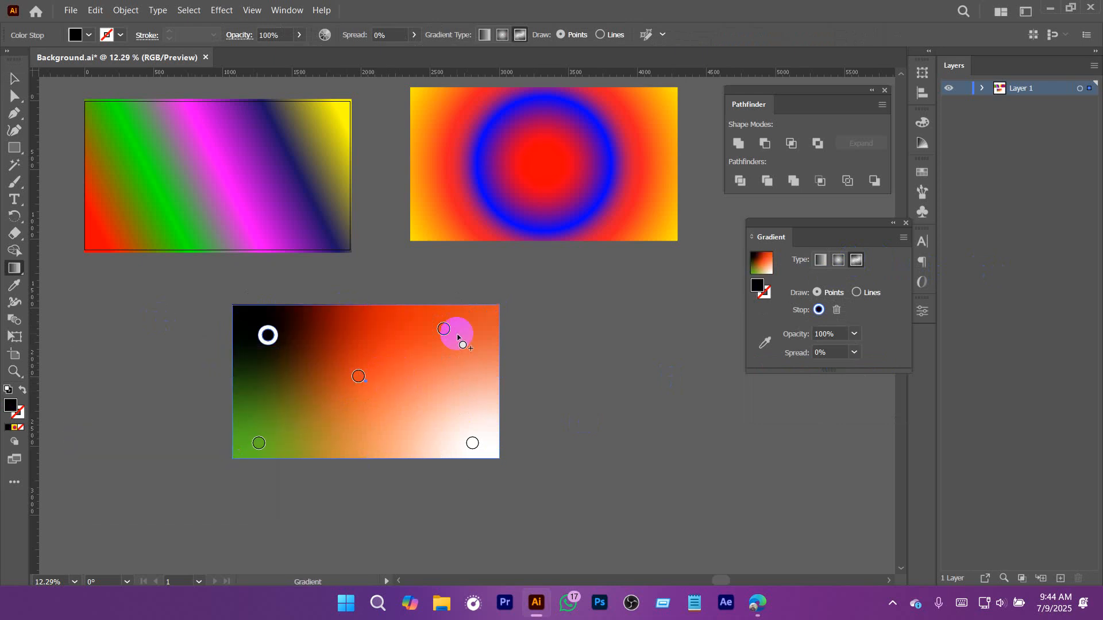
Step: Colour the freeform gradient's lower-left point magenta and its central point yellow
{"action": "double_click", "coordinate": [258, 445]}
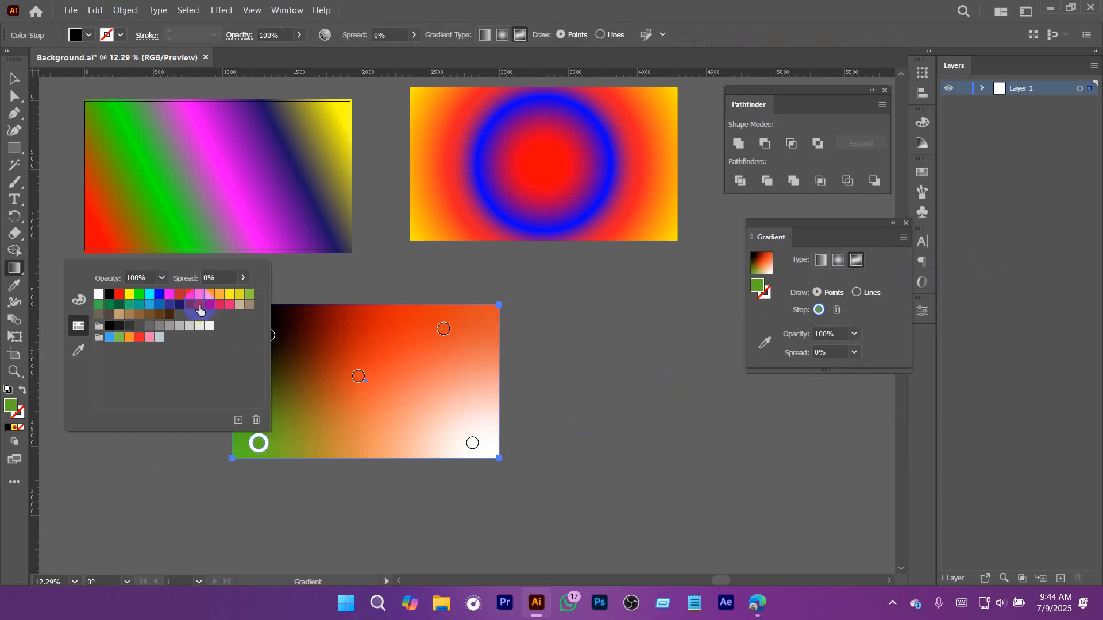
{"action": "left_click", "coordinate": [171, 296]}
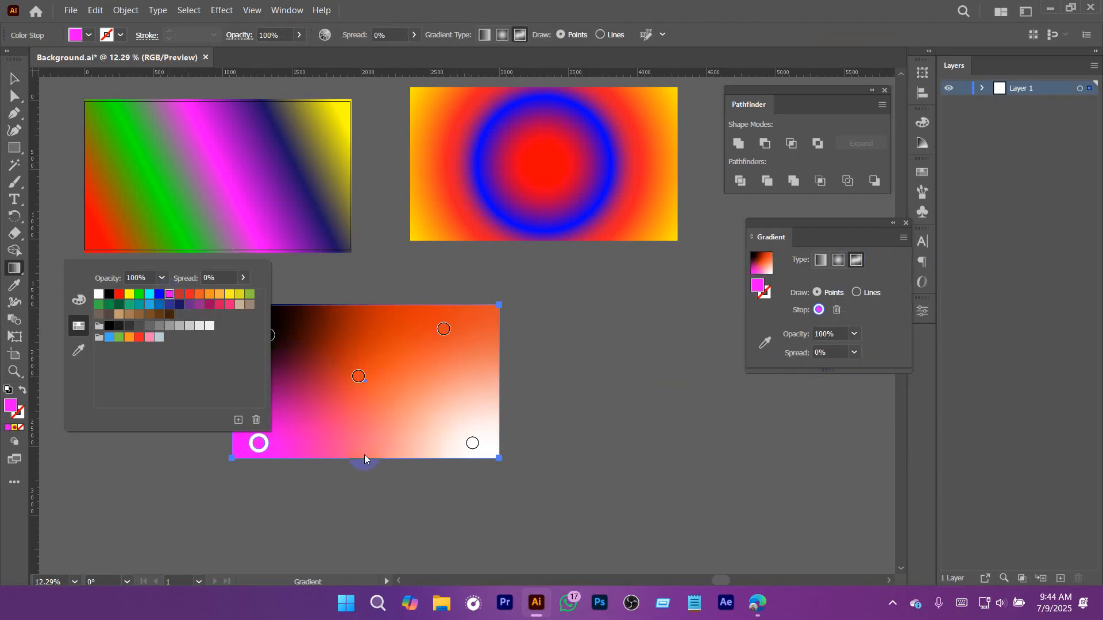
{"action": "left_click", "coordinate": [361, 381]}
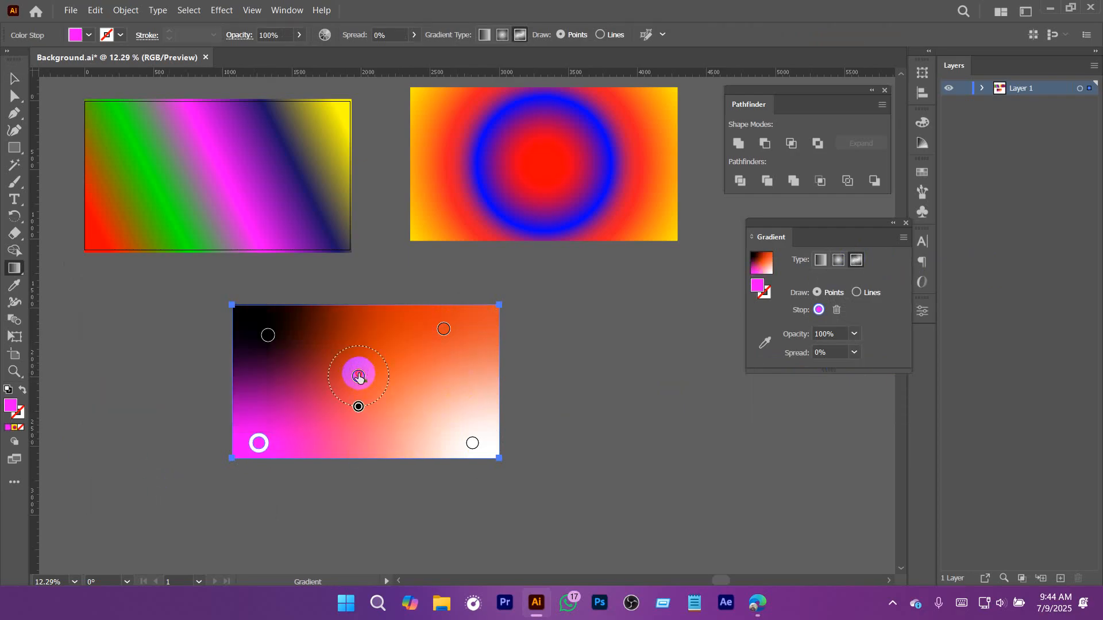
{"action": "double_click", "coordinate": [359, 377]}
{"action": "left_click", "coordinate": [330, 424]}
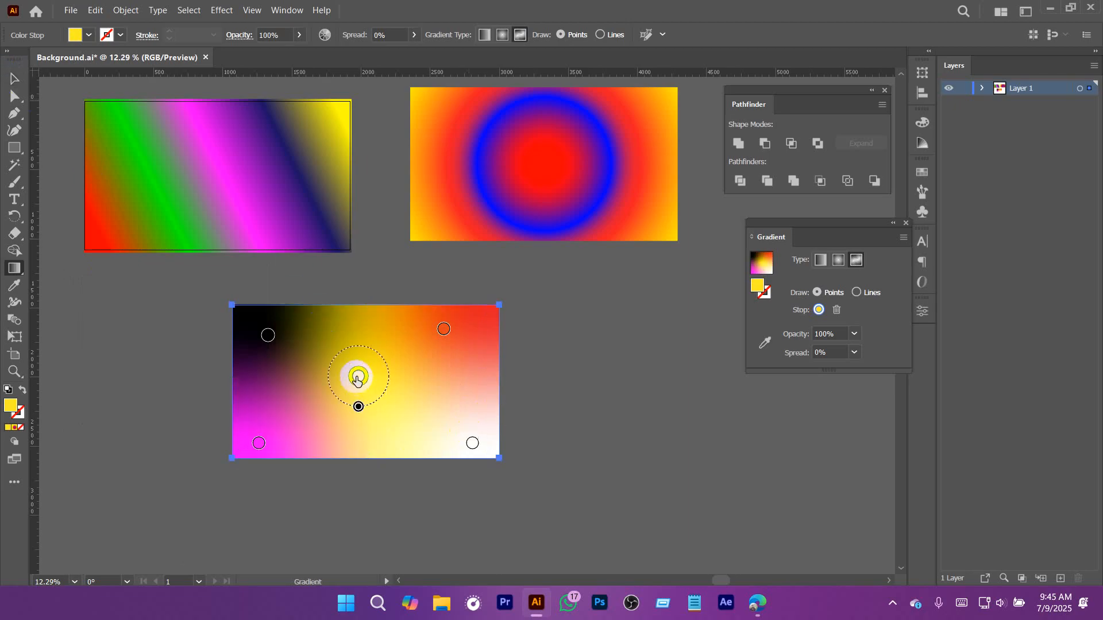
Step: Rearrange the freeform points, with black near the upper middle, yellow just below the centre and orange nearer the upper-right corner, and deselect the rectangle
{"action": "left_click_drag", "start_coordinate": [359, 377], "coordinate": [405, 382]}
{"action": "left_click_drag", "start_coordinate": [268, 335], "coordinate": [340, 341]}
{"action": "left_click_drag", "start_coordinate": [404, 382], "coordinate": [387, 396]}
{"action": "left_click_drag", "start_coordinate": [435, 325], "coordinate": [454, 329]}
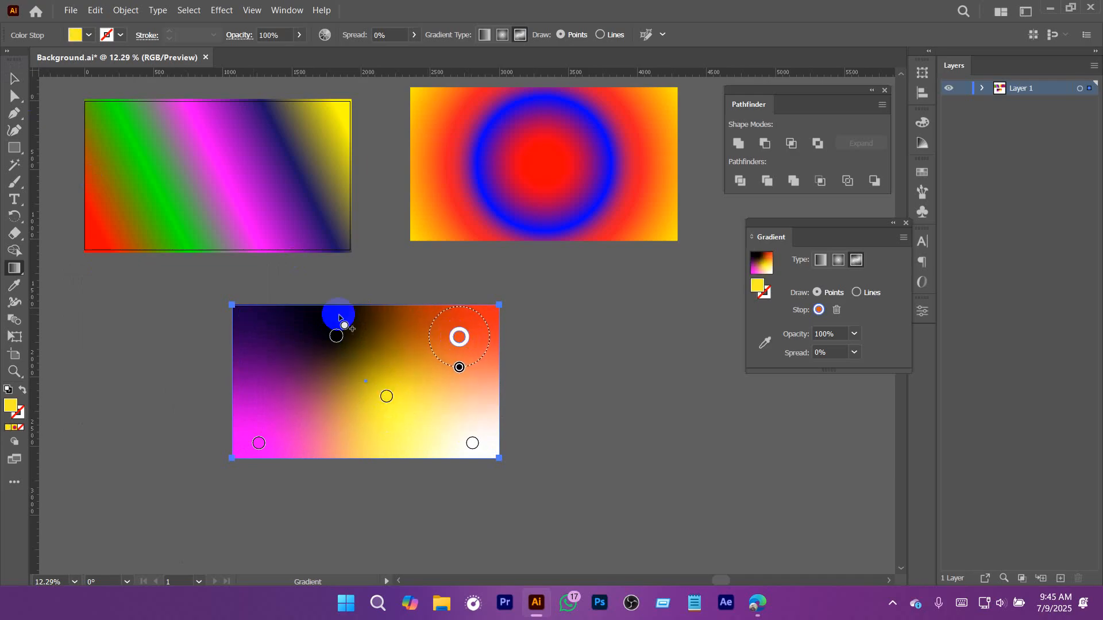
{"action": "left_click", "coordinate": [15, 79]}
{"action": "left_click", "coordinate": [593, 356]}
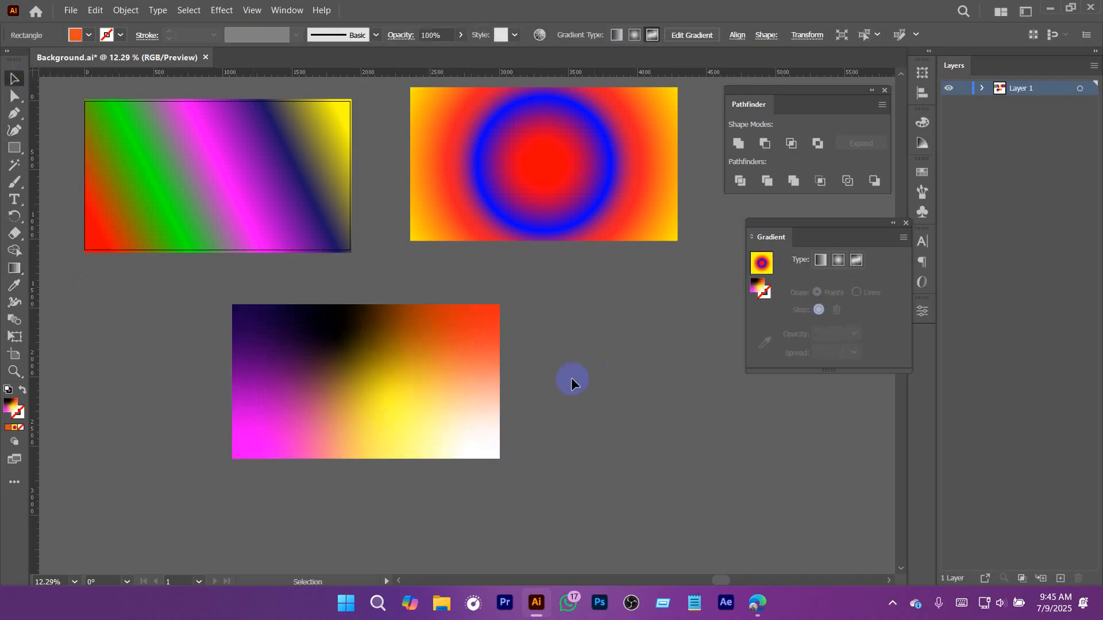
{"action": "key", "text": "space"}
{"action": "left_click_drag", "start_coordinate": [576, 342], "coordinate": [578, 336]}
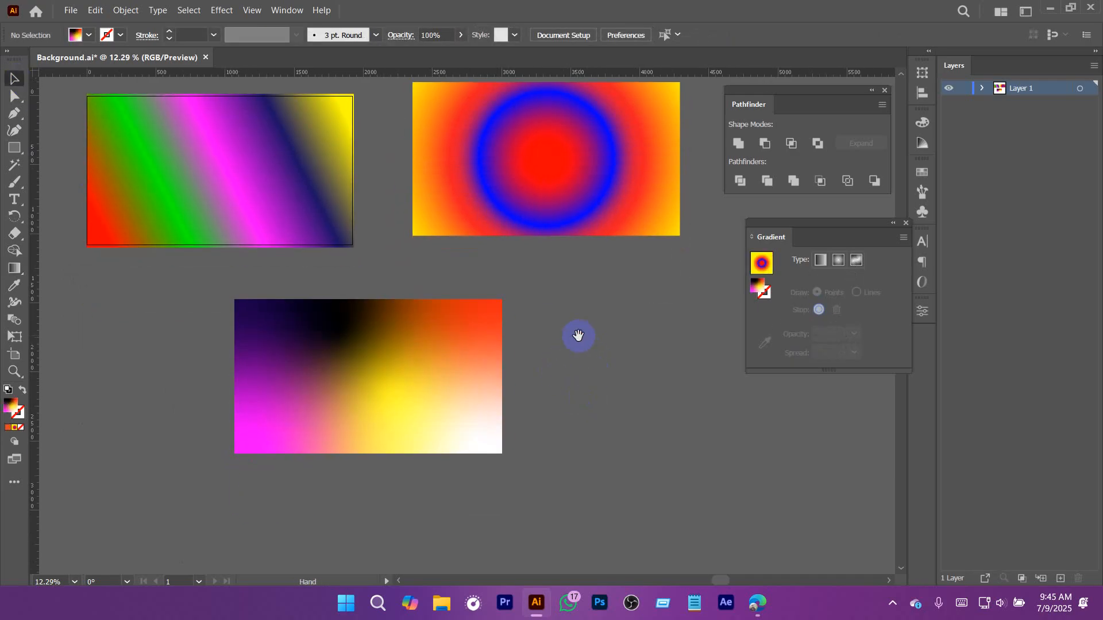
{"action": "left_click", "coordinate": [443, 378]}
Step: Switch to the Edge browser and open contributors.vecteezy.com in a new tab
{"action": "left_click", "coordinate": [759, 609]}
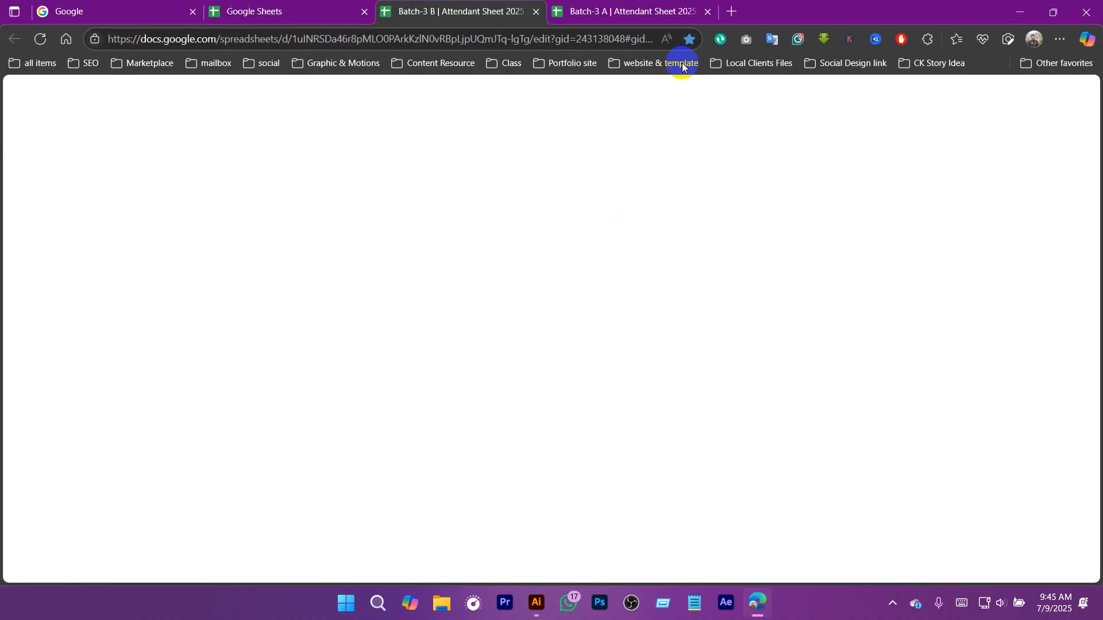
{"action": "left_click", "coordinate": [730, 11]}
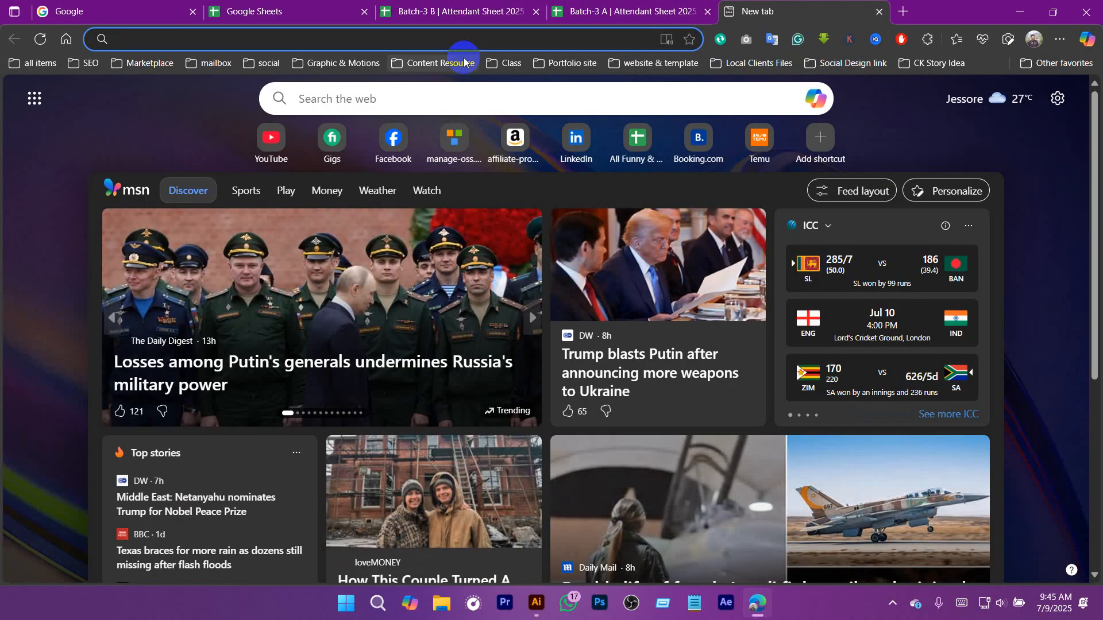
{"action": "type", "text": "vec"}
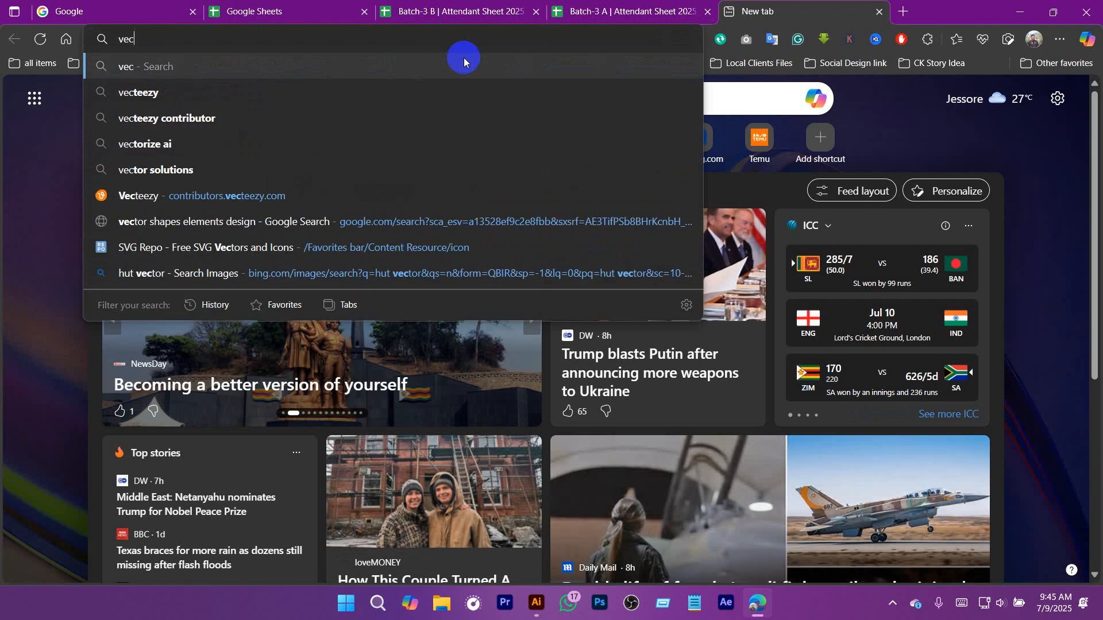
{"action": "left_click", "coordinate": [250, 194]}
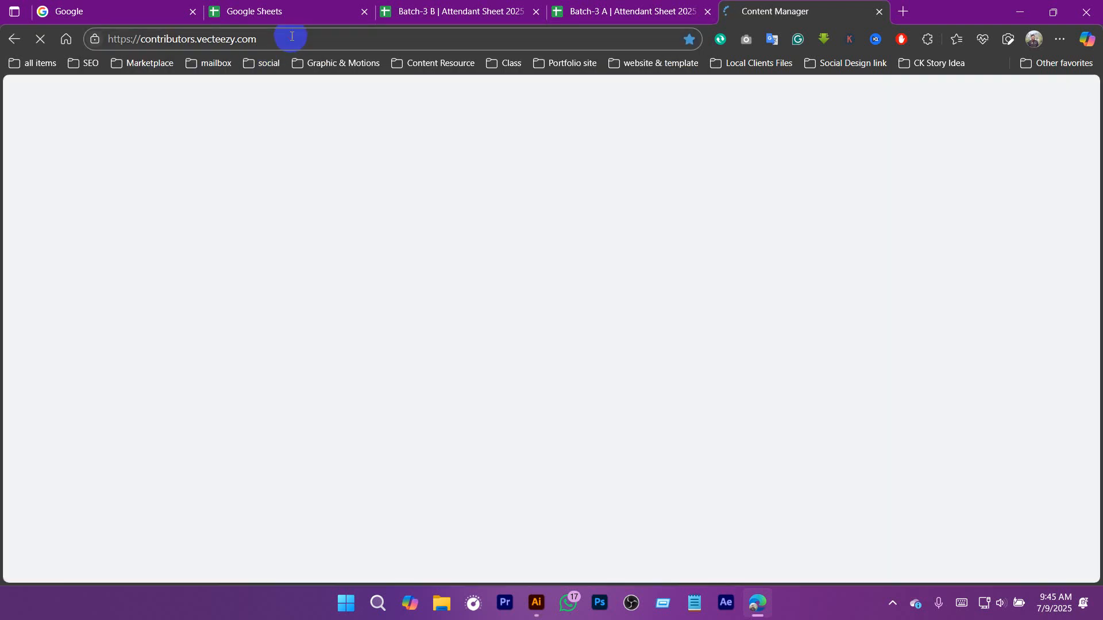
Step: Copy vecteezy.com from the contributor site's address and open it in another new tab
{"action": "left_click_drag", "start_coordinate": [267, 40], "coordinate": [209, 40]}
{"action": "key", "text": "ctrl+c"}
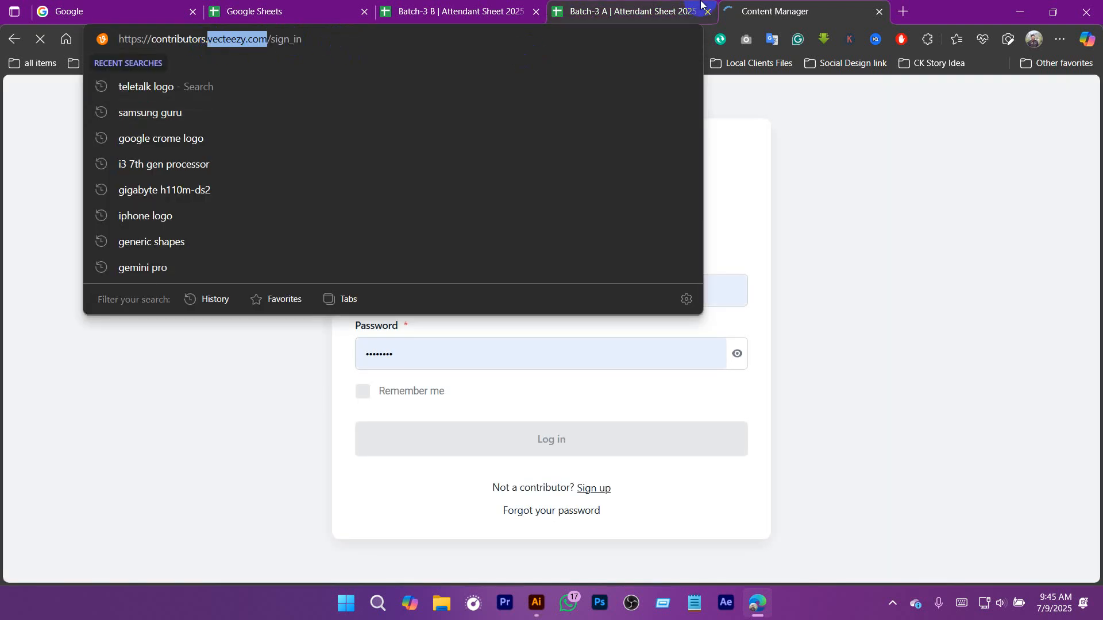
{"action": "left_click", "coordinate": [904, 12]}
{"action": "key", "text": "ctrl+v"}
{"action": "key", "text": "Return"}
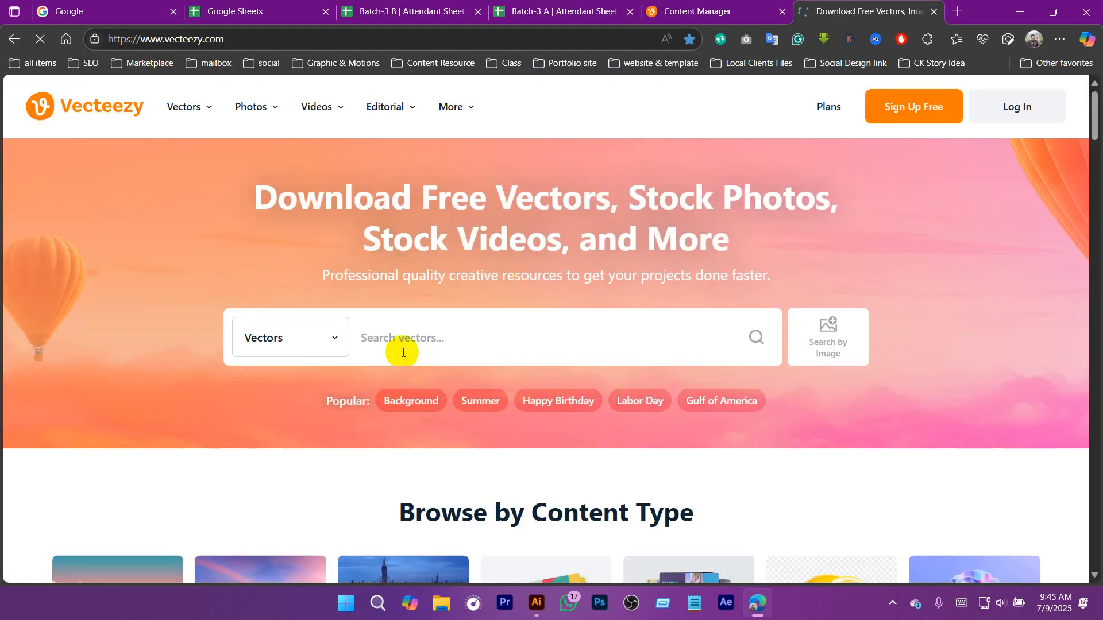
Step: Search Vecteezy's vectors for "gradient background"
{"action": "left_click", "coordinate": [403, 342]}
{"action": "type", "text": "gradient backg"}
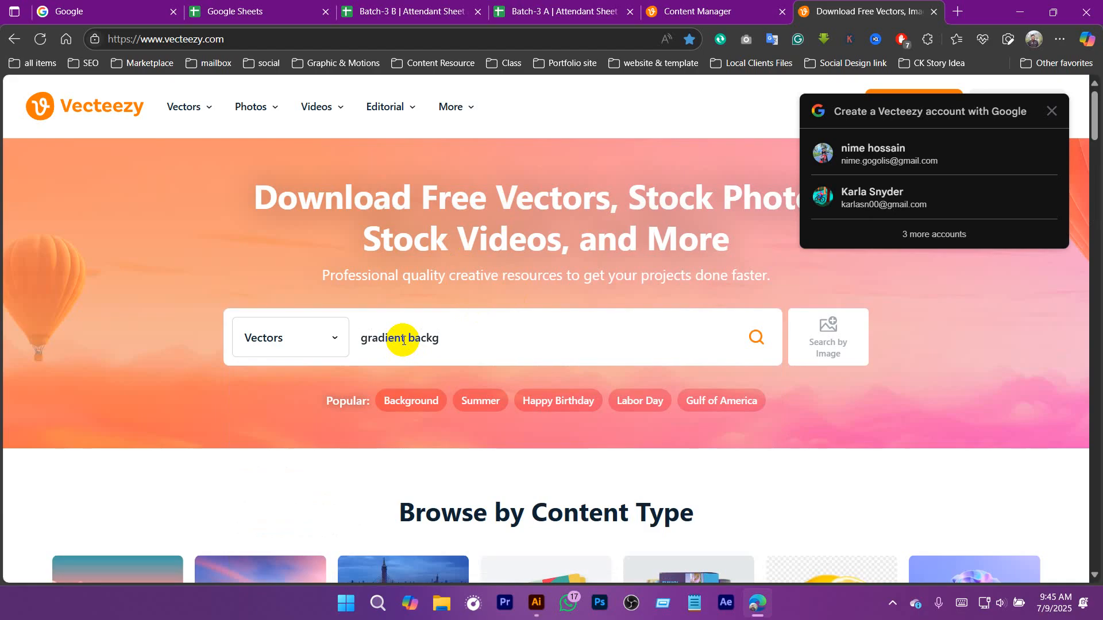
{"action": "left_click", "coordinate": [444, 337]}
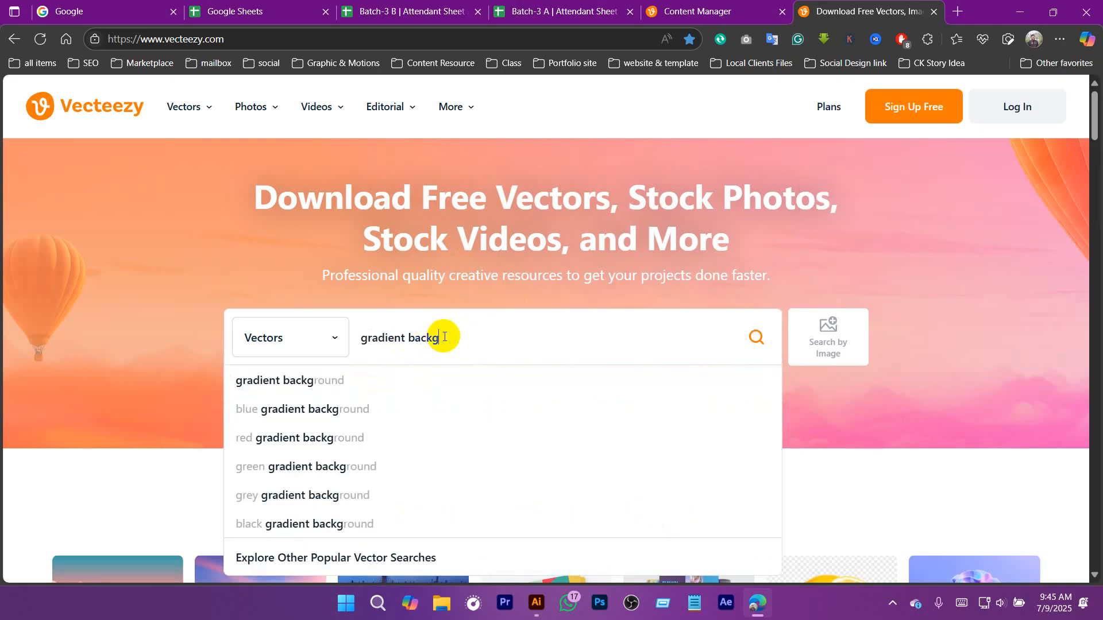
{"action": "left_click", "coordinate": [331, 382]}
{"action": "left_click", "coordinate": [755, 336]}
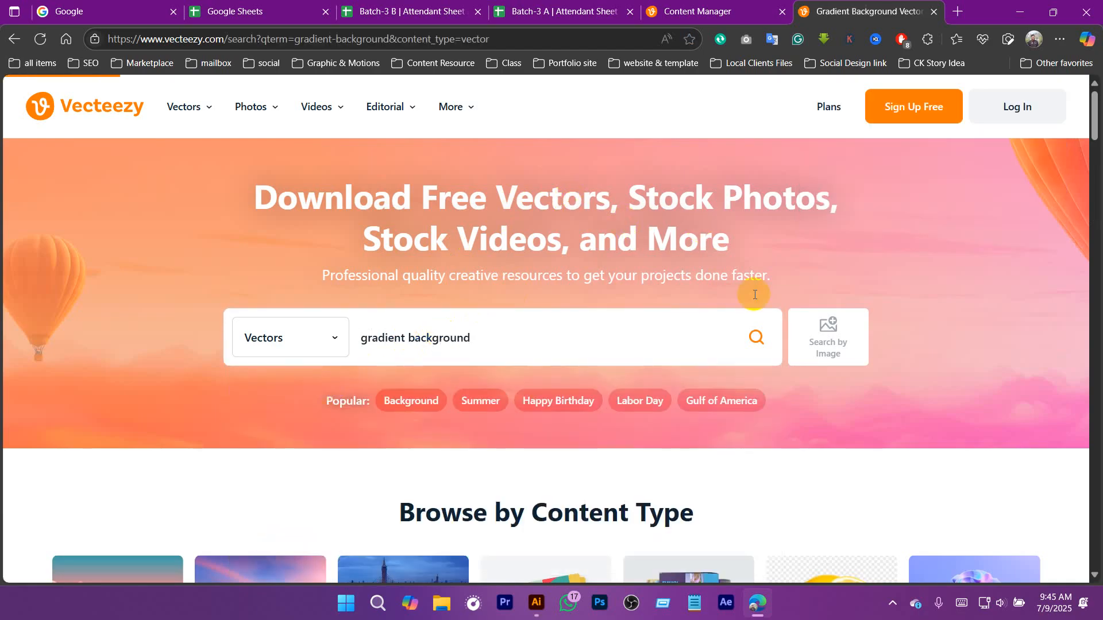
Step: Browse the gradient background results for example designs, dismissing the 1800 Backgrounds and Textures offer
{"action": "scroll", "coordinate": [551, 297], "scroll_direction": "down", "scroll_amount": 2}
{"action": "scroll", "coordinate": [499, 299], "scroll_direction": "down", "scroll_amount": 3}
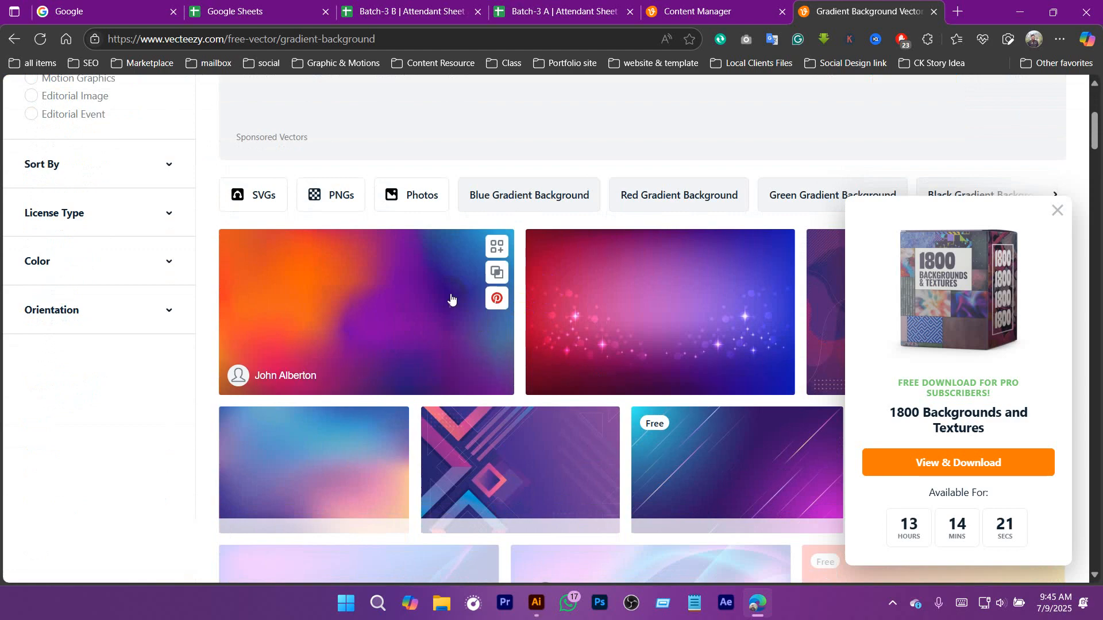
{"action": "scroll", "coordinate": [328, 288], "scroll_direction": "down", "scroll_amount": 4}
{"action": "scroll", "coordinate": [309, 246], "scroll_direction": "down", "scroll_amount": 5}
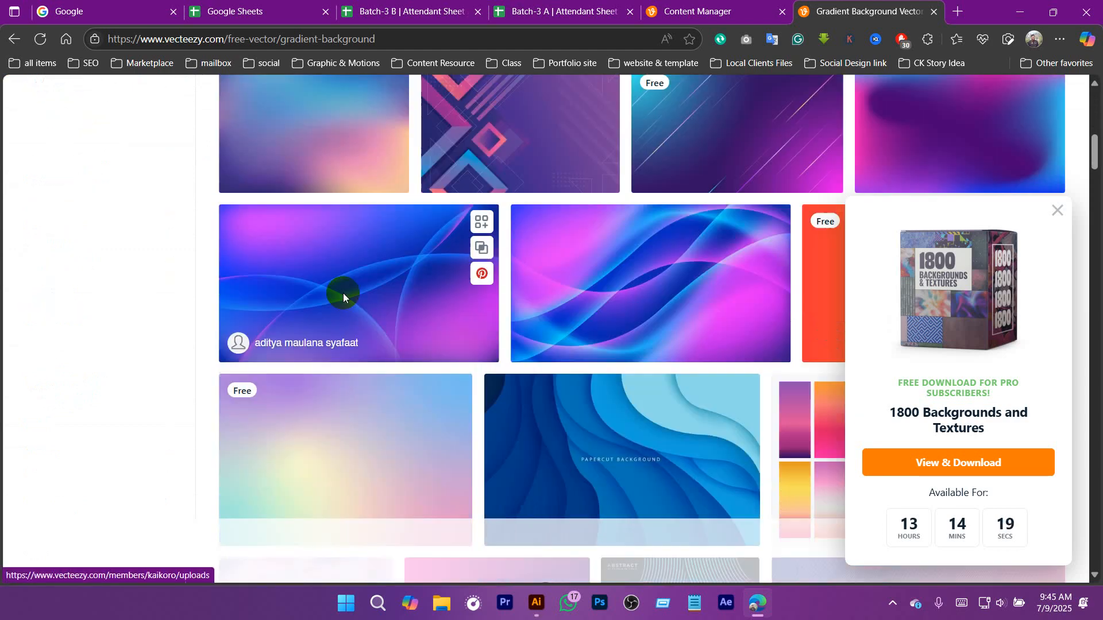
{"action": "left_click", "coordinate": [1057, 210]}
{"action": "scroll", "coordinate": [711, 332], "scroll_direction": "down", "scroll_amount": 4}
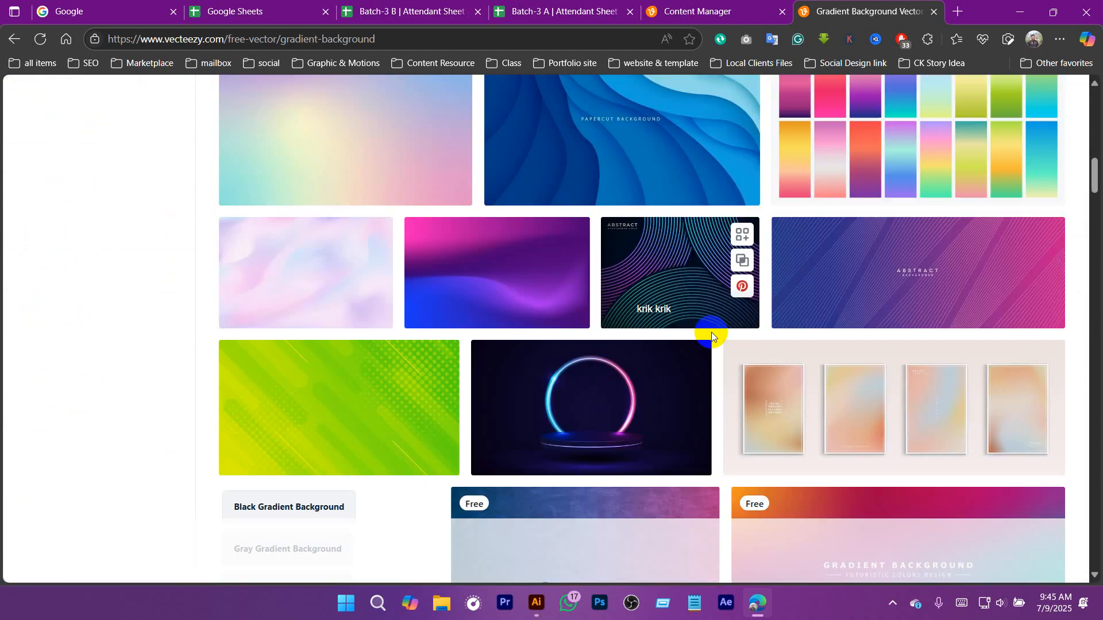
{"action": "scroll", "coordinate": [625, 267], "scroll_direction": "down", "scroll_amount": 5}
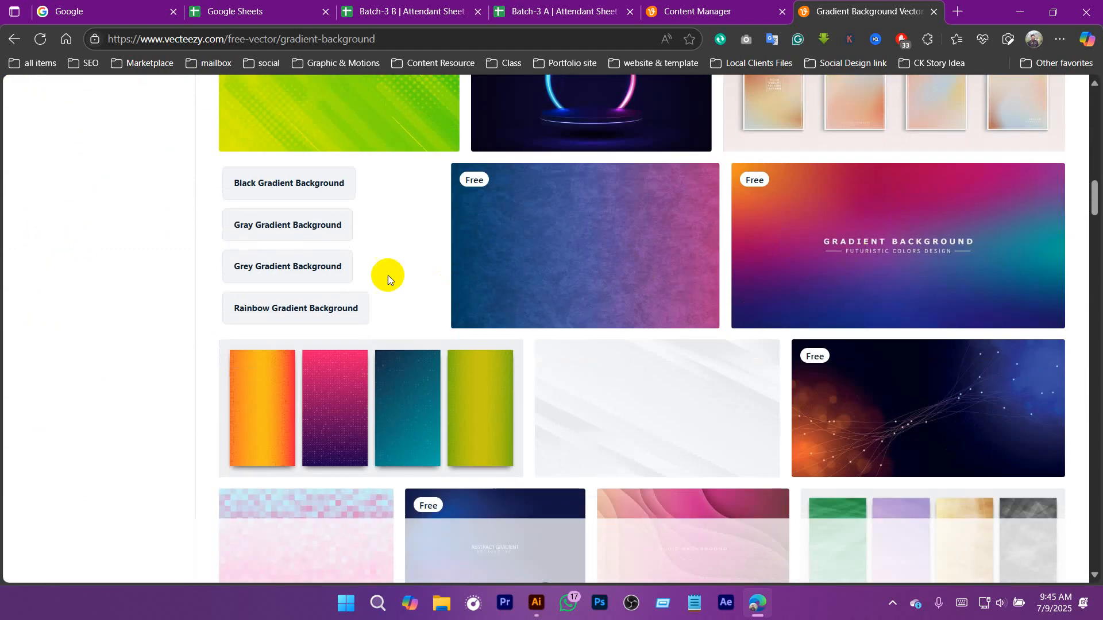
{"action": "scroll", "coordinate": [387, 276], "scroll_direction": "down", "scroll_amount": 5}
{"action": "scroll", "coordinate": [240, 349], "scroll_direction": "down", "scroll_amount": 3}
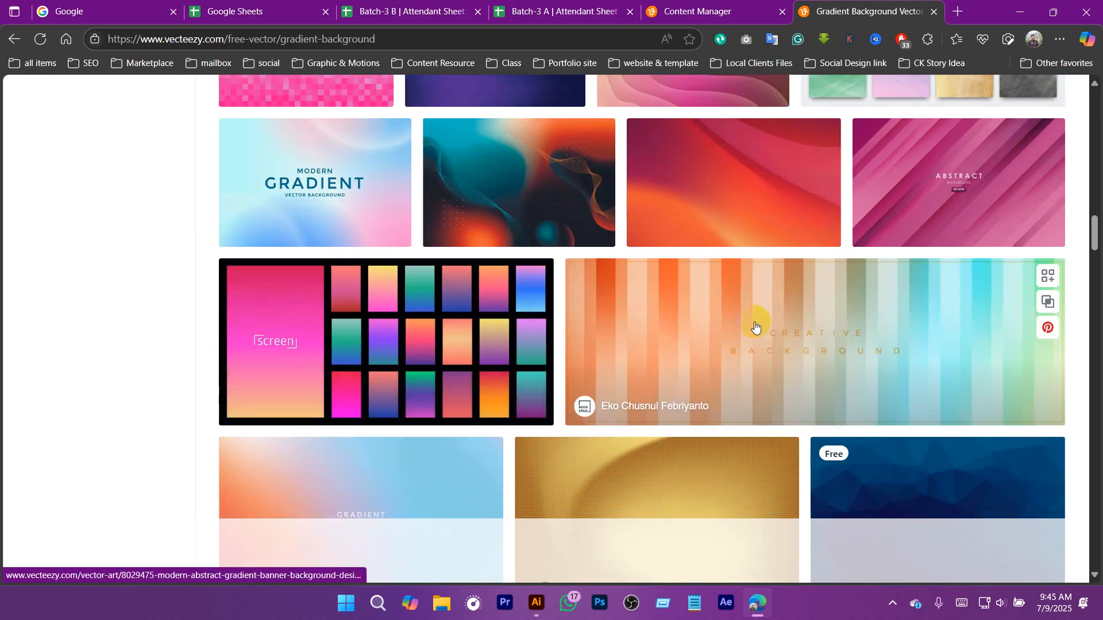
{"action": "scroll", "coordinate": [756, 322], "scroll_direction": "down", "scroll_amount": 5}
{"action": "scroll", "coordinate": [450, 347], "scroll_direction": "up", "scroll_amount": 1}
{"action": "scroll", "coordinate": [450, 347], "scroll_direction": "up", "scroll_amount": 4}
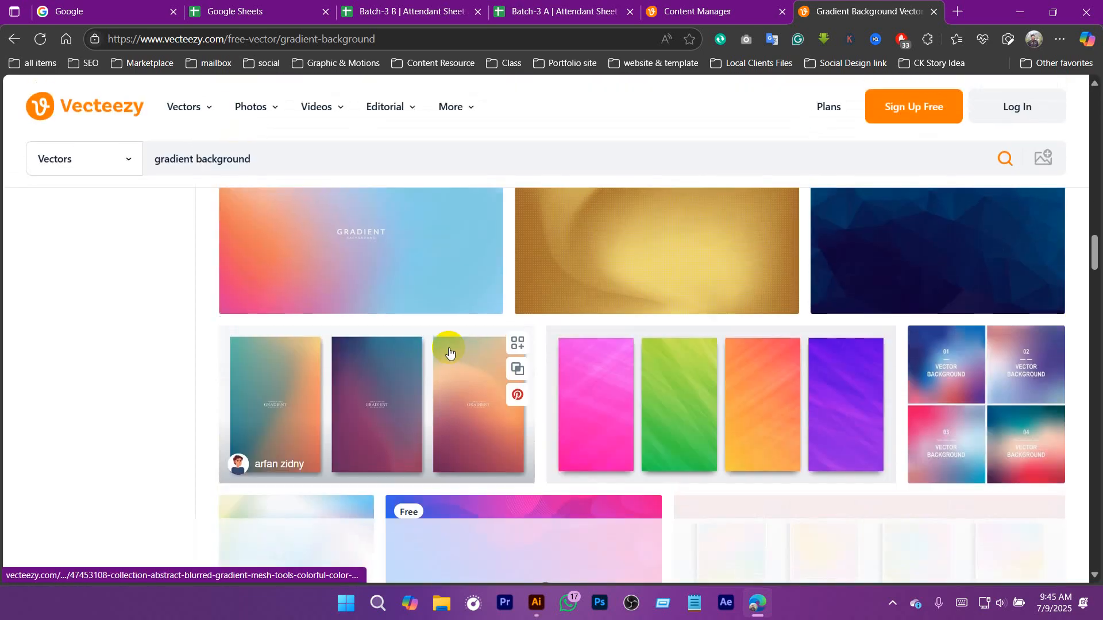
{"action": "scroll", "coordinate": [469, 362], "scroll_direction": "down", "scroll_amount": 9}
{"action": "scroll", "coordinate": [504, 353], "scroll_direction": "down", "scroll_amount": 5}
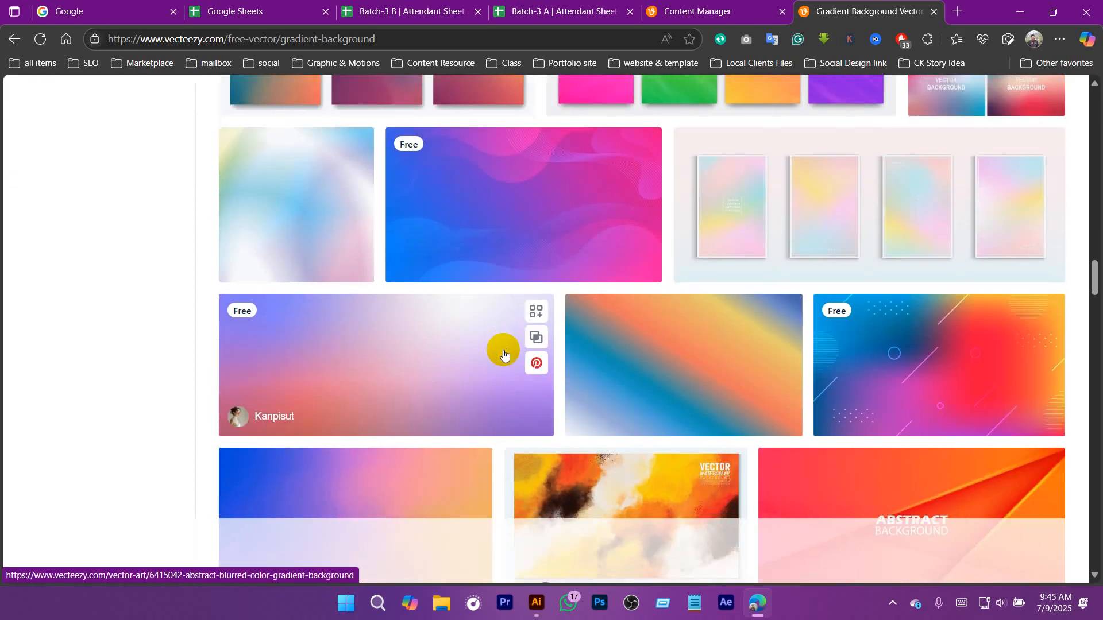
{"action": "scroll", "coordinate": [454, 301], "scroll_direction": "down", "scroll_amount": 5}
{"action": "scroll", "coordinate": [483, 299], "scroll_direction": "down", "scroll_amount": 6}
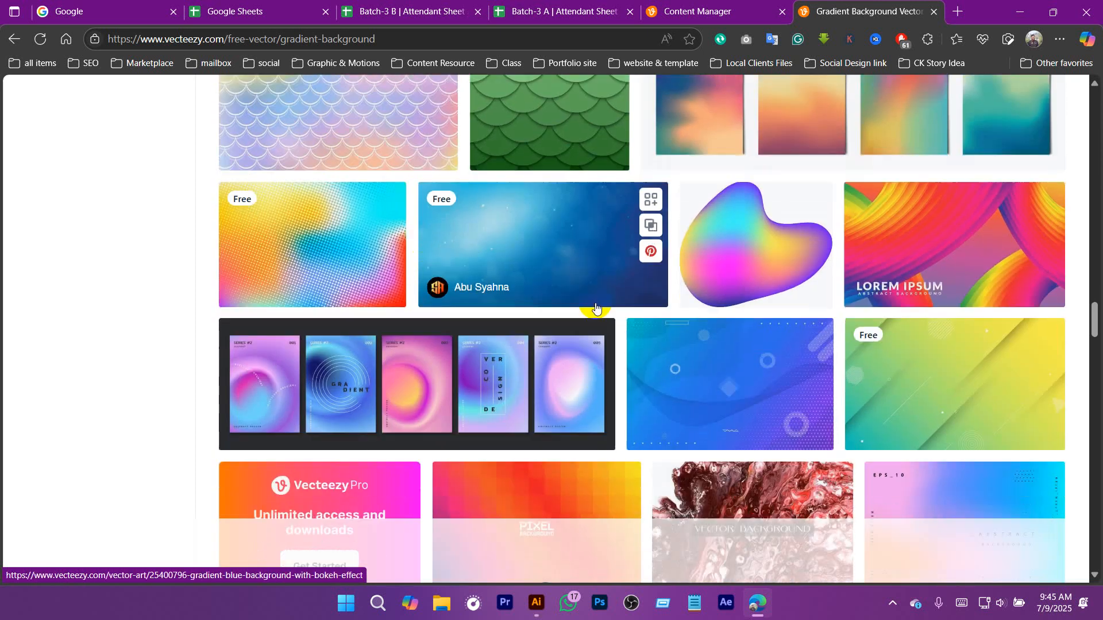
Step: Browse further through the gradient background results to examine more example designs
{"action": "scroll", "coordinate": [535, 305], "scroll_direction": "down", "scroll_amount": 4}
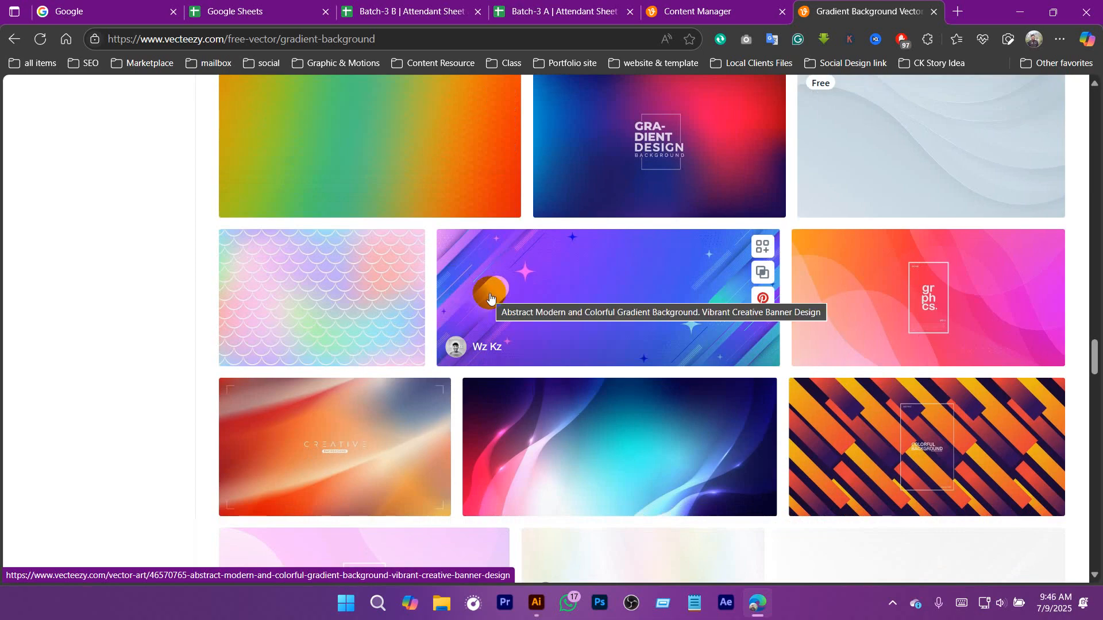
{"action": "scroll", "coordinate": [714, 239], "scroll_direction": "down", "scroll_amount": 6}
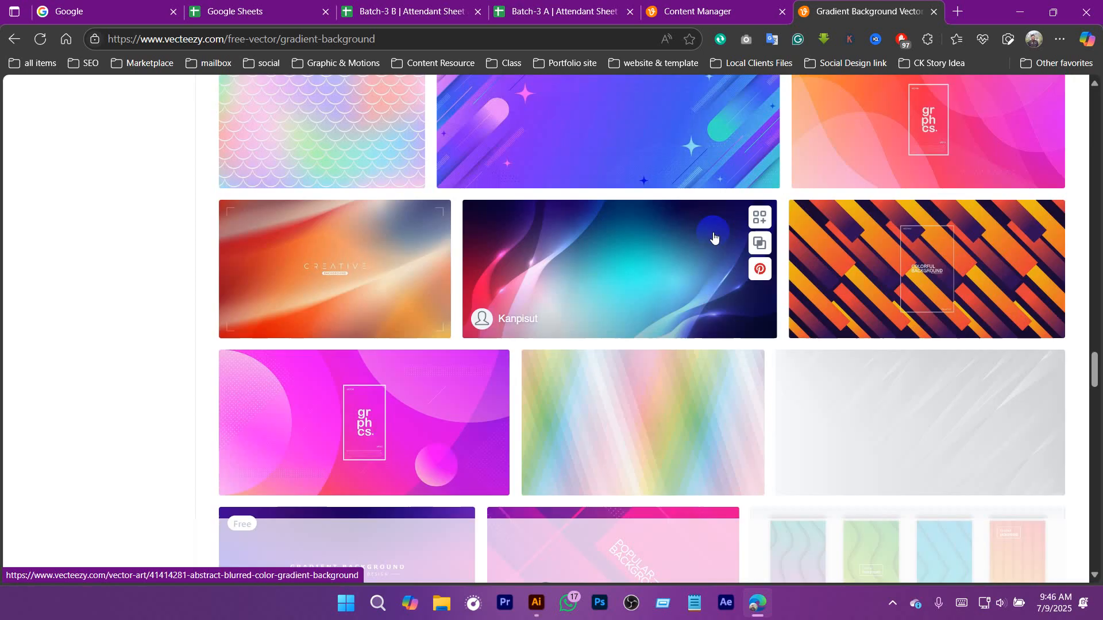
{"action": "scroll", "coordinate": [470, 296], "scroll_direction": "down", "scroll_amount": 14}
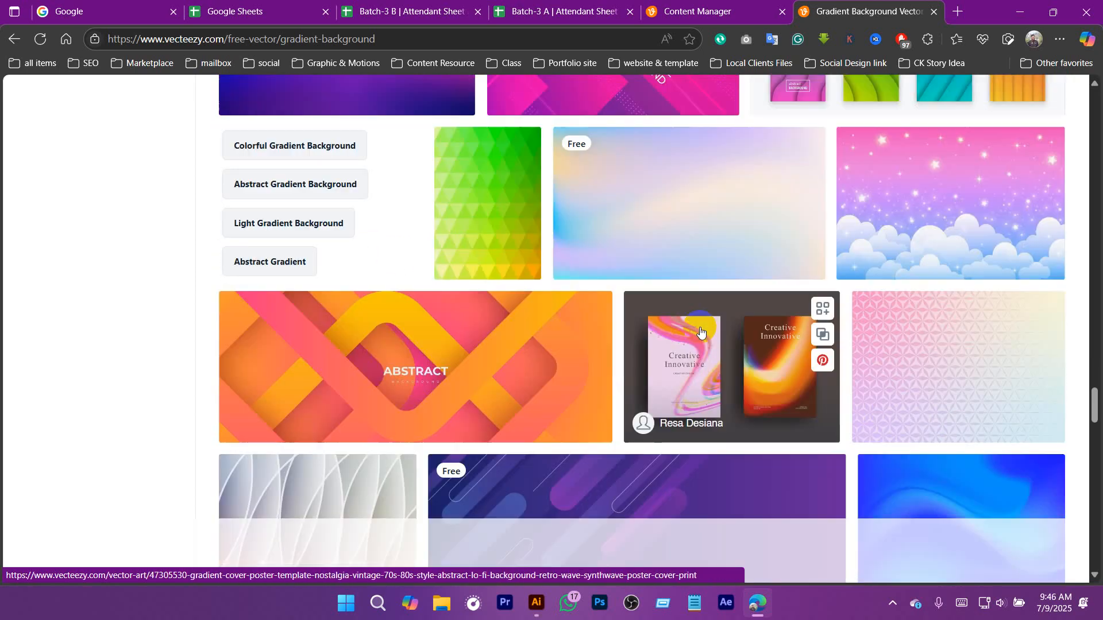
{"action": "scroll", "coordinate": [465, 313], "scroll_direction": "down", "scroll_amount": 14}
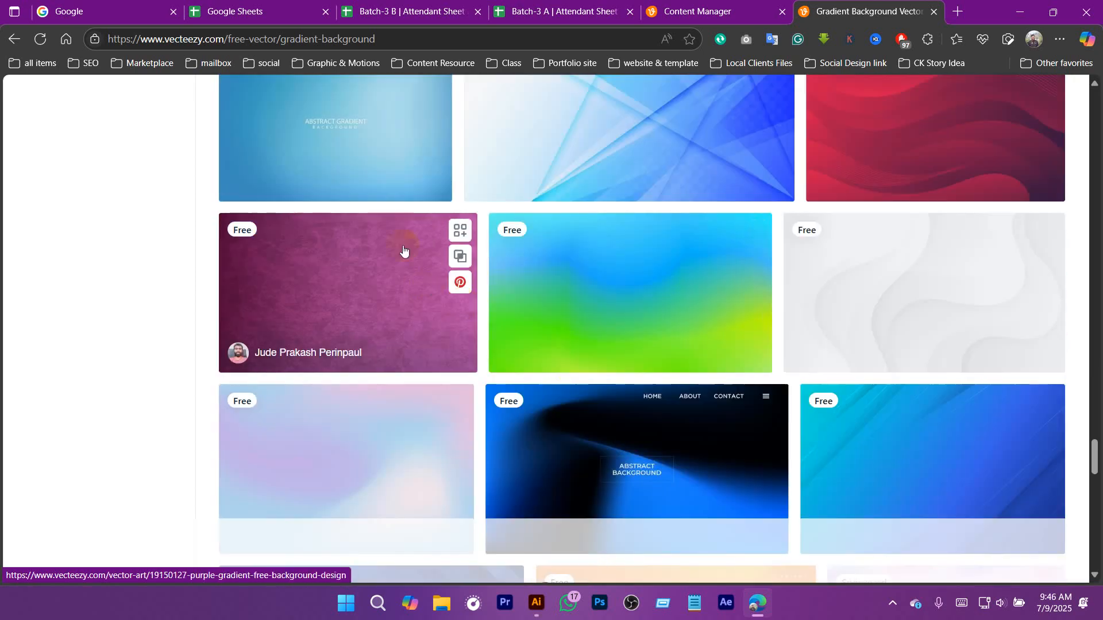
{"action": "scroll", "coordinate": [373, 351], "scroll_direction": "down", "scroll_amount": 5}
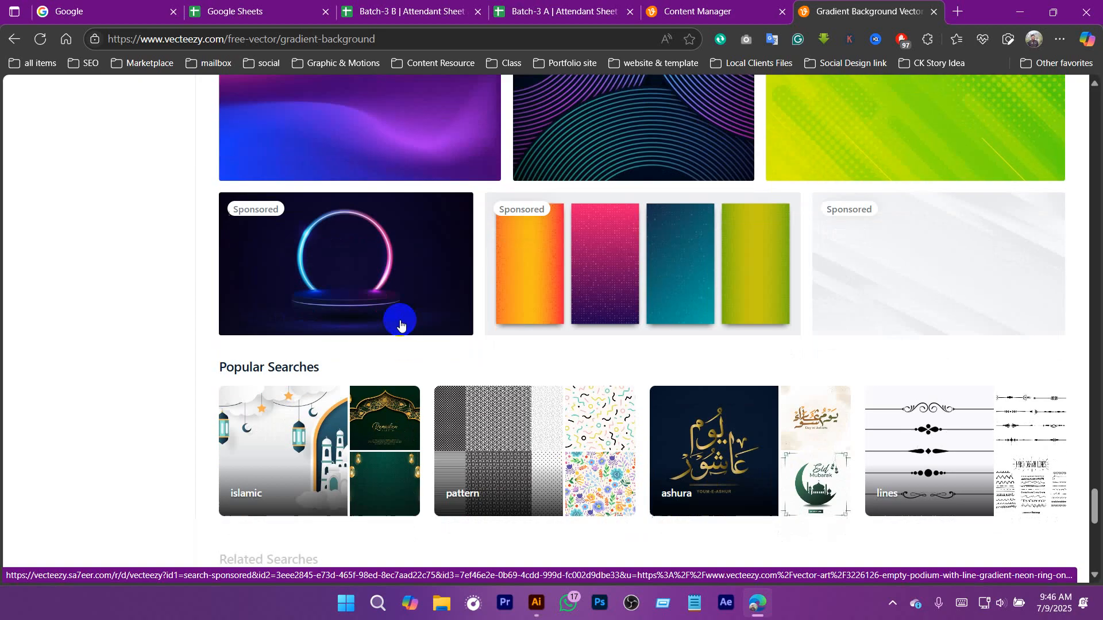
{"action": "scroll", "coordinate": [468, 332], "scroll_direction": "up", "scroll_amount": 7}
{"action": "scroll", "coordinate": [472, 385], "scroll_direction": "up", "scroll_amount": 15}
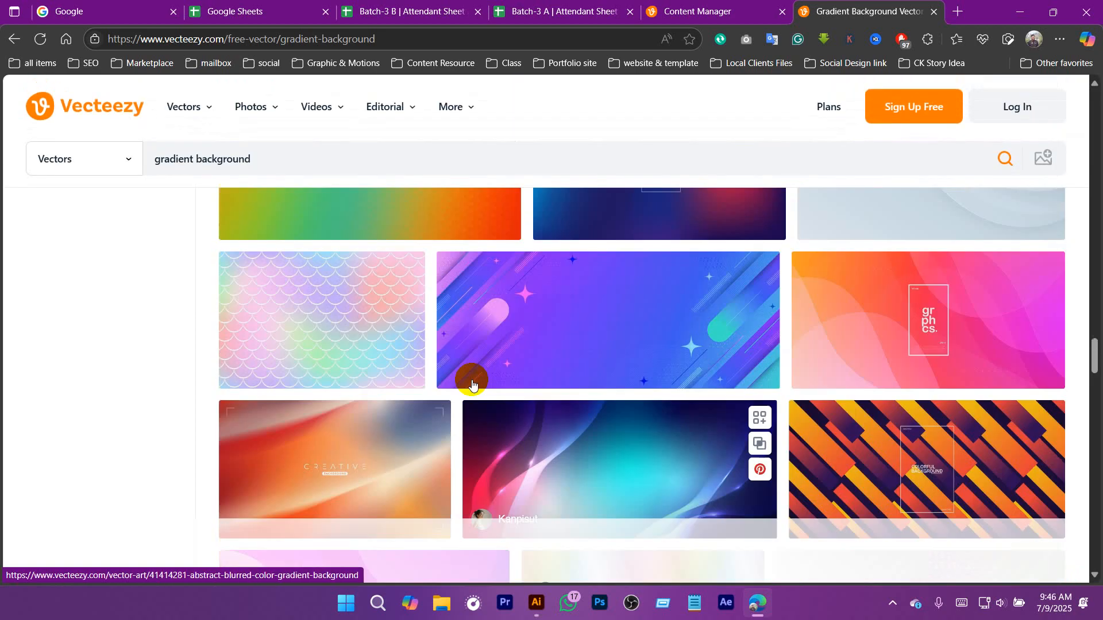
{"action": "scroll", "coordinate": [472, 385], "scroll_direction": "up", "scroll_amount": 10}
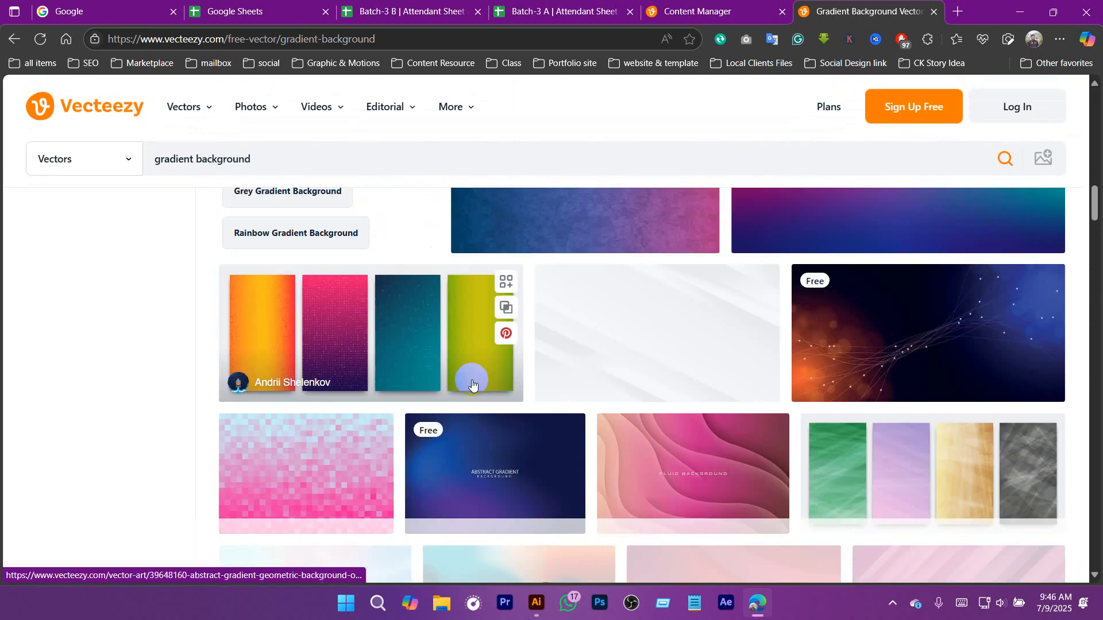
{"action": "scroll", "coordinate": [473, 385], "scroll_direction": "down", "scroll_amount": 5}
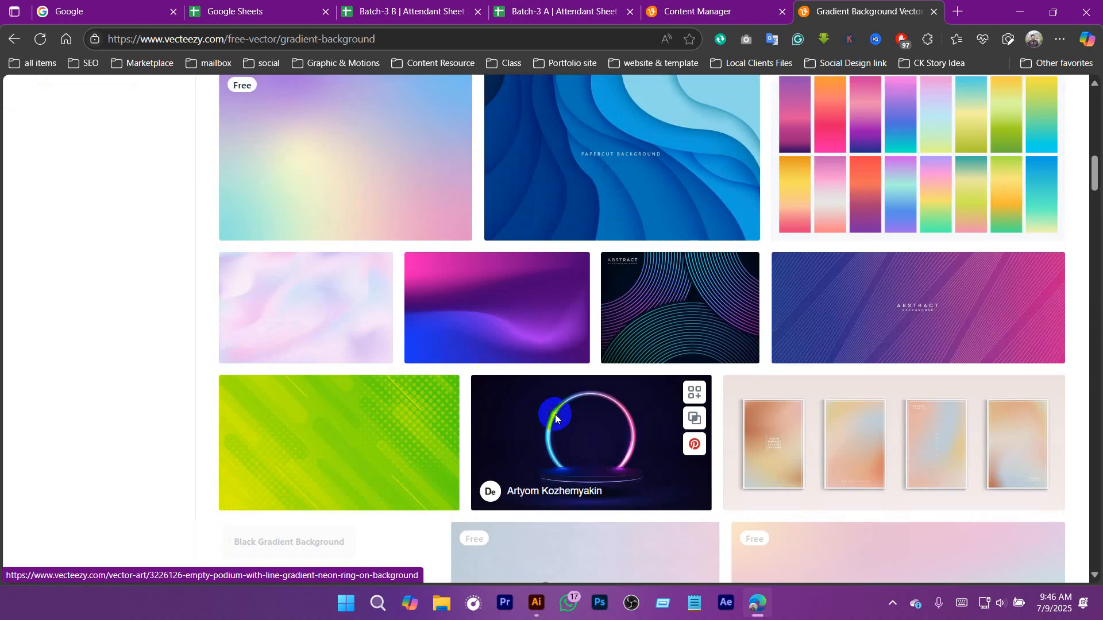
Step: Open the pink, purple and blue fluid blurred gradient vector and examine its large preview
{"action": "left_click", "coordinate": [504, 337]}
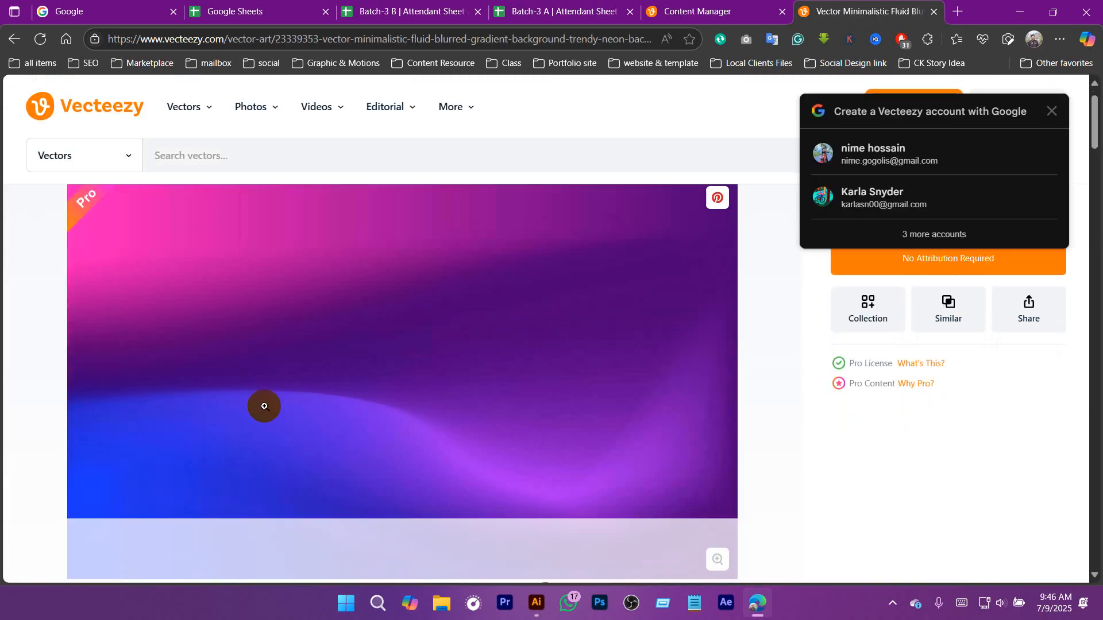
{"action": "scroll", "coordinate": [288, 405], "scroll_direction": "down", "scroll_amount": 3}
{"action": "scroll", "coordinate": [318, 406], "scroll_direction": "up", "scroll_amount": 1}
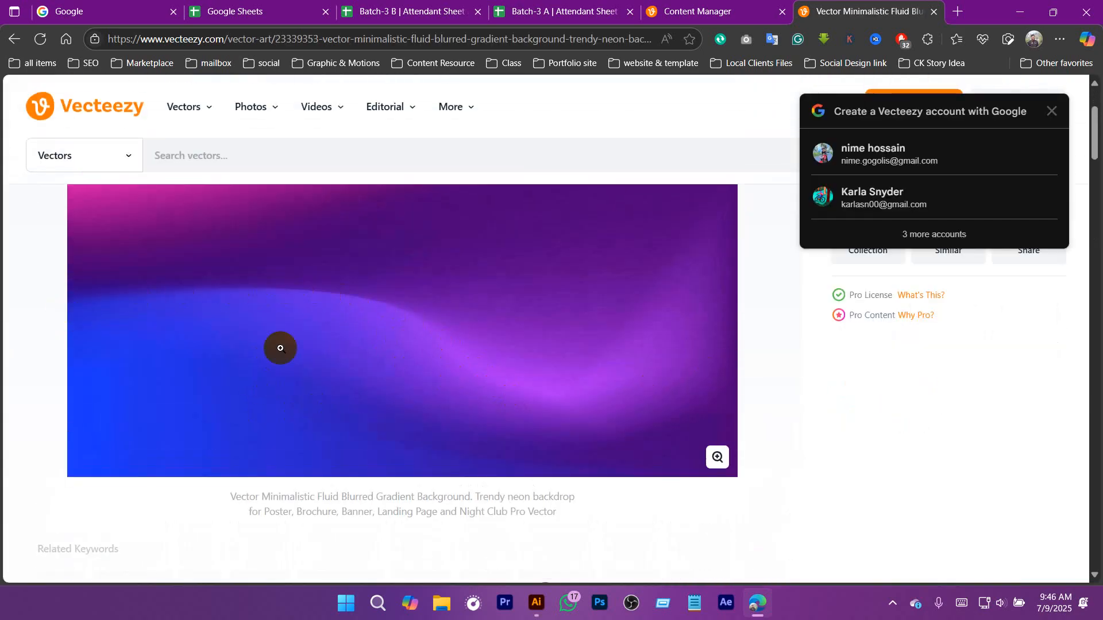
{"action": "scroll", "coordinate": [253, 336], "scroll_direction": "up", "scroll_amount": 2}
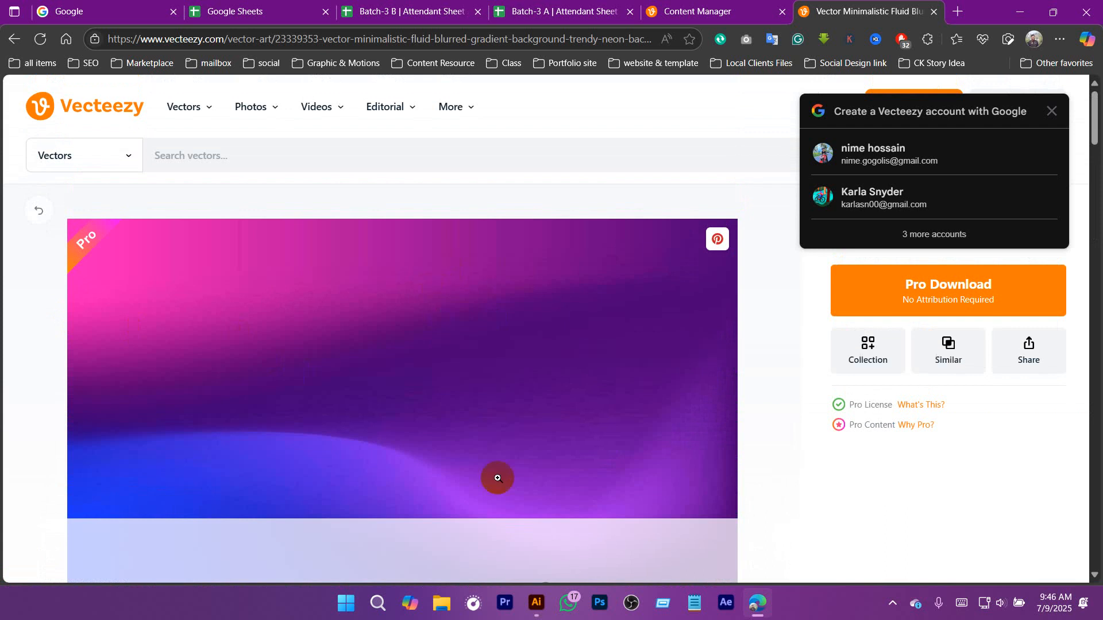
Step: Switch to Illustrator and move all three gradient rectangles together off the artboard, up and to its right
{"action": "left_click", "coordinate": [540, 612]}
{"action": "left_click", "coordinate": [588, 366]}
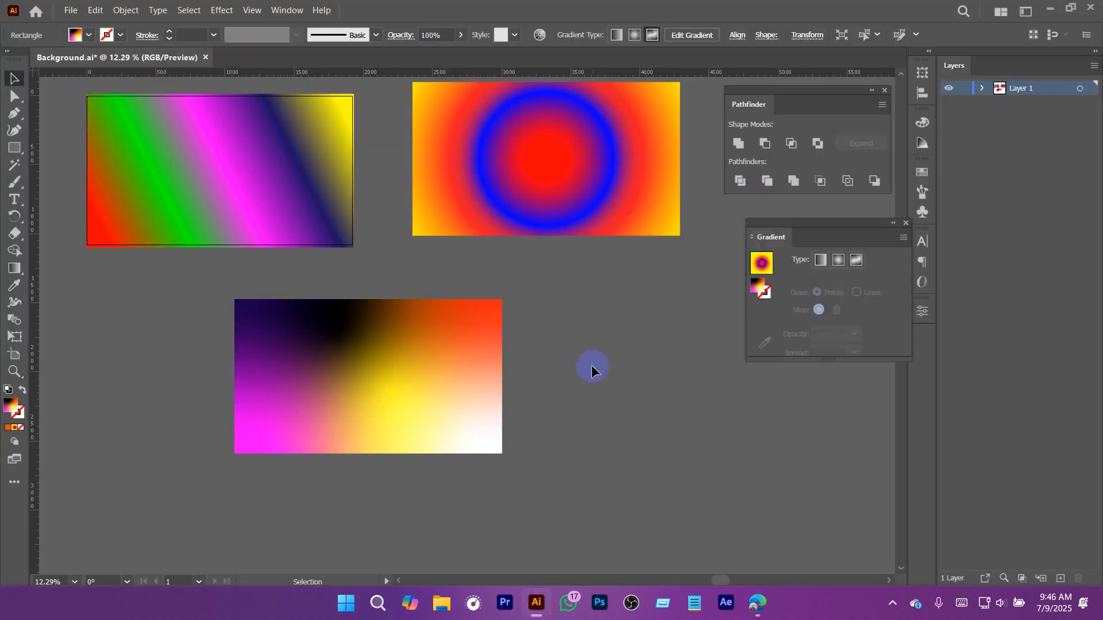
{"action": "left_click_drag", "start_coordinate": [624, 398], "coordinate": [560, 366]}
{"action": "left_click", "coordinate": [519, 397], "text": "alt"}
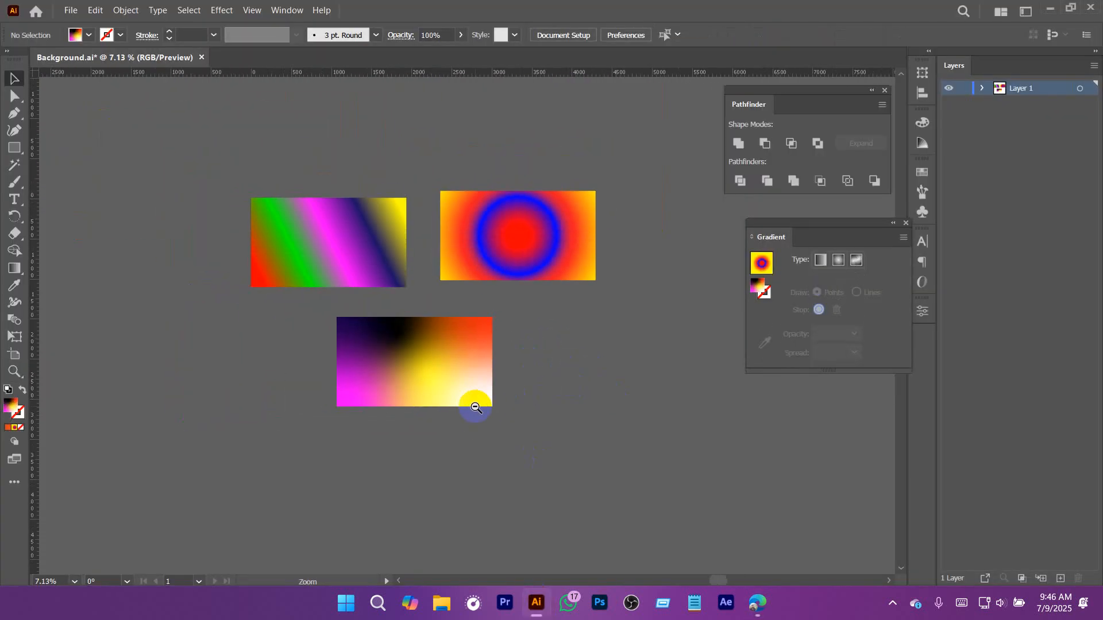
{"action": "key", "text": "v"}
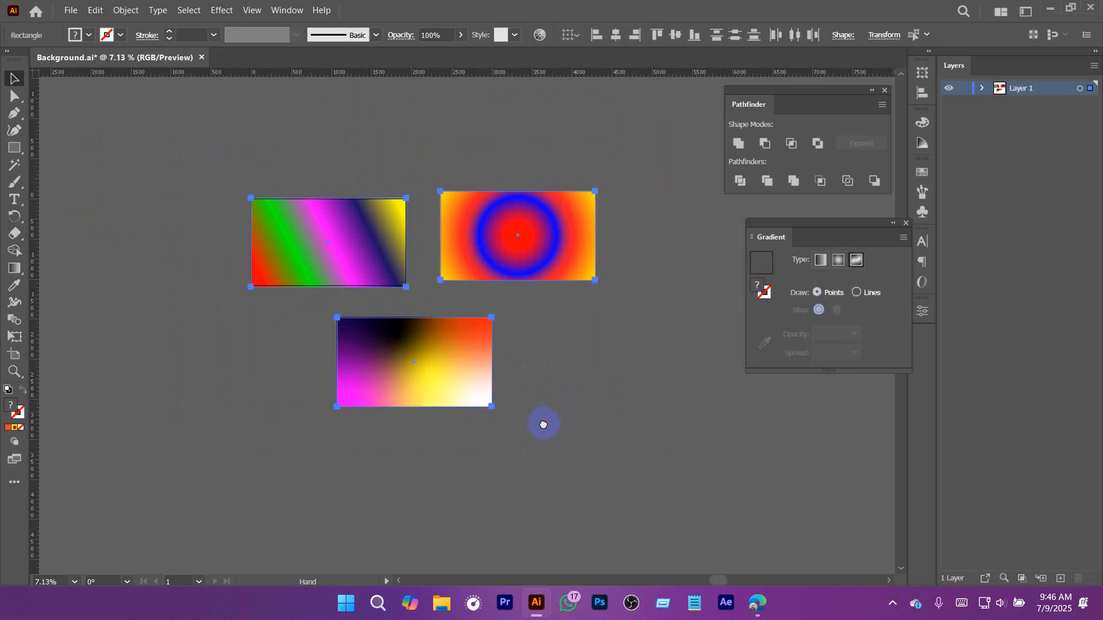
{"action": "left_click_drag", "start_coordinate": [332, 241], "coordinate": [320, 323]}
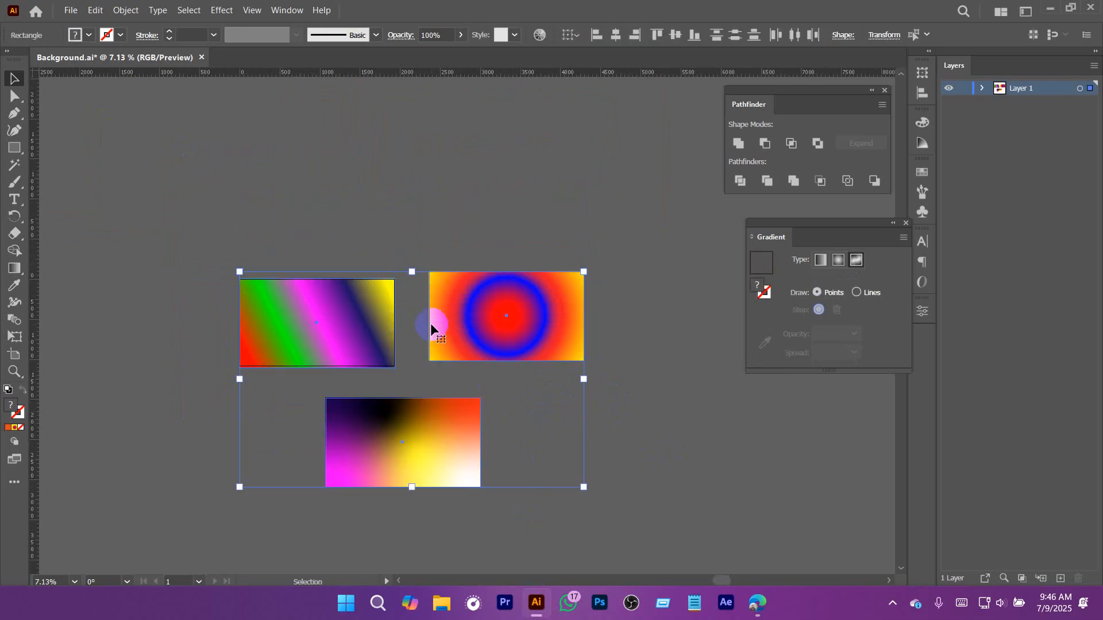
{"action": "left_click_drag", "start_coordinate": [424, 399], "coordinate": [575, 173]}
{"action": "left_click", "coordinate": [384, 339]}
Step: Place a copy of the freeform gradient rectangle on the artboard and centre it there horizontally and vertically
{"action": "left_click_drag", "start_coordinate": [521, 224], "coordinate": [297, 337]}
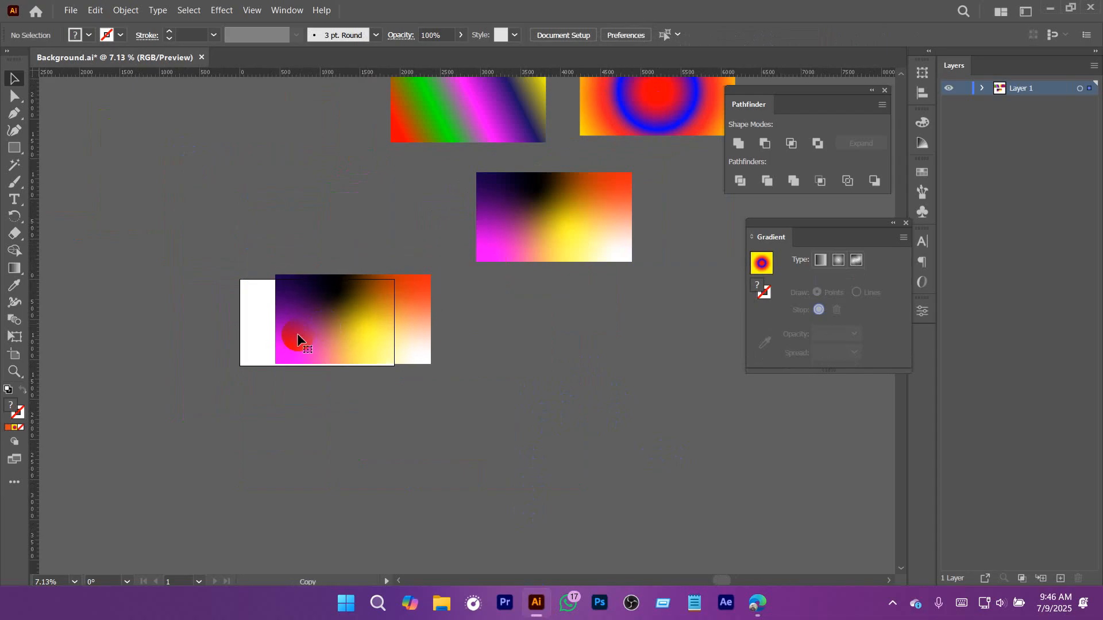
{"action": "left_click", "coordinate": [319, 326], "text": "ctrl"}
{"action": "left_click_drag", "start_coordinate": [476, 286], "coordinate": [434, 281]}
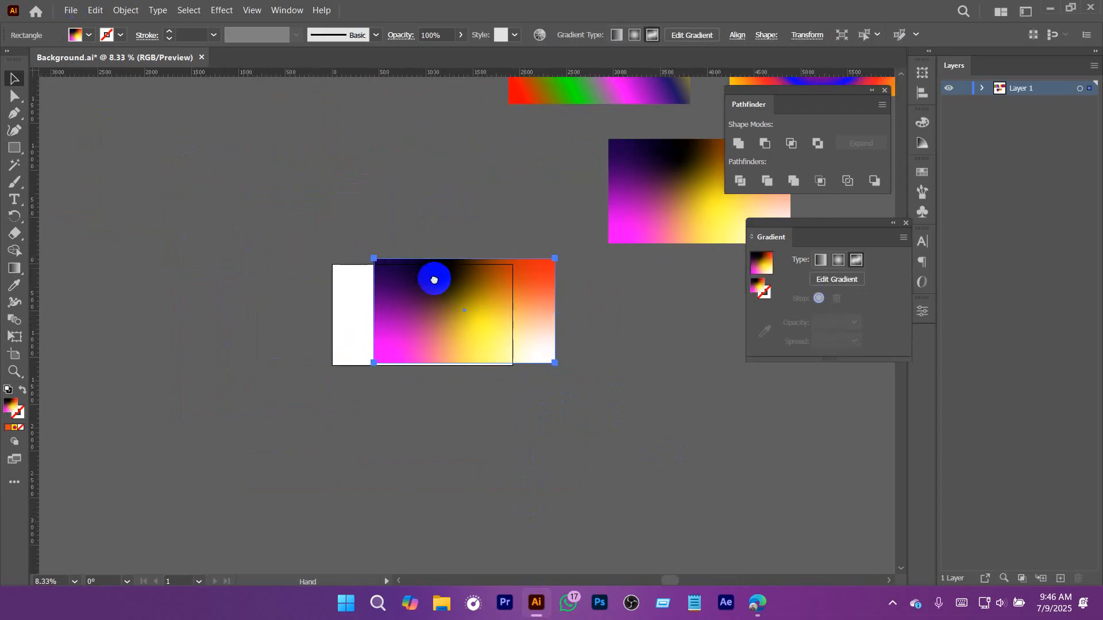
{"action": "left_click", "coordinate": [739, 35]}
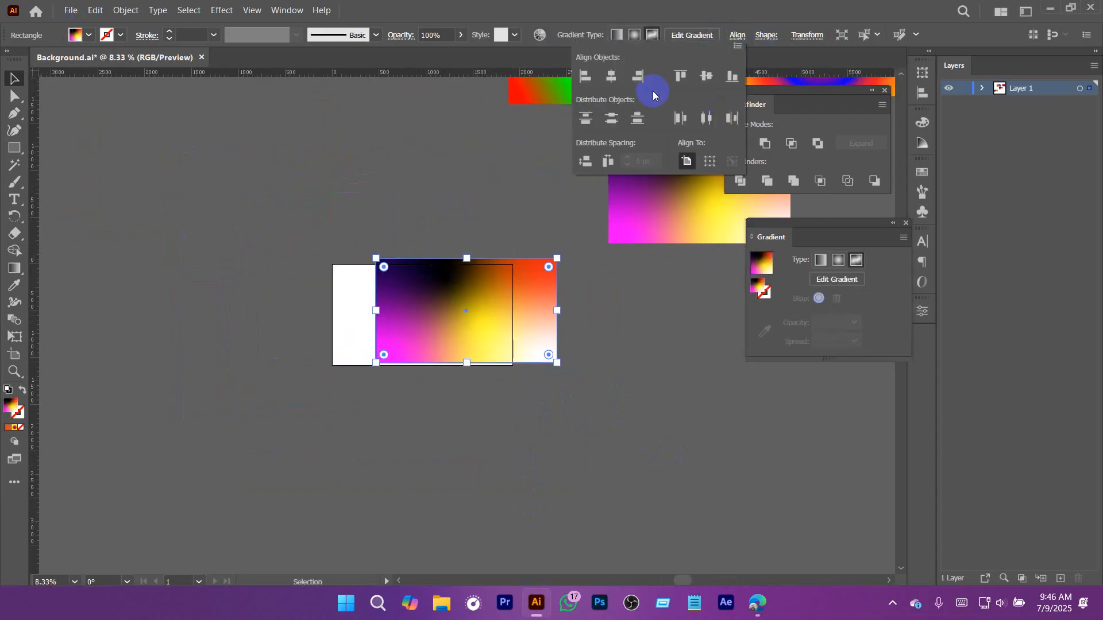
{"action": "left_click", "coordinate": [606, 76]}
{"action": "left_click", "coordinate": [706, 76]}
{"action": "left_click", "coordinate": [491, 192]}
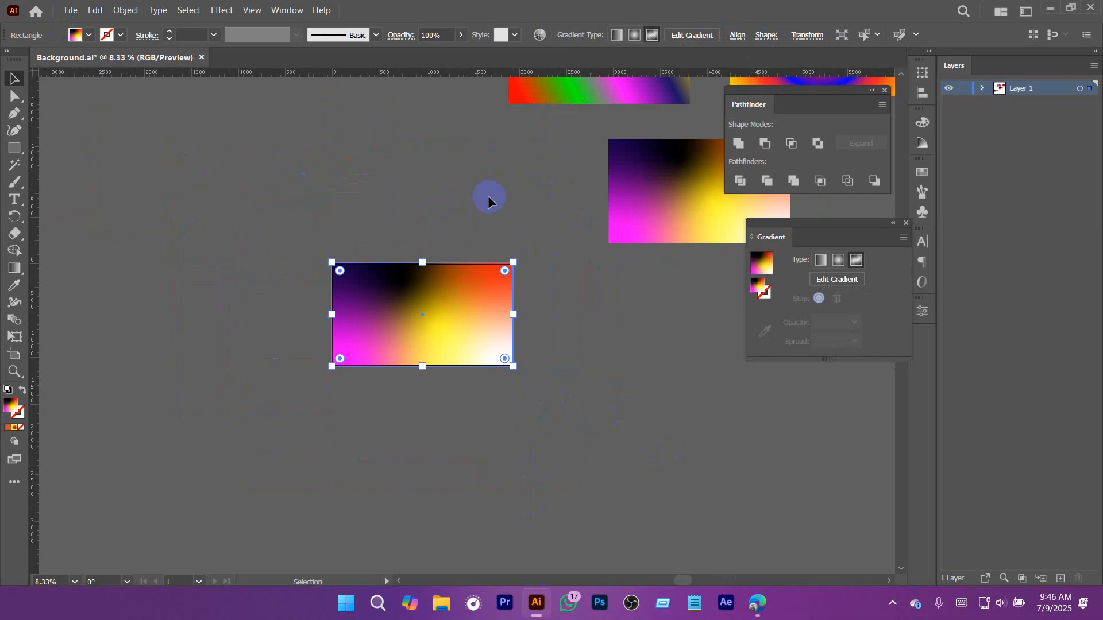
Step: Fill the copied rectangle on the artboard with plain white
{"action": "left_click", "coordinate": [488, 196]}
{"action": "left_click_drag", "start_coordinate": [427, 281], "coordinate": [525, 331]}
{"action": "left_click", "coordinate": [478, 338]}
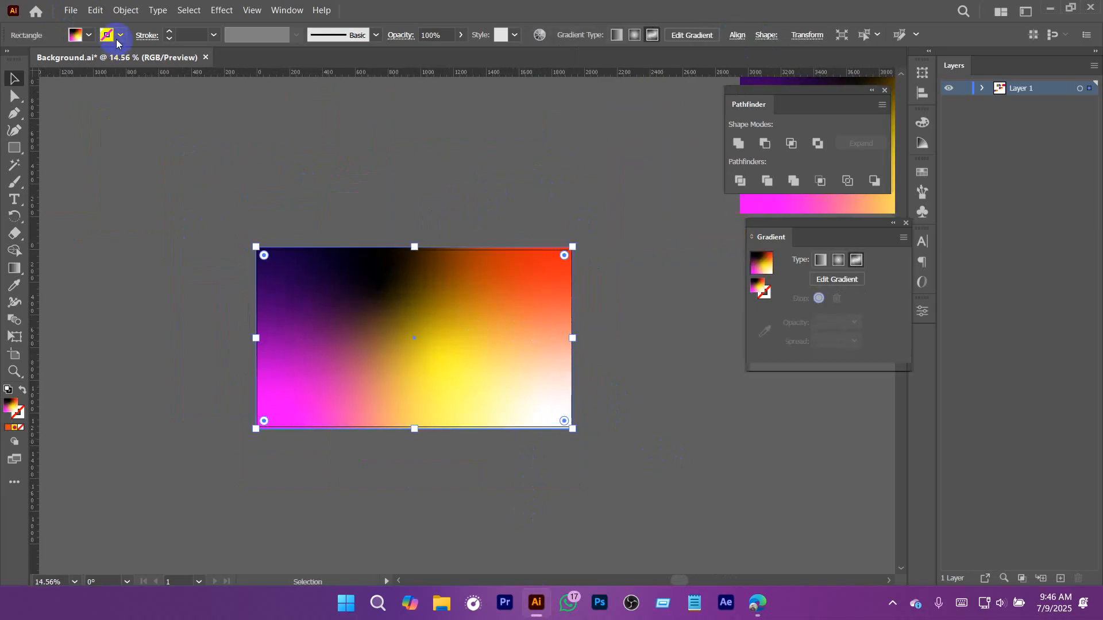
{"action": "left_click", "coordinate": [89, 35]}
{"action": "left_click", "coordinate": [30, 60]}
{"action": "left_click", "coordinate": [391, 164]}
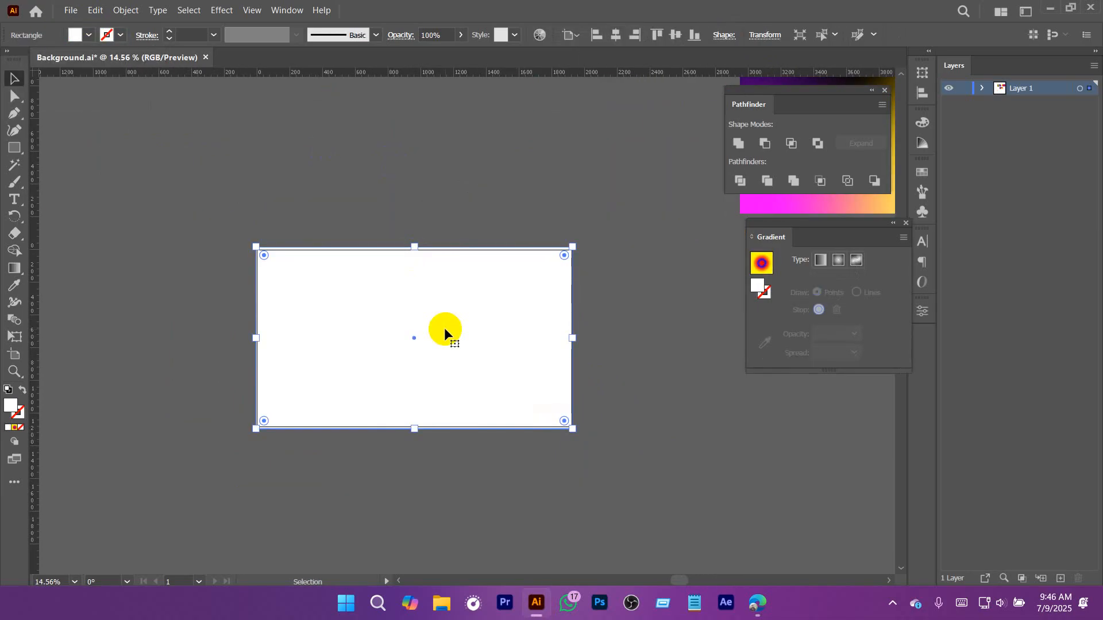
Step: Adjust the rectangle's top and bottom edges slightly around the artboard borders and fill it with solid blue
{"action": "left_click_drag", "start_coordinate": [414, 247], "coordinate": [413, 250]}
{"action": "left_click_drag", "start_coordinate": [413, 428], "coordinate": [416, 427]}
{"action": "left_click_drag", "start_coordinate": [414, 251], "coordinate": [415, 247]}
{"action": "left_click", "coordinate": [89, 35]}
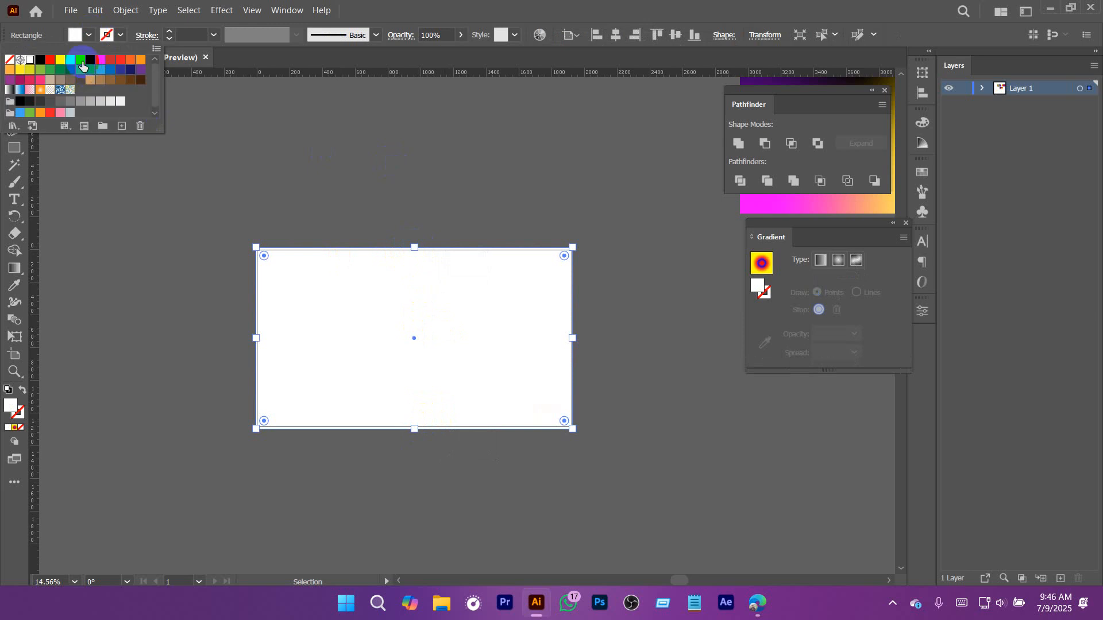
{"action": "left_click", "coordinate": [82, 65]}
{"action": "left_click", "coordinate": [310, 174]}
{"action": "left_click", "coordinate": [352, 315]}
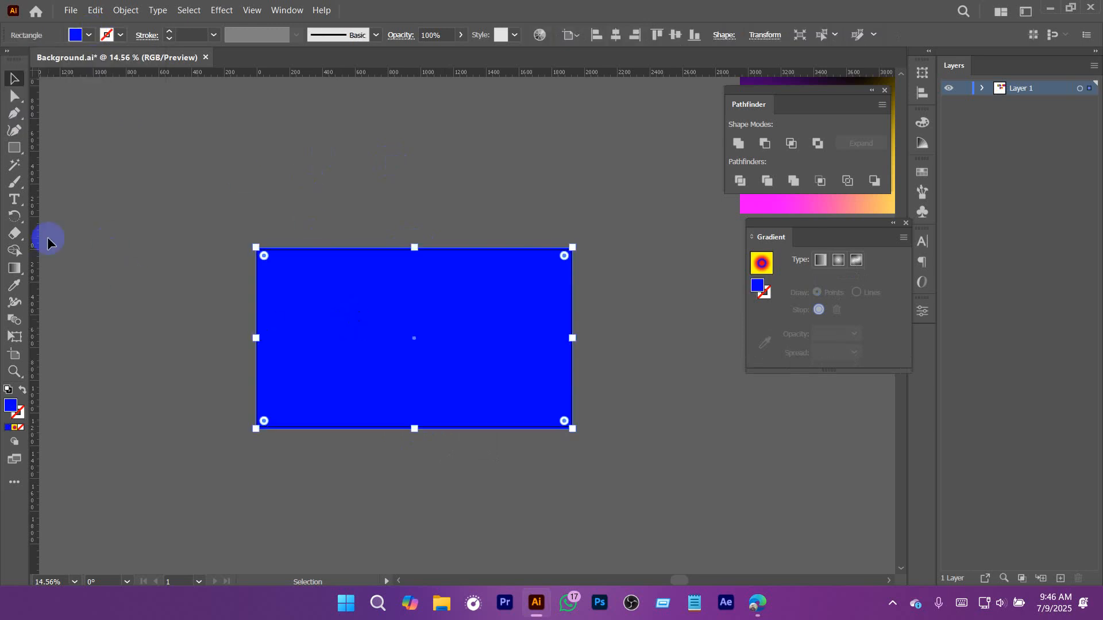
Step: Add three mesh points to the blue rectangle with the Mesh tool, at about (392, 292), (1305, 706) and (812, 292) px
{"action": "left_click", "coordinate": [13, 268]}
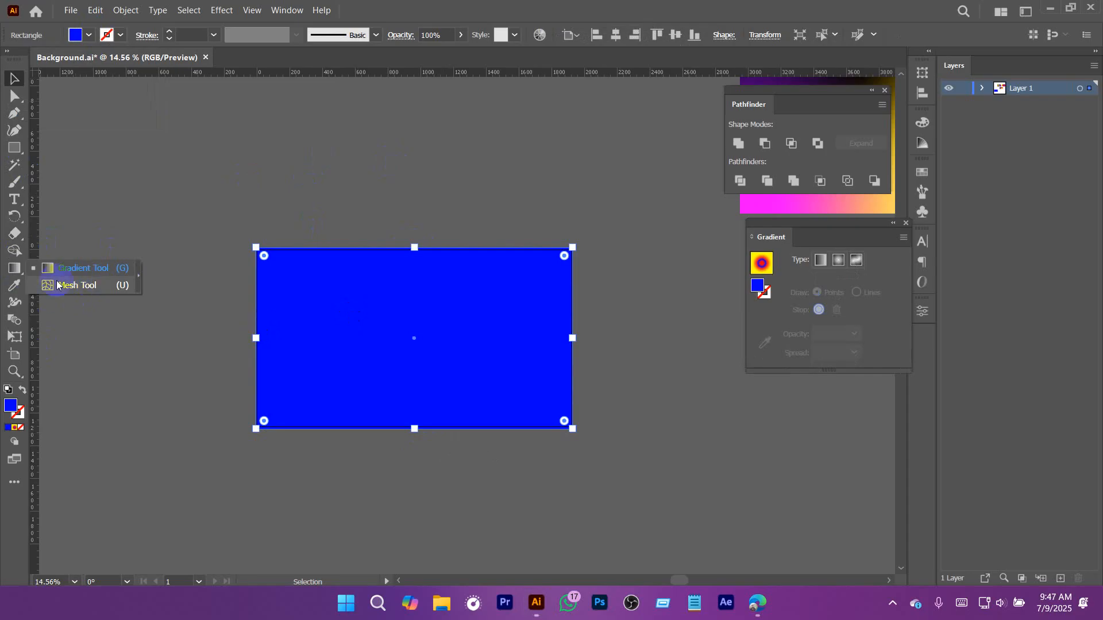
{"action": "left_click", "coordinate": [75, 286]}
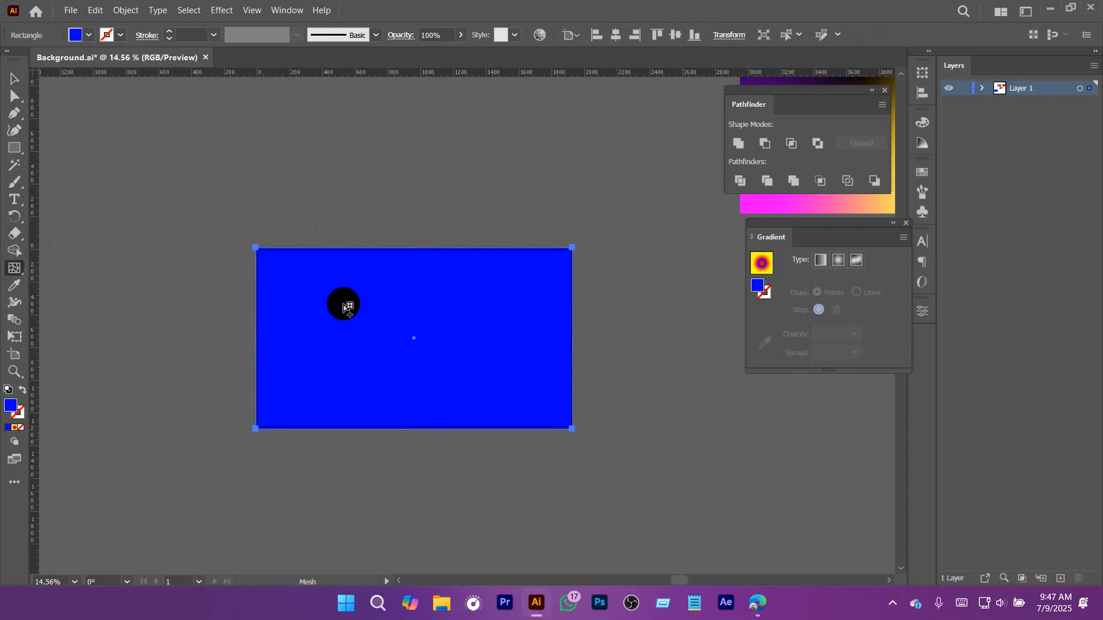
{"action": "left_click", "coordinate": [321, 298]}
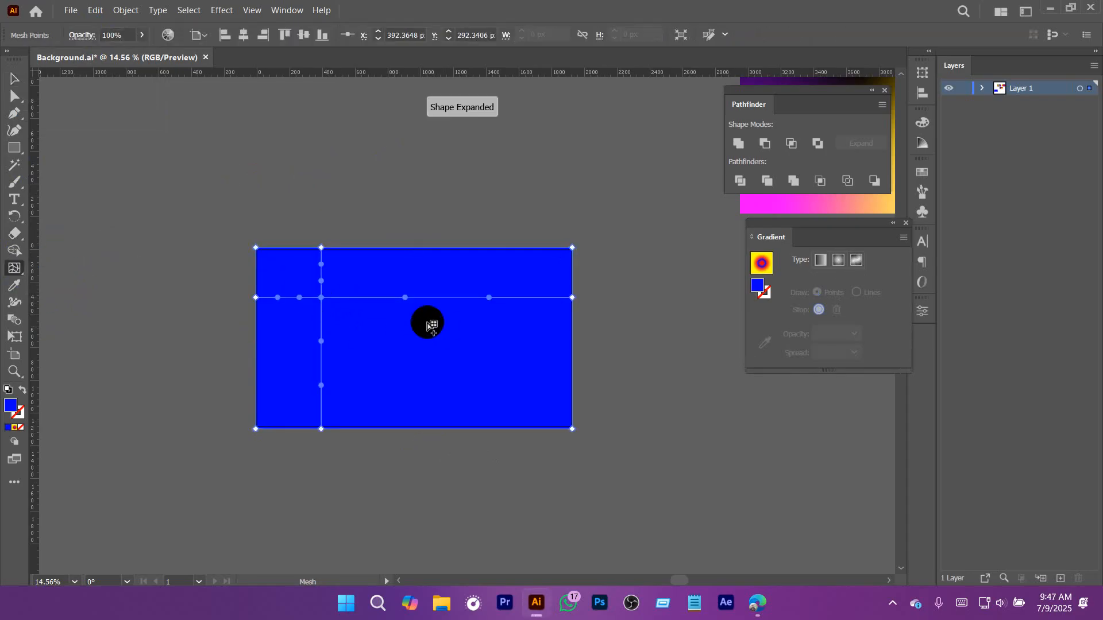
{"action": "scroll", "coordinate": [372, 316], "scroll_direction": "up", "scroll_amount": 3}
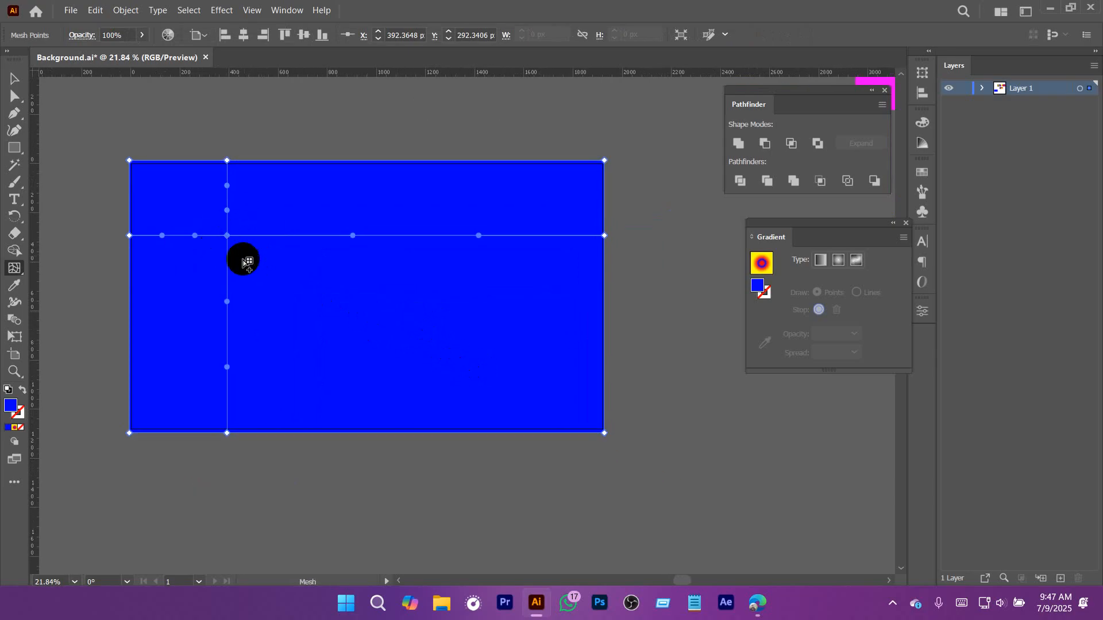
{"action": "left_click", "coordinate": [452, 338]}
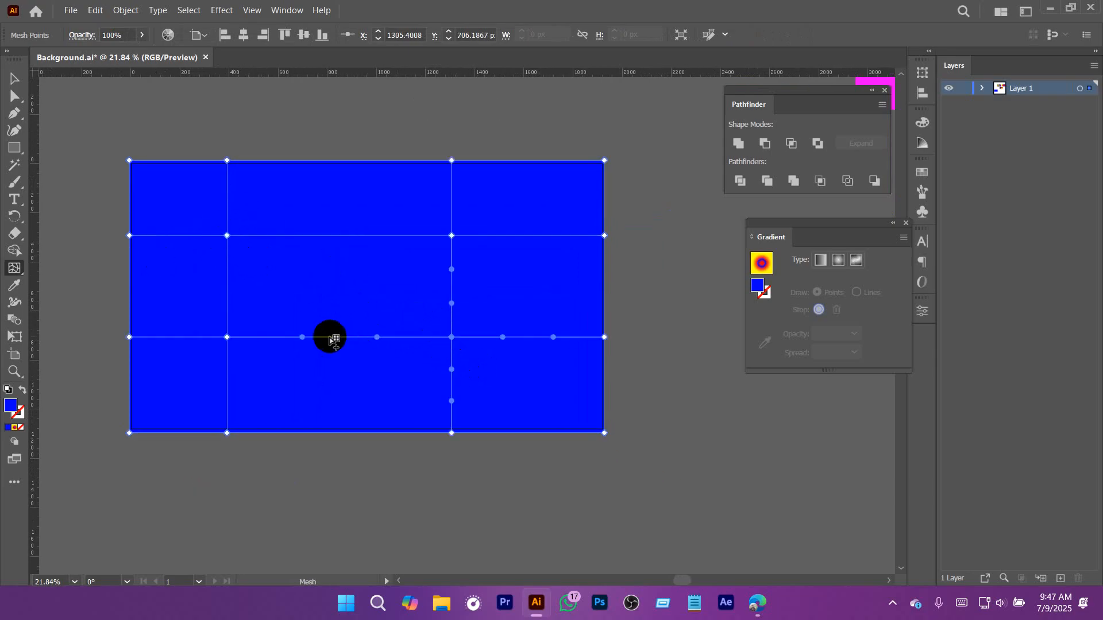
{"action": "left_click", "coordinate": [331, 236]}
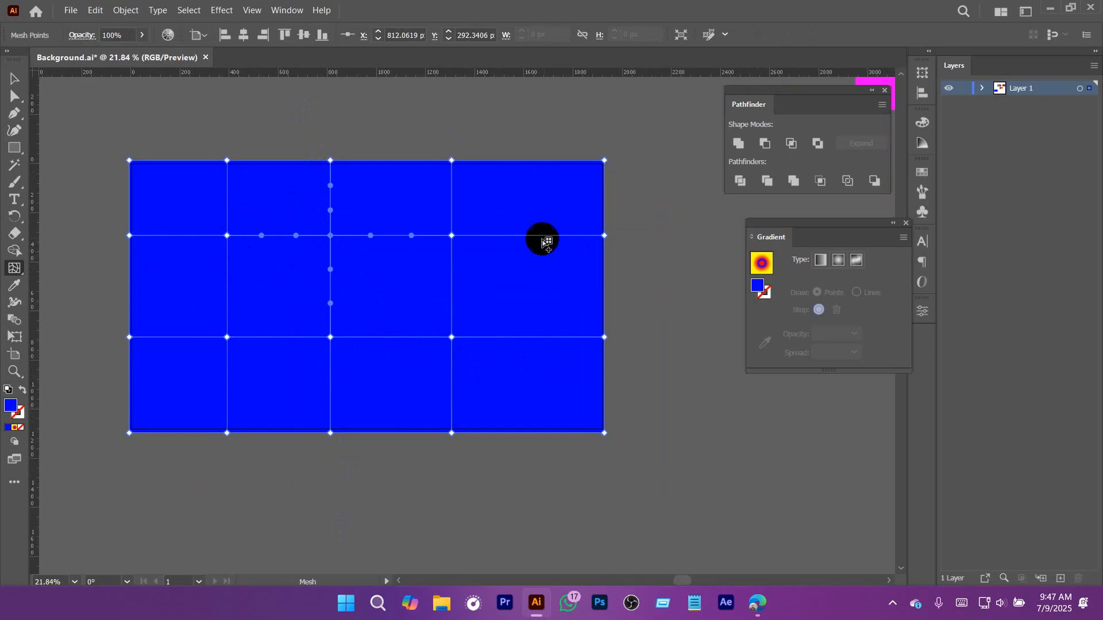
Step: Try adding a mesh point midway on the rightmost inner vertical mesh line and another in the upper-right area
{"action": "left_click", "coordinate": [452, 285]}
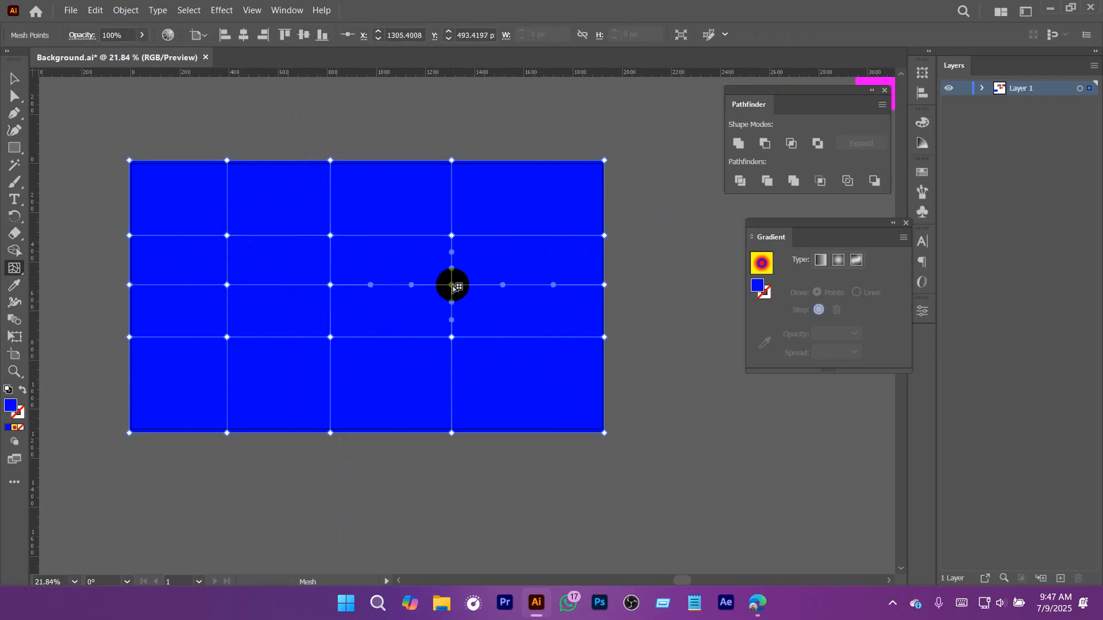
{"action": "left_click", "coordinate": [527, 202]}
{"action": "key", "text": "ctrl+z"}
{"action": "key", "text": "ctrl+z"}
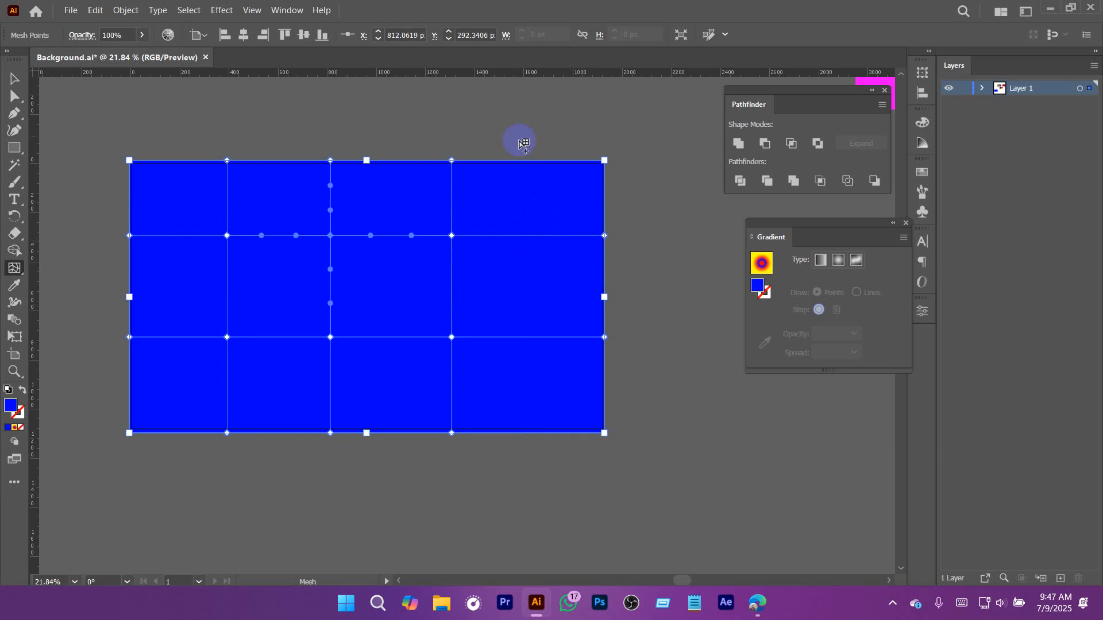
Step: Select the upper-left interior mesh point with the Direct Selection tool and colour it yellow from the swatches
{"action": "key", "text": "a"}
{"action": "left_click", "coordinate": [508, 133]}
{"action": "left_click", "coordinate": [493, 245]}
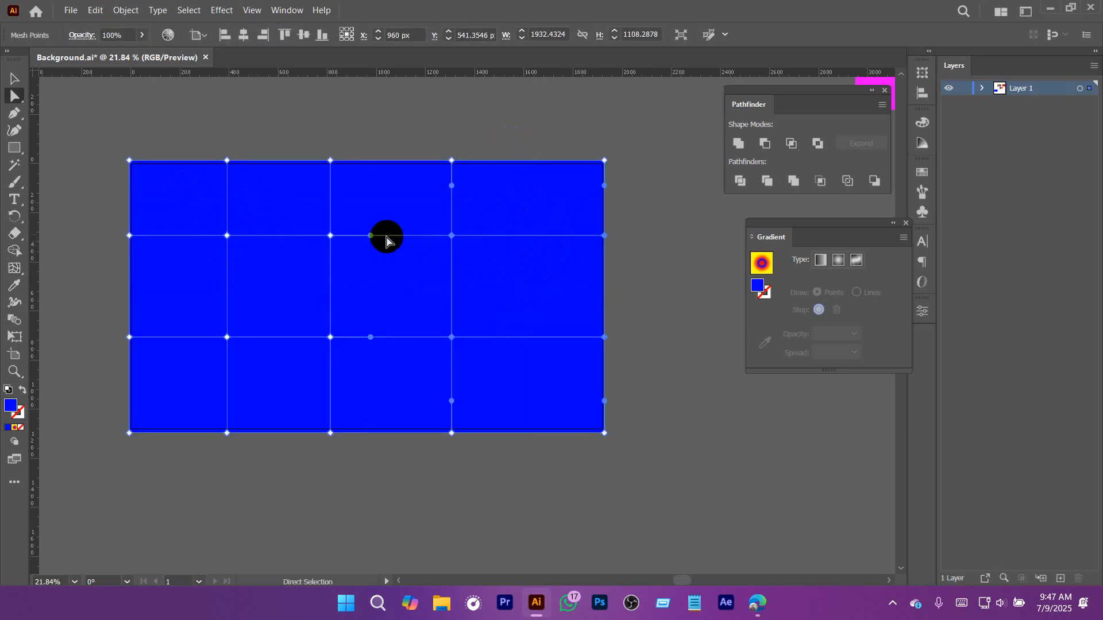
{"action": "left_click", "coordinate": [227, 235]}
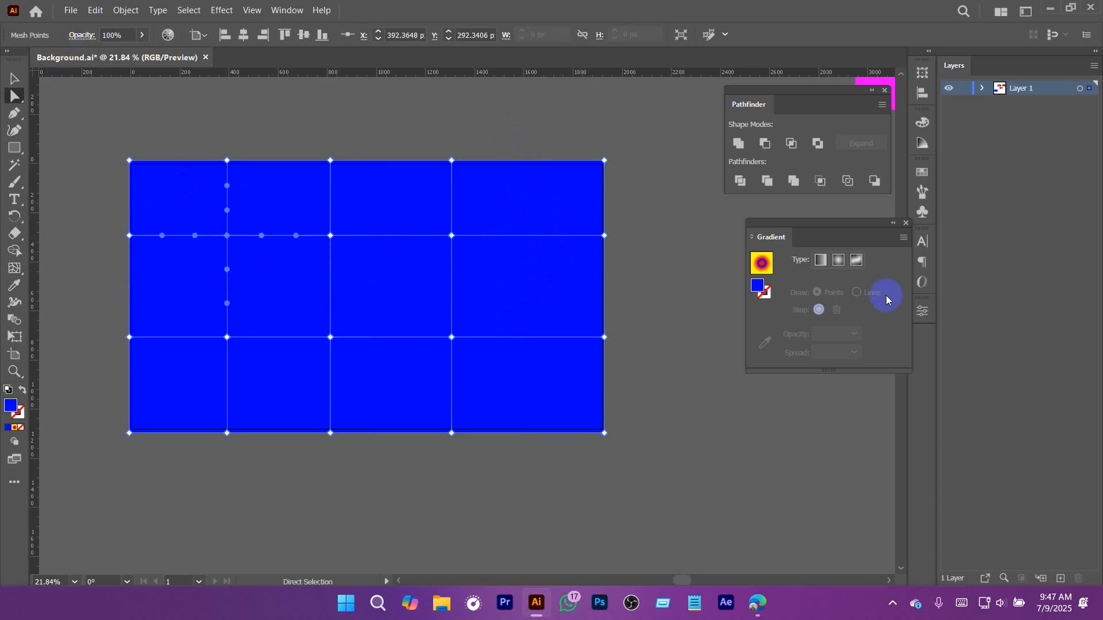
{"action": "left_click", "coordinate": [923, 172]}
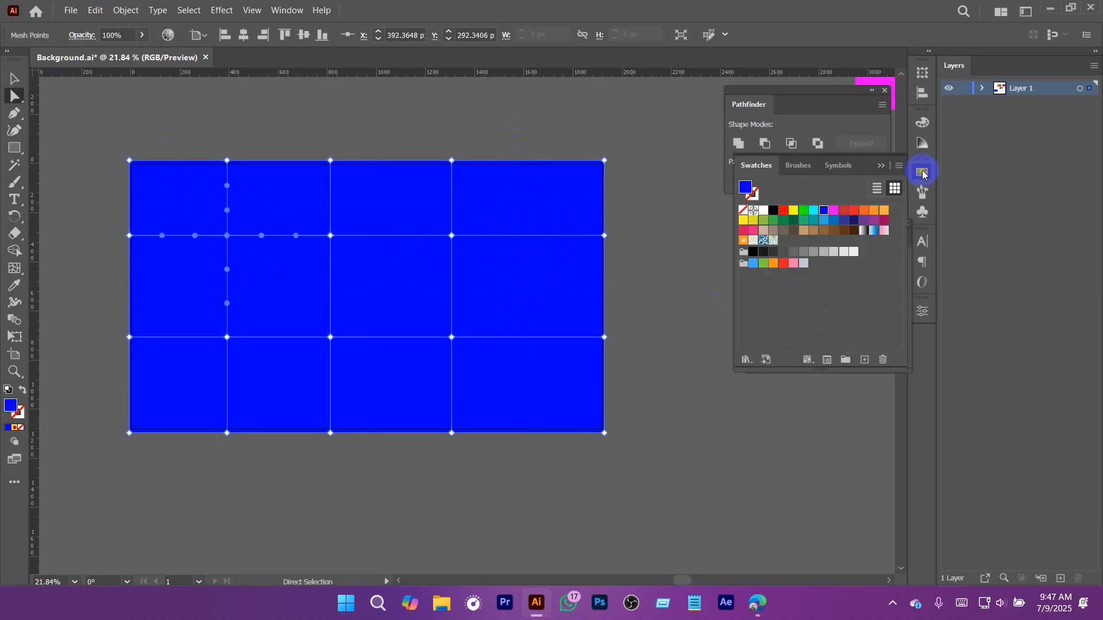
{"action": "left_click", "coordinate": [794, 211]}
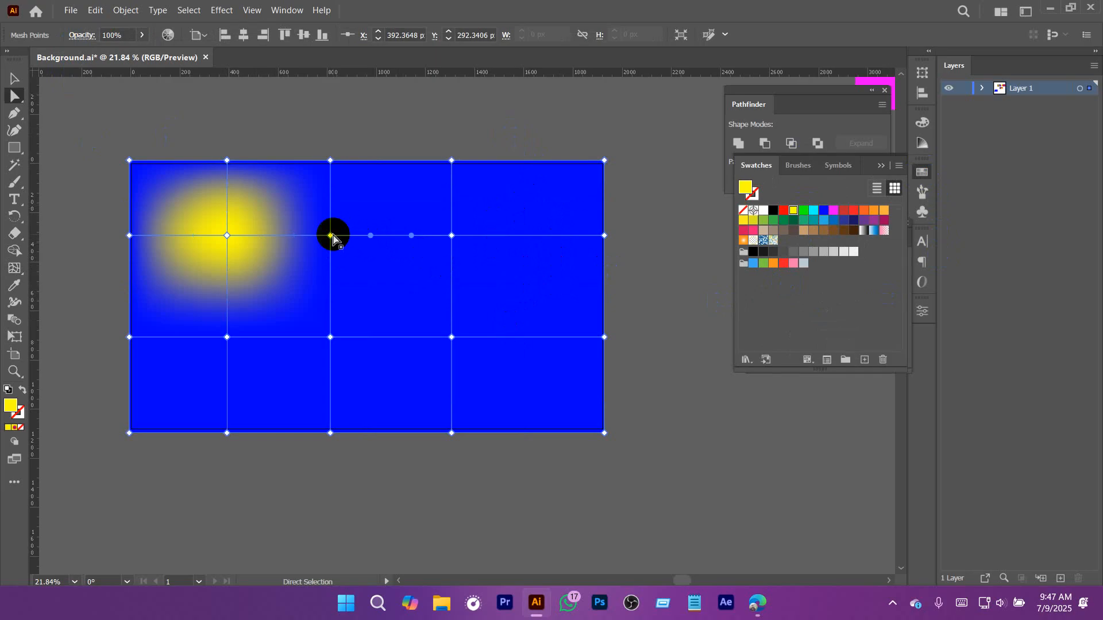
Step: Colour the upper-middle interior mesh point red and the upper-right interior mesh point light blue from the swatches
{"action": "left_click", "coordinate": [331, 236]}
{"action": "left_click", "coordinate": [783, 213]}
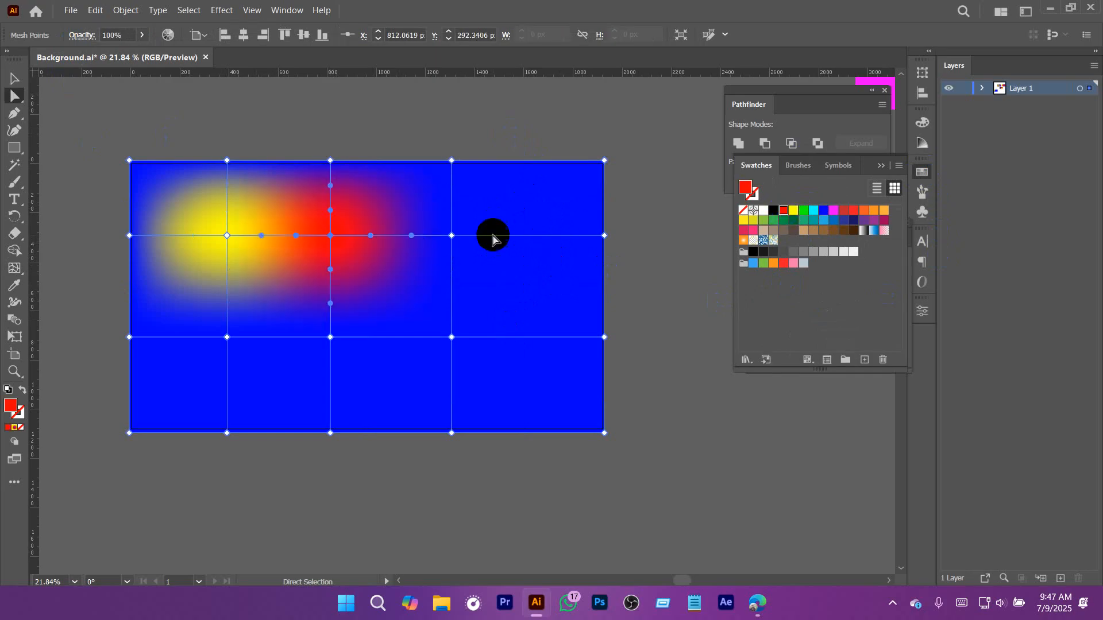
{"action": "left_click", "coordinate": [452, 235]}
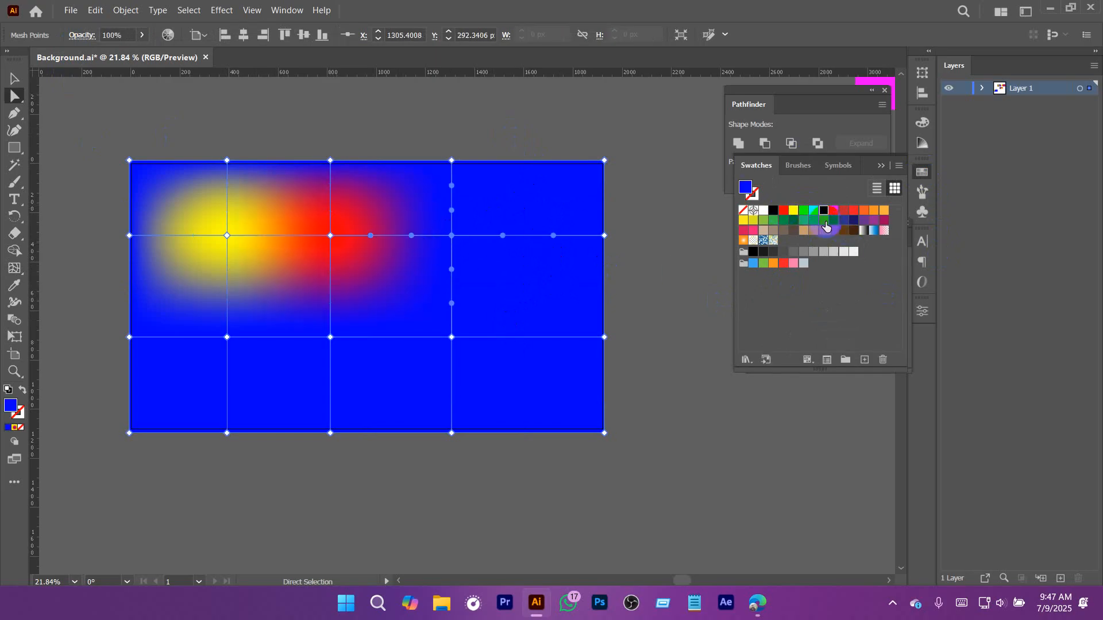
{"action": "left_click", "coordinate": [826, 224]}
Step: Colour the lower-right interior mesh point purple and the lower-middle interior mesh point white
{"action": "left_click", "coordinate": [451, 337]}
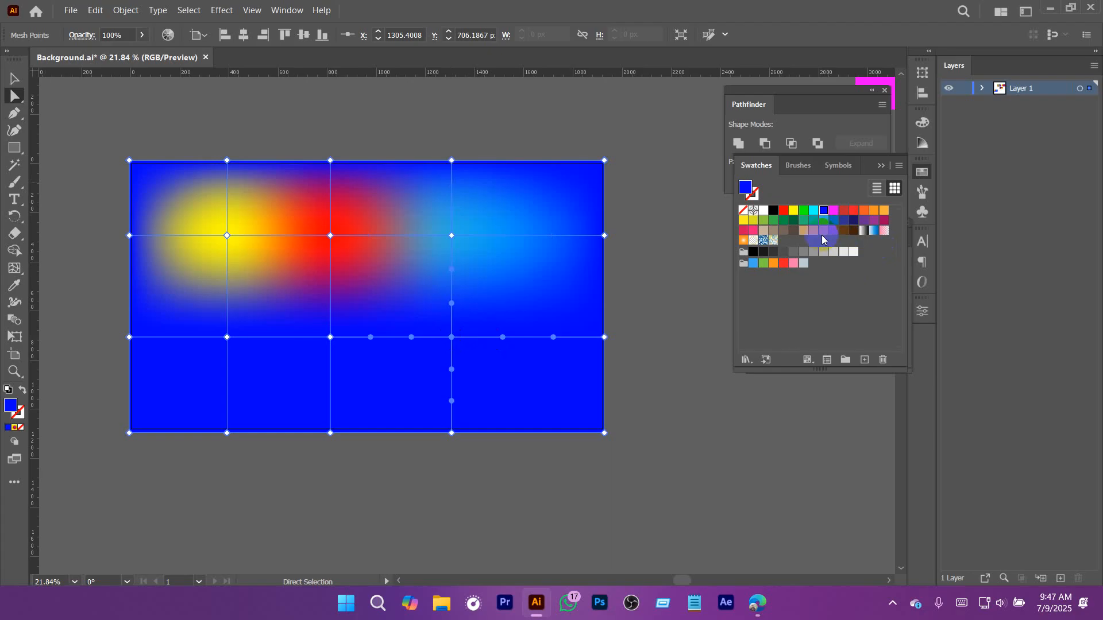
{"action": "left_click", "coordinate": [874, 220]}
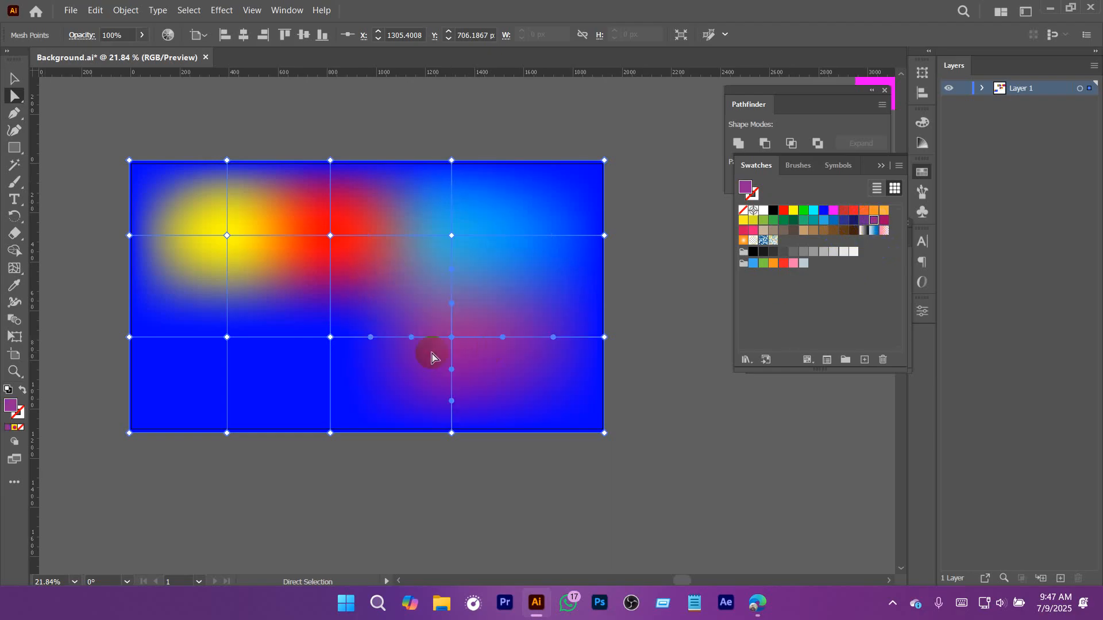
{"action": "left_click", "coordinate": [330, 337]}
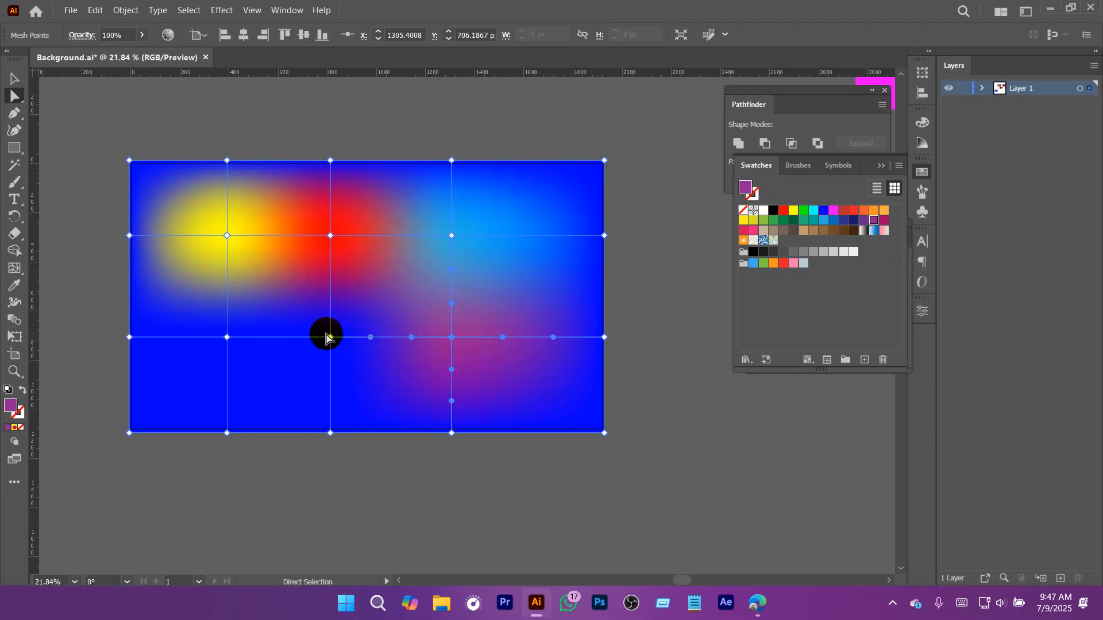
{"action": "left_click", "coordinate": [763, 211]}
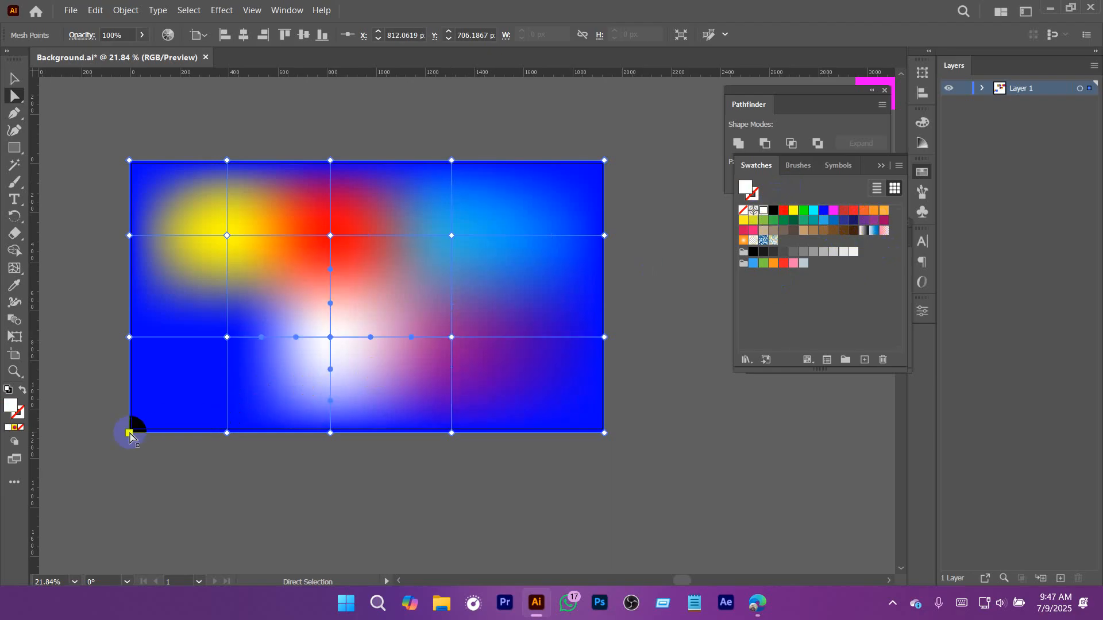
Step: Colour the bottom-left corner mesh point yellow and the lower-left interior mesh point pink
{"action": "left_click_drag", "start_coordinate": [108, 424], "coordinate": [153, 463]}
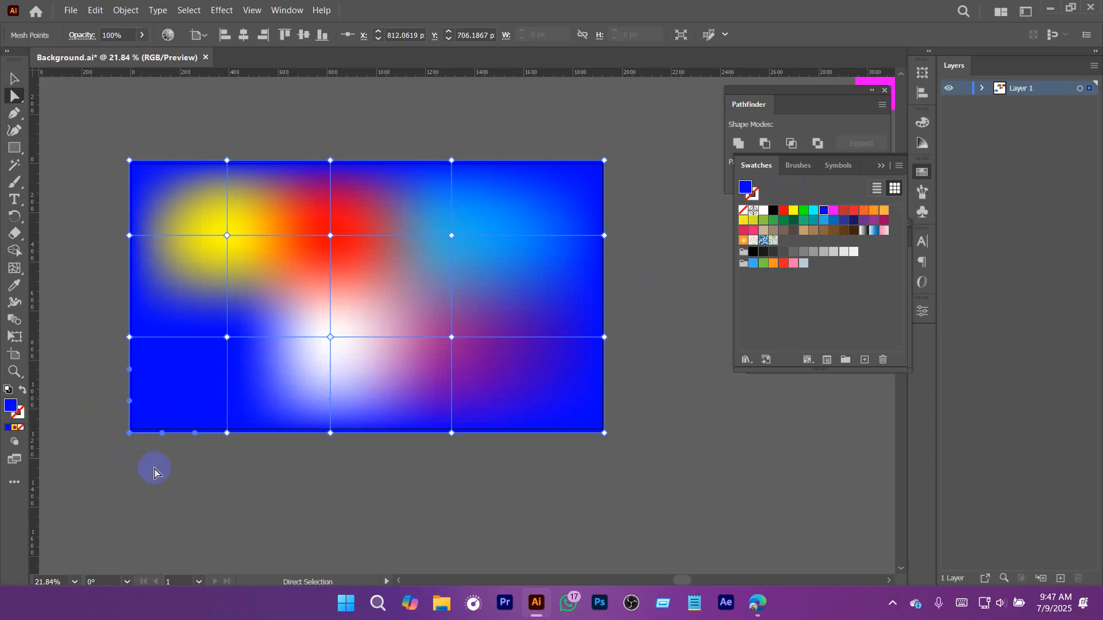
{"action": "left_click", "coordinate": [744, 221]}
{"action": "left_click", "coordinate": [227, 338]}
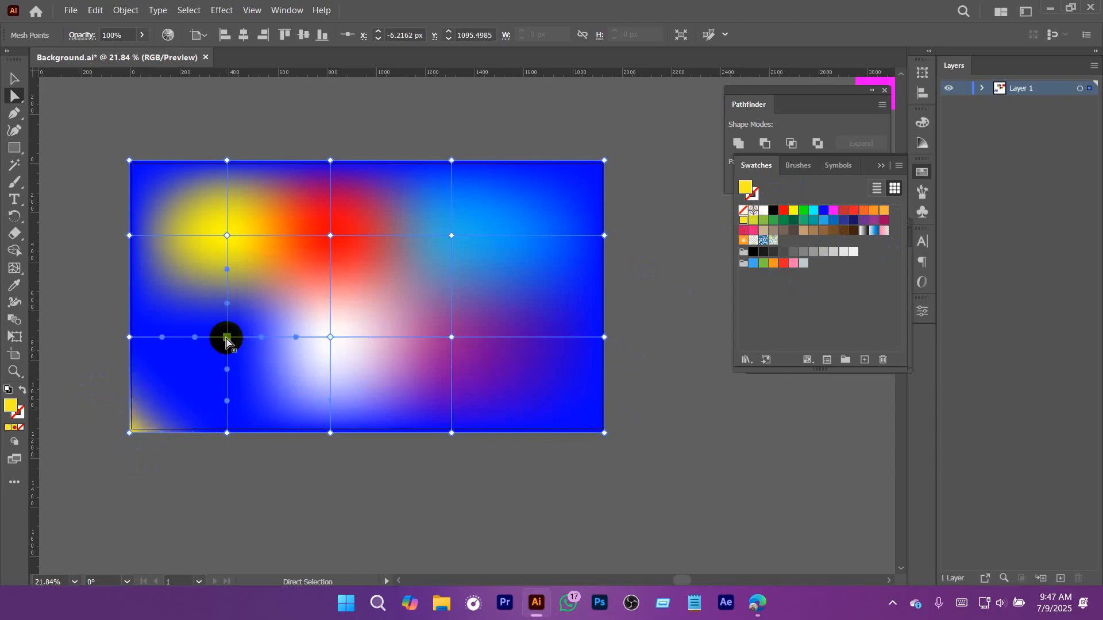
{"action": "left_click", "coordinate": [752, 231]}
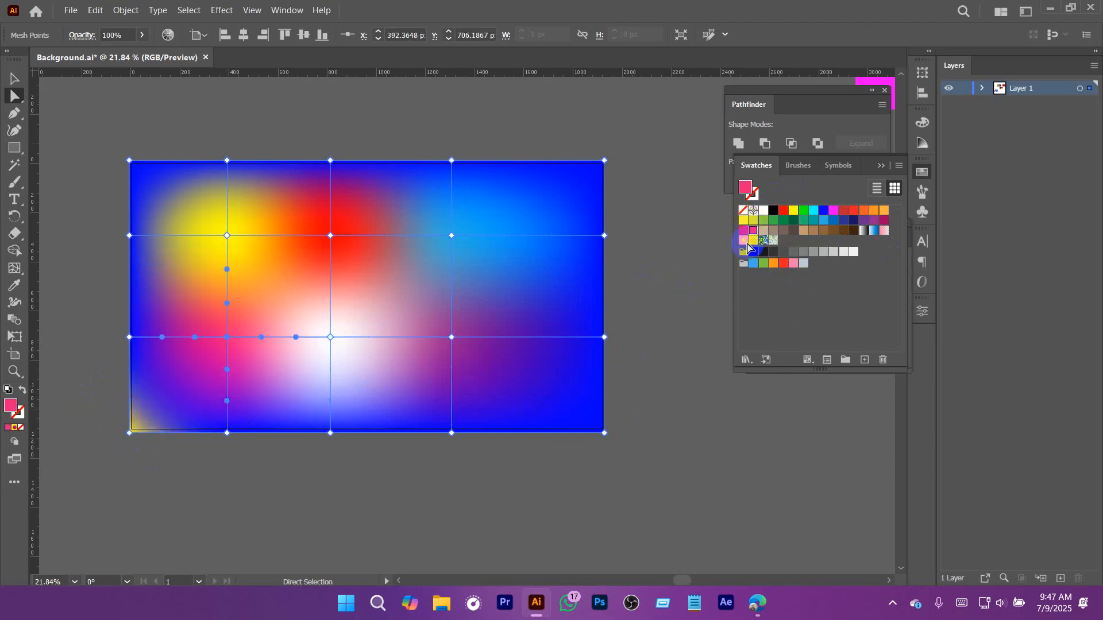
Step: Colour the top-right corner mesh point red, and the lower right-edge point and top-left corner point dark green
{"action": "left_click", "coordinate": [605, 160]}
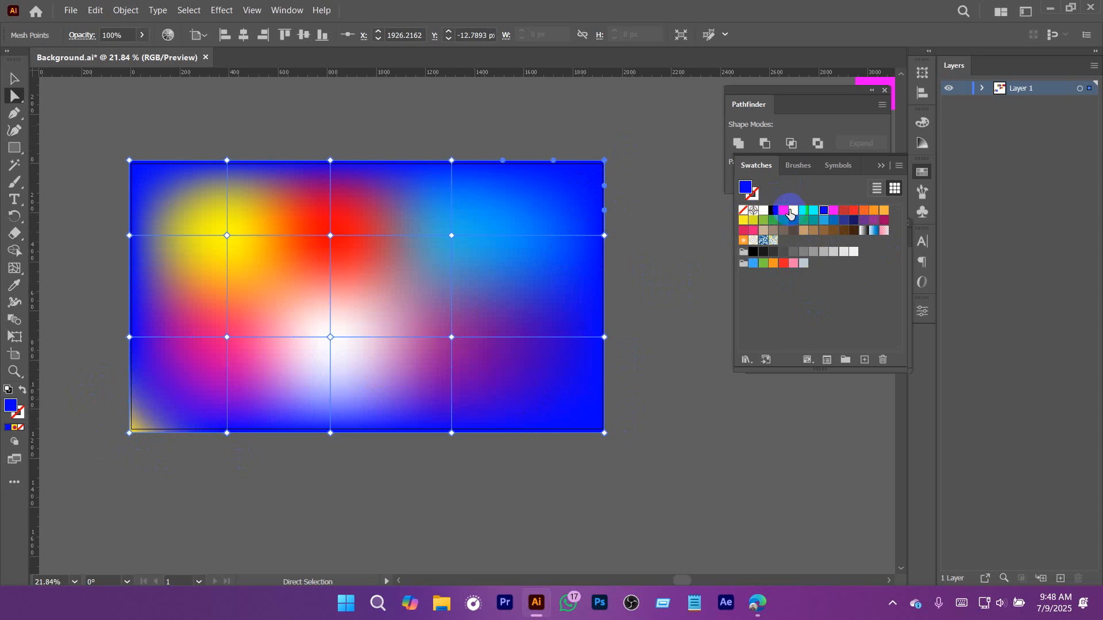
{"action": "left_click", "coordinate": [783, 213]}
{"action": "left_click", "coordinate": [604, 338]}
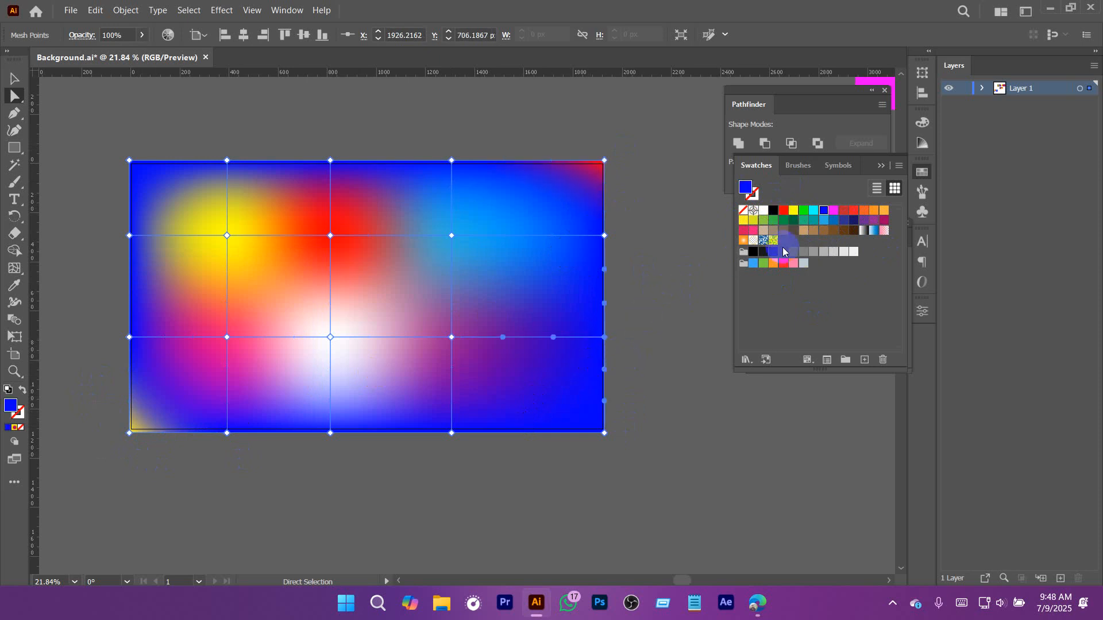
{"action": "left_click", "coordinate": [794, 221]}
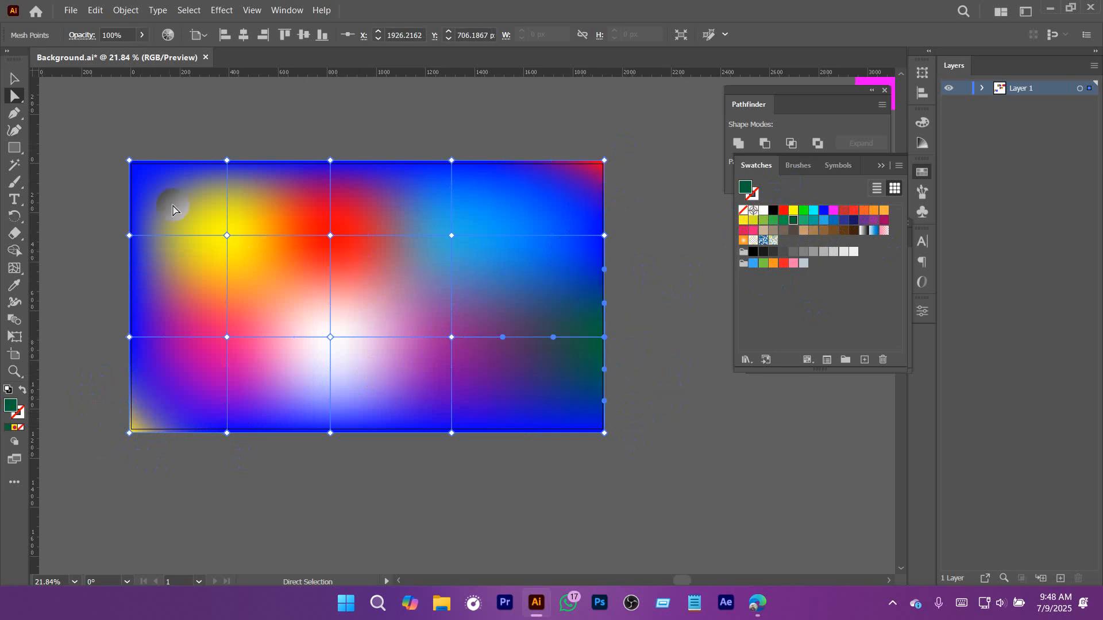
{"action": "left_click", "coordinate": [130, 160]}
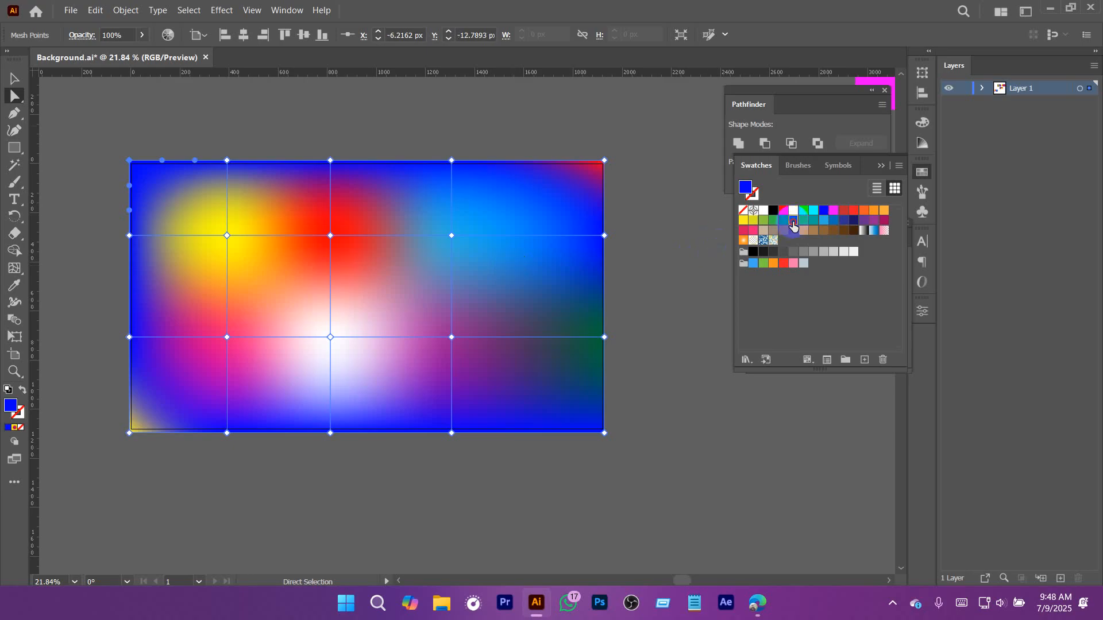
{"action": "left_click", "coordinate": [793, 223]}
Step: Move the light blue interior mesh point up towards the top-right corner, to about (1679, 187) px
{"action": "left_click", "coordinate": [638, 255]}
{"action": "left_click", "coordinate": [406, 270]}
{"action": "key", "text": "space"}
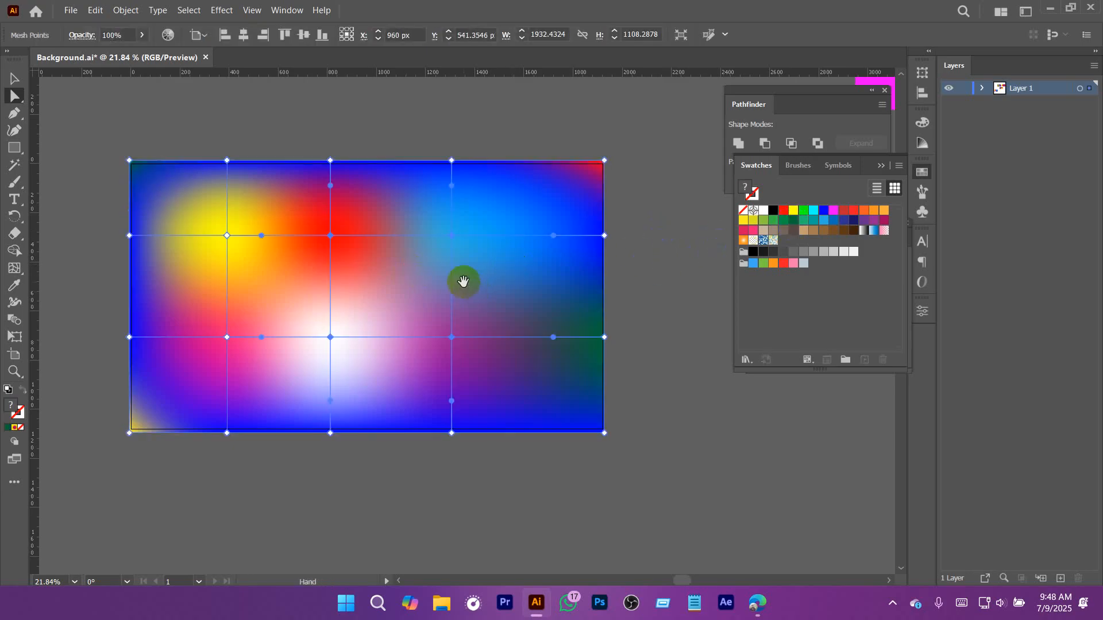
{"action": "left_click_drag", "start_coordinate": [406, 291], "coordinate": [397, 295]}
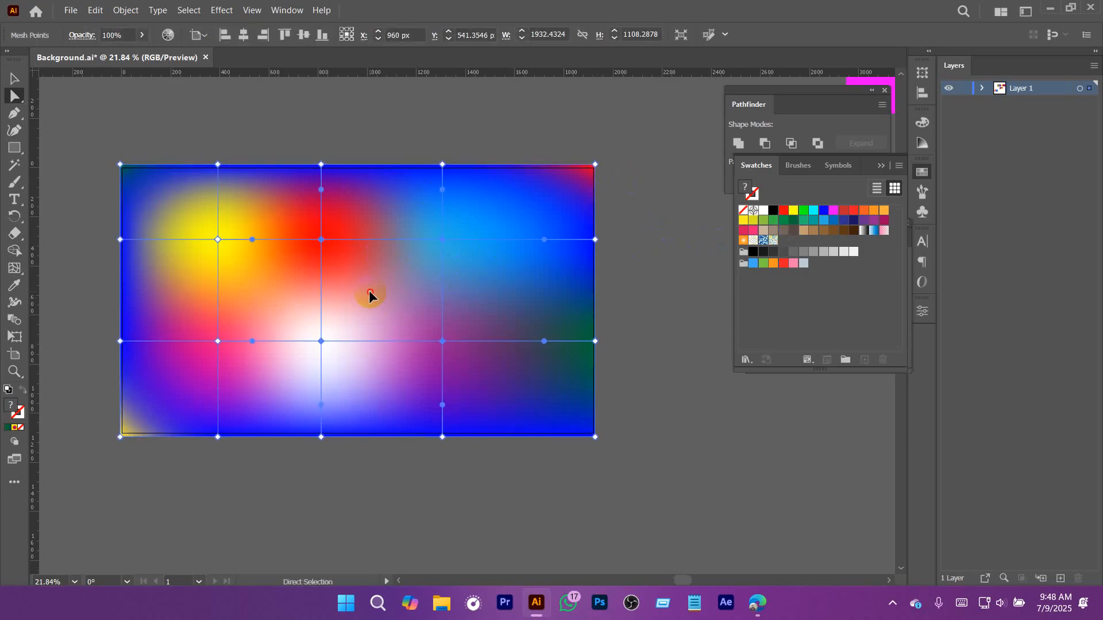
{"action": "left_click_drag", "start_coordinate": [442, 240], "coordinate": [533, 213]}
{"action": "left_click", "coordinate": [332, 241]}
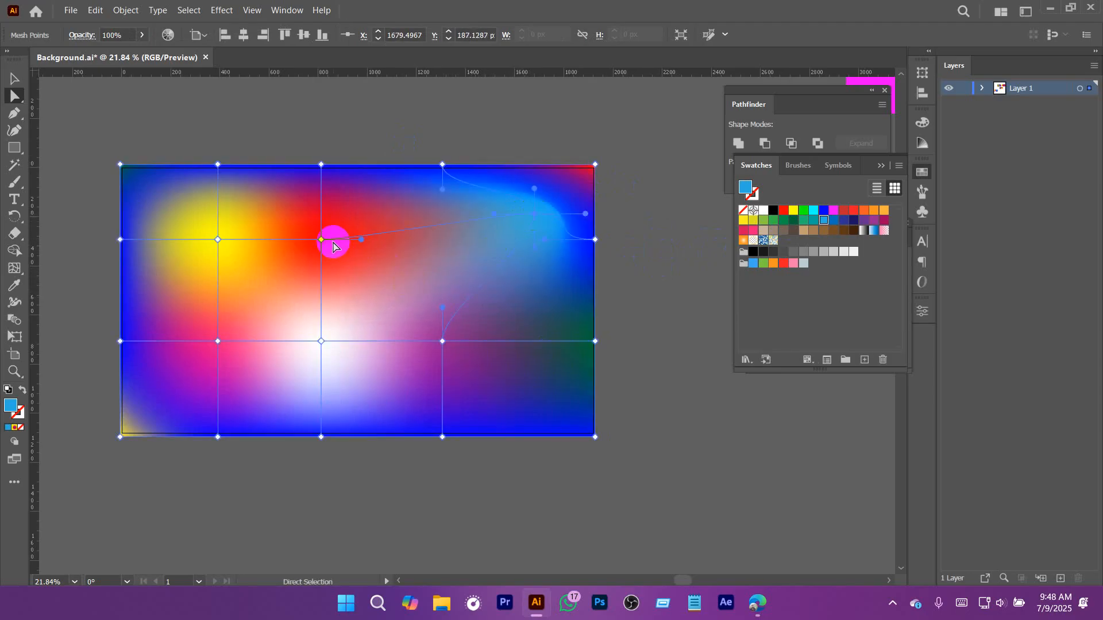
Step: Move the yellow mesh point to about (281, 409) px, the pink one to (221, 814) px and the white one to (632, 503) px
{"action": "left_click", "coordinate": [222, 240]}
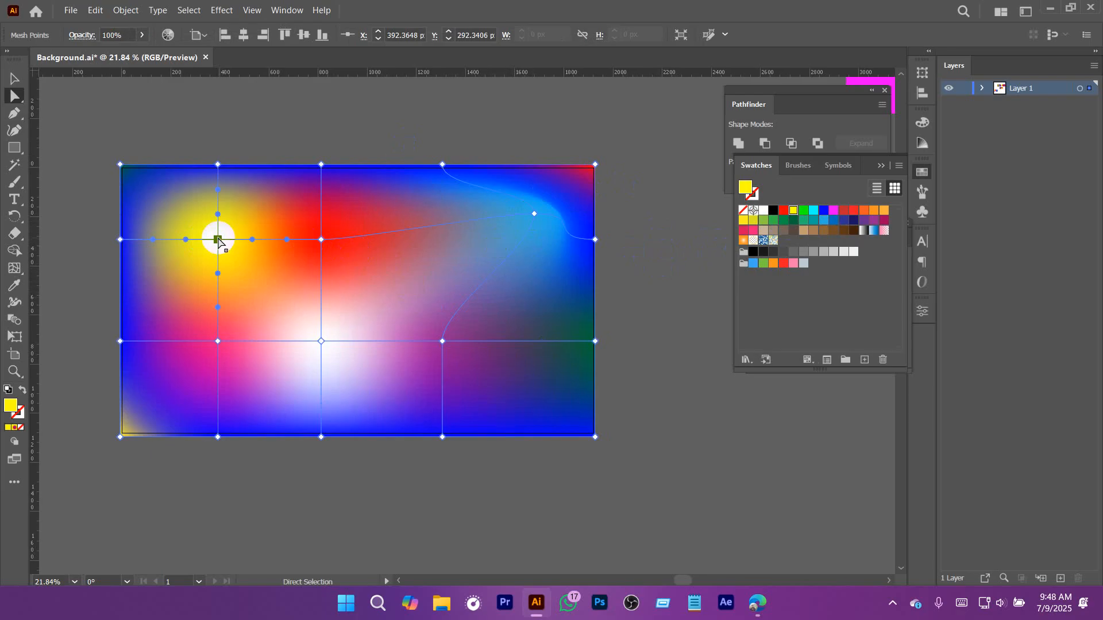
{"action": "left_click_drag", "start_coordinate": [218, 241], "coordinate": [192, 270]}
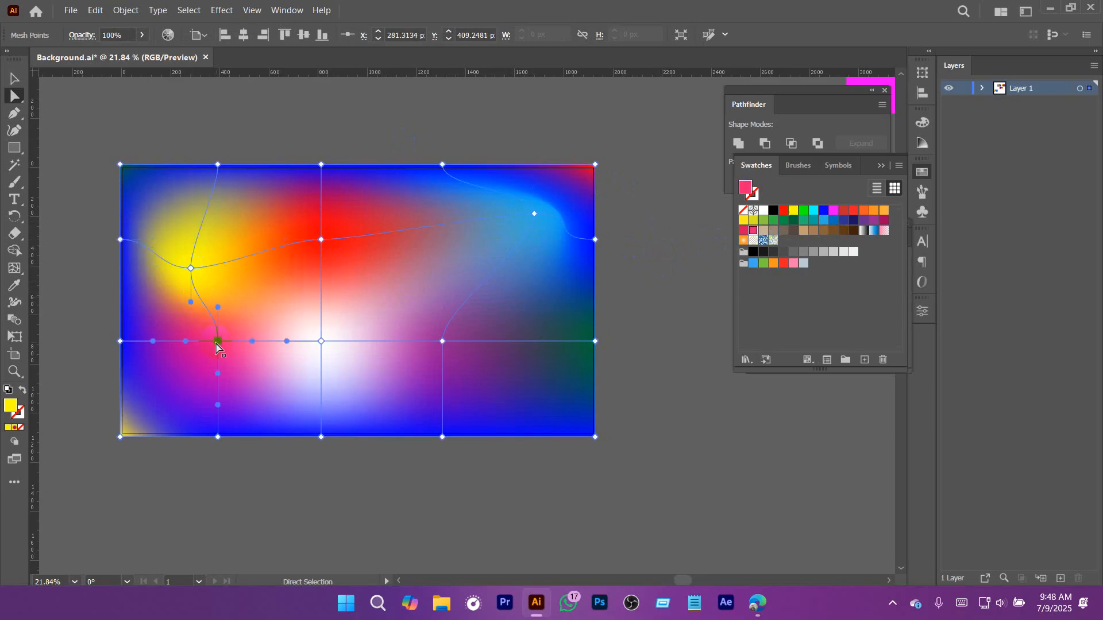
{"action": "left_click_drag", "start_coordinate": [216, 344], "coordinate": [176, 371]}
{"action": "left_click", "coordinate": [322, 343]}
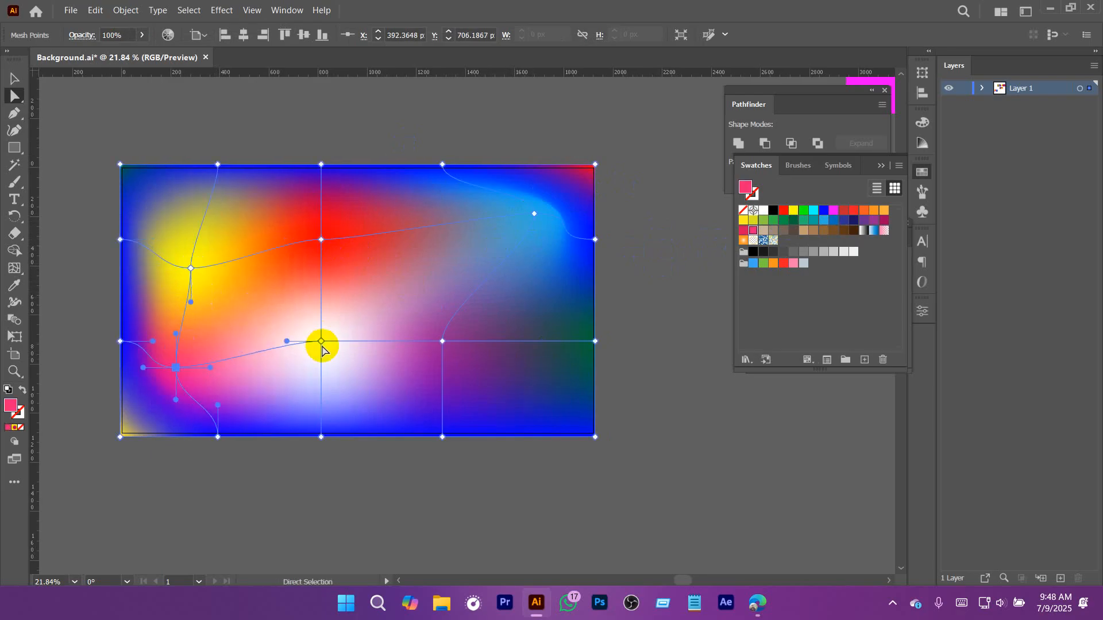
{"action": "left_click_drag", "start_coordinate": [318, 343], "coordinate": [278, 291]}
Step: Move the red mesh point to about (1051, 264) px and stretch its upper handle to the top edge, nudging the white point slightly down
{"action": "left_click", "coordinate": [321, 239]}
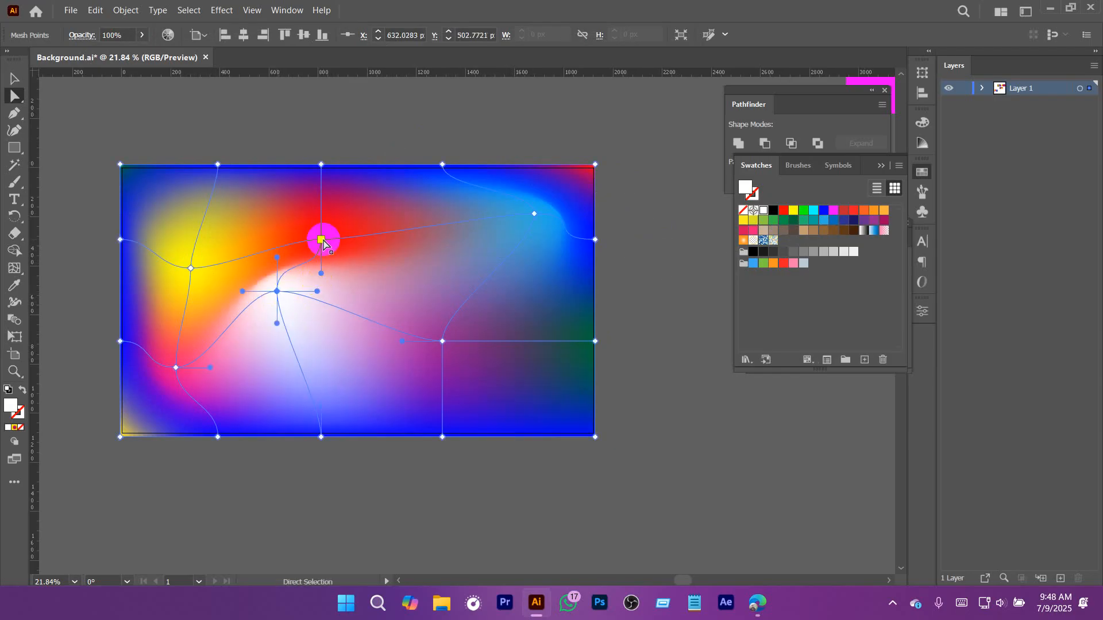
{"action": "left_click", "coordinate": [319, 237]}
{"action": "left_click", "coordinate": [321, 239]}
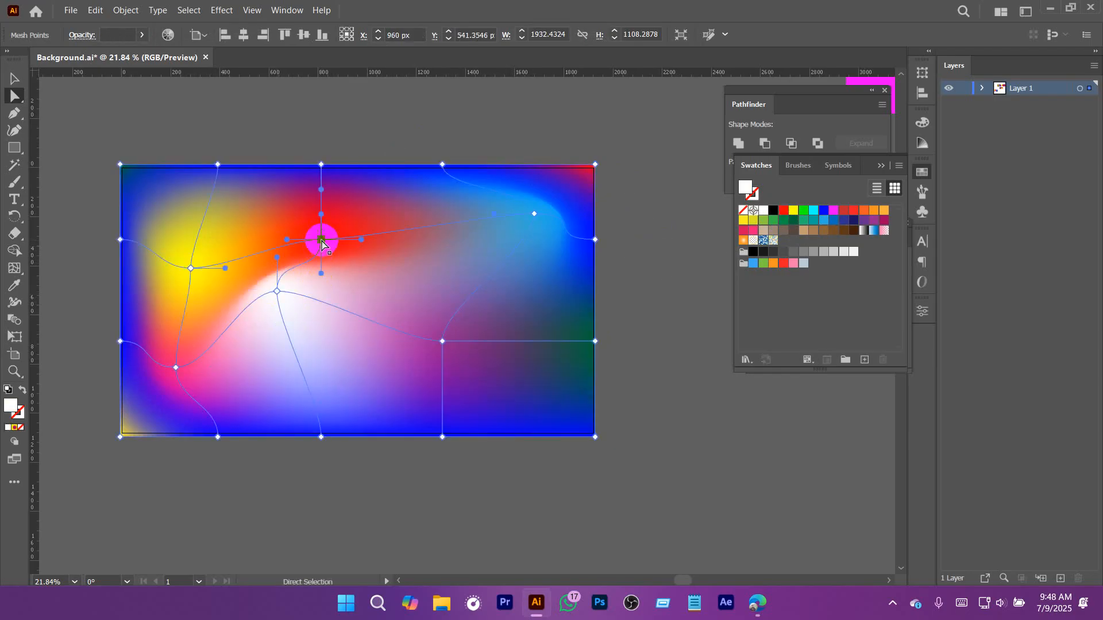
{"action": "left_click_drag", "start_coordinate": [321, 241], "coordinate": [344, 258]}
{"action": "left_click_drag", "start_coordinate": [276, 294], "coordinate": [275, 304]}
{"action": "left_click", "coordinate": [378, 231]}
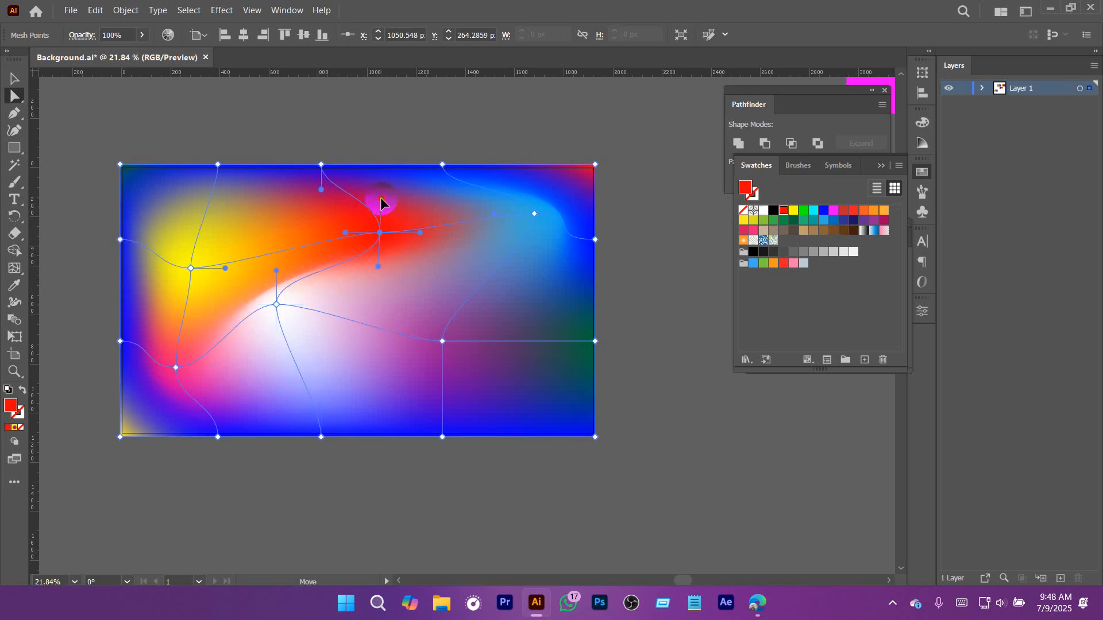
{"action": "left_click_drag", "start_coordinate": [381, 203], "coordinate": [385, 166]}
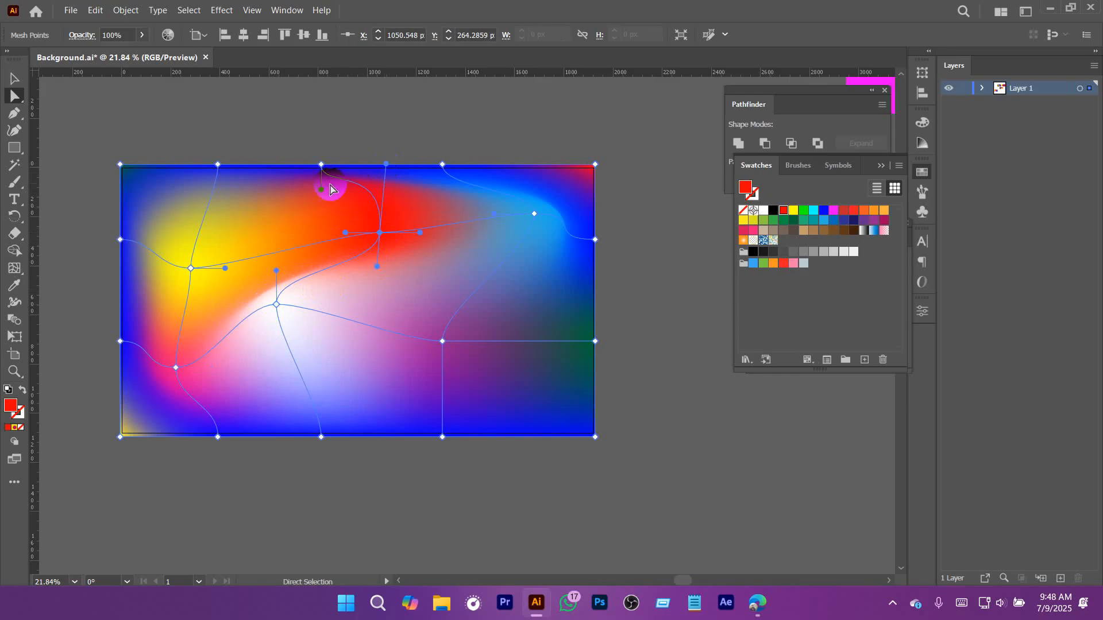
Step: Colour the second and third top-edge mesh points red and the third and fourth bottom-edge mesh points white
{"action": "left_click", "coordinate": [346, 168]}
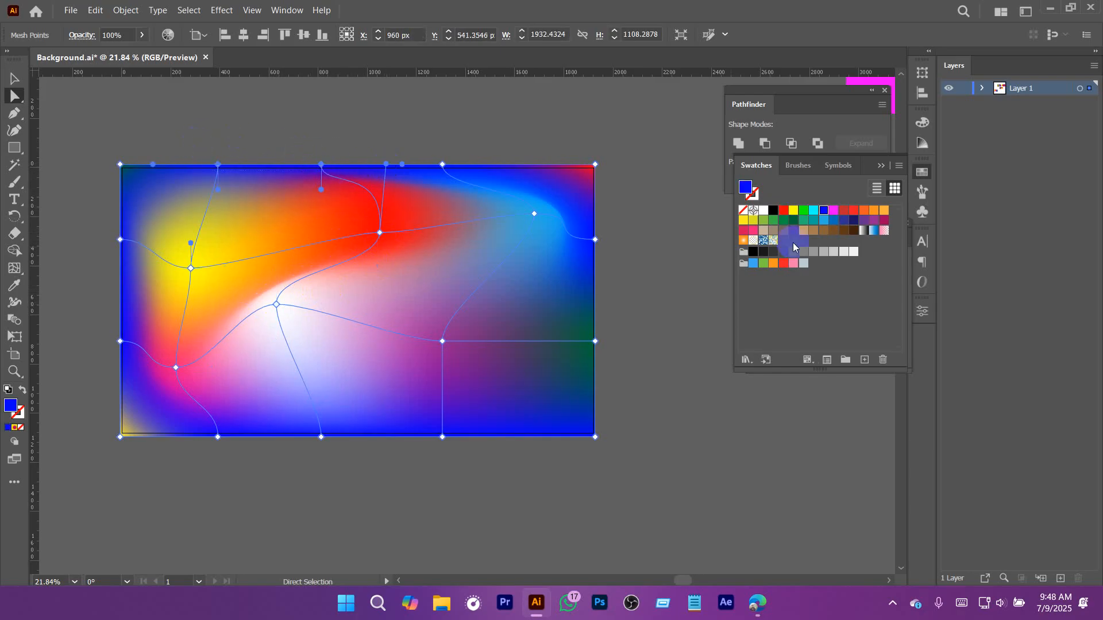
{"action": "left_click_drag", "start_coordinate": [315, 123], "coordinate": [377, 285]}
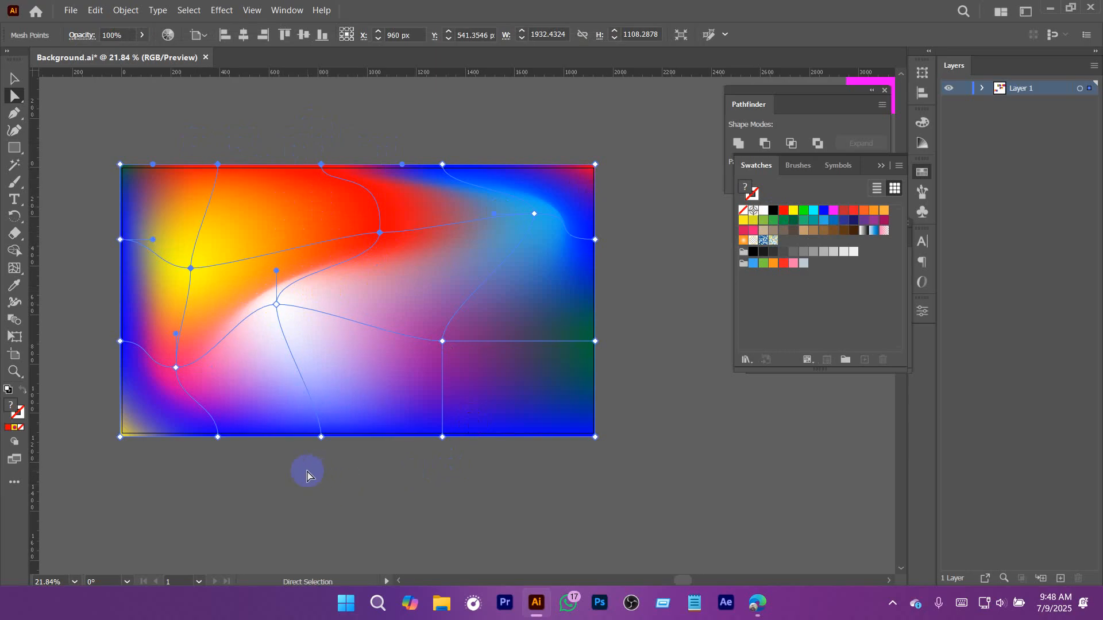
{"action": "left_click", "coordinate": [443, 435]}
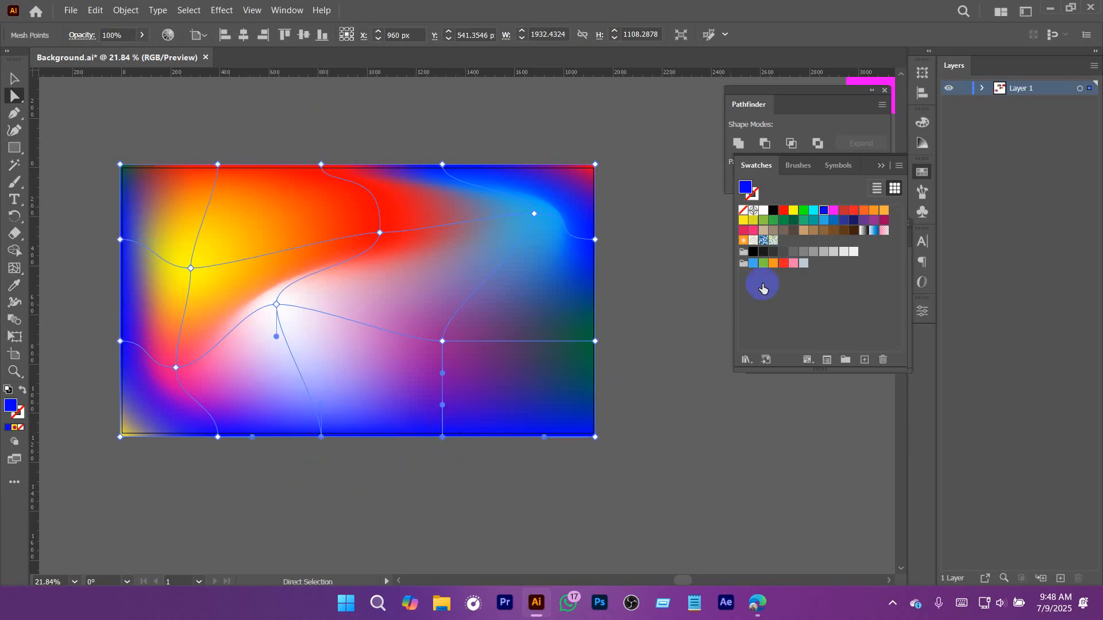
{"action": "left_click", "coordinate": [762, 211]}
{"action": "left_click", "coordinate": [418, 488]}
Step: Move the purple mesh point to about (1273, 823) px and lengthen the pink mesh point's lower handle down to the bottom edge
{"action": "left_click", "coordinate": [443, 341]}
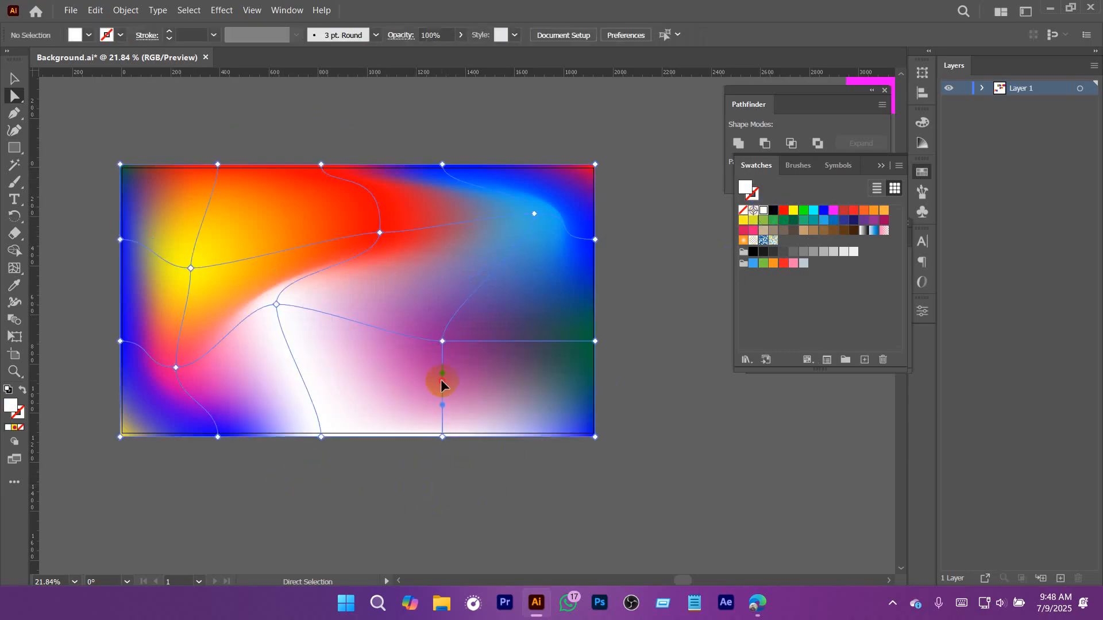
{"action": "key", "text": "ctrl+h"}
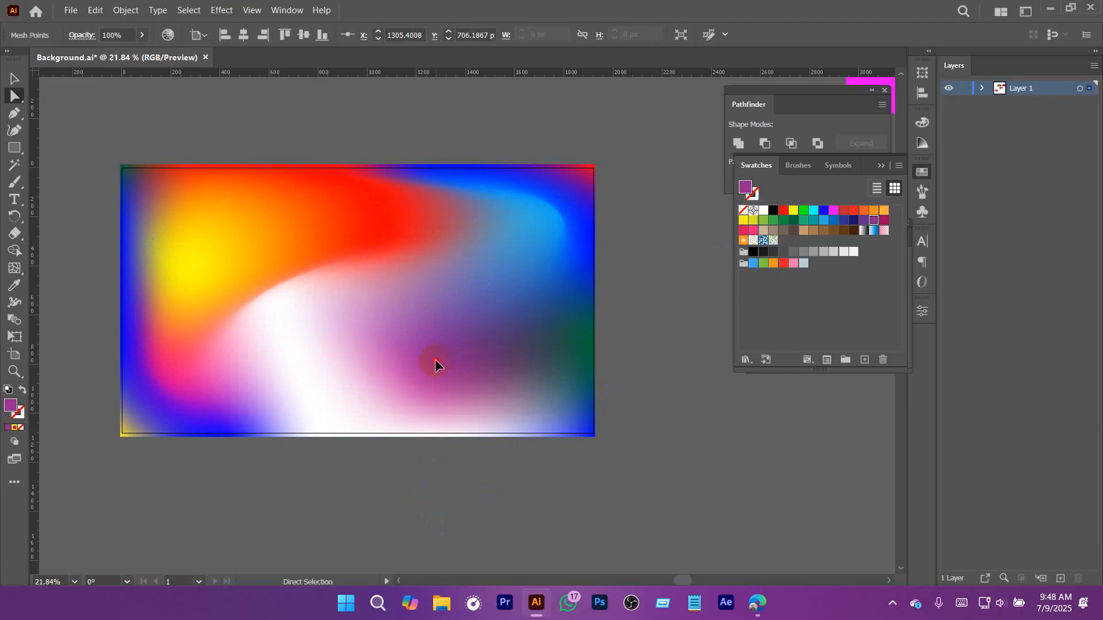
{"action": "key", "text": "ctrl+h"}
{"action": "left_click", "coordinate": [176, 367]}
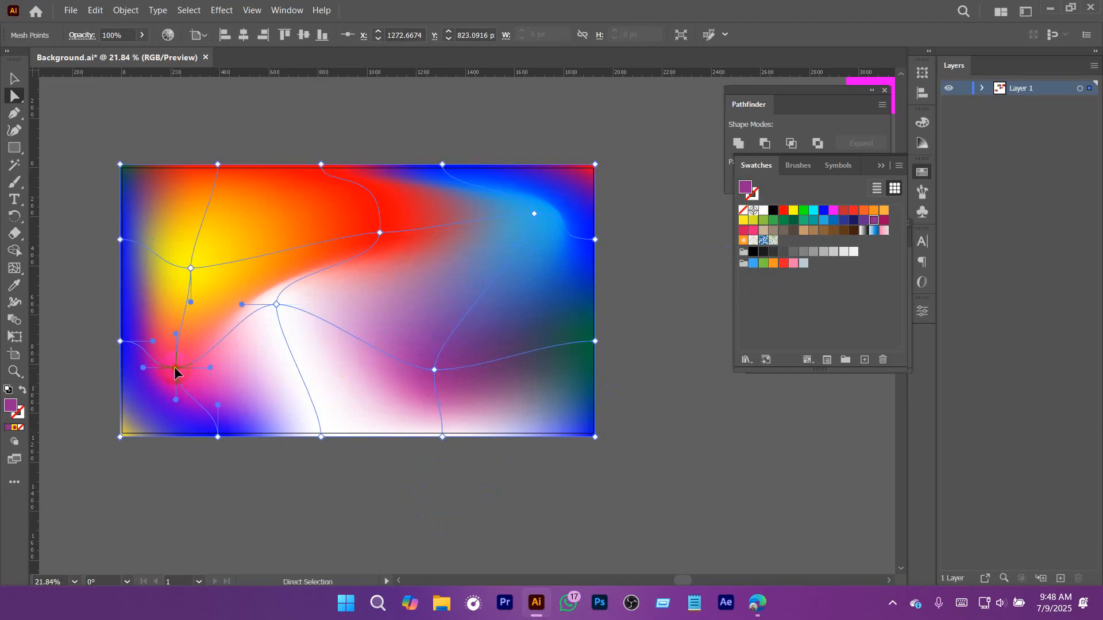
{"action": "left_click_drag", "start_coordinate": [176, 402], "coordinate": [169, 433]}
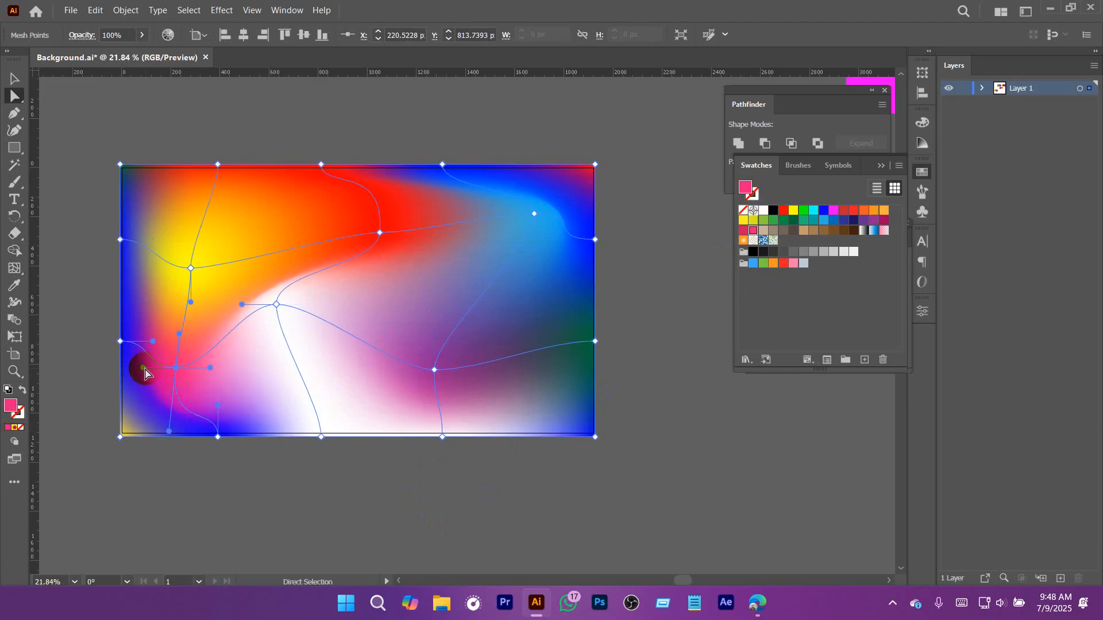
Step: Colour the lower mesh point on the rectangle's left edge white and deselect the mesh
{"action": "left_click", "coordinate": [112, 332]}
{"action": "left_click", "coordinate": [127, 357]}
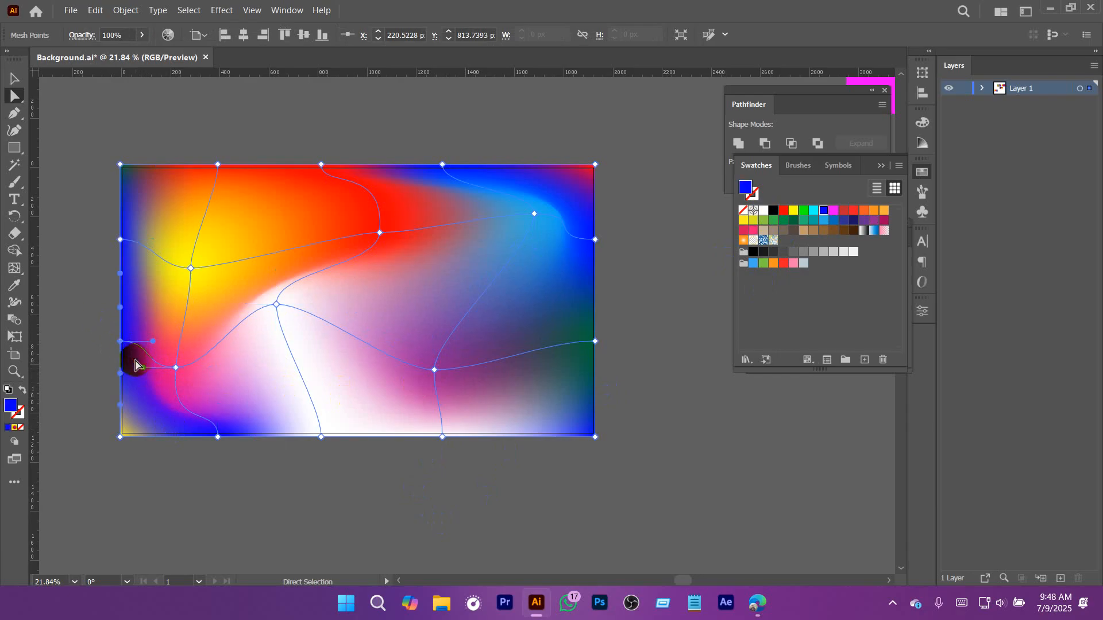
{"action": "left_click", "coordinate": [757, 219]}
{"action": "left_click", "coordinate": [543, 488]}
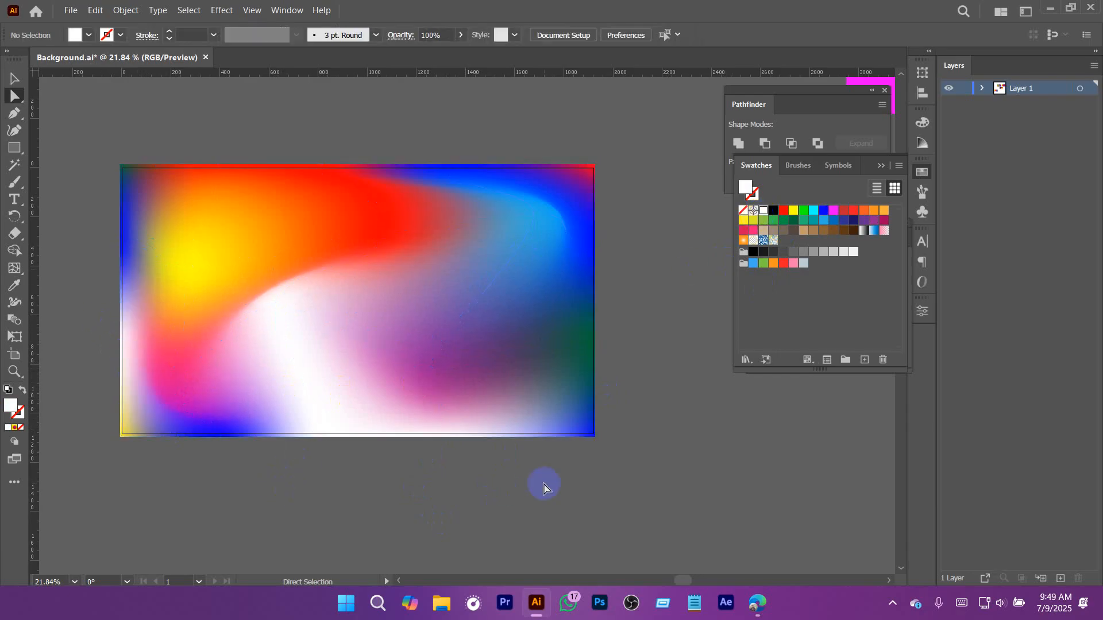
Step: Examine the finished mesh gradient up close, first with the whole mesh selected and again with it deselected
{"action": "key", "text": "v"}
{"action": "left_click", "coordinate": [460, 337]}
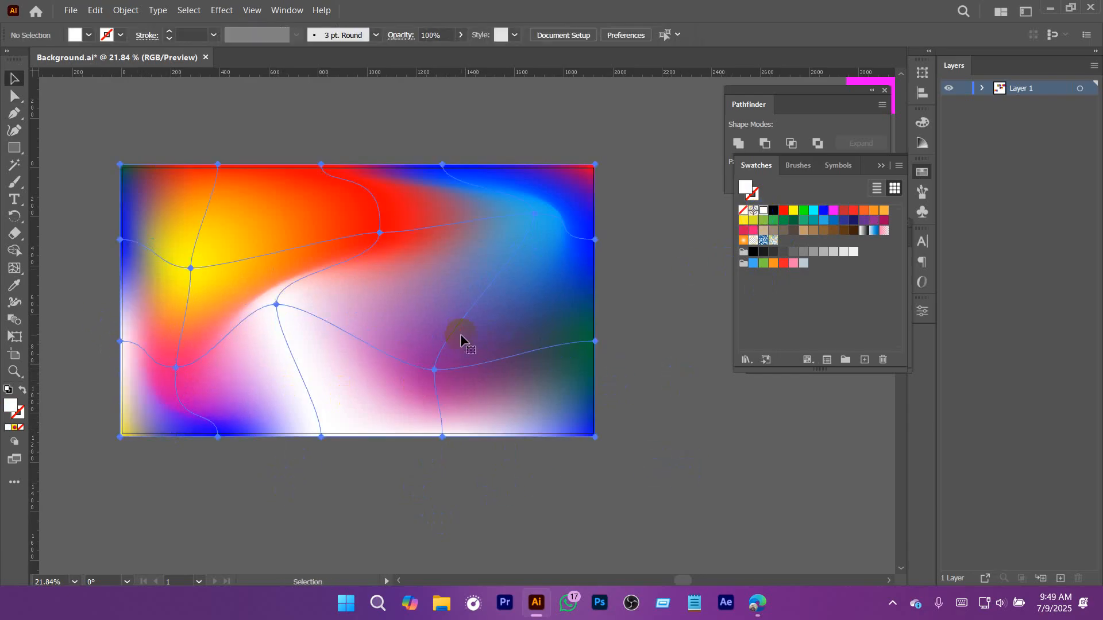
{"action": "left_click", "coordinate": [484, 343]}
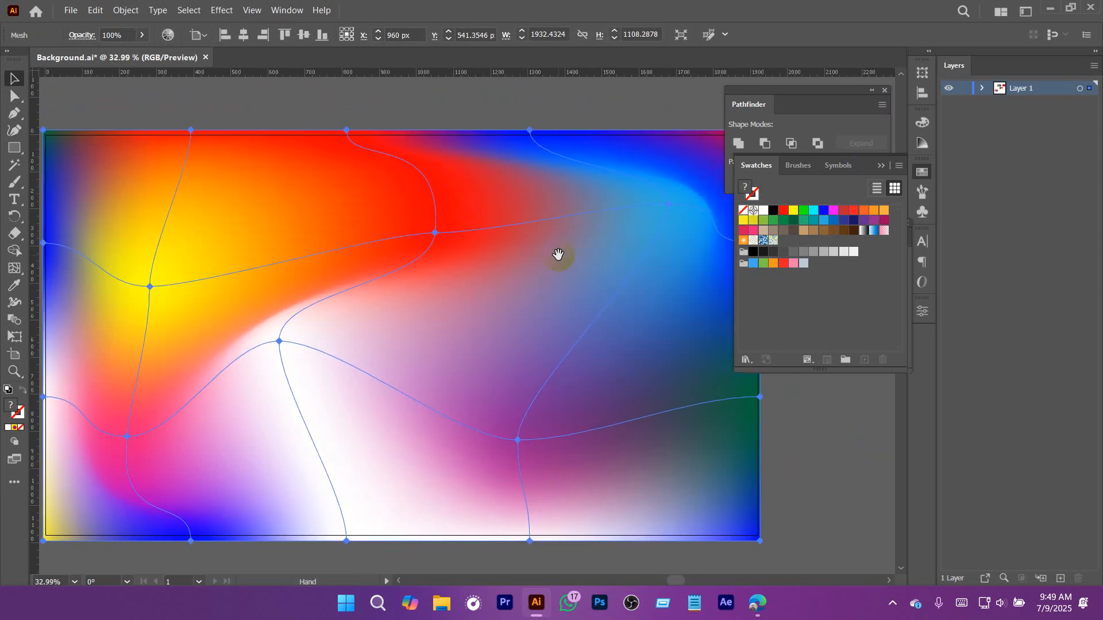
{"action": "left_click", "coordinate": [467, 111]}
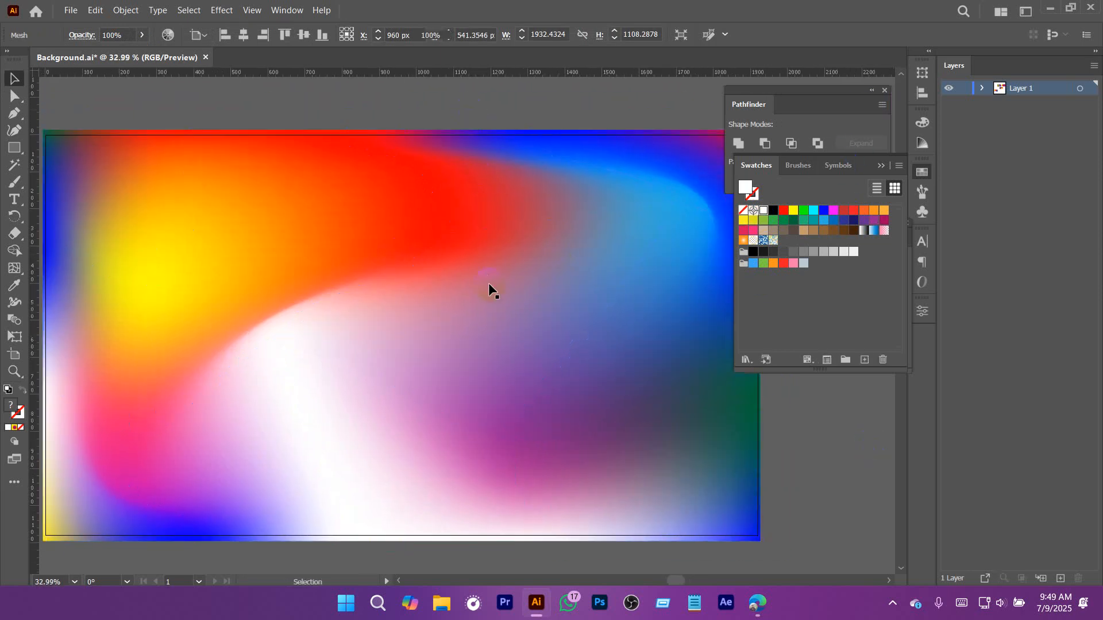
Step: Lengthen and tilt the central white mesh point's left and upper handles, and shift the point slightly downward
{"action": "left_click", "coordinate": [498, 359], "text": "alt"}
{"action": "key", "text": "a"}
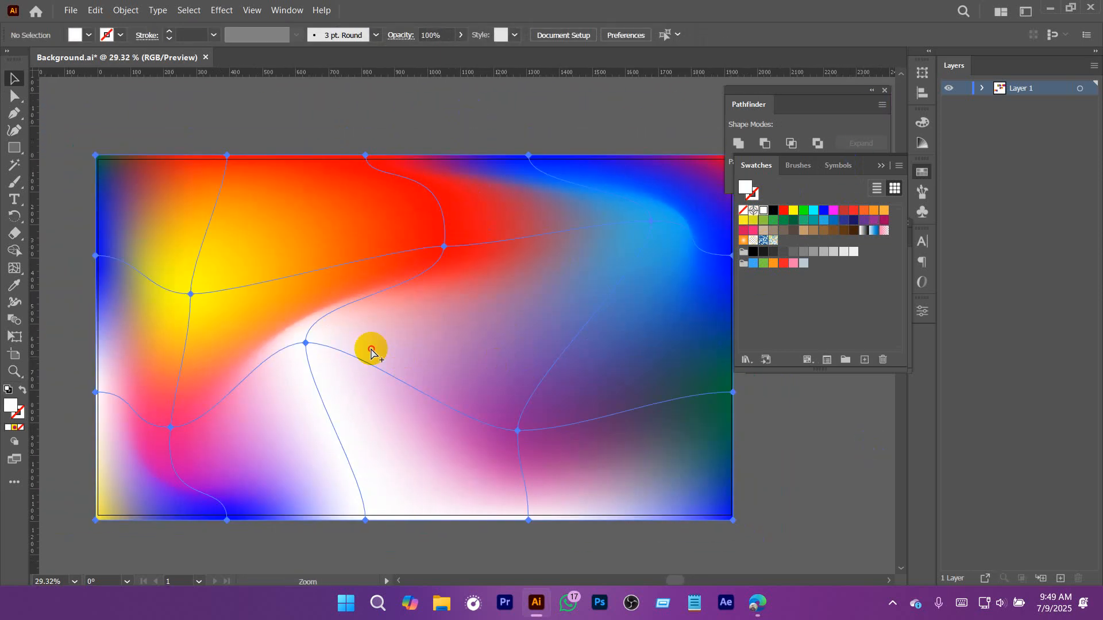
{"action": "left_click", "coordinate": [305, 343]}
{"action": "left_click", "coordinate": [259, 343]}
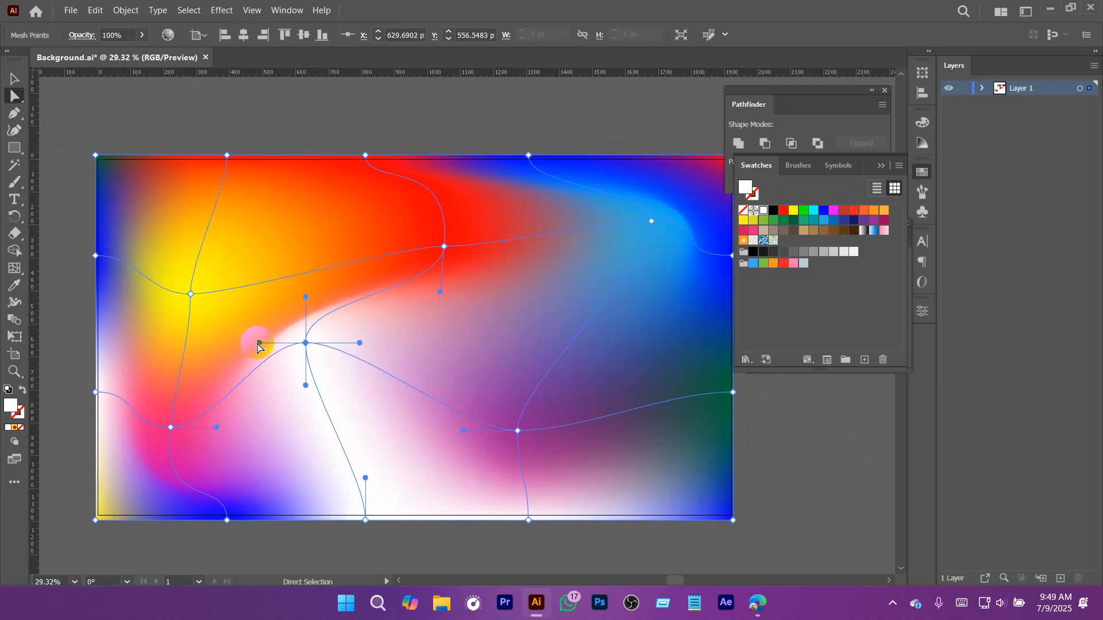
{"action": "left_click_drag", "start_coordinate": [259, 343], "coordinate": [239, 352]}
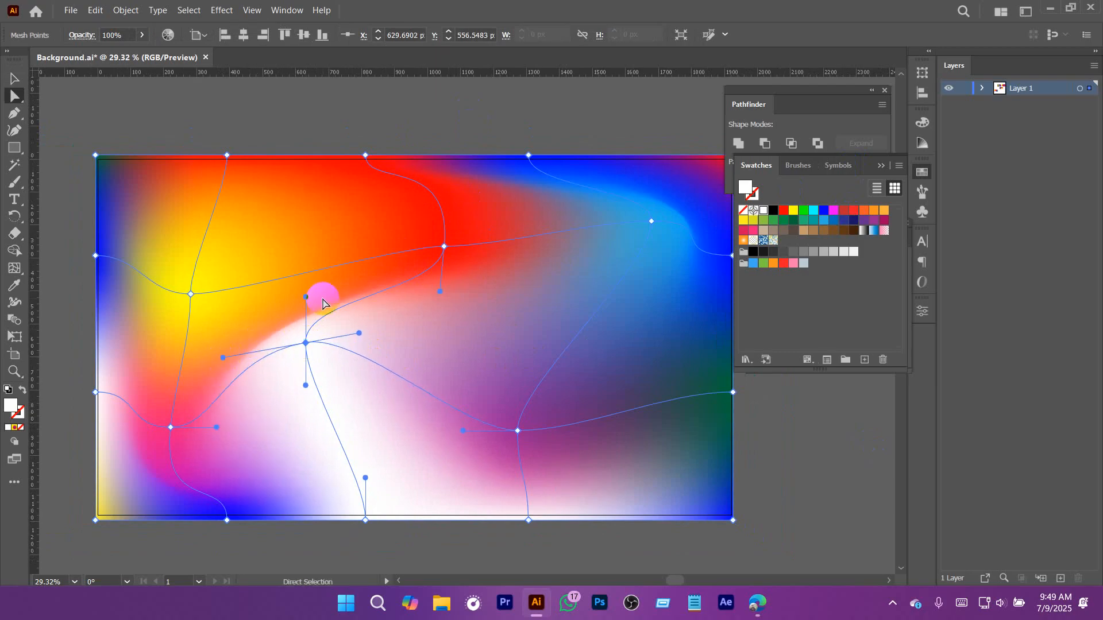
{"action": "left_click", "coordinate": [305, 298]}
{"action": "left_click_drag", "start_coordinate": [305, 298], "coordinate": [320, 282]}
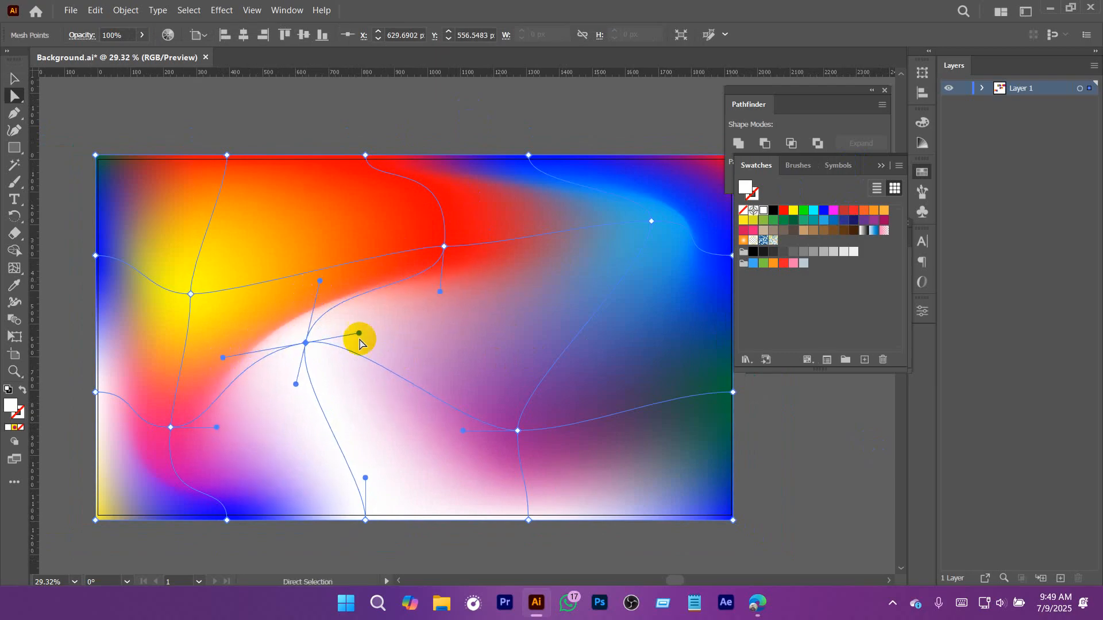
{"action": "left_click", "coordinate": [305, 344]}
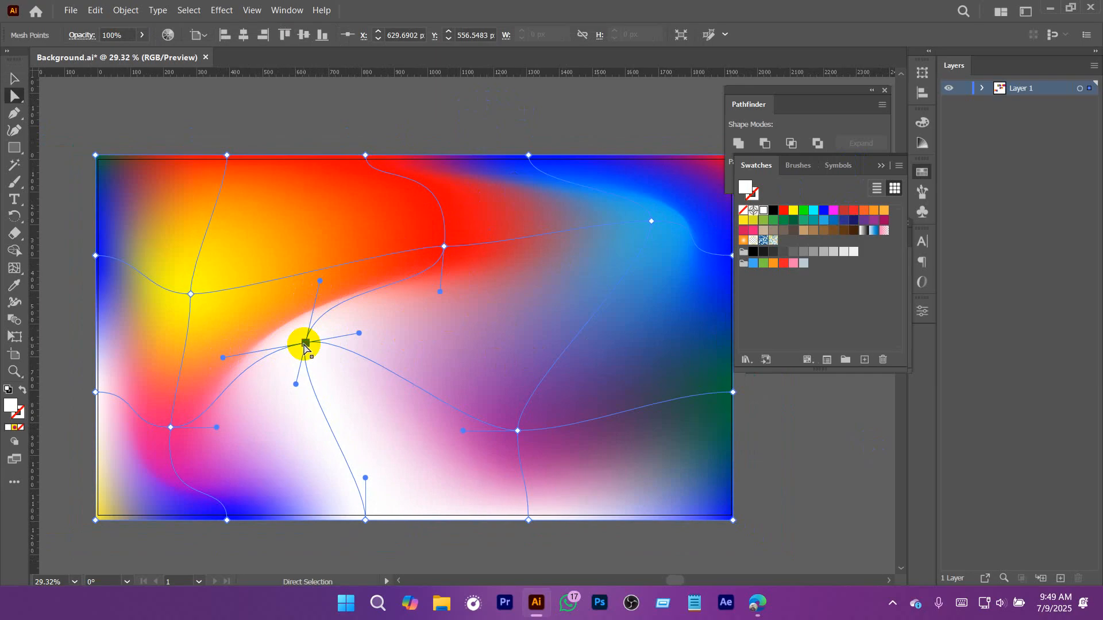
{"action": "left_click_drag", "start_coordinate": [303, 344], "coordinate": [305, 352]}
Step: Colour the upper mesh point on the rectangle's left edge black and deselect the mesh
{"action": "left_click", "coordinate": [190, 295]}
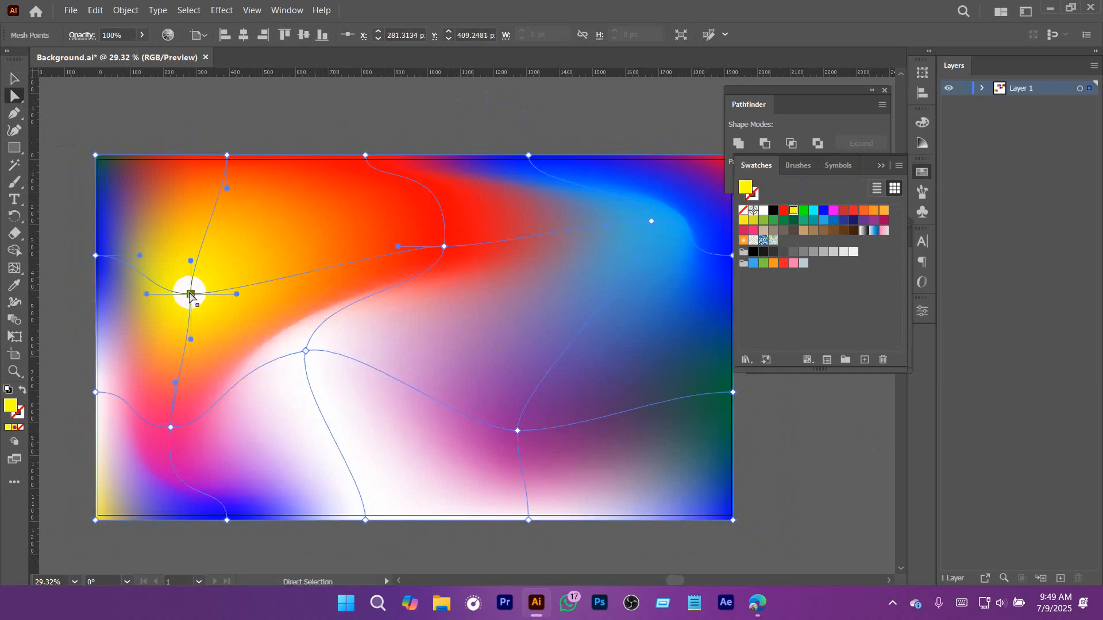
{"action": "left_click", "coordinate": [115, 278]}
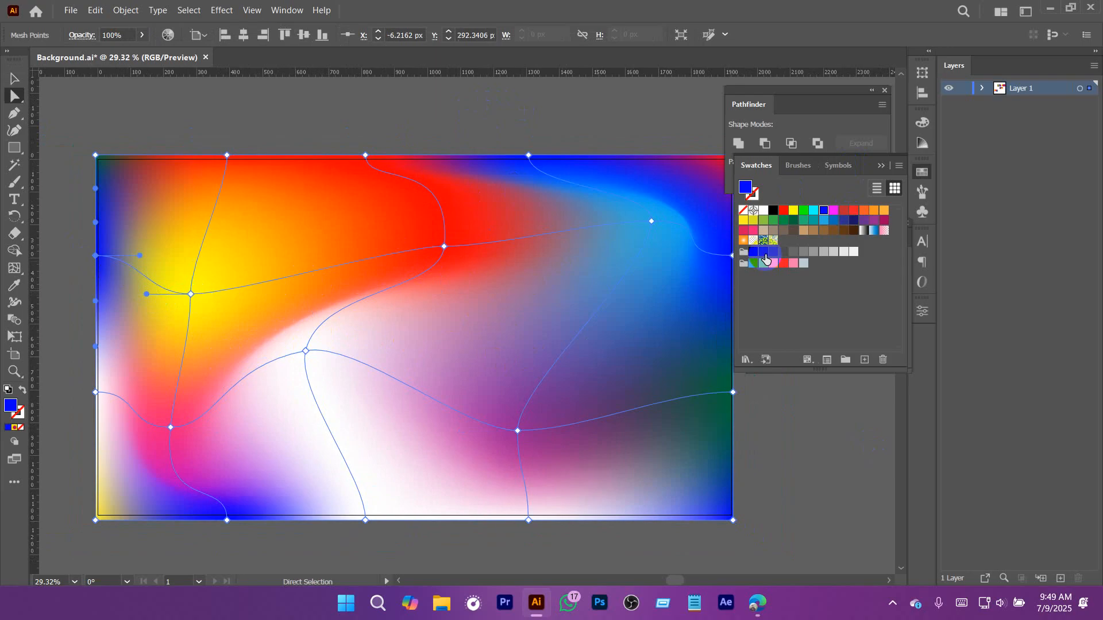
{"action": "left_click", "coordinate": [773, 210]}
{"action": "left_click", "coordinate": [331, 108]}
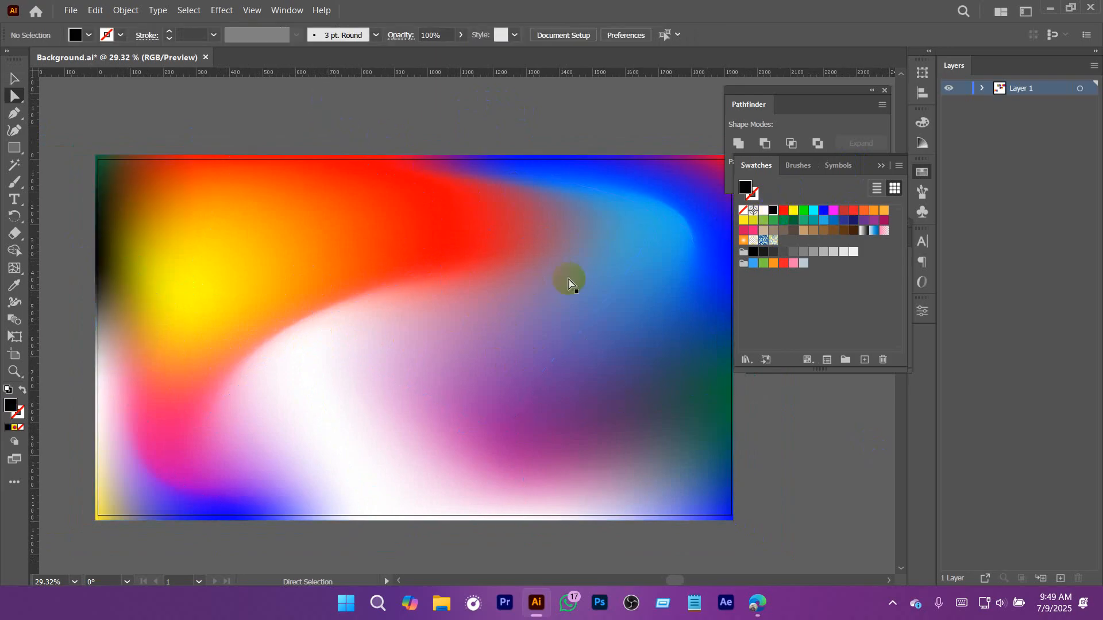
Step: Resize the mesh rectangle from its lower-right corner to about 1923 x 1078 px to match the artboard corner
{"action": "left_click_drag", "start_coordinate": [594, 370], "coordinate": [495, 392]}
{"action": "left_click_drag", "start_coordinate": [571, 403], "coordinate": [431, 370]}
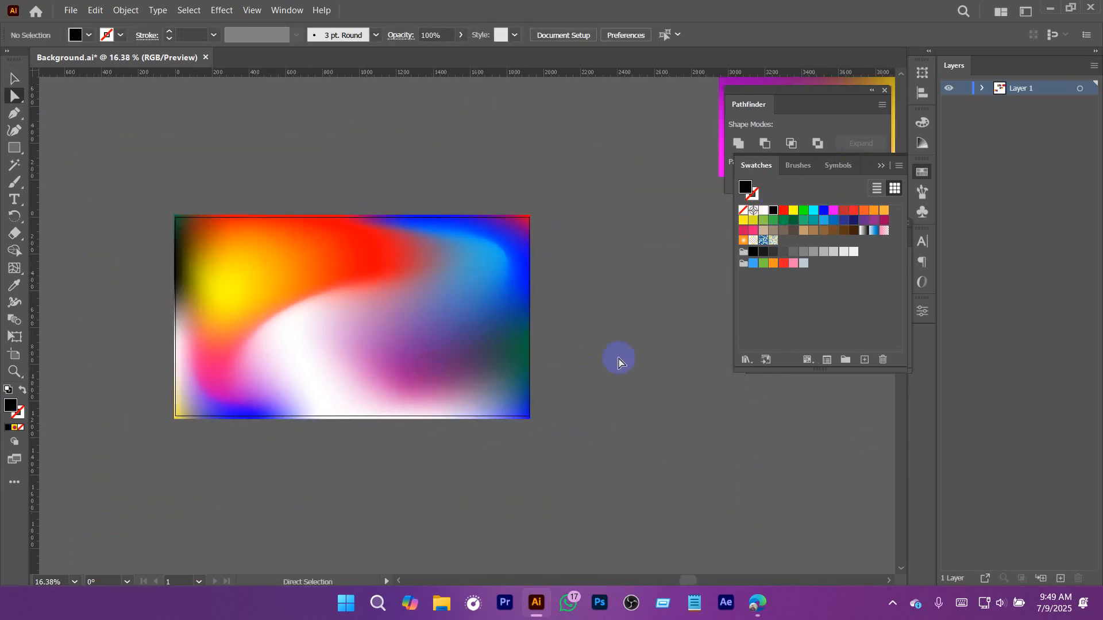
{"action": "key", "text": "v"}
{"action": "left_click", "coordinate": [460, 368]}
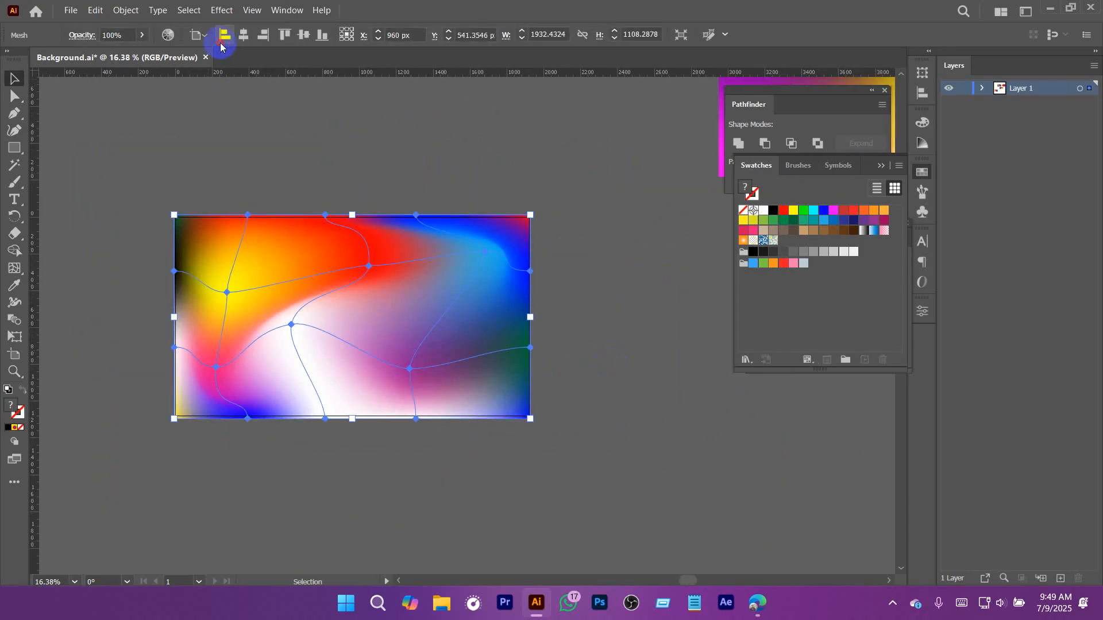
{"action": "left_click_drag", "start_coordinate": [534, 377], "coordinate": [664, 482]}
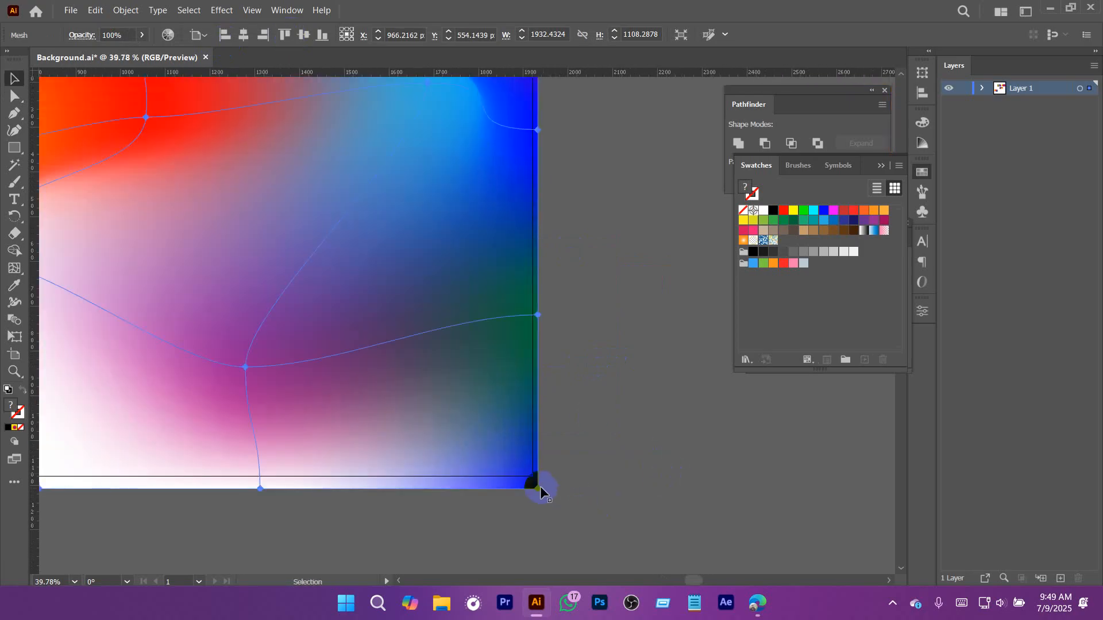
{"action": "left_click_drag", "start_coordinate": [538, 492], "coordinate": [534, 477]}
{"action": "left_click", "coordinate": [655, 458]}
{"action": "scroll", "coordinate": [657, 458], "scroll_direction": "down", "scroll_amount": 5}
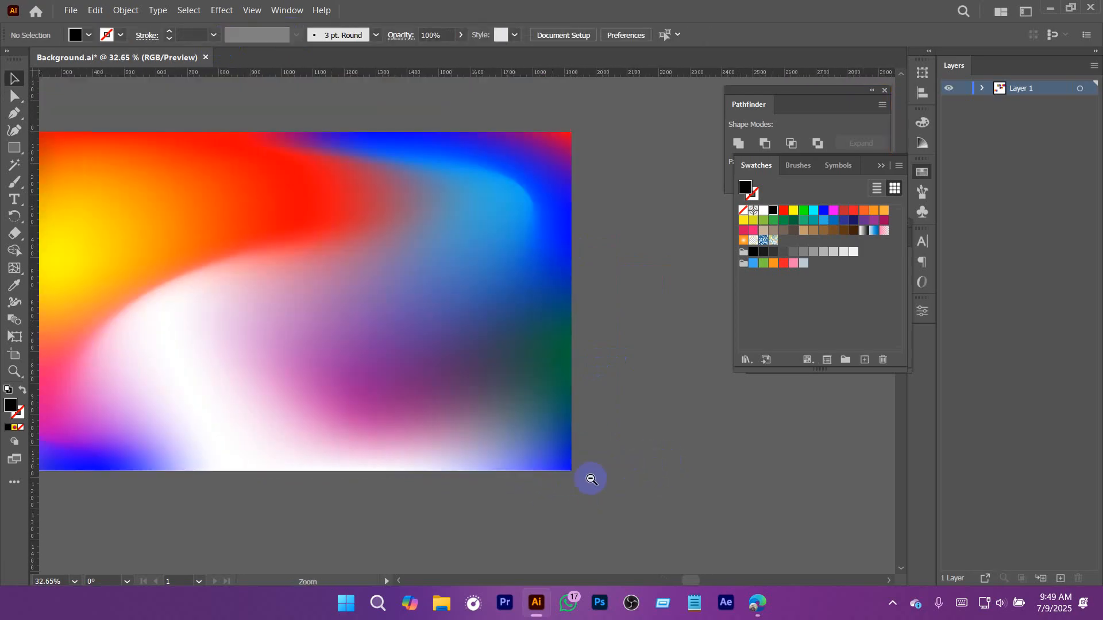
Step: Extend the mesh rectangle's lower edge to the artboard edge, making it about 1081 px high
{"action": "left_click", "coordinate": [305, 470]}
{"action": "left_click_drag", "start_coordinate": [305, 469], "coordinate": [537, 532]}
{"action": "left_click", "coordinate": [389, 467]}
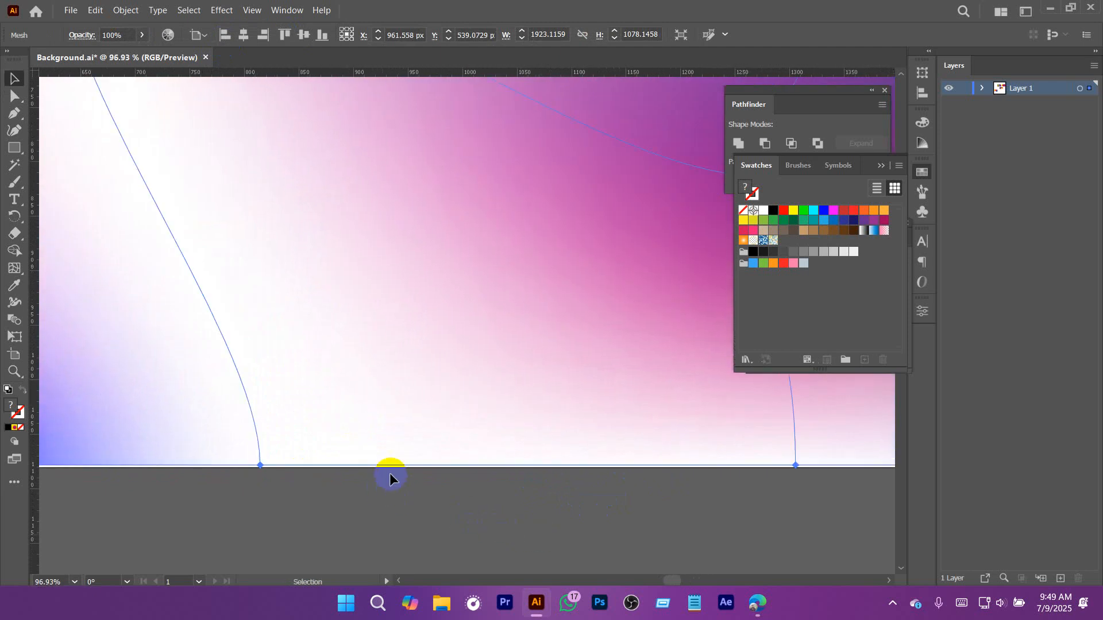
{"action": "left_click_drag", "start_coordinate": [420, 466], "coordinate": [419, 470]}
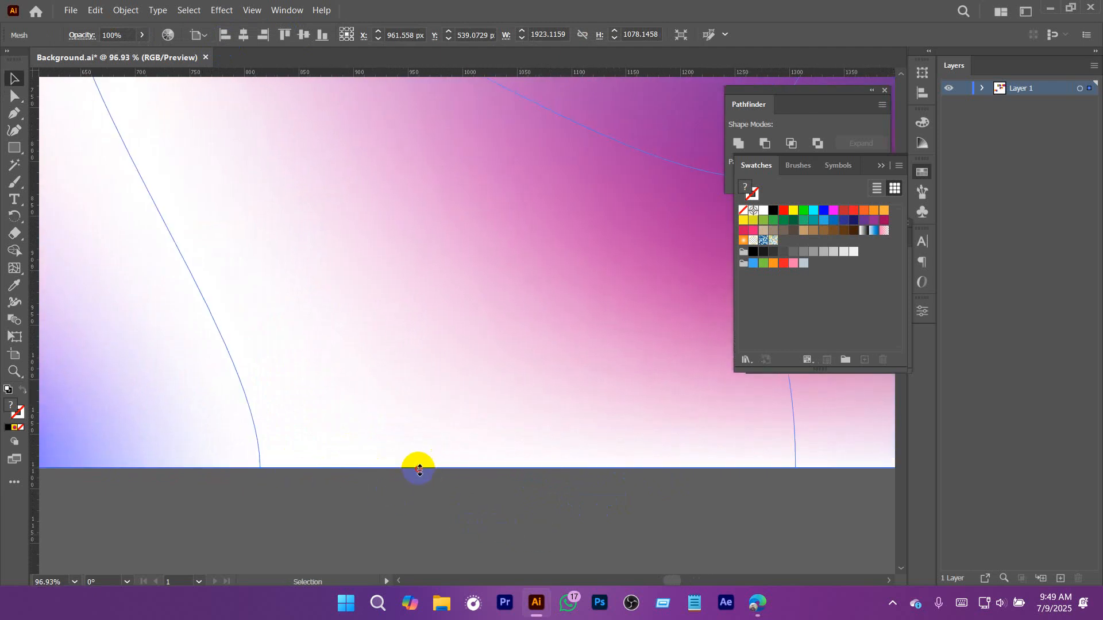
{"action": "left_click", "coordinate": [421, 503]}
Step: Examine the fitted mesh gradient selected and deselected, and compare it with the linear, radial and freeform backgrounds
{"action": "scroll", "coordinate": [377, 451], "scroll_direction": "down", "scroll_amount": 10}
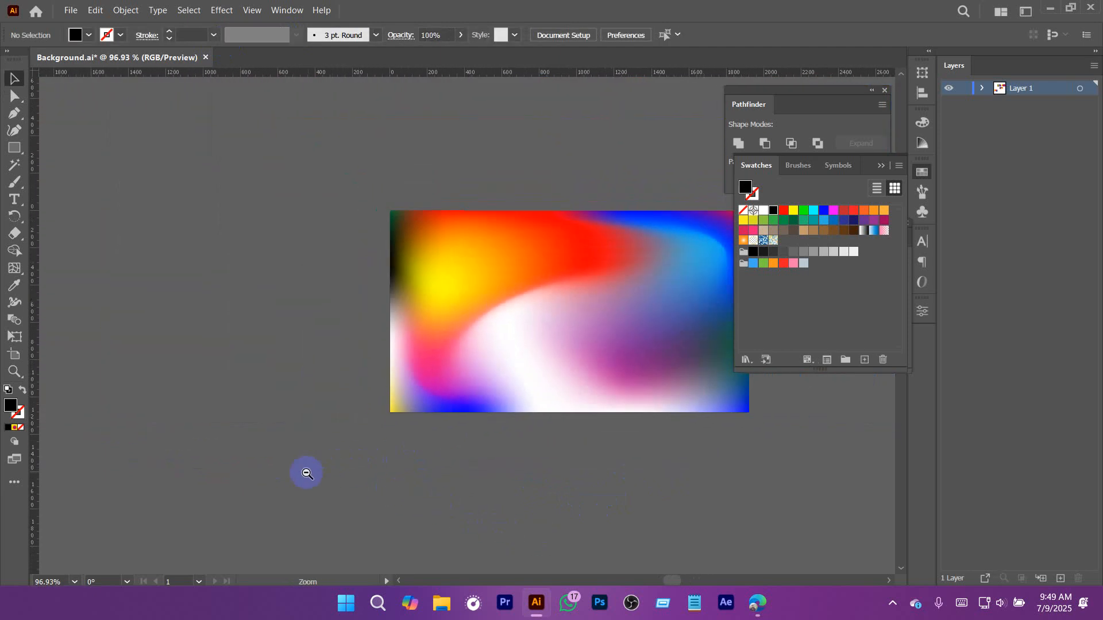
{"action": "left_click_drag", "start_coordinate": [298, 462], "coordinate": [264, 443]}
{"action": "scroll", "coordinate": [312, 446], "scroll_direction": "down", "scroll_amount": 3}
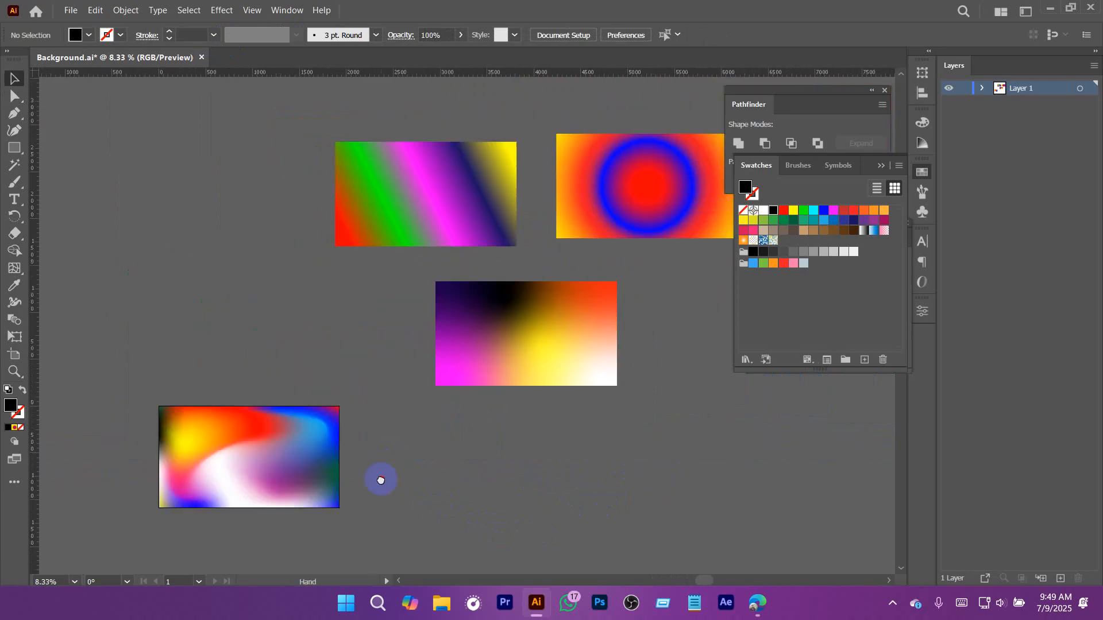
{"action": "left_click_drag", "start_coordinate": [381, 478], "coordinate": [506, 352]}
{"action": "scroll", "coordinate": [505, 352], "scroll_direction": "up", "scroll_amount": 3}
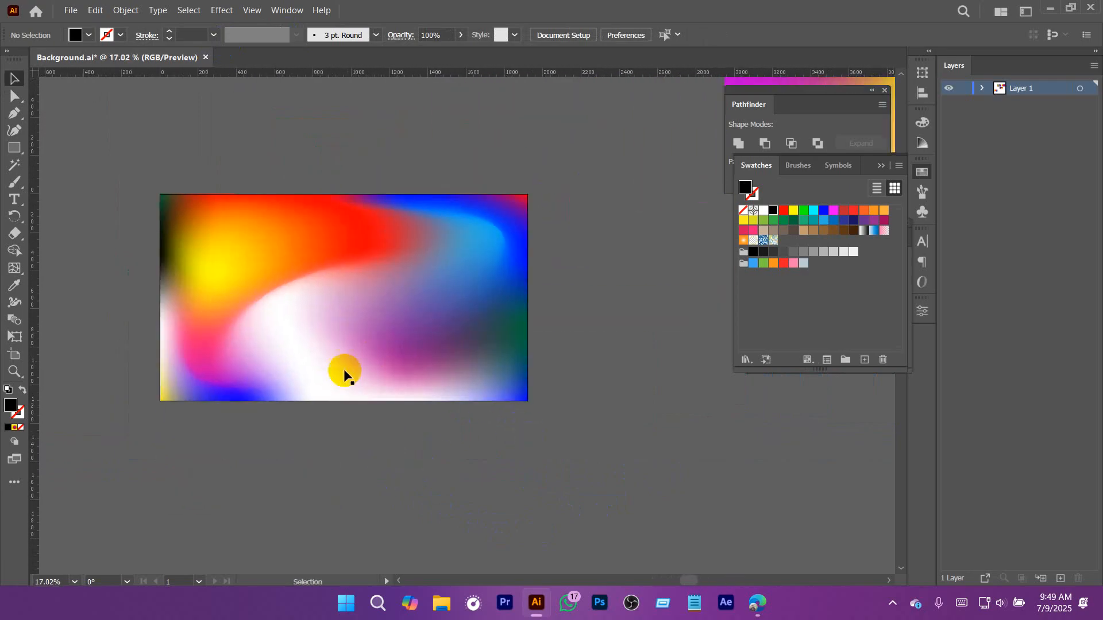
{"action": "left_click", "coordinate": [313, 297]}
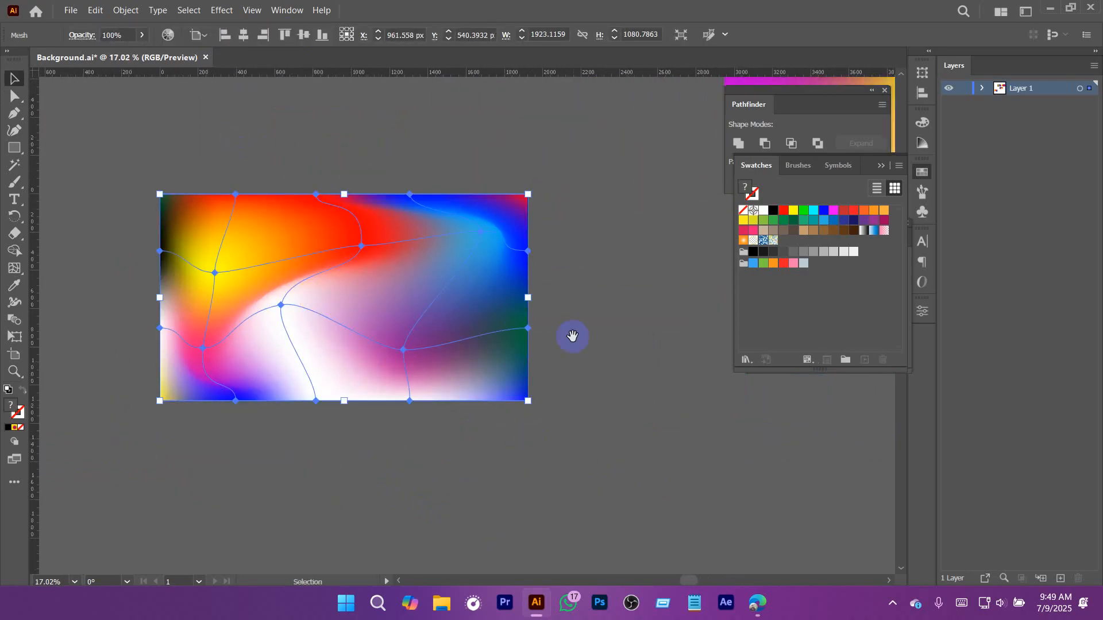
{"action": "scroll", "coordinate": [571, 335], "scroll_direction": "down", "scroll_amount": 1}
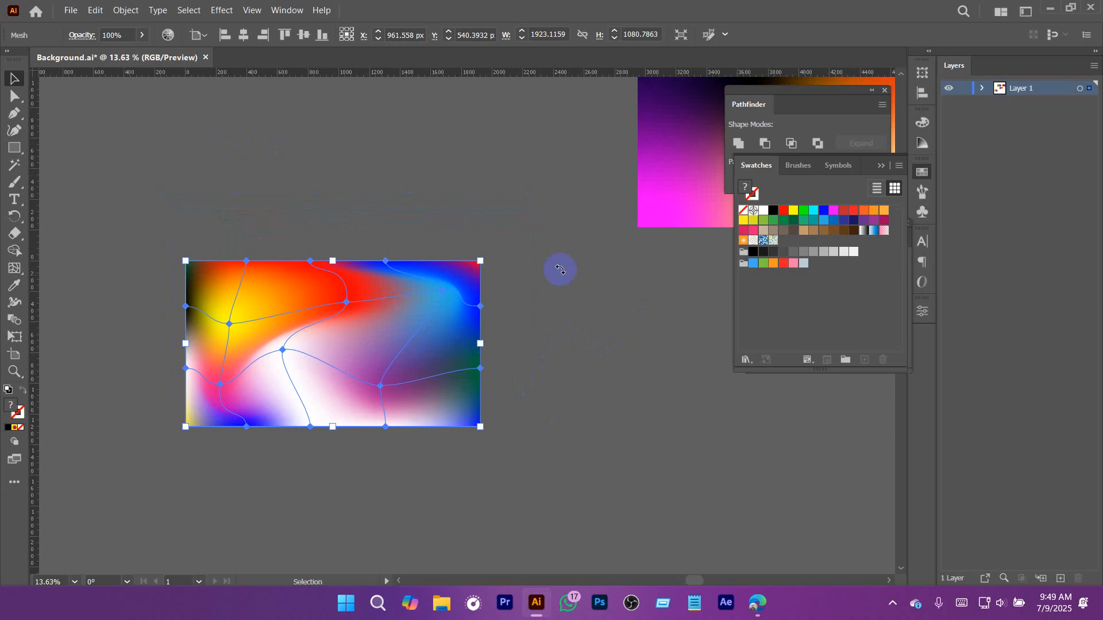
{"action": "left_click", "coordinate": [561, 269]}
{"action": "scroll", "coordinate": [561, 330], "scroll_direction": "down", "scroll_amount": 4}
{"action": "left_click_drag", "start_coordinate": [571, 389], "coordinate": [351, 413]}
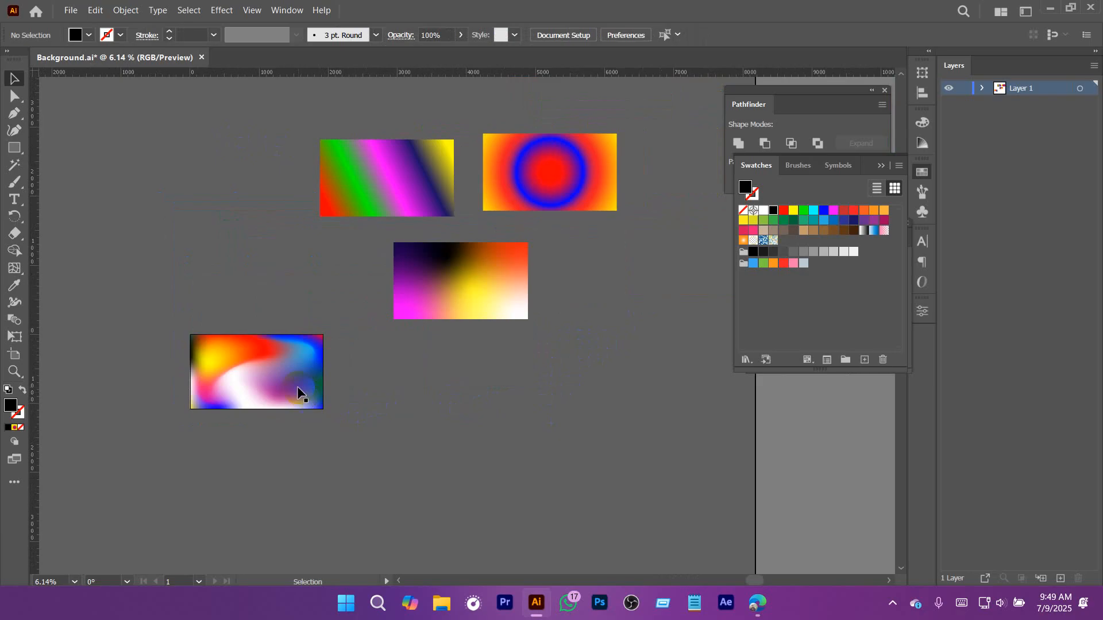
Step: Move the mesh gradient off the artboard and spread the freeform, linear and radial backgrounds around it
{"action": "left_click_drag", "start_coordinate": [297, 386], "coordinate": [234, 203]}
{"action": "left_click", "coordinate": [335, 336]}
{"action": "left_click_drag", "start_coordinate": [460, 281], "coordinate": [544, 417]}
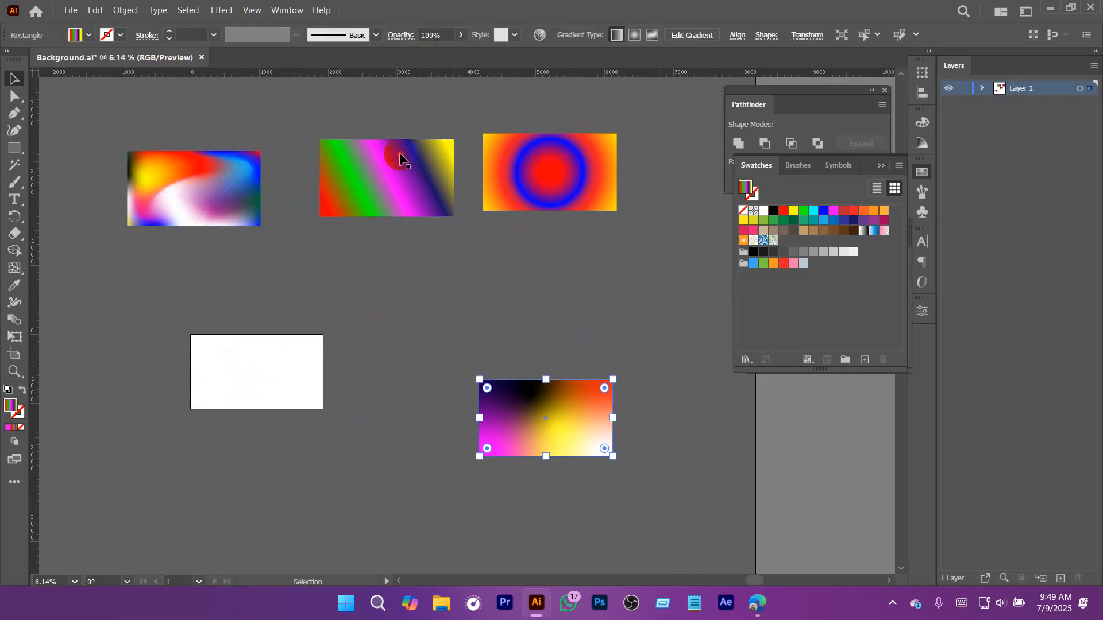
{"action": "left_click_drag", "start_coordinate": [394, 158], "coordinate": [393, 188]}
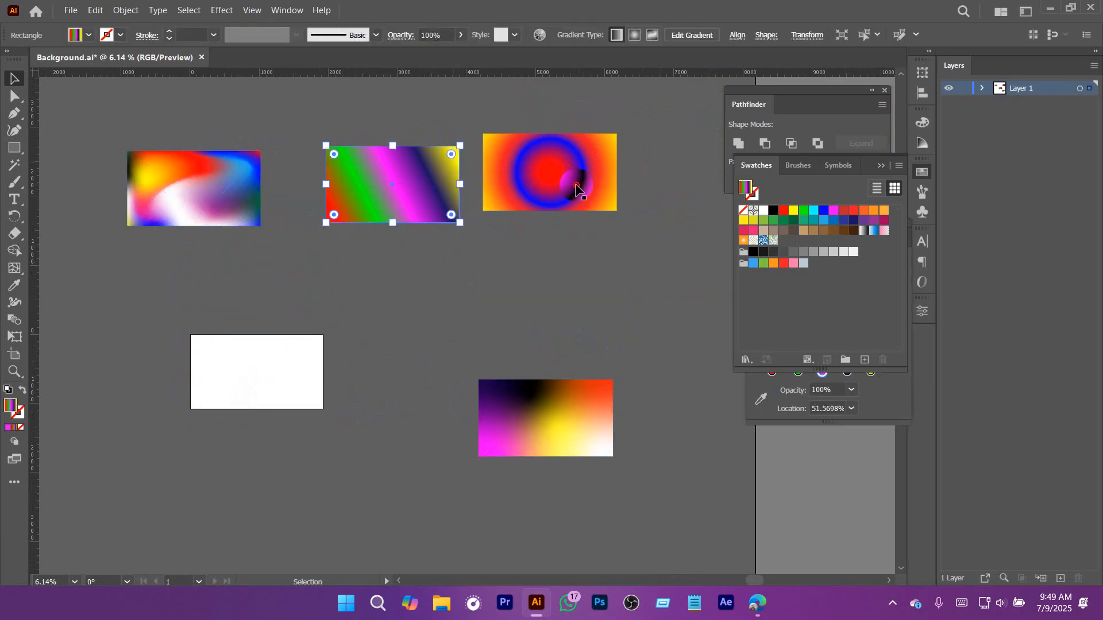
{"action": "left_click_drag", "start_coordinate": [576, 183], "coordinate": [580, 139]}
{"action": "left_click", "coordinate": [516, 292]}
{"action": "left_click_drag", "start_coordinate": [403, 303], "coordinate": [536, 255]}
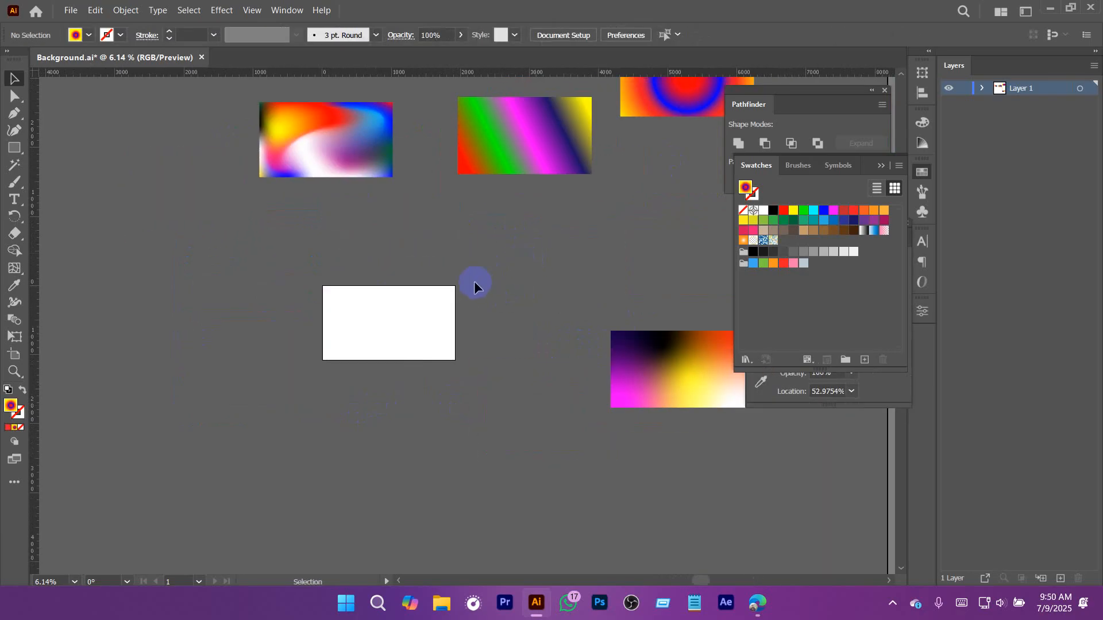
{"action": "left_click_drag", "start_coordinate": [505, 298], "coordinate": [461, 315]}
Step: Place the mesh gradient back on the artboard, centre it horizontally and vertically, and deselect it
{"action": "left_click_drag", "start_coordinate": [257, 166], "coordinate": [329, 341]}
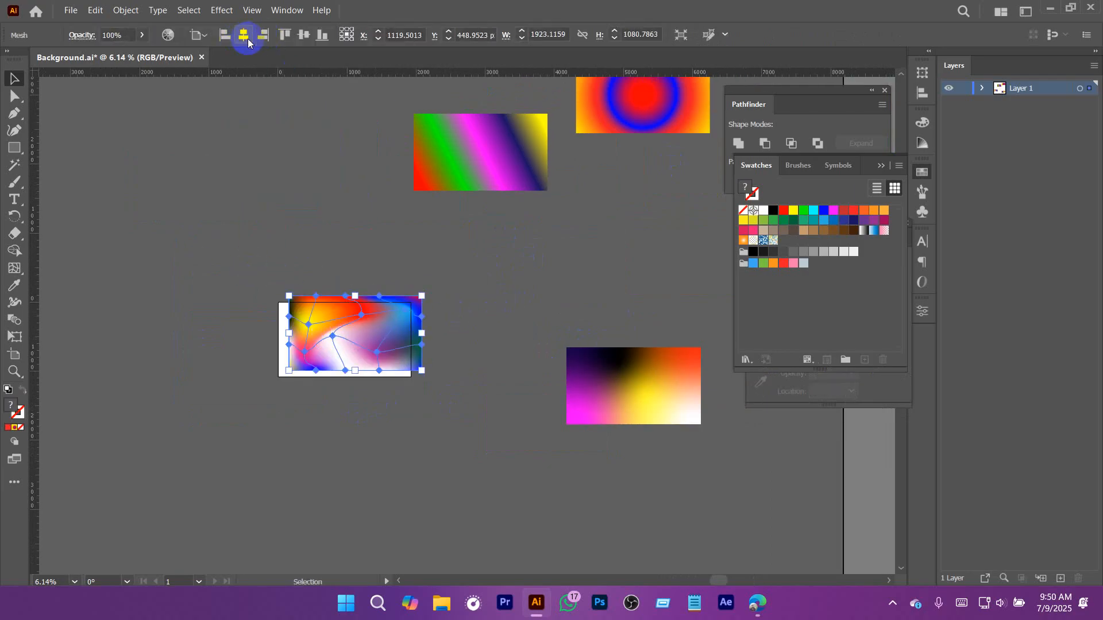
{"action": "left_click", "coordinate": [247, 42]}
{"action": "left_click", "coordinate": [304, 38]}
{"action": "left_click", "coordinate": [479, 292]}
{"action": "left_click_drag", "start_coordinate": [337, 346], "coordinate": [464, 411]}
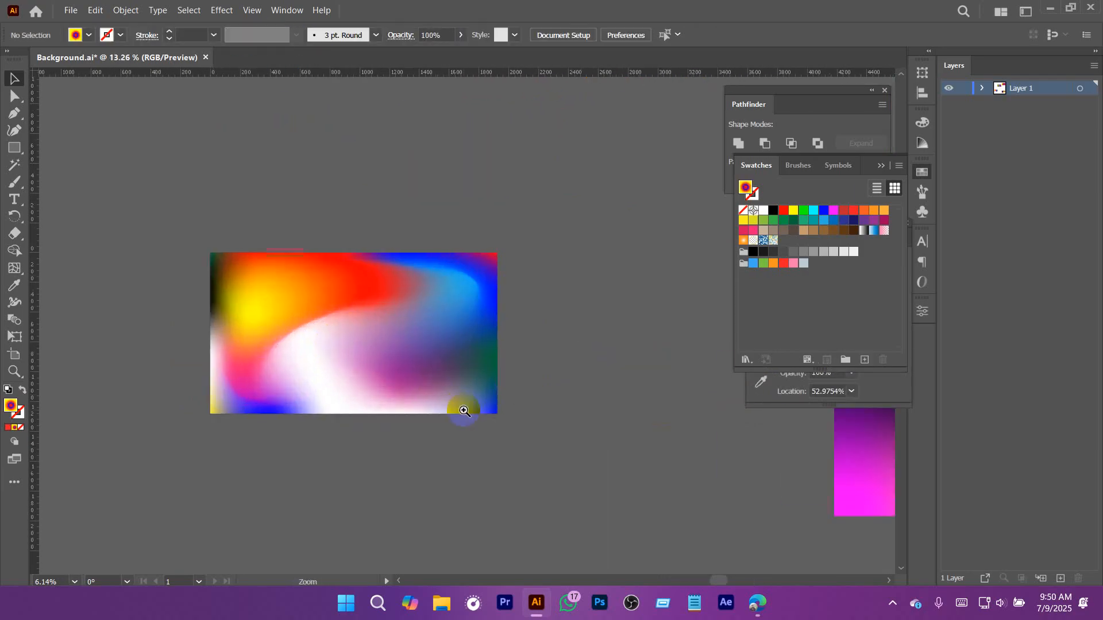
Step: Open the Save for Web export for the 1920 x 1080 px artboard with JPEG as the format
{"action": "left_click", "coordinate": [74, 12]}
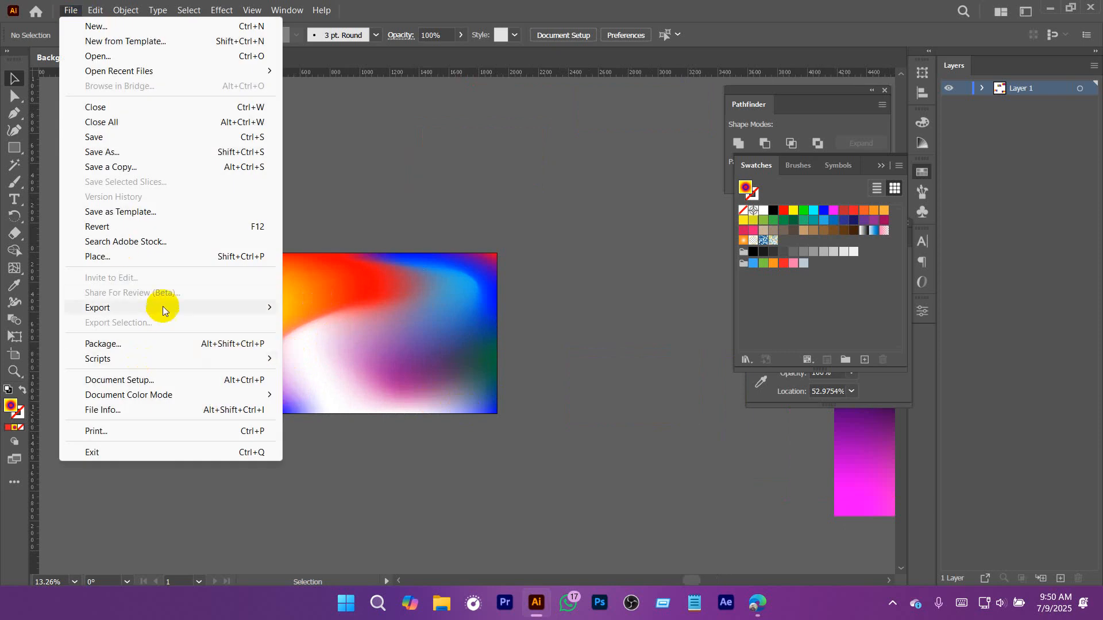
{"action": "mouse_move", "coordinate": [161, 308]}
{"action": "left_click", "coordinate": [339, 339]}
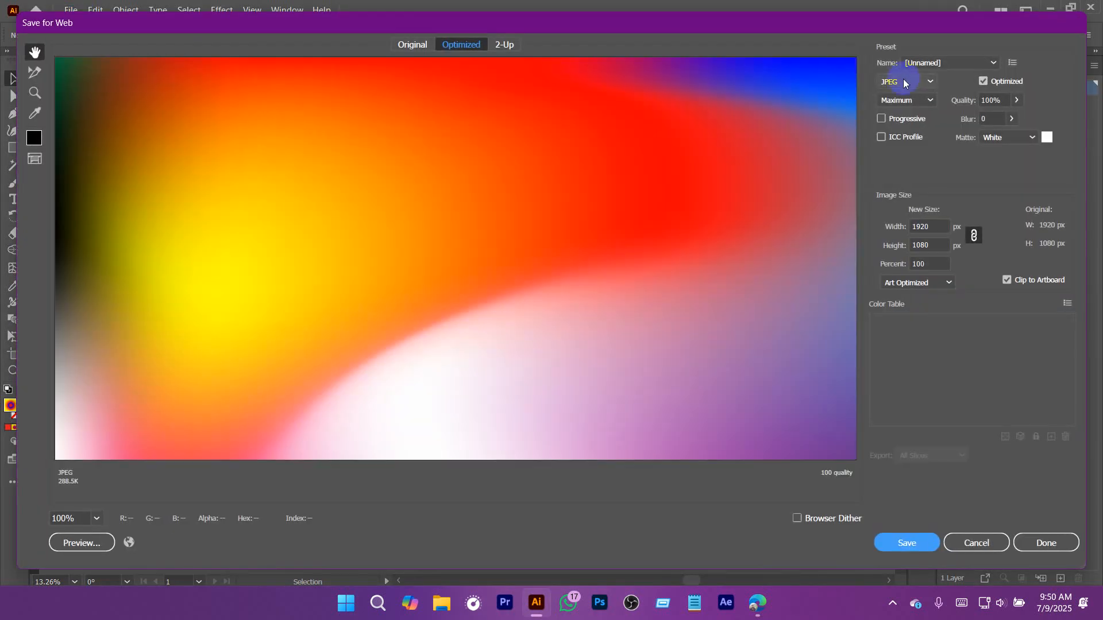
{"action": "left_click", "coordinate": [916, 82]}
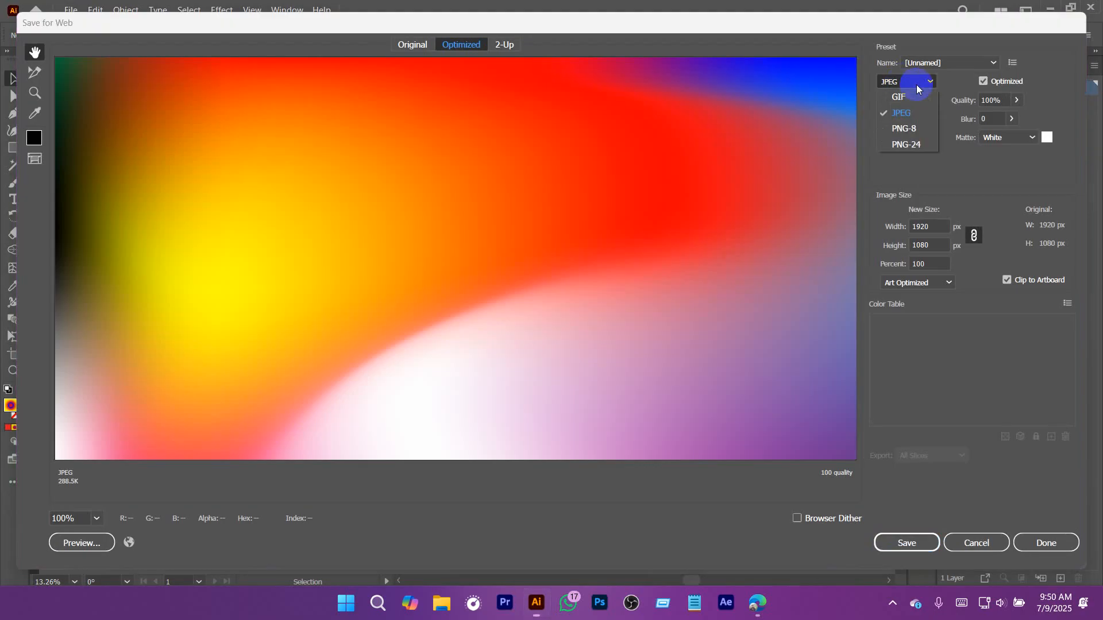
{"action": "left_click", "coordinate": [916, 119]}
Step: Check the whole image in the export preview and save it at 100% quality as Background.jpg in Downloads
{"action": "left_click_drag", "start_coordinate": [648, 224], "coordinate": [566, 251]}
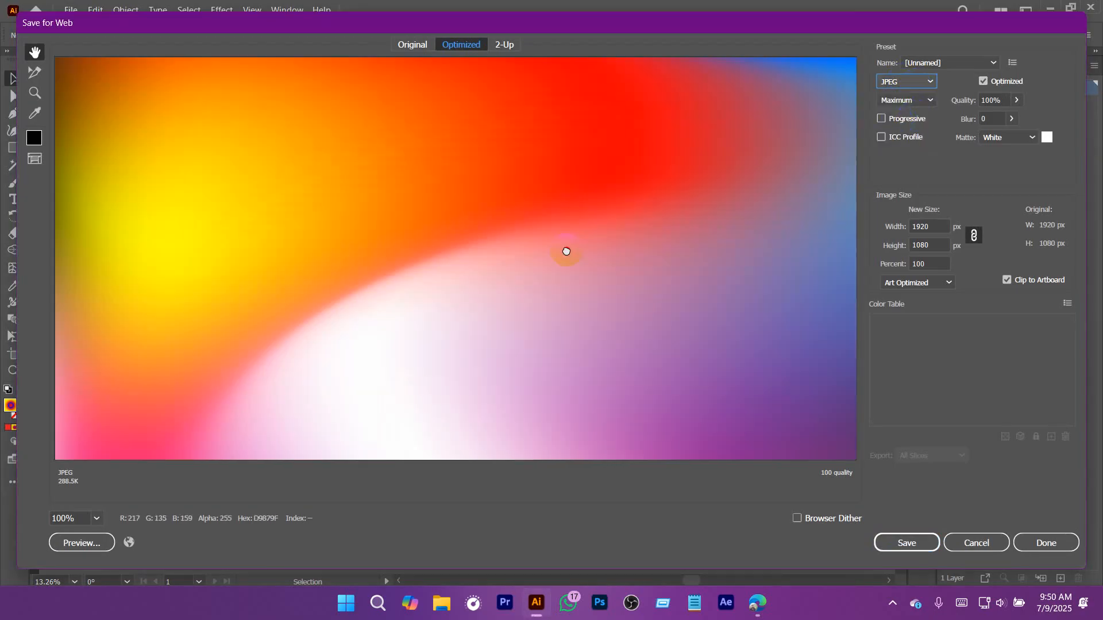
{"action": "scroll", "coordinate": [536, 267], "scroll_direction": "down", "scroll_amount": 3}
{"action": "left_click", "coordinate": [523, 287], "text": "ctrl"}
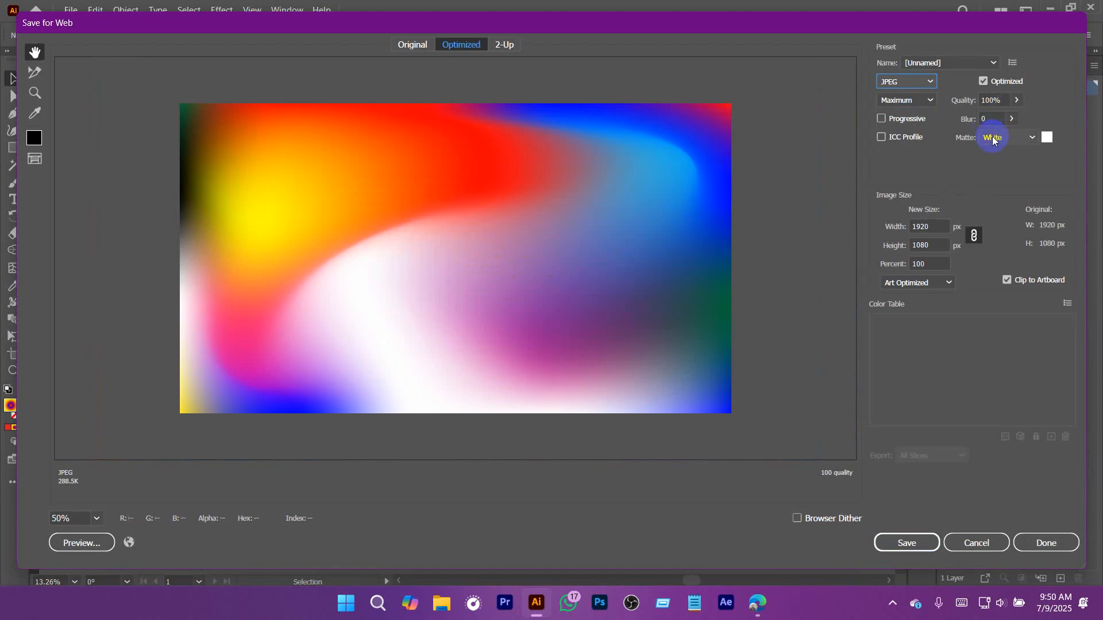
{"action": "left_click", "coordinate": [1017, 101]}
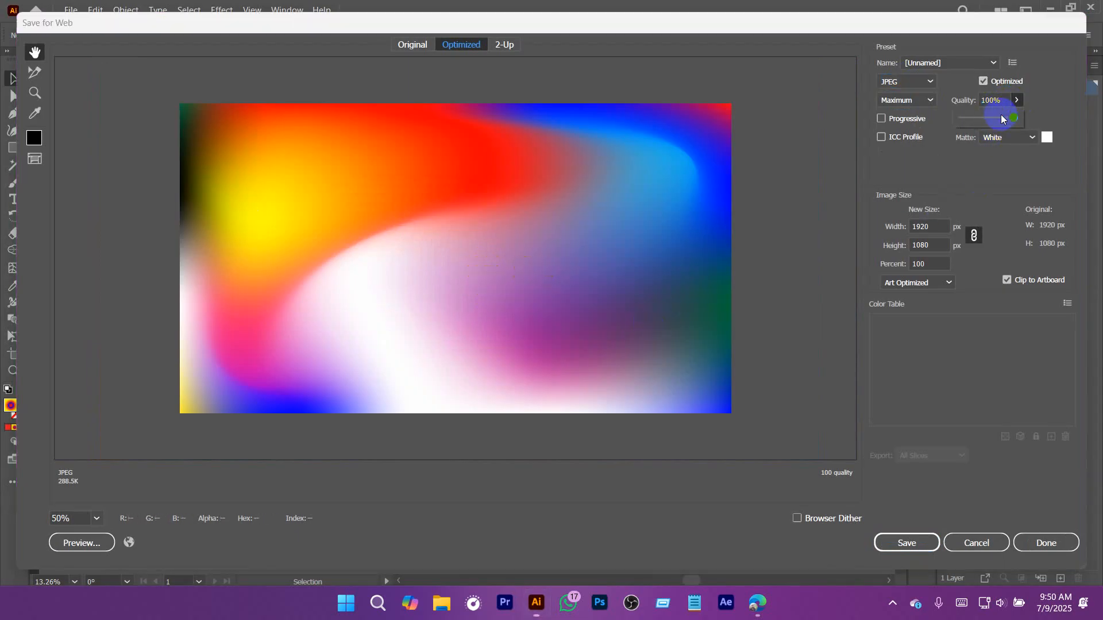
{"action": "left_click", "coordinate": [1073, 110]}
{"action": "left_click", "coordinate": [907, 543]}
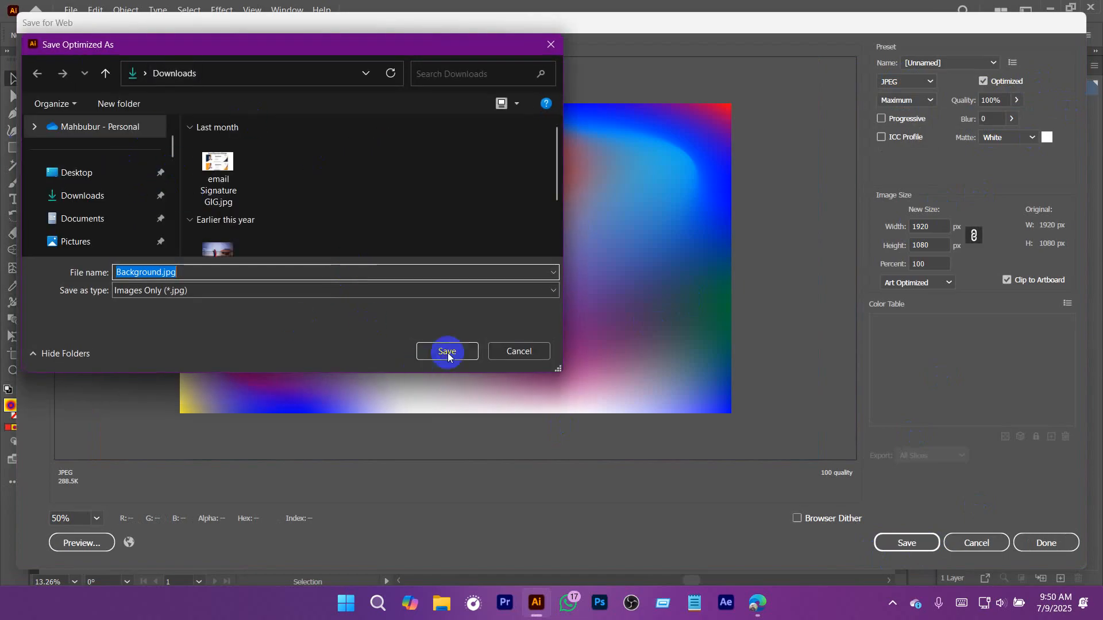
{"action": "left_click", "coordinate": [447, 352]}
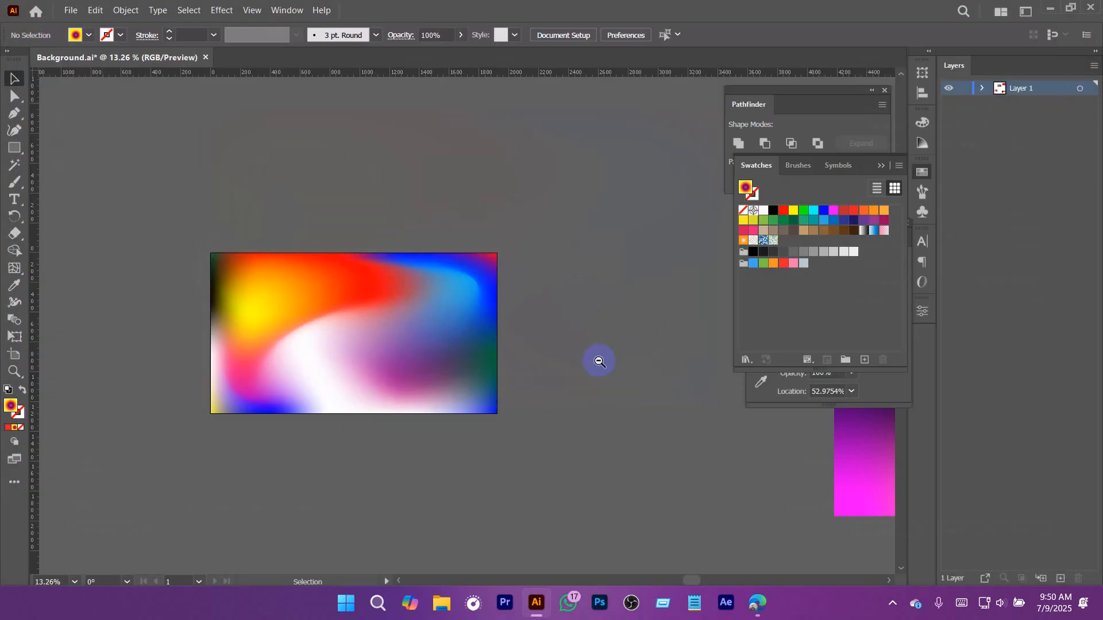
Step: Move the mesh gradient off the artboard and centre the linear gradient rectangle on the artboard horizontally and vertically
{"action": "left_click", "coordinate": [599, 361], "text": "ctrl+alt"}
{"action": "left_click_drag", "start_coordinate": [504, 352], "coordinate": [246, 251]}
{"action": "left_click_drag", "start_coordinate": [618, 190], "coordinate": [499, 344]}
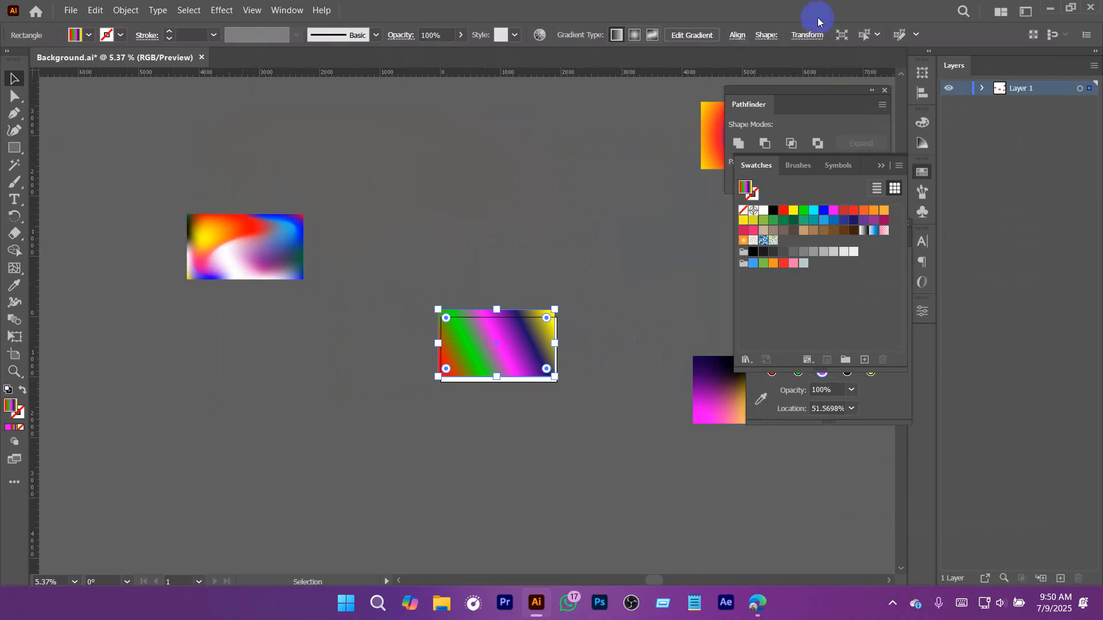
{"action": "left_click", "coordinate": [738, 35]}
{"action": "left_click", "coordinate": [610, 80]}
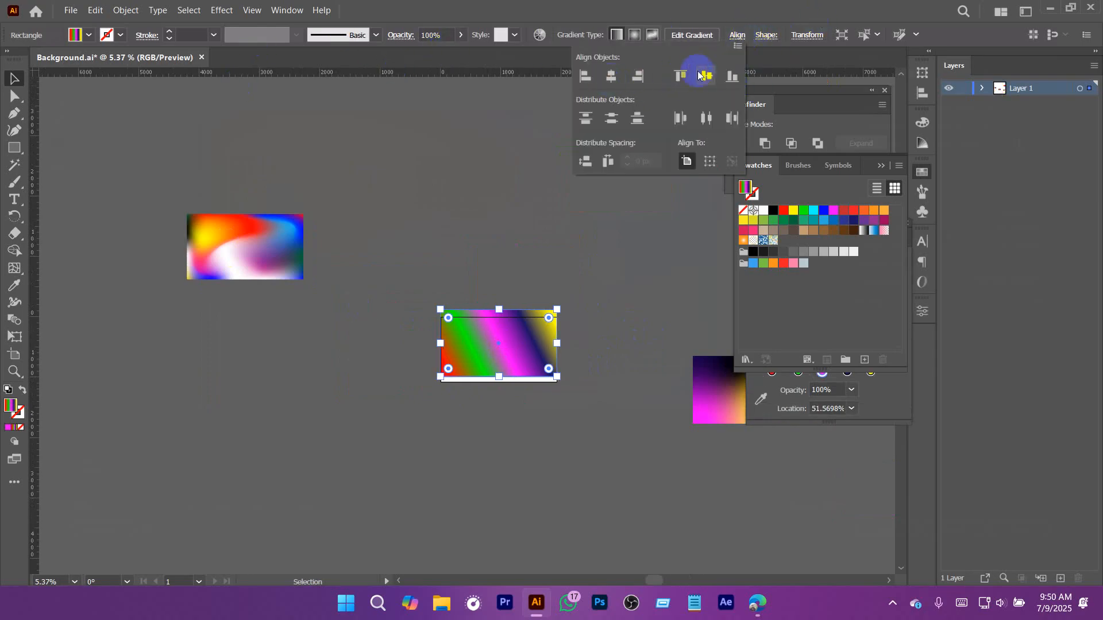
{"action": "left_click", "coordinate": [705, 77]}
{"action": "left_click", "coordinate": [598, 306]}
{"action": "left_click_drag", "start_coordinate": [538, 365], "coordinate": [768, 490]}
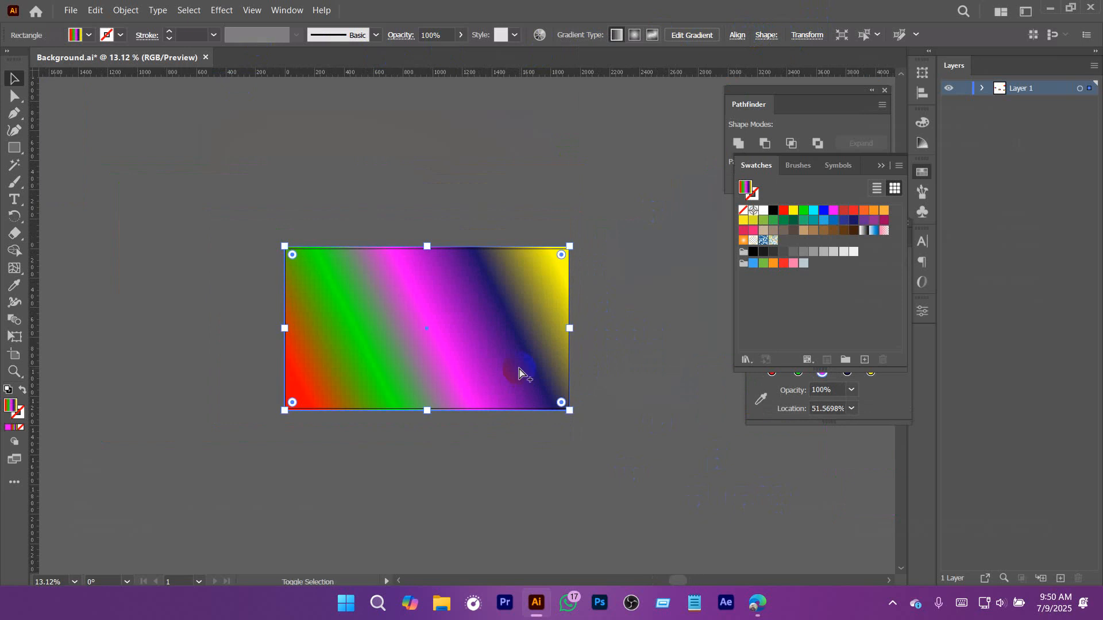
Step: Export the artboard with the diagonal striped gradient for web as a maximum-quality JPEG named Background-2 in Downloads
{"action": "key", "text": "ctrl+alt+shift+s"}
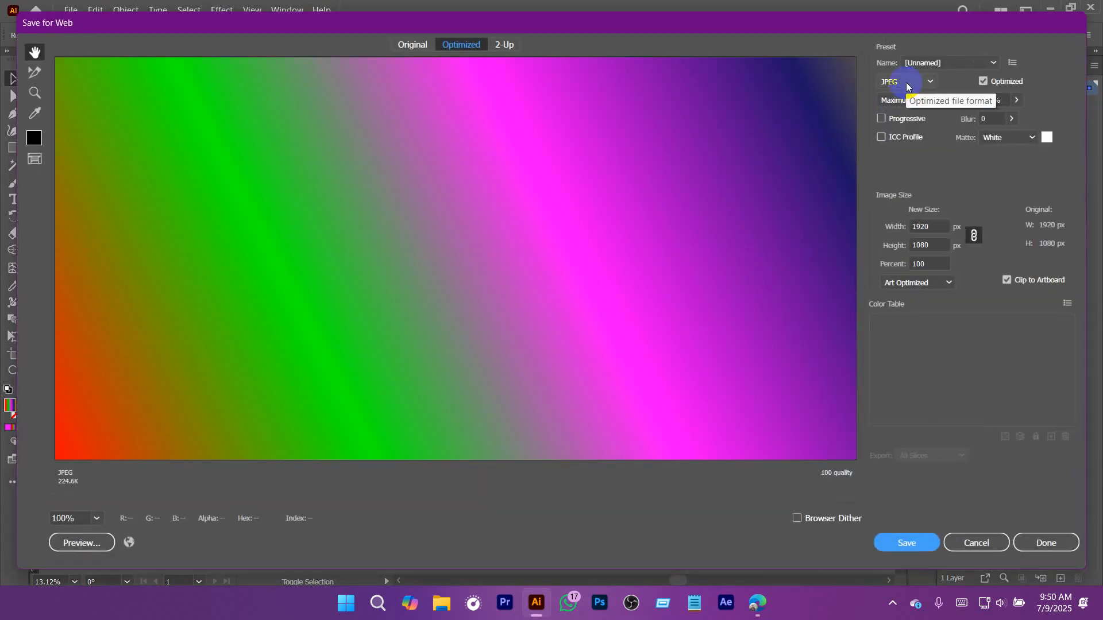
{"action": "left_click", "coordinate": [907, 86]}
{"action": "left_click", "coordinate": [906, 86]}
{"action": "left_click", "coordinate": [925, 539]}
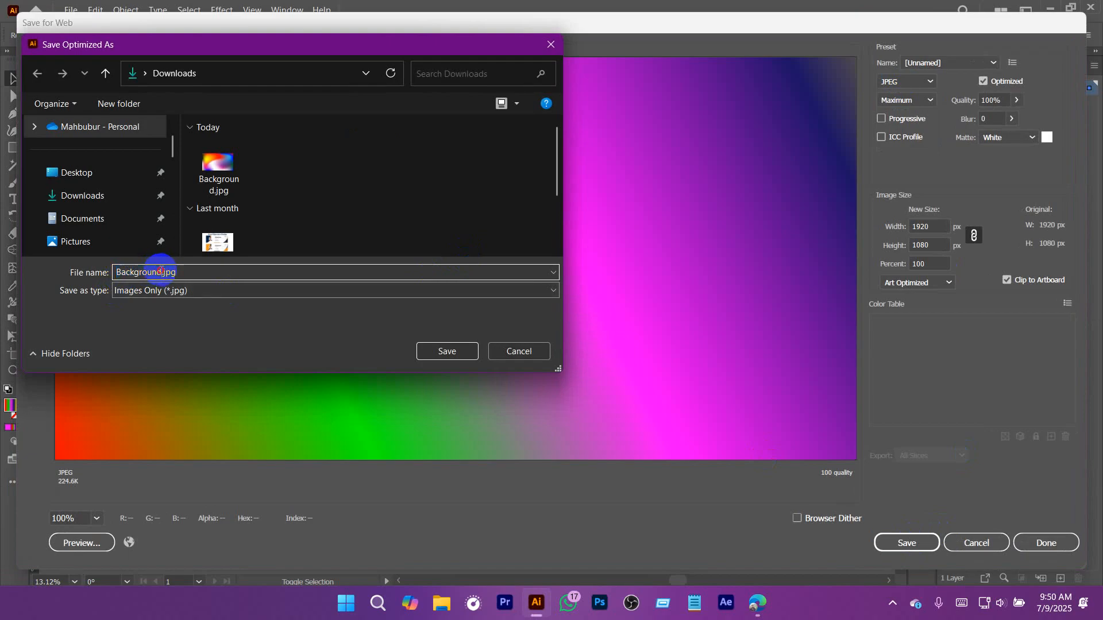
{"action": "left_click_drag", "start_coordinate": [161, 271], "coordinate": [377, 290]}
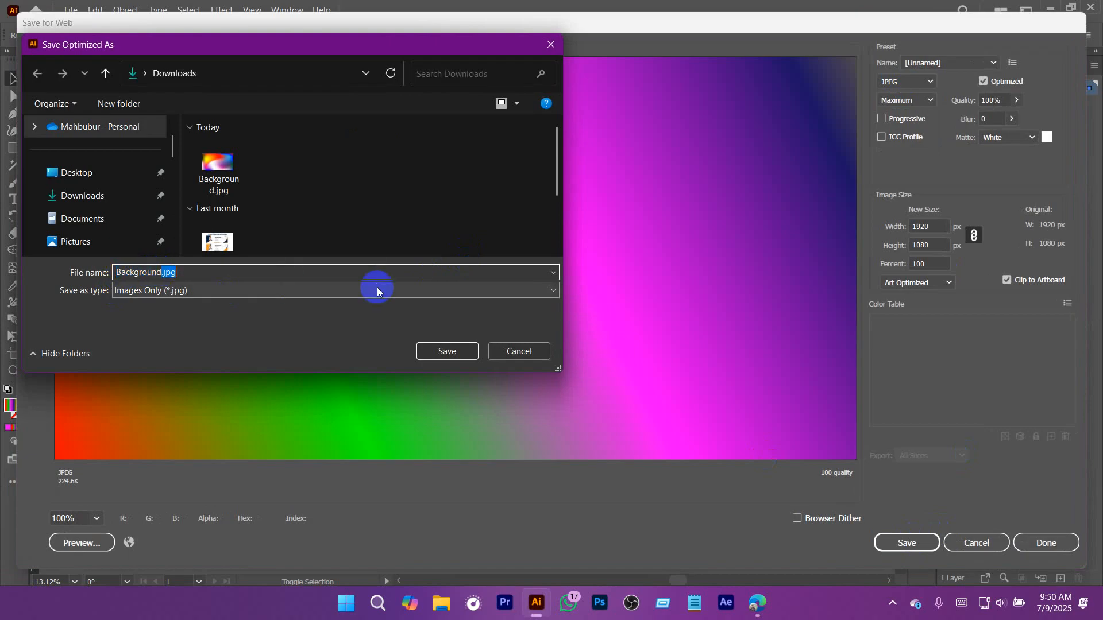
{"action": "left_click", "coordinate": [447, 351]}
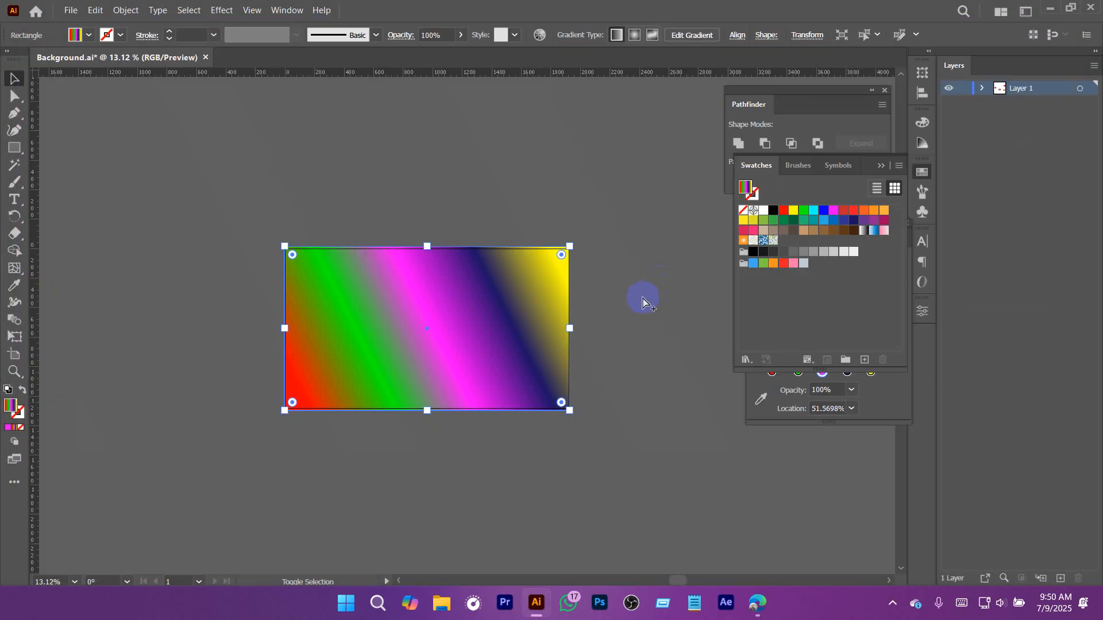
Step: Move the striped gradient rectangle off the artboard and centre the black, magenta and yellow freeform gradient rectangle on it
{"action": "scroll", "coordinate": [642, 299], "scroll_direction": "down", "scroll_amount": 5}
{"action": "left_click", "coordinate": [488, 355]}
{"action": "left_click_drag", "start_coordinate": [600, 309], "coordinate": [416, 348]}
{"action": "left_click_drag", "start_coordinate": [554, 388], "coordinate": [348, 341]}
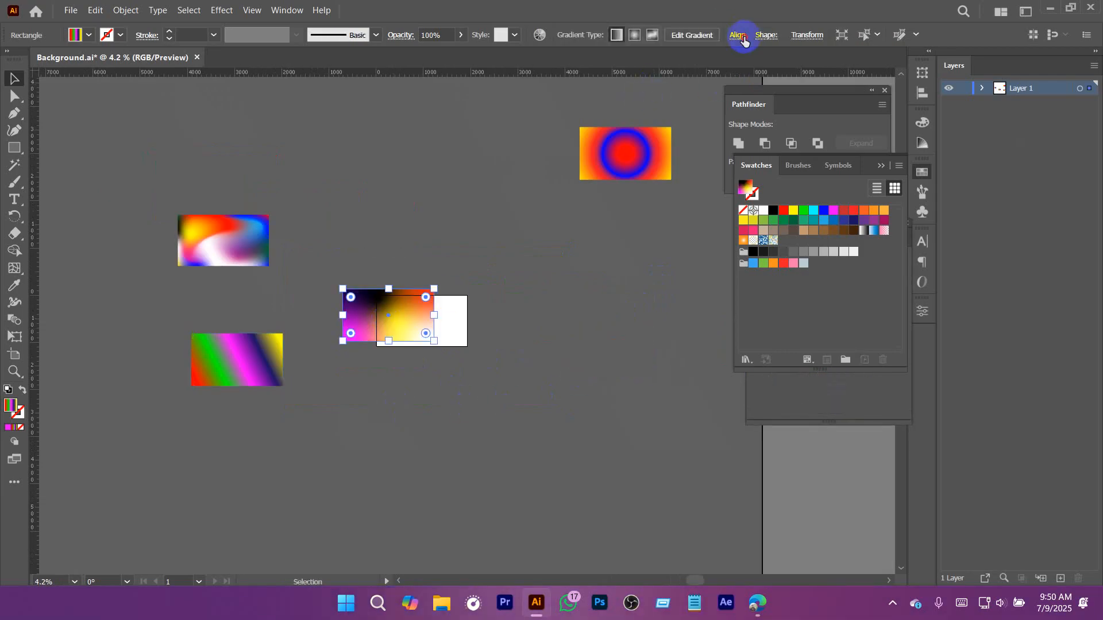
{"action": "left_click", "coordinate": [737, 35]}
{"action": "left_click", "coordinate": [612, 76]}
{"action": "left_click", "coordinate": [707, 76]}
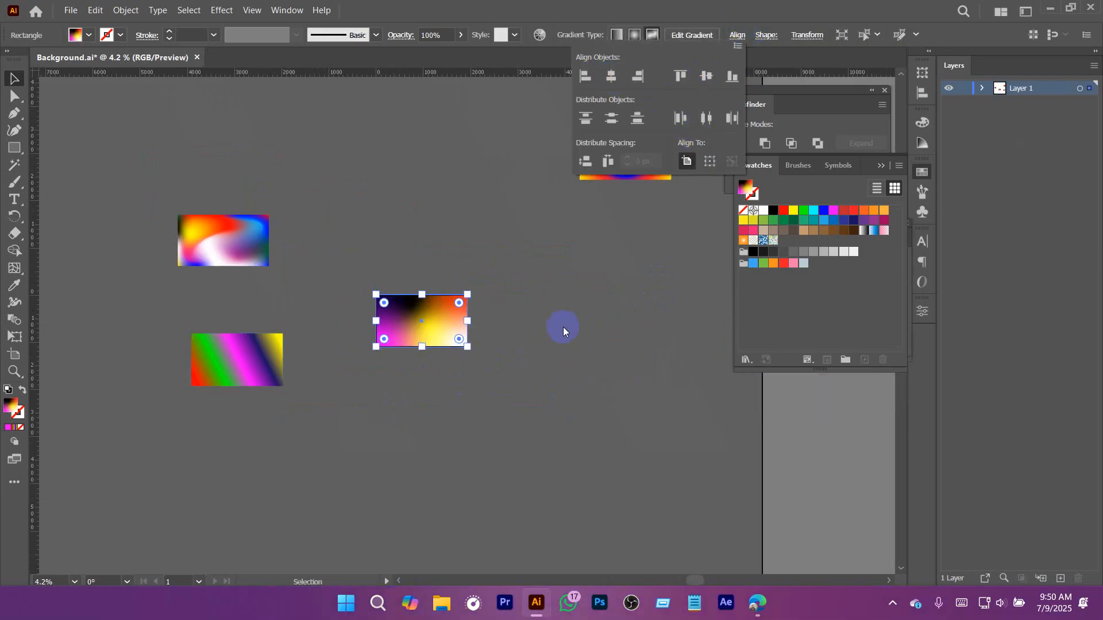
Step: Export the artboard with the freeform gradient for web as a maximum-quality JPEG named Background-3 in Downloads
{"action": "key", "text": "ctrl+alt+shift+s"}
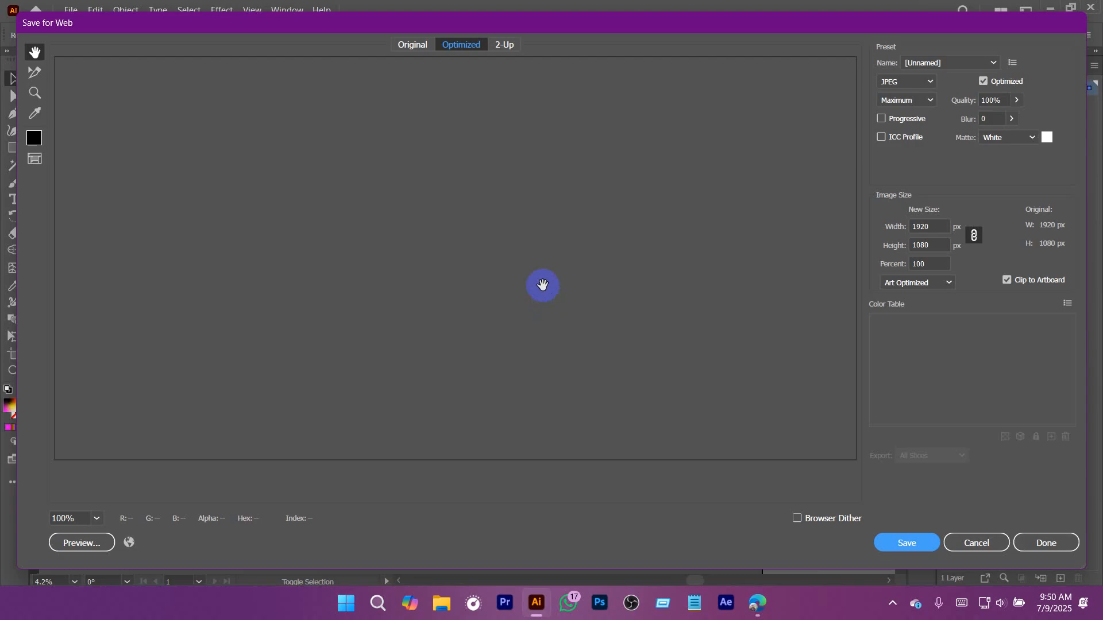
{"action": "left_click", "coordinate": [907, 547]}
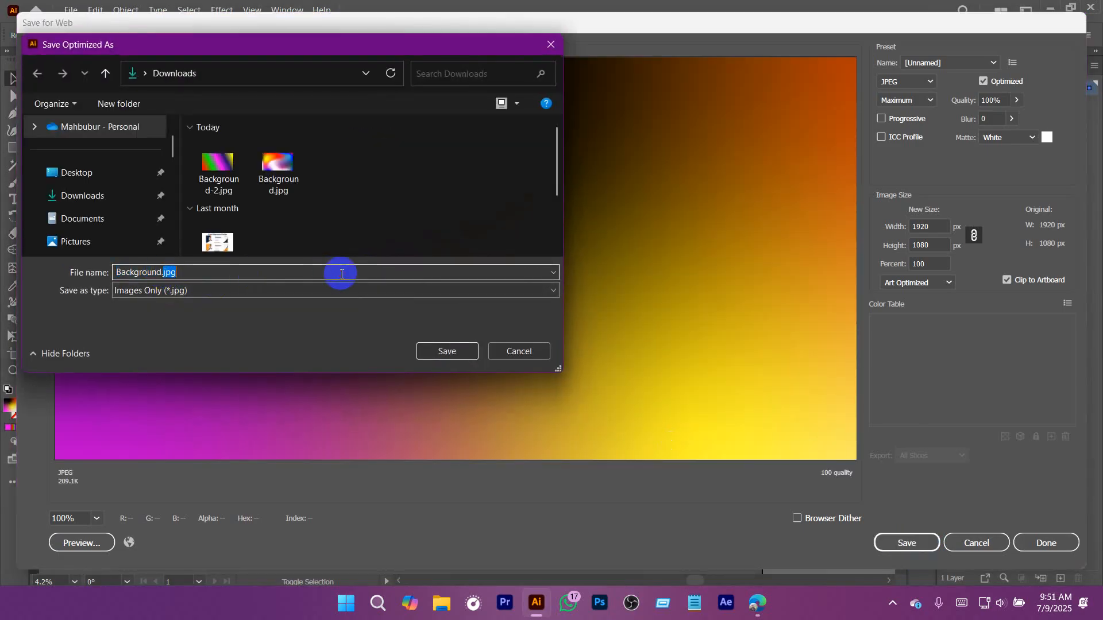
{"action": "left_click", "coordinate": [427, 361]}
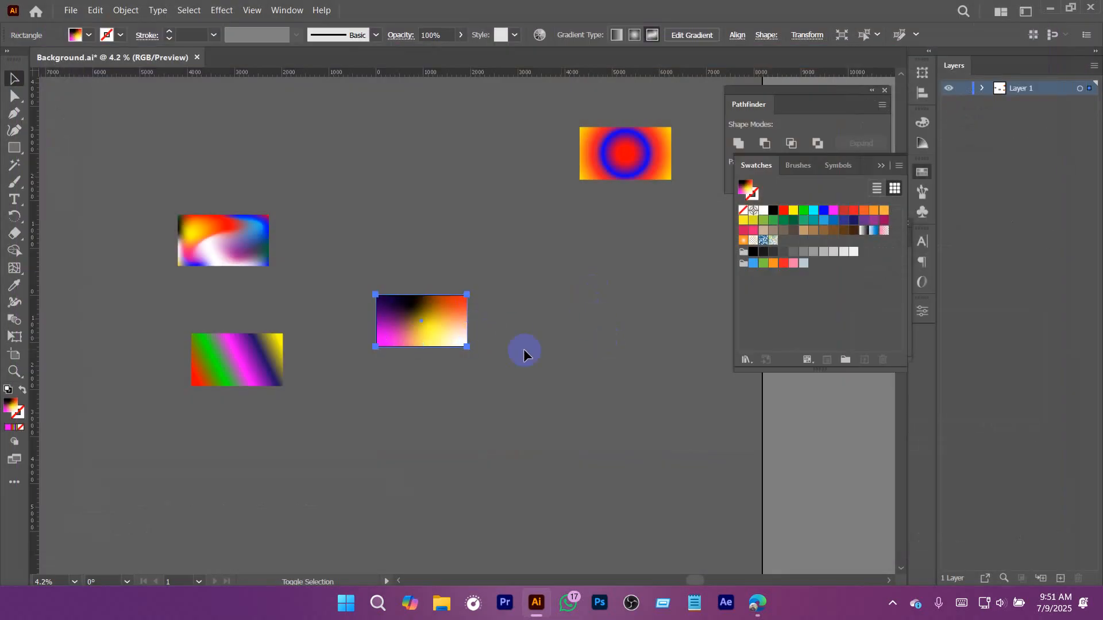
Step: Move the freeform gradient rectangle off the artboard, centre the red and blue radial gradient rectangle on it, and deselect
{"action": "left_click_drag", "start_coordinate": [397, 331], "coordinate": [339, 177]}
{"action": "left_click_drag", "start_coordinate": [615, 166], "coordinate": [521, 263]}
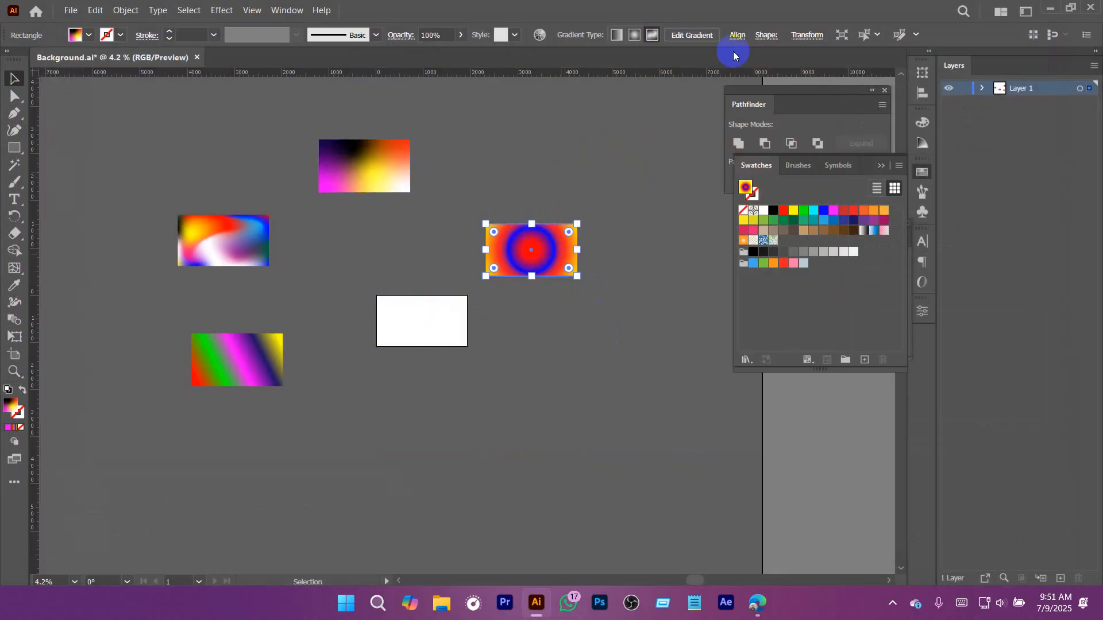
{"action": "left_click", "coordinate": [739, 38]}
{"action": "left_click", "coordinate": [611, 76]}
{"action": "left_click", "coordinate": [706, 75]}
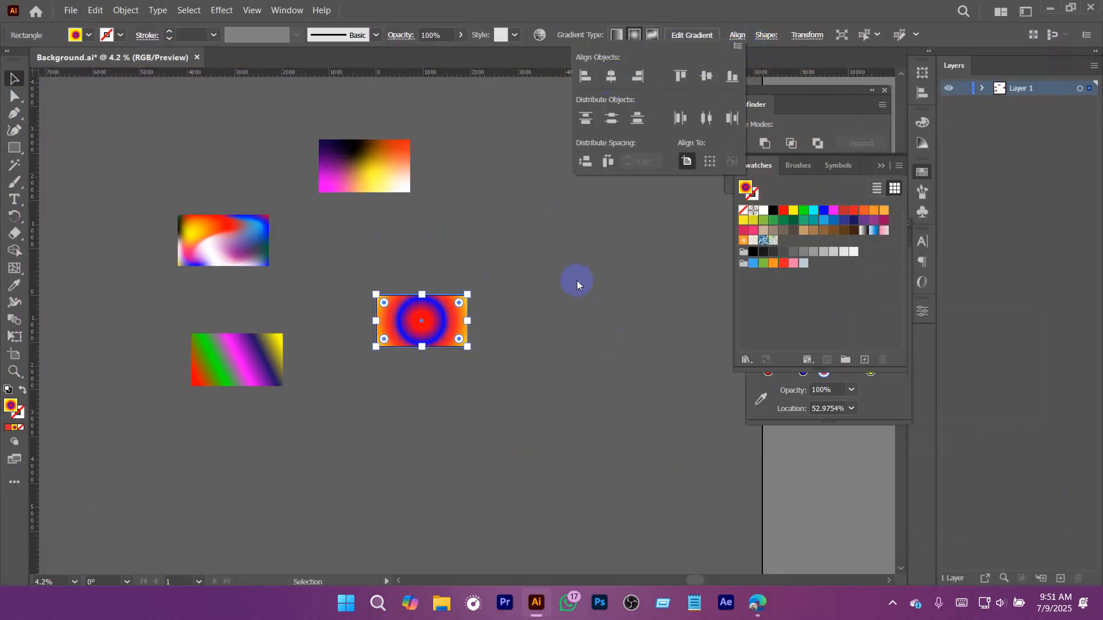
{"action": "left_click", "coordinate": [577, 281]}
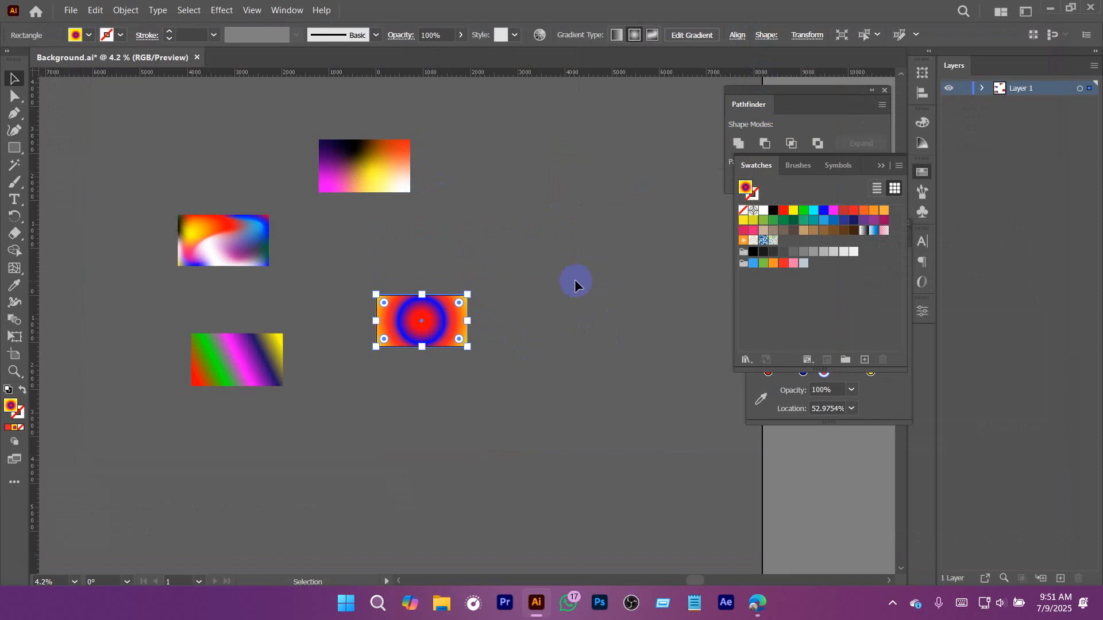
{"action": "left_click", "coordinate": [566, 279]}
Step: Export the artboard with the radial gradient for web as a maximum-quality JPEG named Background 4 in Downloads
{"action": "key", "text": "ctrl+alt+shift+s"}
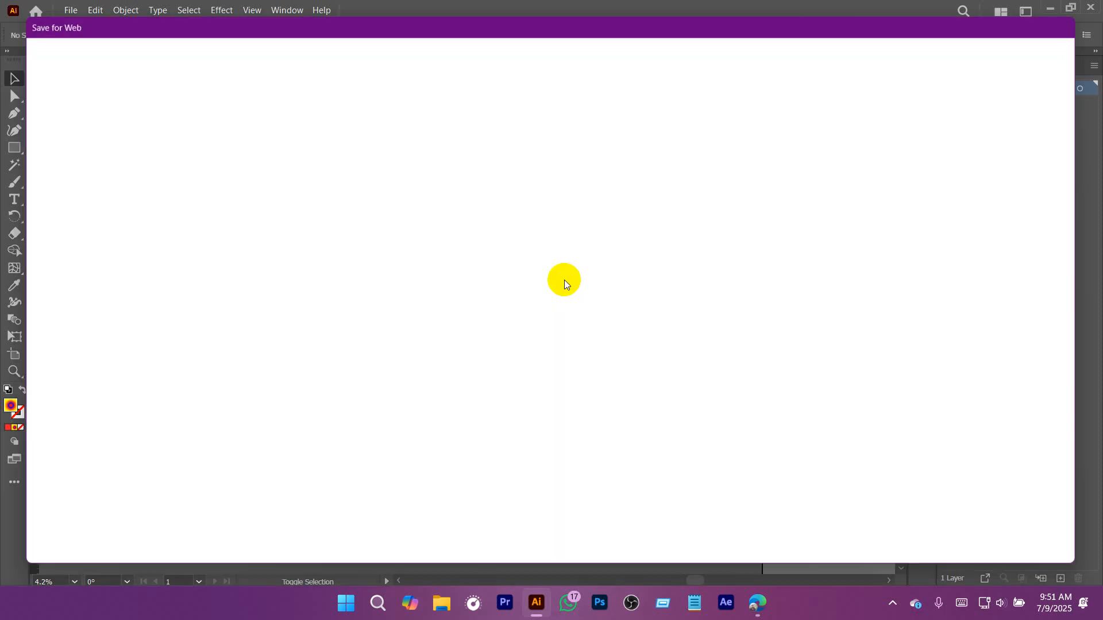
{"action": "left_click", "coordinate": [906, 544]}
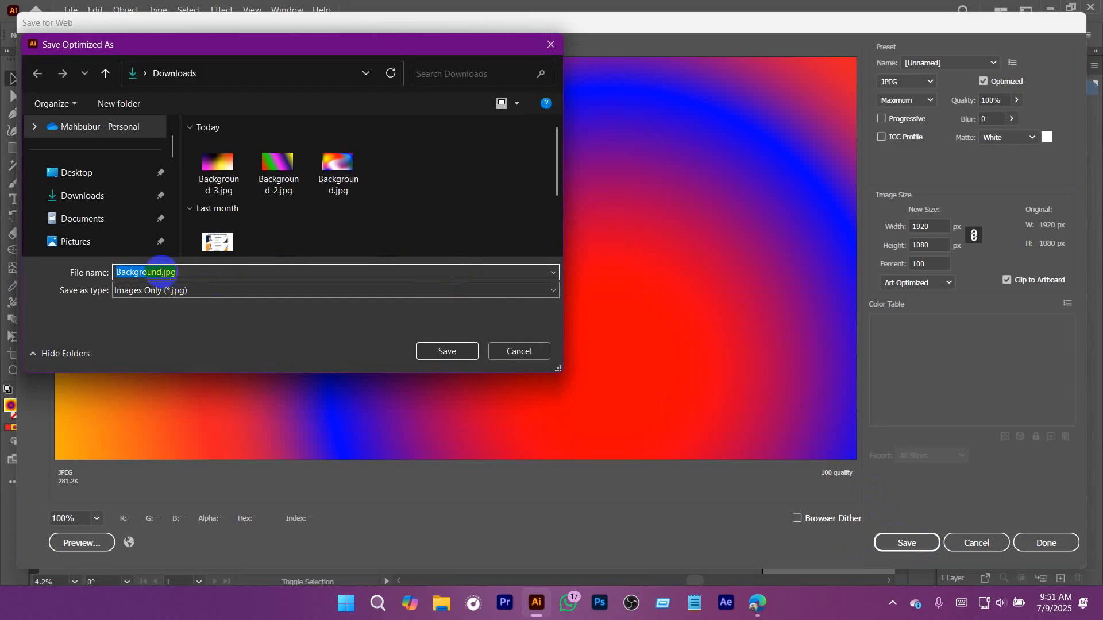
{"action": "key", "text": "BackSpace"}
{"action": "type", "text": "4"}
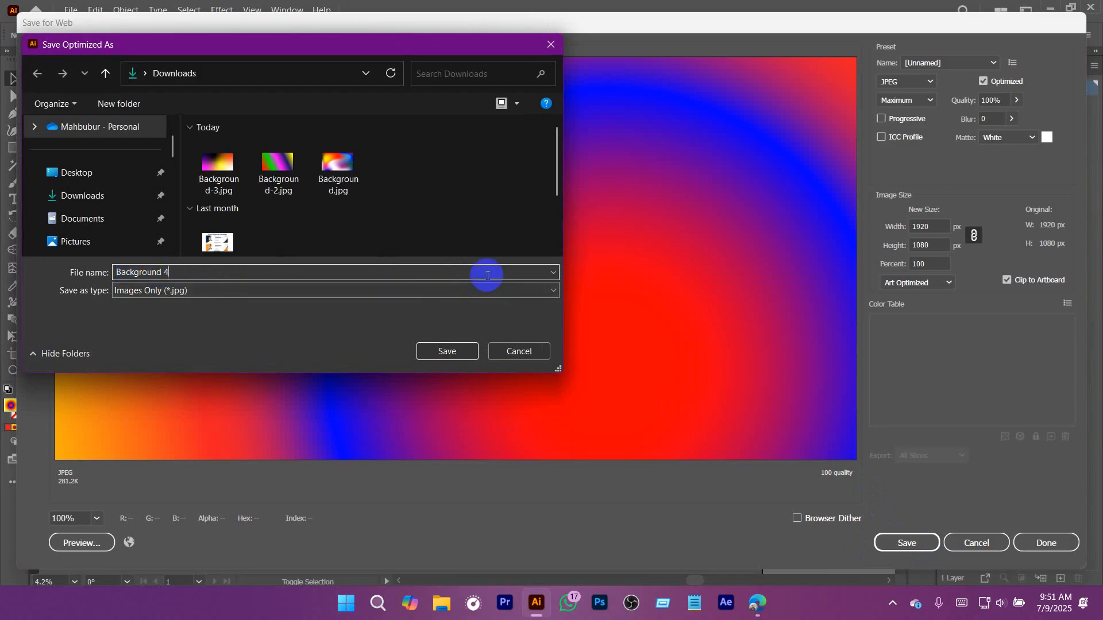
{"action": "left_click", "coordinate": [450, 354]}
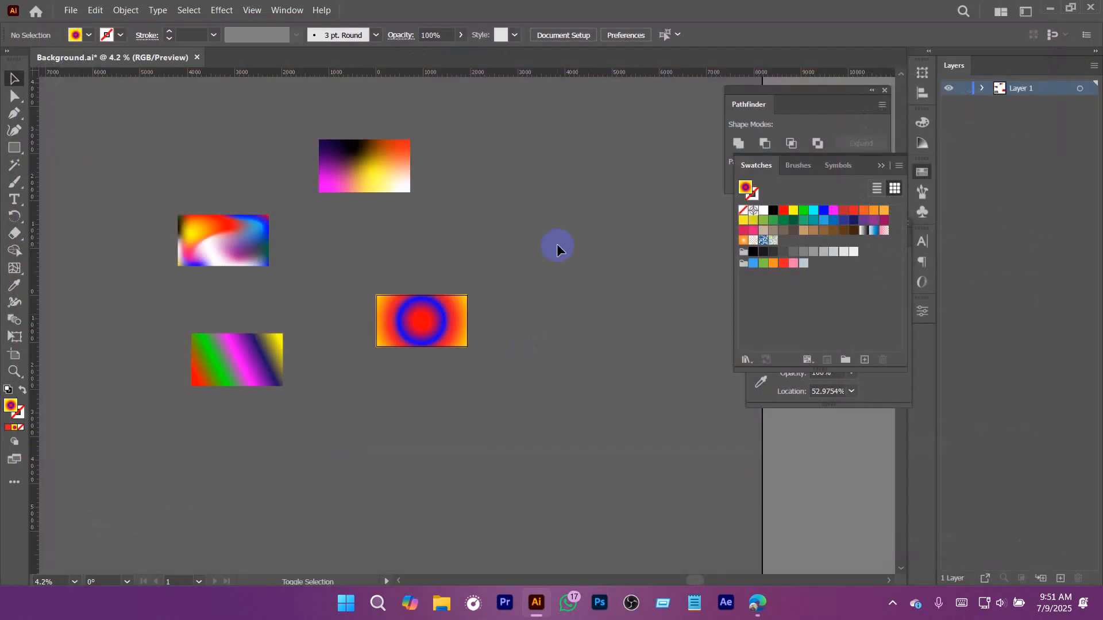
{"action": "scroll", "coordinate": [557, 265], "scroll_direction": "left", "scroll_amount": 2}
{"action": "left_click", "coordinate": [892, 602]}
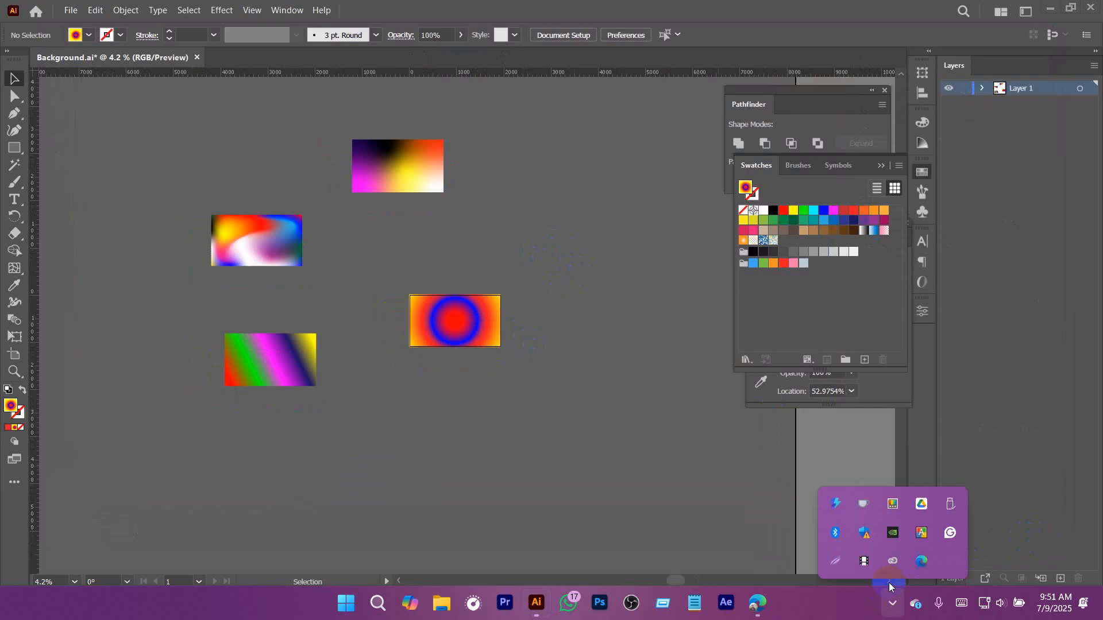
{"action": "left_click", "coordinate": [568, 312]}
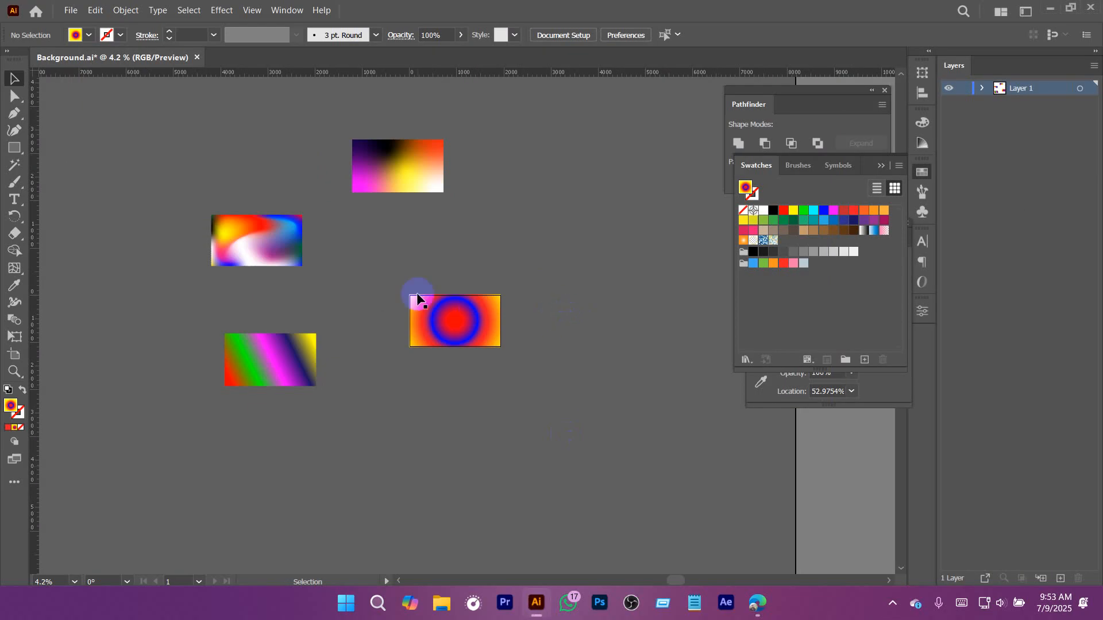
Step: Clear the artboard by placing the radial gradient rectangle beside the multicolour one, and set the striped rectangle directly below the multicolour one
{"action": "scroll", "coordinate": [442, 329], "scroll_direction": "up", "scroll_amount": 3}
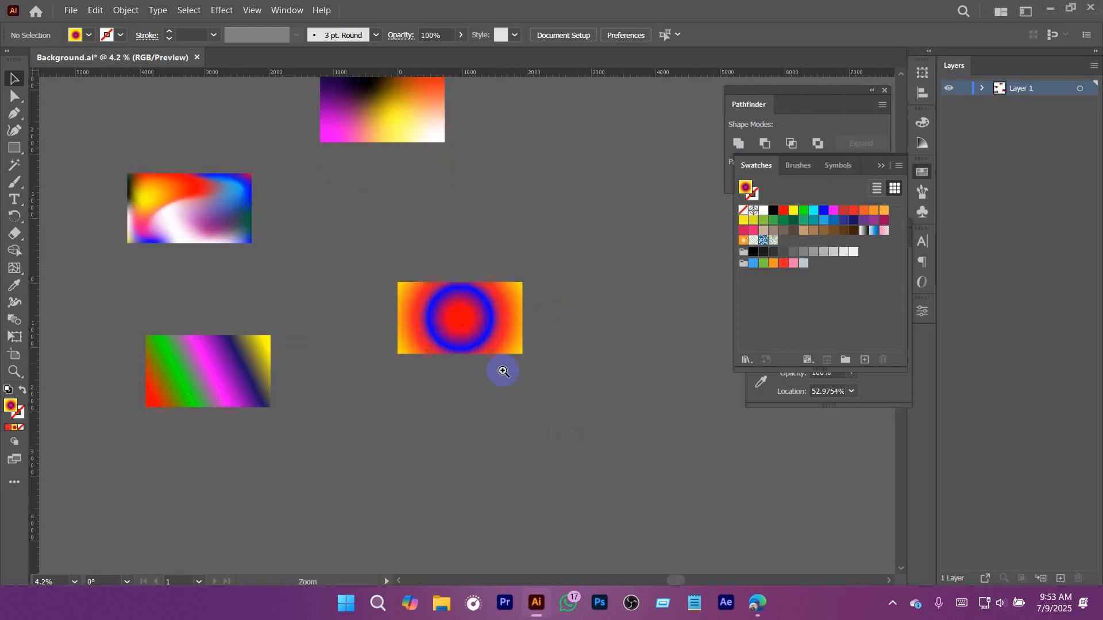
{"action": "left_click_drag", "start_coordinate": [474, 319], "coordinate": [357, 194]}
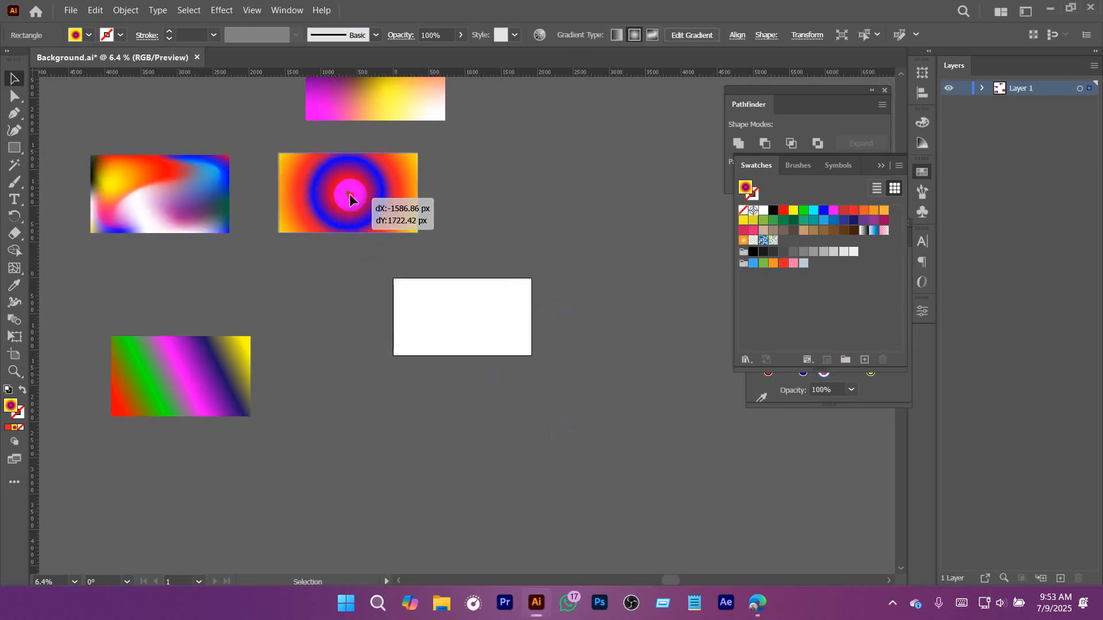
{"action": "left_click_drag", "start_coordinate": [197, 358], "coordinate": [172, 291]}
{"action": "left_click", "coordinate": [446, 404]}
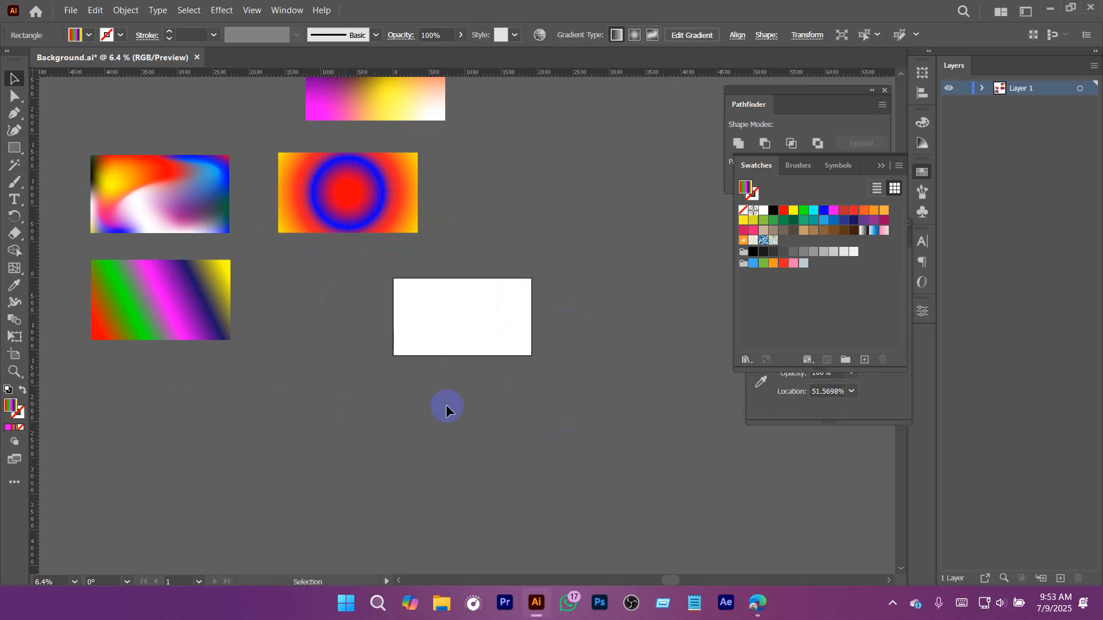
Step: Switch to the Edge browser and search the web for "mess tool elements design" in a new tab
{"action": "left_click", "coordinate": [757, 603]}
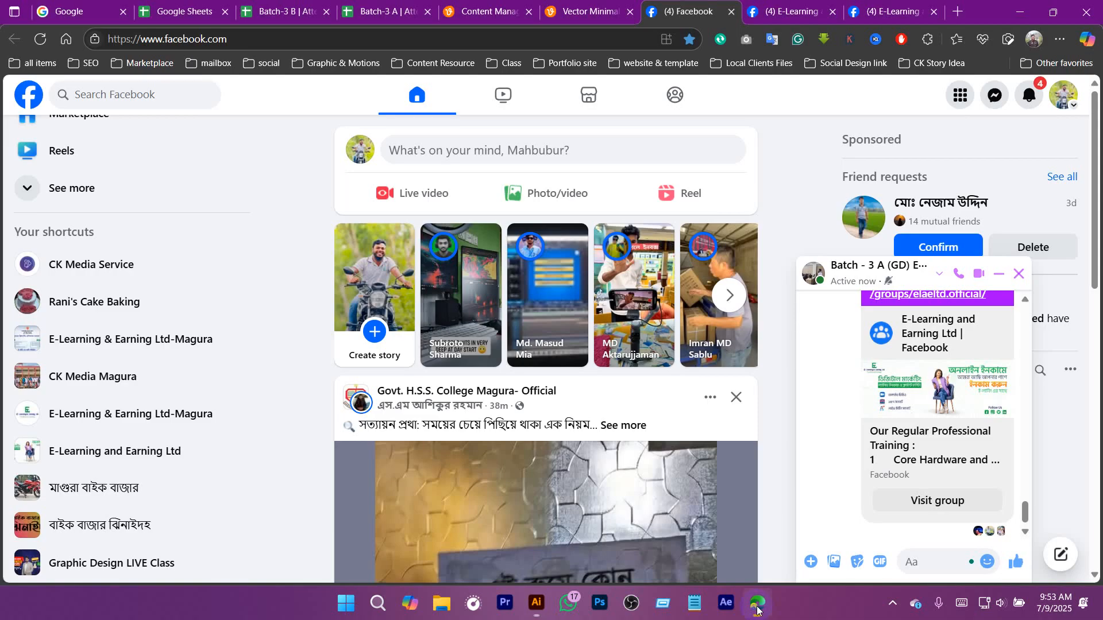
{"action": "left_click", "coordinate": [958, 12]}
{"action": "type", "text": "m"}
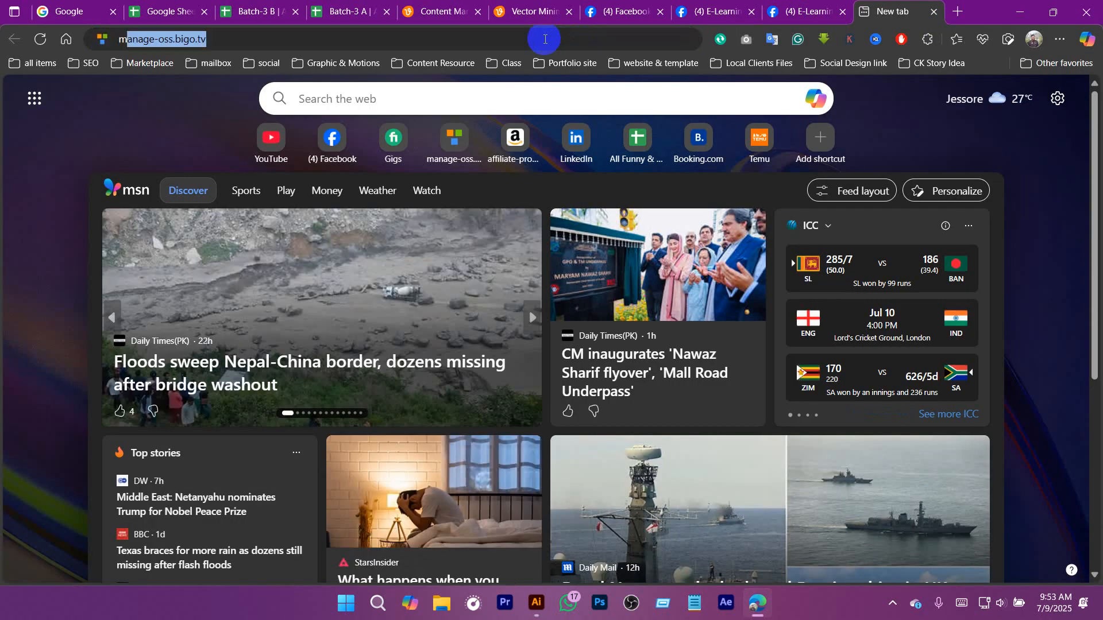
{"action": "type", "text": "ess tool"}
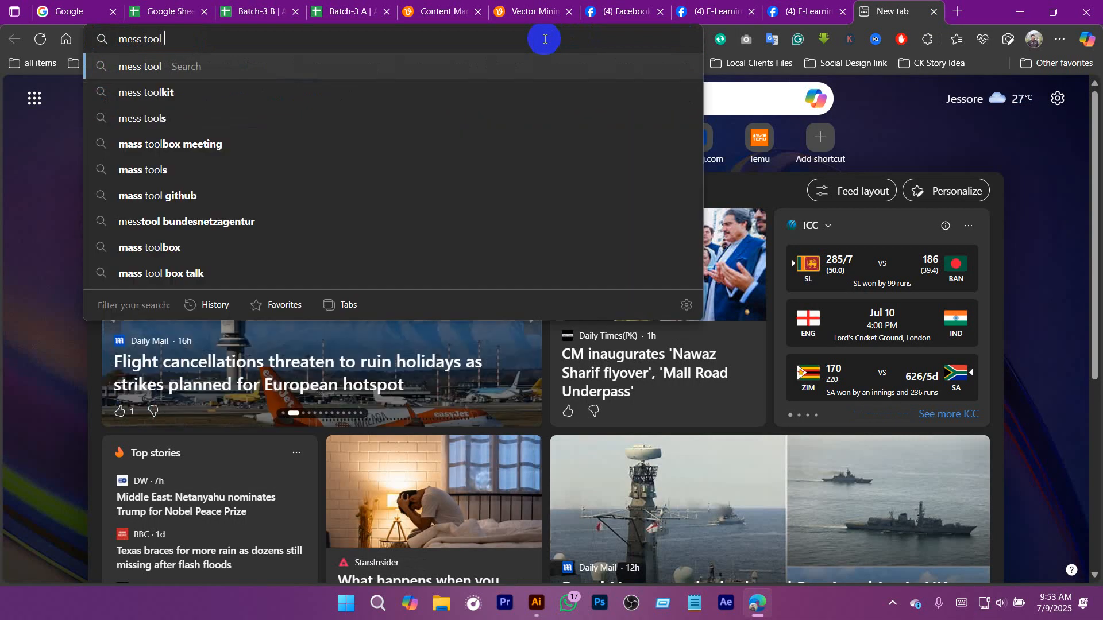
{"action": "type", "text": " elements design"}
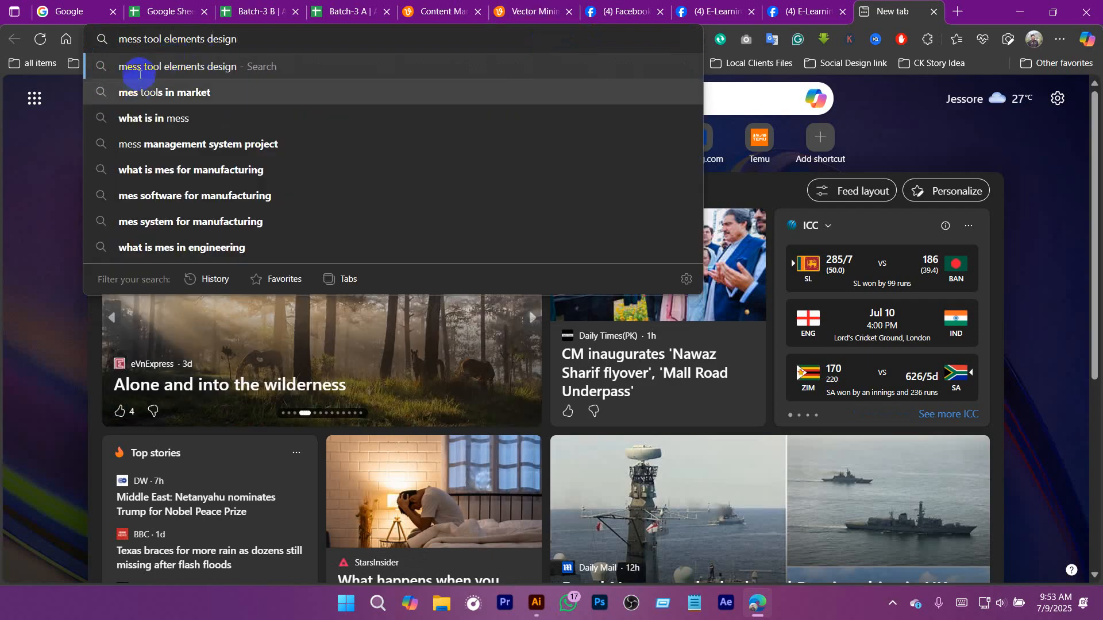
{"action": "left_click", "coordinate": [208, 62]}
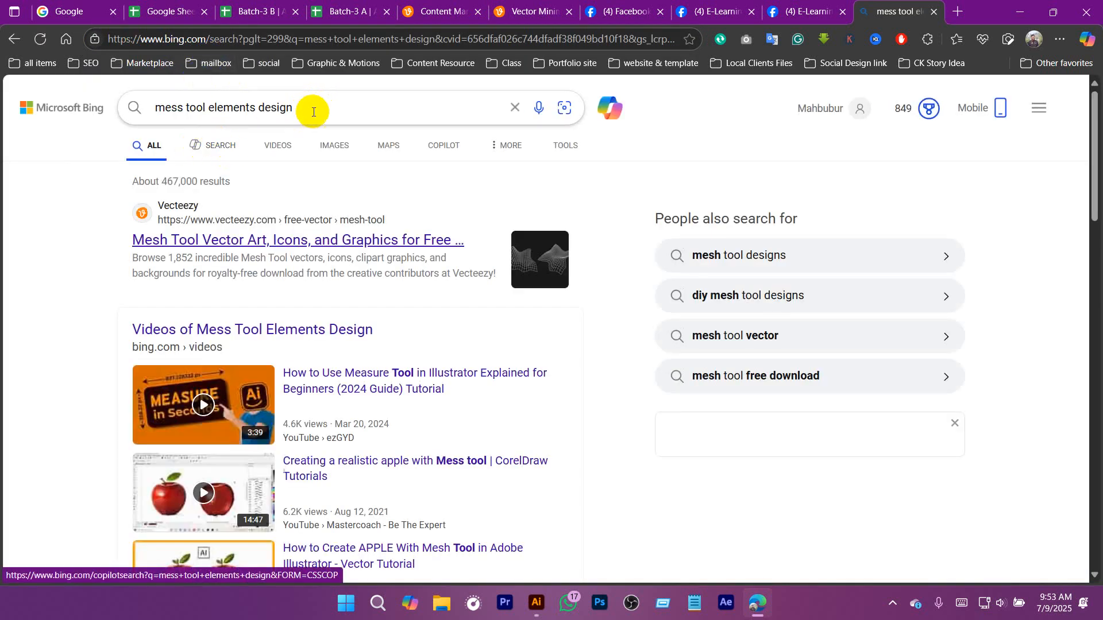
Step: Copy the search phrase "mess tool elements design" and search for images with it on Google
{"action": "left_click", "coordinate": [210, 113]}
{"action": "key", "text": "ctrl+c"}
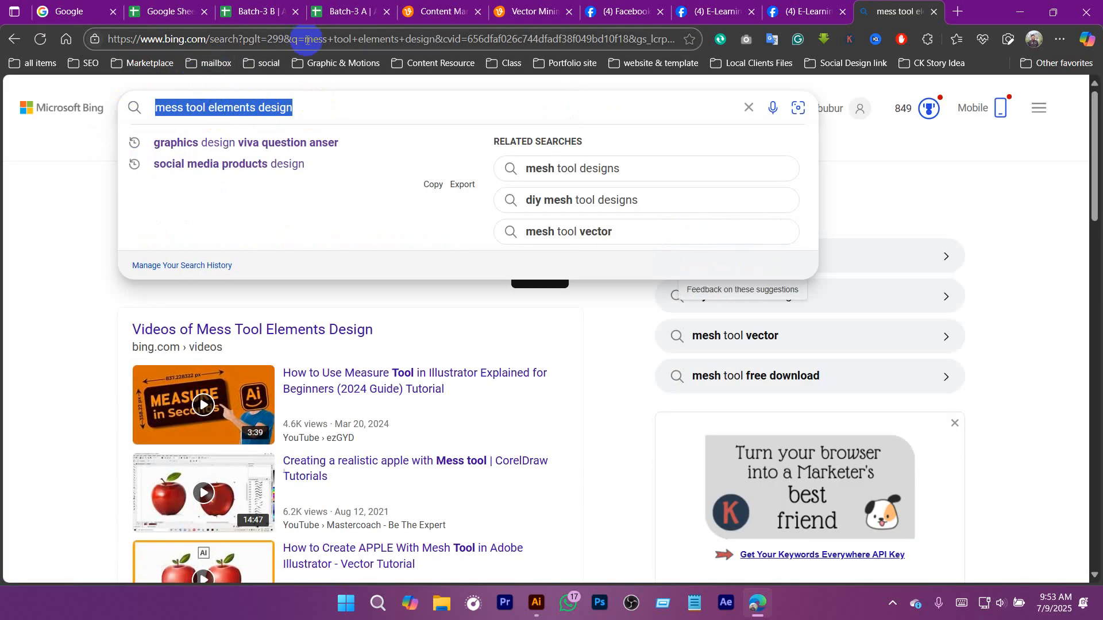
{"action": "left_click", "coordinate": [307, 40]}
{"action": "type", "text": "googl"}
{"action": "key", "text": "Return"}
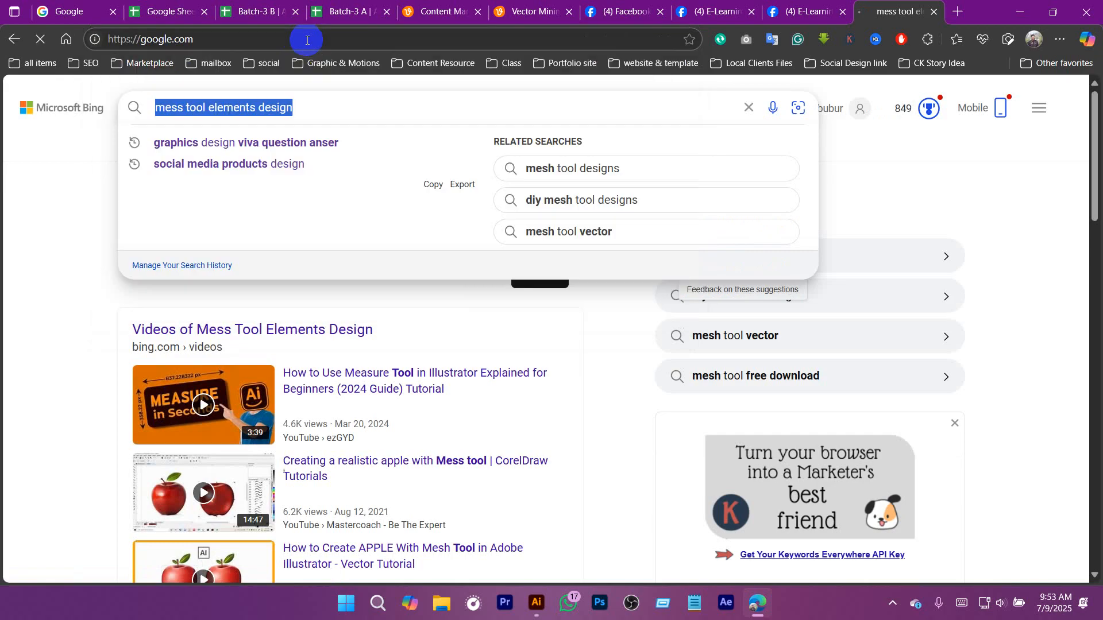
{"action": "key", "text": "ctrl+v"}
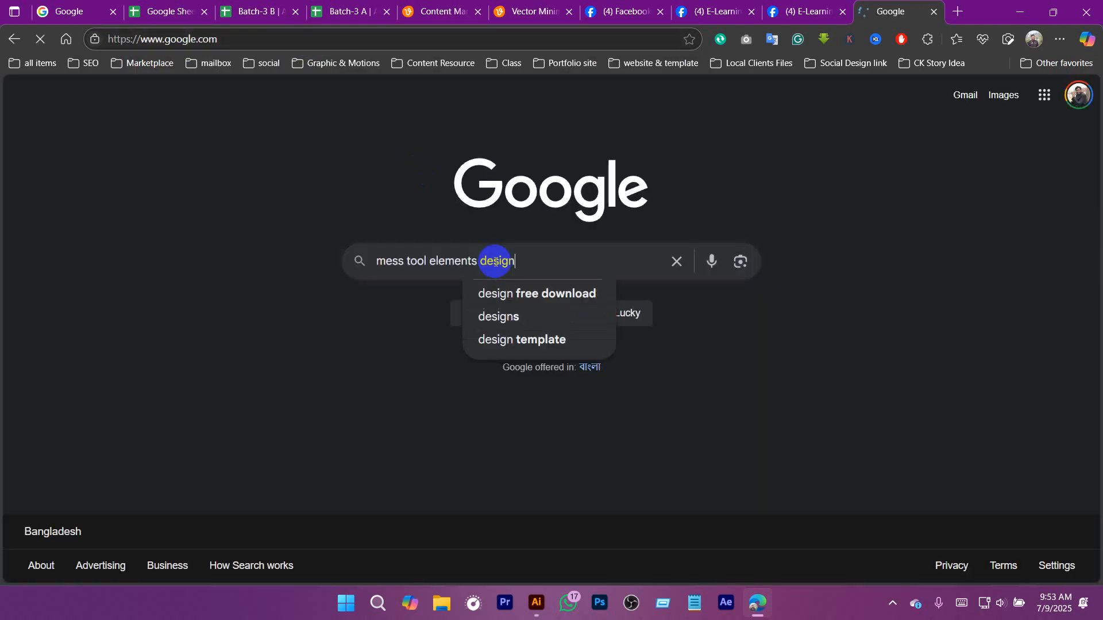
{"action": "key", "text": "Return"}
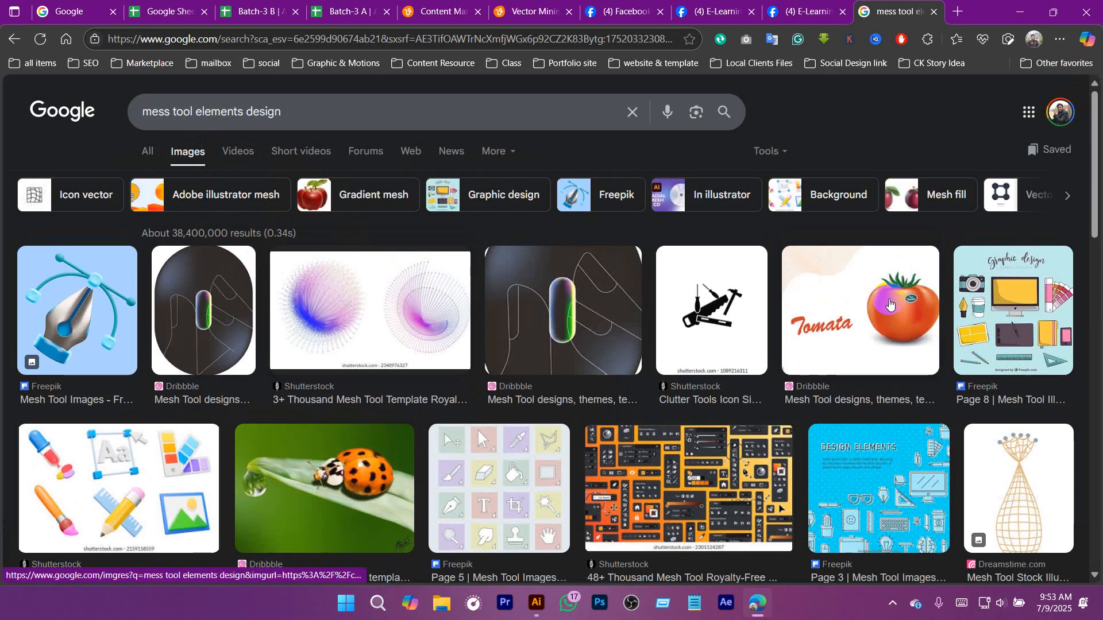
Step: Open the tomato illustration from Dribbble and browse its related images for fruit and vegetable artwork made with the Mesh tool
{"action": "left_click", "coordinate": [889, 304]}
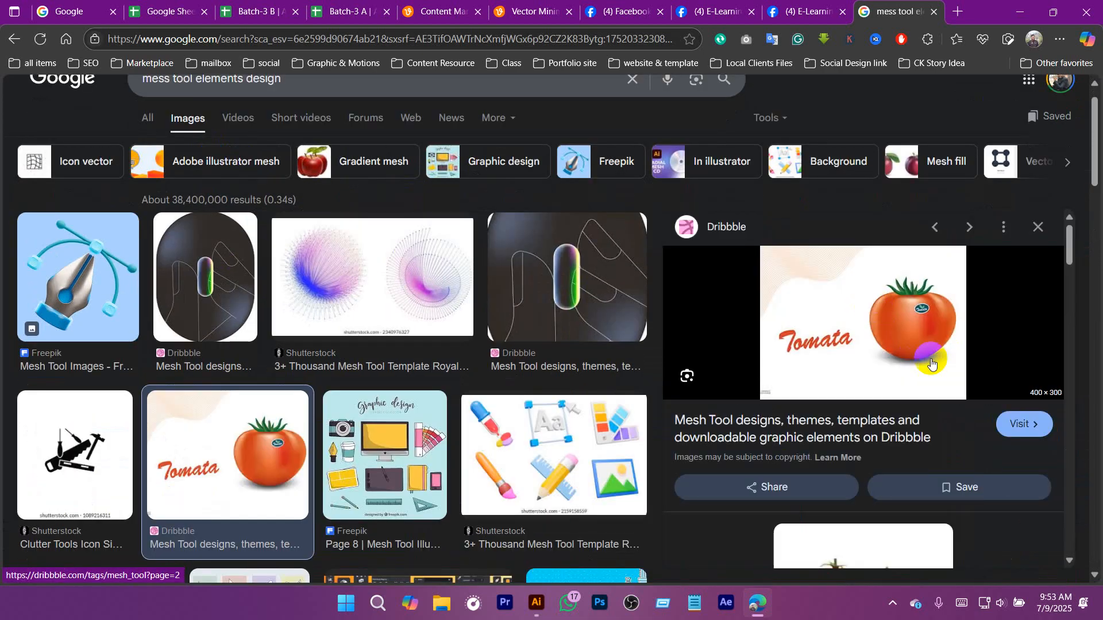
{"action": "scroll", "coordinate": [932, 363], "scroll_direction": "down", "scroll_amount": 10}
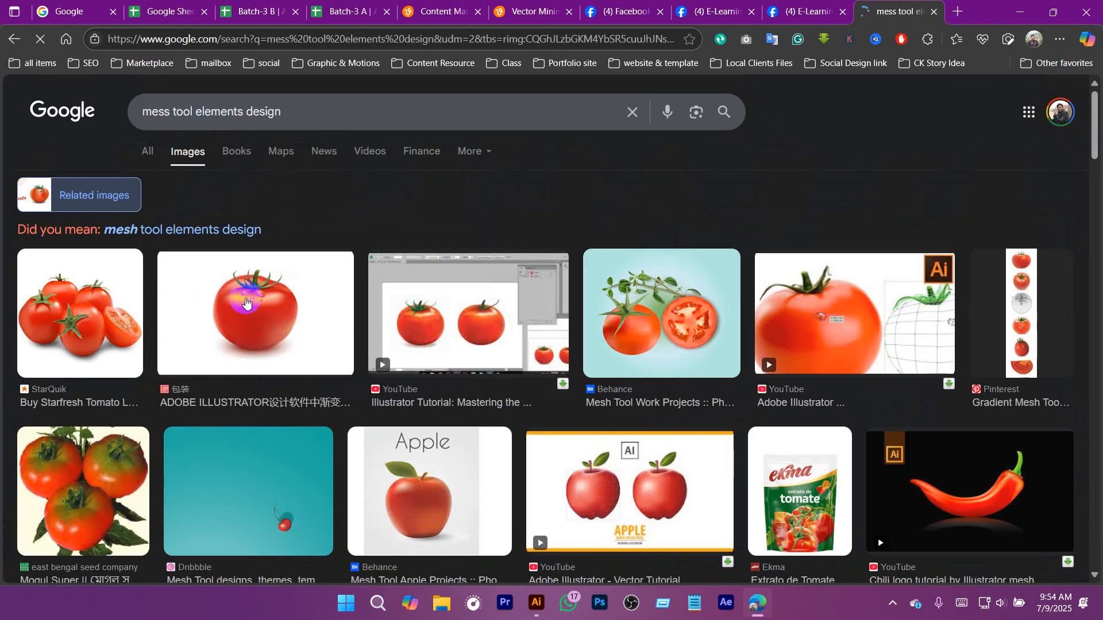
{"action": "scroll", "coordinate": [259, 313], "scroll_direction": "down", "scroll_amount": 6}
{"action": "scroll", "coordinate": [1007, 207], "scroll_direction": "up", "scroll_amount": 2}
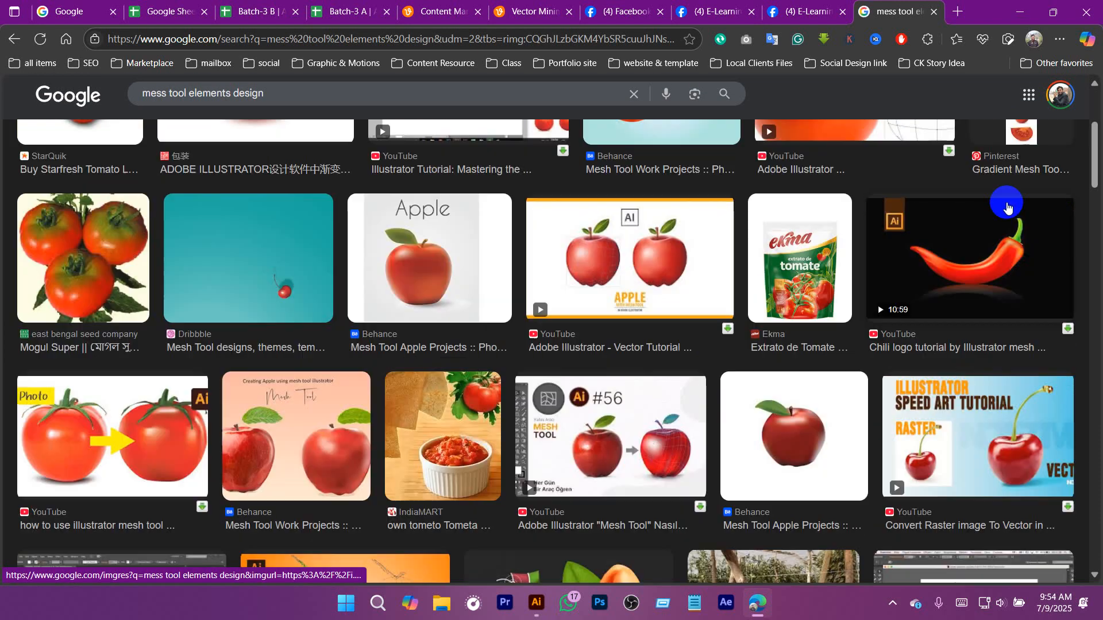
{"action": "scroll", "coordinate": [1007, 207], "scroll_direction": "down", "scroll_amount": 8}
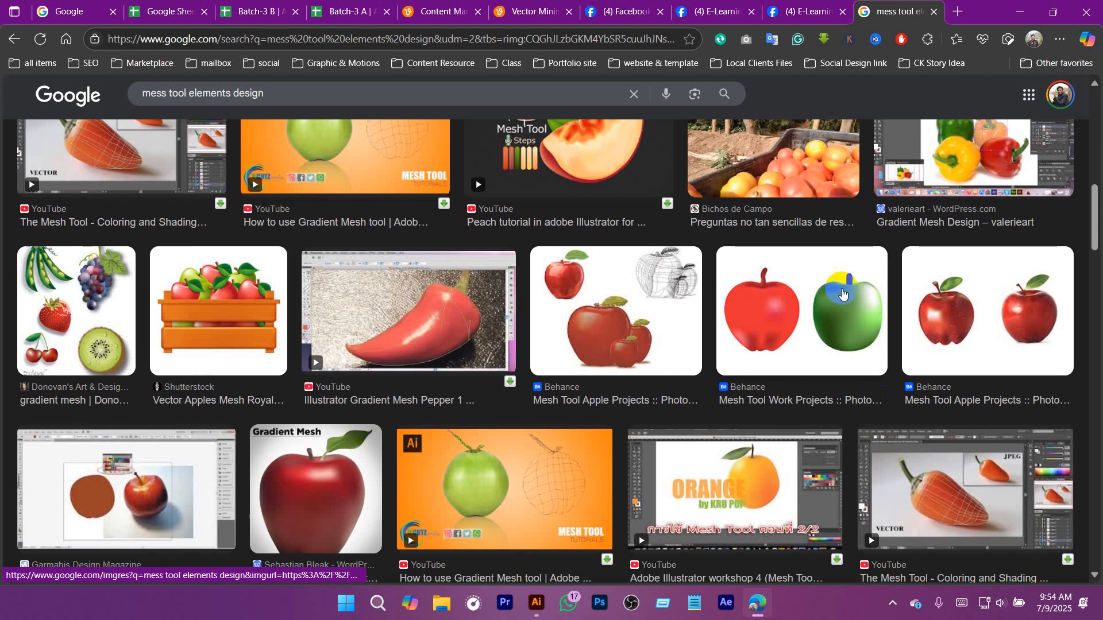
{"action": "scroll", "coordinate": [230, 298], "scroll_direction": "up", "scroll_amount": 4}
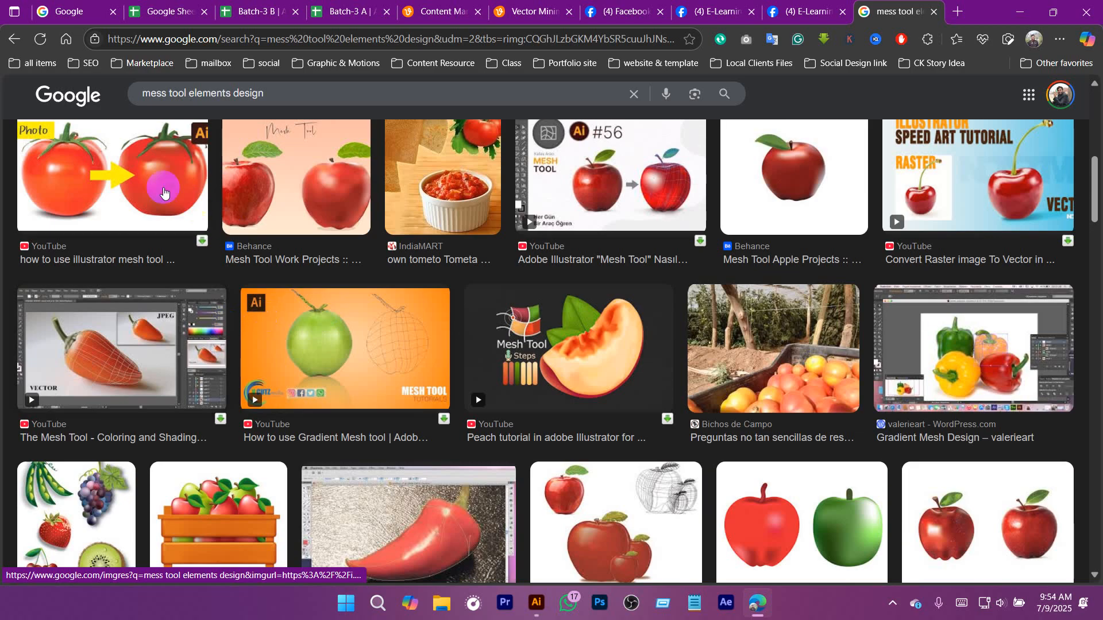
Step: Preview the tomato and apple Mesh tool image results and look further through the results for a suitable reference
{"action": "left_click", "coordinate": [164, 193]}
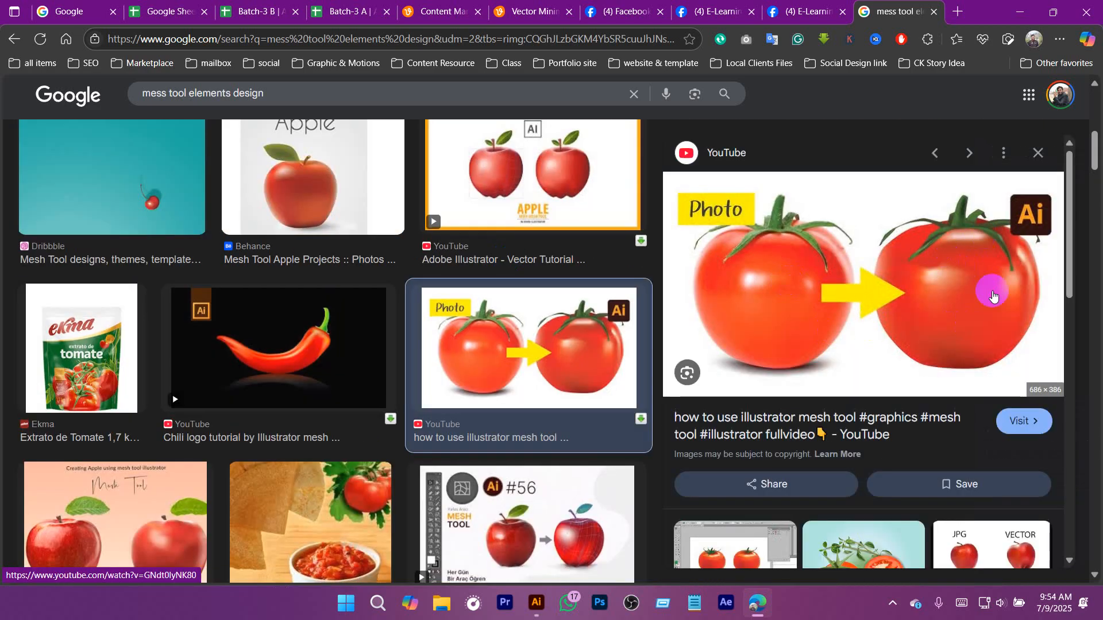
{"action": "left_click", "coordinate": [500, 197]}
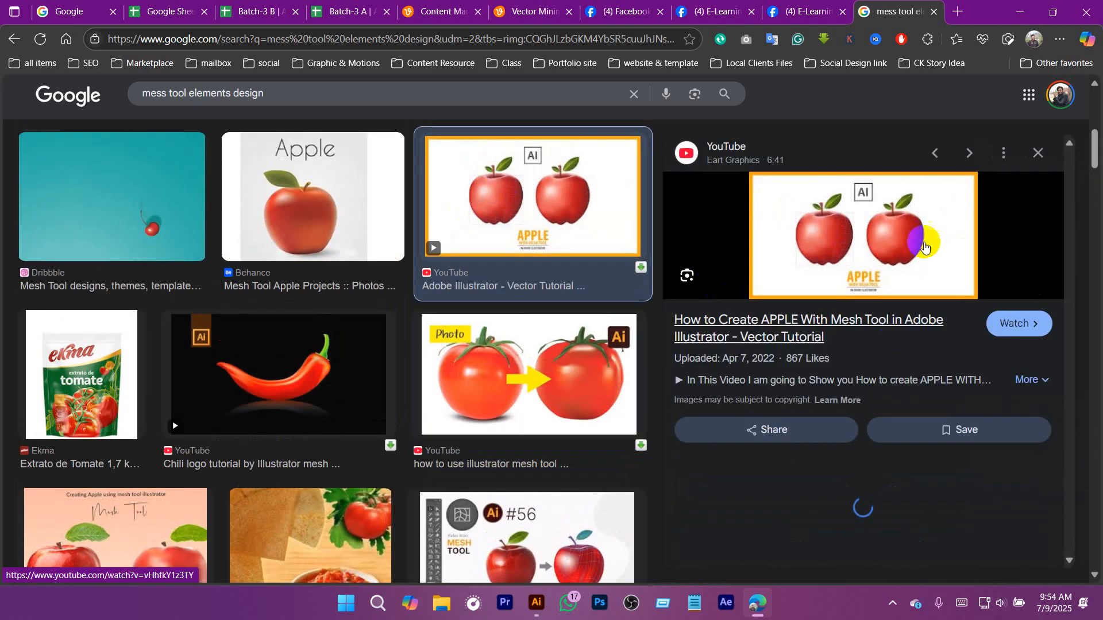
{"action": "scroll", "coordinate": [804, 428], "scroll_direction": "down", "scroll_amount": 10}
{"action": "scroll", "coordinate": [345, 431], "scroll_direction": "down", "scroll_amount": 15}
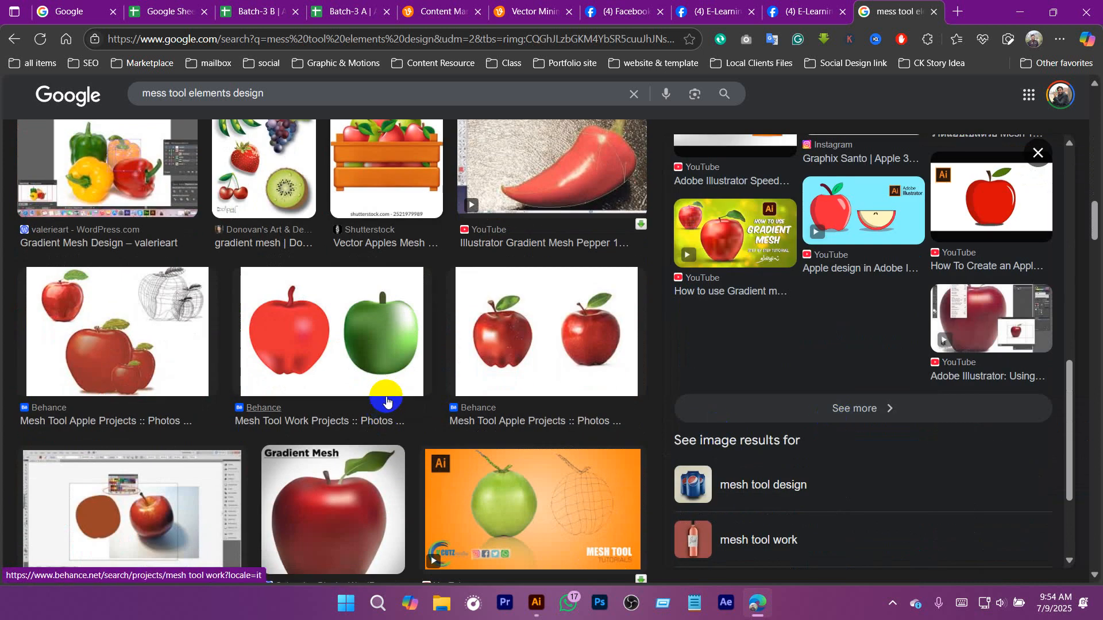
{"action": "scroll", "coordinate": [382, 396], "scroll_direction": "down", "scroll_amount": 3}
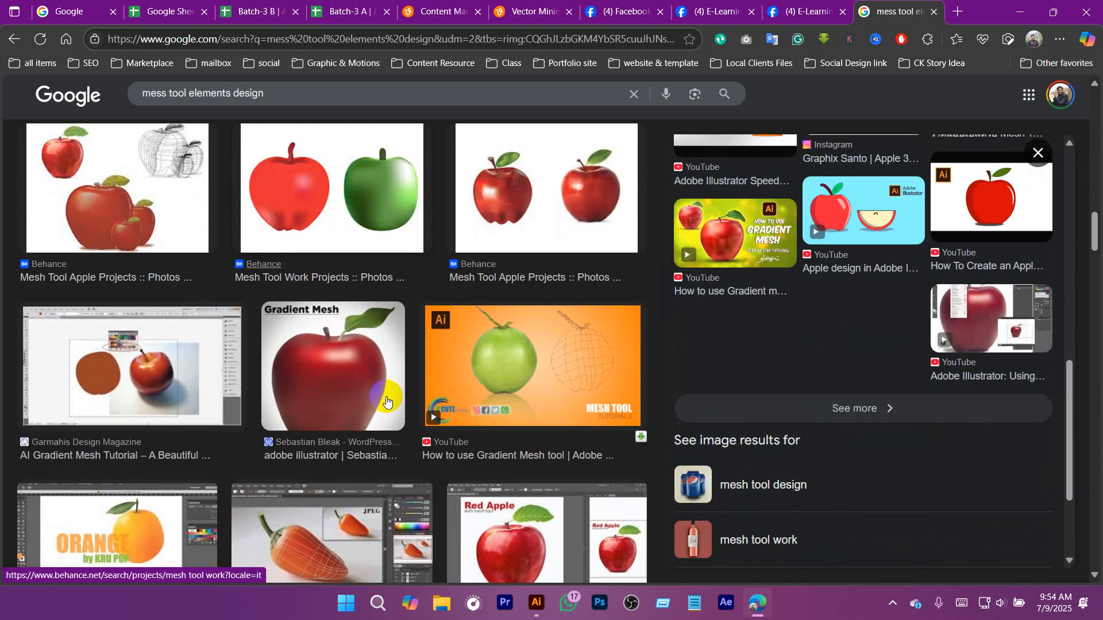
Step: Copy the Behance image of two red apples on white and paste it into the Background.ai document in Illustrator
{"action": "left_click", "coordinate": [562, 216]}
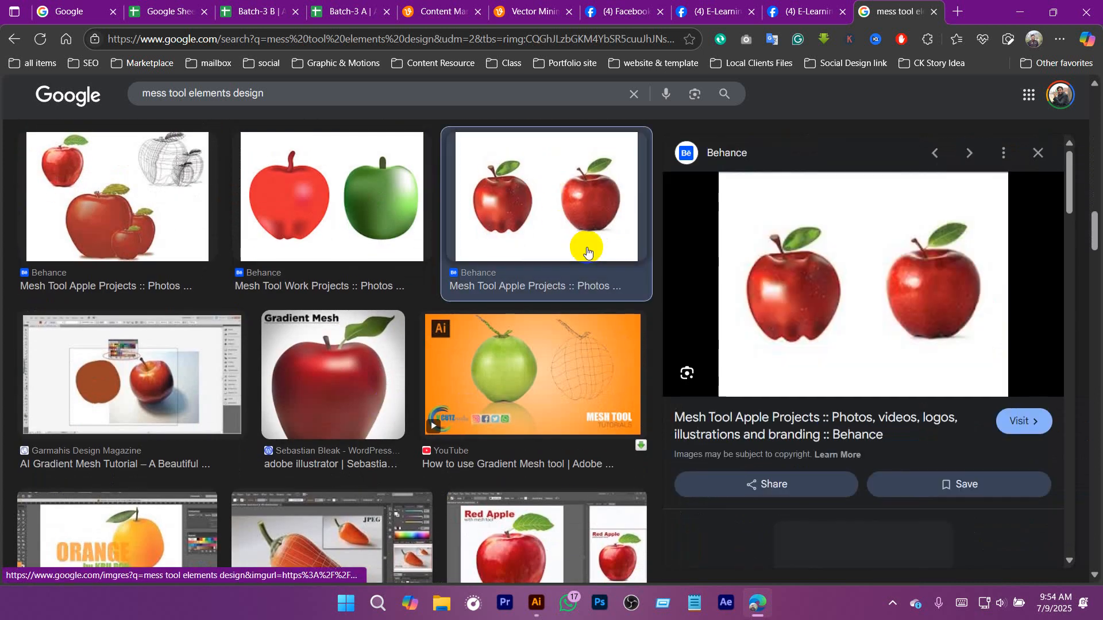
{"action": "right_click", "coordinate": [820, 229]}
{"action": "left_click", "coordinate": [868, 364]}
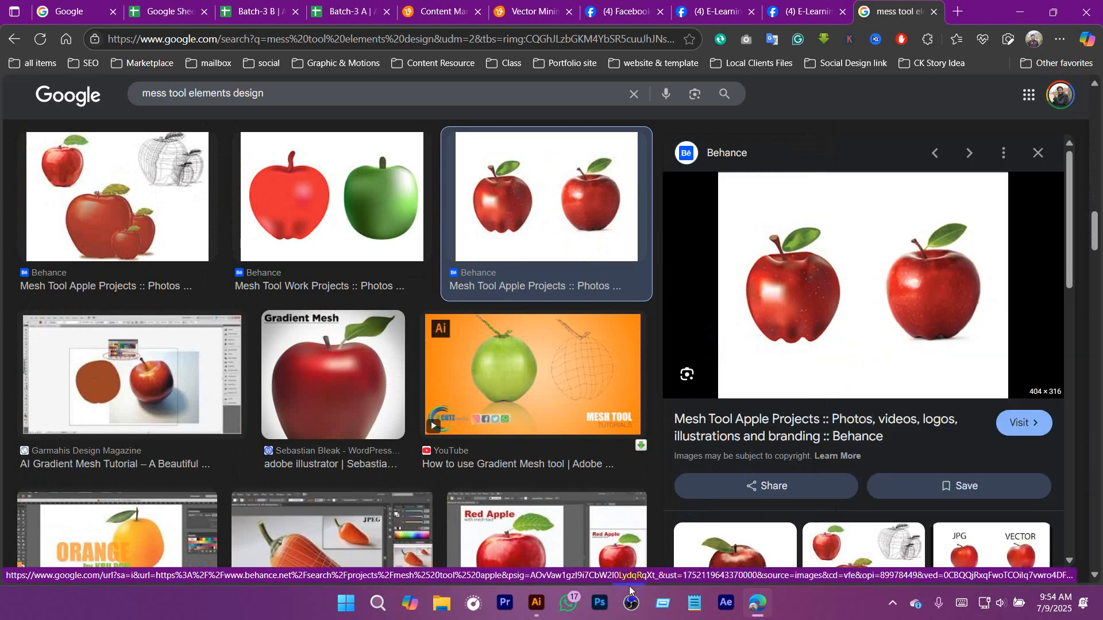
{"action": "left_click", "coordinate": [536, 604]}
{"action": "key", "text": "ctrl+v"}
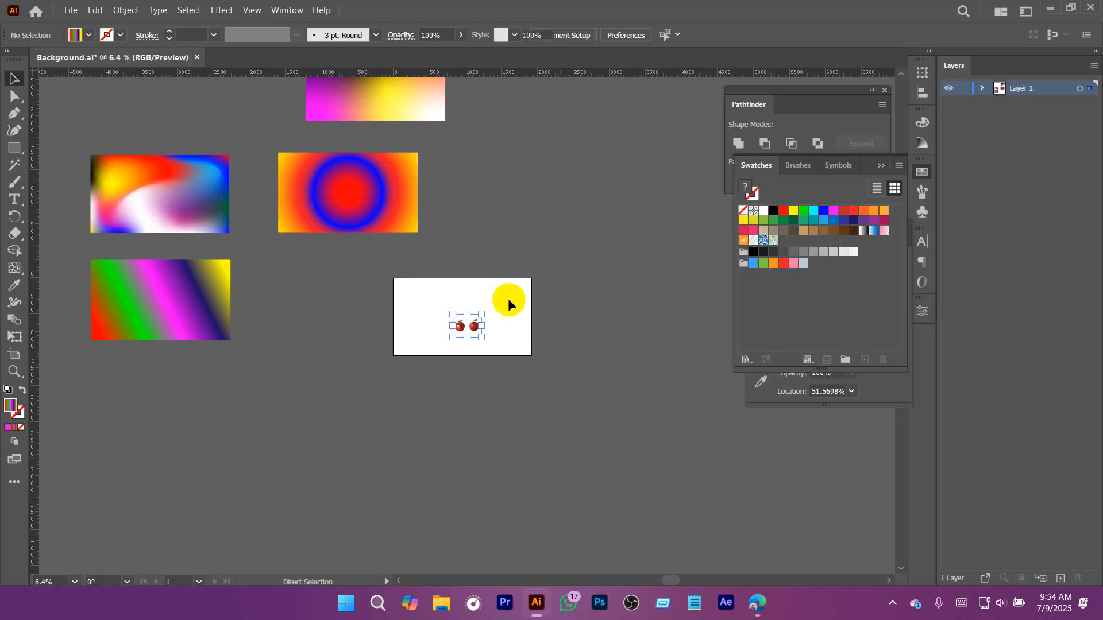
Step: Enlarge the pasted image to about four times its size and shift it so the realistic apple lies over the artboard
{"action": "scroll", "coordinate": [593, 419], "scroll_direction": "up", "scroll_amount": 5}
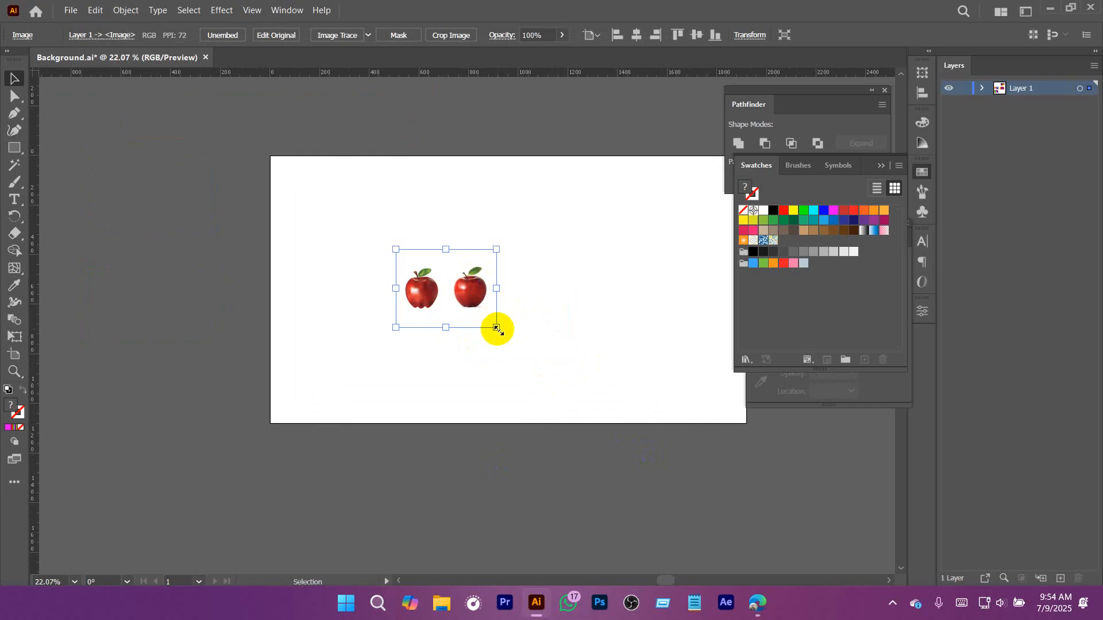
{"action": "left_click_drag", "start_coordinate": [496, 328], "coordinate": [640, 443]}
{"action": "left_click_drag", "start_coordinate": [546, 311], "coordinate": [423, 308]}
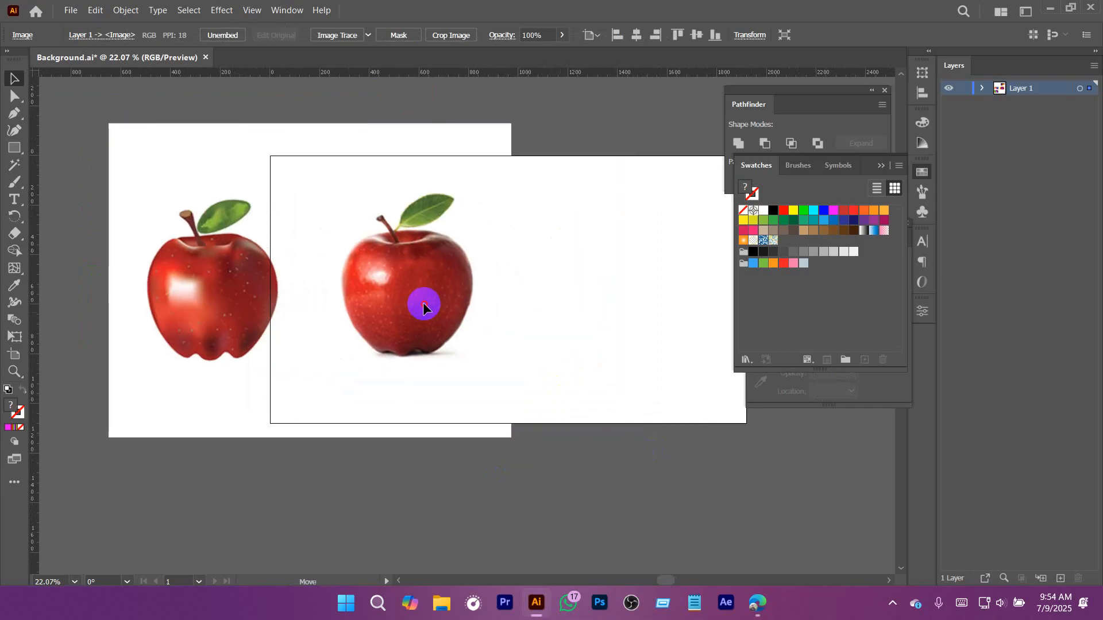
{"action": "scroll", "coordinate": [394, 280], "scroll_direction": "up", "scroll_amount": 3}
{"action": "scroll", "coordinate": [529, 359], "scroll_direction": "down", "scroll_amount": 2}
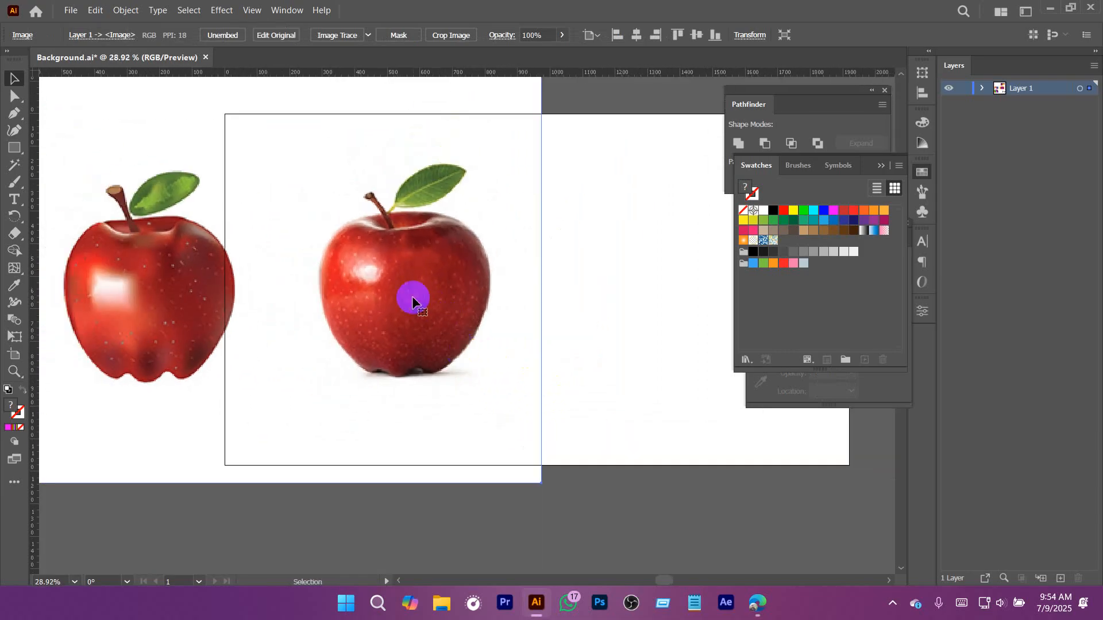
Step: Draw a rectangle about 782 × 743 px around the realistic apple and apply it as a clipping mask to the image
{"action": "key", "text": "m"}
{"action": "left_click_drag", "start_coordinate": [280, 155], "coordinate": [536, 380]}
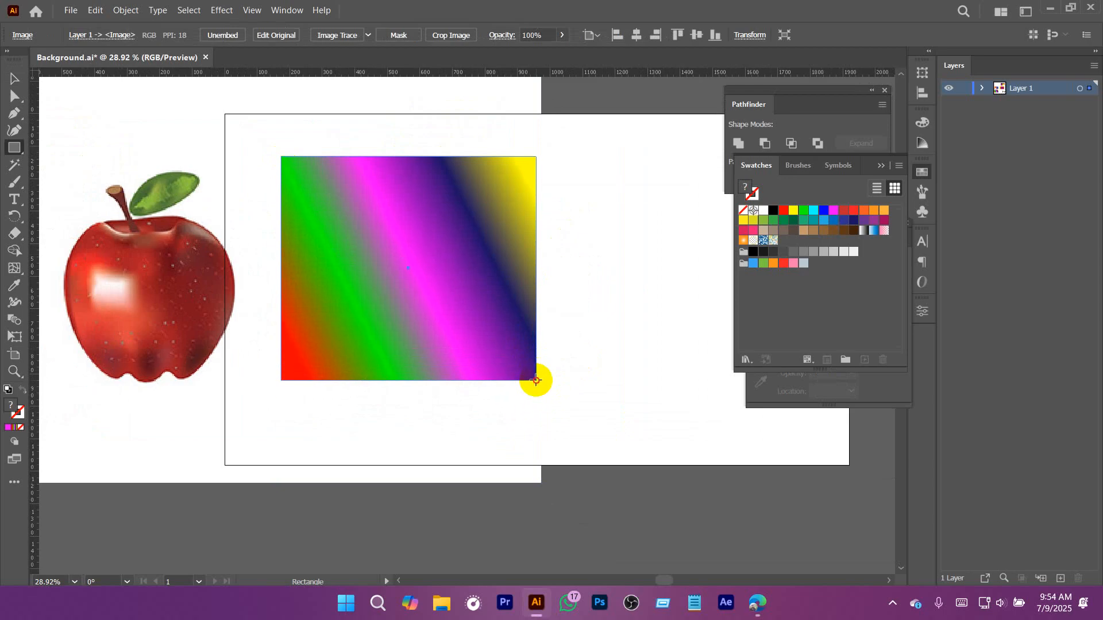
{"action": "key", "text": "v"}
{"action": "key", "text": "ctrl+a"}
{"action": "right_click", "coordinate": [450, 357]}
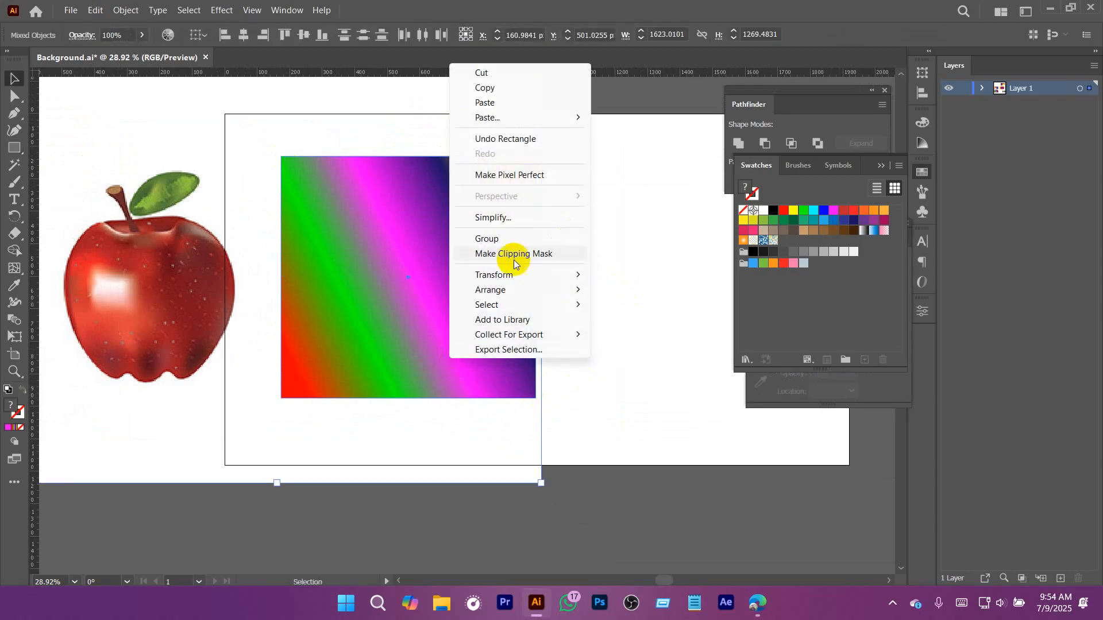
{"action": "left_click", "coordinate": [514, 255]}
Step: Move the clipped apple near the artboard's centre, at about X 917 px and Y 511 px, and lock it
{"action": "left_click_drag", "start_coordinate": [401, 291], "coordinate": [358, 293]}
{"action": "left_click_drag", "start_coordinate": [366, 295], "coordinate": [486, 317]}
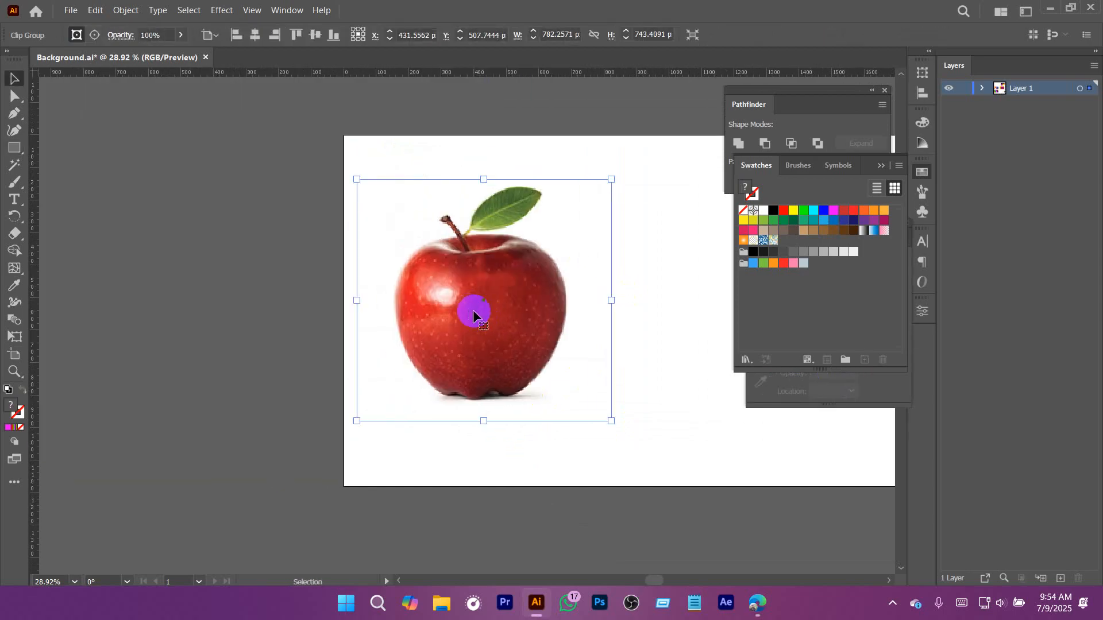
{"action": "left_click_drag", "start_coordinate": [553, 316], "coordinate": [492, 322]}
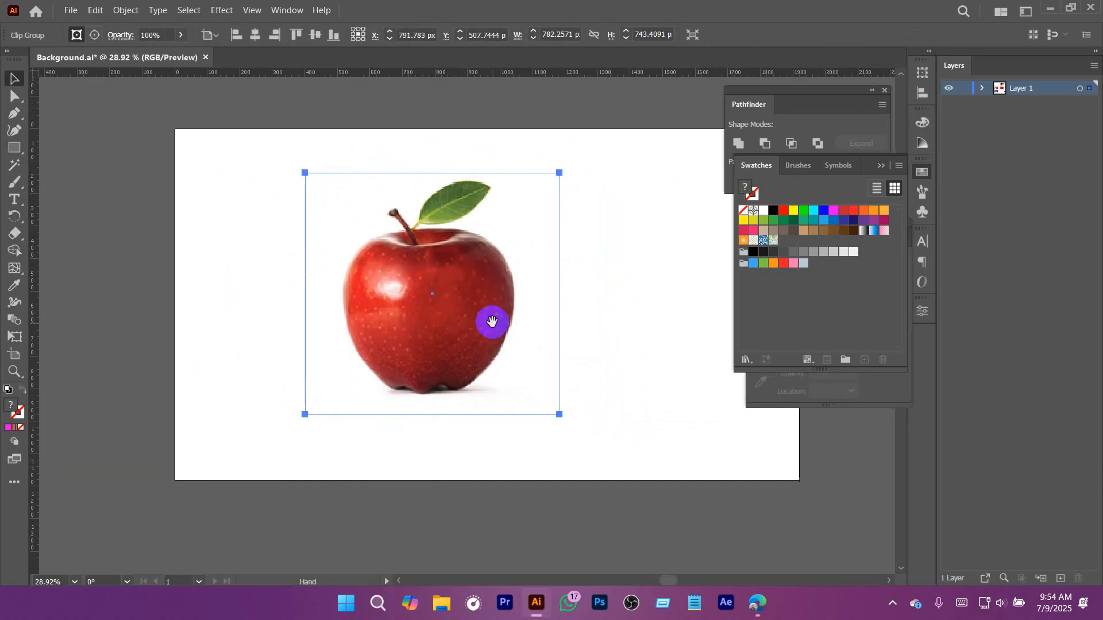
{"action": "left_click_drag", "start_coordinate": [448, 293], "coordinate": [474, 307]}
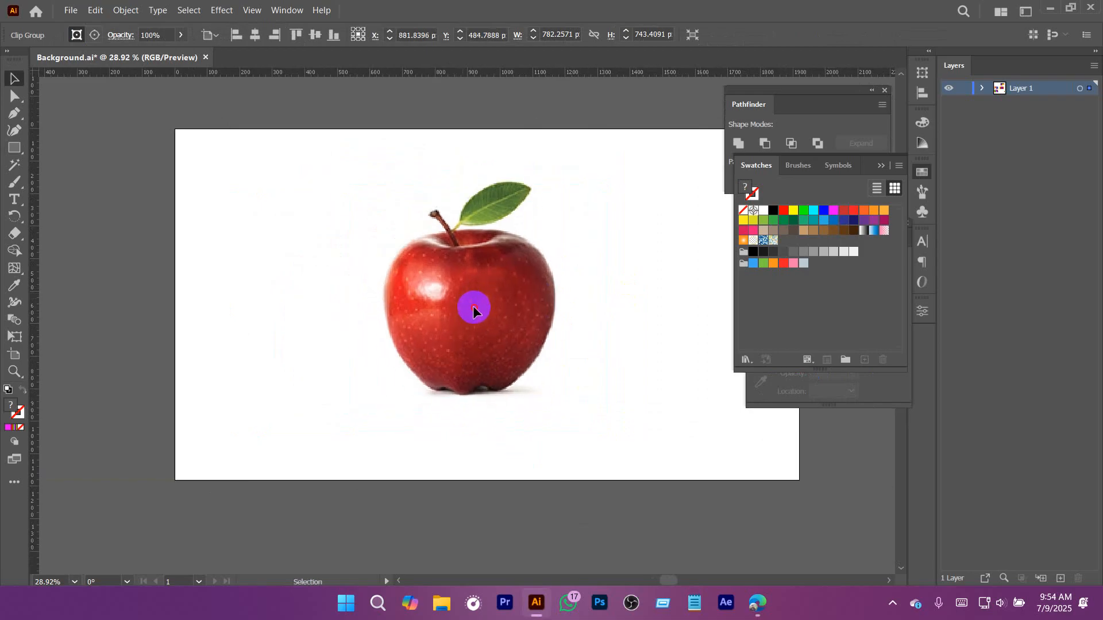
{"action": "left_click", "coordinate": [126, 10]}
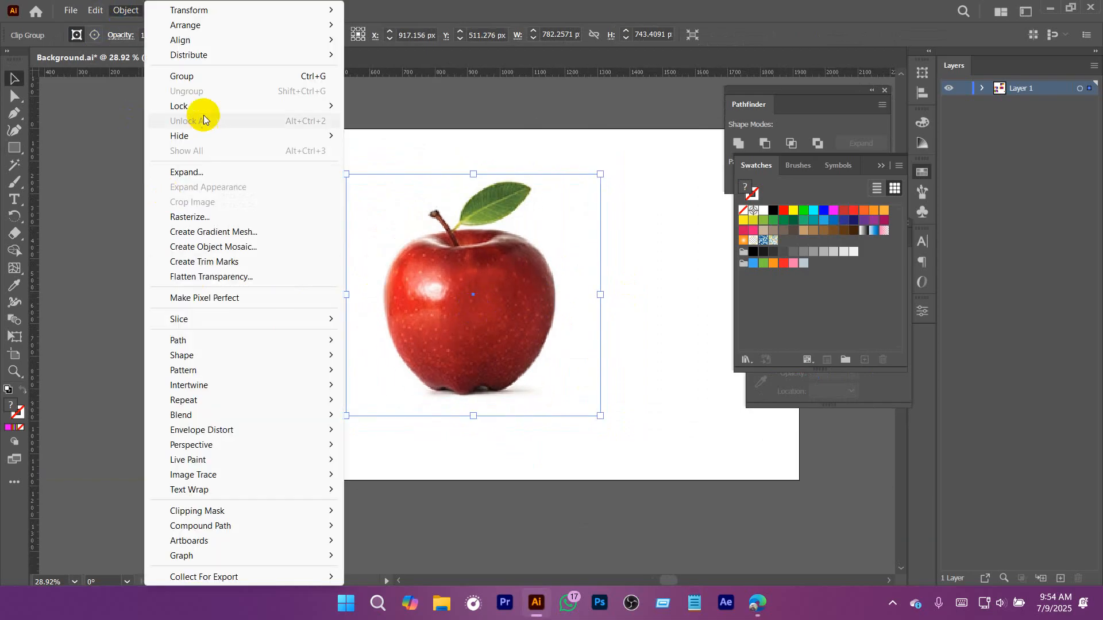
{"action": "mouse_move", "coordinate": [197, 107]}
{"action": "left_click", "coordinate": [432, 110]}
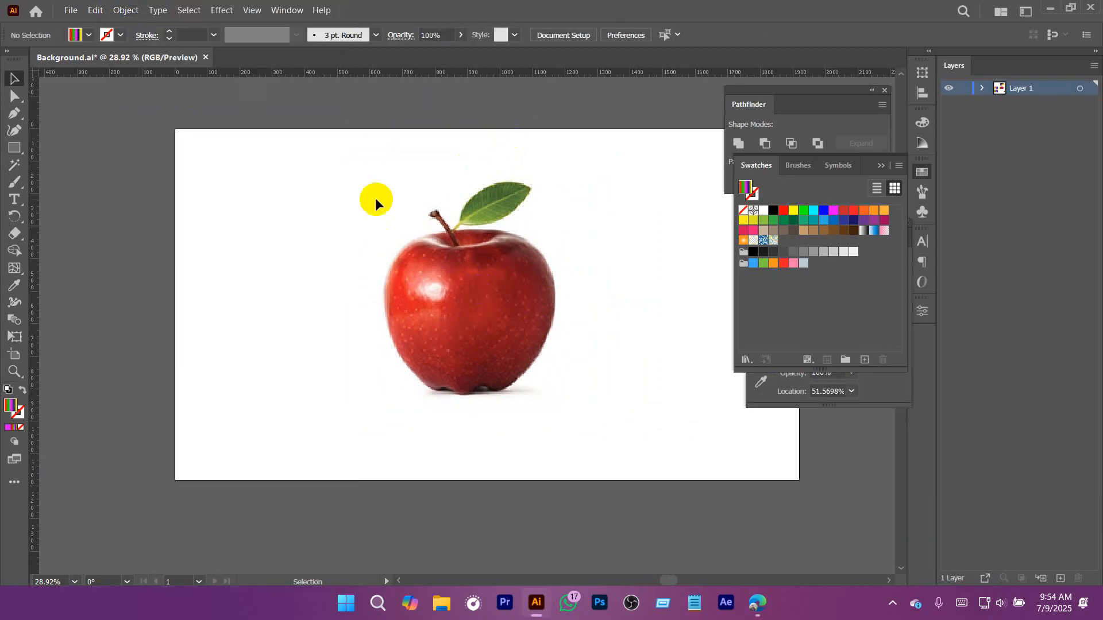
Step: Draw an ellipse covering the body of the apple with the Ellipse tool
{"action": "left_click_drag", "start_coordinate": [463, 290], "coordinate": [485, 323]}
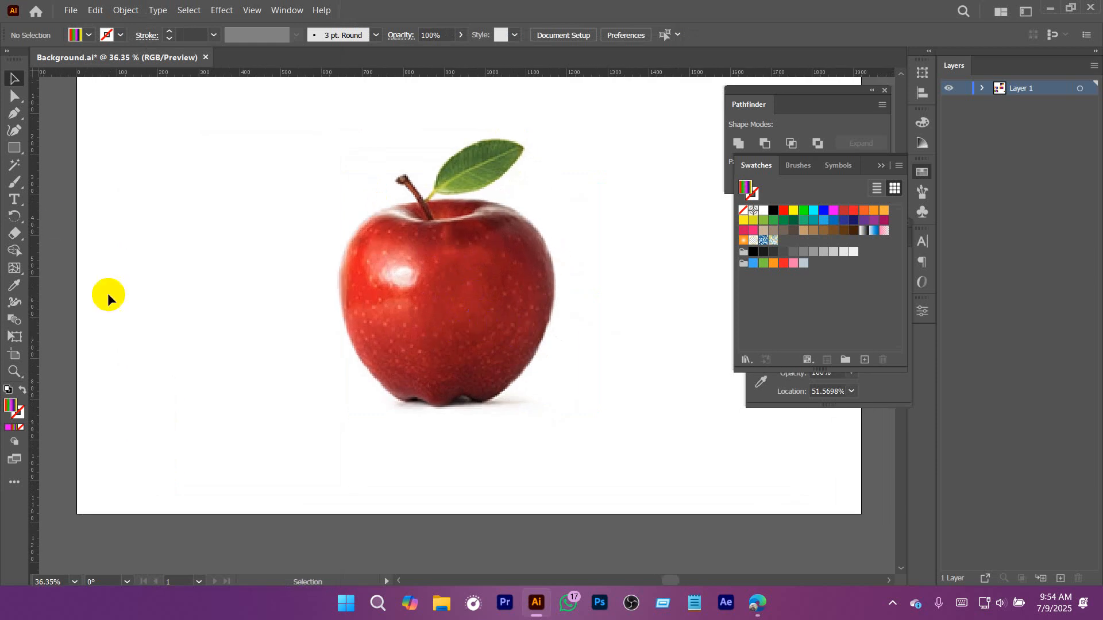
{"action": "left_click", "coordinate": [30, 139]}
{"action": "left_click", "coordinate": [86, 165]}
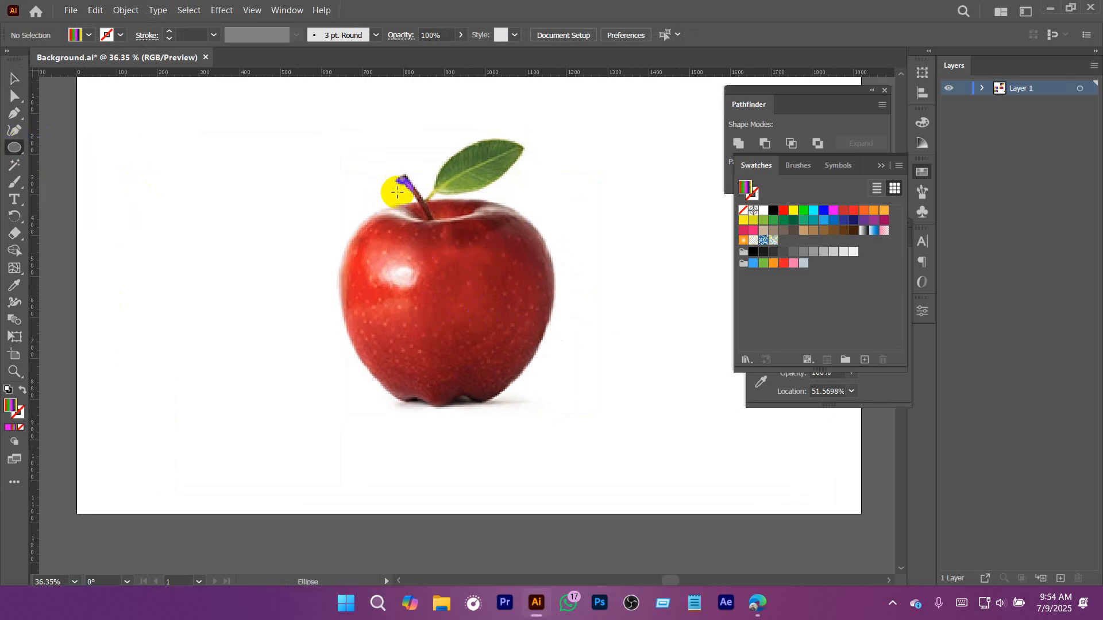
{"action": "mouse_move", "coordinate": [336, 162]}
{"action": "left_mouse_down"}
{"action": "mouse_move", "coordinate": [506, 328]}
{"action": "mouse_move", "coordinate": [571, 411]}
{"action": "left_mouse_up"}
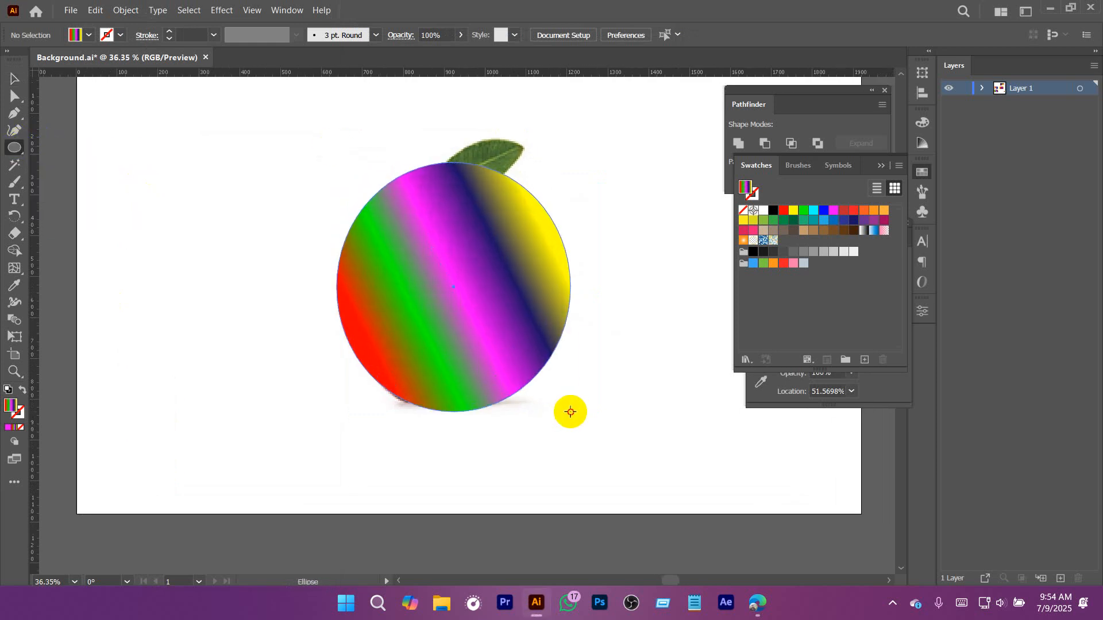
Step: Set the ellipse's fill to the cyan swatch
{"action": "left_click", "coordinate": [91, 36]}
{"action": "left_click", "coordinate": [31, 60]}
{"action": "left_click", "coordinate": [491, 16]}
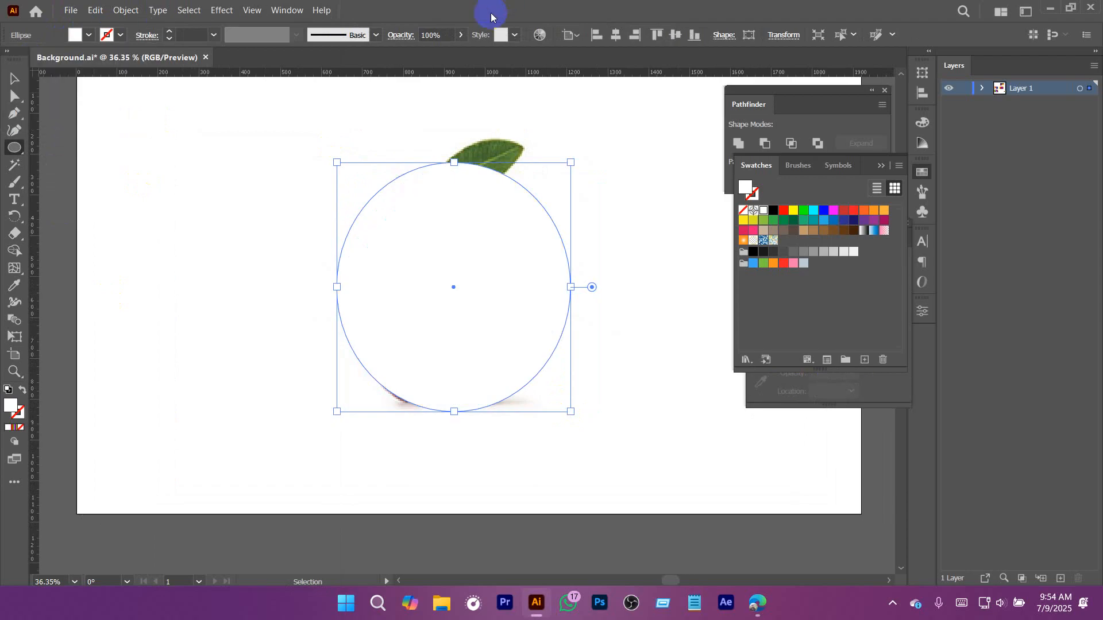
{"action": "left_click", "coordinate": [90, 36]}
{"action": "left_click", "coordinate": [82, 59]}
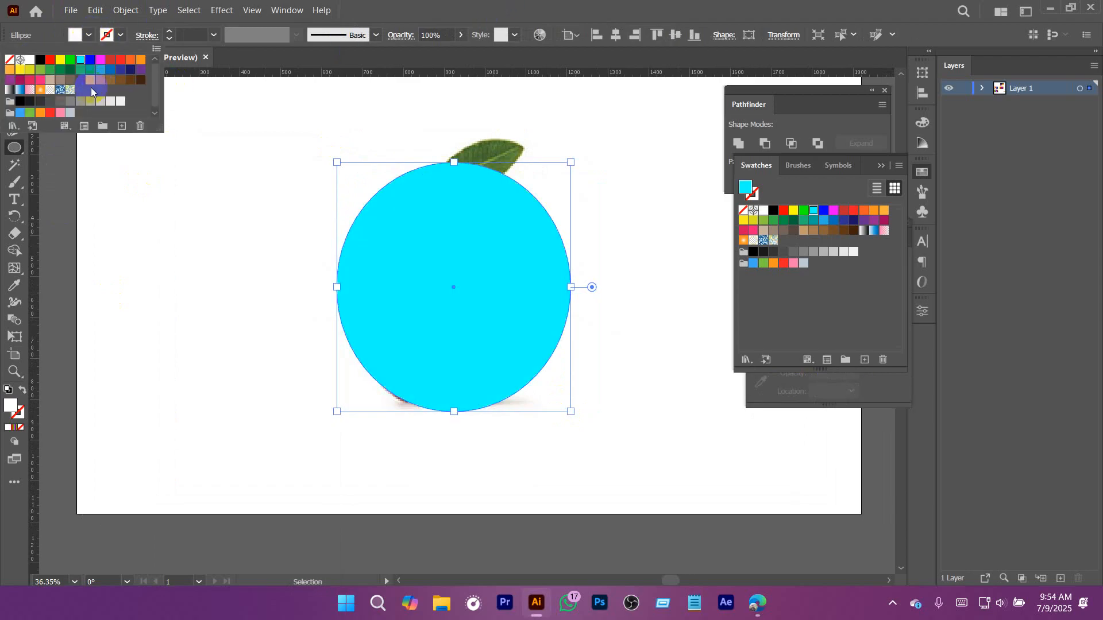
{"action": "left_click", "coordinate": [469, 2]}
Step: Shift the ellipse over the apple's body and set its opacity to 50%
{"action": "left_click_drag", "start_coordinate": [460, 294], "coordinate": [424, 282]}
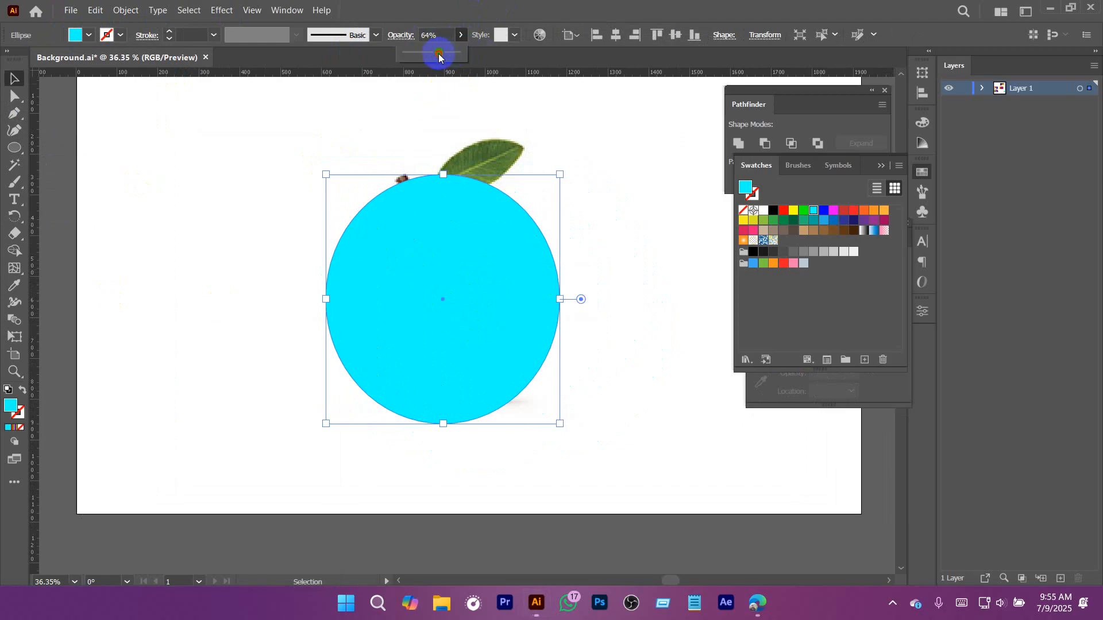
{"action": "left_click", "coordinate": [432, 35]}
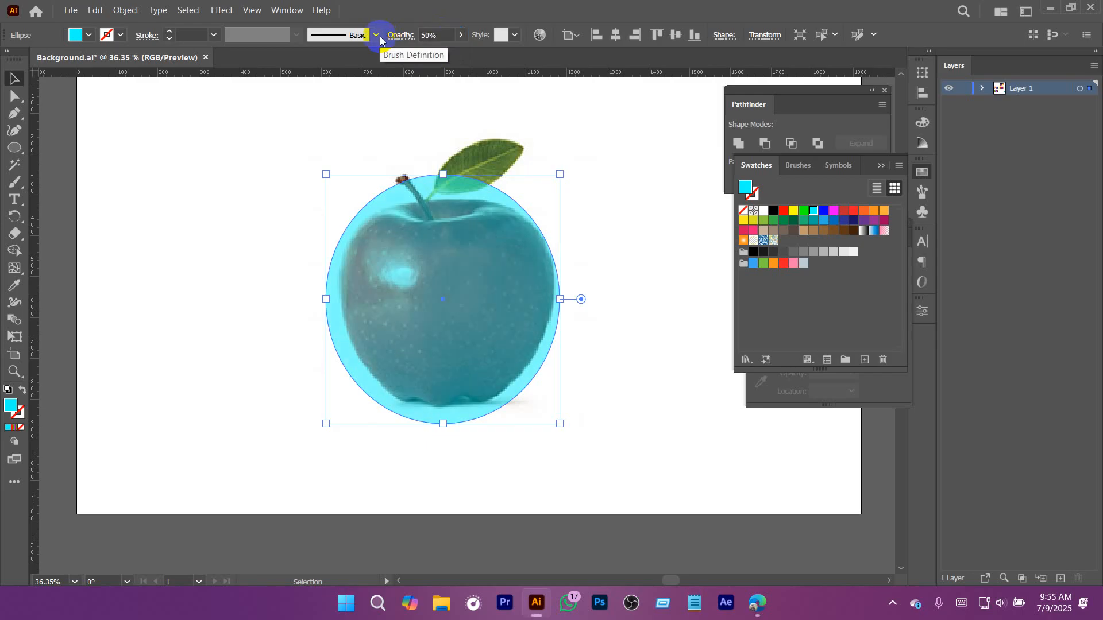
{"action": "left_click", "coordinate": [622, 303]}
{"action": "scroll", "coordinate": [360, 283], "scroll_direction": "up", "scroll_amount": 1}
{"action": "left_click", "coordinate": [488, 311]}
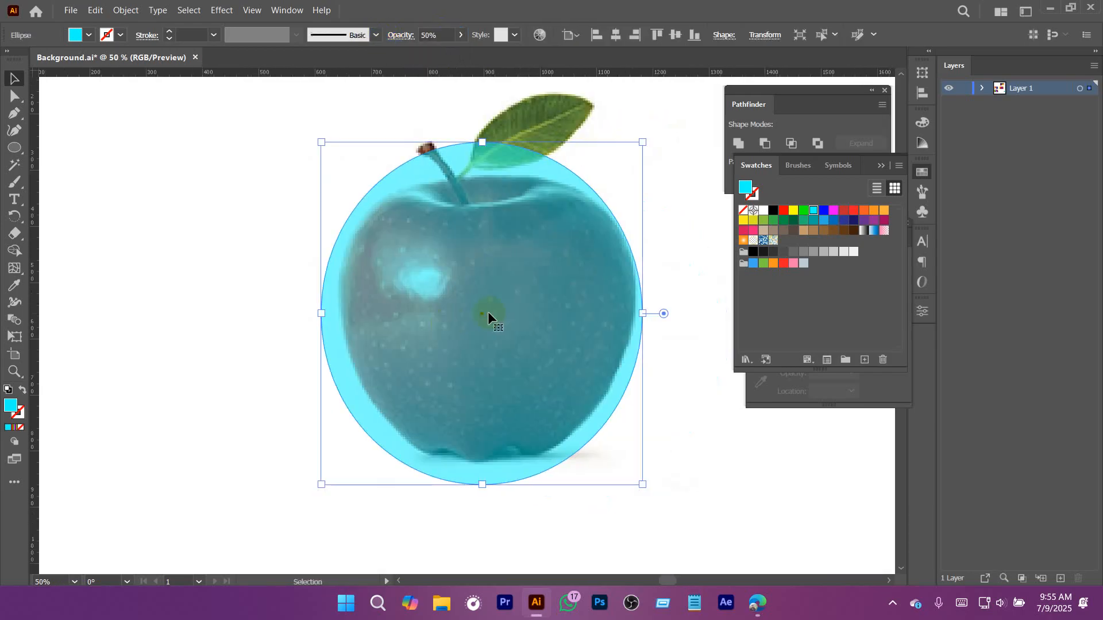
Step: Move the ellipse's bottom, left and top anchor points inward to the apple's edges with the Direct Selection tool
{"action": "left_click", "coordinate": [14, 96]}
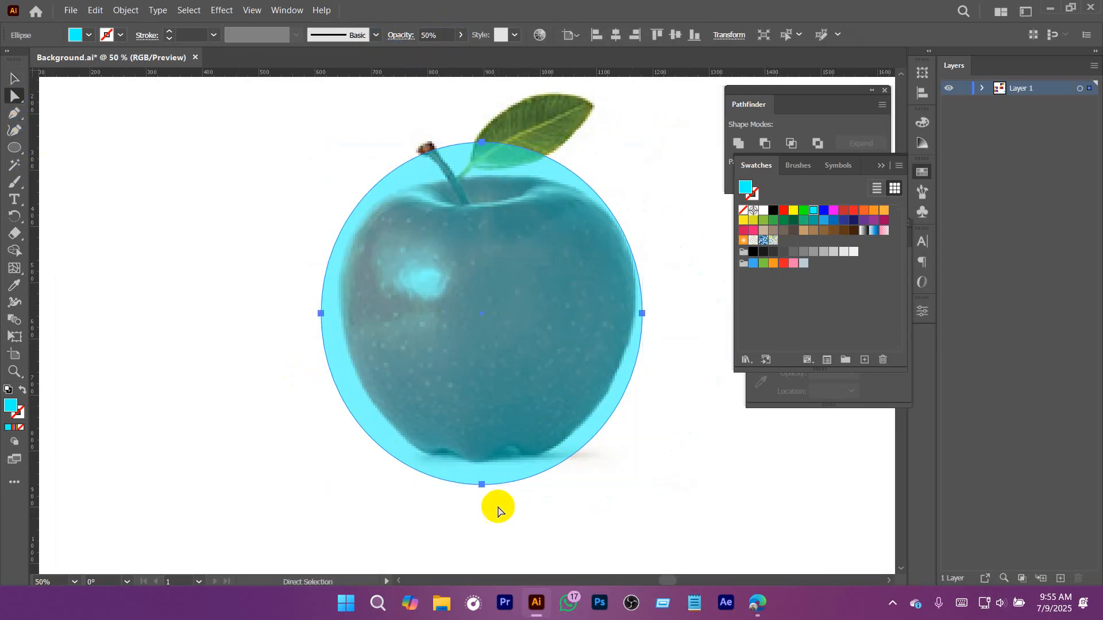
{"action": "left_click_drag", "start_coordinate": [481, 484], "coordinate": [481, 455]}
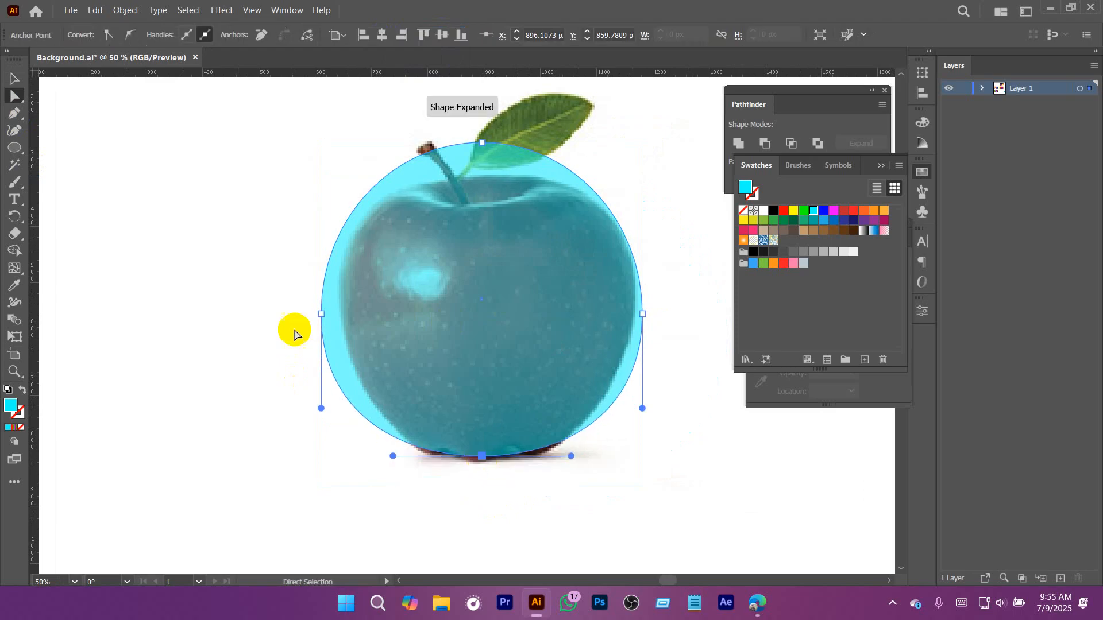
{"action": "left_click_drag", "start_coordinate": [322, 314], "coordinate": [344, 314]}
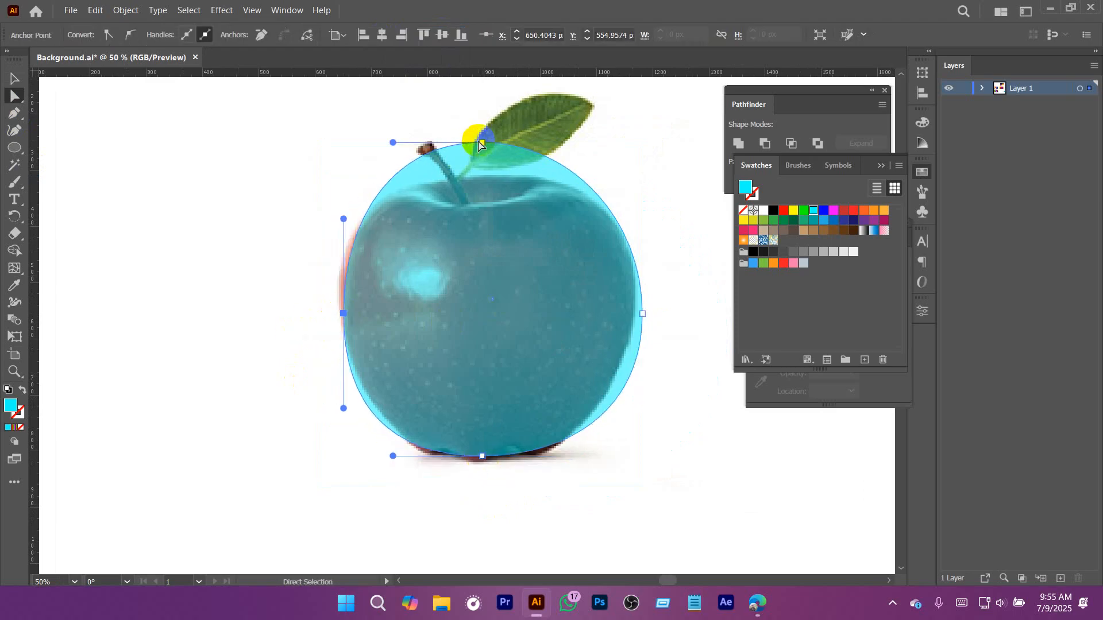
{"action": "left_click_drag", "start_coordinate": [482, 143], "coordinate": [481, 171]}
{"action": "scroll", "coordinate": [640, 389], "scroll_direction": "right", "scroll_amount": 2}
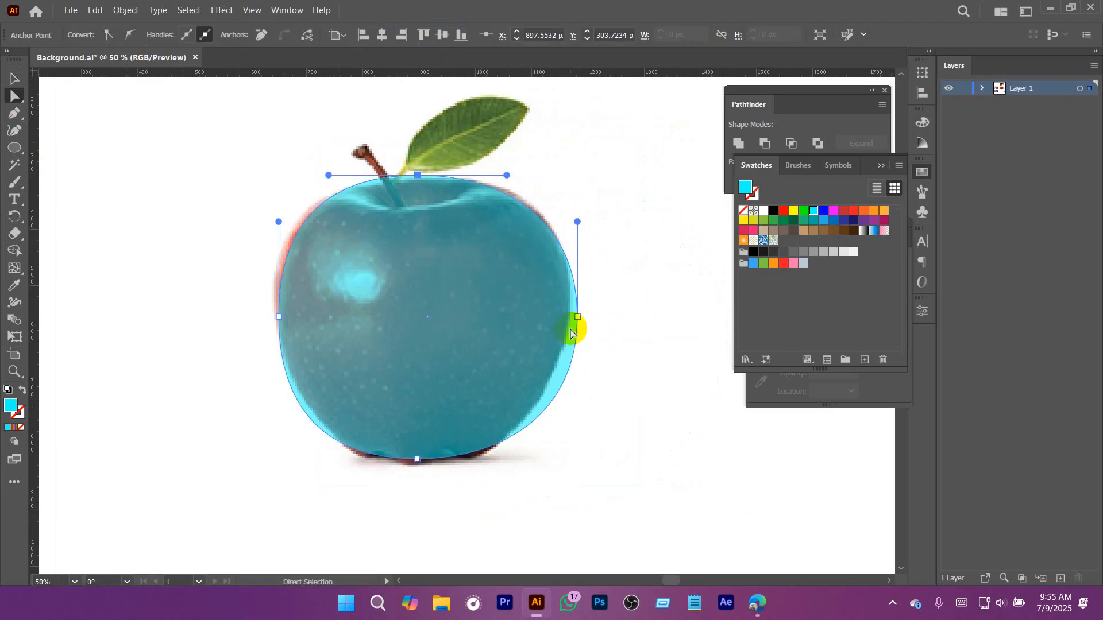
Step: Fit the shape's right and left sides to the apple by shifting their anchor points and tilting their handles toward the narrower base
{"action": "left_click_drag", "start_coordinate": [578, 320], "coordinate": [543, 427]}
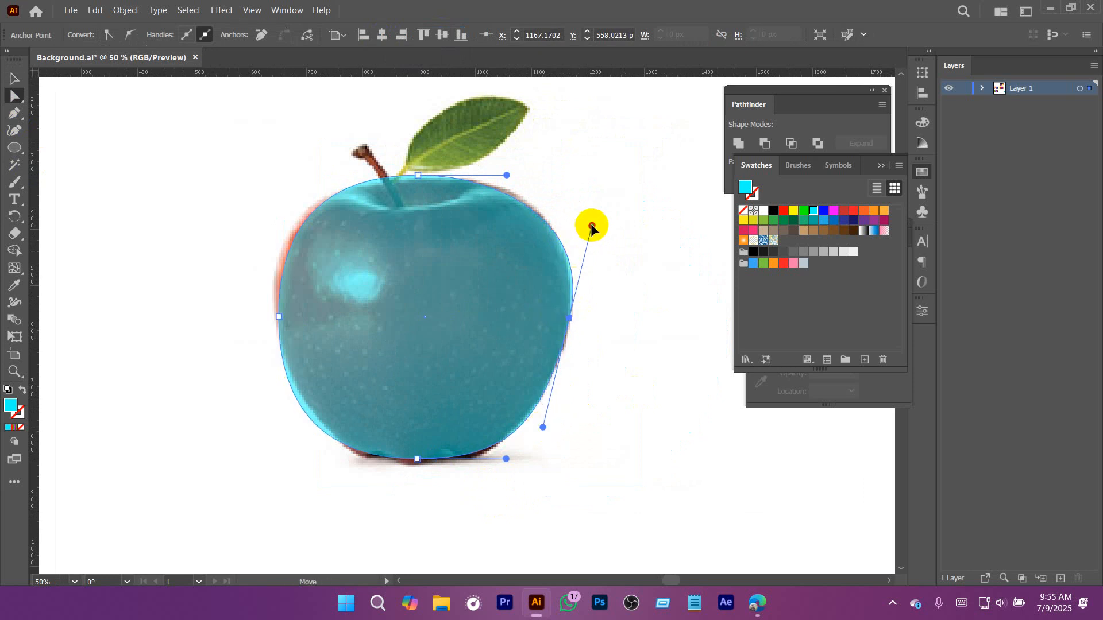
{"action": "left_click_drag", "start_coordinate": [590, 226], "coordinate": [591, 211]}
{"action": "scroll", "coordinate": [242, 310], "scroll_direction": "left", "scroll_amount": 1}
{"action": "left_click_drag", "start_coordinate": [272, 300], "coordinate": [344, 431]}
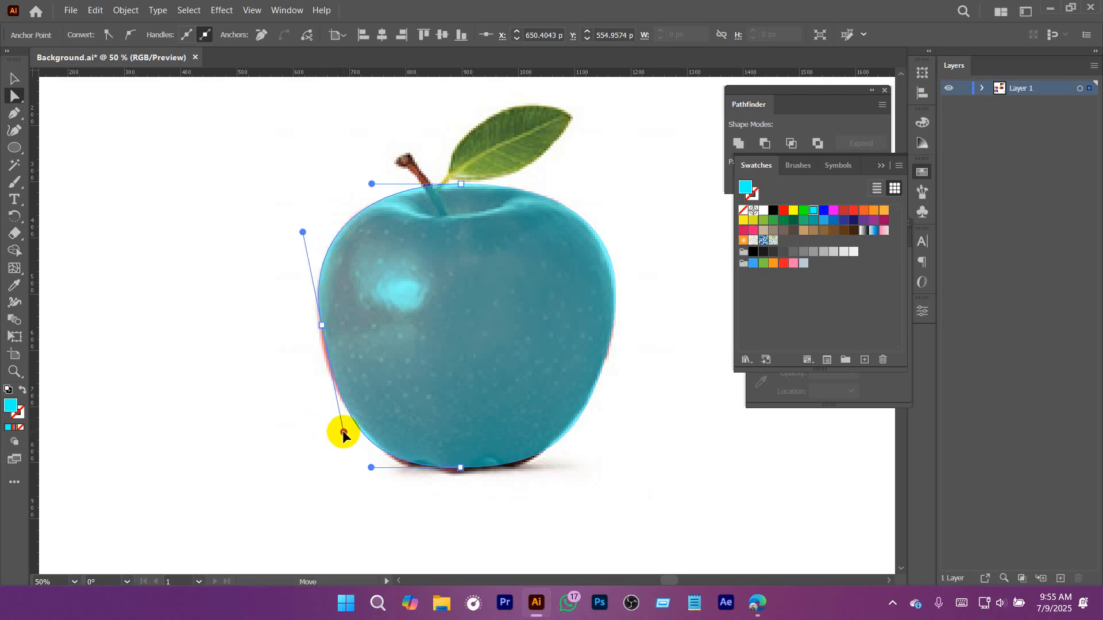
{"action": "left_click_drag", "start_coordinate": [321, 328], "coordinate": [319, 331]}
{"action": "left_click_drag", "start_coordinate": [343, 438], "coordinate": [340, 423]}
Step: Place the shape's top anchor at about X 885 px, Y 307 px and tilt its handles to follow the apple's upper edge
{"action": "left_click_drag", "start_coordinate": [456, 197], "coordinate": [548, 282]}
{"action": "left_click_drag", "start_coordinate": [498, 250], "coordinate": [488, 308]}
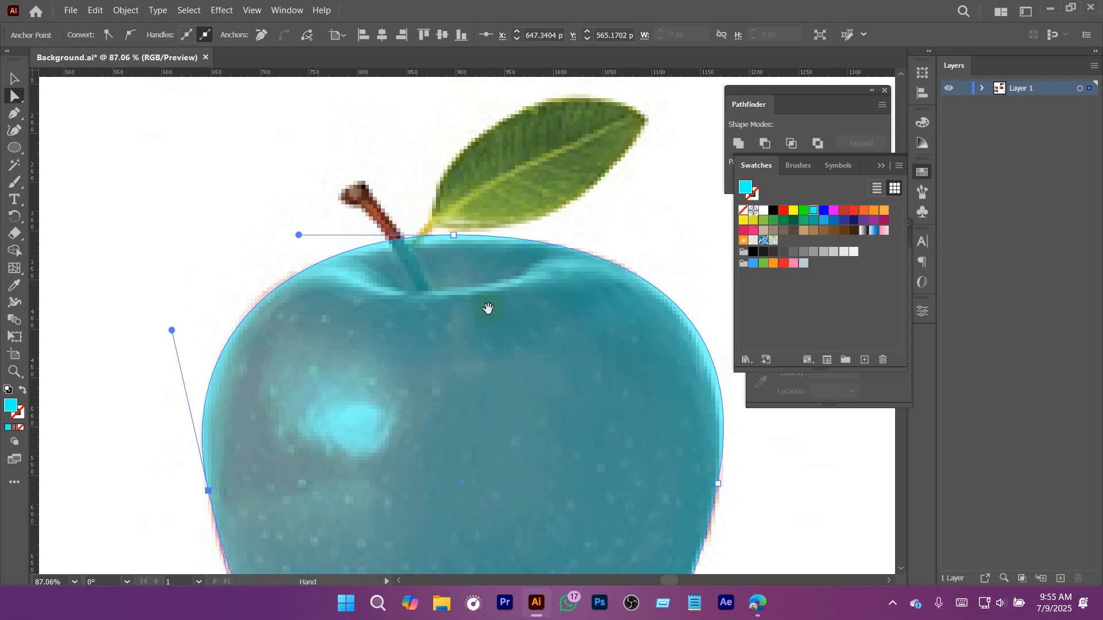
{"action": "left_click_drag", "start_coordinate": [454, 235], "coordinate": [446, 242]}
{"action": "left_click_drag", "start_coordinate": [529, 269], "coordinate": [463, 282]}
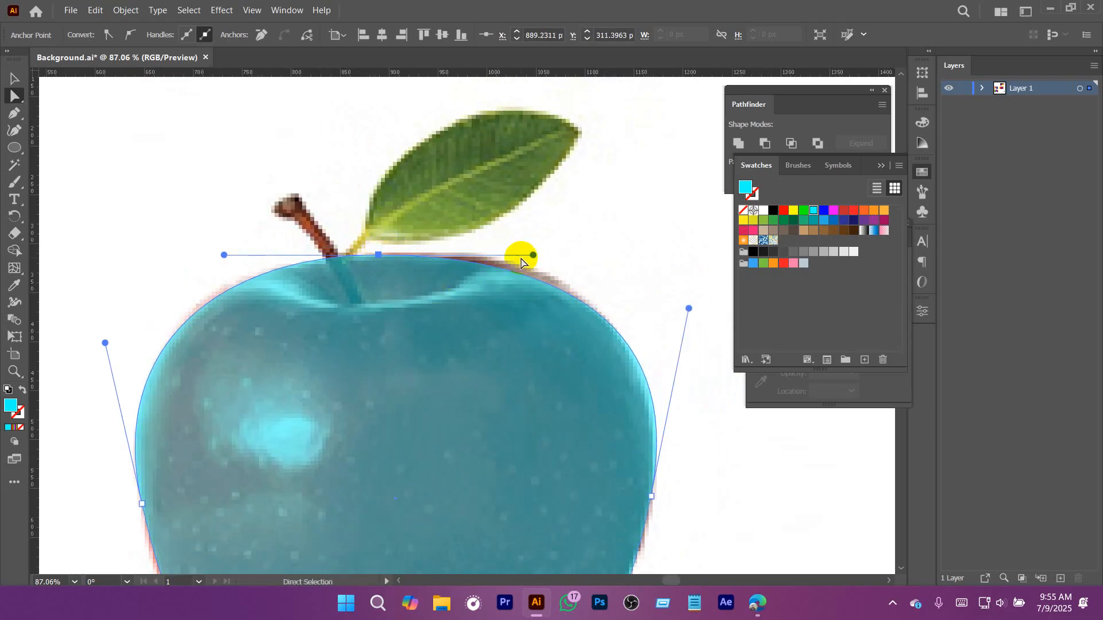
{"action": "mouse_move", "coordinate": [533, 255]}
{"action": "left_mouse_down"}
{"action": "mouse_move", "coordinate": [542, 243]}
{"action": "mouse_move", "coordinate": [530, 244]}
{"action": "left_mouse_up"}
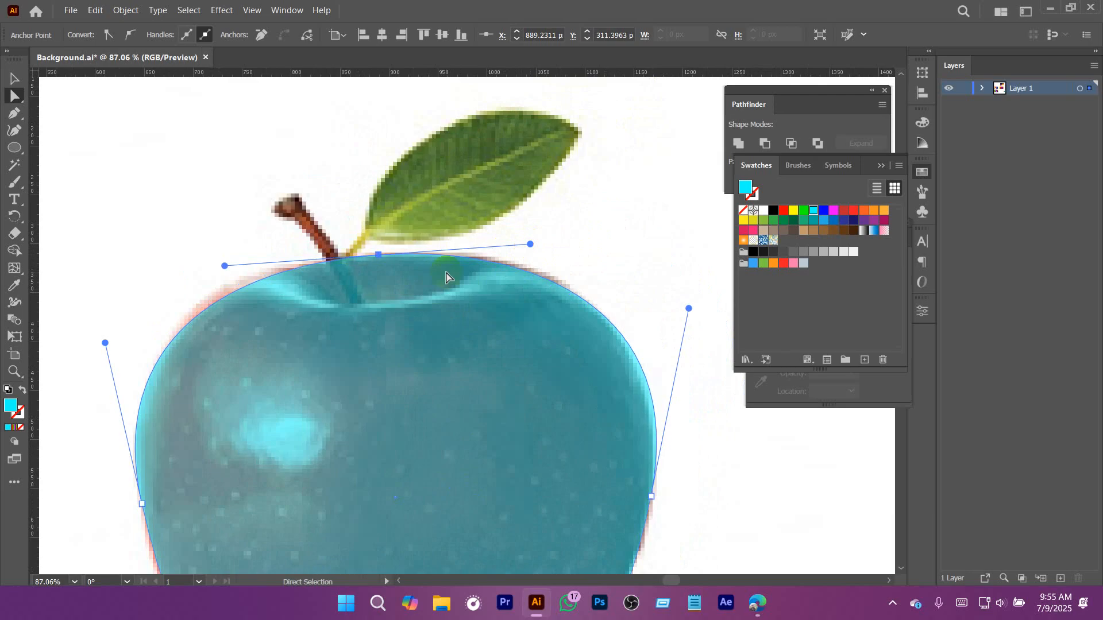
{"action": "left_click_drag", "start_coordinate": [378, 254], "coordinate": [372, 249]}
{"action": "scroll", "coordinate": [458, 288], "scroll_direction": "down", "scroll_amount": 10}
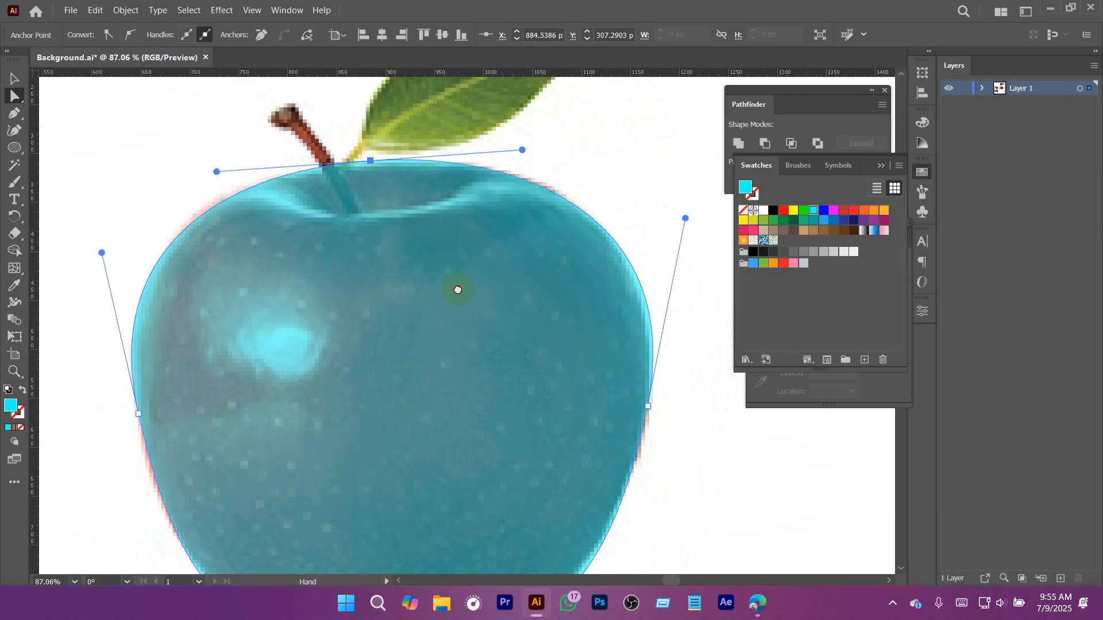
Step: Add two anchor points to the shape's lower edge between its bottom and left anchors, at about X 771 and 825 px
{"action": "scroll", "coordinate": [448, 289], "scroll_direction": "up", "scroll_amount": 3}
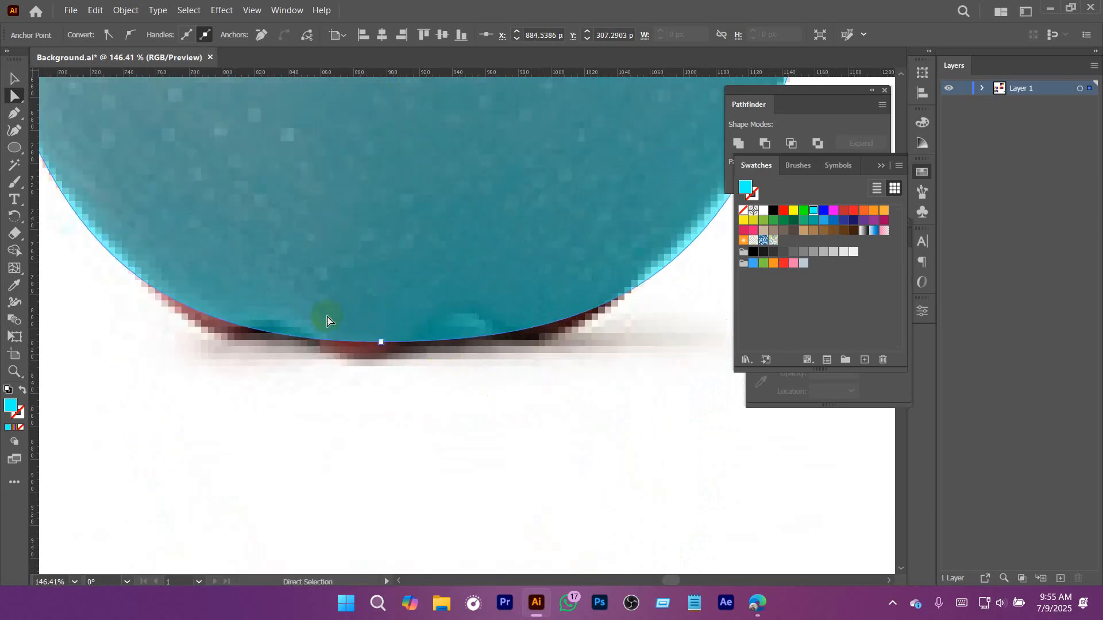
{"action": "left_click_drag", "start_coordinate": [206, 261], "coordinate": [236, 280]}
{"action": "right_click", "coordinate": [20, 114]}
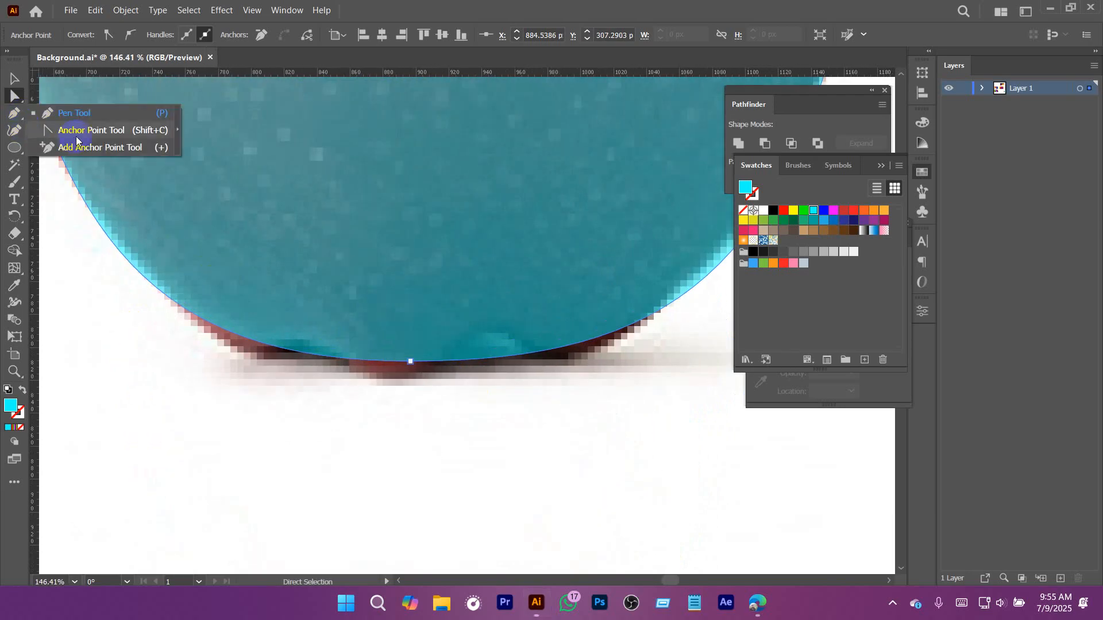
{"action": "left_click", "coordinate": [75, 135]}
{"action": "right_click", "coordinate": [14, 113]}
{"action": "left_click", "coordinate": [63, 152]}
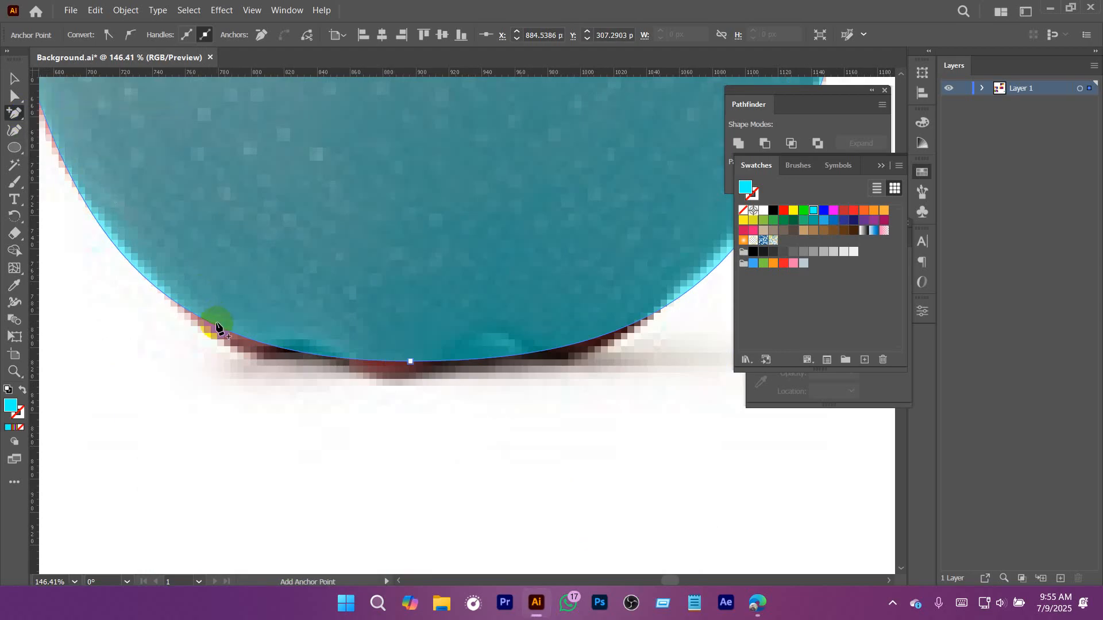
{"action": "left_click", "coordinate": [203, 323]}
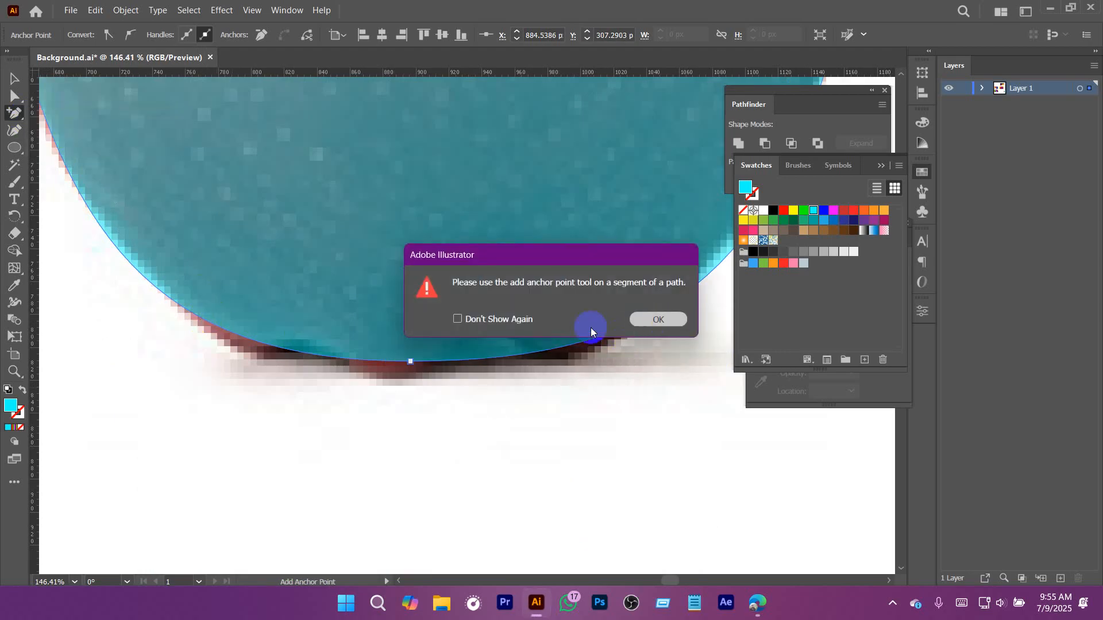
{"action": "key", "text": "Return"}
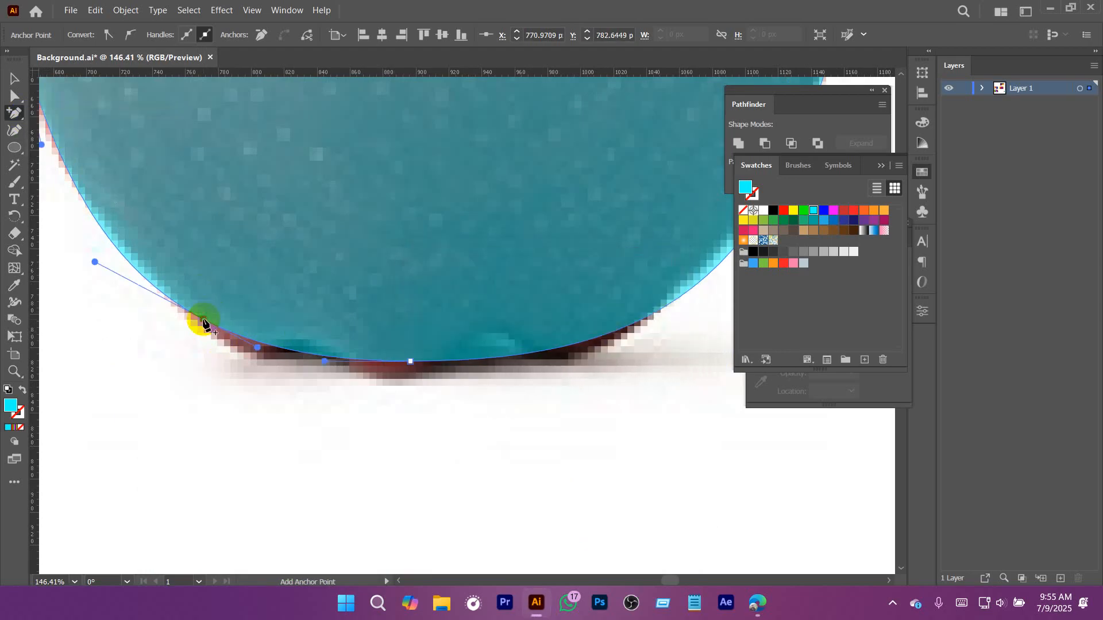
{"action": "left_click", "coordinate": [294, 350]}
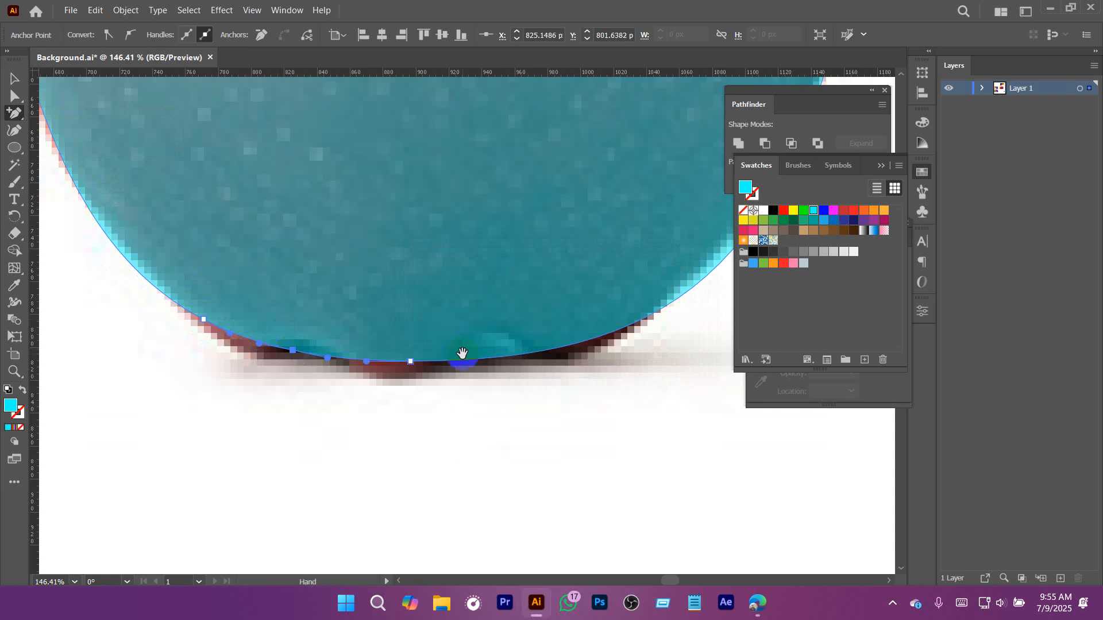
Step: Add two more anchor points along the lower edge to the right of the bottom anchor, one at about X 964 px
{"action": "left_click_drag", "start_coordinate": [548, 354], "coordinate": [455, 370]}
{"action": "left_click", "coordinate": [567, 325]}
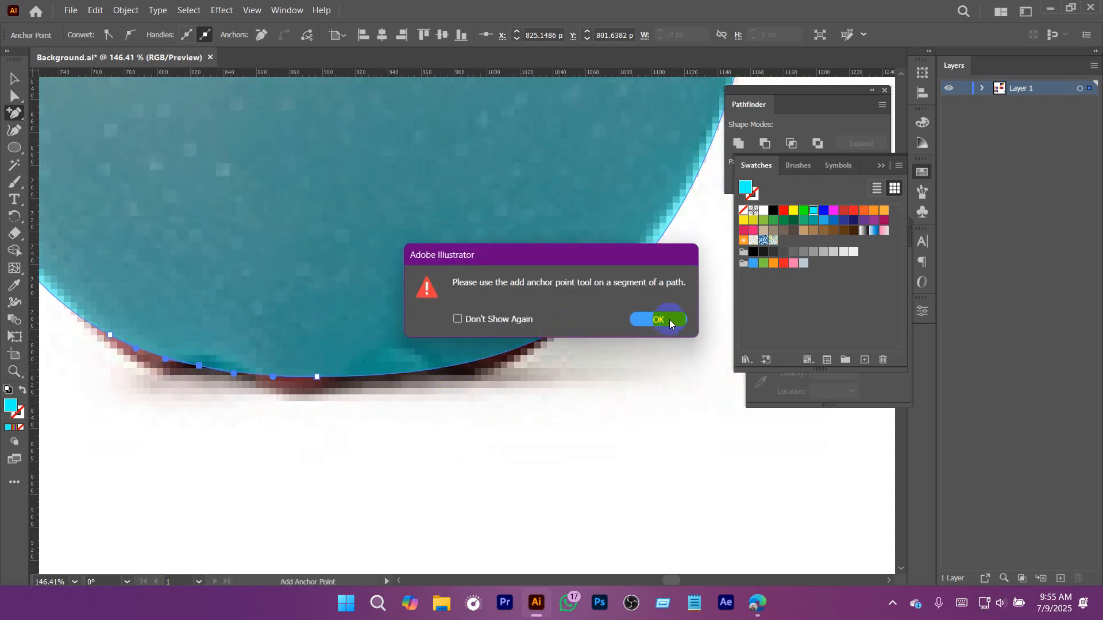
{"action": "left_click", "coordinate": [667, 318]}
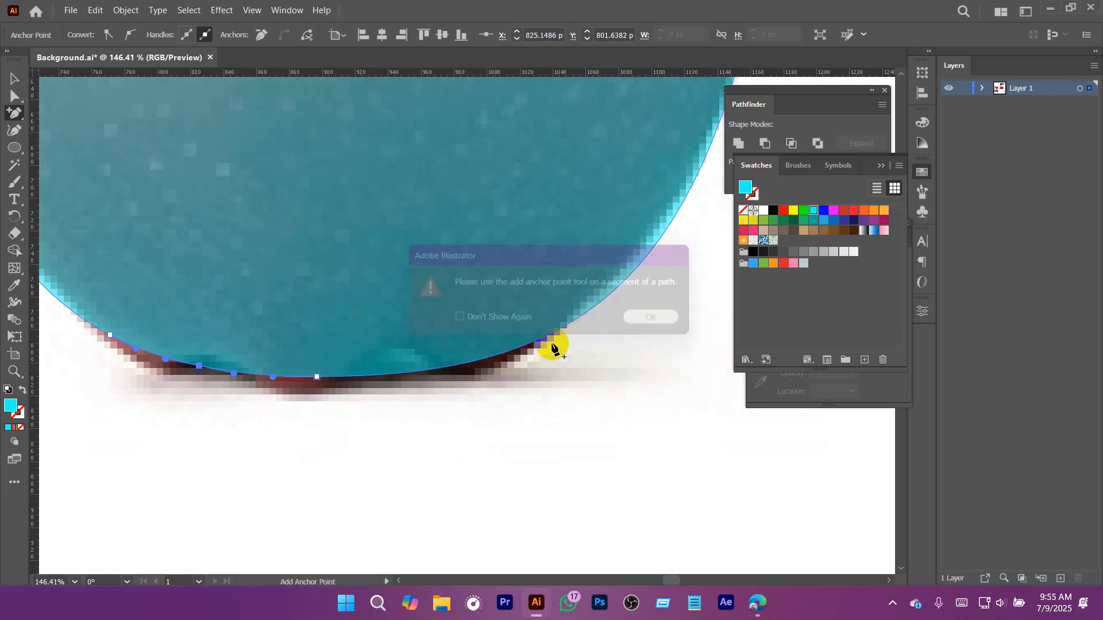
{"action": "left_click", "coordinate": [428, 370]}
{"action": "left_click_drag", "start_coordinate": [310, 312], "coordinate": [217, 293]}
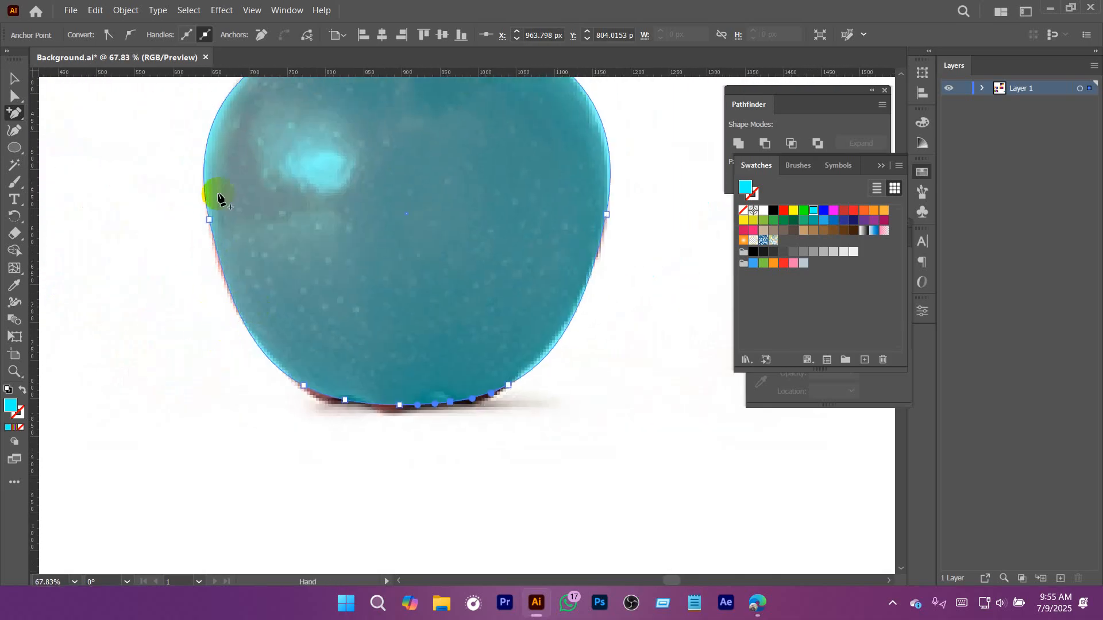
Step: Raise the two new anchors nearest the bottom anchor to form notches, placing the right one at about X 960 px, Y 794 px
{"action": "left_click_drag", "start_coordinate": [333, 381], "coordinate": [398, 345]}
{"action": "key", "text": "a"}
{"action": "left_click_drag", "start_coordinate": [340, 381], "coordinate": [347, 366]}
{"action": "left_click_drag", "start_coordinate": [457, 383], "coordinate": [374, 383]}
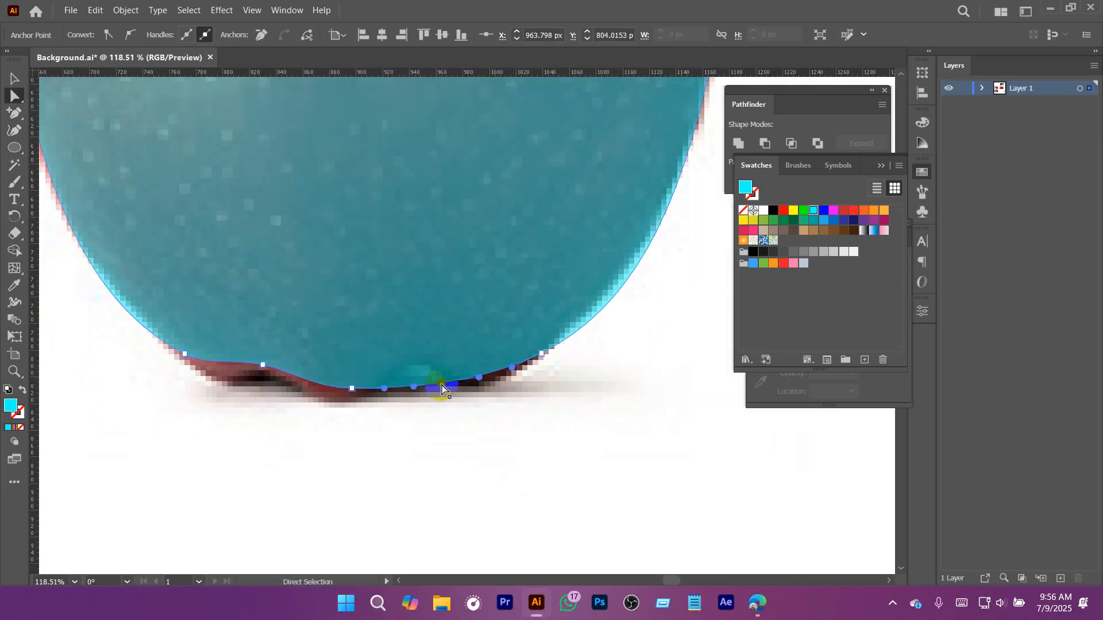
{"action": "left_click_drag", "start_coordinate": [441, 389], "coordinate": [435, 375]}
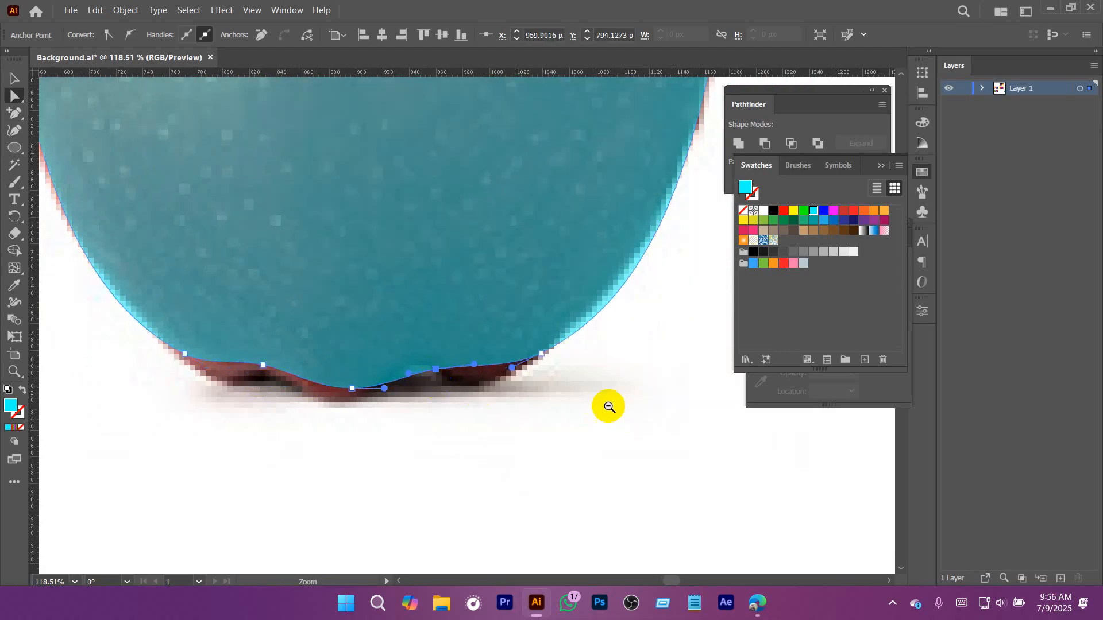
Step: Select the five anchor points along the notched bottom edge and shift them down together onto the apple's base
{"action": "left_click_drag", "start_coordinate": [609, 407], "coordinate": [582, 441]}
{"action": "left_click_drag", "start_coordinate": [123, 327], "coordinate": [574, 439]}
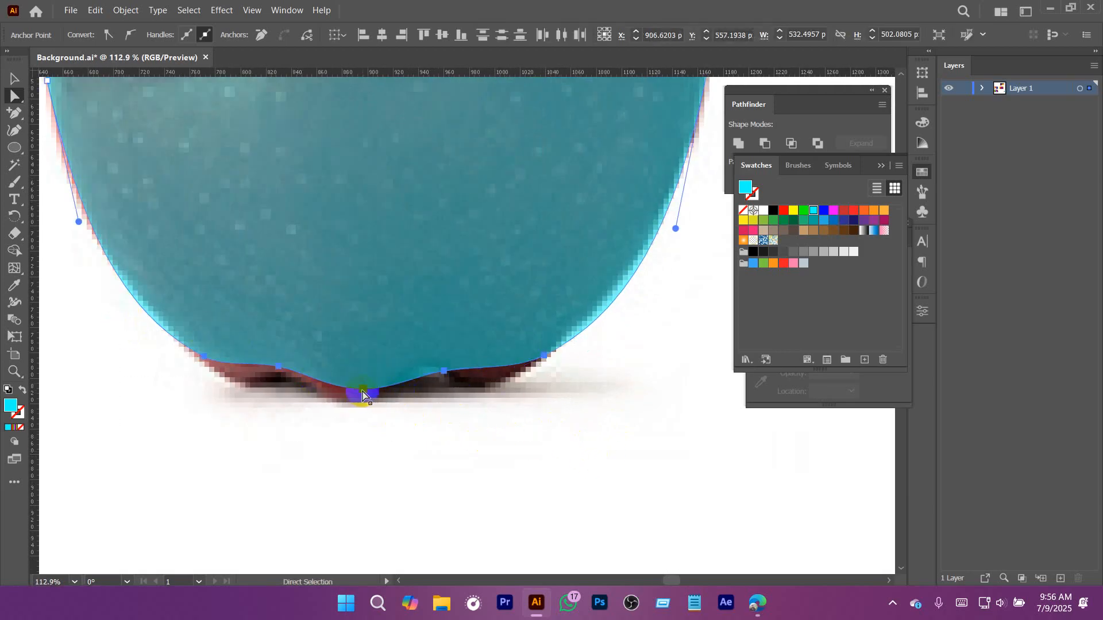
{"action": "left_click_drag", "start_coordinate": [365, 394], "coordinate": [362, 398]}
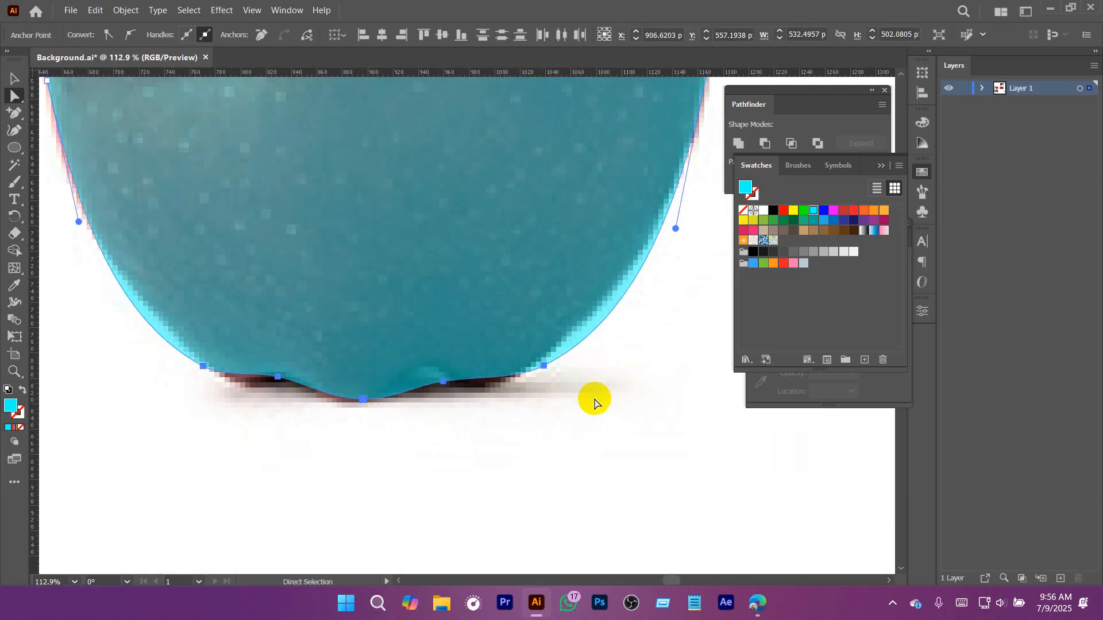
Step: Move the lower-right anchor to about X 1024 px, Y 794 px and steepen its outer handle to follow the apple's edge
{"action": "left_click_drag", "start_coordinate": [595, 399], "coordinate": [534, 436]}
{"action": "left_click", "coordinate": [466, 418]}
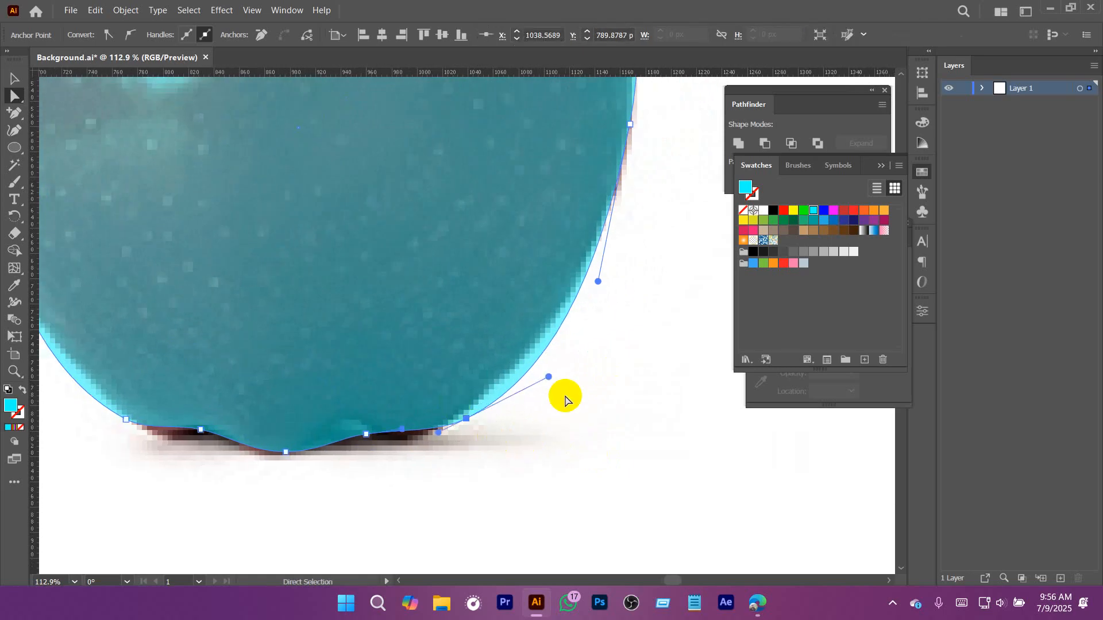
{"action": "mouse_move", "coordinate": [549, 378]}
{"action": "left_mouse_down"}
{"action": "mouse_move", "coordinate": [550, 359]}
{"action": "mouse_move", "coordinate": [539, 360]}
{"action": "left_mouse_up"}
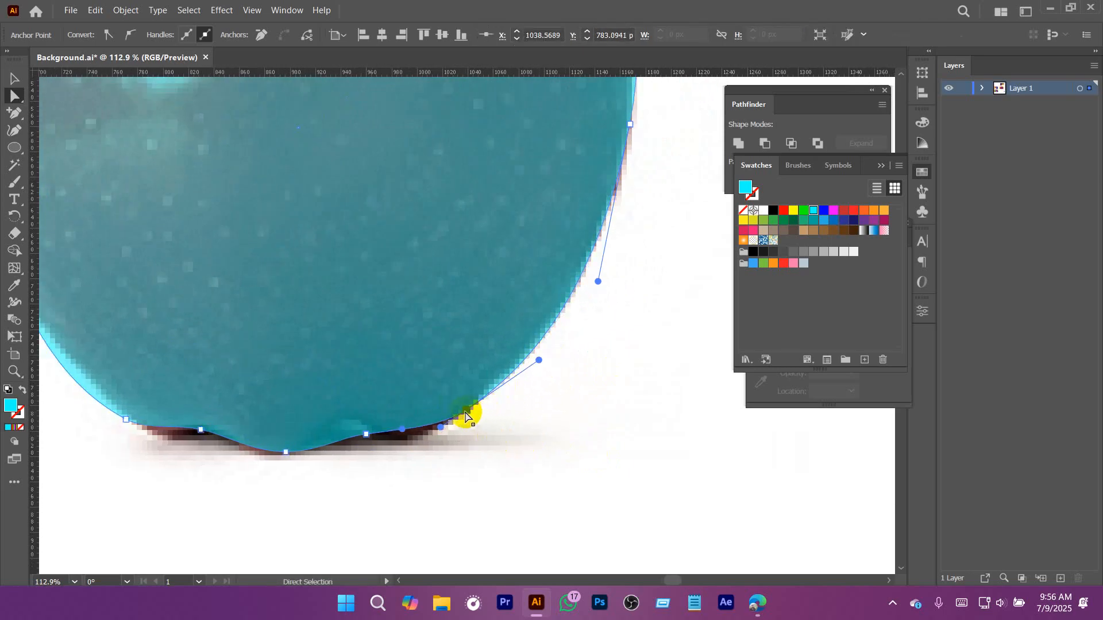
{"action": "left_click_drag", "start_coordinate": [469, 409], "coordinate": [450, 422]}
Step: Tilt the handles of the shape's right-side anchor to be more upright, fitting the right edge to the apple
{"action": "left_click_drag", "start_coordinate": [590, 276], "coordinate": [594, 477]}
{"action": "left_click", "coordinate": [574, 361], "text": "alt"}
{"action": "left_click_drag", "start_coordinate": [575, 361], "coordinate": [516, 360]}
{"action": "left_click", "coordinate": [617, 338]}
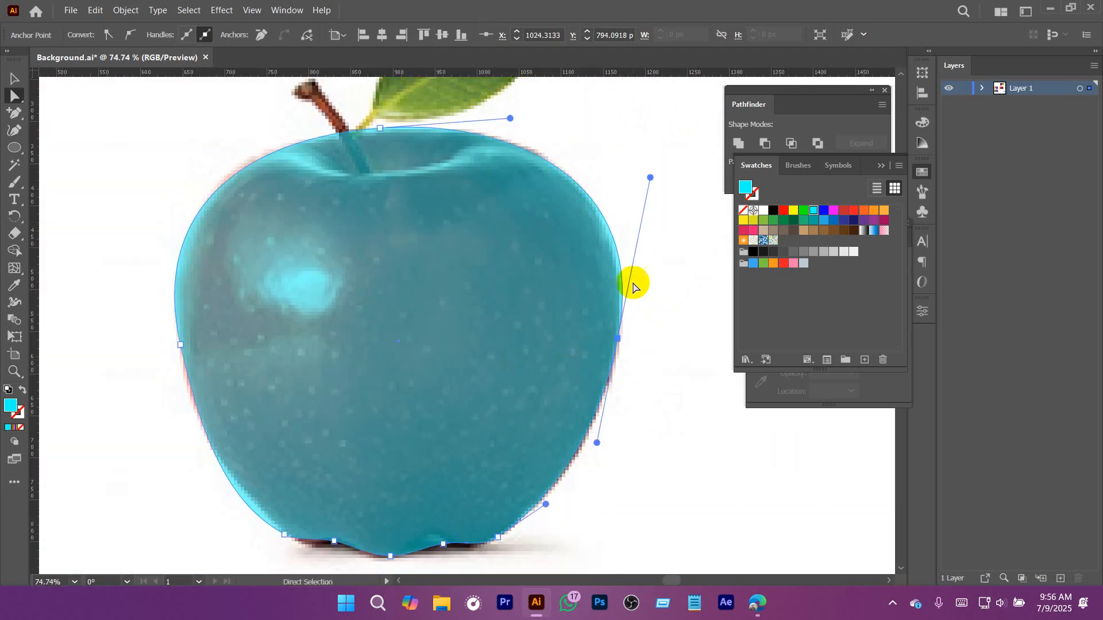
{"action": "left_click", "coordinate": [644, 171]}
{"action": "left_click_drag", "start_coordinate": [653, 313], "coordinate": [582, 382]}
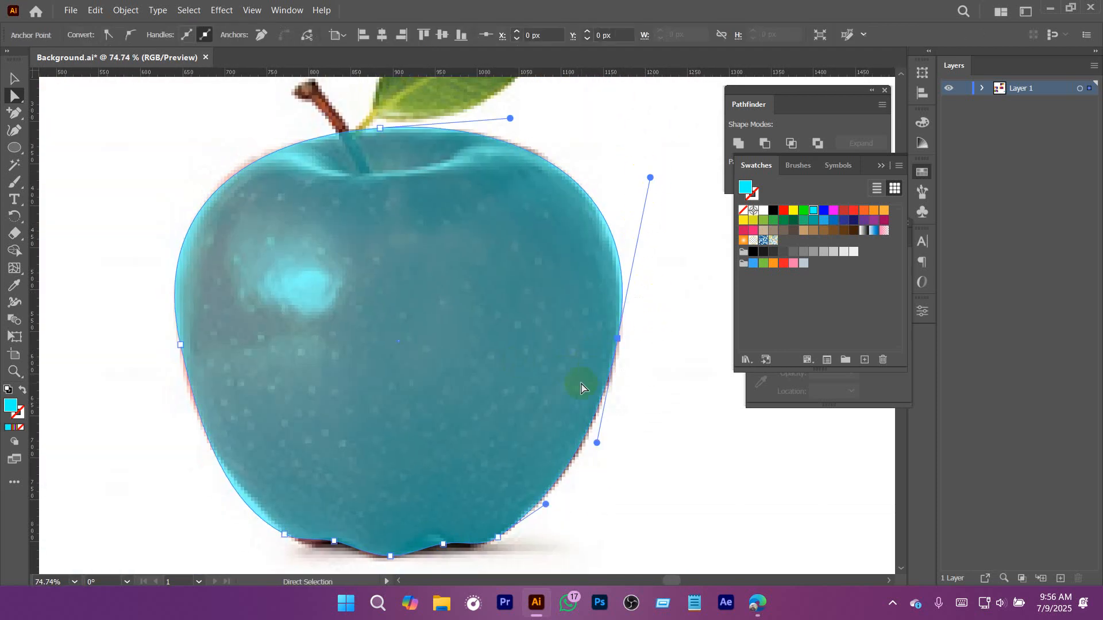
{"action": "left_click_drag", "start_coordinate": [650, 178], "coordinate": [638, 169]}
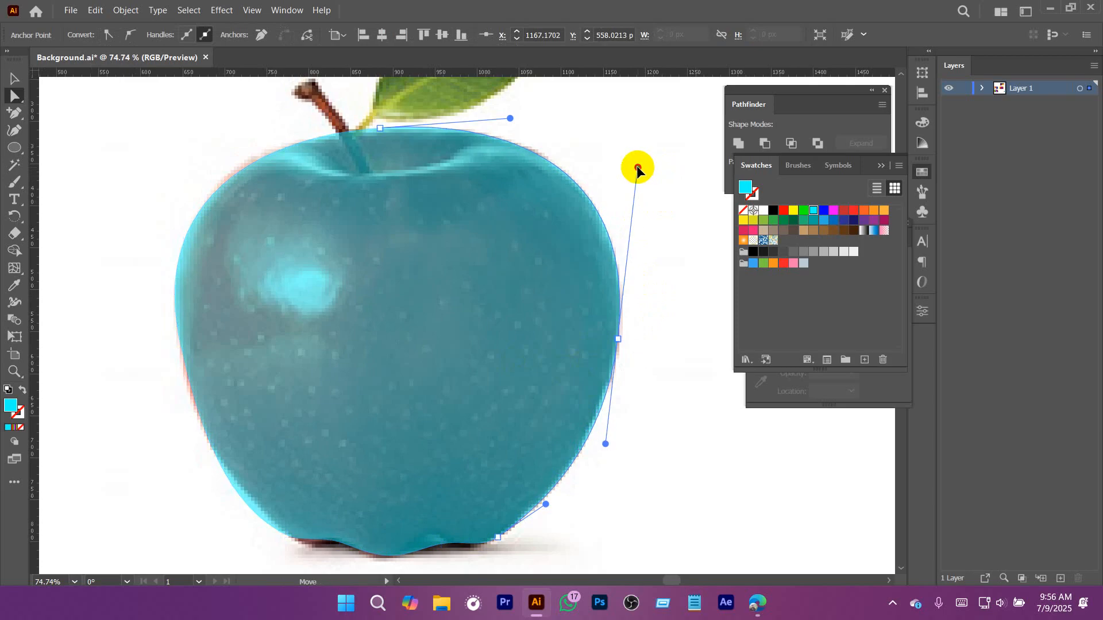
Step: Add an anchor point on each side of the top anchor, on the apple's two shoulders, the right one at about X 1041 px
{"action": "left_click_drag", "start_coordinate": [365, 253], "coordinate": [414, 374]}
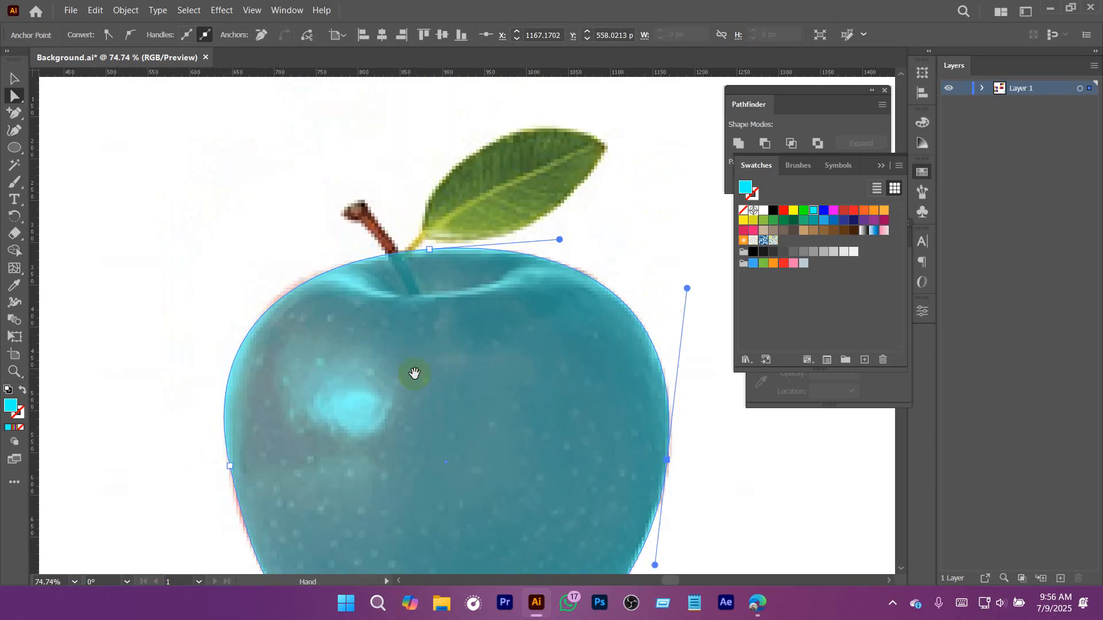
{"action": "left_click", "coordinate": [420, 343]}
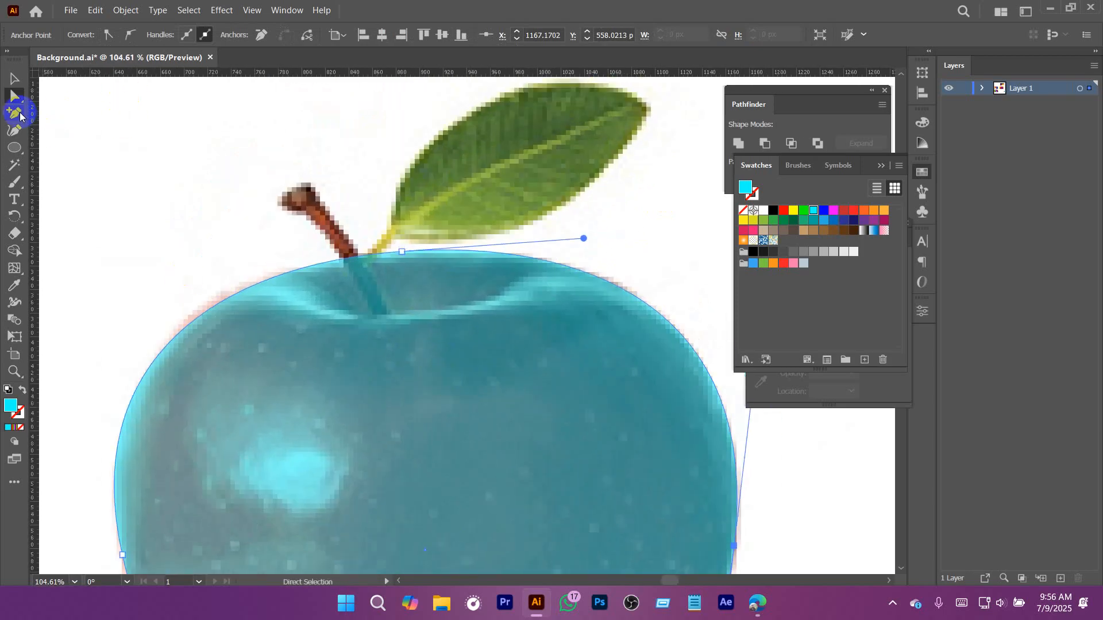
{"action": "left_click_drag", "start_coordinate": [20, 115], "coordinate": [92, 145]}
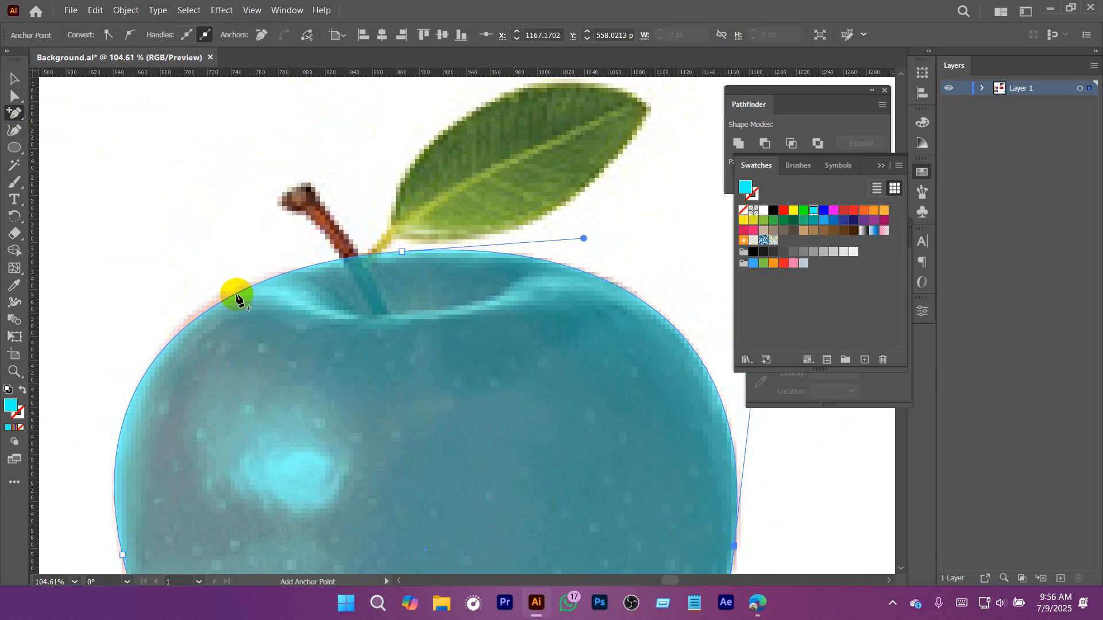
{"action": "left_click", "coordinate": [236, 295]}
{"action": "left_click", "coordinate": [586, 276]}
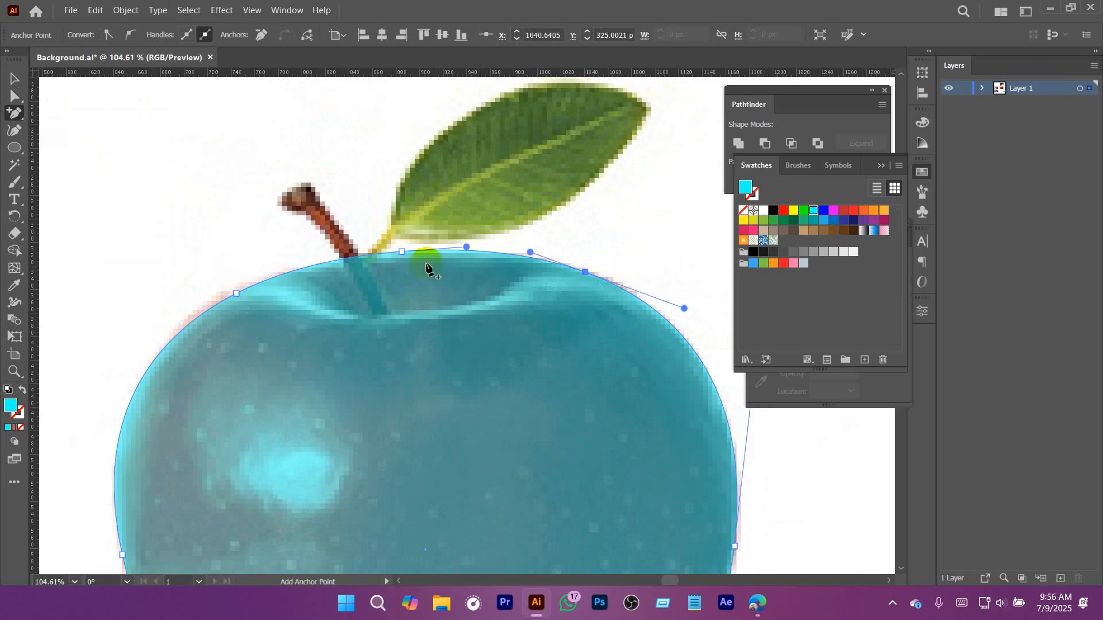
Step: Lower the top anchor to about X 889 px, Y 354 px and lengthen its handles to follow the front rim of the stem hollow
{"action": "key", "text": "a"}
{"action": "left_click_drag", "start_coordinate": [402, 253], "coordinate": [406, 305]}
{"action": "left_click_drag", "start_coordinate": [472, 310], "coordinate": [506, 299]}
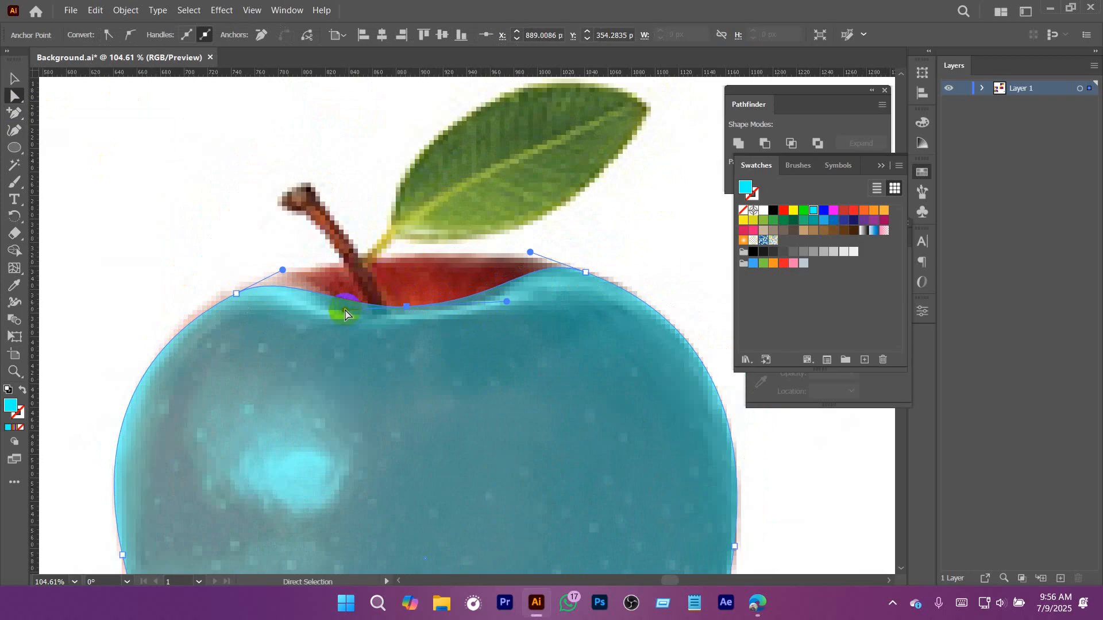
{"action": "left_click_drag", "start_coordinate": [343, 310], "coordinate": [317, 308]}
{"action": "left_click", "coordinate": [630, 203]}
Step: Move the finished apple shape off the photo onto the empty area to its right
{"action": "left_click_drag", "start_coordinate": [623, 270], "coordinate": [367, 322]}
{"action": "left_click_drag", "start_coordinate": [500, 364], "coordinate": [373, 362]}
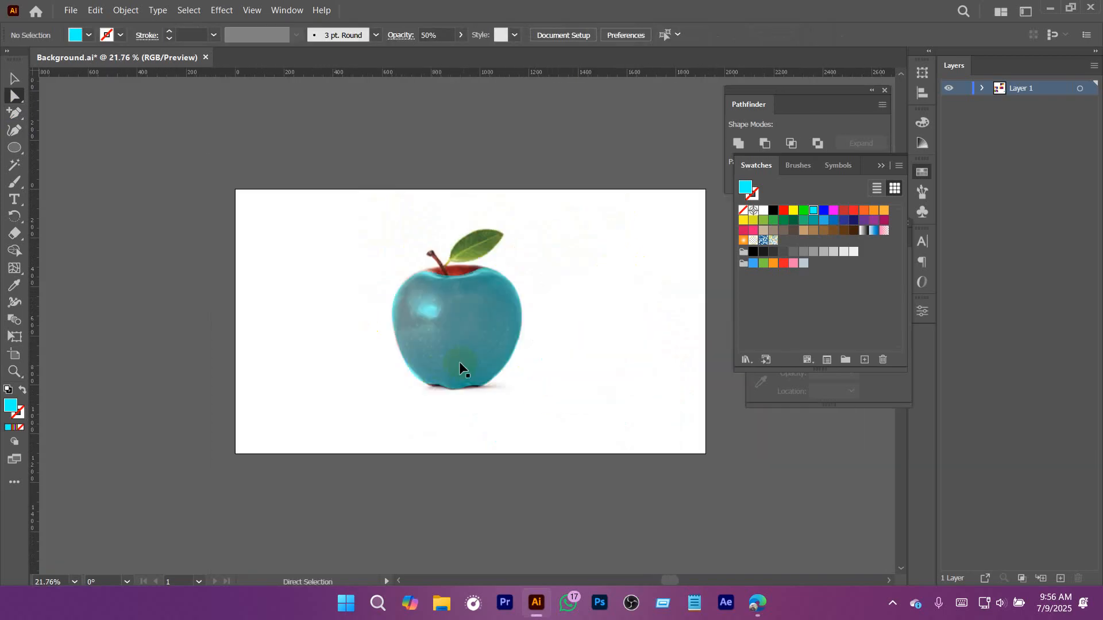
{"action": "key", "text": "v"}
{"action": "left_click_drag", "start_coordinate": [460, 343], "coordinate": [593, 343]}
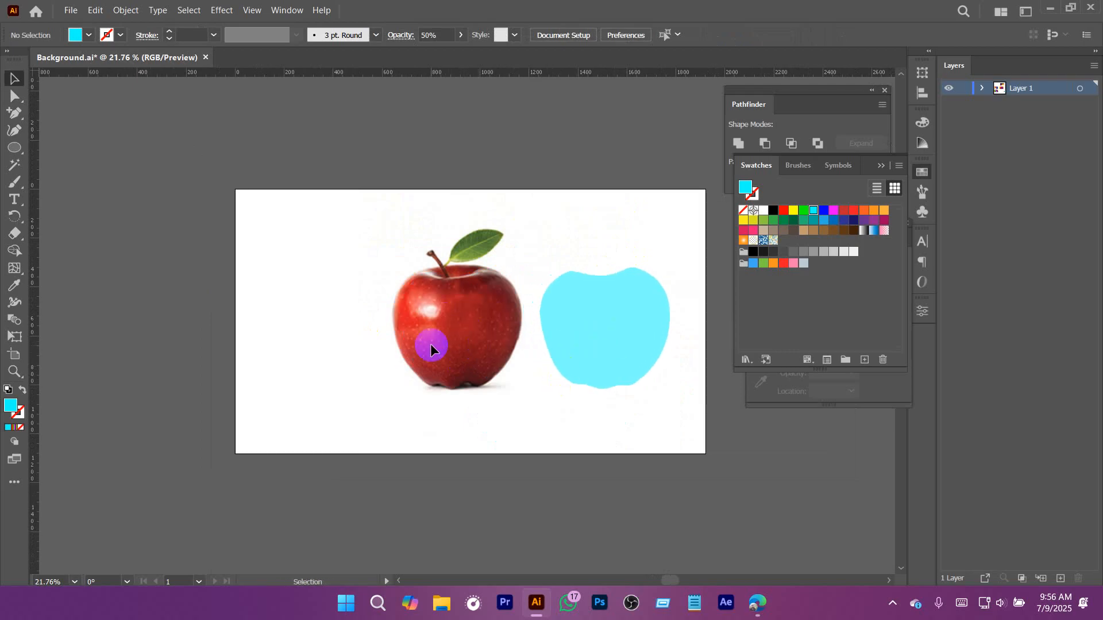
Step: Unlock all objects, move the apple photo to the artboard's left side and shift the traced shape slightly left
{"action": "key", "text": "ctrl+a"}
{"action": "key", "text": "ctrl+alt+2"}
{"action": "left_click_drag", "start_coordinate": [450, 327], "coordinate": [305, 324]}
{"action": "left_click_drag", "start_coordinate": [618, 336], "coordinate": [564, 344]}
{"action": "left_click_drag", "start_coordinate": [485, 308], "coordinate": [505, 326]}
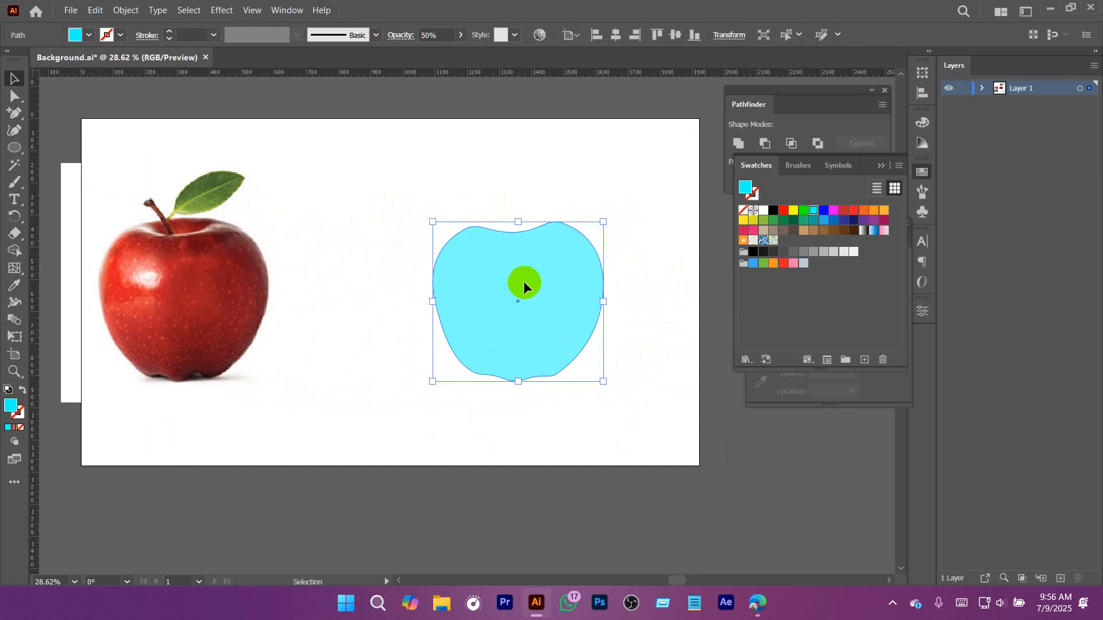
{"action": "left_click", "coordinate": [15, 268]}
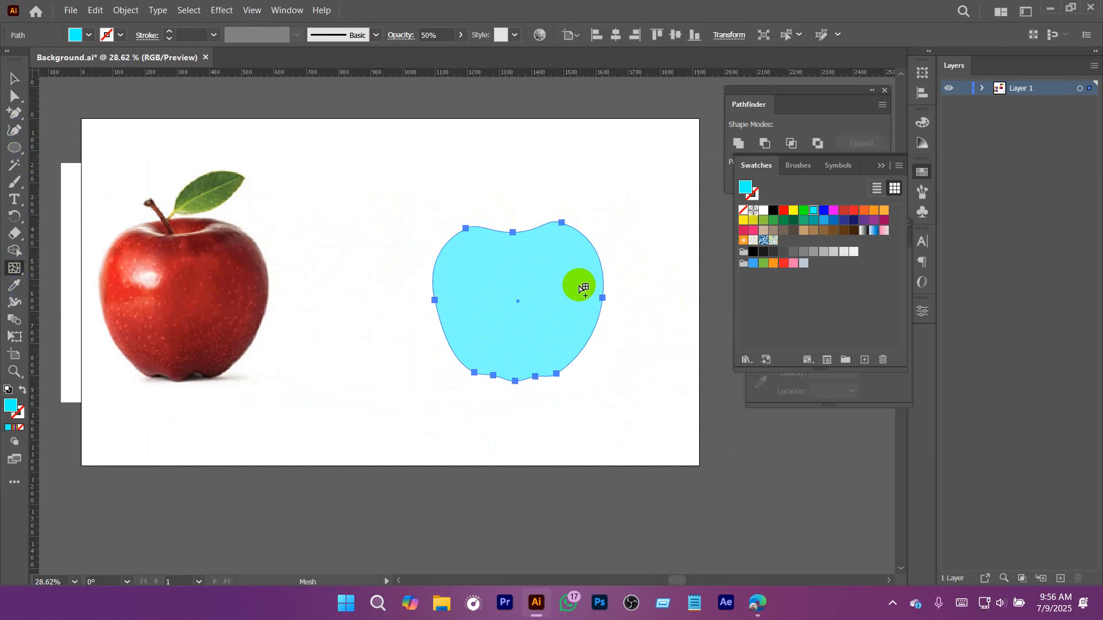
{"action": "left_click", "coordinate": [126, 10]}
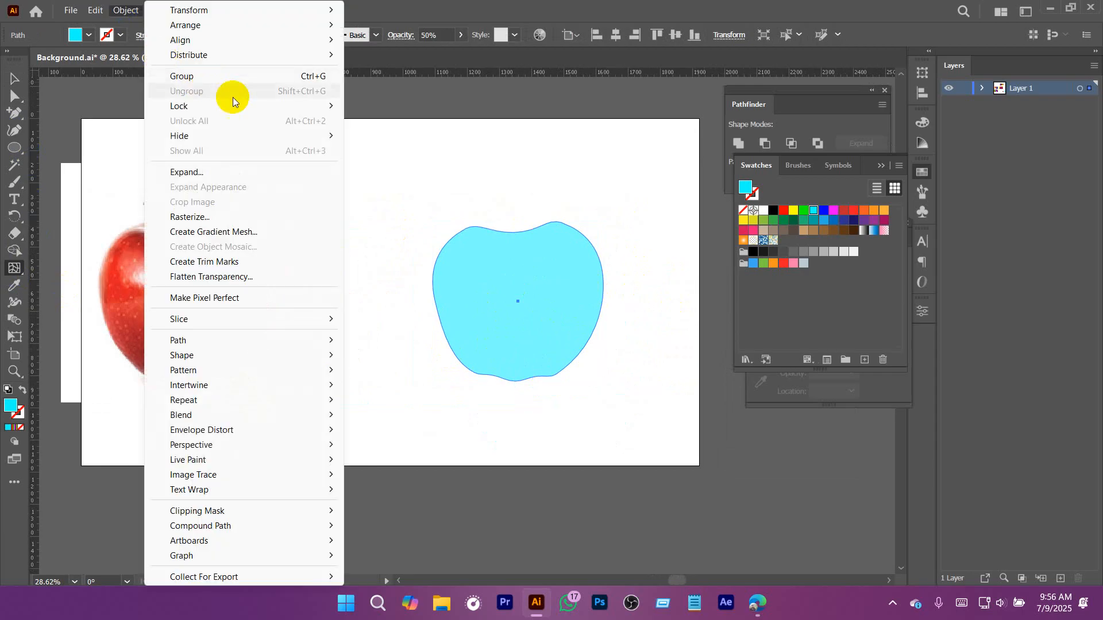
{"action": "mouse_move", "coordinate": [247, 106]}
{"action": "left_click", "coordinate": [466, 103]}
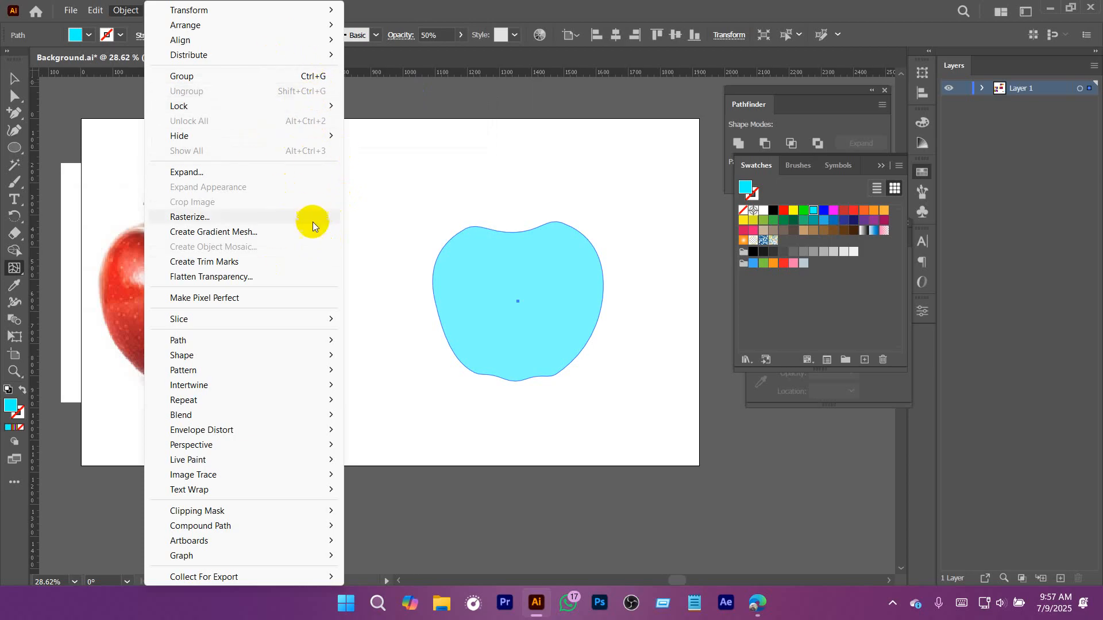
{"action": "left_click", "coordinate": [468, 10]}
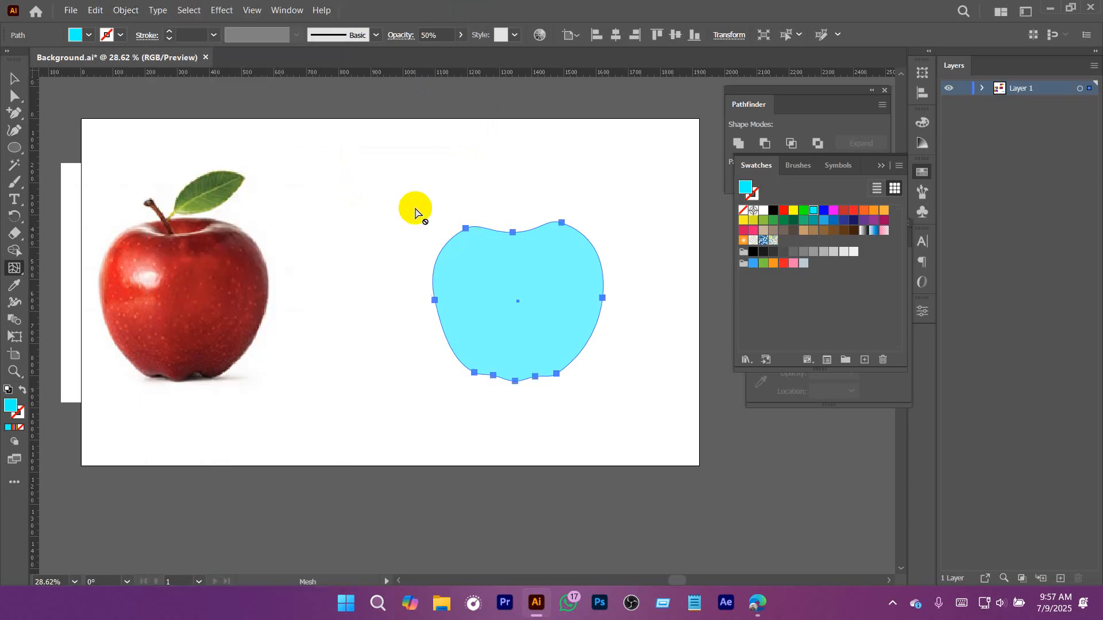
{"action": "key", "text": "v"}
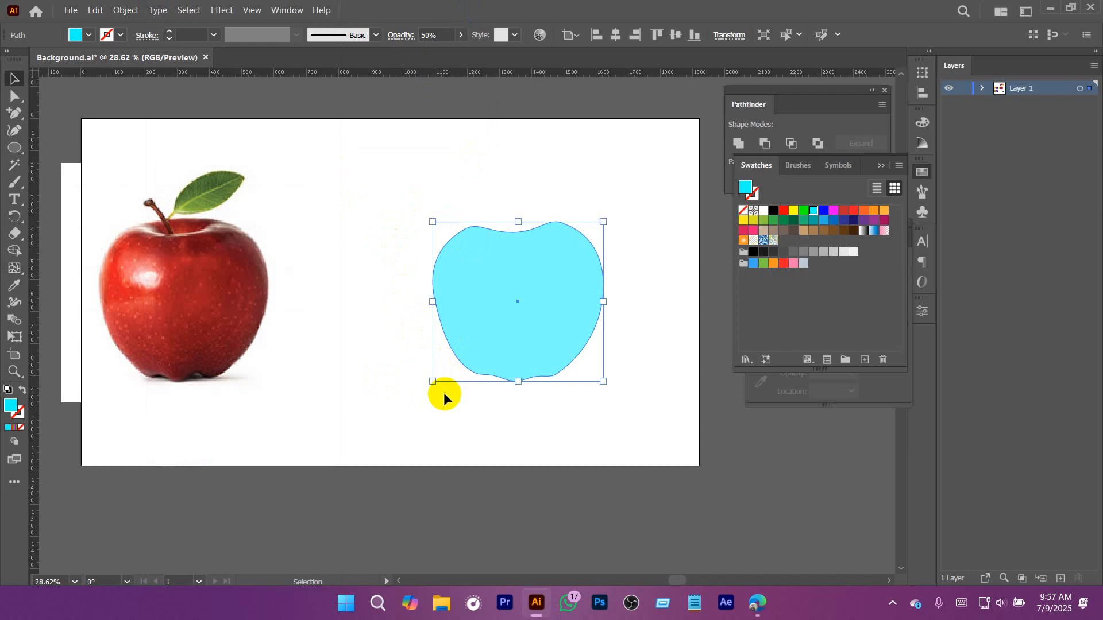
Step: Shift the apple photo slightly right and add a mesh point in the shape's right half at about X 1518 px, Y 525 px
{"action": "mouse_move", "coordinate": [577, 404]}
{"action": "left_mouse_down"}
{"action": "mouse_move", "coordinate": [602, 420]}
{"action": "mouse_move", "coordinate": [571, 384]}
{"action": "left_mouse_up"}
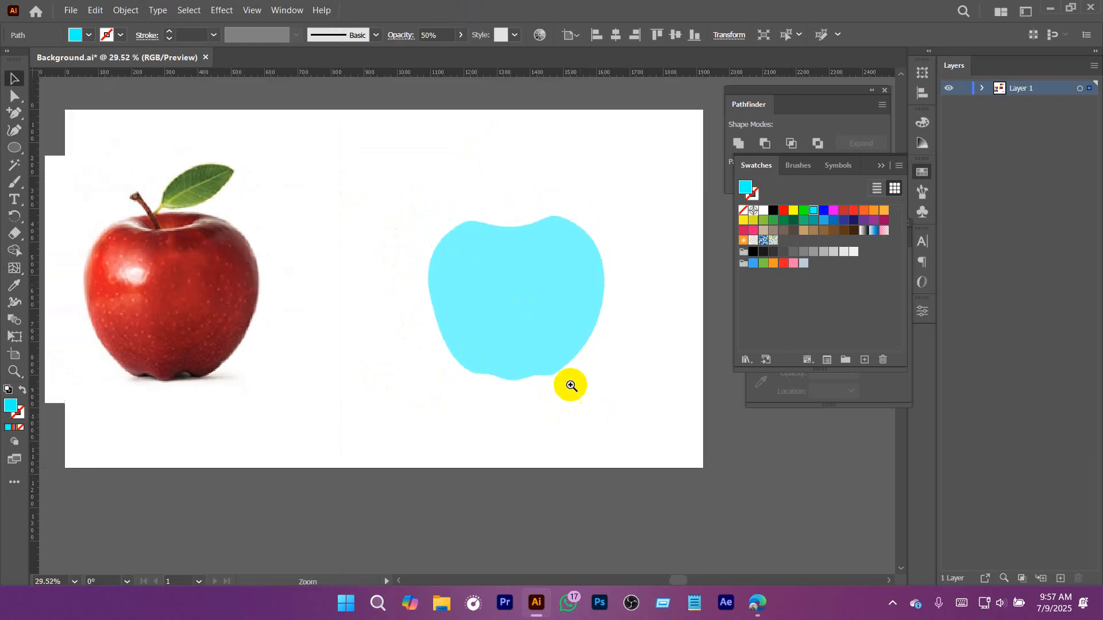
{"action": "left_click_drag", "start_coordinate": [168, 280], "coordinate": [199, 281]}
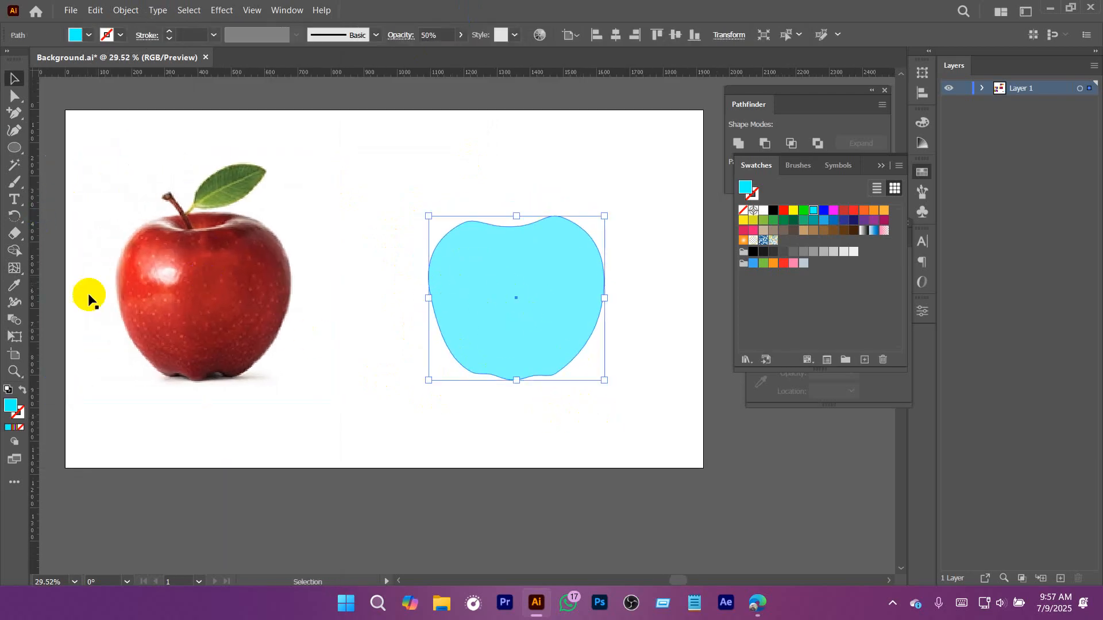
{"action": "left_click", "coordinate": [13, 267]}
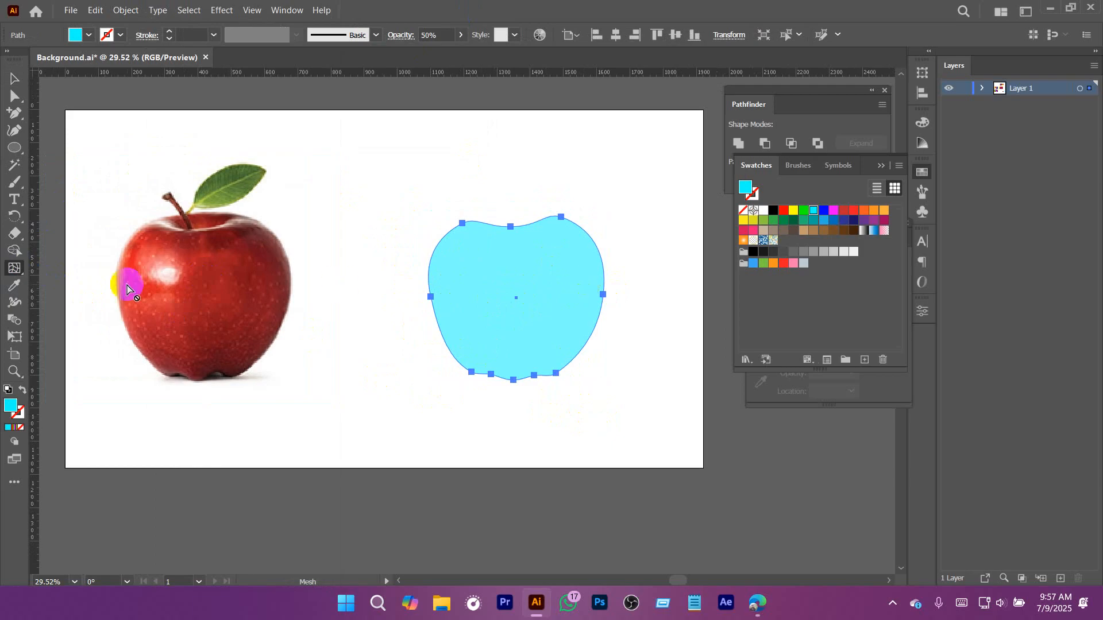
{"action": "left_click", "coordinate": [570, 285]}
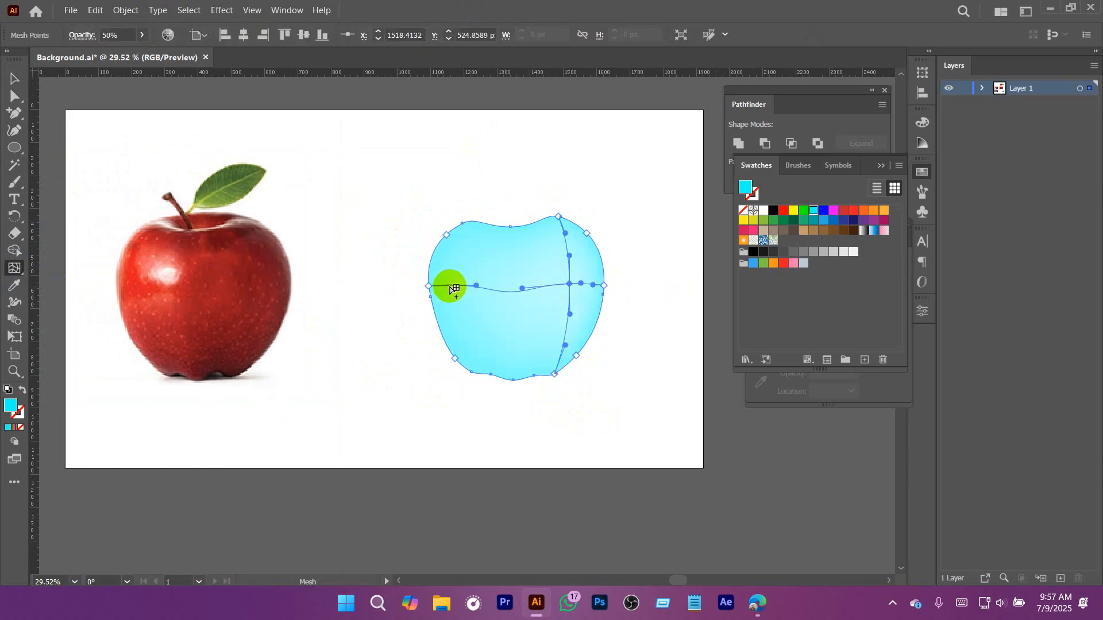
Step: Add mesh points at about X 1161, Y 528 px, X 1329, Y 407 px and X 1335, Y 738 px to the traced shape
{"action": "left_click", "coordinate": [452, 285]}
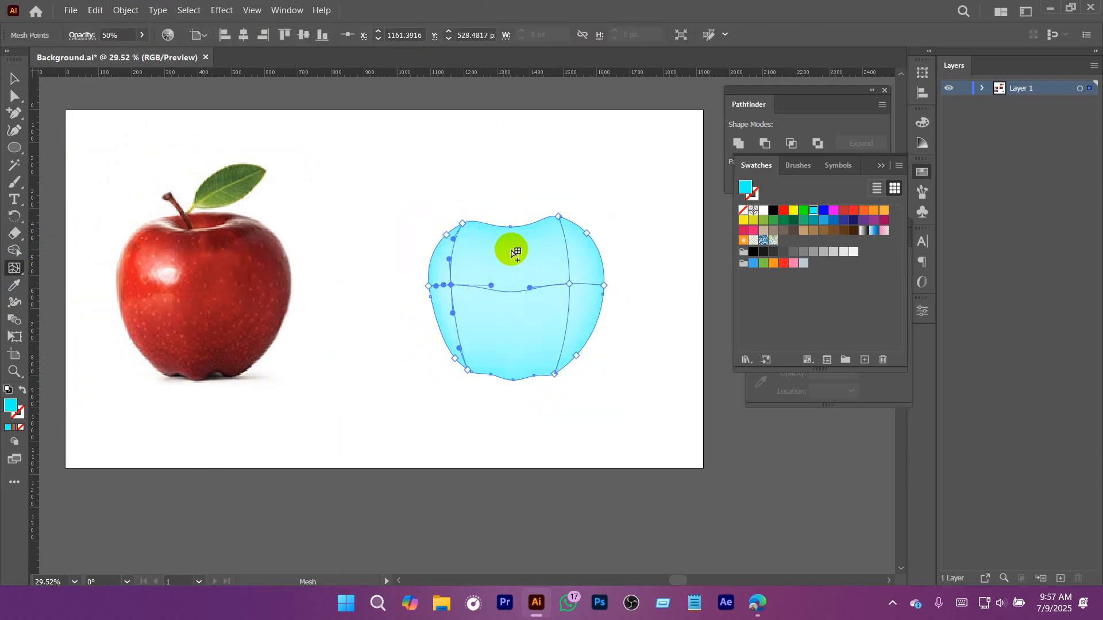
{"action": "left_click", "coordinate": [510, 247]}
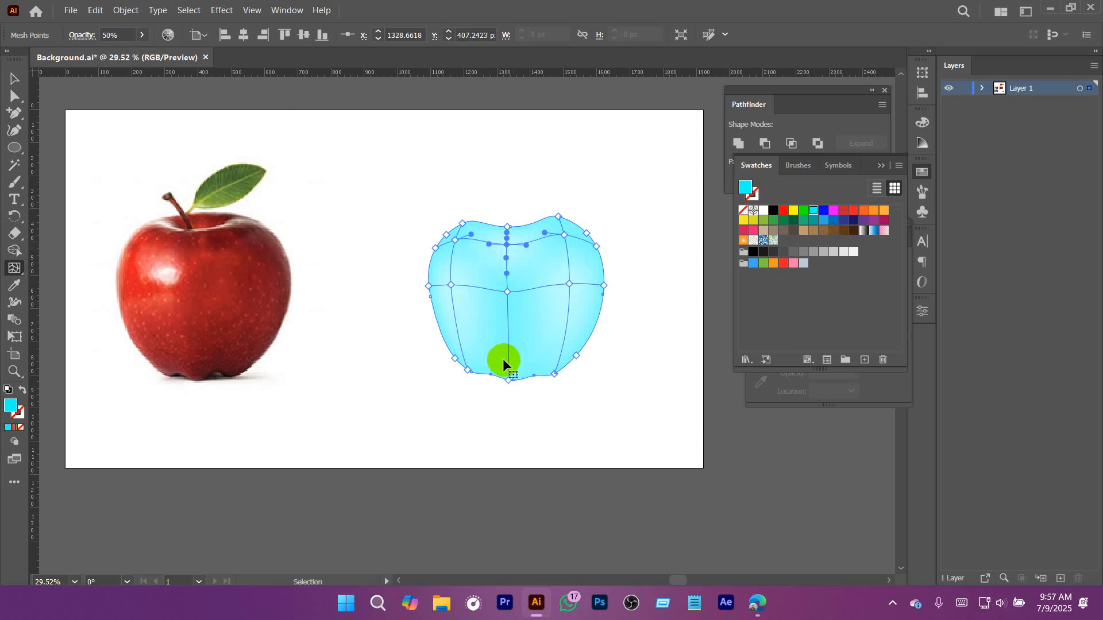
{"action": "scroll", "coordinate": [505, 362], "scroll_direction": "up", "scroll_amount": 2}
{"action": "left_click", "coordinate": [500, 344]}
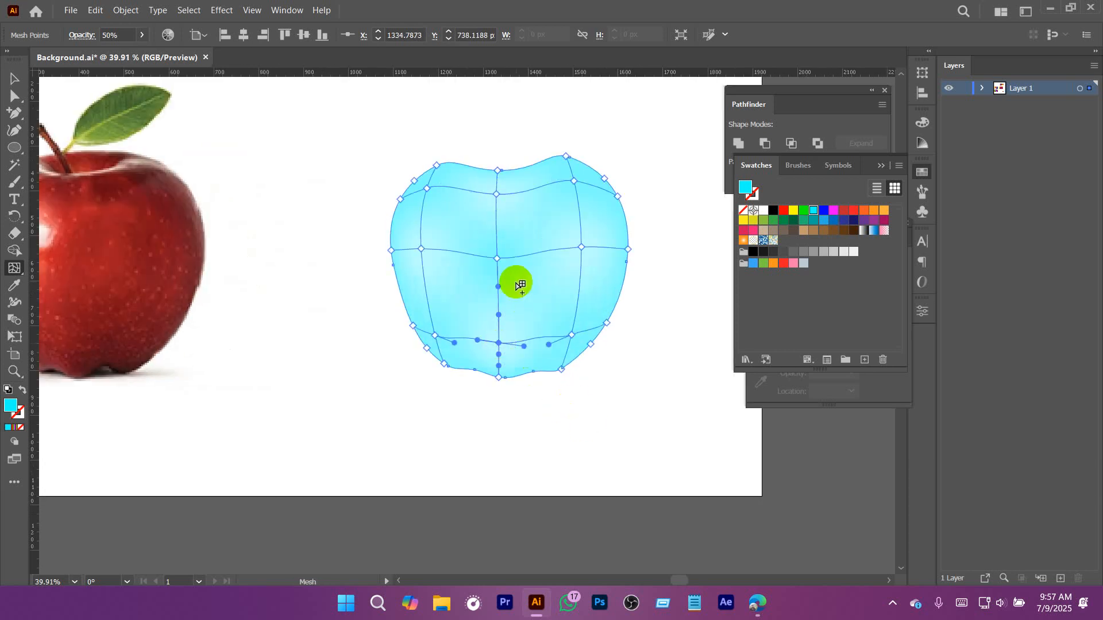
{"action": "left_click_drag", "start_coordinate": [520, 281], "coordinate": [496, 307]}
{"action": "left_click_drag", "start_coordinate": [432, 294], "coordinate": [564, 332]}
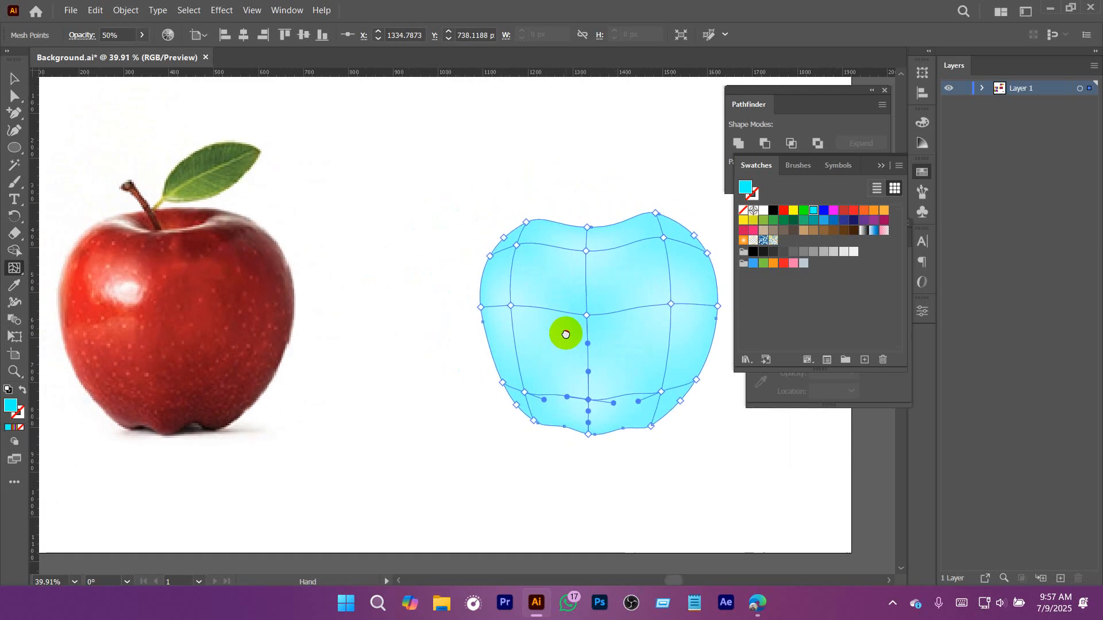
Step: Recolor the three interior mesh points of the shape's leftmost column with a red sampled from the apple photo's left side
{"action": "key", "text": "a"}
{"action": "left_click_drag", "start_coordinate": [387, 338], "coordinate": [409, 341]}
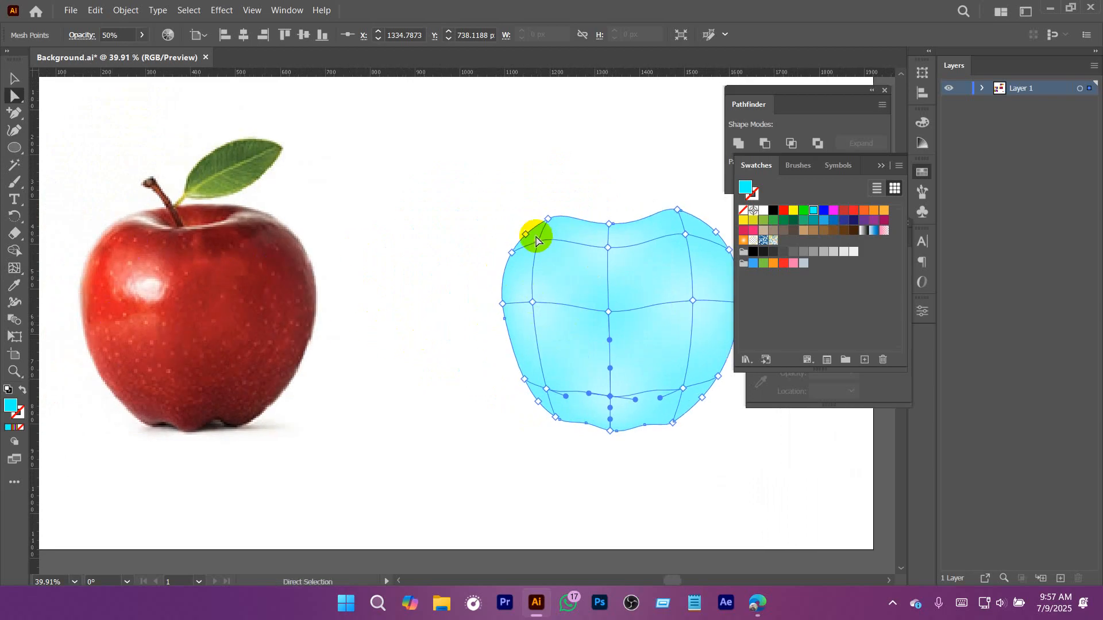
{"action": "left_click", "coordinate": [540, 246]}
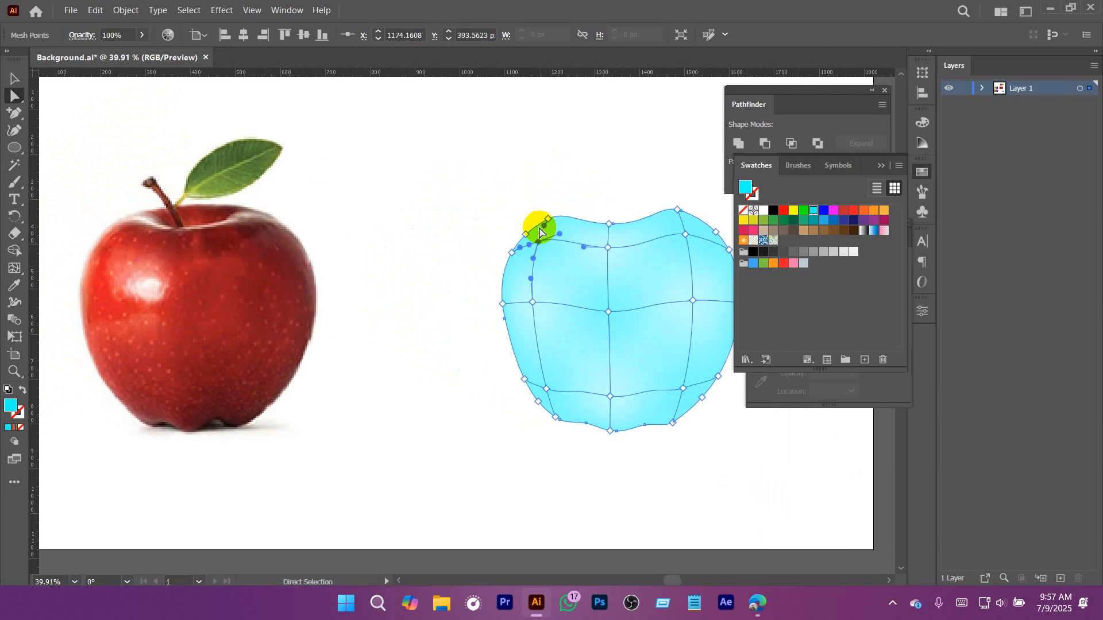
{"action": "left_click", "coordinate": [534, 302]}
{"action": "left_click", "coordinate": [546, 390]}
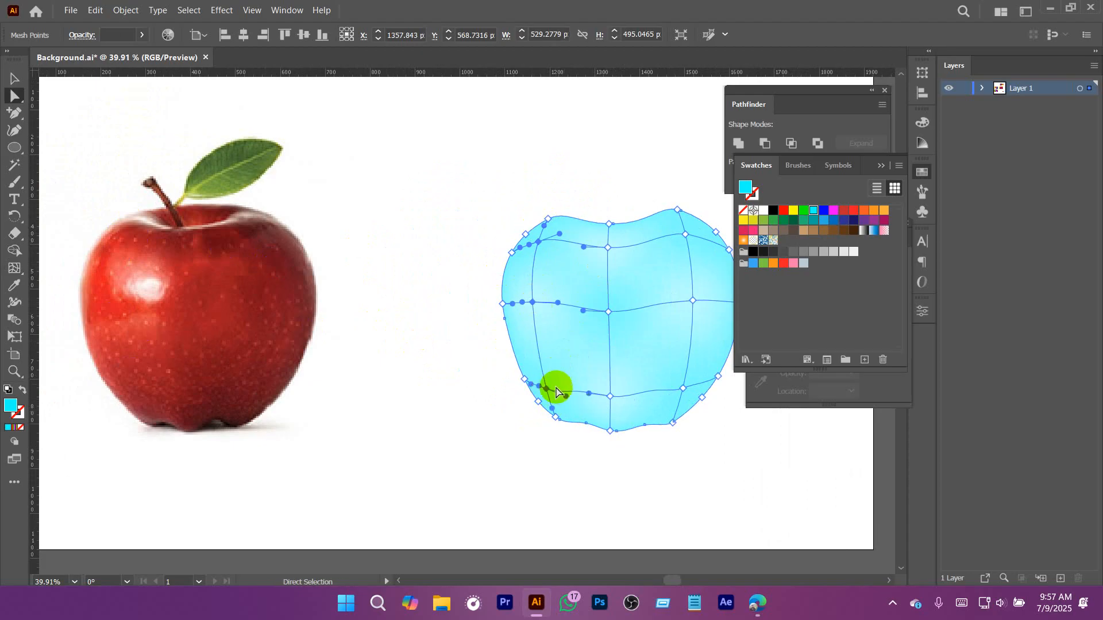
{"action": "left_click", "coordinate": [21, 335]}
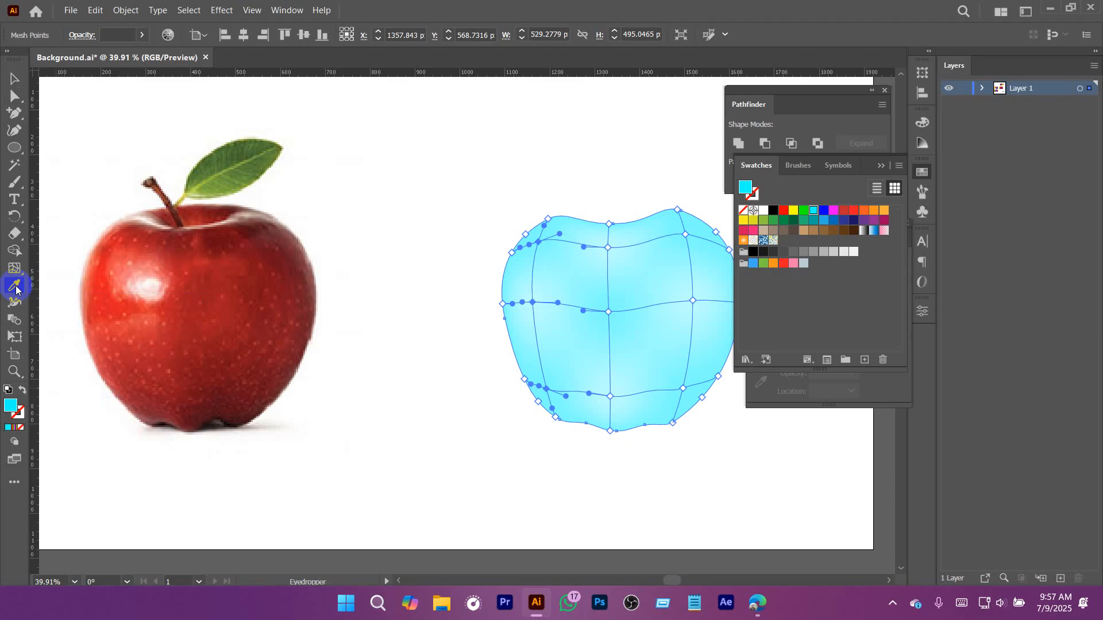
{"action": "left_click", "coordinate": [108, 339]}
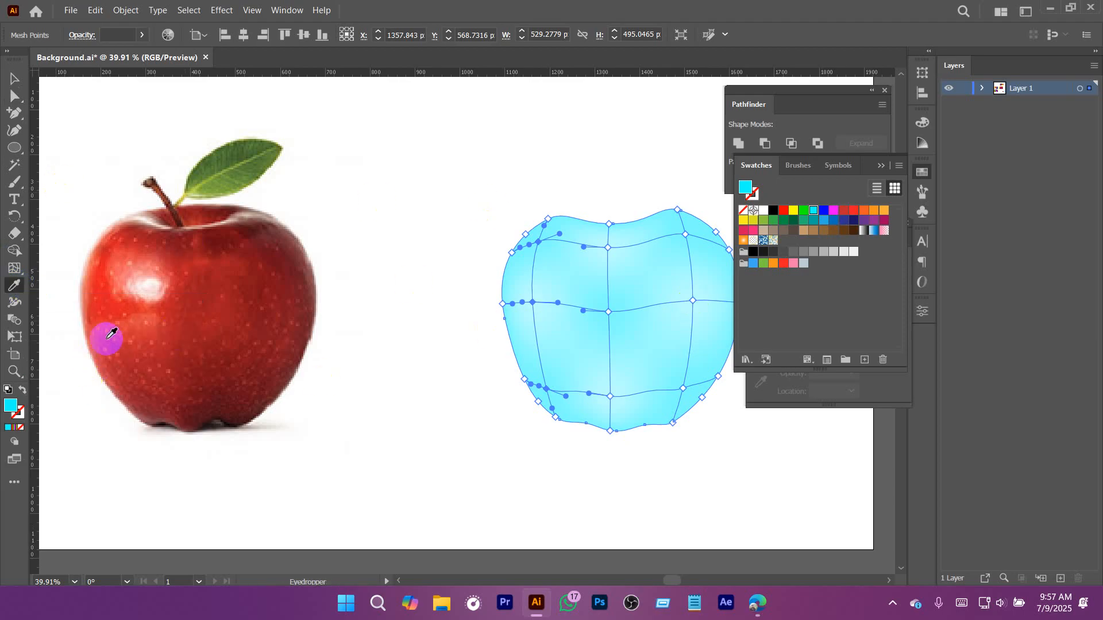
{"action": "left_click", "coordinate": [99, 325]}
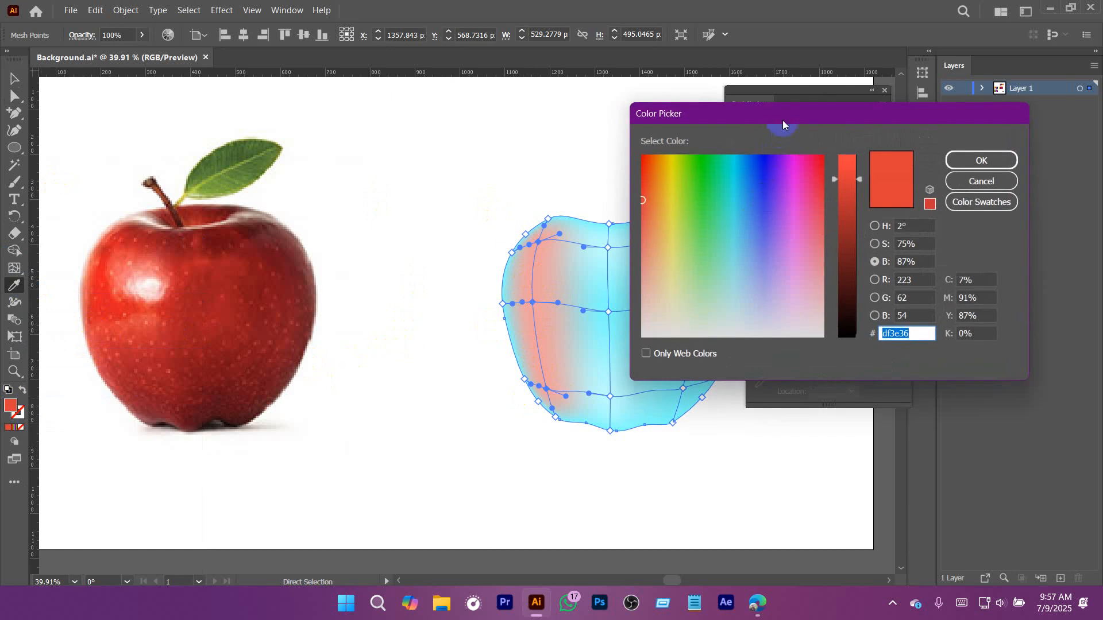
Step: Adjust the fill of the three selected interior mesh points to the bright red ff1200
{"action": "left_click_drag", "start_coordinate": [783, 121], "coordinate": [868, 99]}
{"action": "left_click_drag", "start_coordinate": [917, 156], "coordinate": [917, 192]}
{"action": "mouse_move", "coordinate": [766, 179]}
{"action": "left_mouse_down"}
{"action": "mouse_move", "coordinate": [715, 177]}
{"action": "mouse_move", "coordinate": [703, 132]}
{"action": "left_mouse_up"}
{"action": "left_click", "coordinate": [1041, 136]}
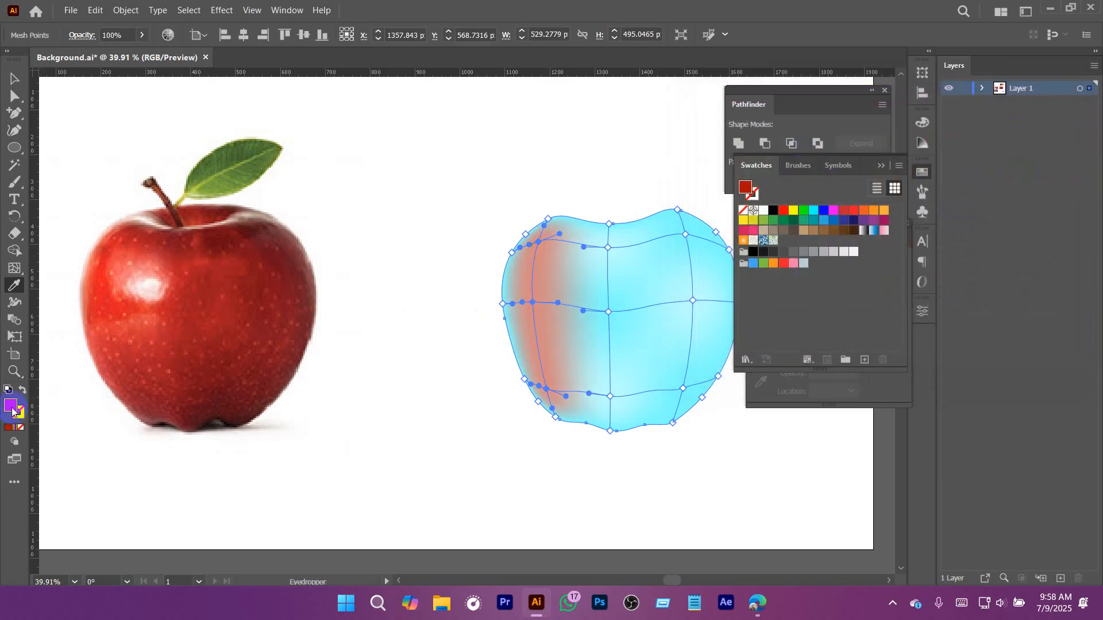
{"action": "left_click_drag", "start_coordinate": [907, 163], "coordinate": [916, 108]}
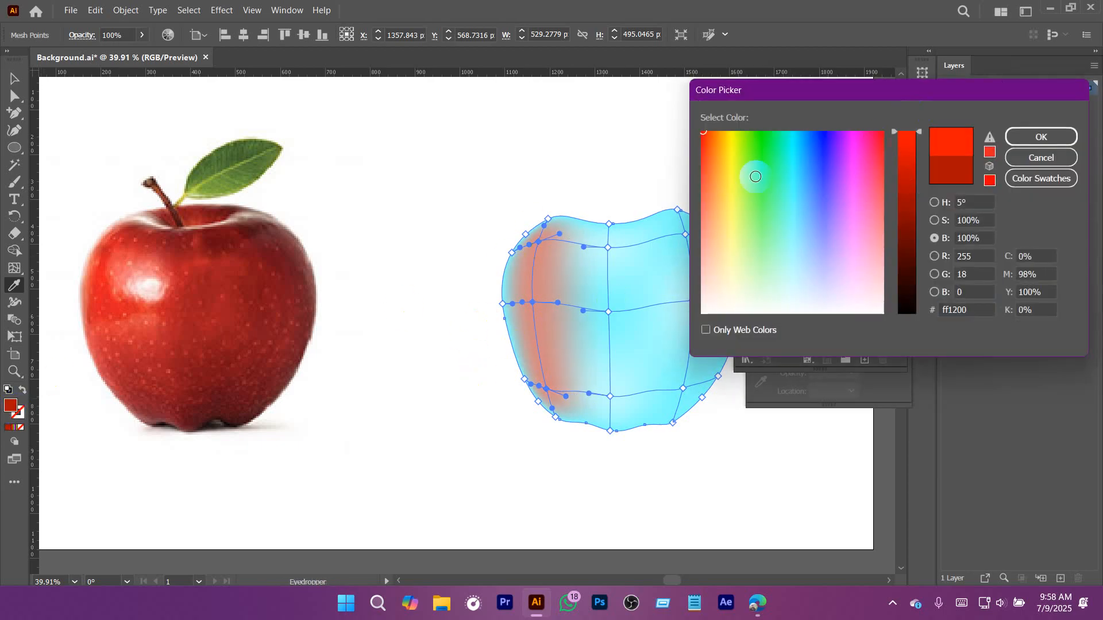
{"action": "left_click", "coordinate": [1055, 143]}
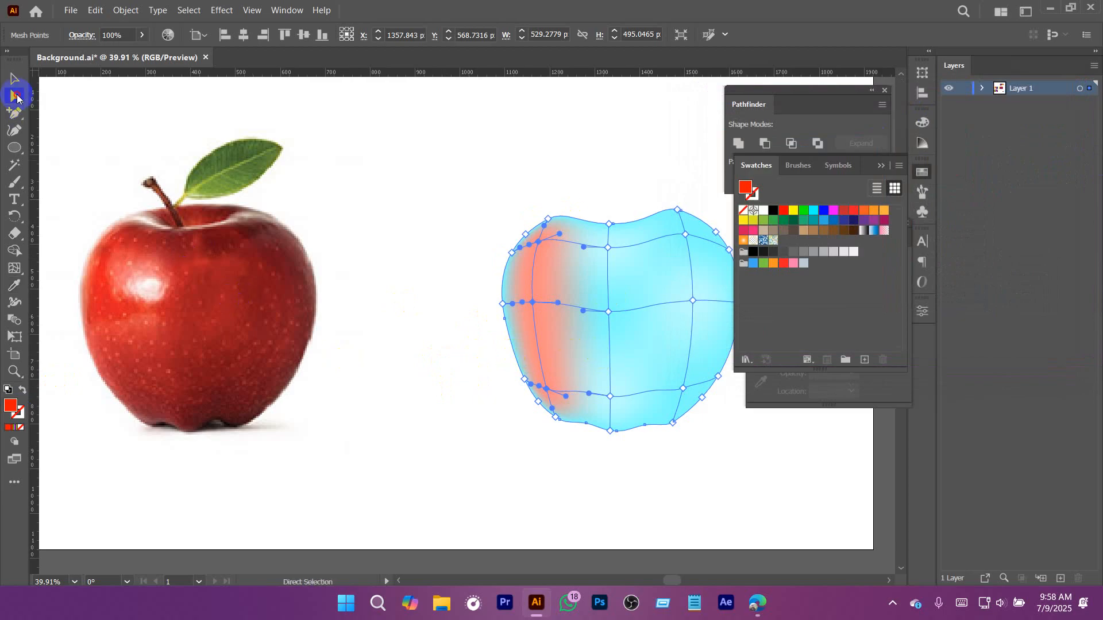
Step: Select the mesh points along the shape's left outline, sample a dark red from the photo, and replace it with a red swatch
{"action": "left_click_drag", "start_coordinate": [544, 174], "coordinate": [497, 158]}
{"action": "left_click", "coordinate": [474, 163]}
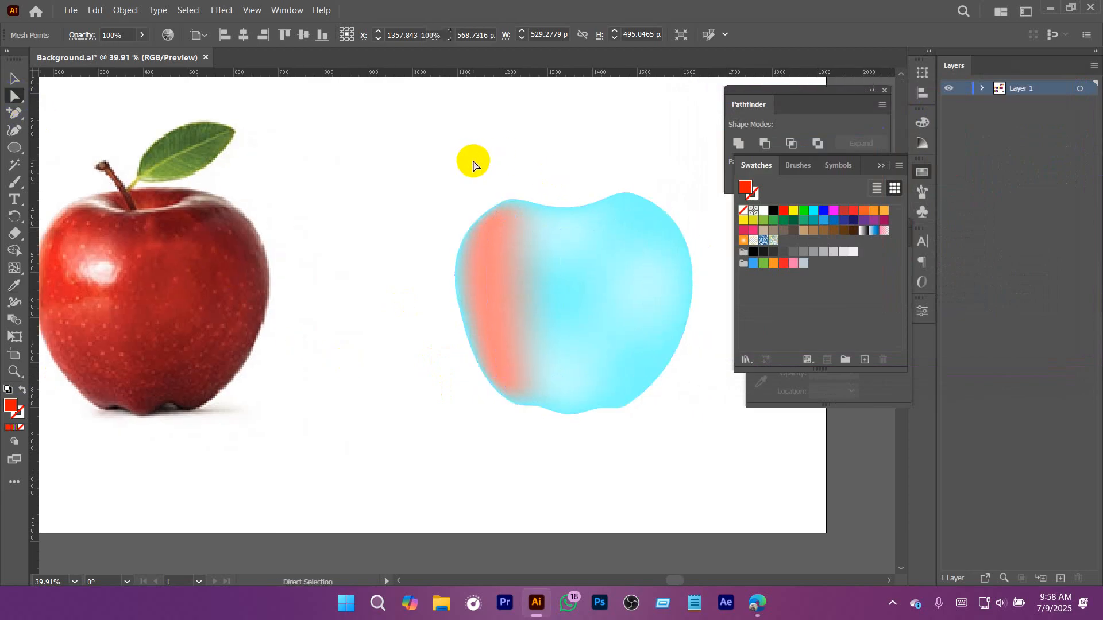
{"action": "left_click", "coordinate": [456, 288]}
{"action": "left_click", "coordinate": [466, 236]}
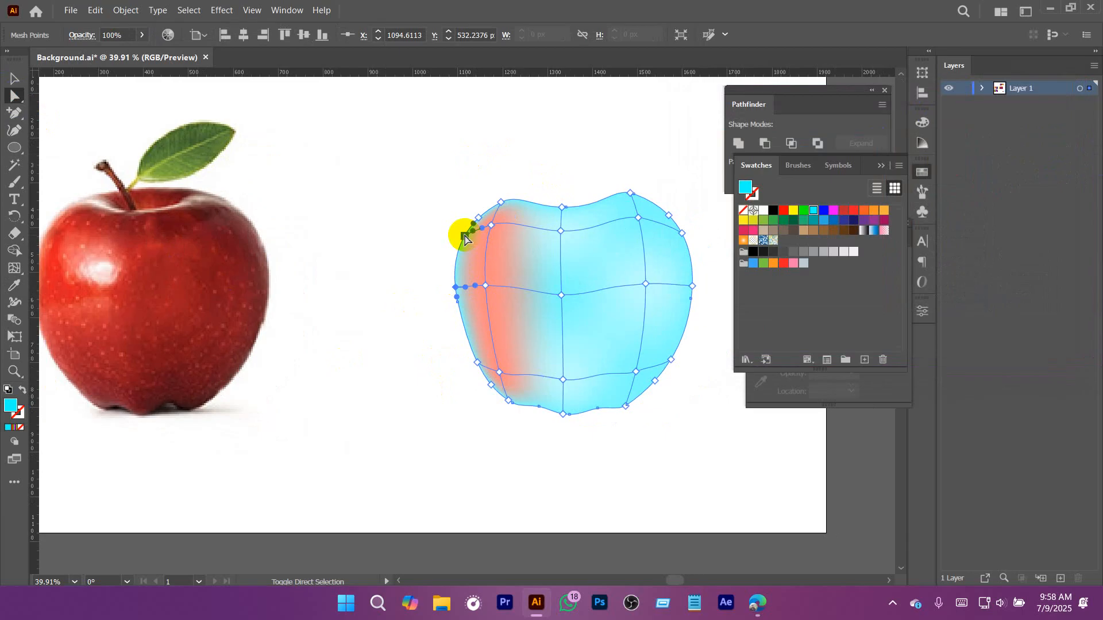
{"action": "left_click", "coordinate": [478, 217], "text": "shift"}
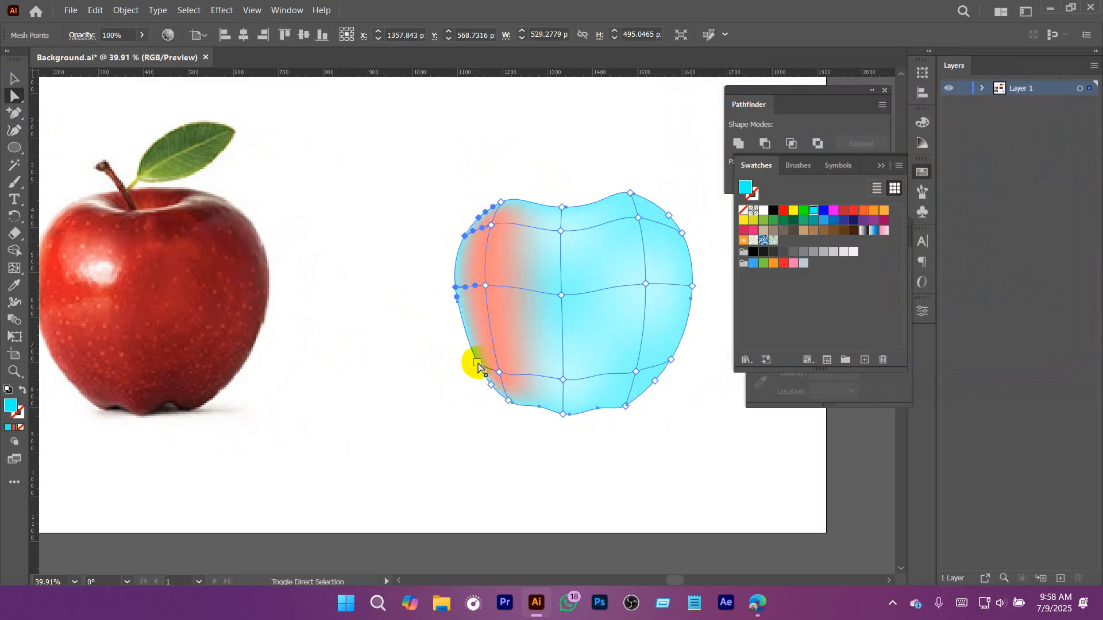
{"action": "left_click", "coordinate": [487, 379], "text": "shift"}
{"action": "left_click", "coordinate": [5, 407]}
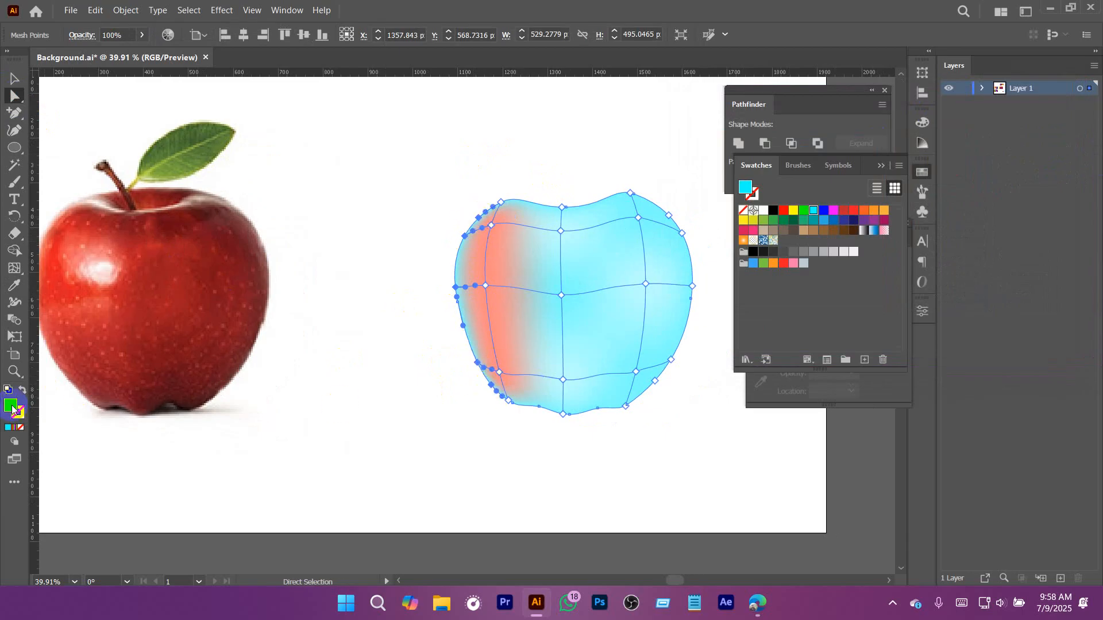
{"action": "scroll", "coordinate": [146, 293], "scroll_direction": "left", "scroll_amount": 3}
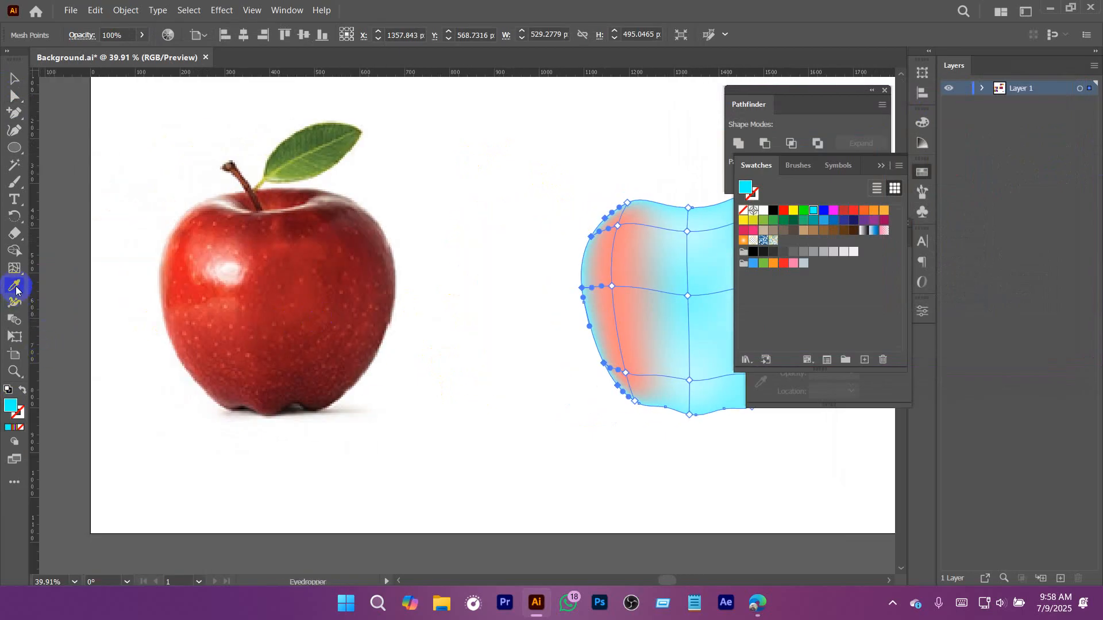
{"action": "left_click", "coordinate": [359, 360]}
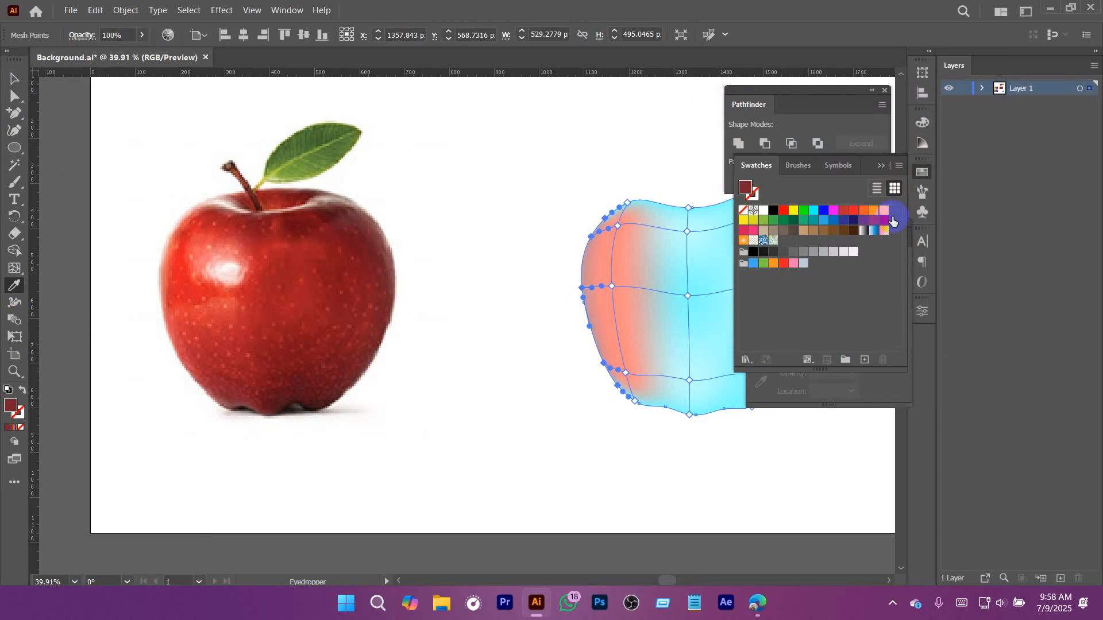
{"action": "left_click", "coordinate": [847, 216]}
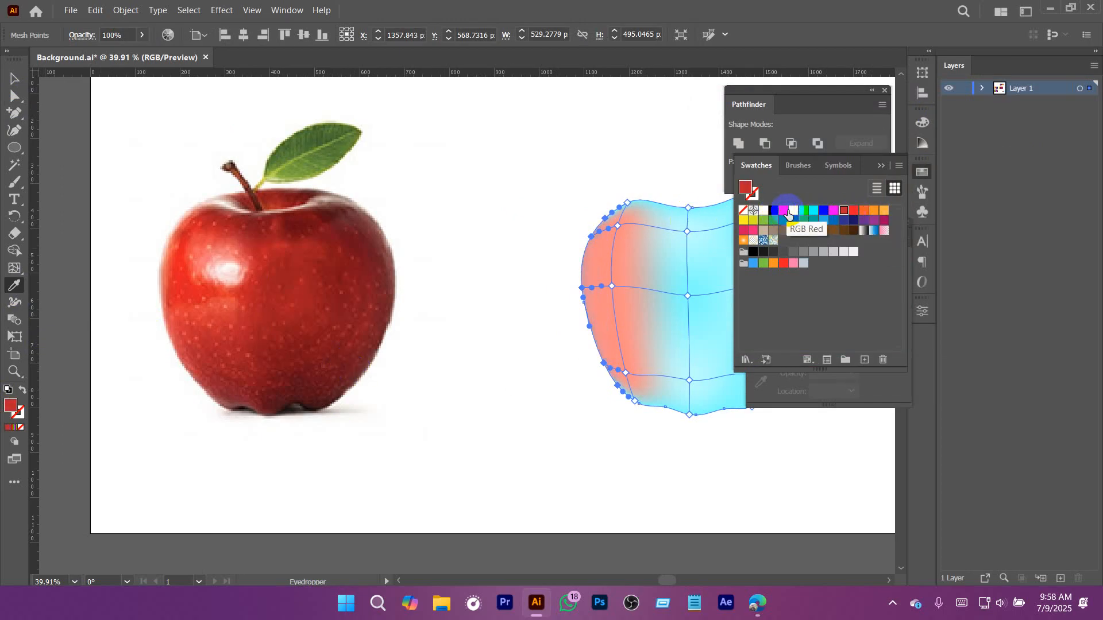
Step: Raise the whole mesh shape's opacity to 100% and deselect it
{"action": "left_click", "coordinate": [10, 81]}
{"action": "left_click", "coordinate": [481, 147]}
{"action": "left_click_drag", "start_coordinate": [532, 143], "coordinate": [331, 178]}
{"action": "left_click", "coordinate": [514, 297]}
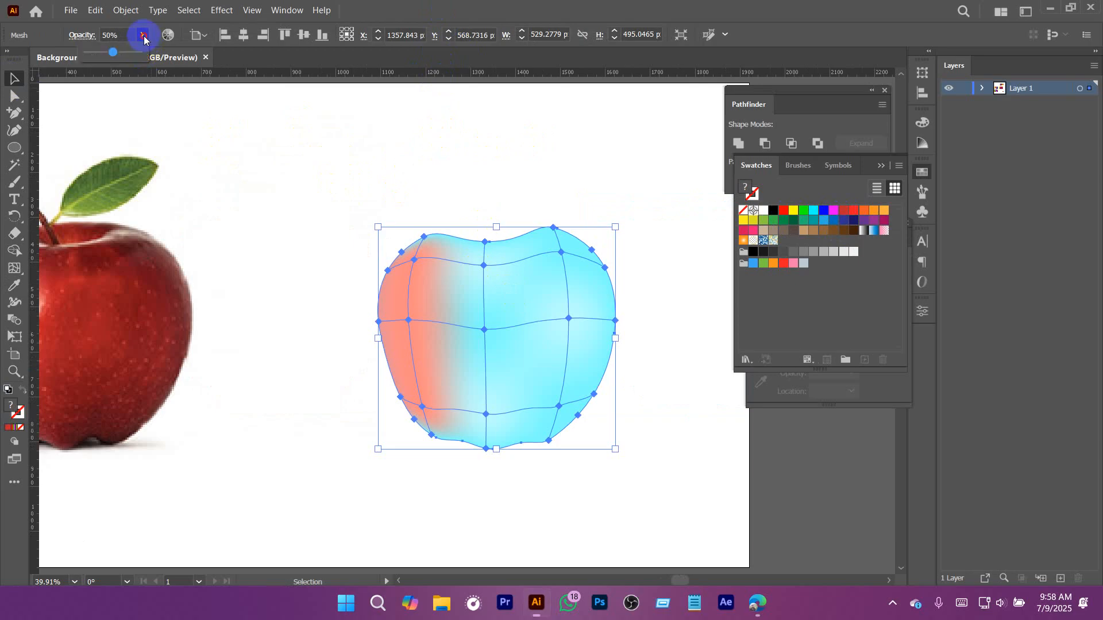
{"action": "left_click", "coordinate": [494, 160]}
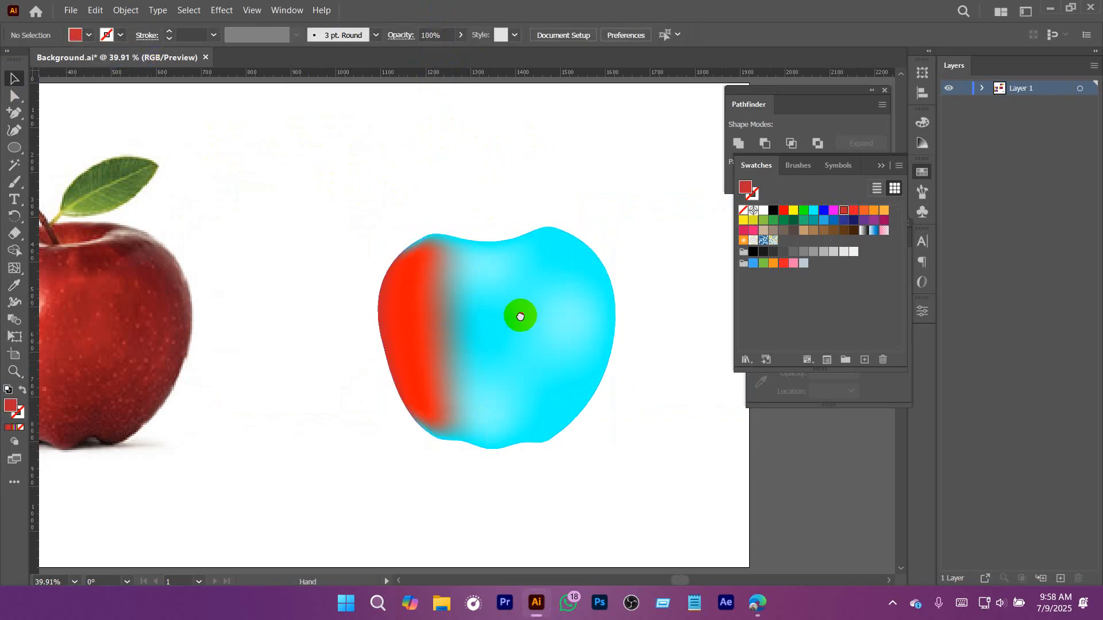
Step: Recolor the outline mesh points at the shape's upper-left shoulder with the pale pink sampled from the photo's upper-left edge
{"action": "left_click", "coordinate": [520, 316]}
{"action": "left_click_drag", "start_coordinate": [519, 323], "coordinate": [558, 291]}
{"action": "left_click_drag", "start_coordinate": [449, 201], "coordinate": [761, 466]}
{"action": "left_click_drag", "start_coordinate": [566, 351], "coordinate": [525, 357]}
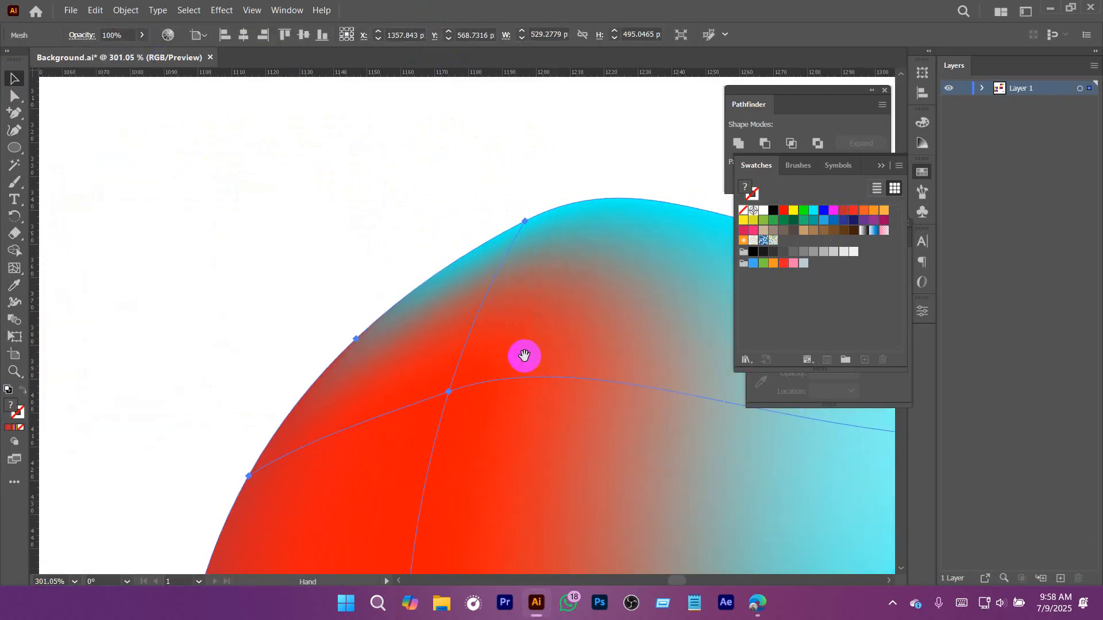
{"action": "key", "text": "a"}
{"action": "left_click_drag", "start_coordinate": [330, 330], "coordinate": [377, 365]}
{"action": "left_click", "coordinate": [525, 220]}
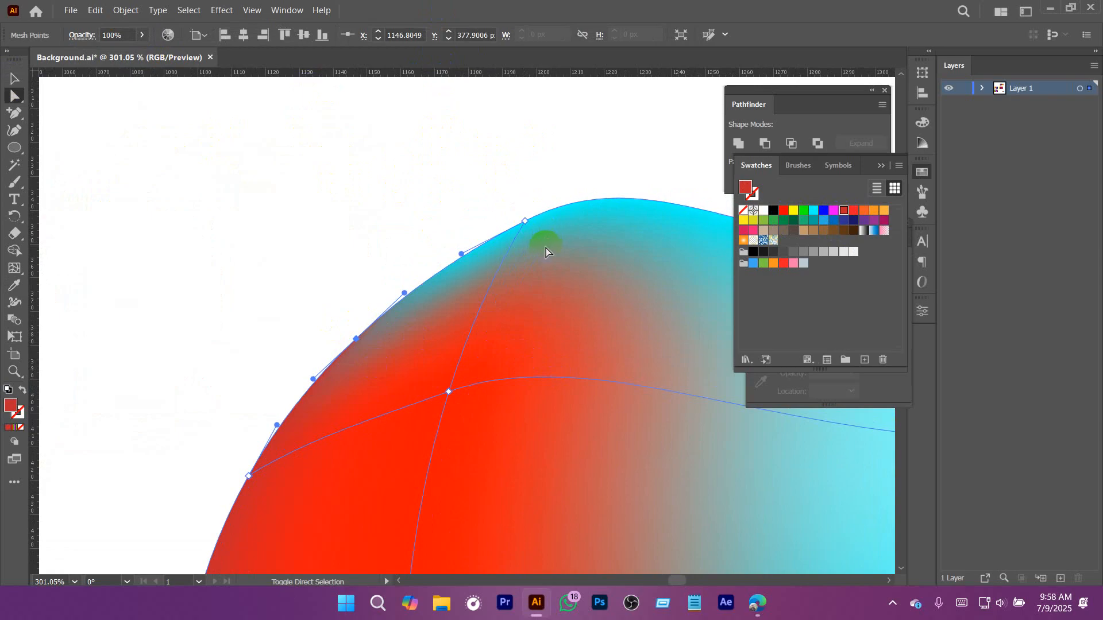
{"action": "left_click_drag", "start_coordinate": [511, 198], "coordinate": [560, 264]}
{"action": "left_click_drag", "start_coordinate": [609, 308], "coordinate": [422, 276]}
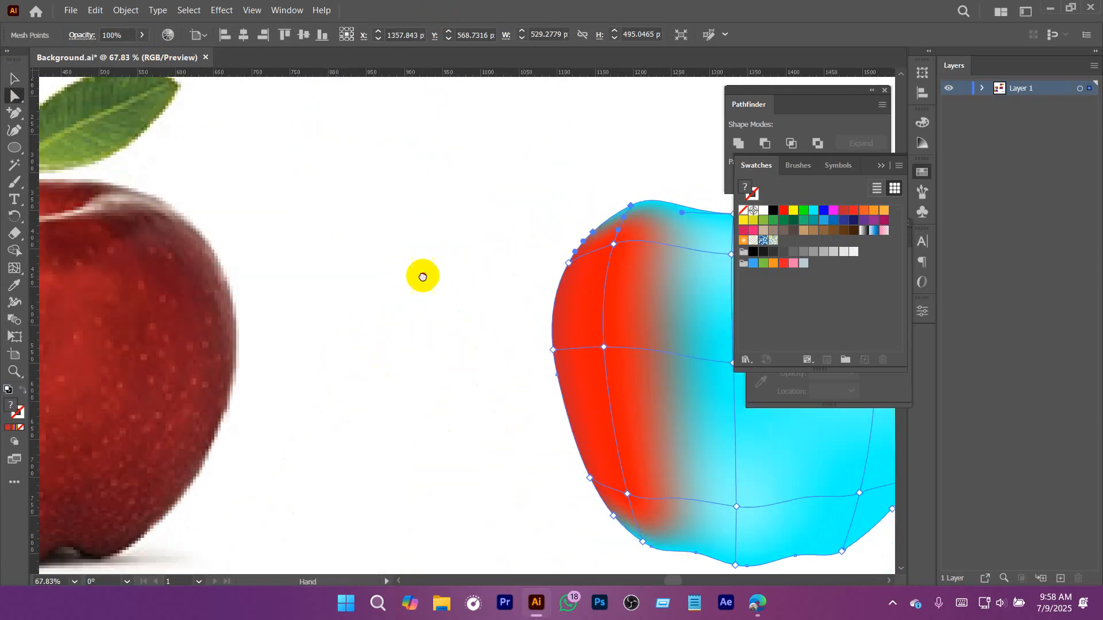
{"action": "left_click_drag", "start_coordinate": [129, 353], "coordinate": [291, 340]}
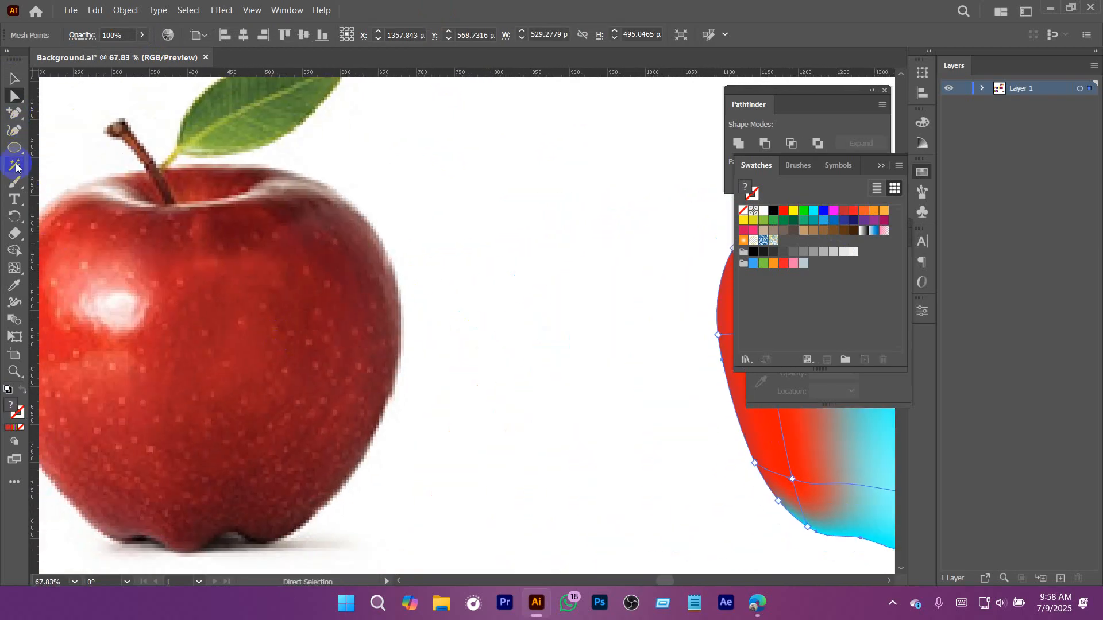
{"action": "left_click", "coordinate": [19, 301]}
{"action": "left_click_drag", "start_coordinate": [104, 305], "coordinate": [272, 312]}
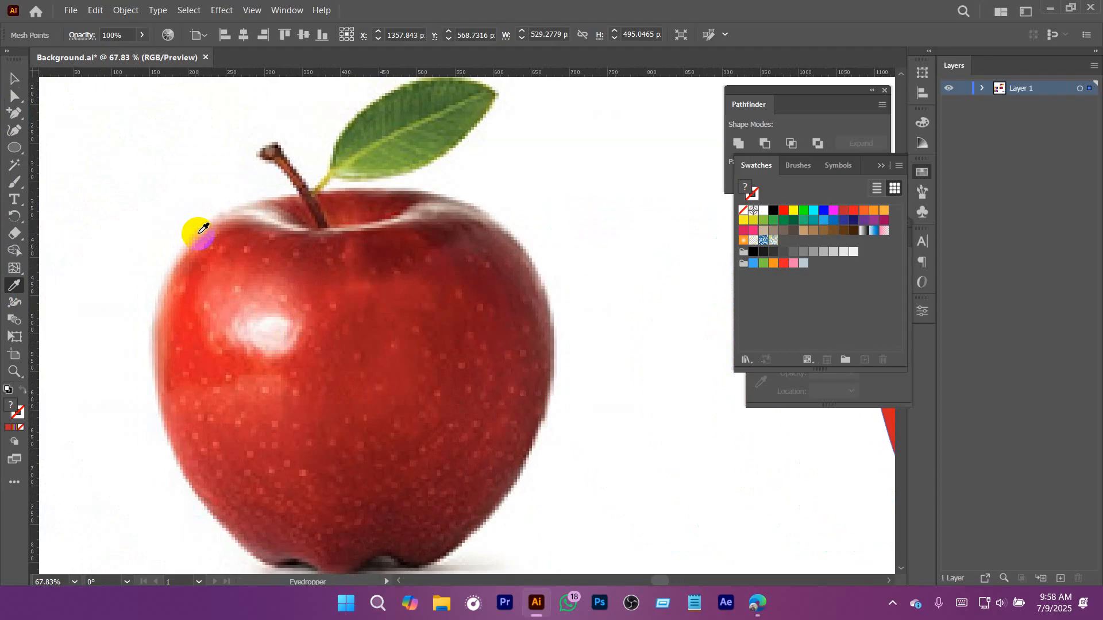
{"action": "left_click", "coordinate": [198, 232]}
{"action": "left_click_drag", "start_coordinate": [527, 309], "coordinate": [366, 346]}
{"action": "left_click_drag", "start_coordinate": [532, 355], "coordinate": [371, 362]}
Step: Recolor the middle and right interior mesh points of the top row with dark red sampled near the photo's stem hollow
{"action": "key", "text": "a"}
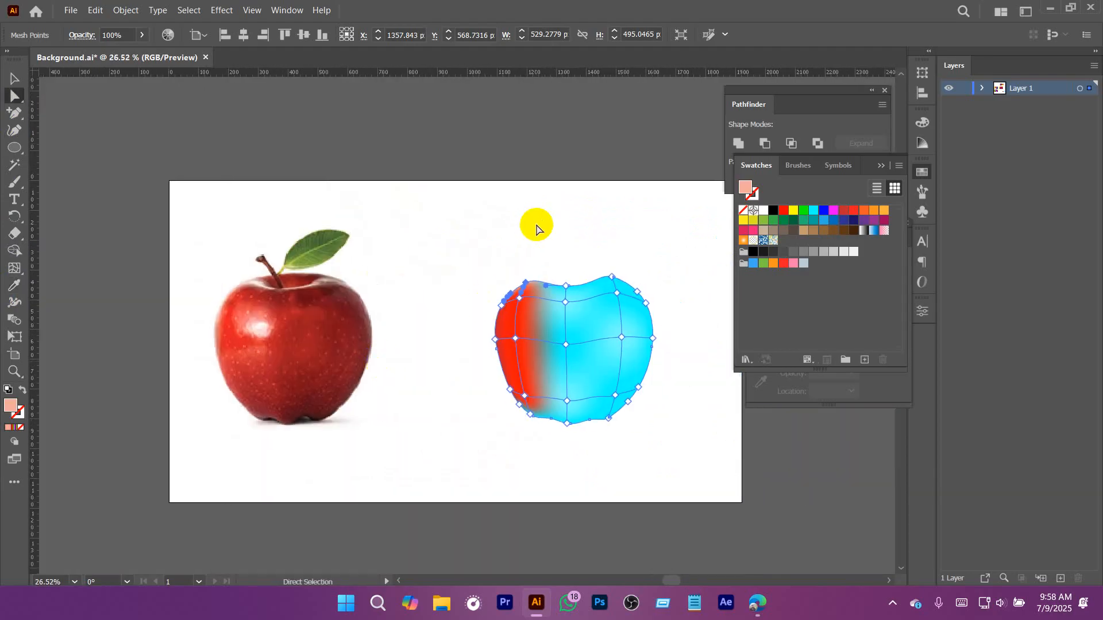
{"action": "left_click", "coordinate": [536, 225]}
{"action": "scroll", "coordinate": [568, 300], "scroll_direction": "up", "scroll_amount": 3}
{"action": "left_click", "coordinate": [500, 357]}
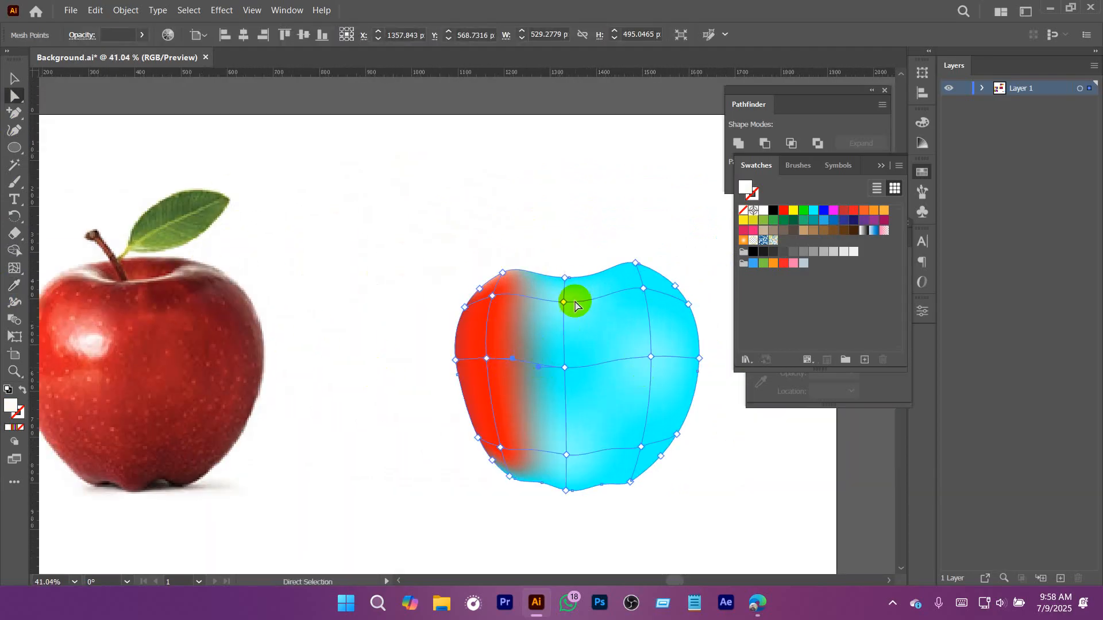
{"action": "left_click", "coordinate": [562, 303]}
{"action": "left_click", "coordinate": [641, 289]}
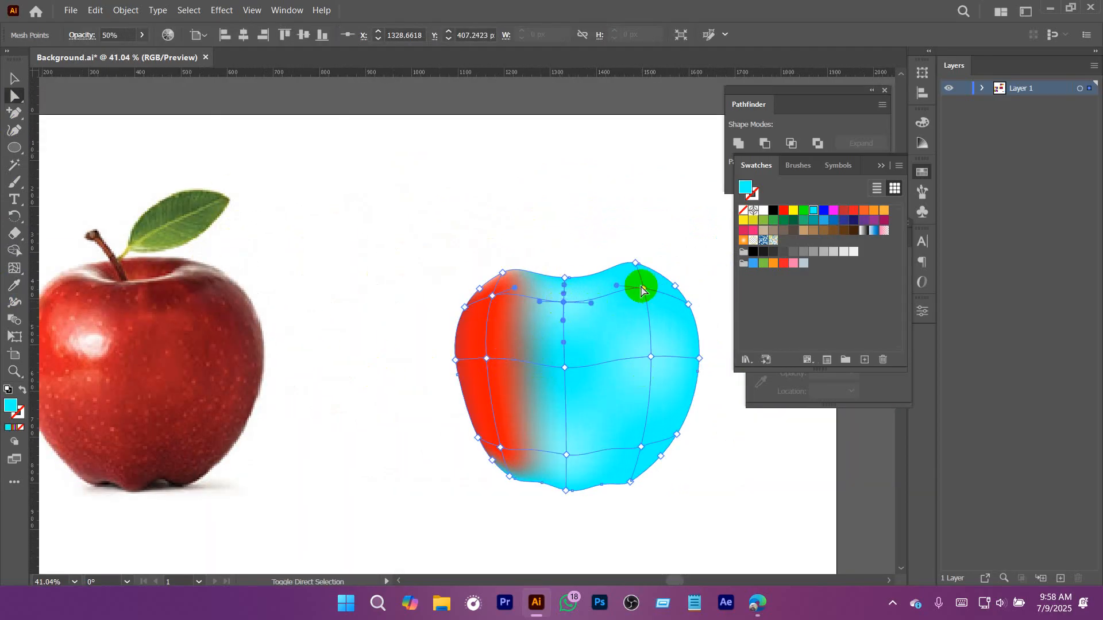
{"action": "left_click", "coordinate": [644, 289], "text": "shift"}
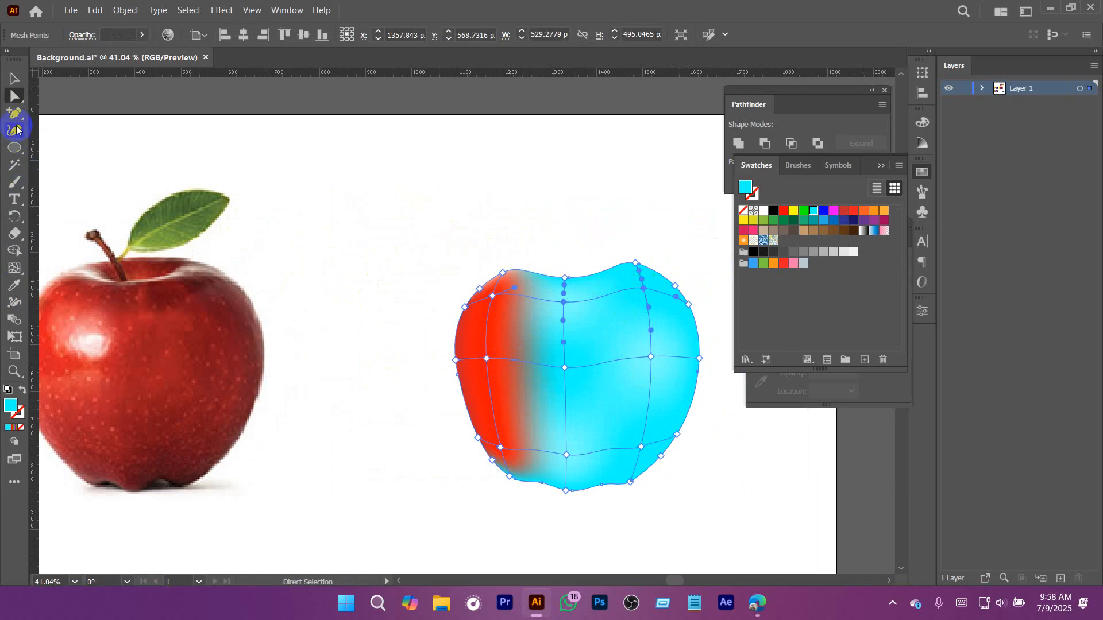
{"action": "left_click", "coordinate": [15, 285]}
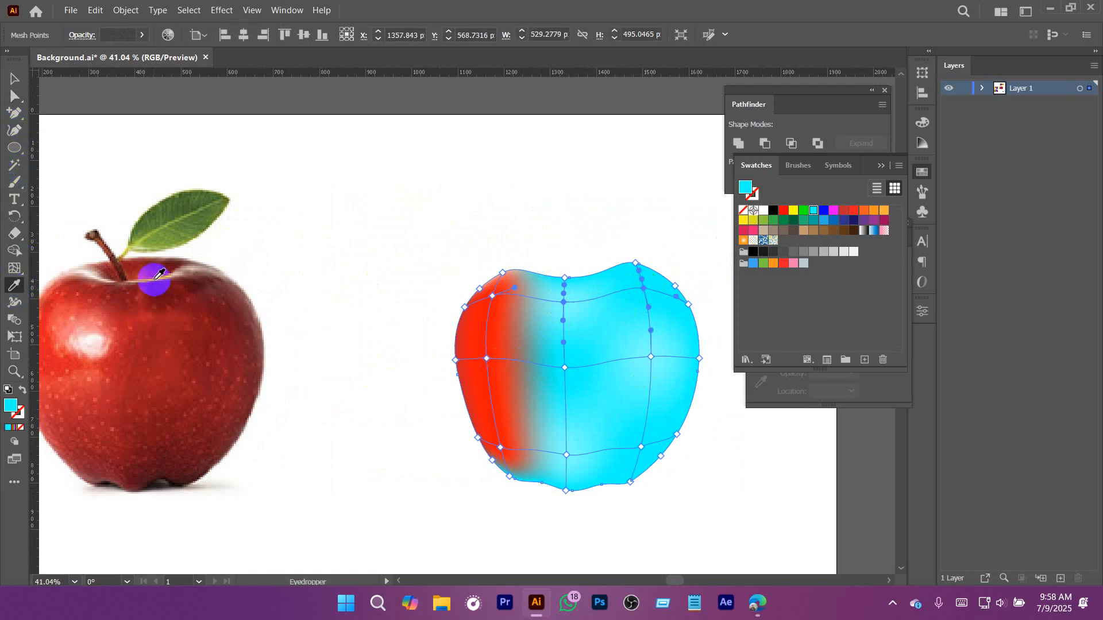
{"action": "left_click", "coordinate": [167, 281]}
Step: Recolor the middle and right mesh points on the top outline with a pale greyish pink sampled from the photo's stem-hollow rim
{"action": "key", "text": "a"}
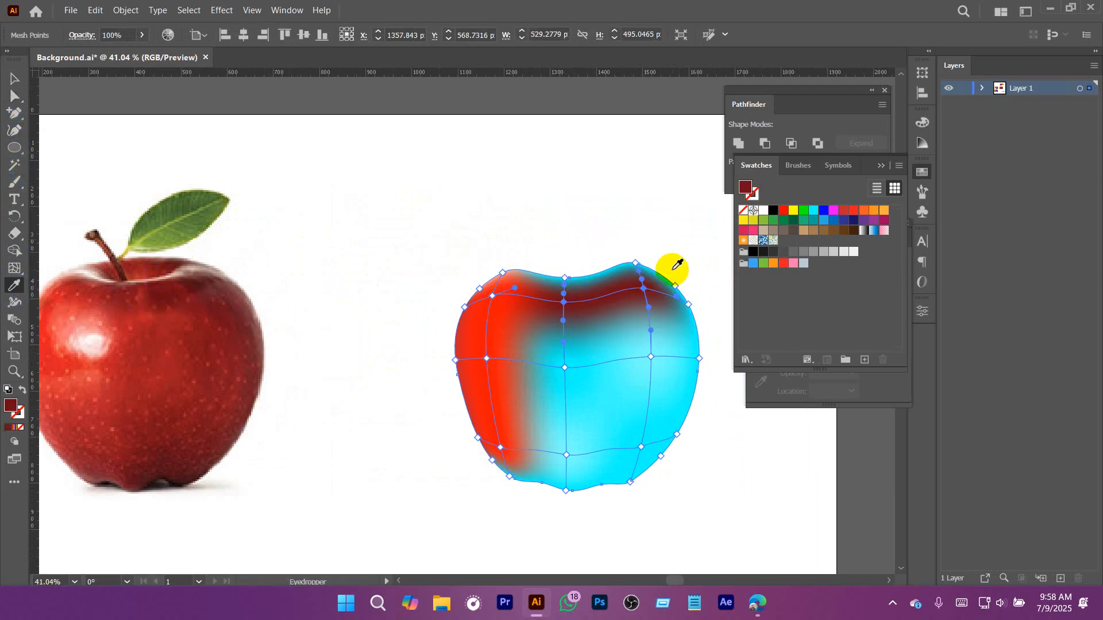
{"action": "left_click", "coordinate": [570, 279]}
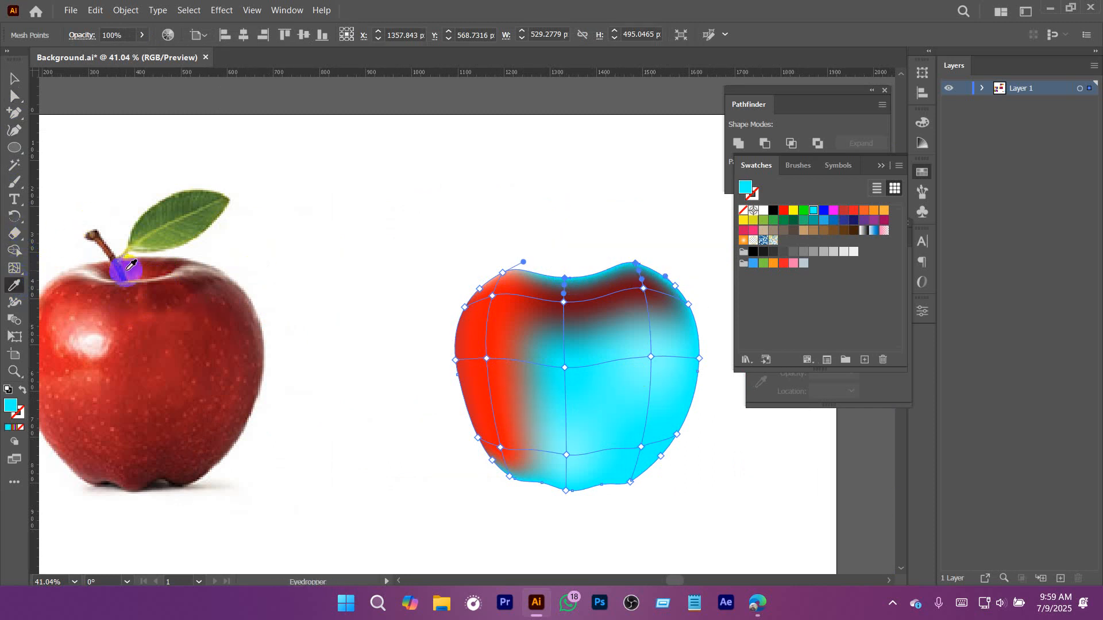
{"action": "left_click_drag", "start_coordinate": [579, 231], "coordinate": [554, 182]}
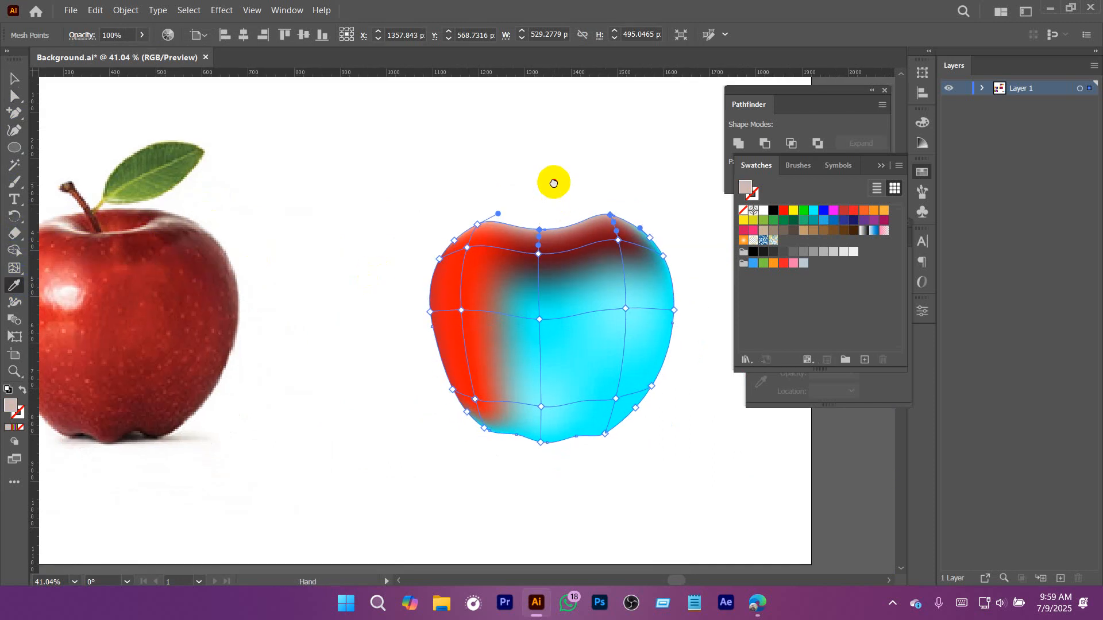
Step: Recolor the outline mesh points along the shape's right side, down to its bottom-right corner, with brownish red sampled from the photo's right edge
{"action": "key", "text": "a"}
{"action": "left_click_drag", "start_coordinate": [693, 246], "coordinate": [671, 321]}
{"action": "left_click_drag", "start_coordinate": [672, 369], "coordinate": [649, 400]}
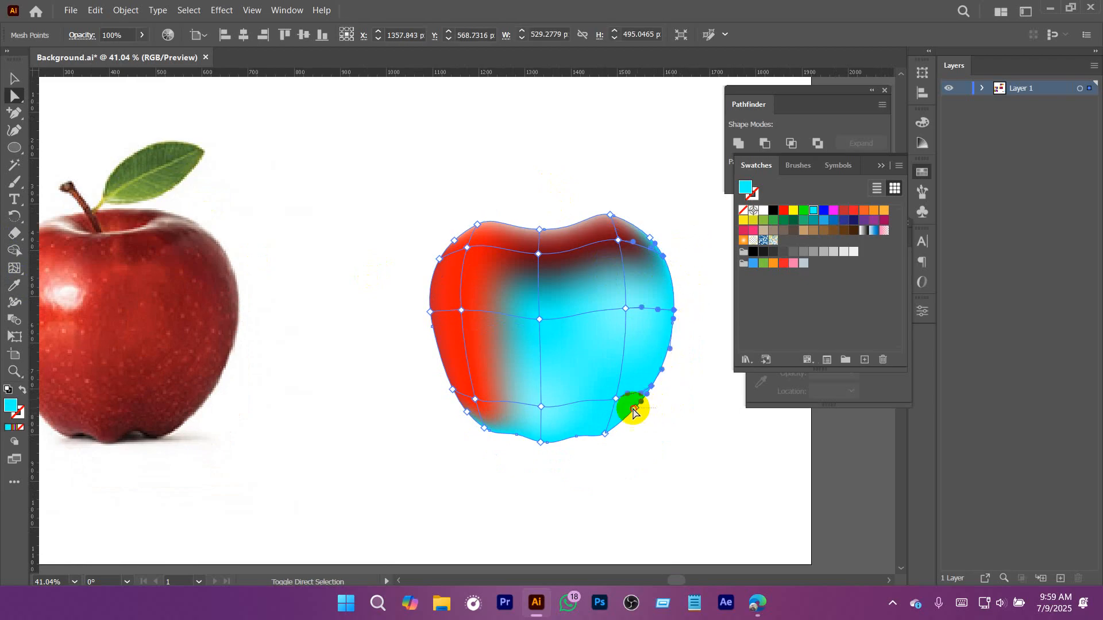
{"action": "left_click", "coordinate": [604, 436], "text": "shift"}
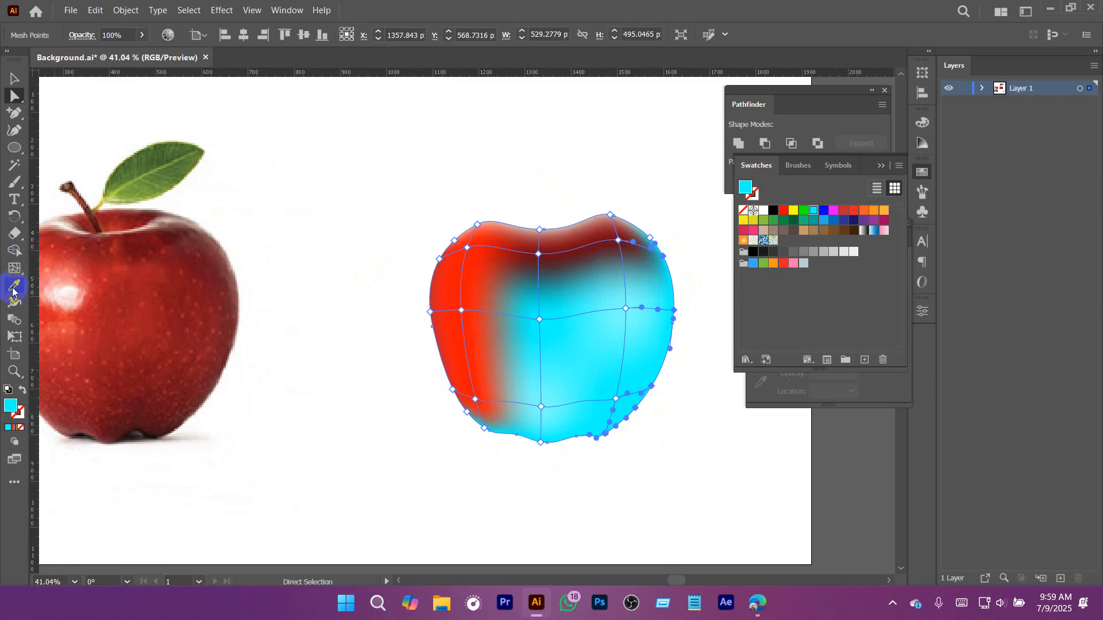
{"action": "left_click", "coordinate": [237, 327]}
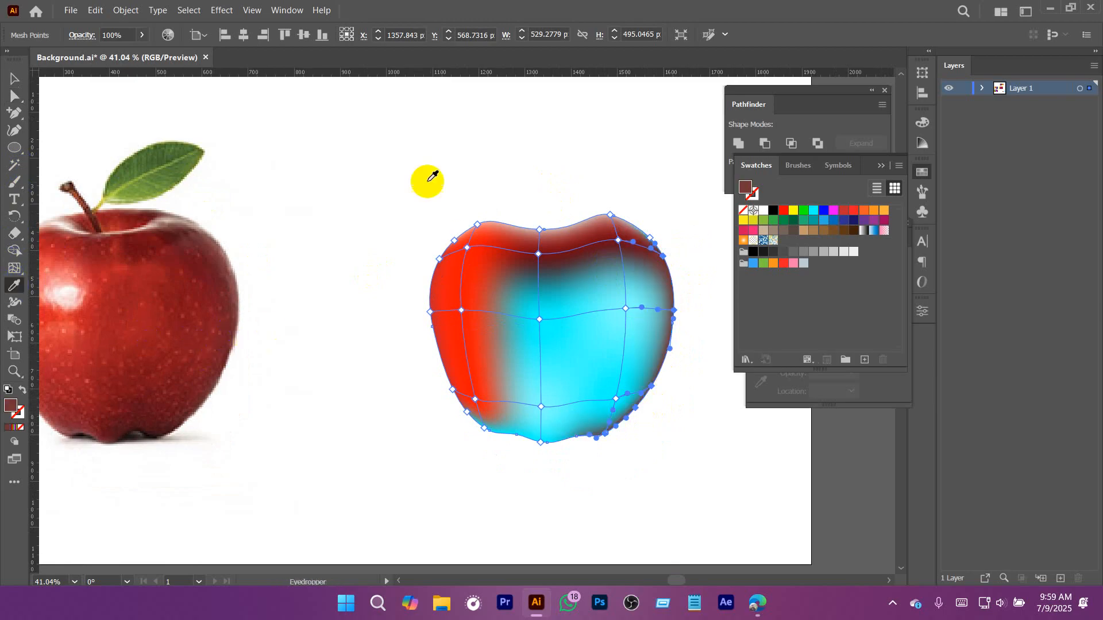
{"action": "key", "text": "v"}
{"action": "left_click", "coordinate": [516, 145]}
Step: Recolor the right interior mesh points of the middle and lower rows with red sampled from the photo's body, and brighten that red
{"action": "left_click", "coordinate": [624, 307]}
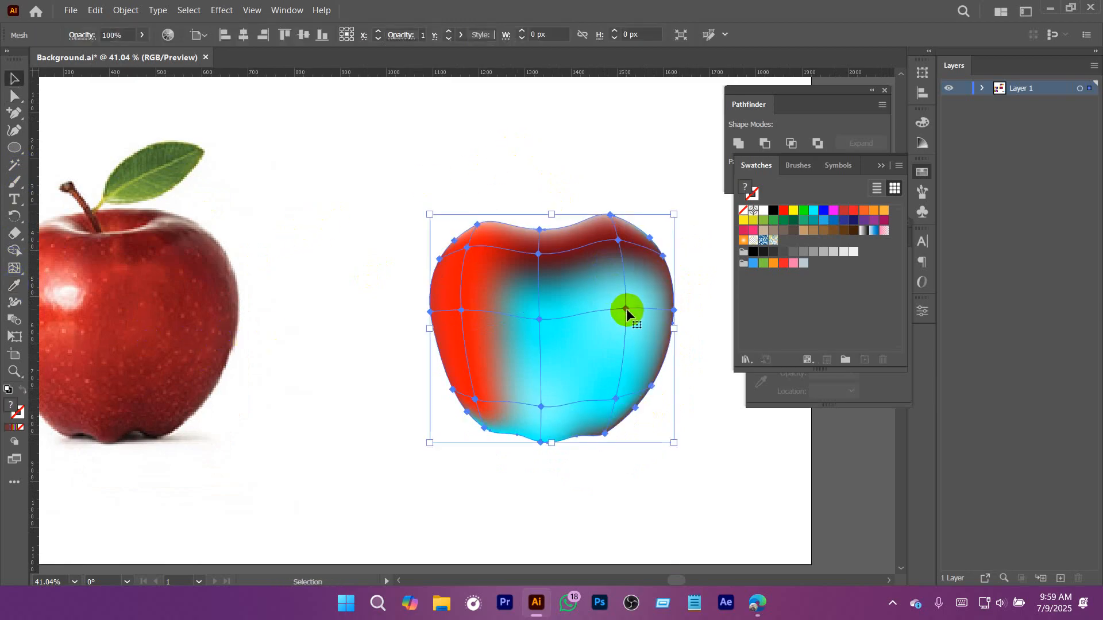
{"action": "key", "text": "a"}
{"action": "left_click", "coordinate": [711, 248]}
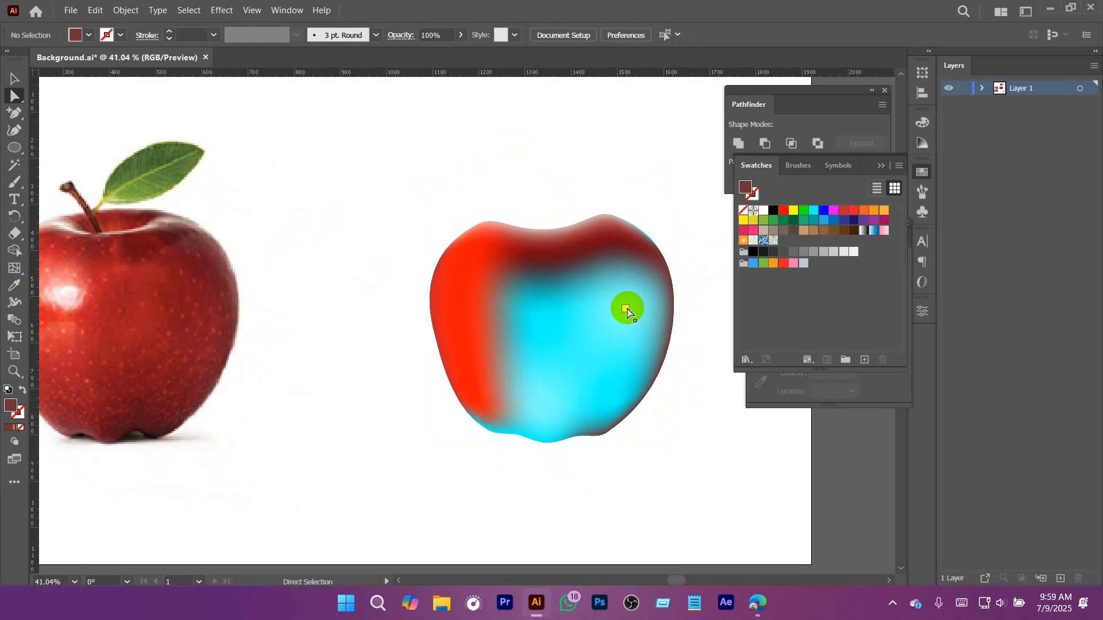
{"action": "left_click", "coordinate": [626, 309]}
{"action": "left_click", "coordinate": [613, 404]}
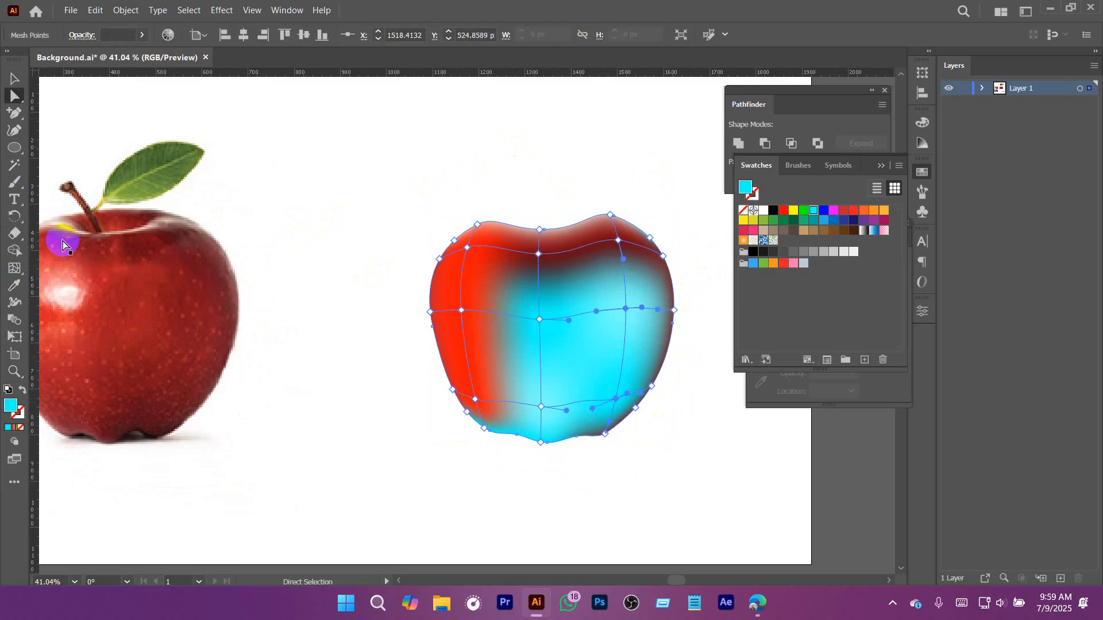
{"action": "left_click", "coordinate": [15, 286]}
{"action": "left_click", "coordinate": [209, 296]}
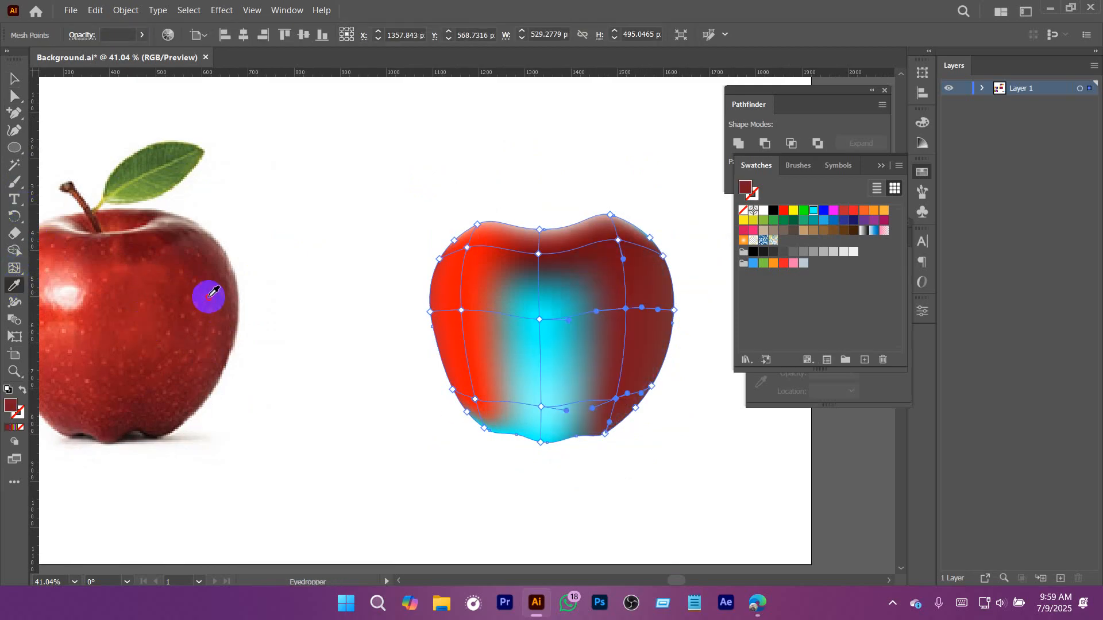
{"action": "left_click", "coordinate": [146, 274]}
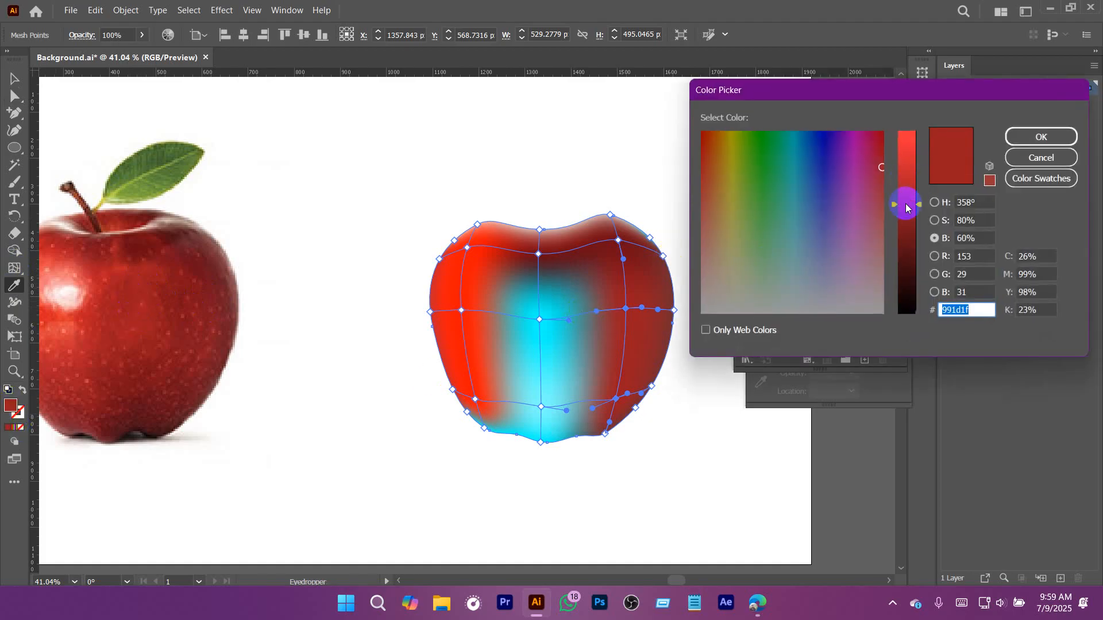
{"action": "left_click_drag", "start_coordinate": [906, 204], "coordinate": [905, 177]}
{"action": "left_click", "coordinate": [1041, 142]}
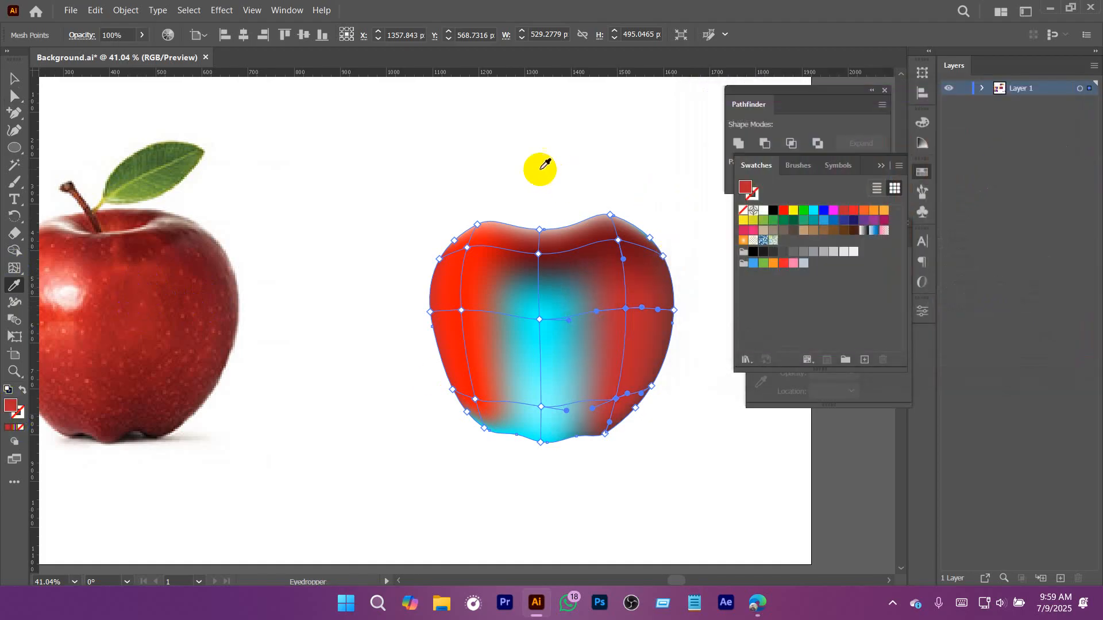
Step: Recolor the central interior mesh point with the pale pink sampled from the photo's bright highlight
{"action": "key", "text": "a"}
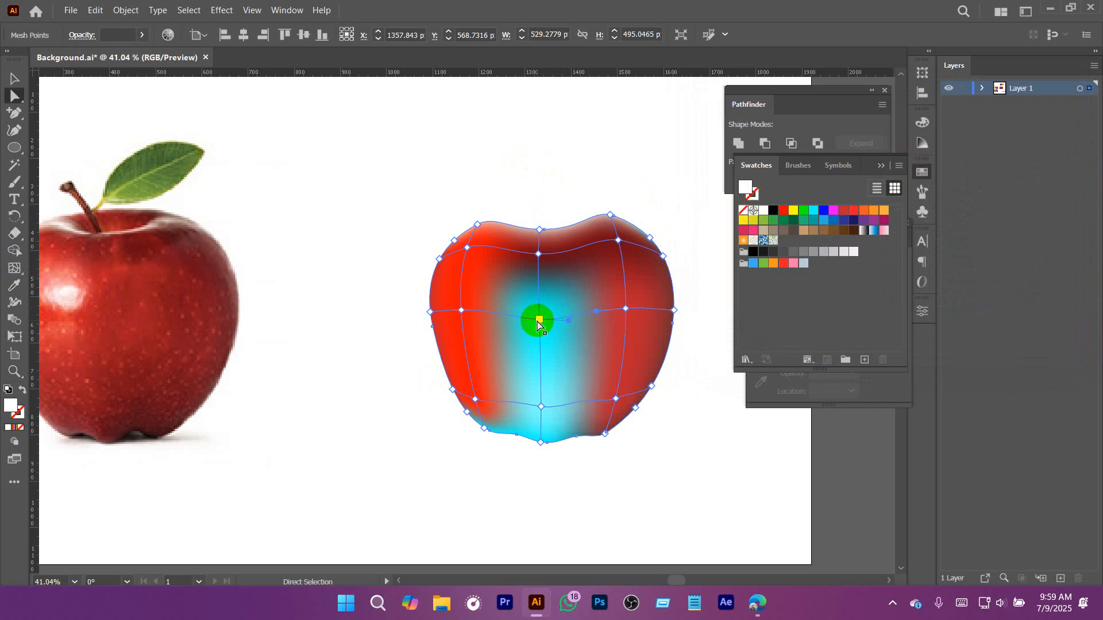
{"action": "left_click", "coordinate": [538, 322]}
{"action": "scroll", "coordinate": [486, 355], "scroll_direction": "left", "scroll_amount": 1}
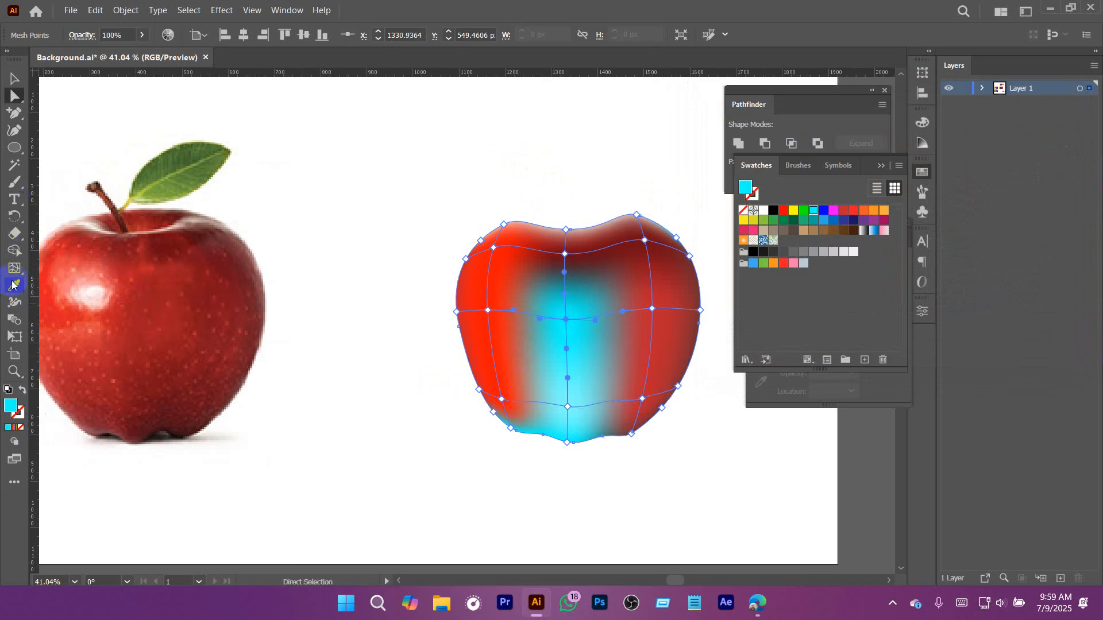
{"action": "left_click", "coordinate": [82, 284]}
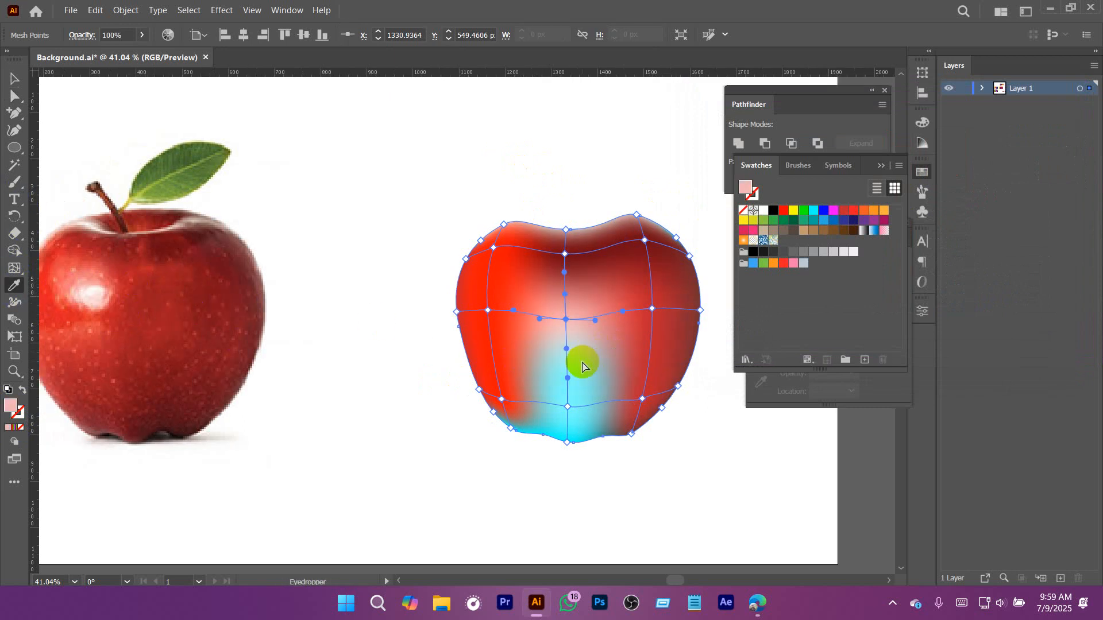
Step: Recolor the middle interior mesh point of the lower row with dark red sampled from the photo's lower body
{"action": "left_click_drag", "start_coordinate": [574, 386], "coordinate": [554, 315]}
{"action": "key", "text": "a"}
{"action": "left_click", "coordinate": [545, 335]}
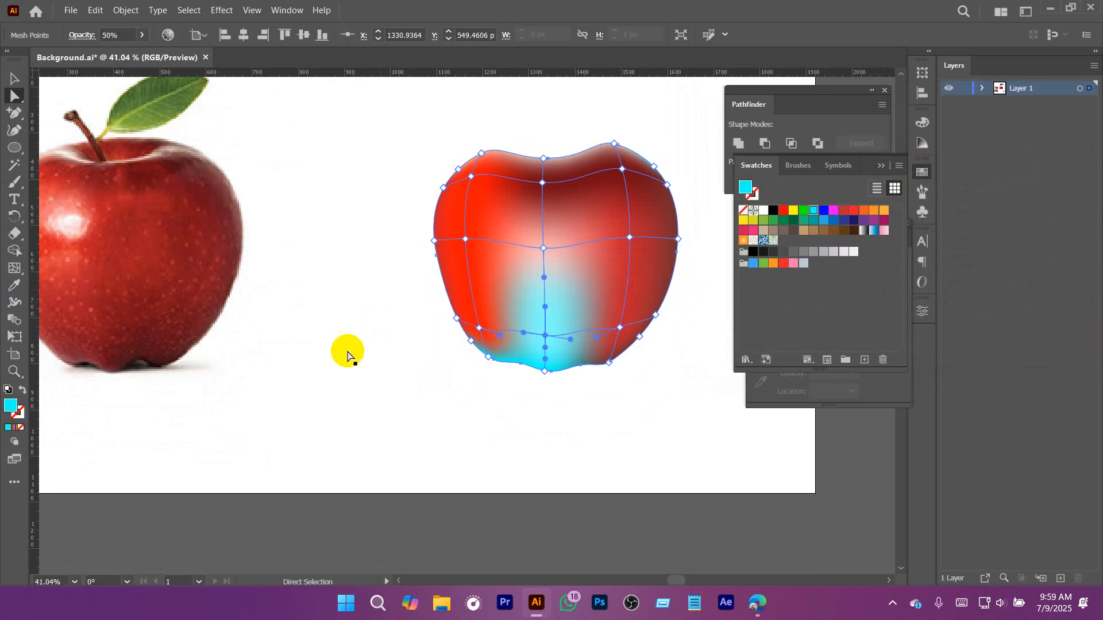
{"action": "left_click", "coordinate": [106, 328]}
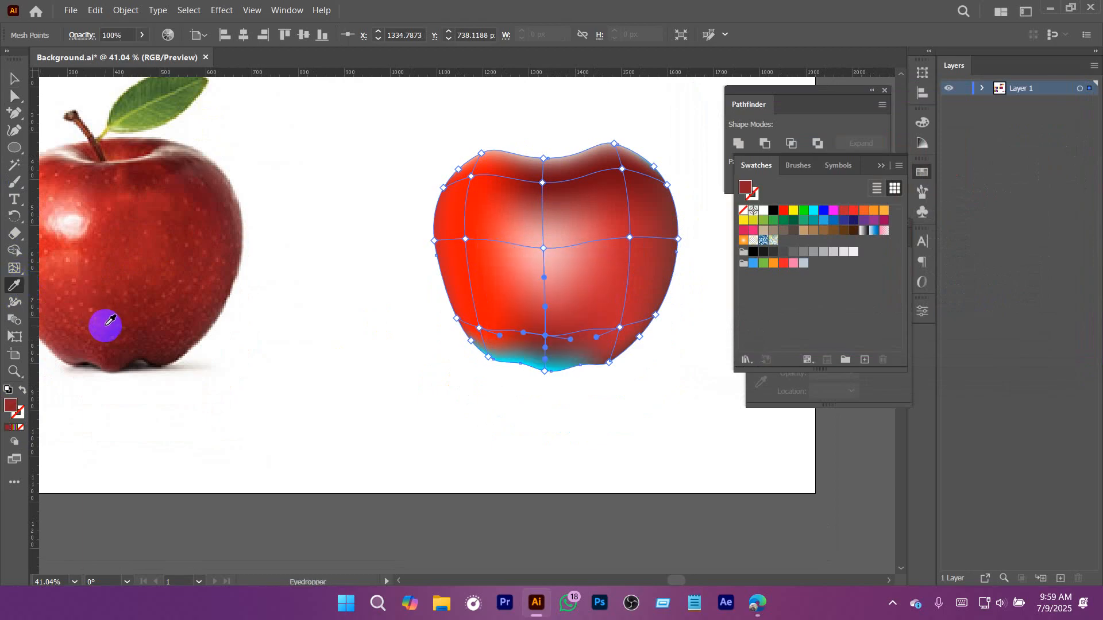
Step: Recolor the bottom outline mesh points, from the lower-left curve to the bottom-right corner, with the dark brown swatch and deselect the shape
{"action": "key", "text": "a"}
{"action": "scroll", "coordinate": [498, 398], "scroll_direction": "up", "scroll_amount": 5}
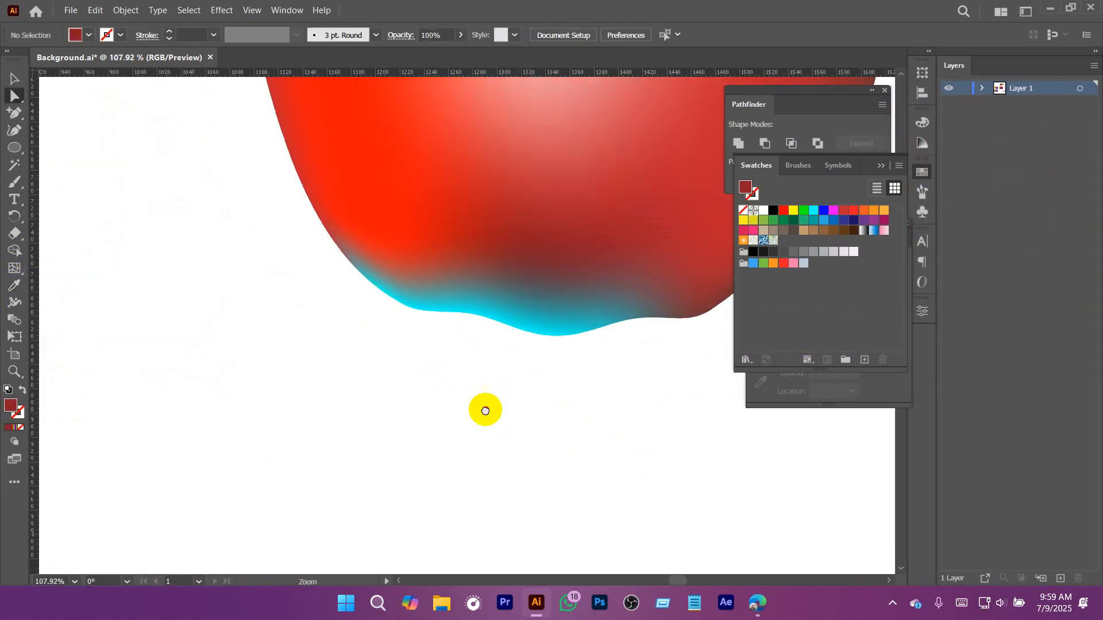
{"action": "left_click_drag", "start_coordinate": [507, 367], "coordinate": [534, 328]}
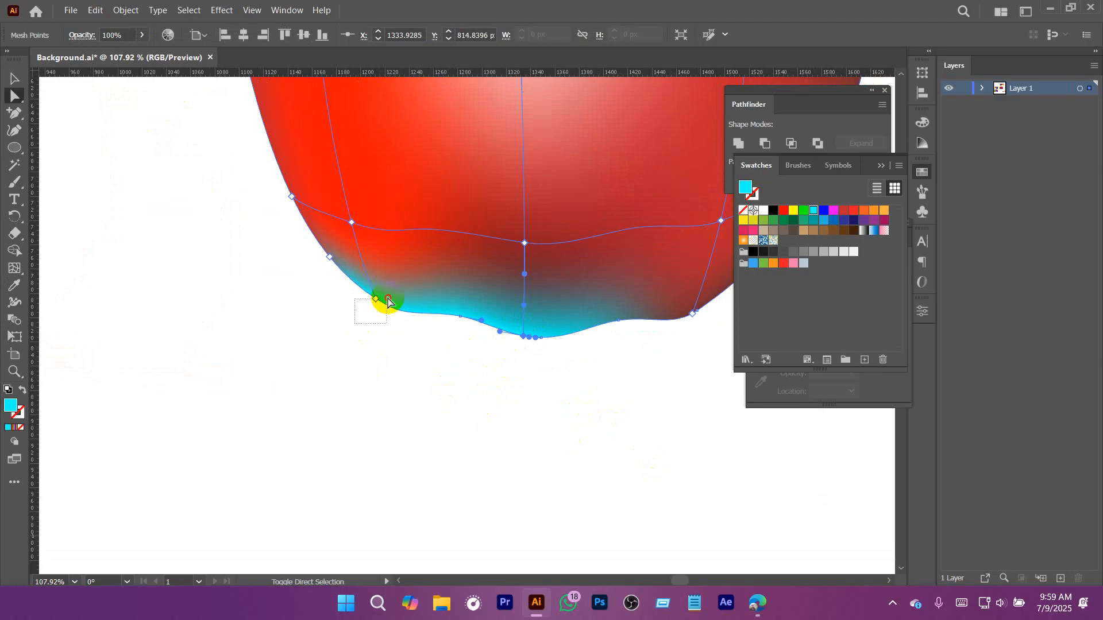
{"action": "left_click_drag", "start_coordinate": [310, 283], "coordinate": [339, 251]}
{"action": "scroll", "coordinate": [435, 369], "scroll_direction": "right", "scroll_amount": 5}
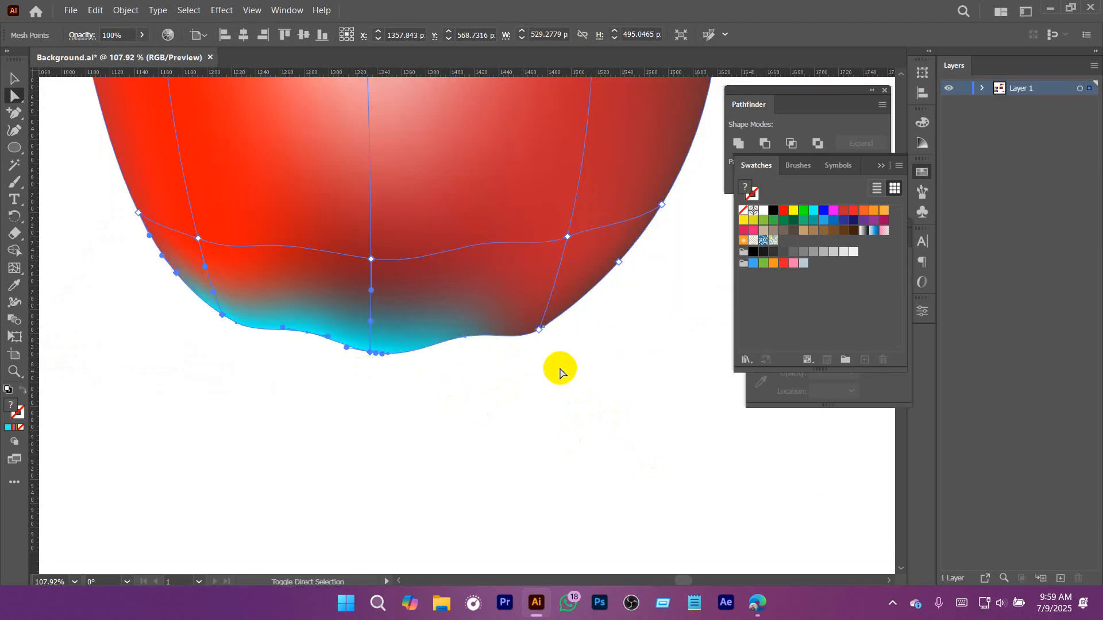
{"action": "left_click", "coordinate": [538, 328], "text": "shift"}
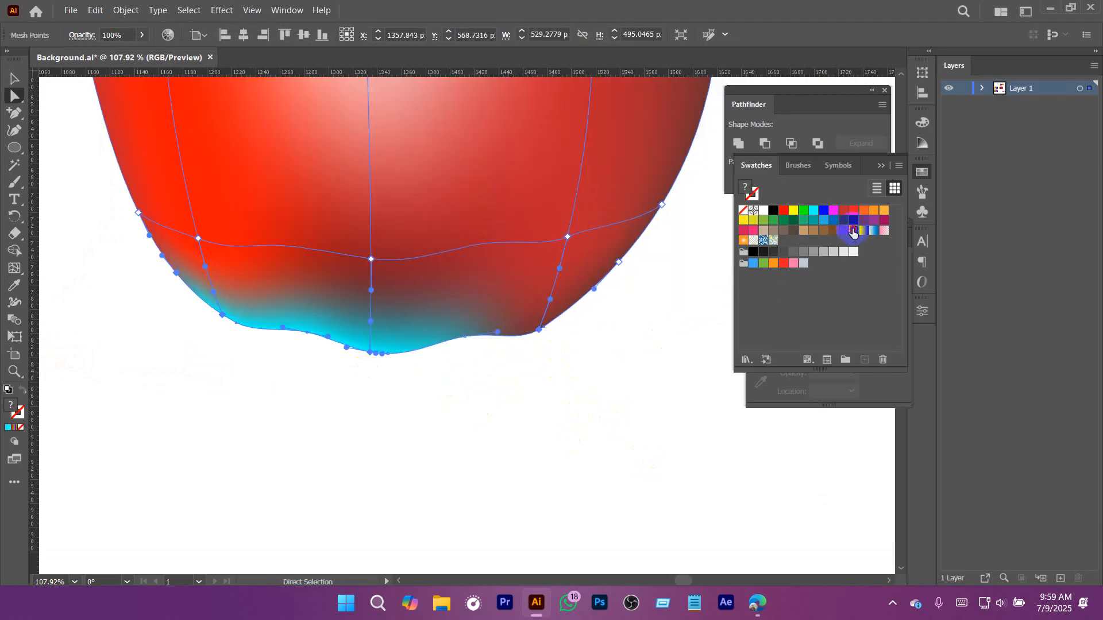
{"action": "left_click", "coordinate": [853, 231]}
{"action": "left_click", "coordinate": [507, 401]}
Step: Move the left interior mesh point of the middle row slightly outward toward the shape's left outline
{"action": "scroll", "coordinate": [494, 407], "scroll_direction": "down", "scroll_amount": 7}
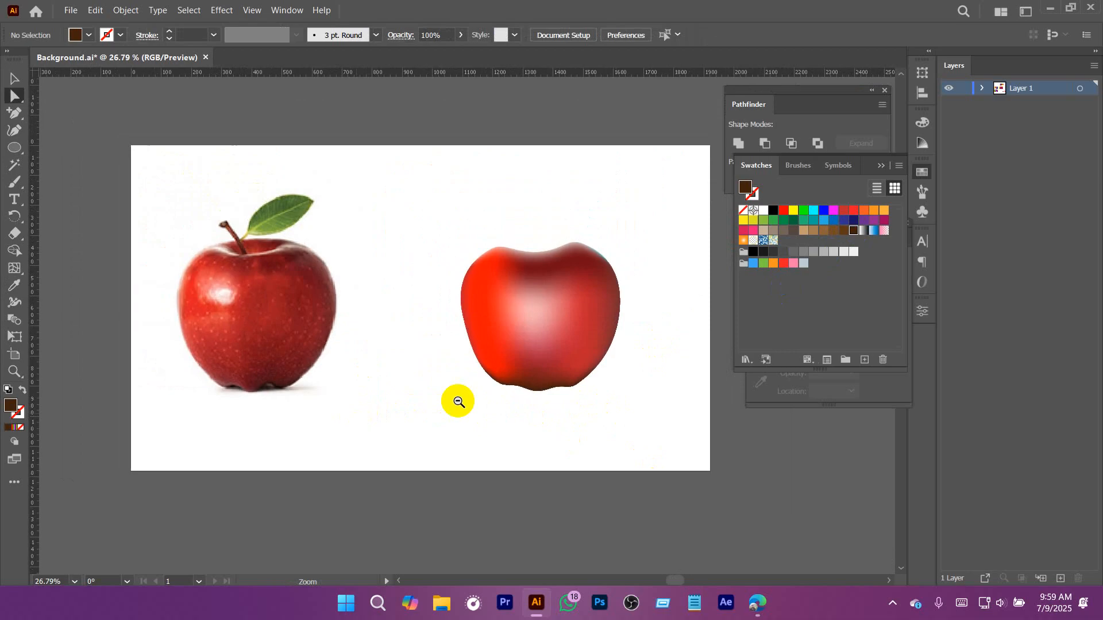
{"action": "scroll", "coordinate": [458, 401], "scroll_direction": "right", "scroll_amount": 3}
{"action": "left_click", "coordinate": [430, 382]}
{"action": "scroll", "coordinate": [516, 307], "scroll_direction": "up", "scroll_amount": 2}
{"action": "left_click", "coordinate": [392, 332]}
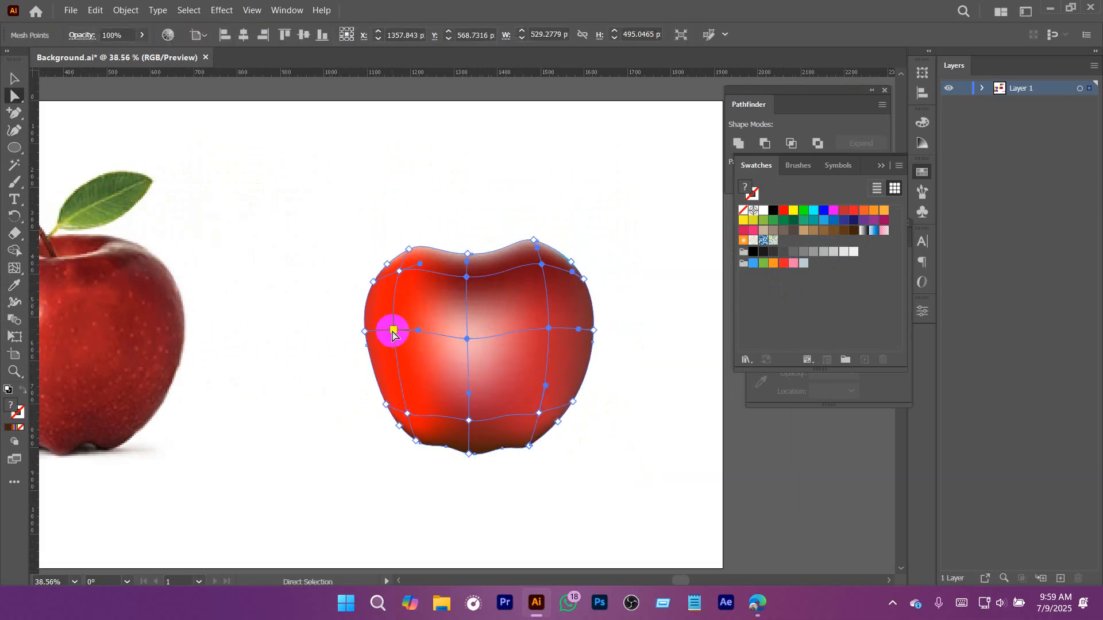
{"action": "left_click", "coordinate": [393, 331]}
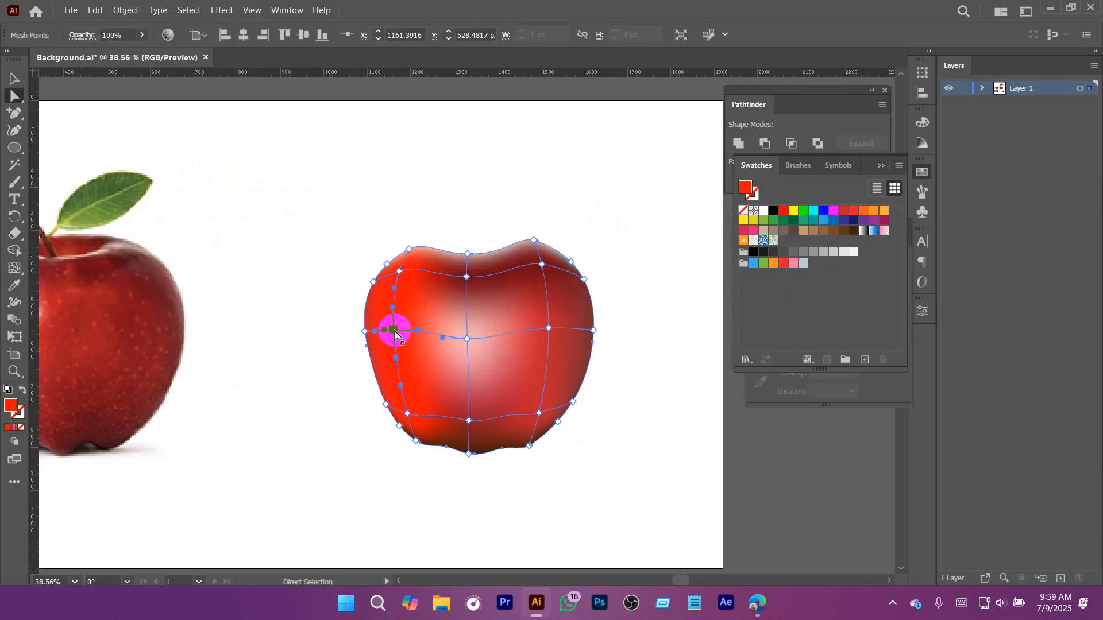
{"action": "left_click_drag", "start_coordinate": [393, 331], "coordinate": [387, 333]}
Step: Nudge the middle interior mesh point of the top row upward and shift the pale pink highlight point to the left
{"action": "left_click", "coordinate": [468, 339]}
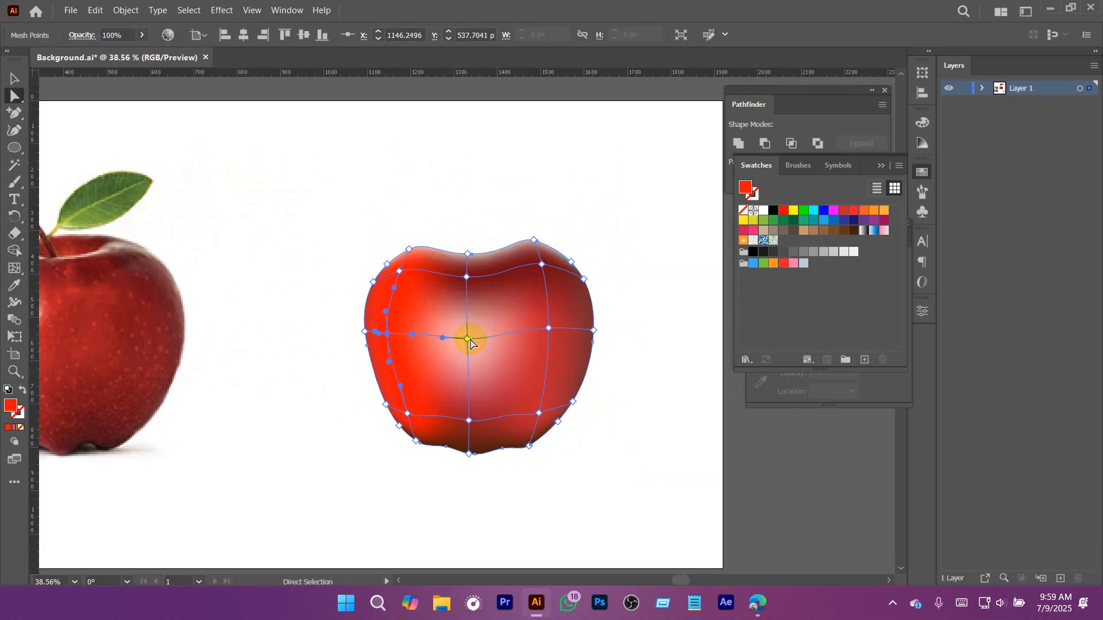
{"action": "left_click", "coordinate": [466, 276]}
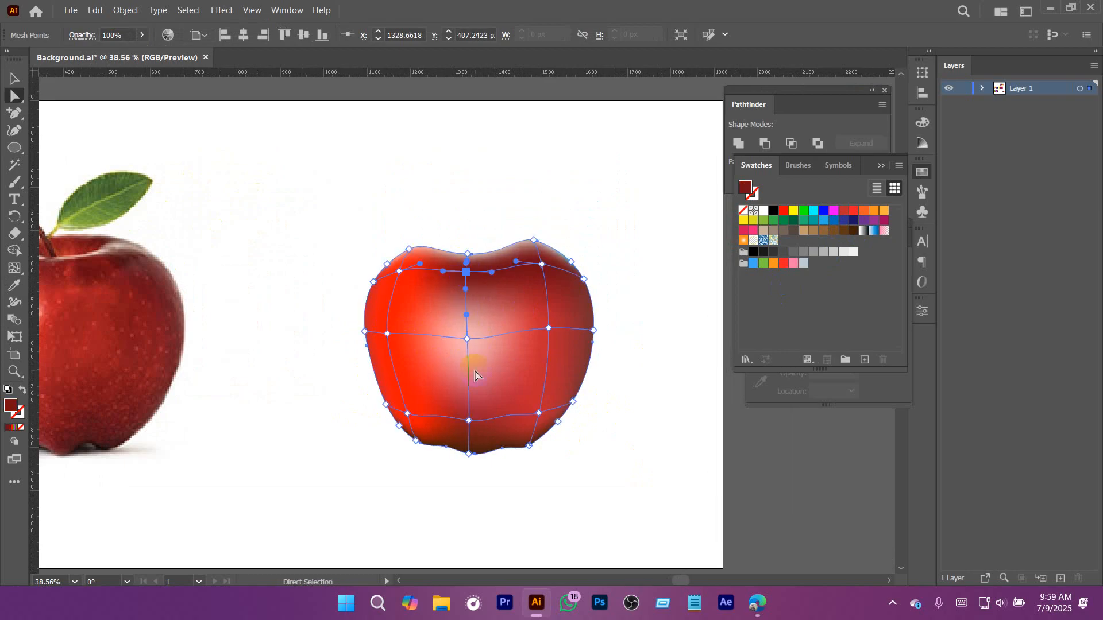
{"action": "mouse_move", "coordinate": [465, 343]}
{"action": "left_mouse_down"}
{"action": "mouse_move", "coordinate": [485, 321]}
{"action": "mouse_move", "coordinate": [446, 340]}
{"action": "left_mouse_up"}
Step: Darken the upper-left interior mesh point's red to about 78% brightness and deselect the shape
{"action": "left_click", "coordinate": [399, 272]}
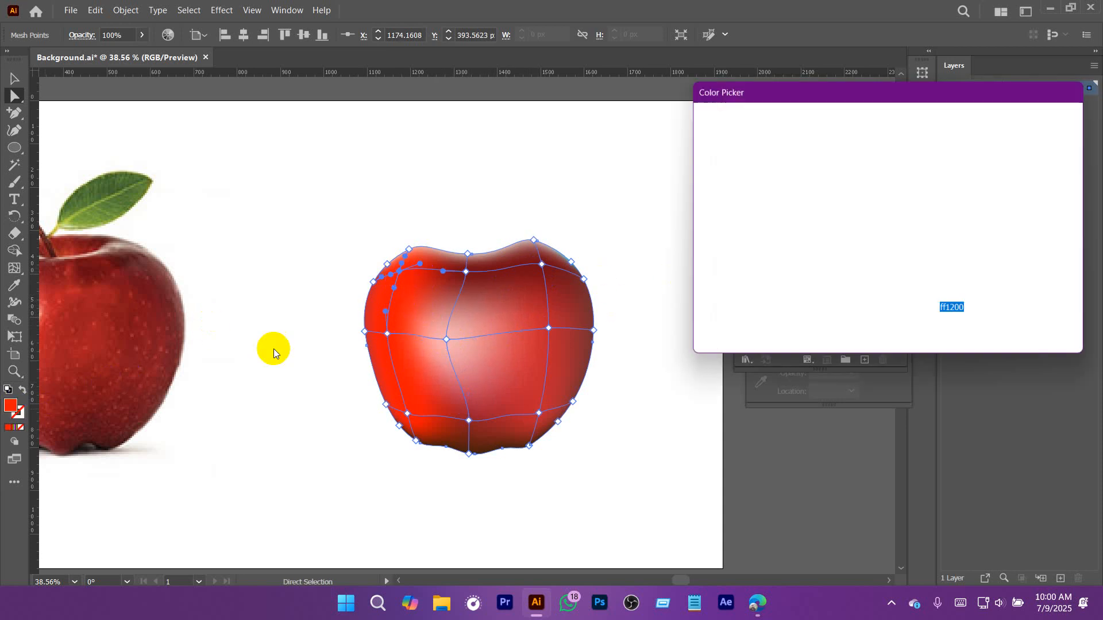
{"action": "left_click_drag", "start_coordinate": [904, 147], "coordinate": [906, 174]}
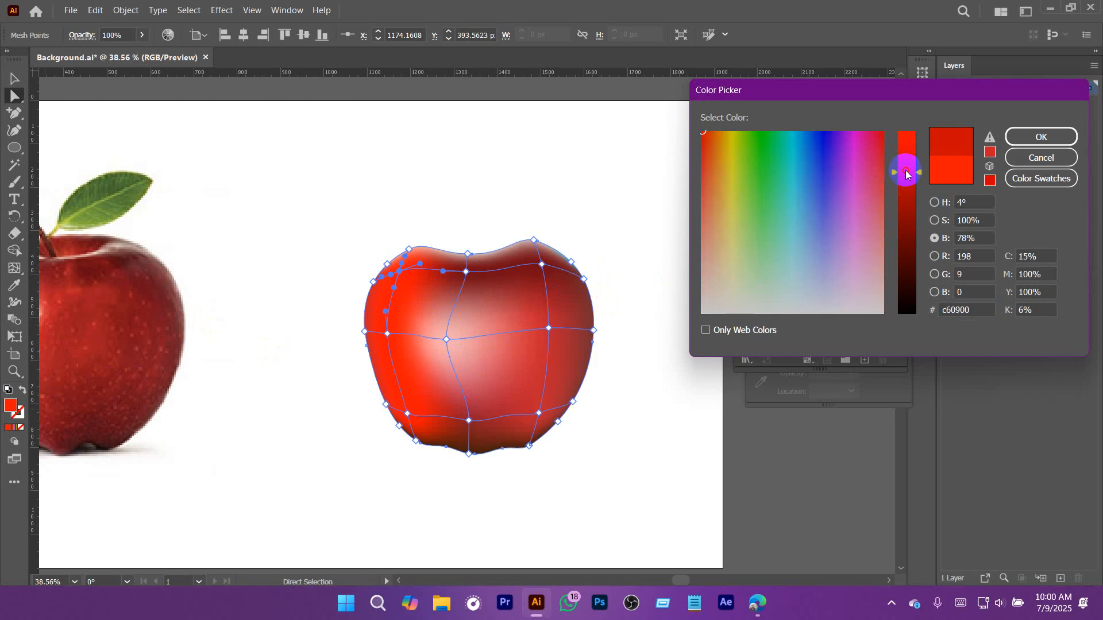
{"action": "left_click", "coordinate": [1022, 136]}
{"action": "left_click", "coordinate": [503, 155]}
Step: Recolor the remaining cyan outline mesh point on the shape's upper-right shoulder white and deselect the shape
{"action": "left_click_drag", "start_coordinate": [567, 349], "coordinate": [573, 292]}
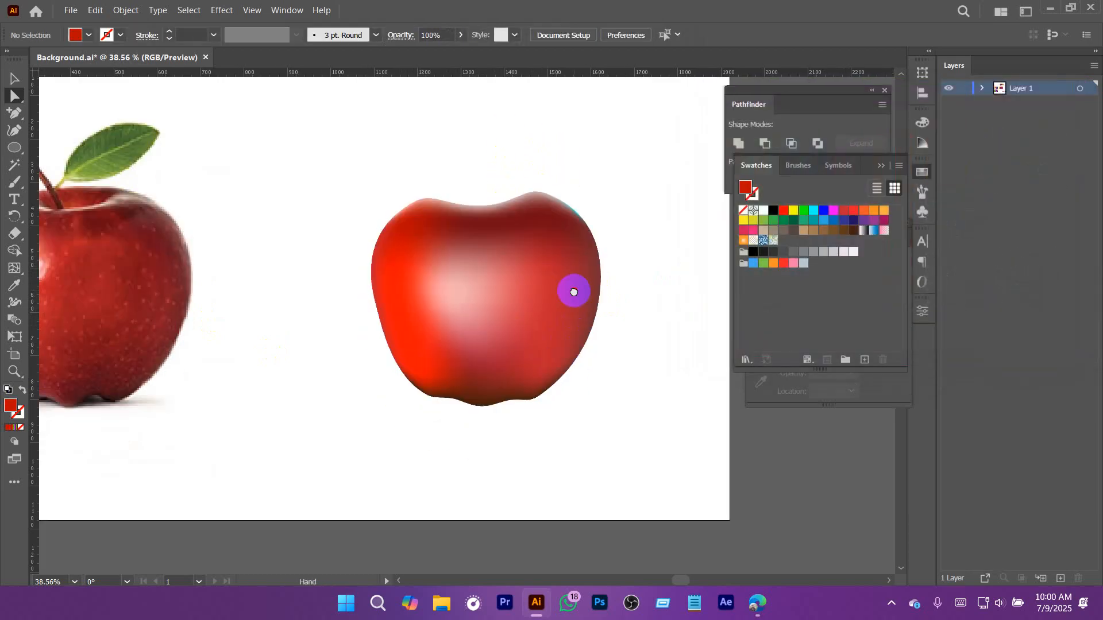
{"action": "scroll", "coordinate": [578, 311], "scroll_direction": "down", "scroll_amount": 2}
{"action": "scroll", "coordinate": [632, 333], "scroll_direction": "up", "scroll_amount": 6}
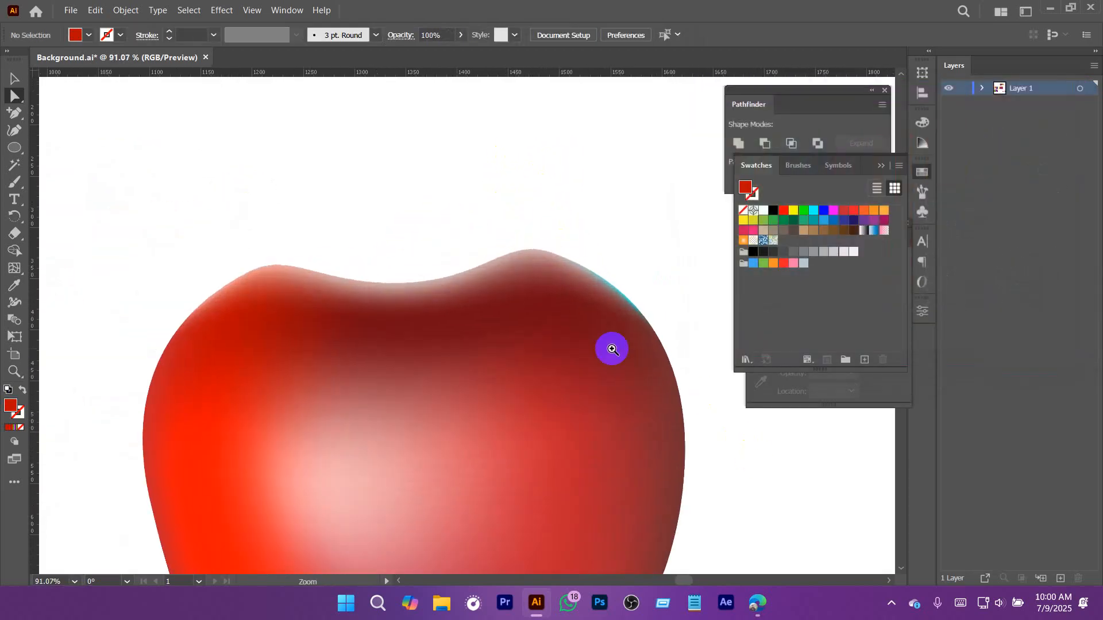
{"action": "left_click", "coordinate": [637, 286]}
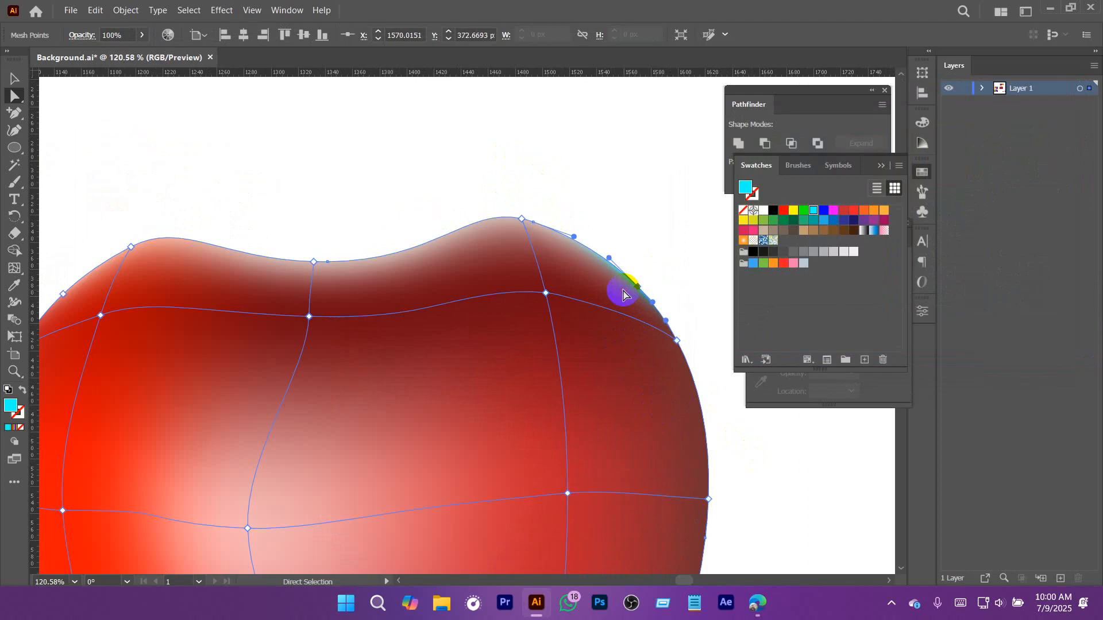
{"action": "left_click", "coordinate": [763, 211]}
{"action": "left_click", "coordinate": [643, 176]}
Step: Brighten the upper-right interior mesh point's dark red to about 72% brightness and deselect the shape
{"action": "left_click_drag", "start_coordinate": [654, 237], "coordinate": [340, 321]}
{"action": "left_click_drag", "start_coordinate": [561, 267], "coordinate": [623, 322]}
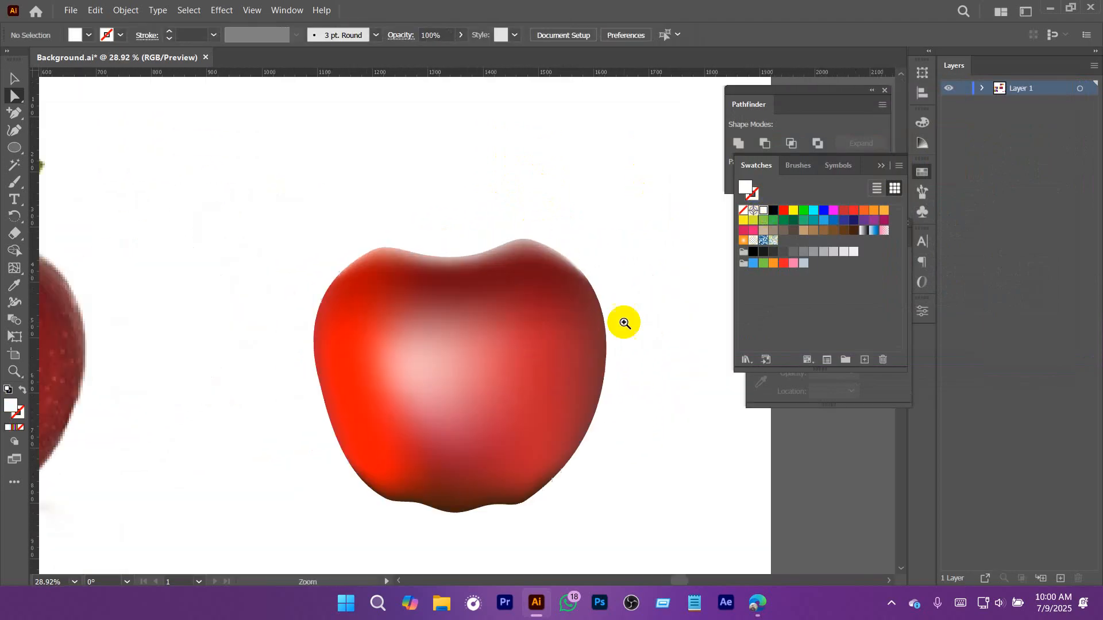
{"action": "left_click", "coordinate": [555, 306]}
{"action": "left_click", "coordinate": [539, 270]}
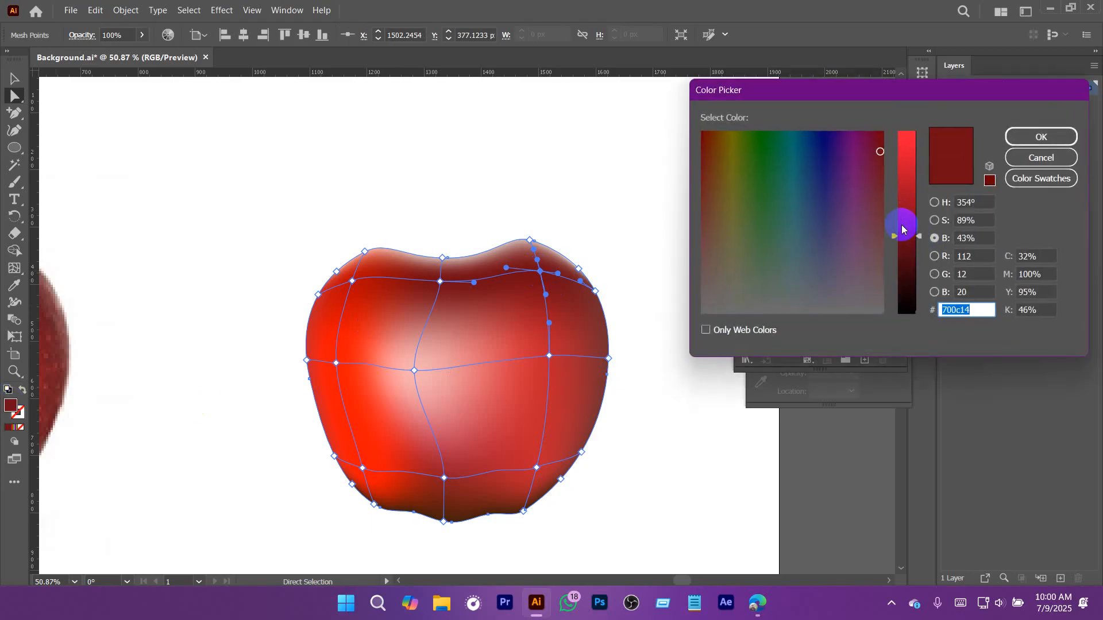
{"action": "left_click_drag", "start_coordinate": [907, 227], "coordinate": [906, 177]}
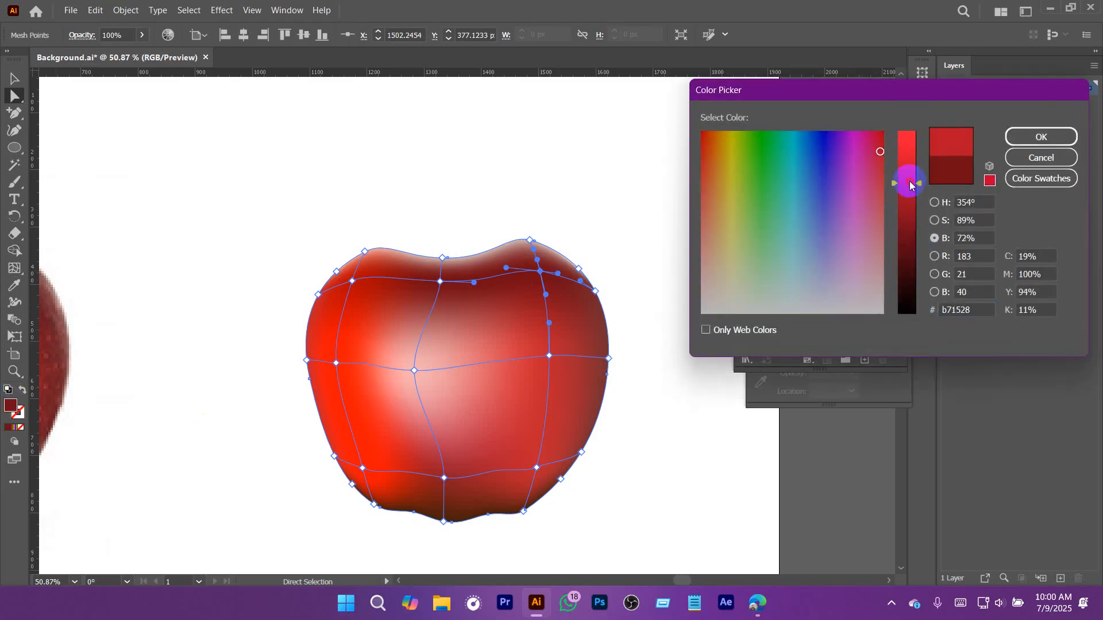
{"action": "left_click", "coordinate": [1032, 137]}
{"action": "left_click", "coordinate": [632, 173]}
Step: Compare the recolored mesh shape with the reference photo and select the whole mesh to inspect its points
{"action": "scroll", "coordinate": [657, 316], "scroll_direction": "down", "scroll_amount": 3}
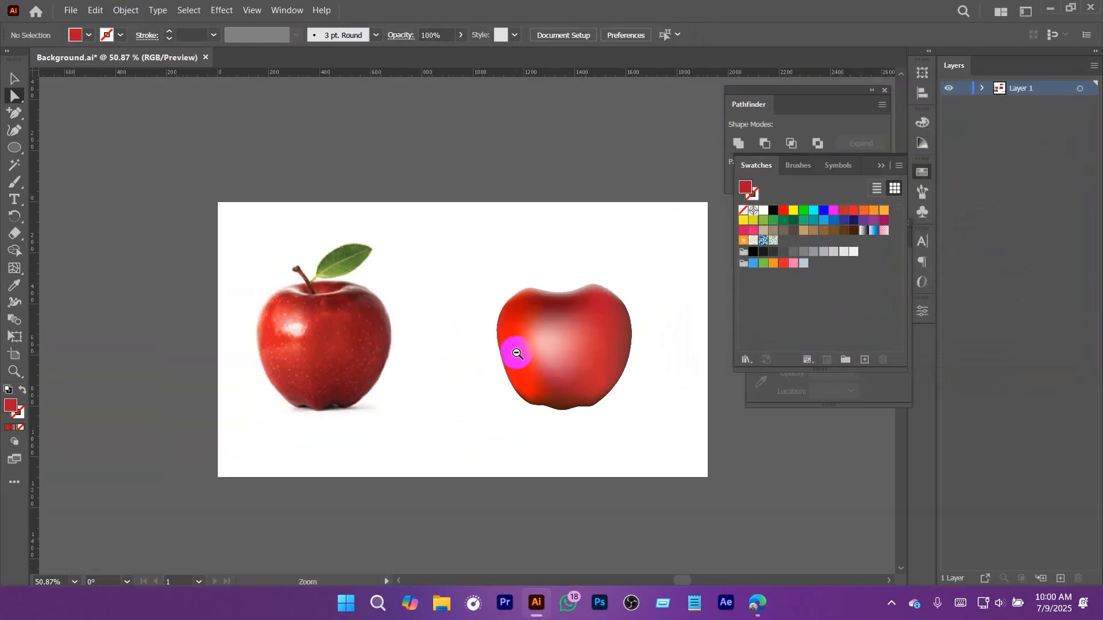
{"action": "left_click_drag", "start_coordinate": [517, 352], "coordinate": [513, 349]}
{"action": "scroll", "coordinate": [417, 381], "scroll_direction": "up", "scroll_amount": 4}
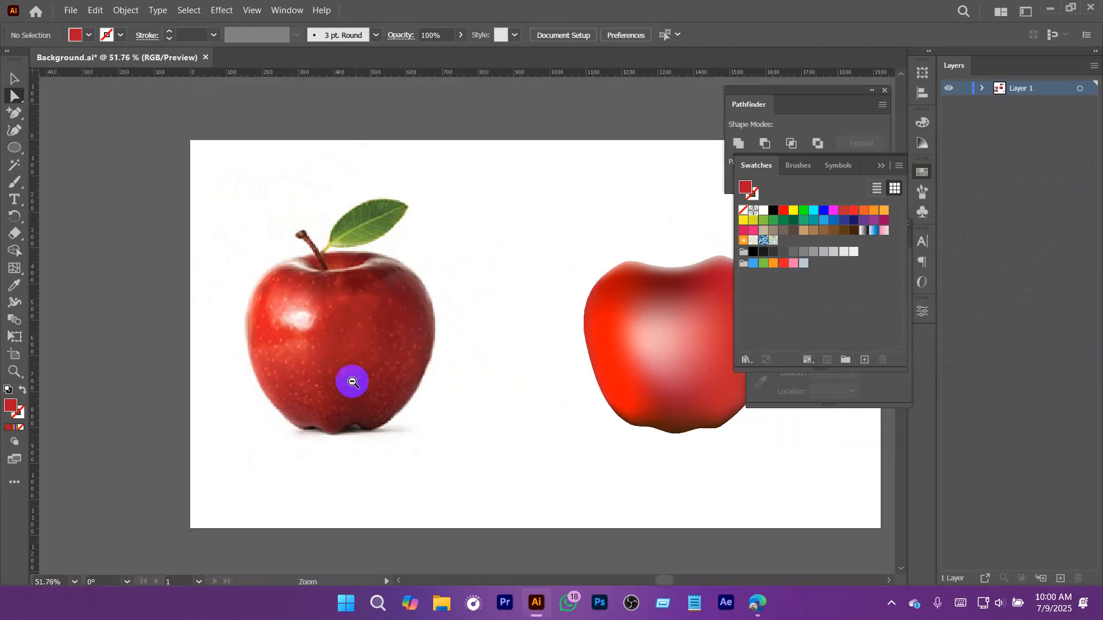
{"action": "left_click", "coordinate": [352, 382], "text": "ctrl+alt"}
{"action": "key", "text": "v"}
{"action": "left_click", "coordinate": [502, 318]}
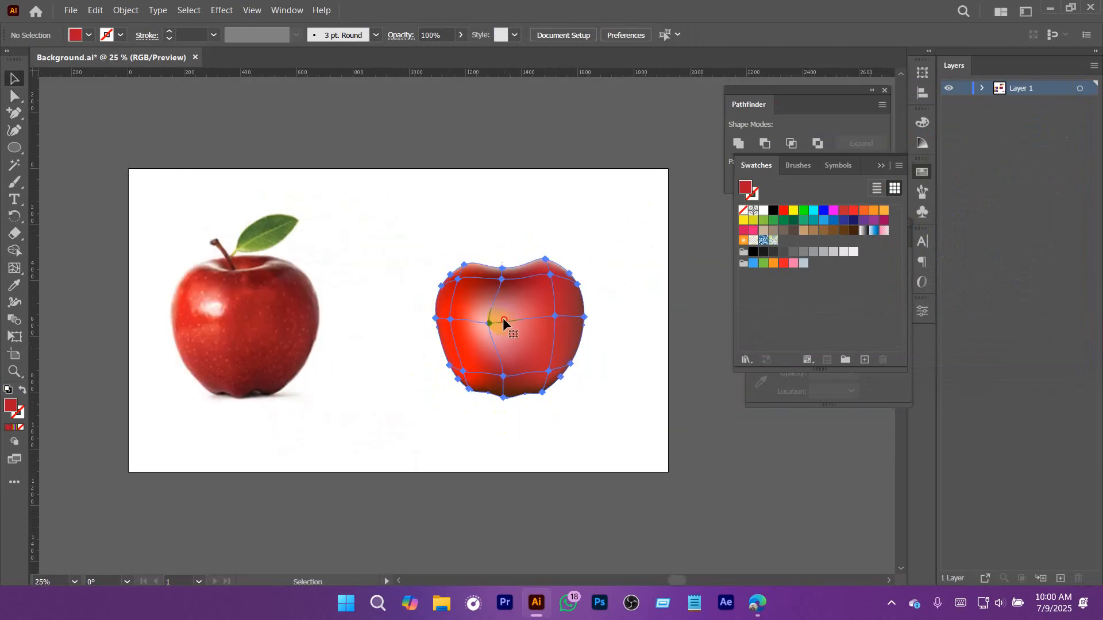
{"action": "left_click", "coordinate": [616, 339]}
{"action": "scroll", "coordinate": [515, 349], "scroll_direction": "up", "scroll_amount": 2}
{"action": "key", "text": "a"}
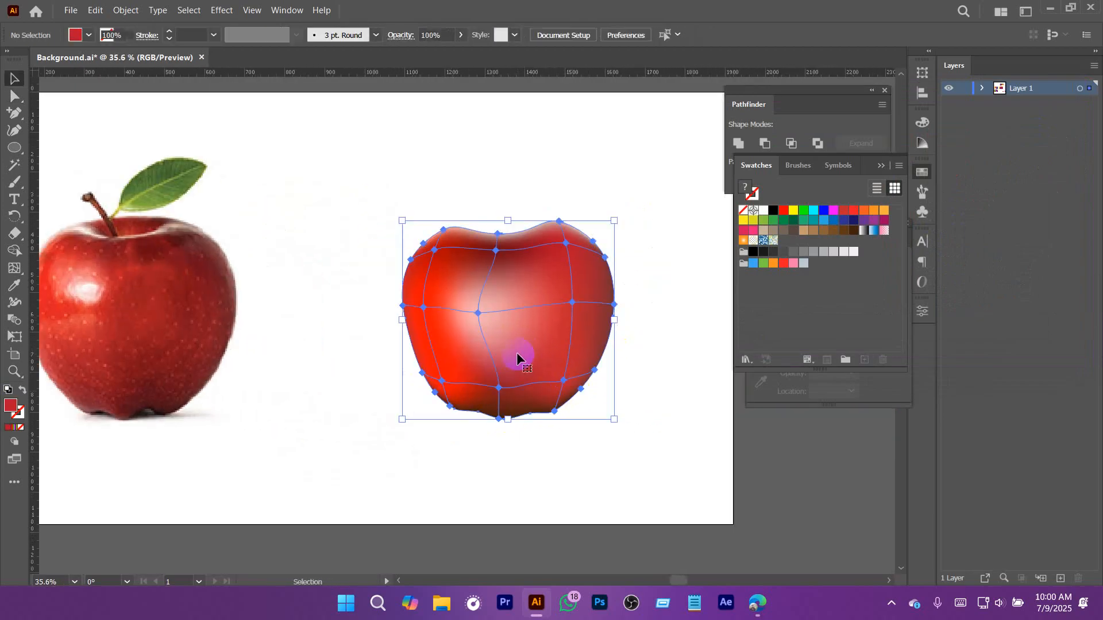
Step: Check the pink highlight mesh point at the apple's centre, and search the web browser for color halftone images
{"action": "left_click", "coordinate": [478, 314]}
{"action": "left_click", "coordinate": [479, 315]}
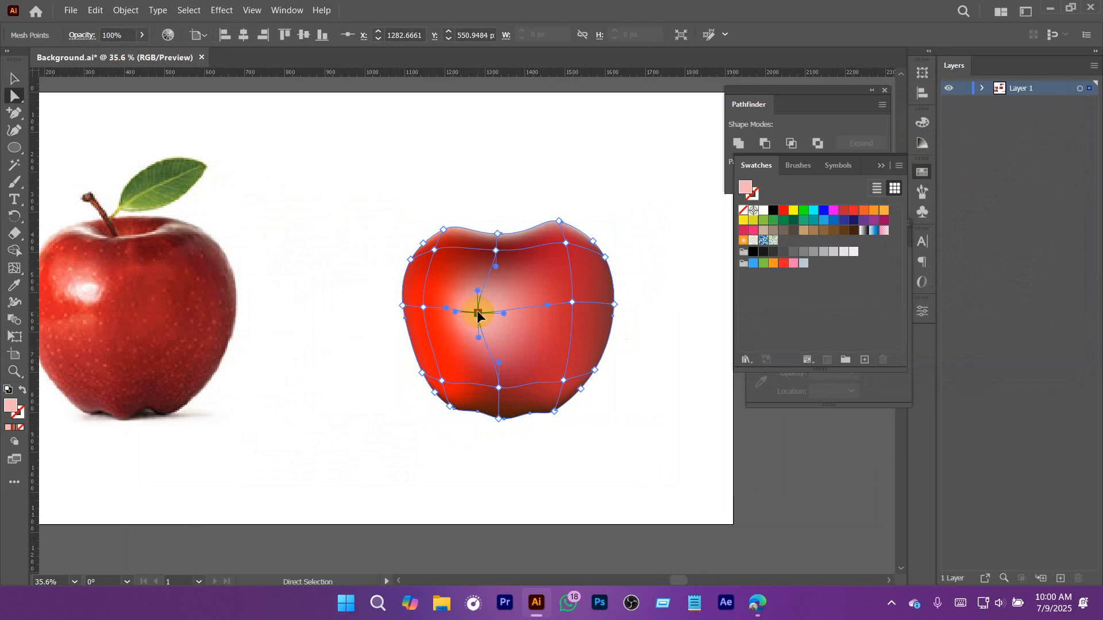
{"action": "left_click", "coordinate": [757, 604]}
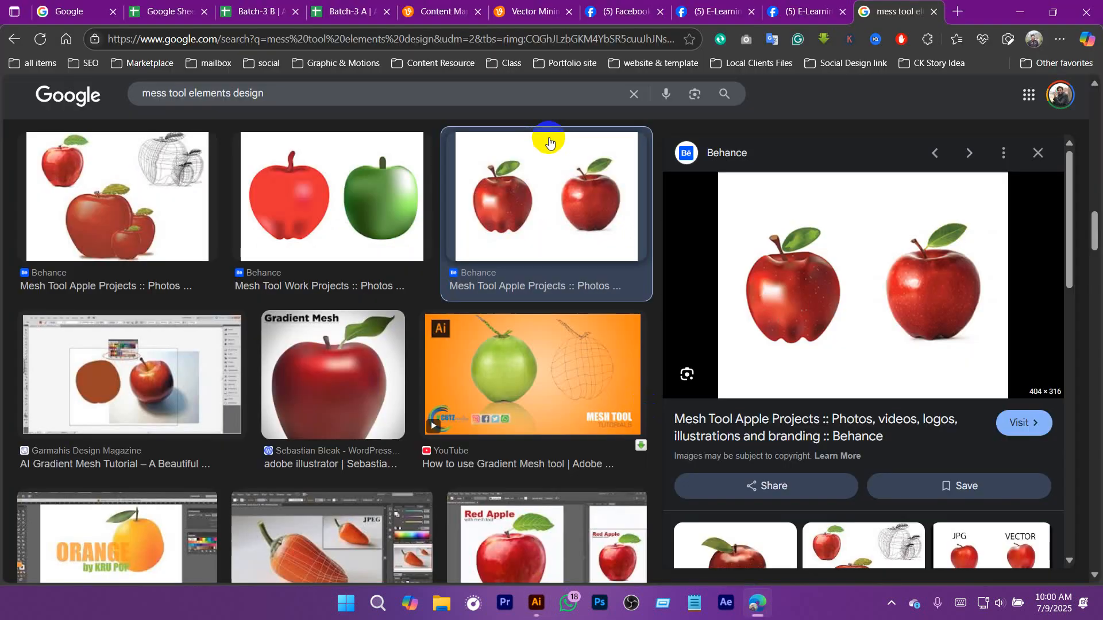
{"action": "key", "text": "ctrl+t"}
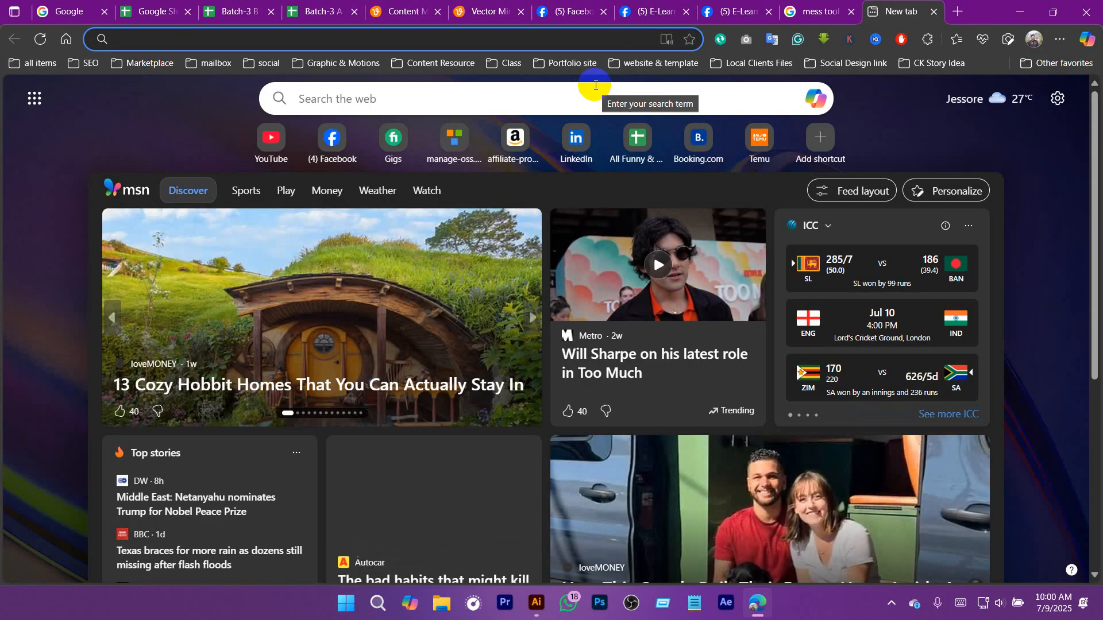
{"action": "type", "text": "color halfton"}
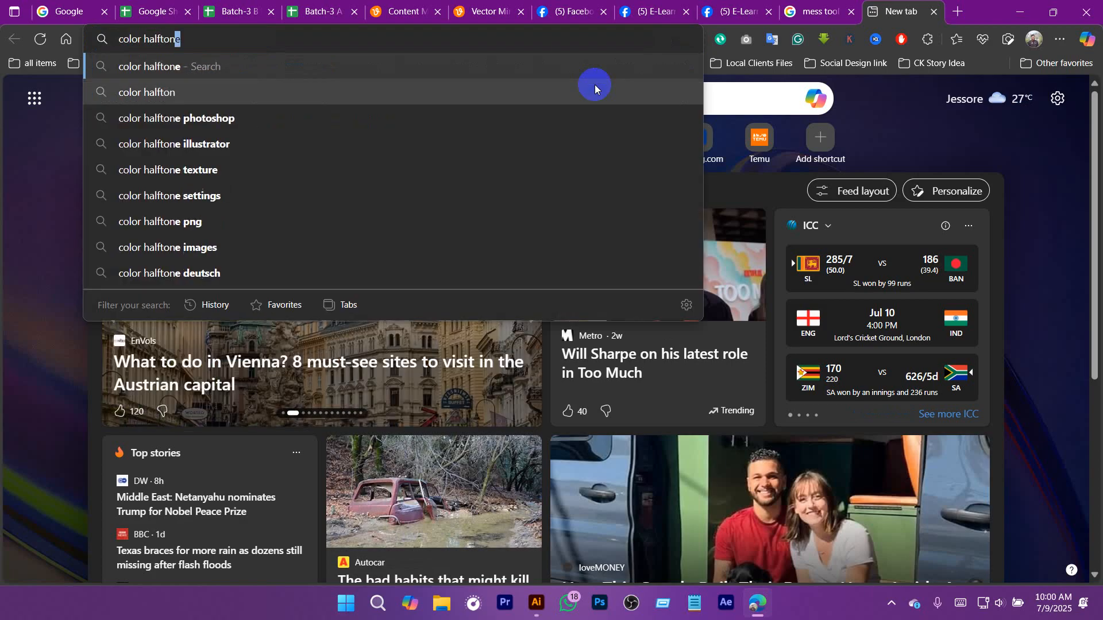
{"action": "key", "text": "Return"}
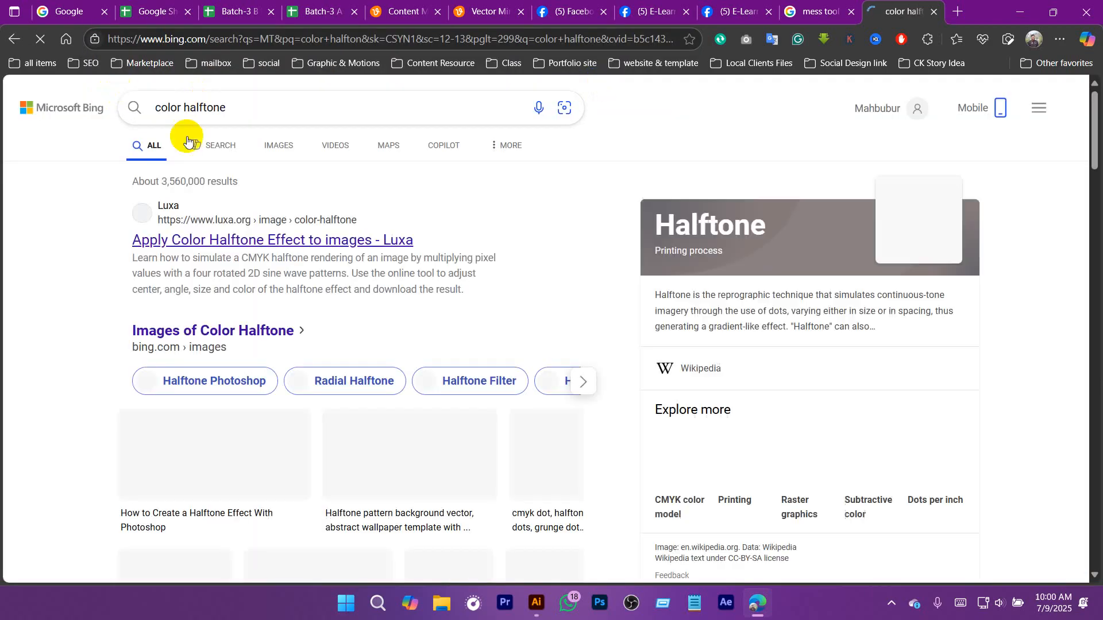
{"action": "left_click", "coordinate": [276, 145]}
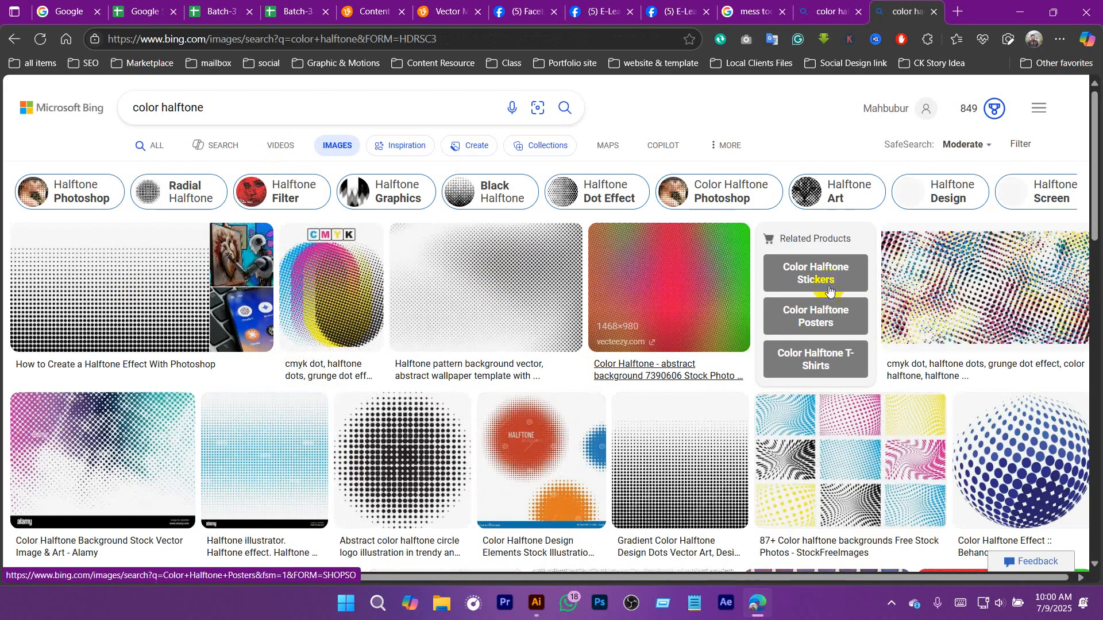
{"action": "scroll", "coordinate": [1015, 203], "scroll_direction": "down", "scroll_amount": 5}
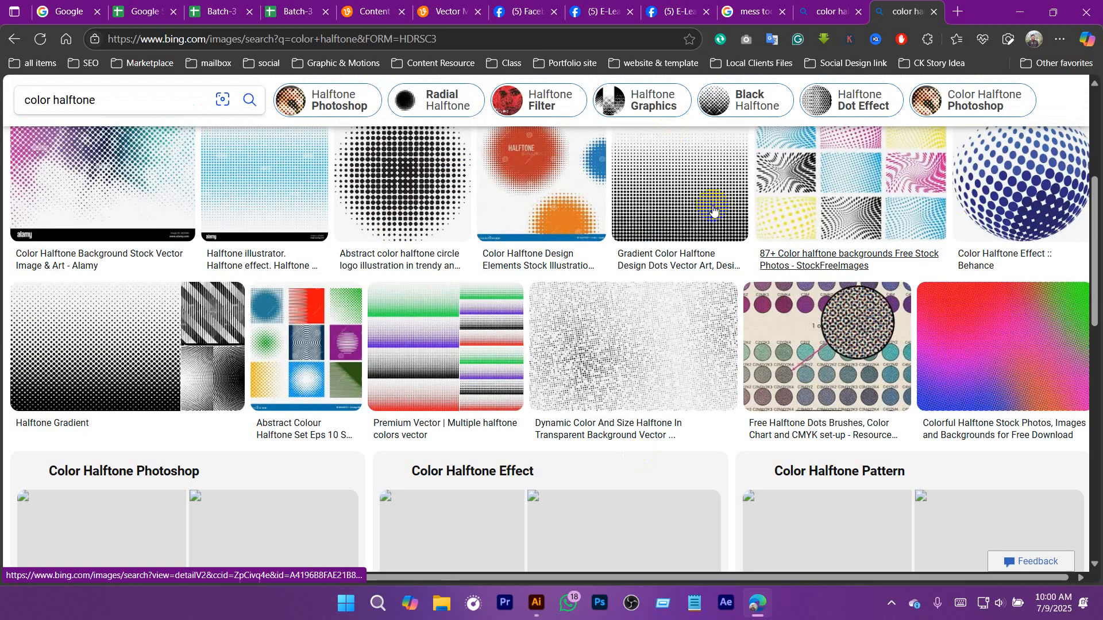
Step: Return to Illustrator and draw a flat pink ellipse over the dip at the top of the mesh apple
{"action": "left_click", "coordinate": [537, 603]}
{"action": "left_click", "coordinate": [648, 375]}
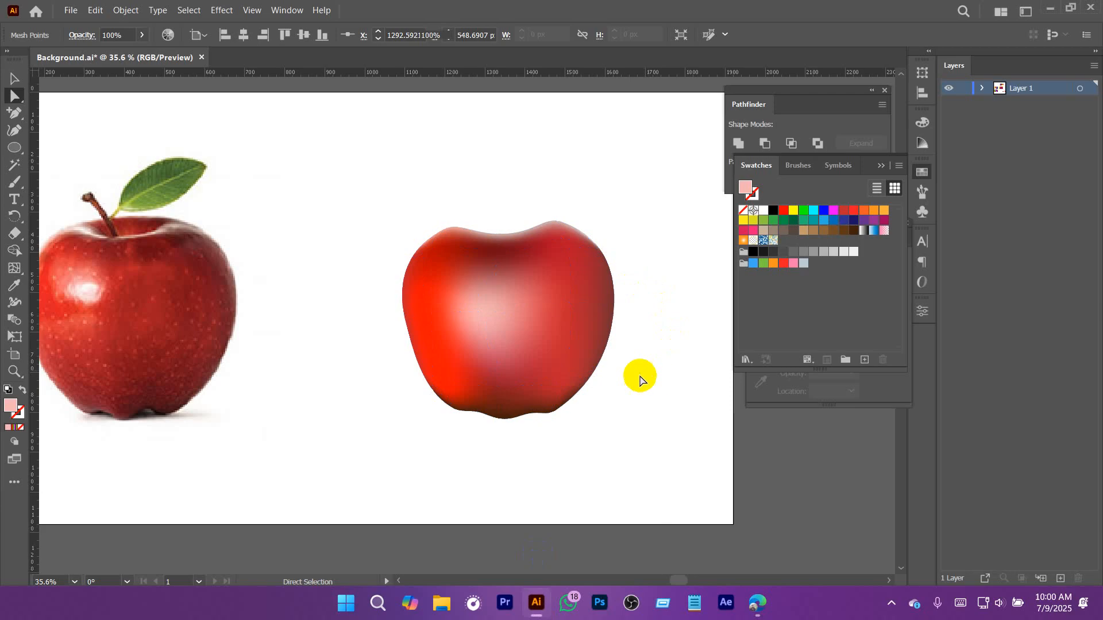
{"action": "key", "text": "z"}
{"action": "left_click_drag", "start_coordinate": [455, 266], "coordinate": [490, 330]}
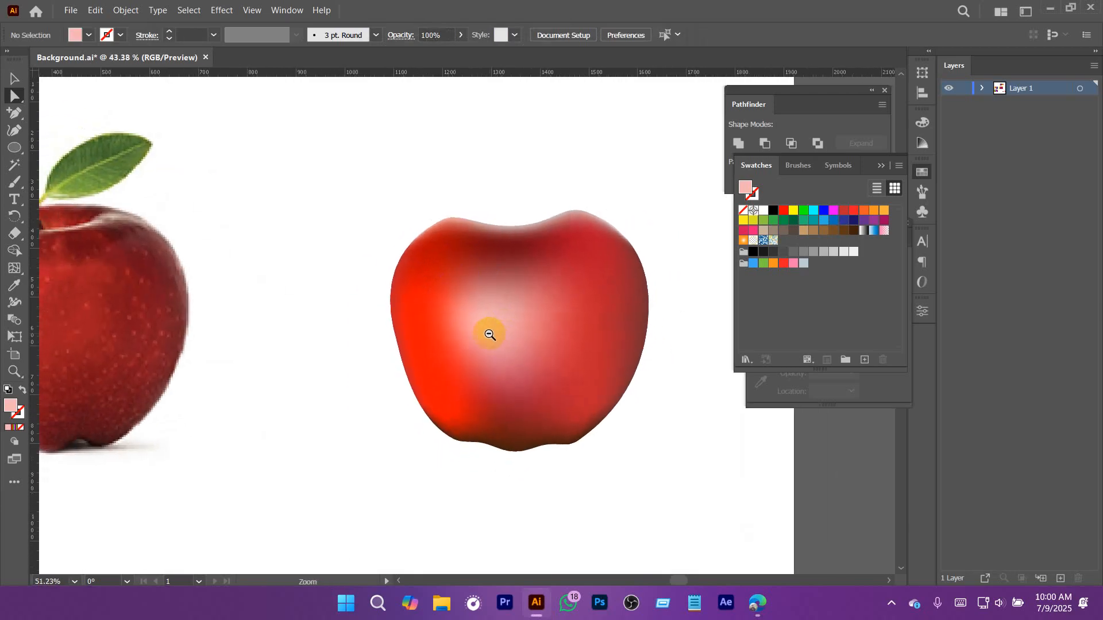
{"action": "left_click", "coordinate": [14, 151]}
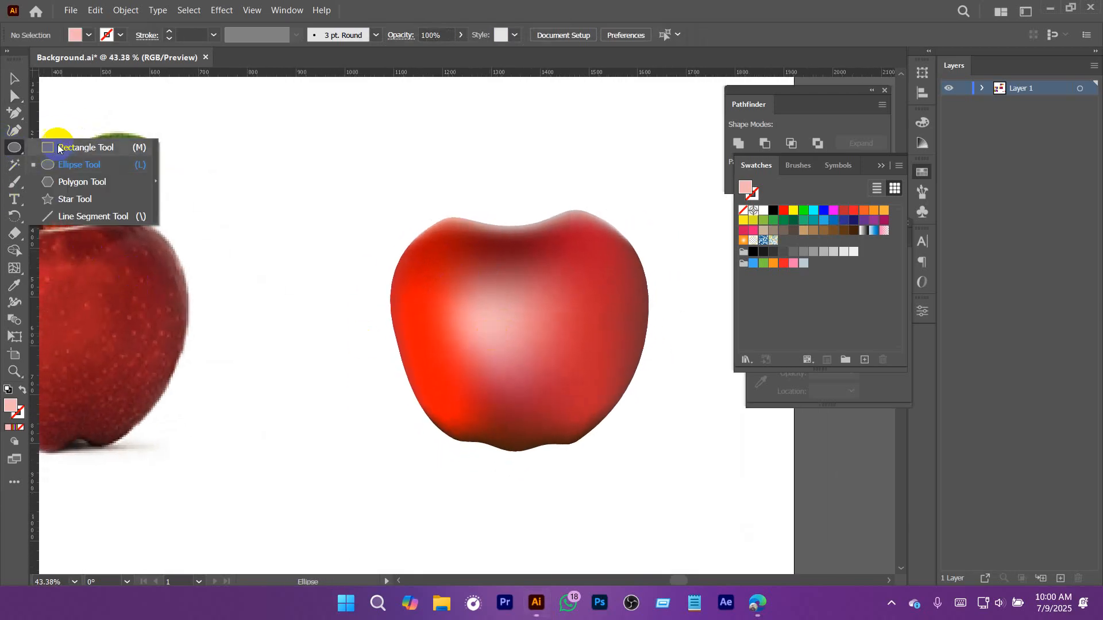
{"action": "left_click", "coordinate": [347, 269], "text": "ctrl"}
{"action": "left_click_drag", "start_coordinate": [525, 319], "coordinate": [524, 346]}
{"action": "left_click", "coordinate": [18, 147]}
{"action": "scroll", "coordinate": [523, 294], "scroll_direction": "up", "scroll_amount": 2}
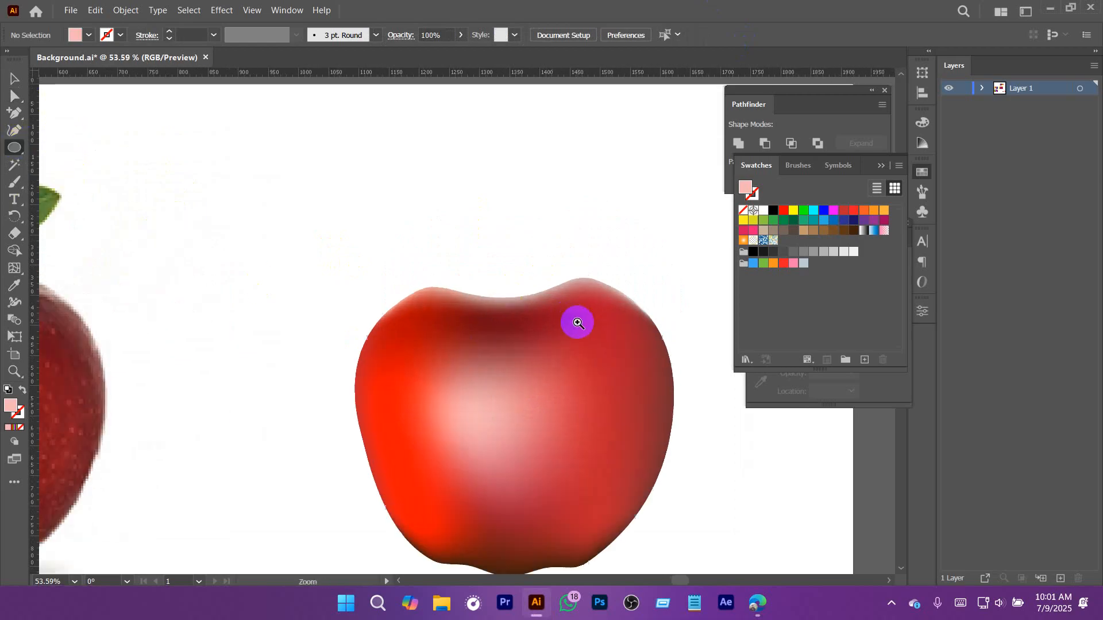
{"action": "left_click_drag", "start_coordinate": [447, 247], "coordinate": [573, 297]}
{"action": "key", "text": "v"}
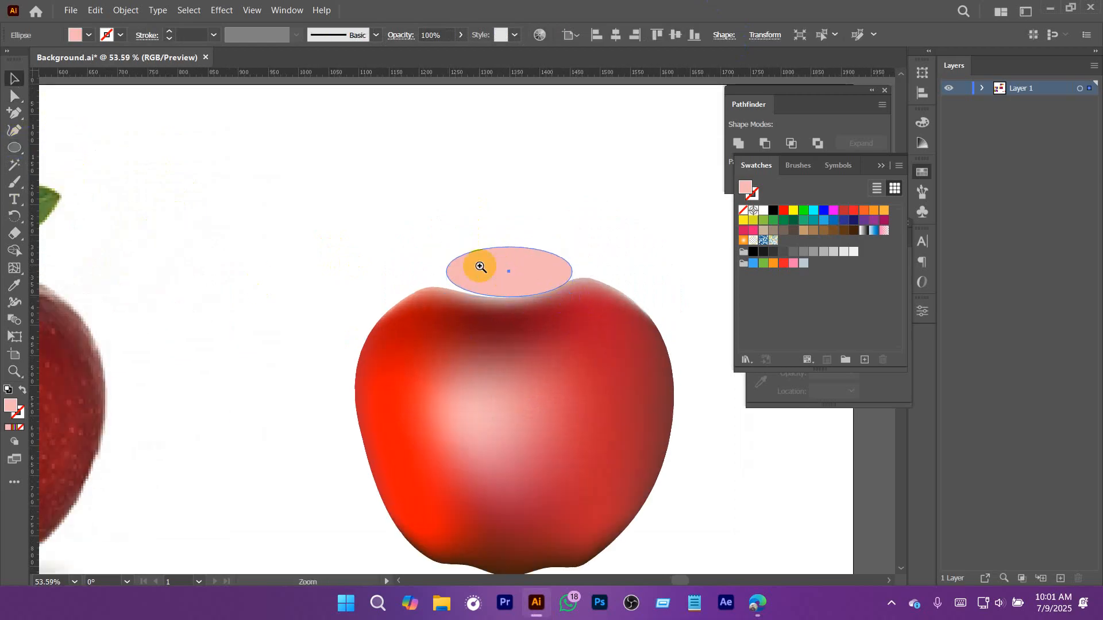
Step: Reshape the pink ellipse by moving its side anchors onto the apple's shoulders and lowering its top and bottom anchors
{"action": "left_click_drag", "start_coordinate": [490, 270], "coordinate": [492, 312]}
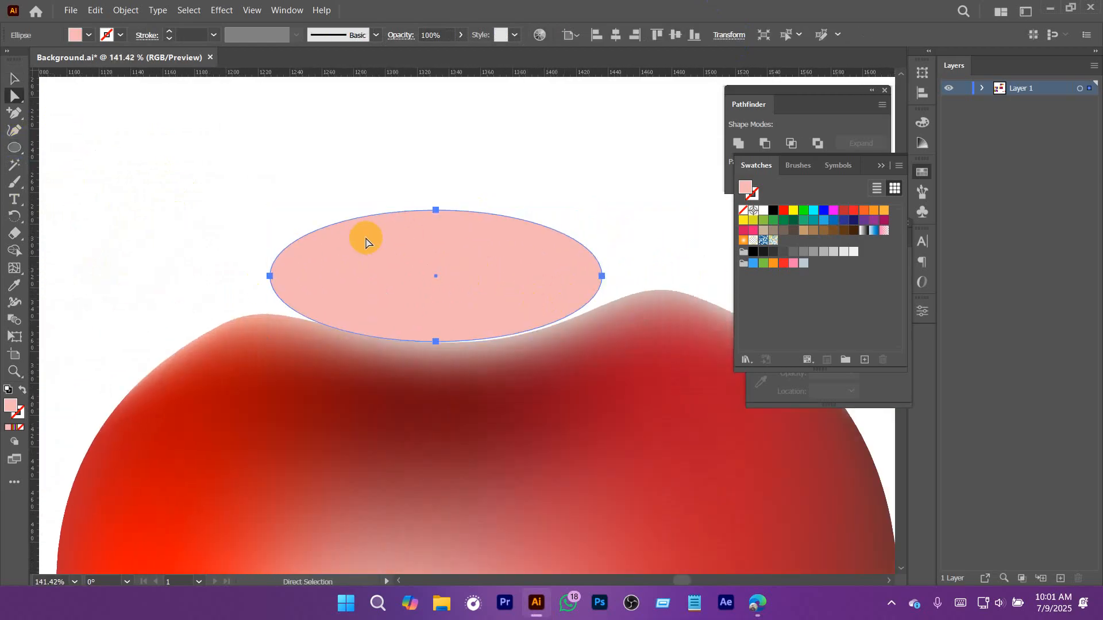
{"action": "key", "text": "a"}
{"action": "left_click_drag", "start_coordinate": [271, 276], "coordinate": [260, 313]}
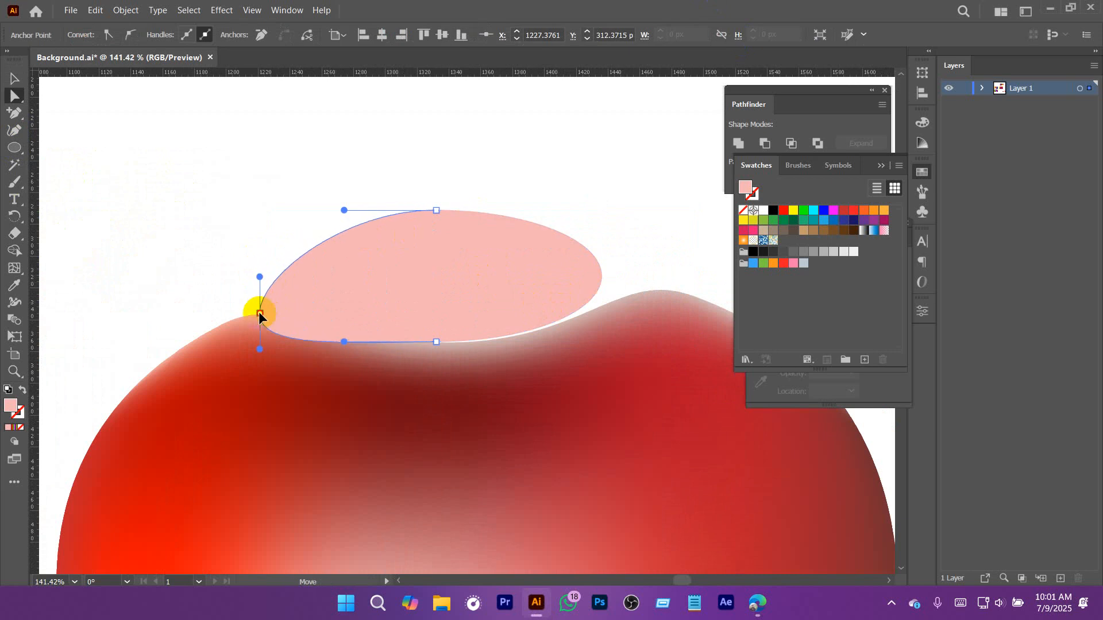
{"action": "left_click", "coordinate": [602, 276]}
{"action": "left_click_drag", "start_coordinate": [605, 278], "coordinate": [657, 293]}
{"action": "left_click", "coordinate": [437, 211]}
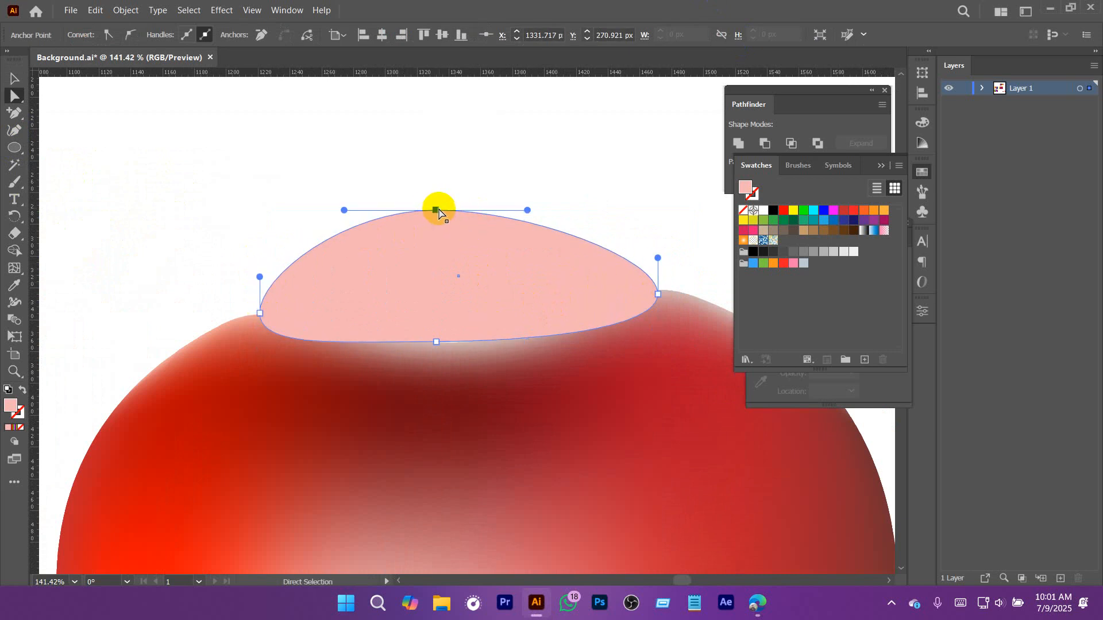
{"action": "left_click_drag", "start_coordinate": [438, 214], "coordinate": [463, 237]}
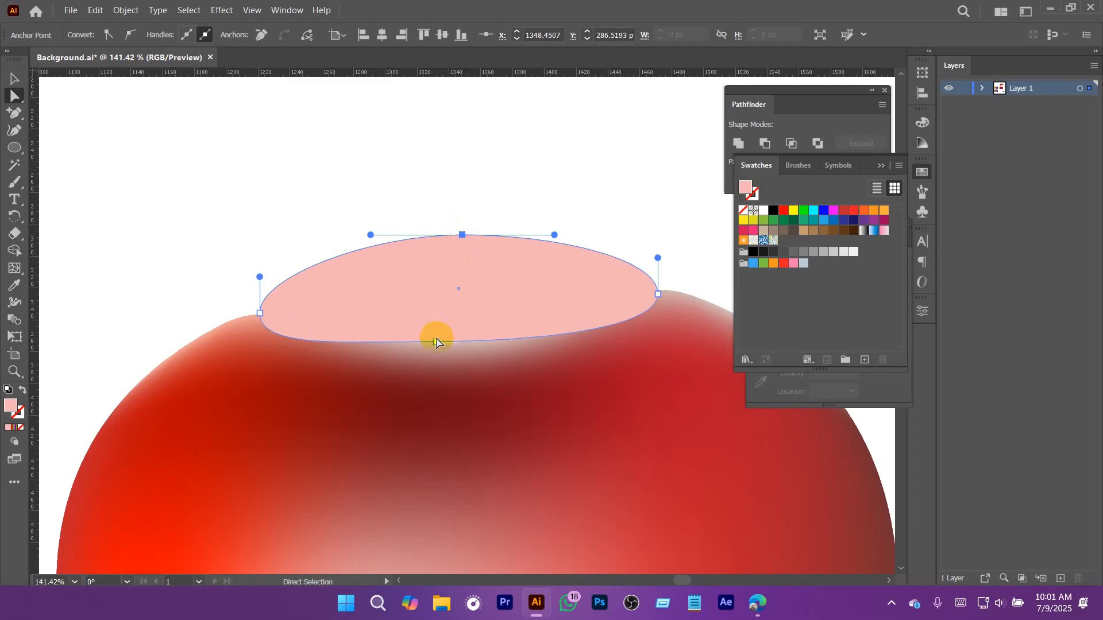
{"action": "left_click", "coordinate": [436, 343]}
{"action": "left_click_drag", "start_coordinate": [437, 342], "coordinate": [441, 352]}
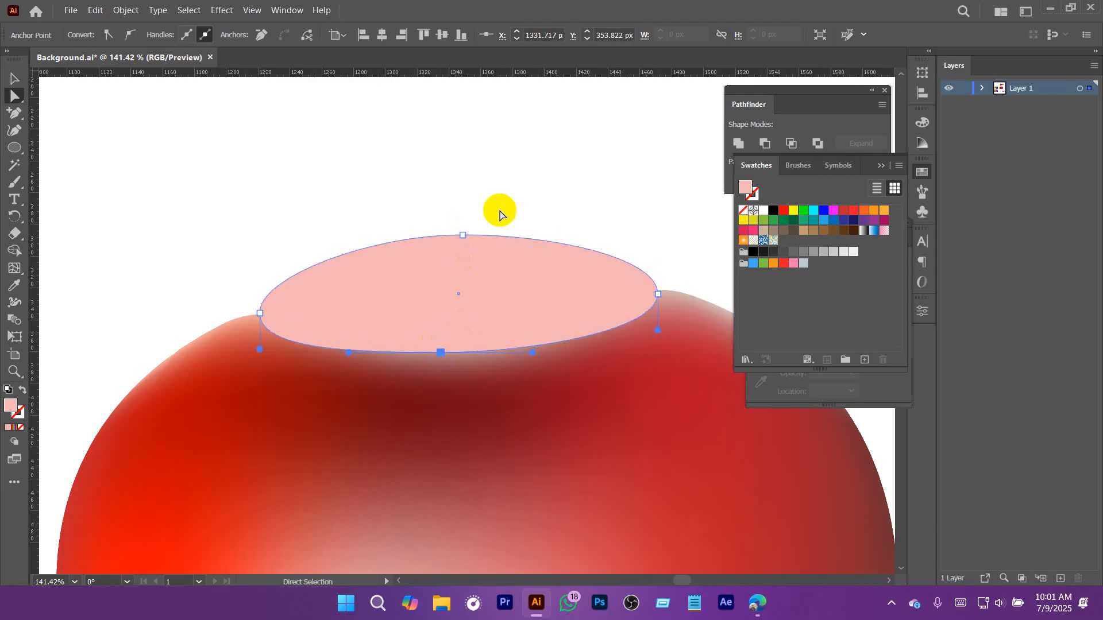
Step: Send the pink shape to the back, behind the mesh apple, and deselect it
{"action": "left_click", "coordinate": [510, 150]}
{"action": "key", "text": "v"}
{"action": "left_click", "coordinate": [481, 299]}
{"action": "right_click", "coordinate": [480, 299]}
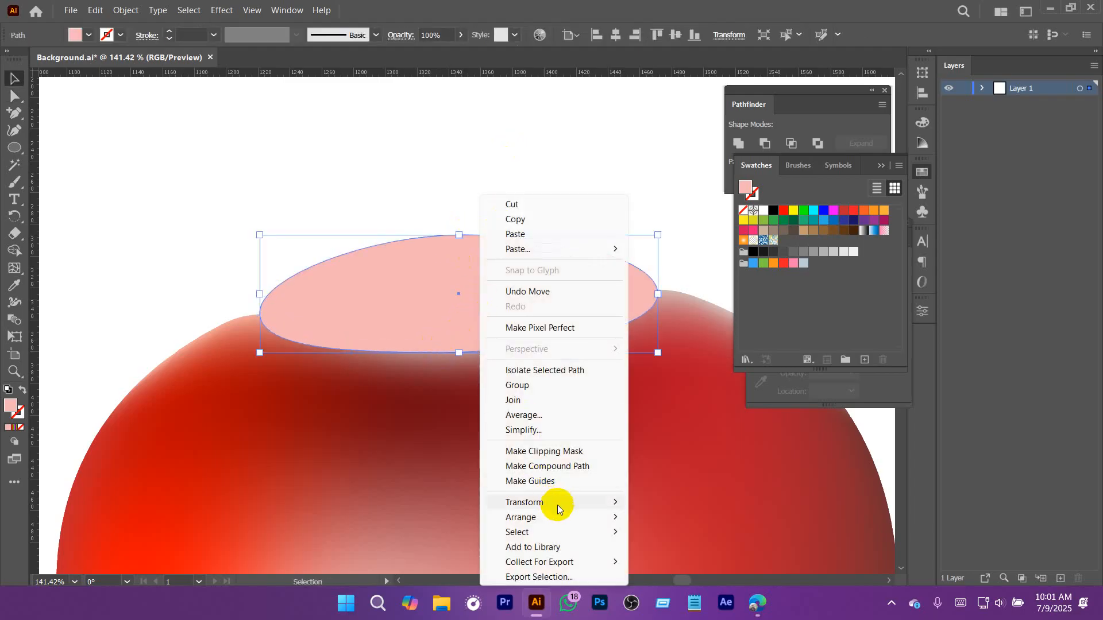
{"action": "mouse_move", "coordinate": [604, 517]}
{"action": "left_click", "coordinate": [677, 567]}
{"action": "left_click", "coordinate": [495, 226]}
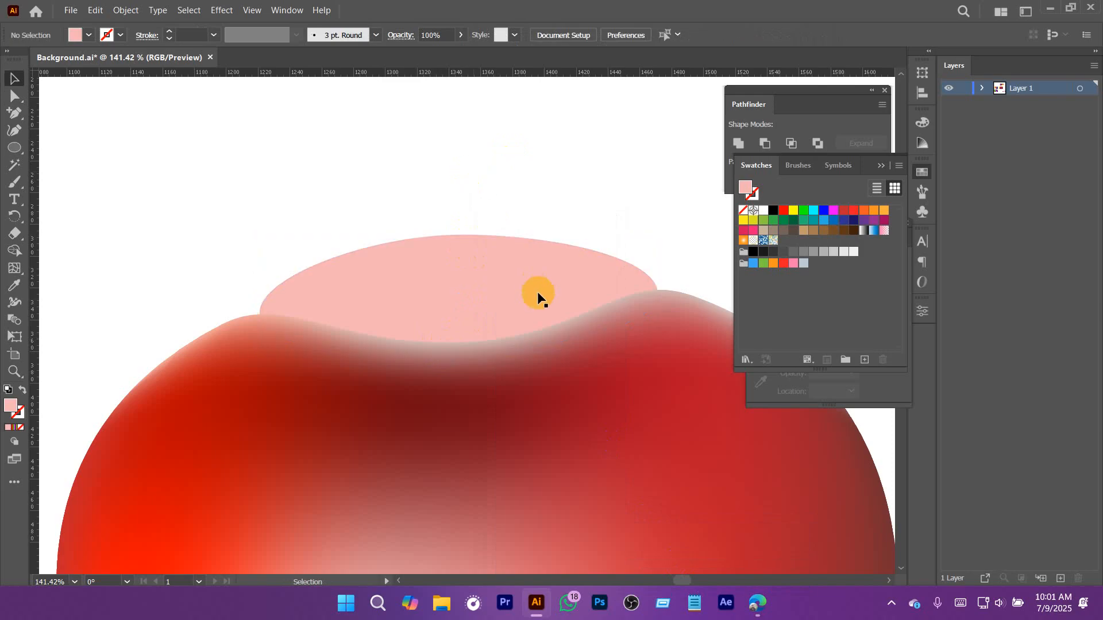
Step: Lower and widen the pink shape, and curve its upper edge into a shallow dip that follows the apple's shoulders
{"action": "left_click", "coordinate": [511, 308]}
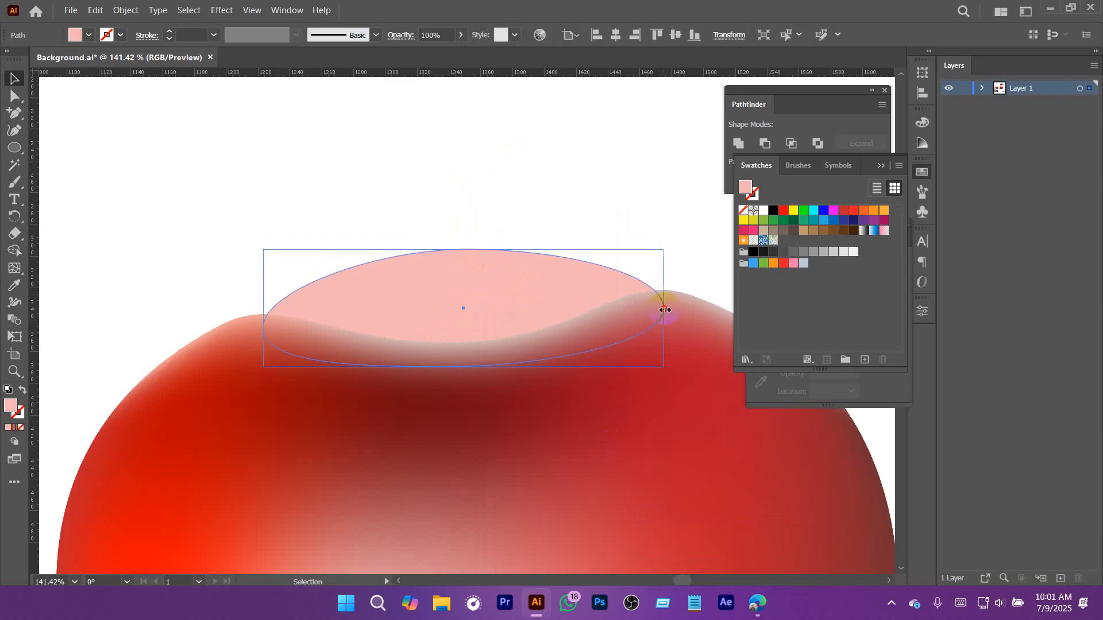
{"action": "left_click_drag", "start_coordinate": [661, 309], "coordinate": [685, 315]}
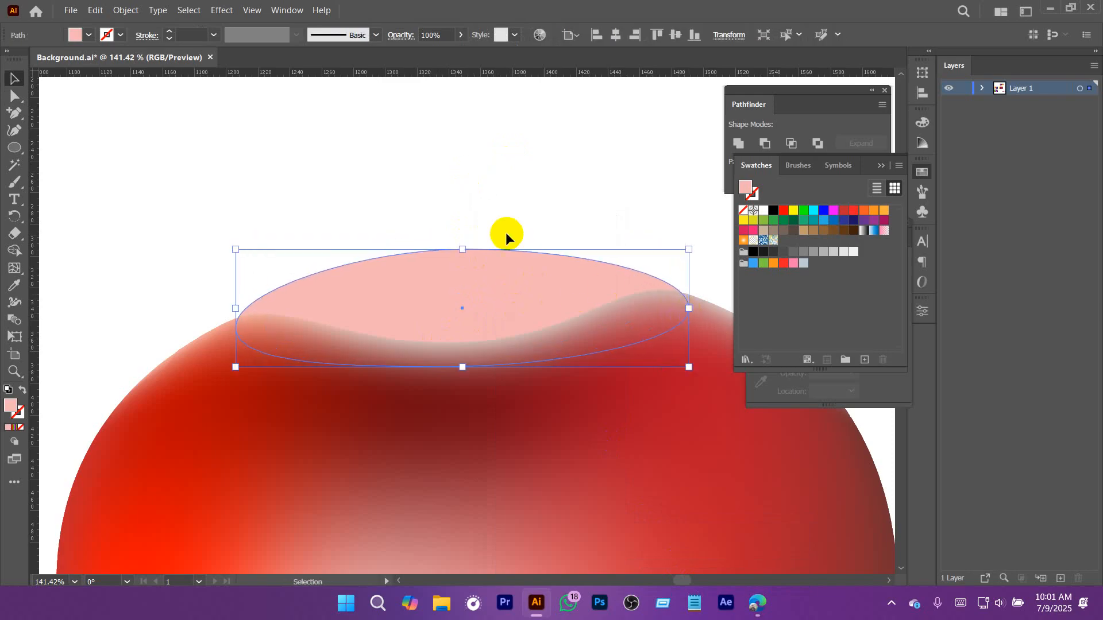
{"action": "key", "text": "a"}
{"action": "left_click_drag", "start_coordinate": [463, 249], "coordinate": [462, 294]}
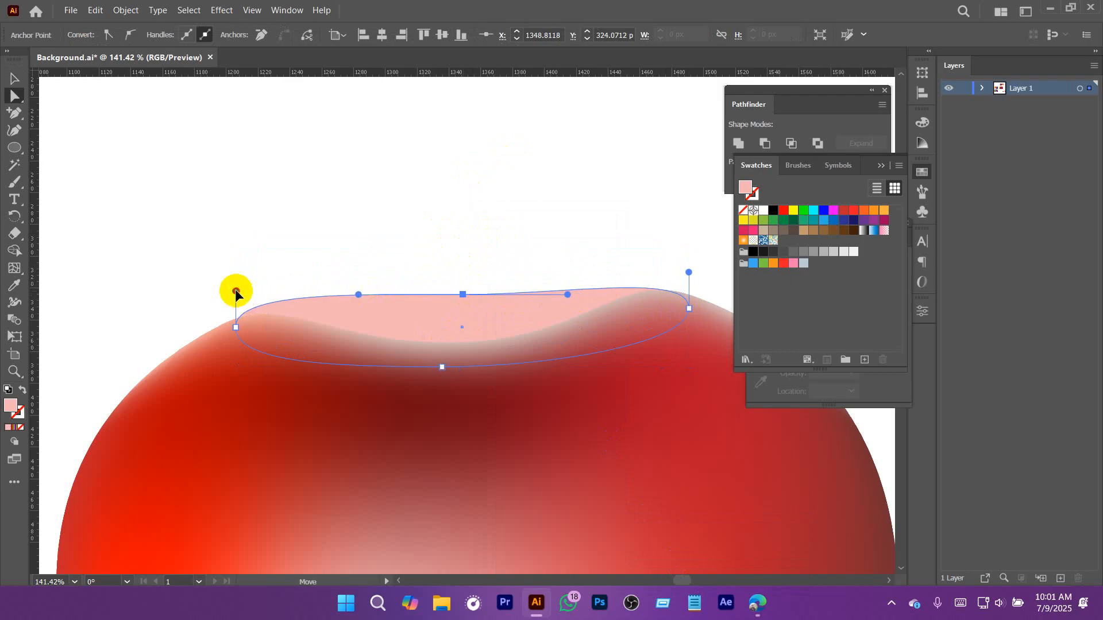
{"action": "left_click_drag", "start_coordinate": [235, 291], "coordinate": [240, 270]}
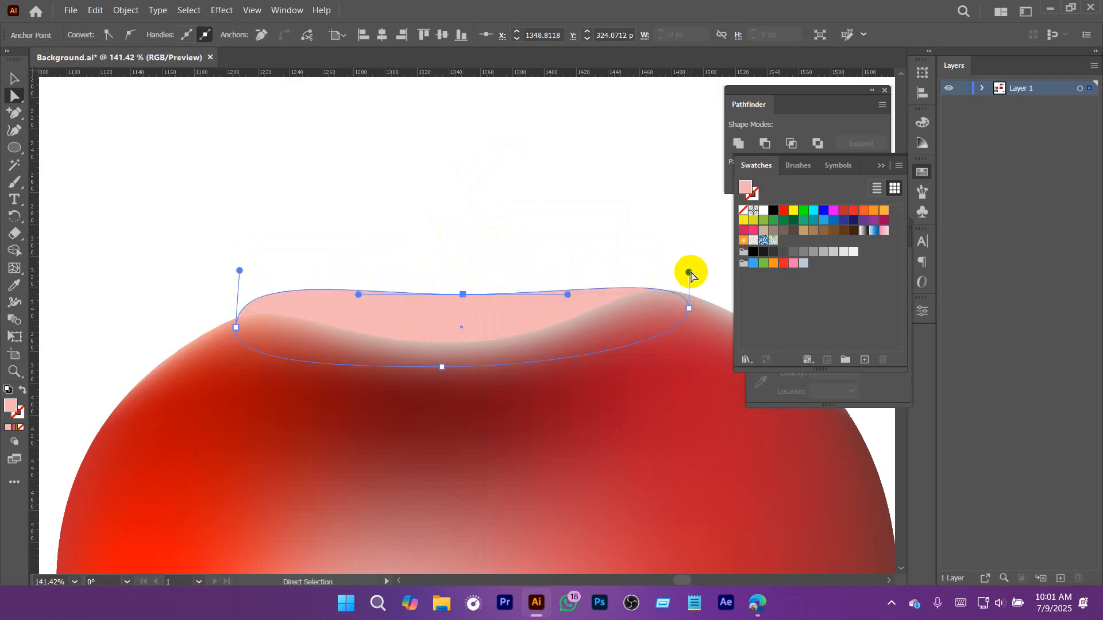
{"action": "left_click_drag", "start_coordinate": [690, 270], "coordinate": [636, 238]}
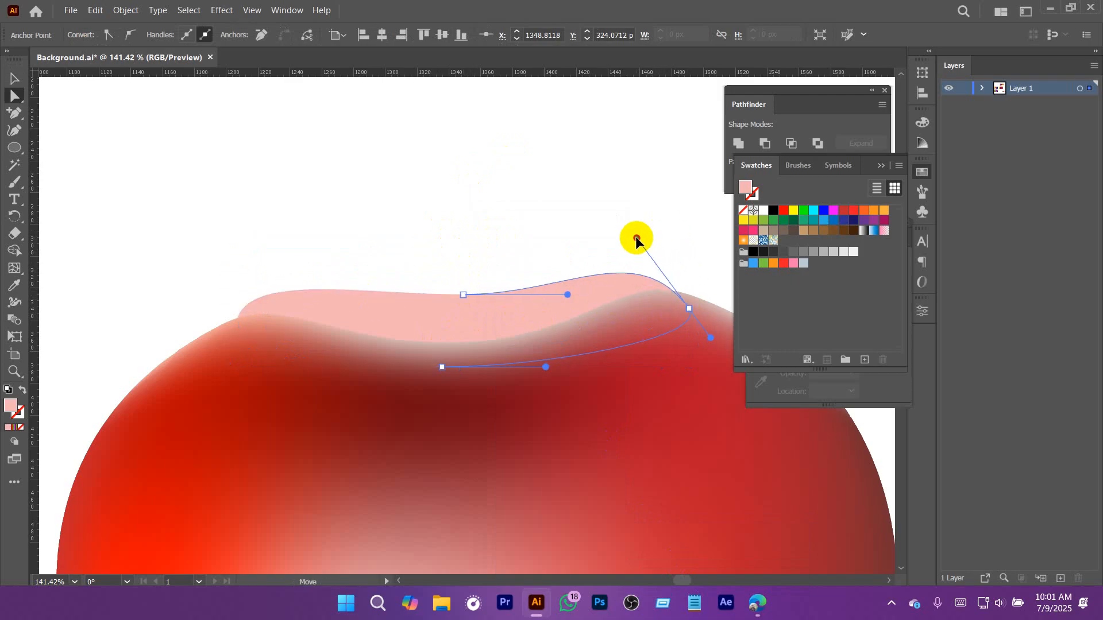
{"action": "left_click", "coordinate": [463, 295]}
{"action": "left_click_drag", "start_coordinate": [239, 270], "coordinate": [282, 263]}
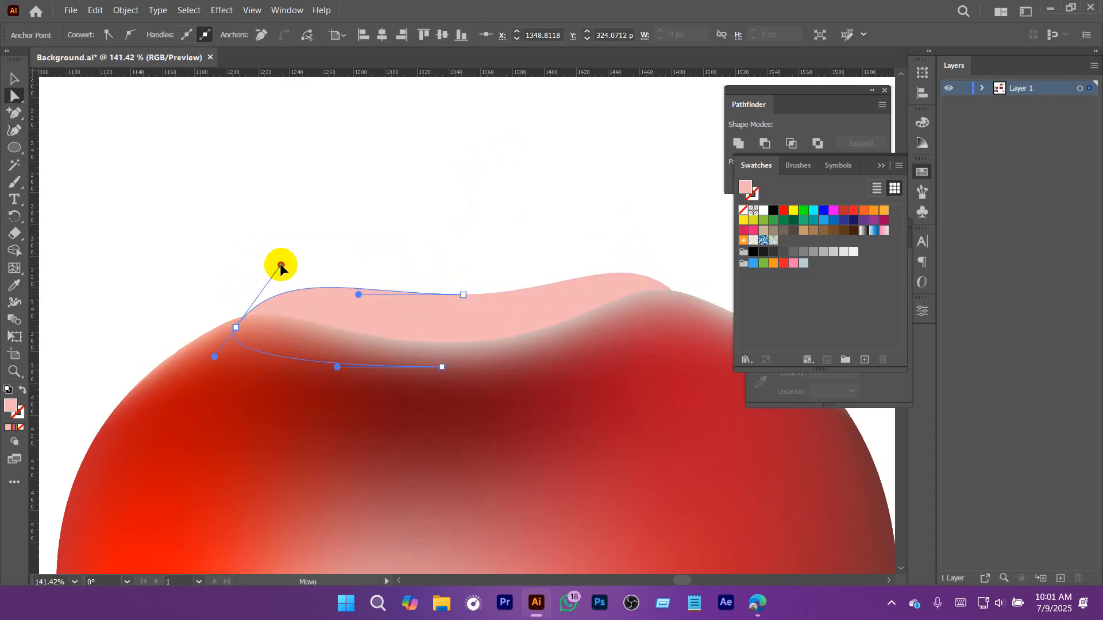
{"action": "left_click", "coordinate": [463, 229]}
Step: Add a mesh point near the middle of the pink shape with the Mesh tool
{"action": "key", "text": "v"}
{"action": "left_click", "coordinate": [480, 310]}
{"action": "scroll", "coordinate": [561, 187], "scroll_direction": "down", "scroll_amount": 3}
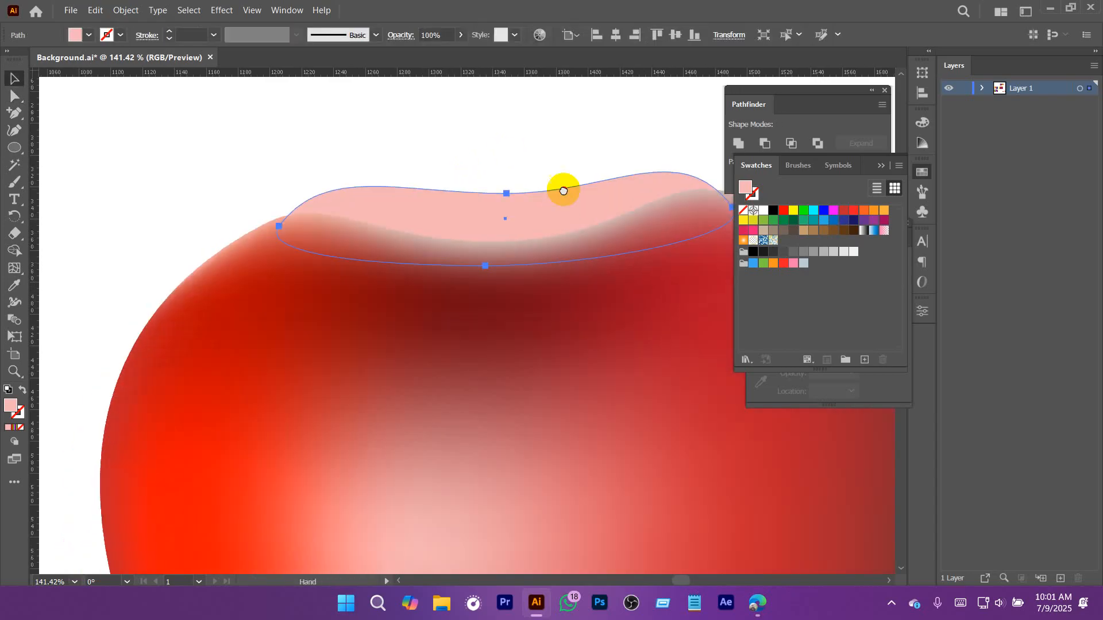
{"action": "left_click_drag", "start_coordinate": [533, 219], "coordinate": [527, 225]}
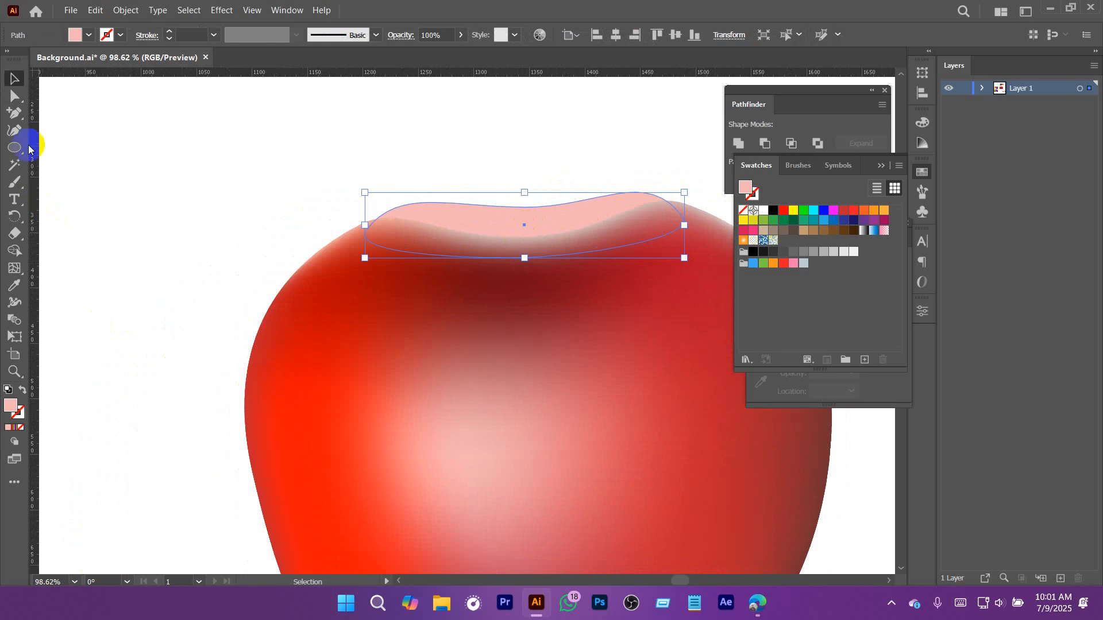
{"action": "key", "text": "u"}
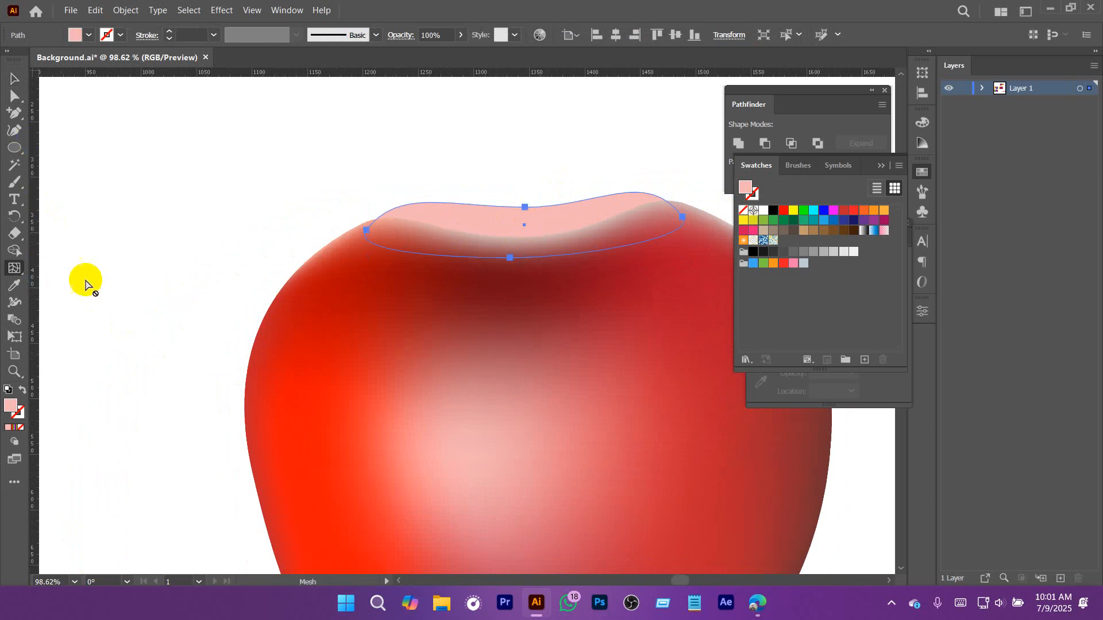
{"action": "left_click", "coordinate": [500, 219]}
Step: Recolor the mesh point at the middle of the pink shape's upper edge red from the swatches
{"action": "left_click_drag", "start_coordinate": [514, 164], "coordinate": [671, 270]}
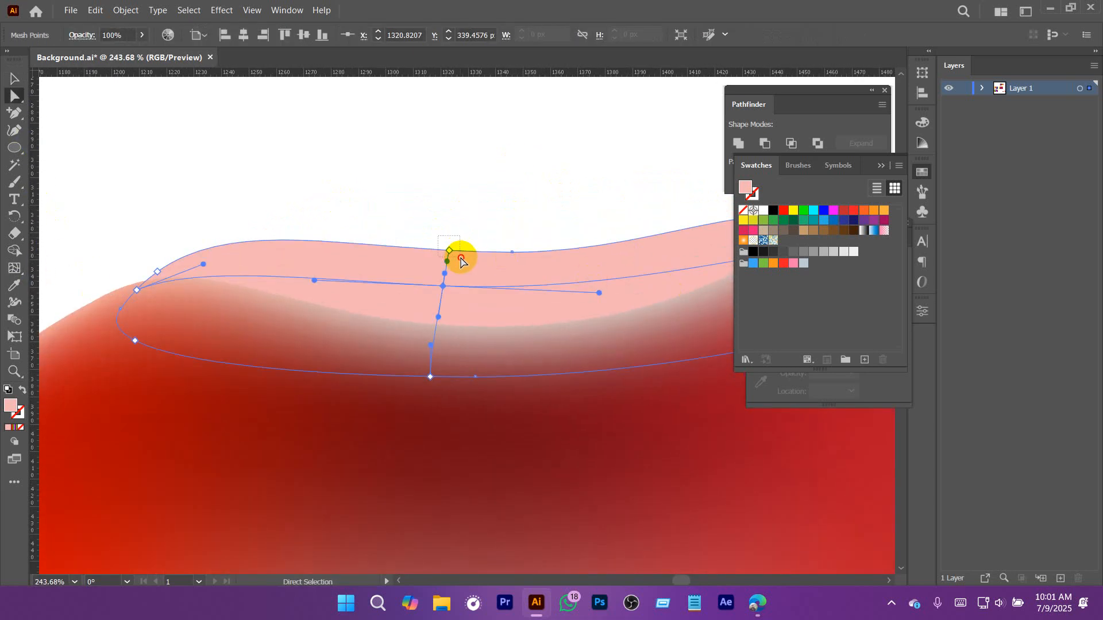
{"action": "left_click", "coordinate": [450, 250]}
{"action": "left_click_drag", "start_coordinate": [786, 214], "coordinate": [850, 227]}
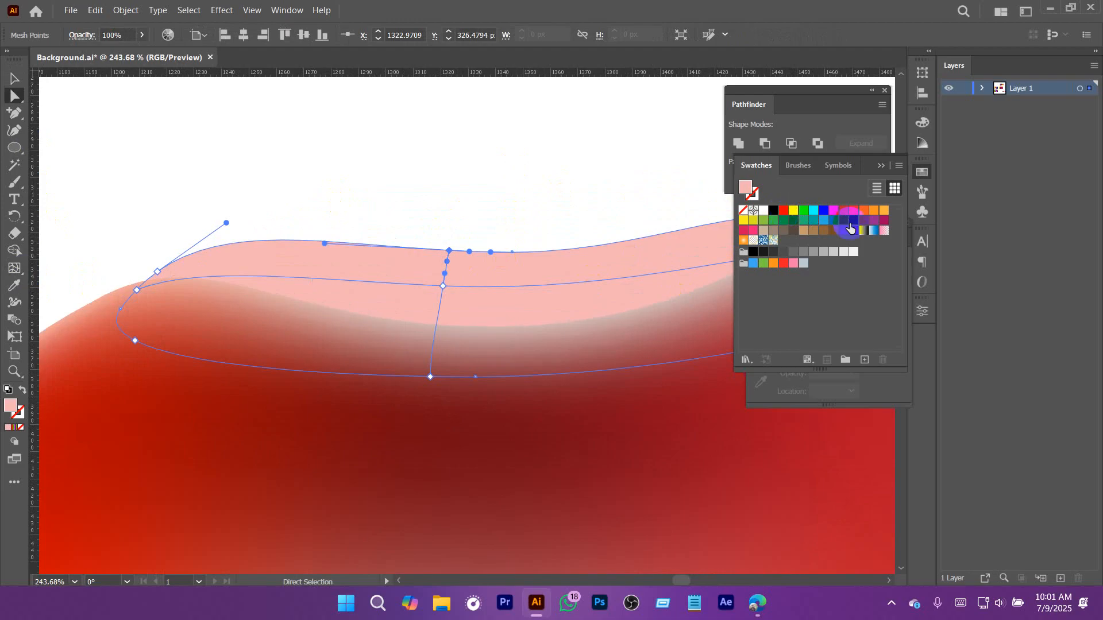
{"action": "left_click", "coordinate": [844, 211]}
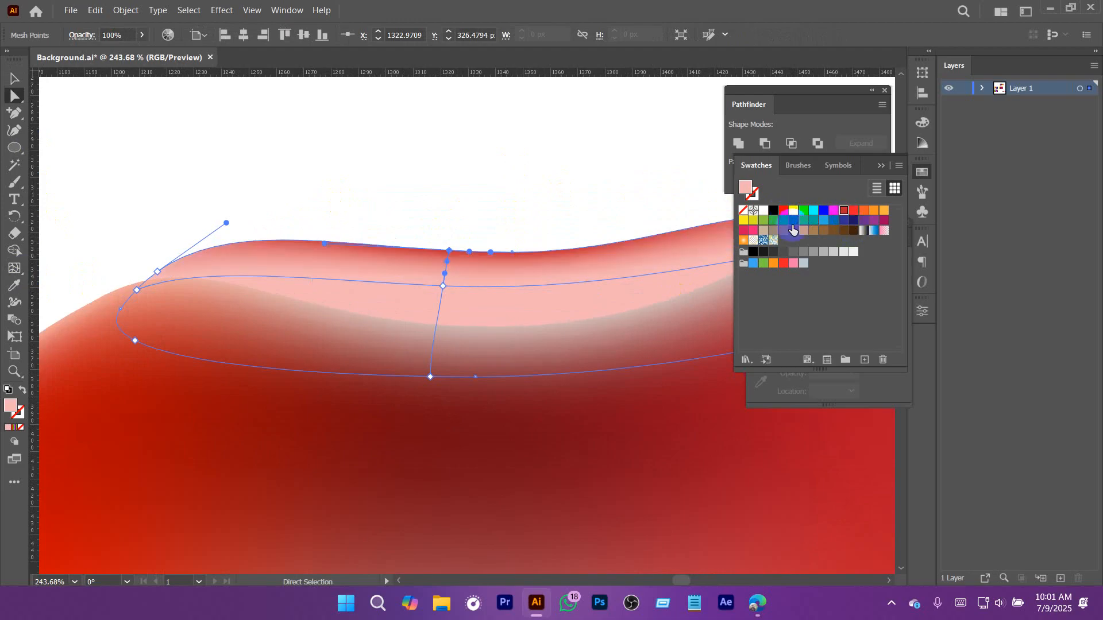
Step: Recolor the mesh point at the left end of the pink rim's upper edge red from the swatches
{"action": "left_click_drag", "start_coordinate": [570, 189], "coordinate": [333, 204]}
{"action": "left_click", "coordinate": [638, 259]}
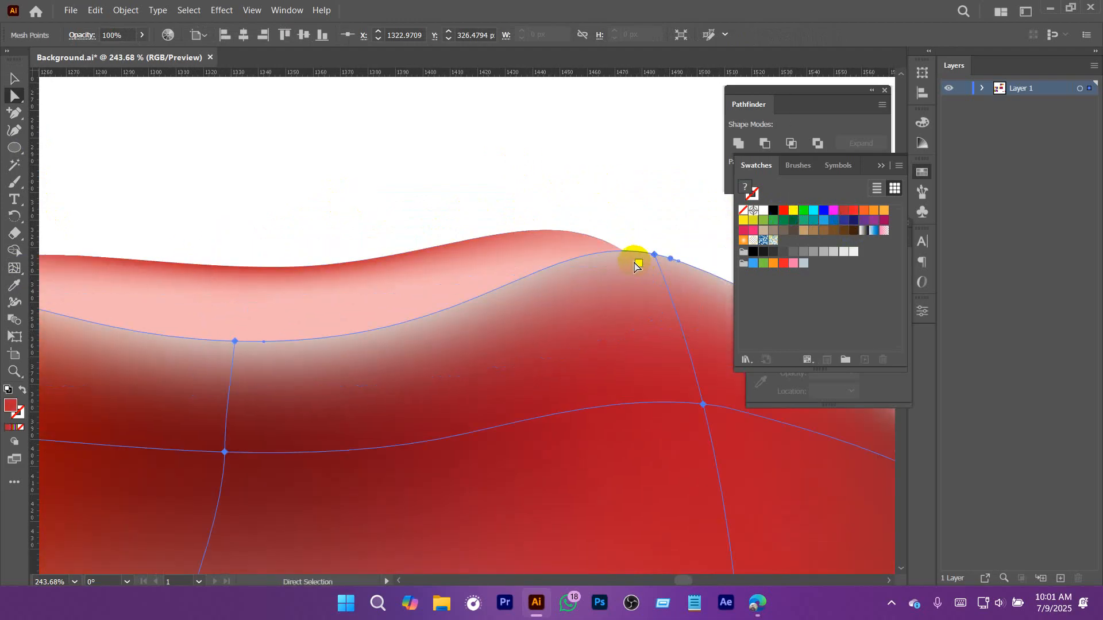
{"action": "left_click", "coordinate": [511, 257]}
{"action": "left_click", "coordinate": [501, 257]}
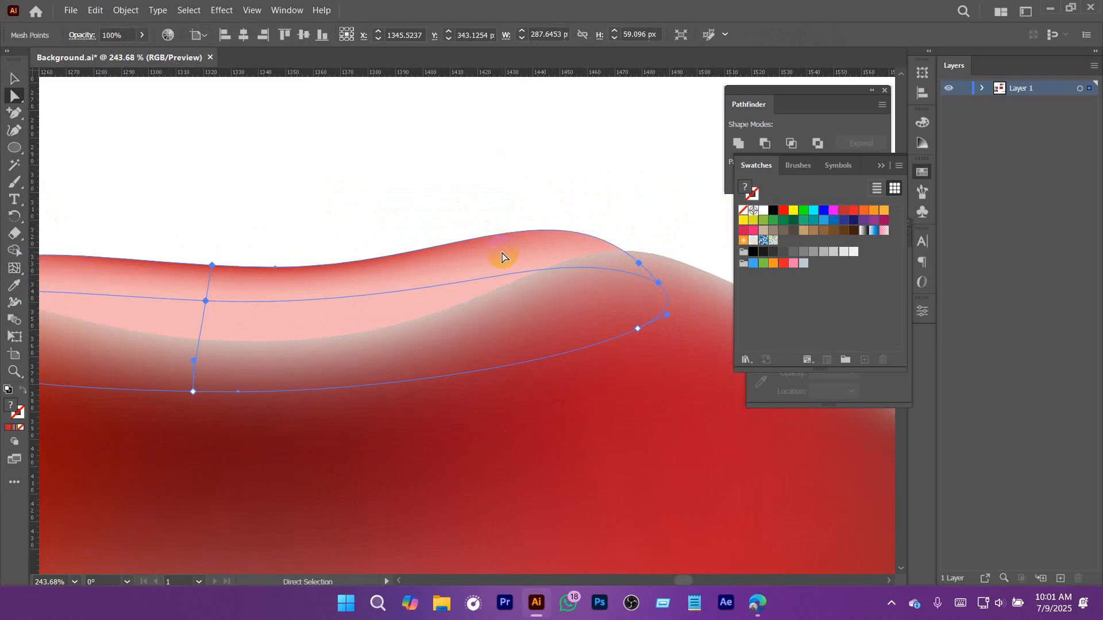
{"action": "left_click", "coordinate": [639, 265]}
{"action": "scroll", "coordinate": [586, 227], "scroll_direction": "left", "scroll_amount": 5}
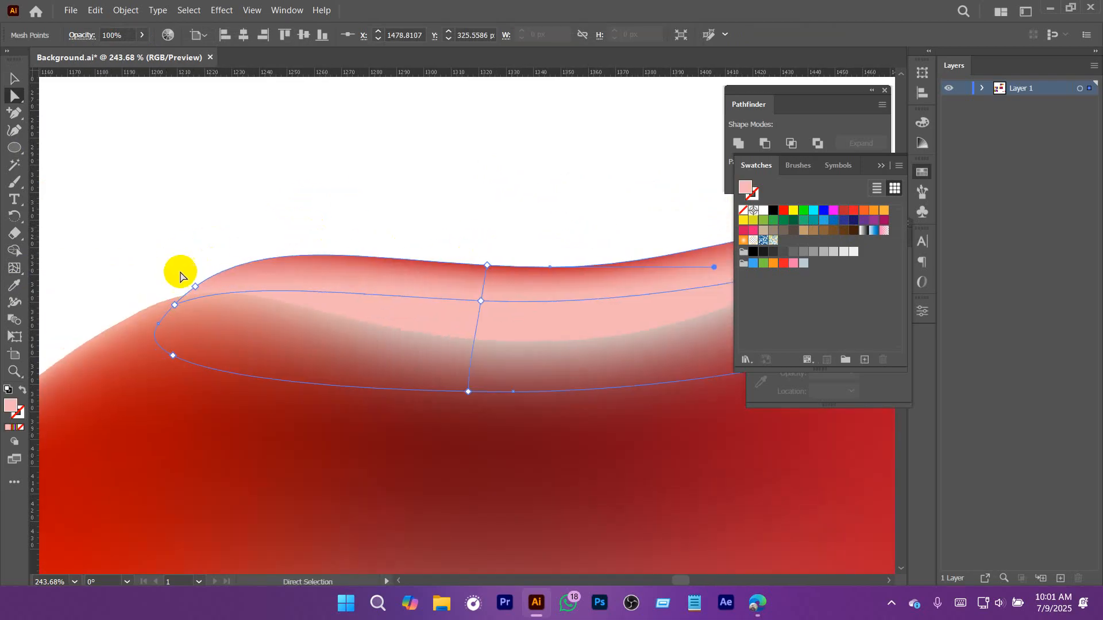
{"action": "left_click", "coordinate": [195, 287]}
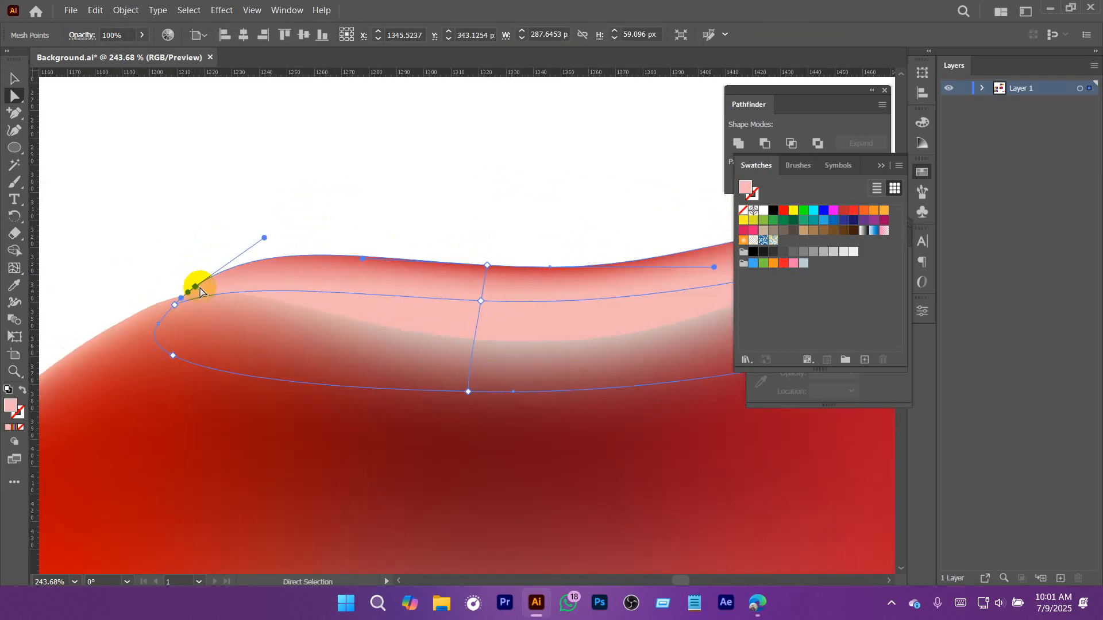
{"action": "left_click", "coordinate": [843, 212]}
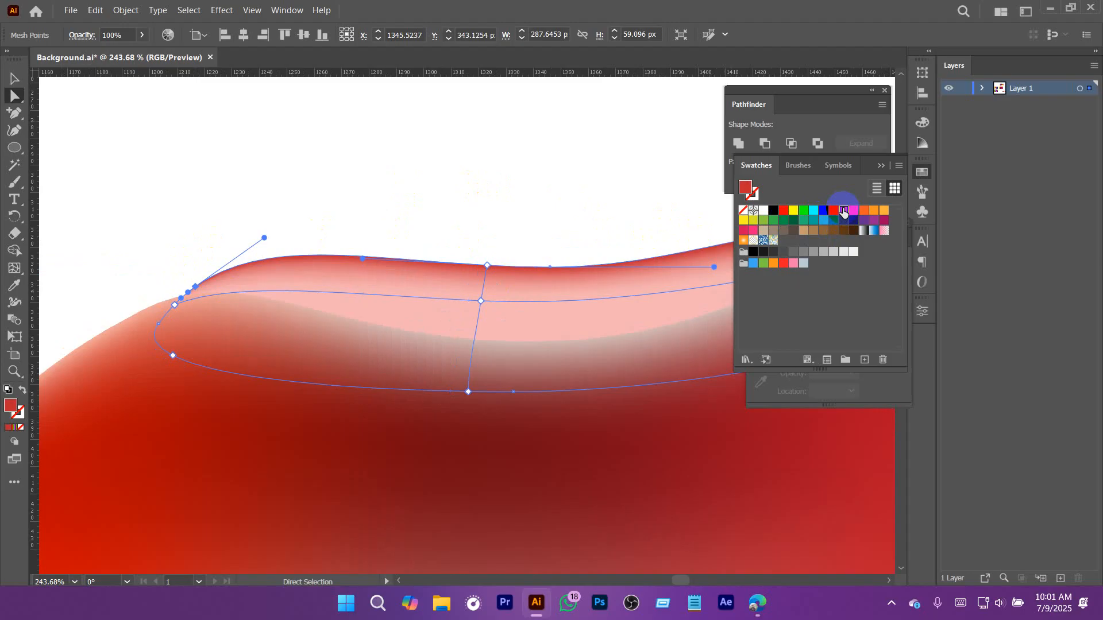
Step: Recolor the rim's central mesh point dark brown and move it down and to the right, just behind the apple's front edge
{"action": "left_click", "coordinate": [438, 202]}
{"action": "scroll", "coordinate": [431, 196], "scroll_direction": "right", "scroll_amount": 2}
{"action": "left_click", "coordinate": [452, 272]}
{"action": "left_click", "coordinate": [382, 286]}
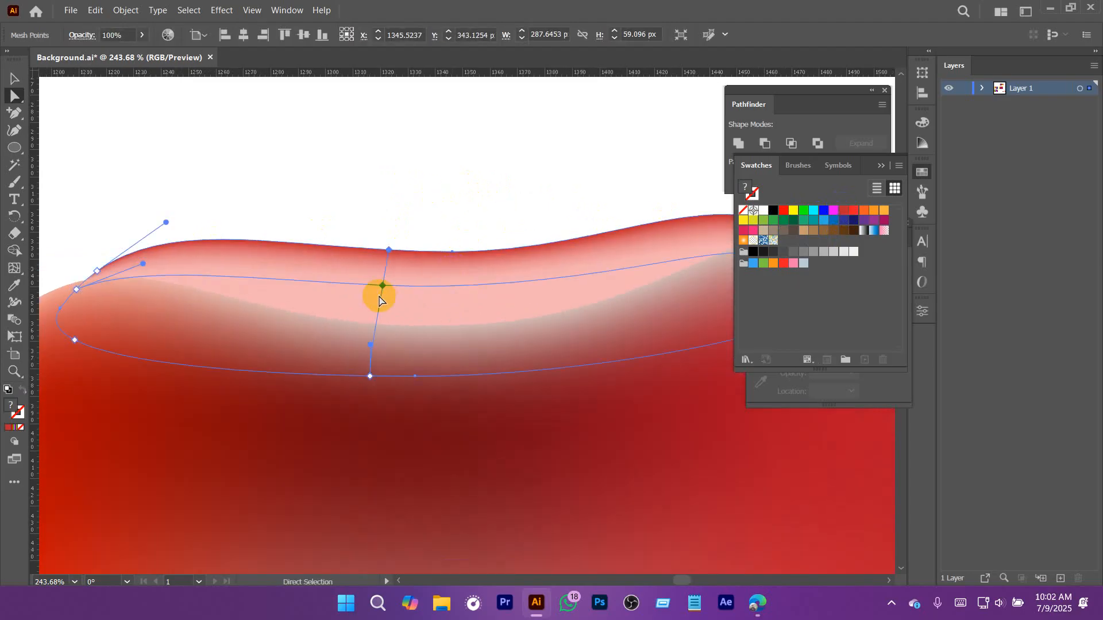
{"action": "left_click", "coordinate": [382, 286]}
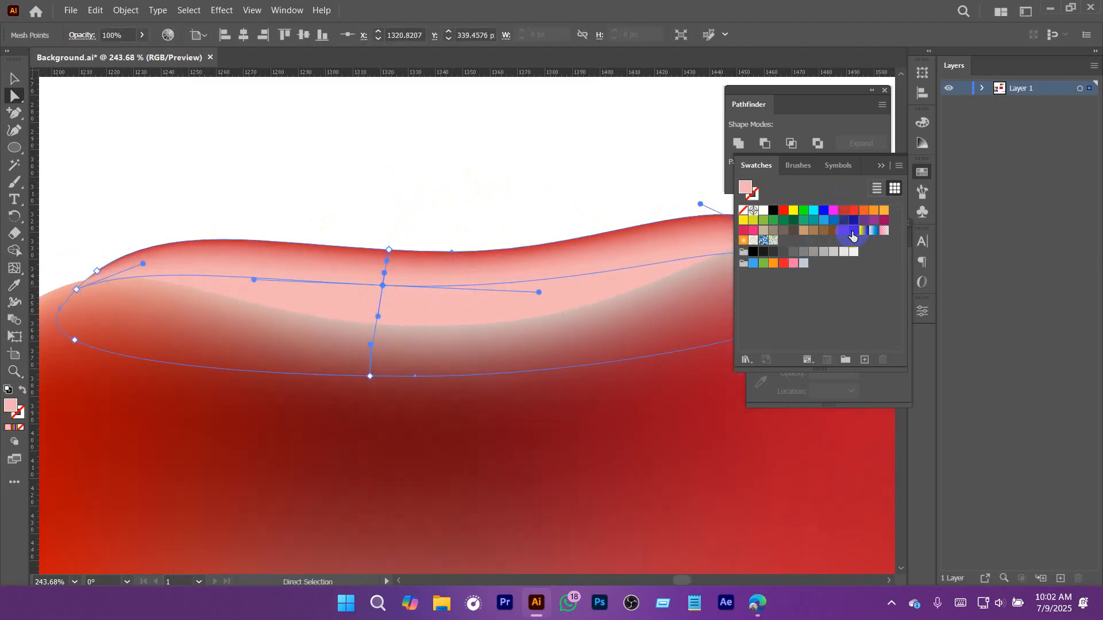
{"action": "left_click", "coordinate": [852, 231]}
{"action": "scroll", "coordinate": [492, 187], "scroll_direction": "down", "scroll_amount": 3}
{"action": "left_click", "coordinate": [435, 251]}
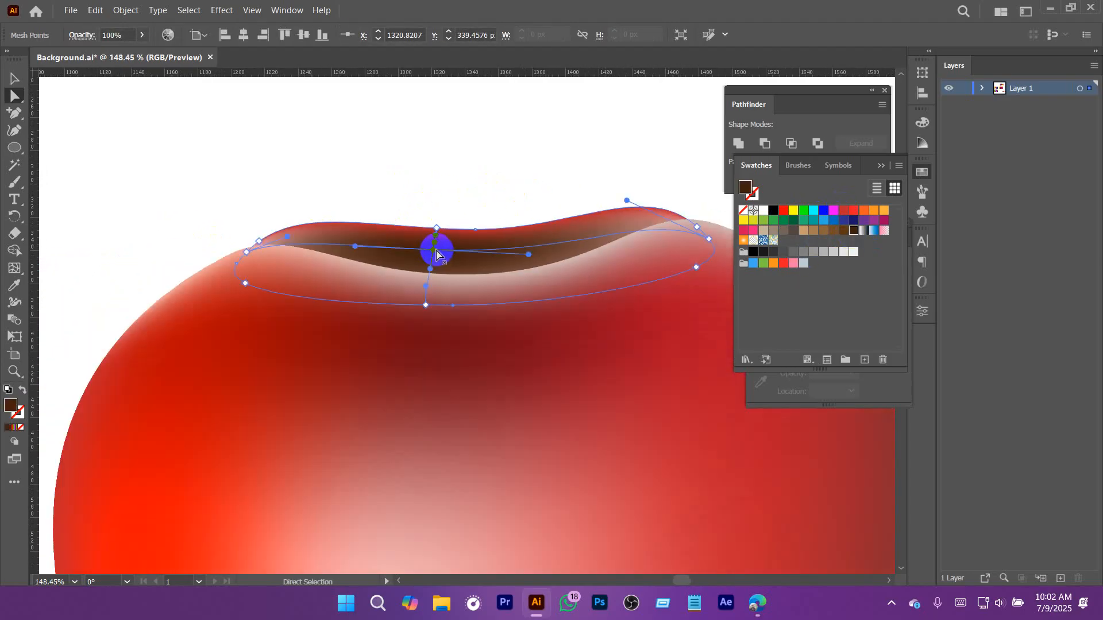
{"action": "left_click_drag", "start_coordinate": [435, 253], "coordinate": [471, 281]}
Step: Lock the apple body mesh so that only the rim behind it can be selected
{"action": "left_click", "coordinate": [246, 251]}
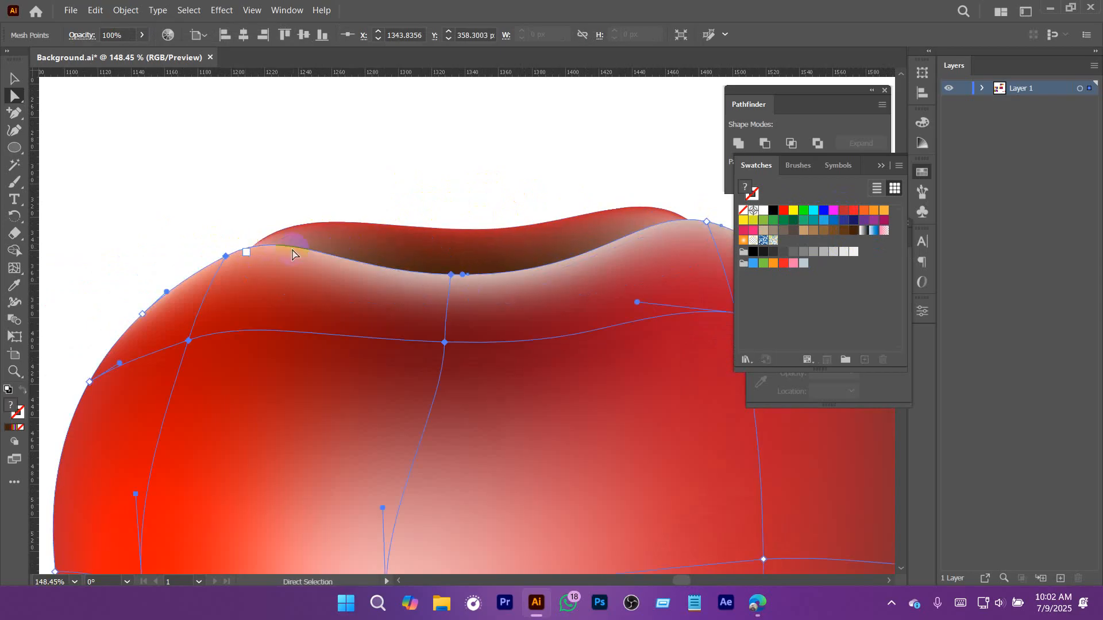
{"action": "left_click", "coordinate": [388, 186]}
{"action": "left_click", "coordinate": [340, 361]}
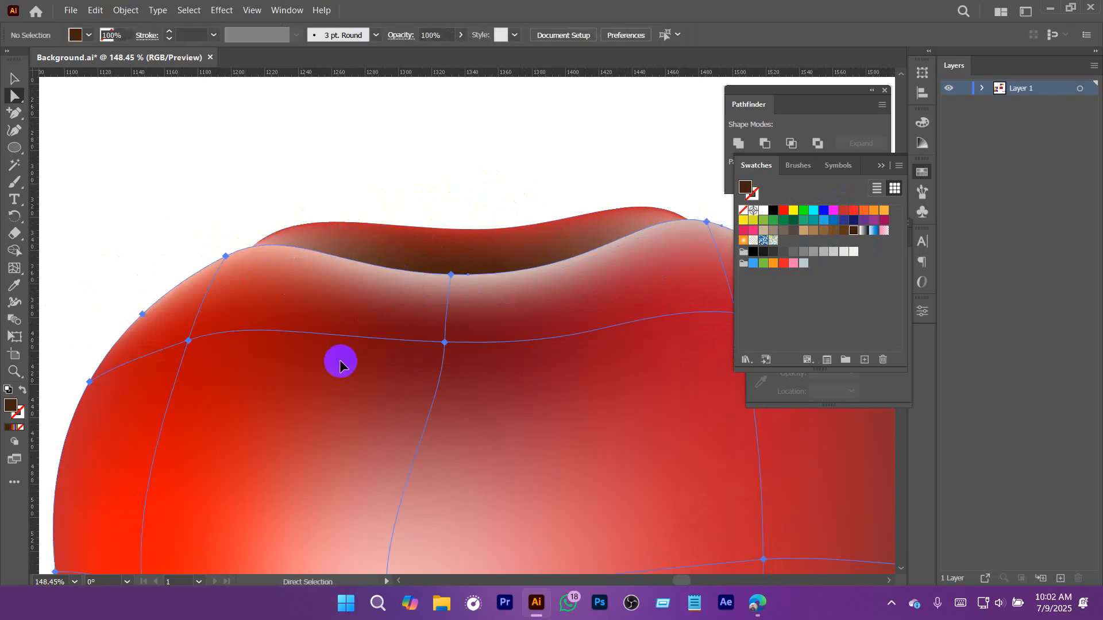
{"action": "key", "text": "v"}
{"action": "key", "text": "ctrl+2"}
Step: Recolor the mesh point at the left end of the rim's middle mesh line dark brown
{"action": "left_click", "coordinate": [382, 232]}
{"action": "key", "text": "a"}
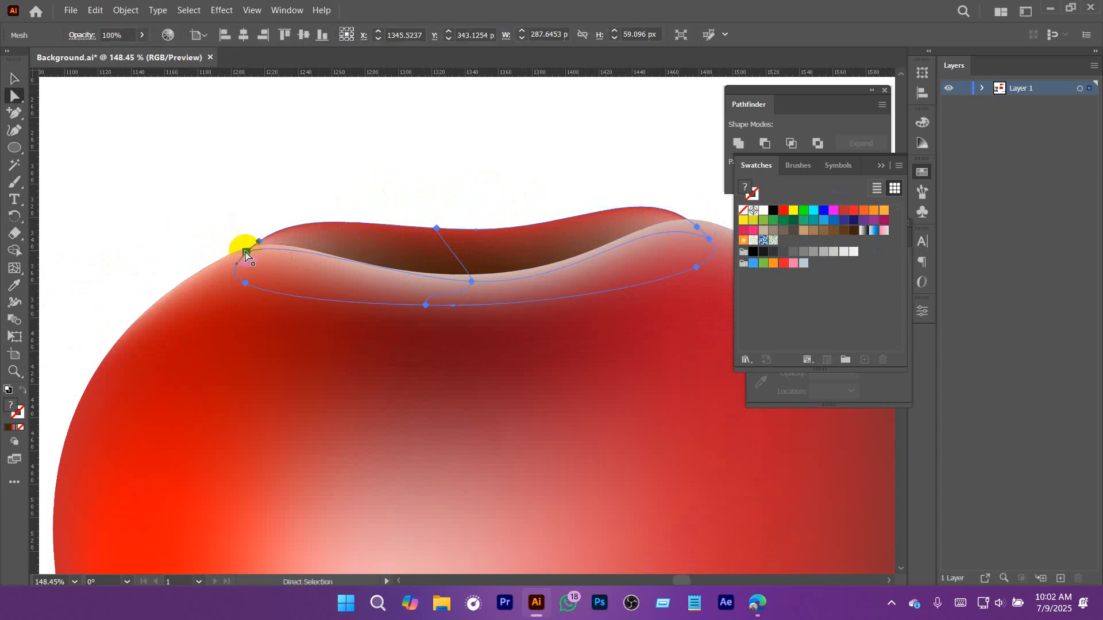
{"action": "left_click", "coordinate": [251, 246]}
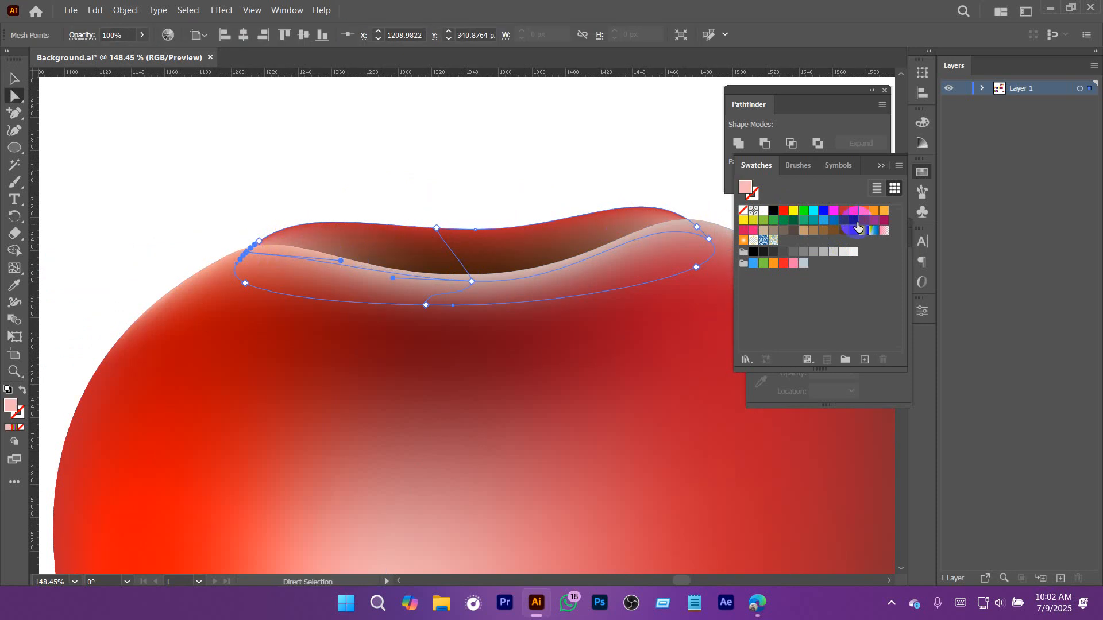
{"action": "left_click", "coordinate": [855, 233]}
Step: Recolor the mesh point at the right end of the rim's middle mesh line dark brown
{"action": "left_click", "coordinate": [508, 174]}
{"action": "left_click_drag", "start_coordinate": [534, 173], "coordinate": [382, 190]}
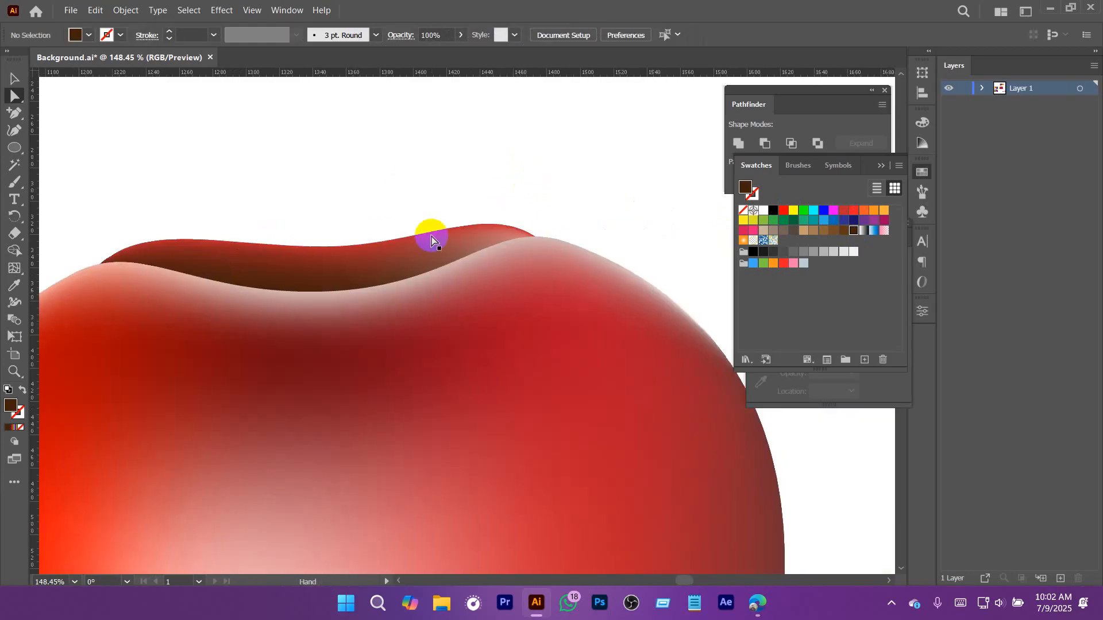
{"action": "left_click", "coordinate": [533, 248]}
{"action": "left_click", "coordinate": [559, 259]}
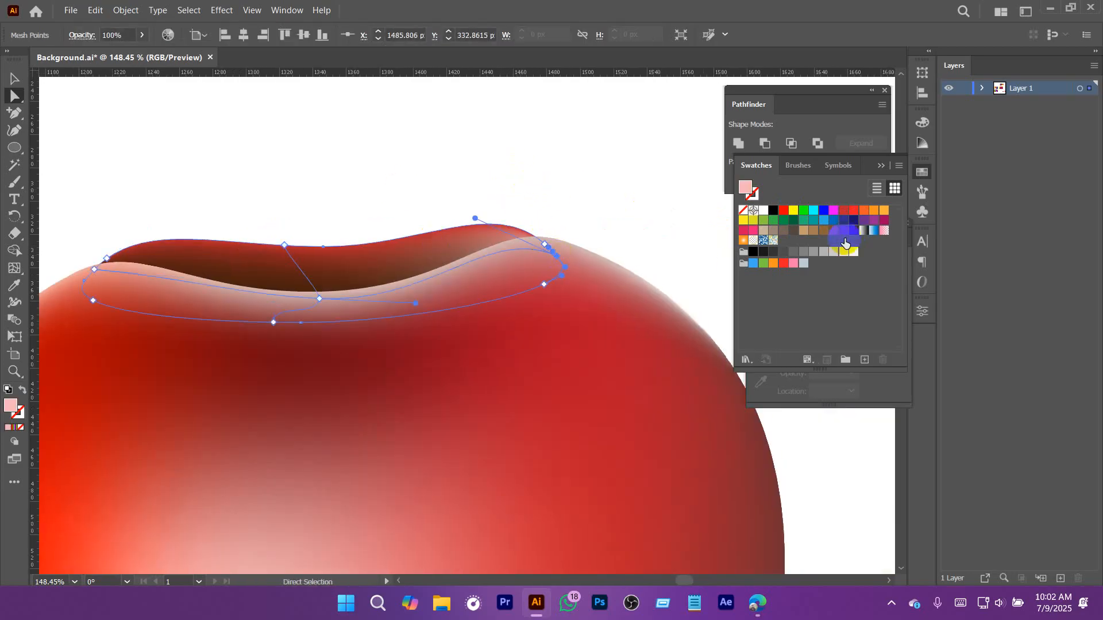
{"action": "left_click", "coordinate": [855, 231]}
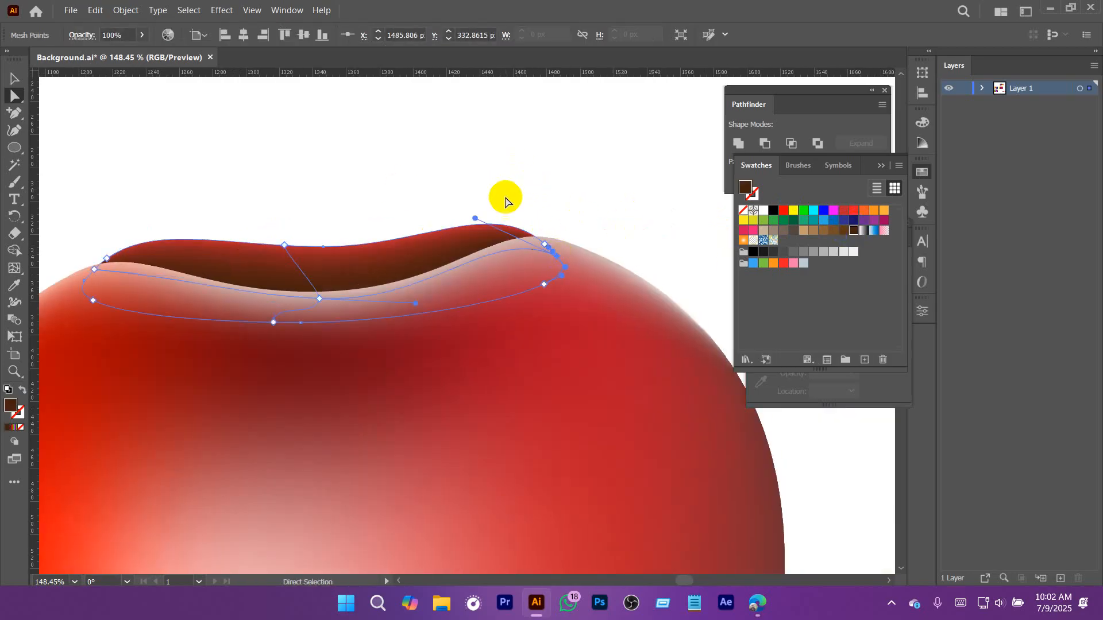
Step: Nudge the rim's central mesh point slightly down and recolor the middle point of its lower edge bright red
{"action": "left_click", "coordinate": [320, 299]}
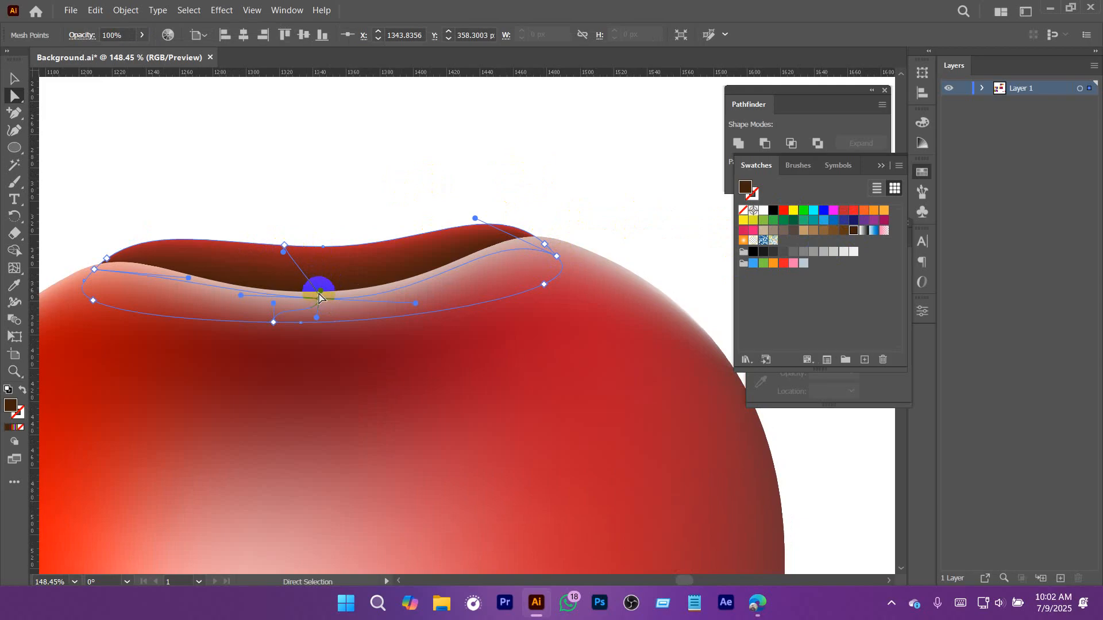
{"action": "left_click_drag", "start_coordinate": [321, 300], "coordinate": [319, 302]}
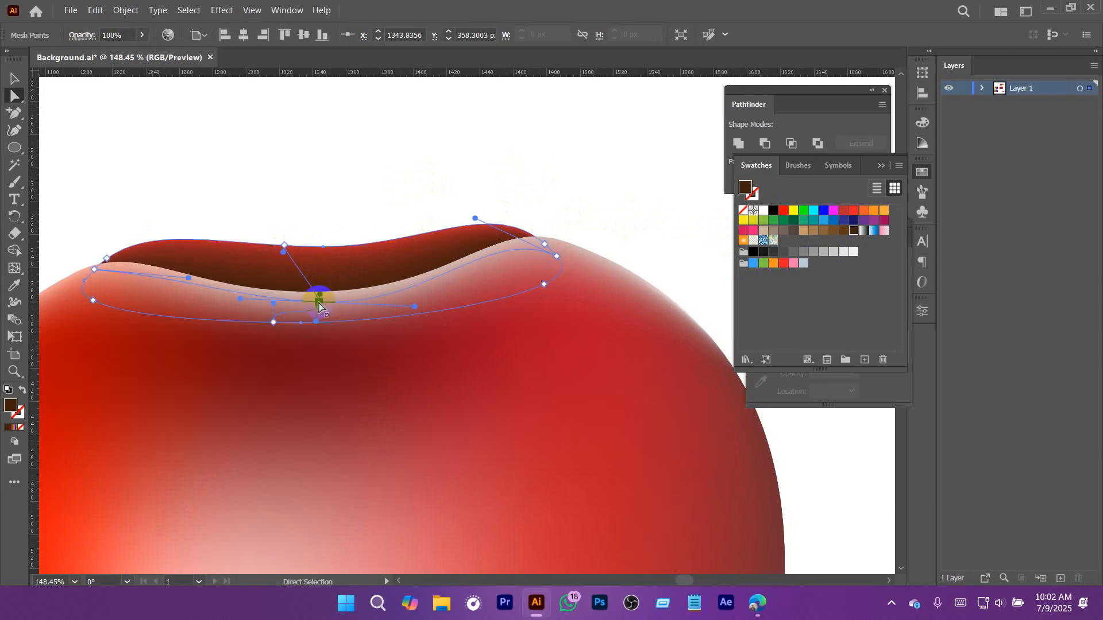
{"action": "left_click", "coordinate": [274, 322]}
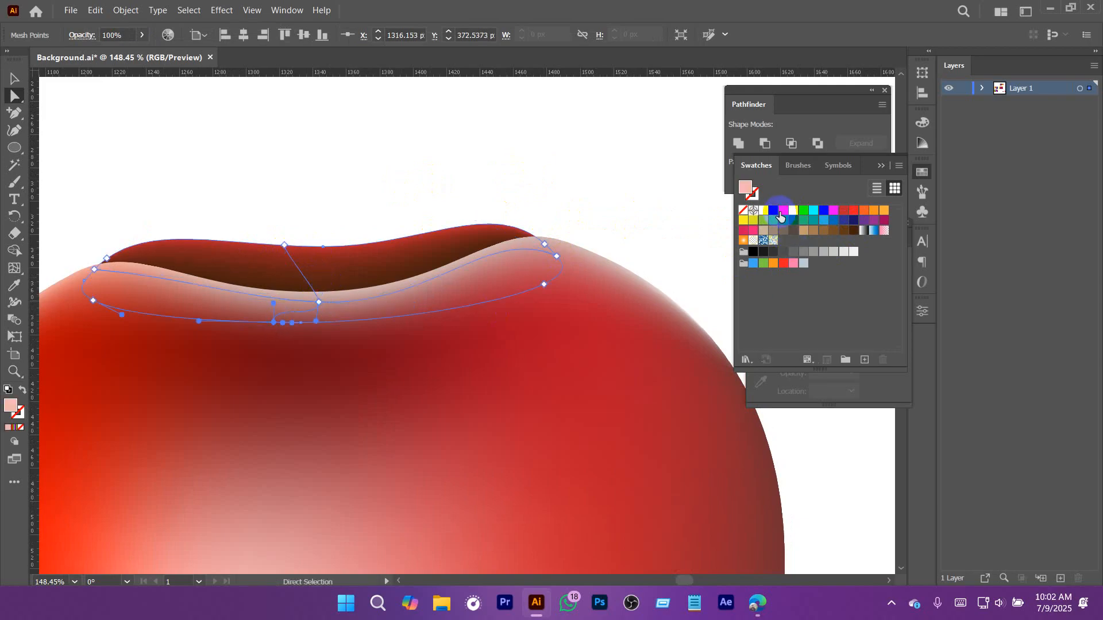
{"action": "left_click", "coordinate": [781, 213]}
{"action": "left_click", "coordinate": [463, 176]}
Step: Move the left and right end points of the rim's upper edge outward so they blend into the apple's shoulders
{"action": "key", "text": "ctrl+space"}
{"action": "left_click_drag", "start_coordinate": [574, 260], "coordinate": [315, 323]}
{"action": "left_click_drag", "start_coordinate": [534, 242], "coordinate": [770, 281]}
{"action": "left_click", "coordinate": [359, 301]}
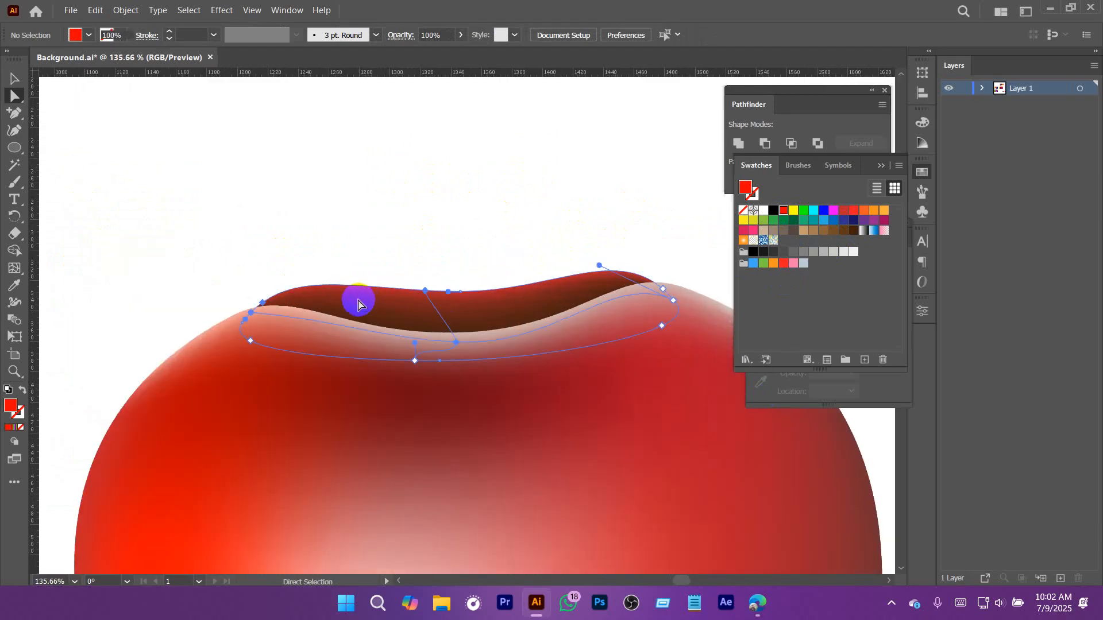
{"action": "left_click", "coordinate": [238, 311]}
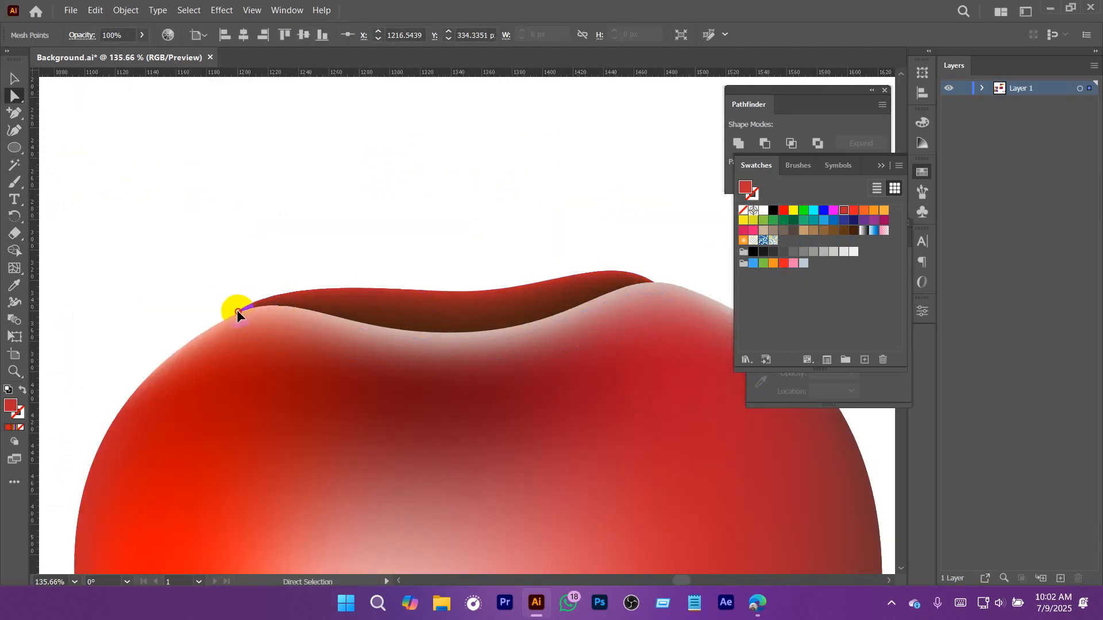
{"action": "left_click_drag", "start_coordinate": [226, 318], "coordinate": [225, 319]}
{"action": "key", "text": "space"}
{"action": "left_click_drag", "start_coordinate": [605, 289], "coordinate": [558, 304]}
Step: Shift the middle mesh point of the rim's upper edge to the right, above the central point, and deselect the rim
{"action": "left_click", "coordinate": [472, 279]}
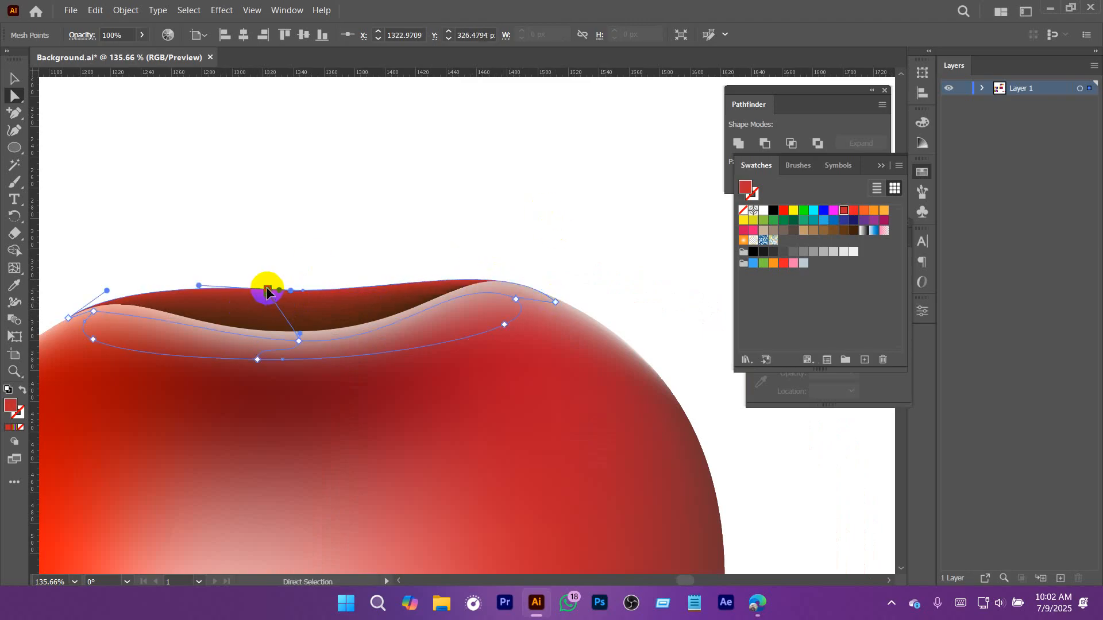
{"action": "left_click_drag", "start_coordinate": [267, 291], "coordinate": [296, 296]}
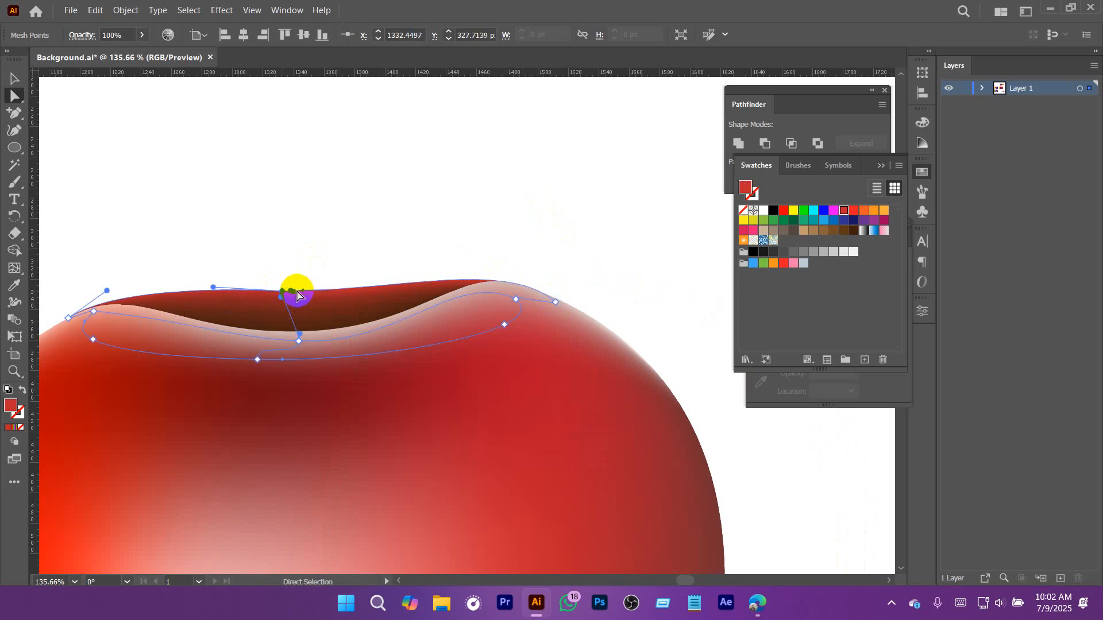
{"action": "left_click", "coordinate": [525, 239]}
{"action": "scroll", "coordinate": [345, 284], "scroll_direction": "down", "scroll_amount": 5}
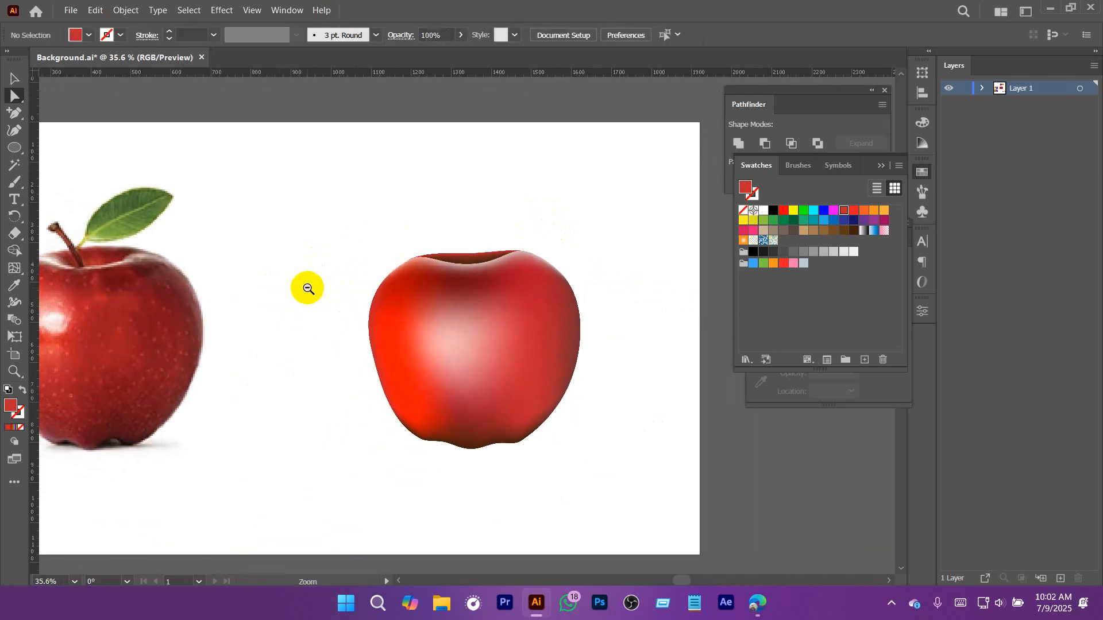
{"action": "left_click", "coordinate": [537, 344], "text": "ctrl"}
{"action": "left_click", "coordinate": [602, 169]}
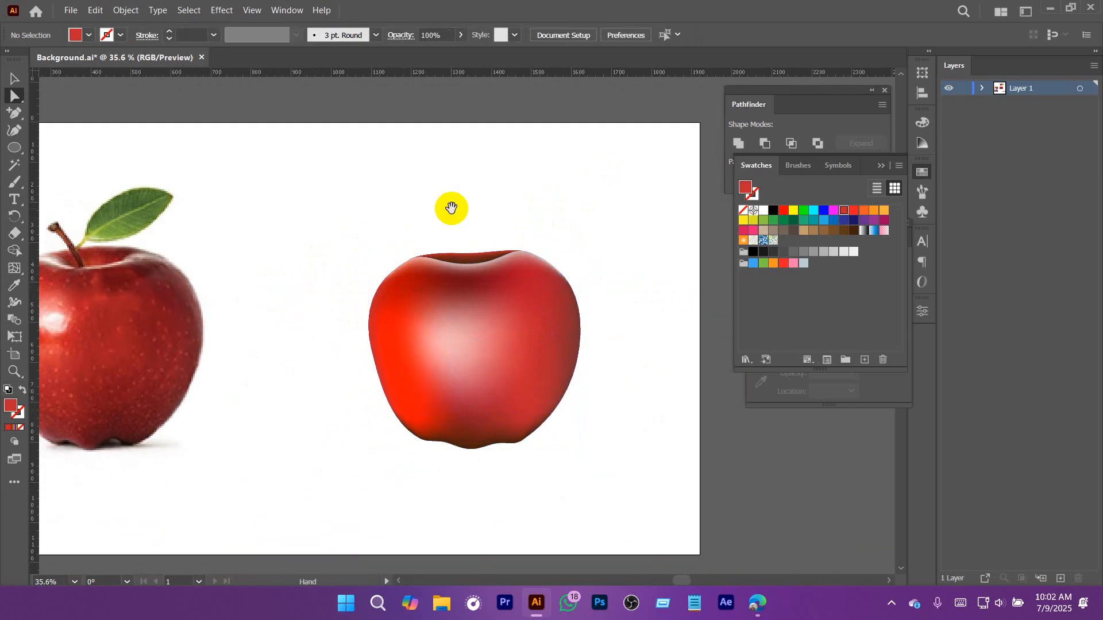
{"action": "left_click_drag", "start_coordinate": [450, 210], "coordinate": [503, 239]}
{"action": "right_click", "coordinate": [16, 146]}
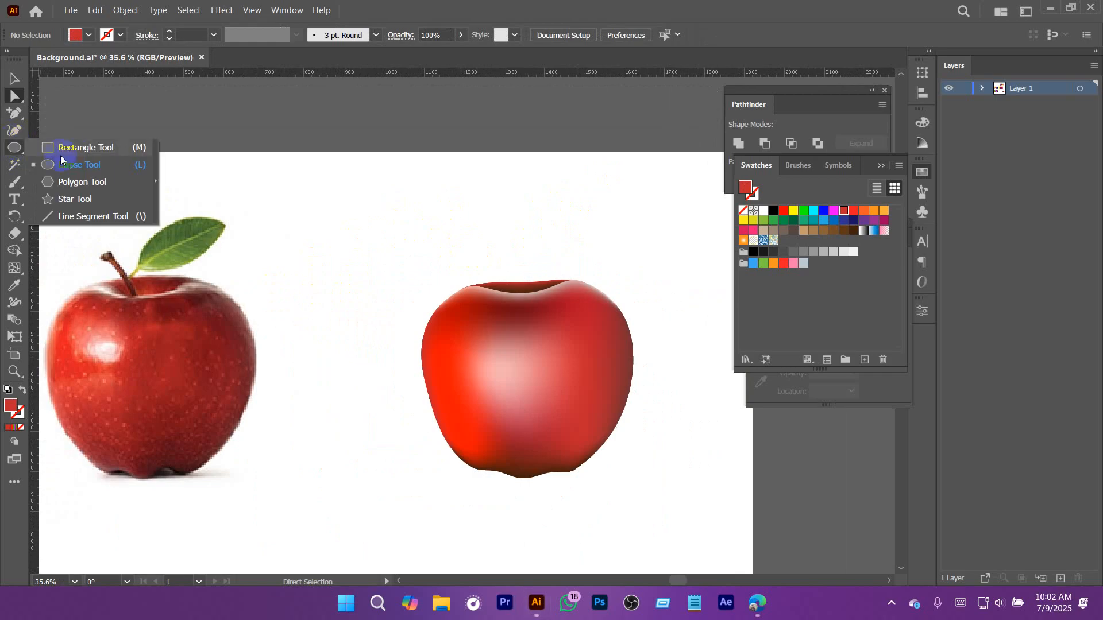
{"action": "left_click", "coordinate": [85, 147]}
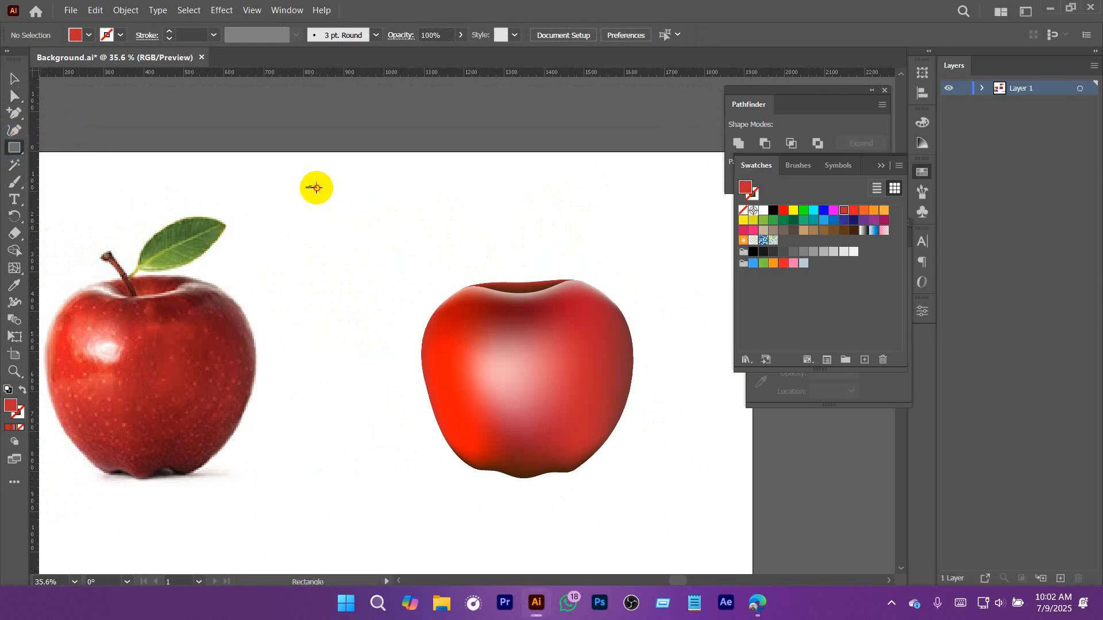
{"action": "left_click_drag", "start_coordinate": [308, 183], "coordinate": [401, 196]}
{"action": "scroll", "coordinate": [381, 227], "scroll_direction": "up", "scroll_amount": 3}
{"action": "key", "text": "a"}
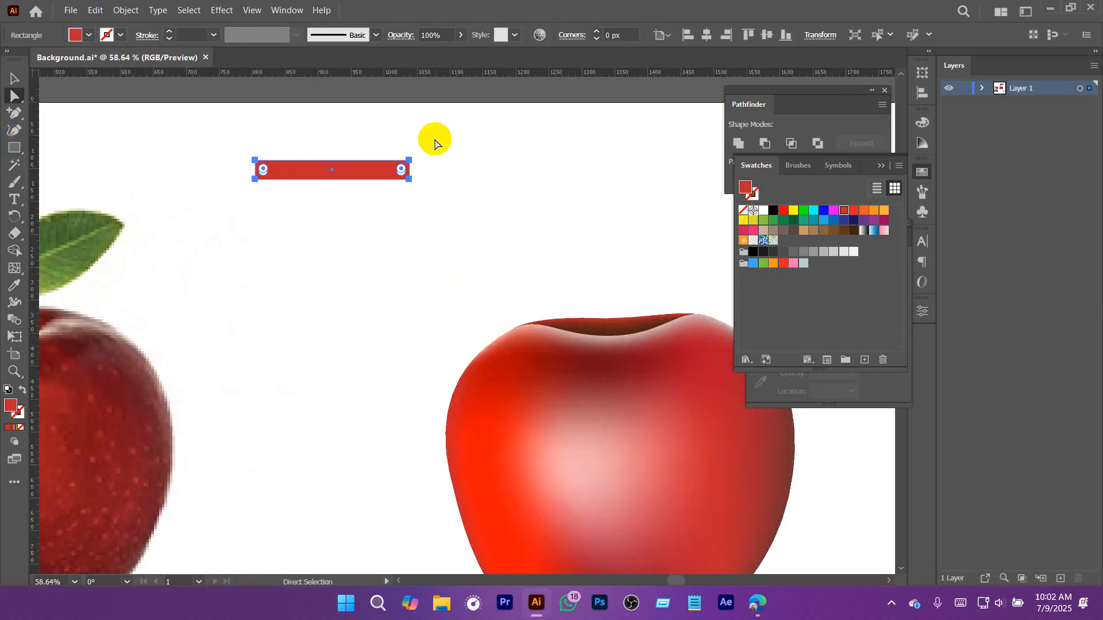
{"action": "left_click_drag", "start_coordinate": [435, 143], "coordinate": [561, 270]}
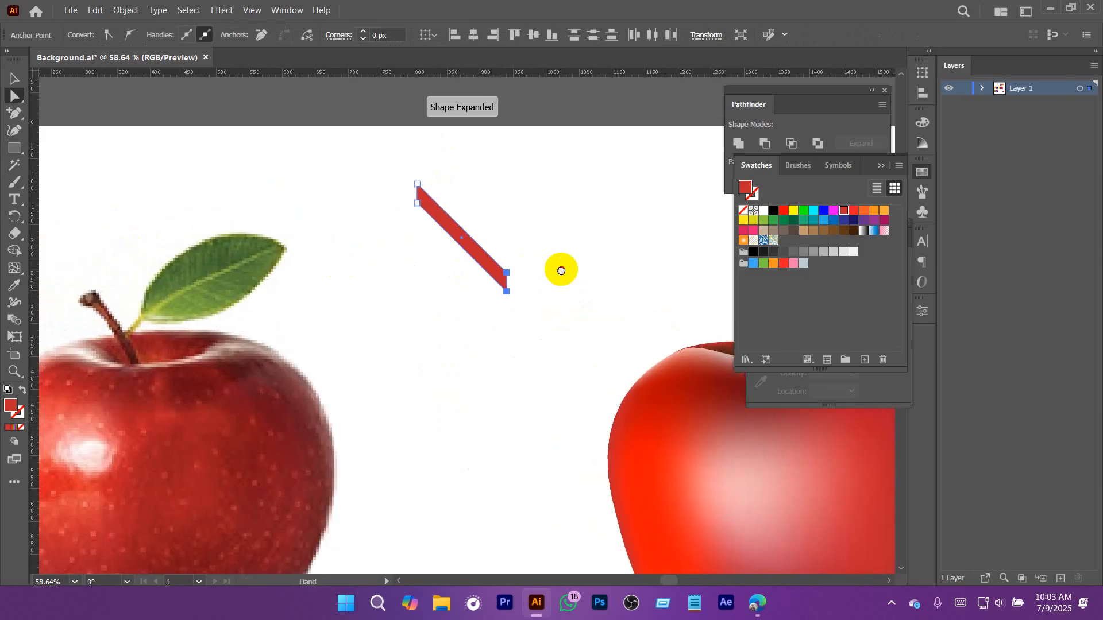
{"action": "left_click", "coordinate": [14, 78]}
{"action": "left_click_drag", "start_coordinate": [374, 161], "coordinate": [568, 319]}
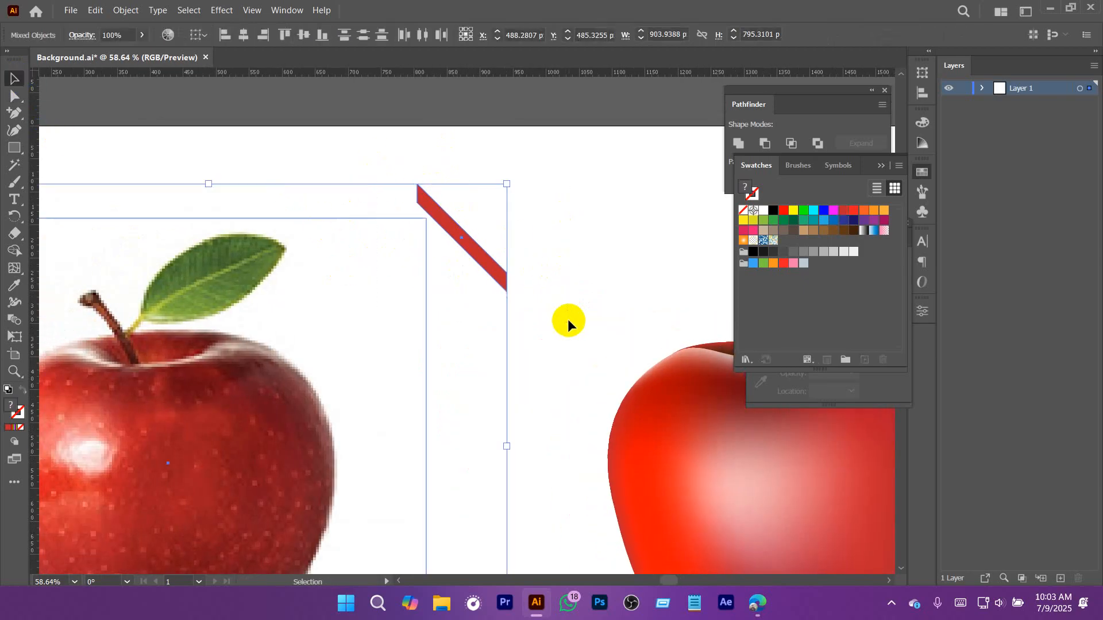
{"action": "left_click", "coordinate": [545, 243]}
{"action": "left_click", "coordinate": [478, 253]}
{"action": "key", "text": "Delete"}
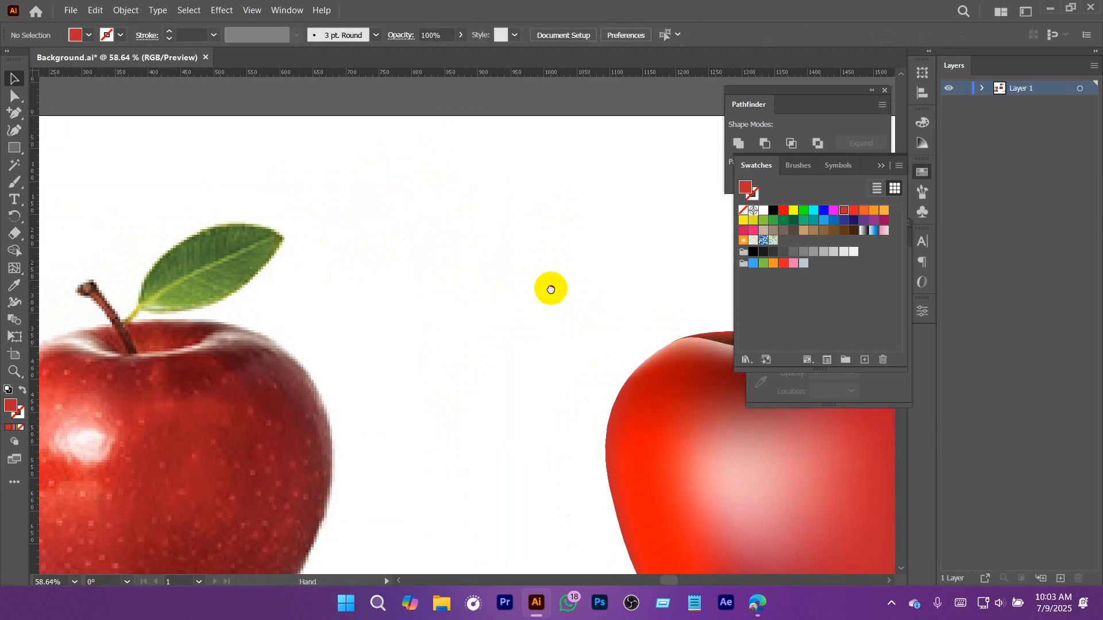
Step: Draw a short vertical line segment above the mesh apple's left shoulder for the stem
{"action": "left_click", "coordinate": [494, 251], "text": "ctrl+alt"}
{"action": "left_click", "coordinate": [494, 252], "text": "ctrl+alt"}
{"action": "left_click", "coordinate": [14, 148]}
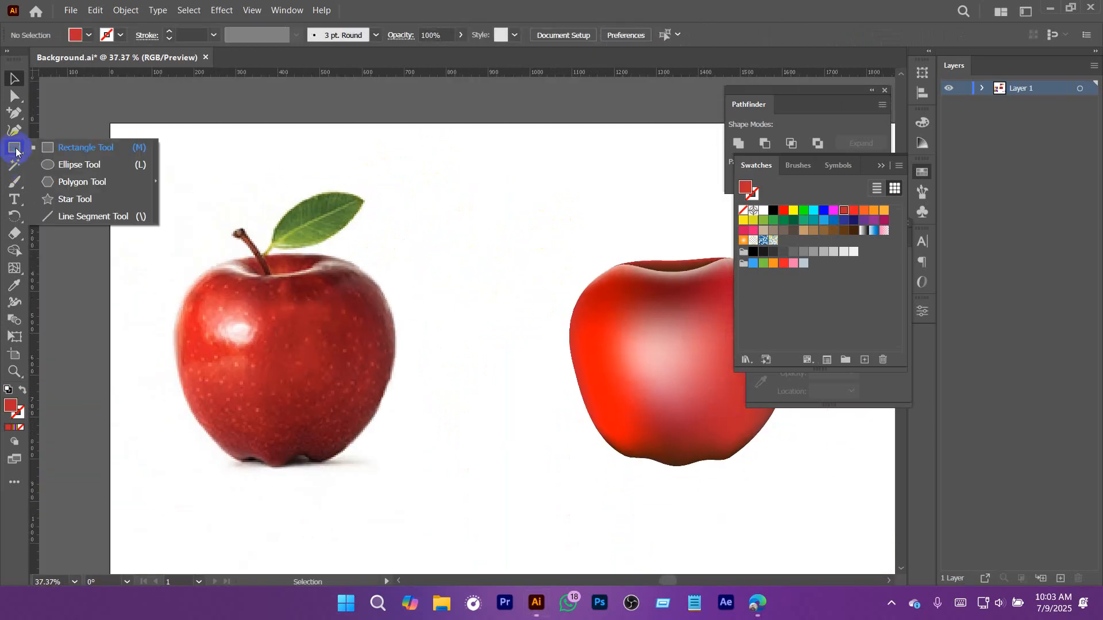
{"action": "left_click", "coordinate": [93, 218]}
{"action": "left_click_drag", "start_coordinate": [565, 229], "coordinate": [378, 294]}
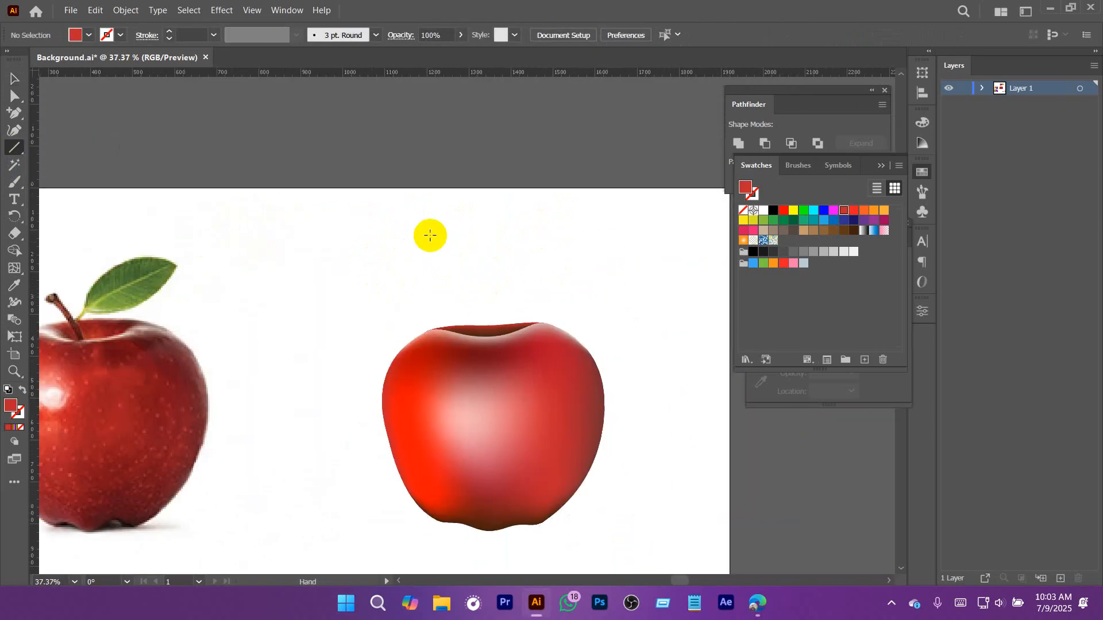
{"action": "left_click_drag", "start_coordinate": [430, 214], "coordinate": [429, 284]}
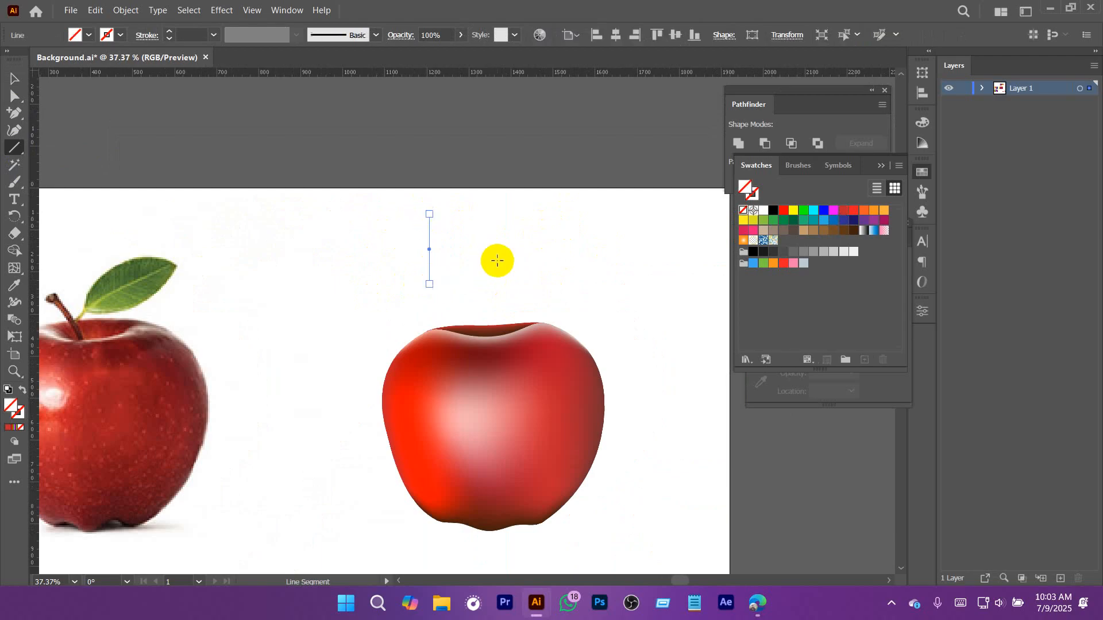
Step: Give the vertical line a 6 pt black stroke
{"action": "key", "text": "a"}
{"action": "mouse_move", "coordinate": [391, 188]}
{"action": "left_mouse_down"}
{"action": "mouse_move", "coordinate": [443, 276]}
{"action": "mouse_move", "coordinate": [404, 275]}
{"action": "left_mouse_up"}
{"action": "left_click", "coordinate": [188, 37]}
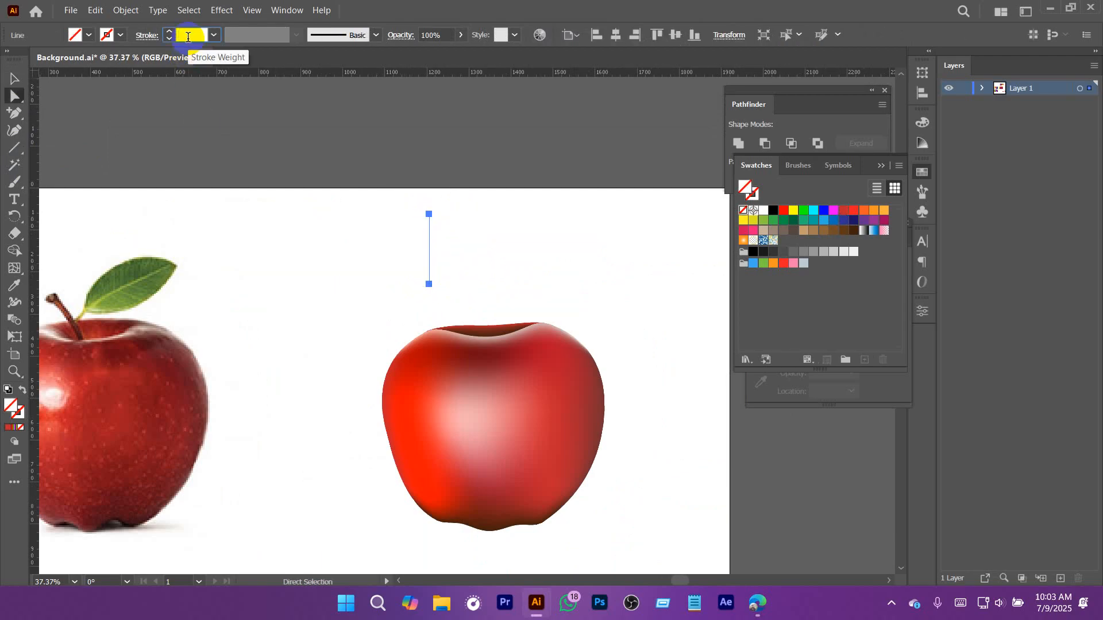
{"action": "key", "text": "Return"}
{"action": "scroll", "coordinate": [448, 241], "scroll_direction": "up", "scroll_amount": 3}
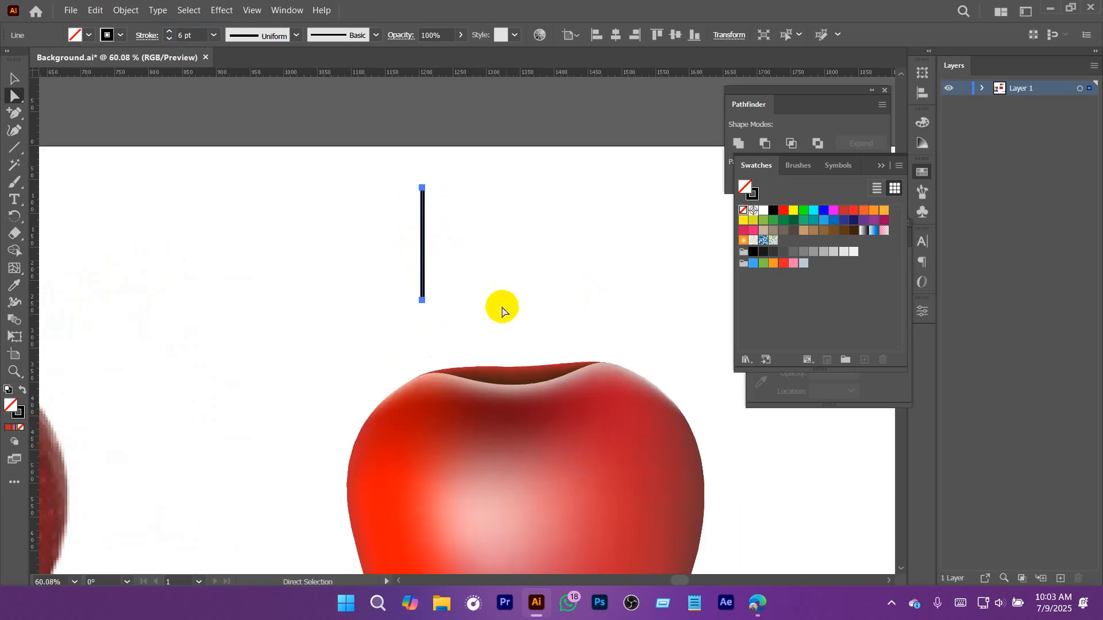
Step: Convert both end points of the vertical line to smooth and bend it into a gentle S-curve for the stem
{"action": "left_click_drag", "start_coordinate": [384, 173], "coordinate": [473, 316]}
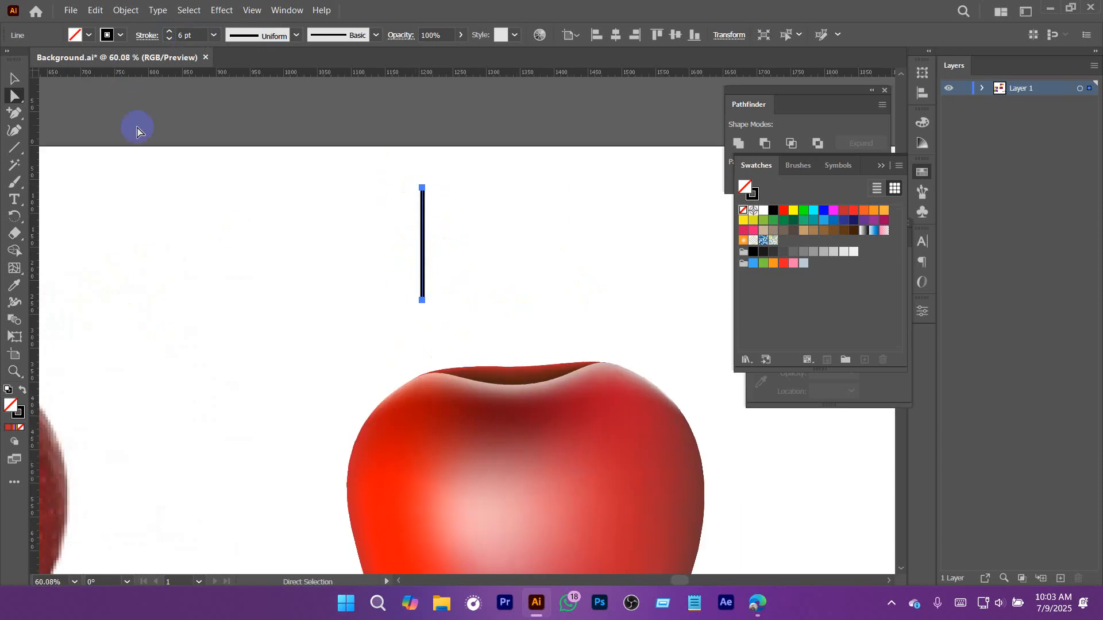
{"action": "left_click", "coordinate": [78, 95]}
{"action": "left_click_drag", "start_coordinate": [399, 175], "coordinate": [458, 205]}
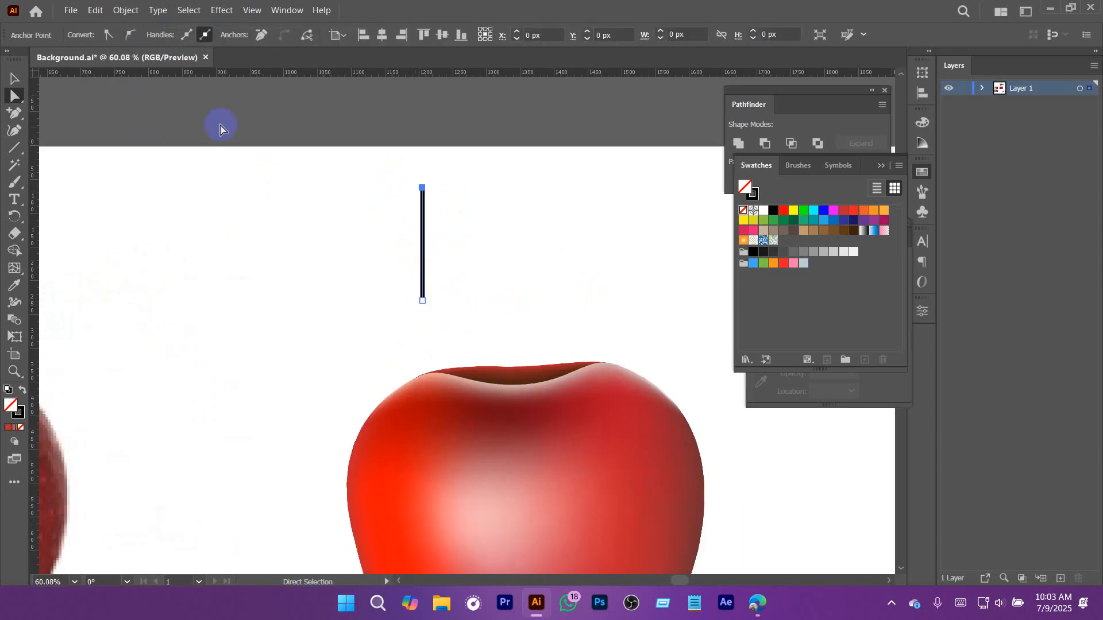
{"action": "left_click", "coordinate": [131, 36]}
{"action": "left_click_drag", "start_coordinate": [372, 282], "coordinate": [450, 327]}
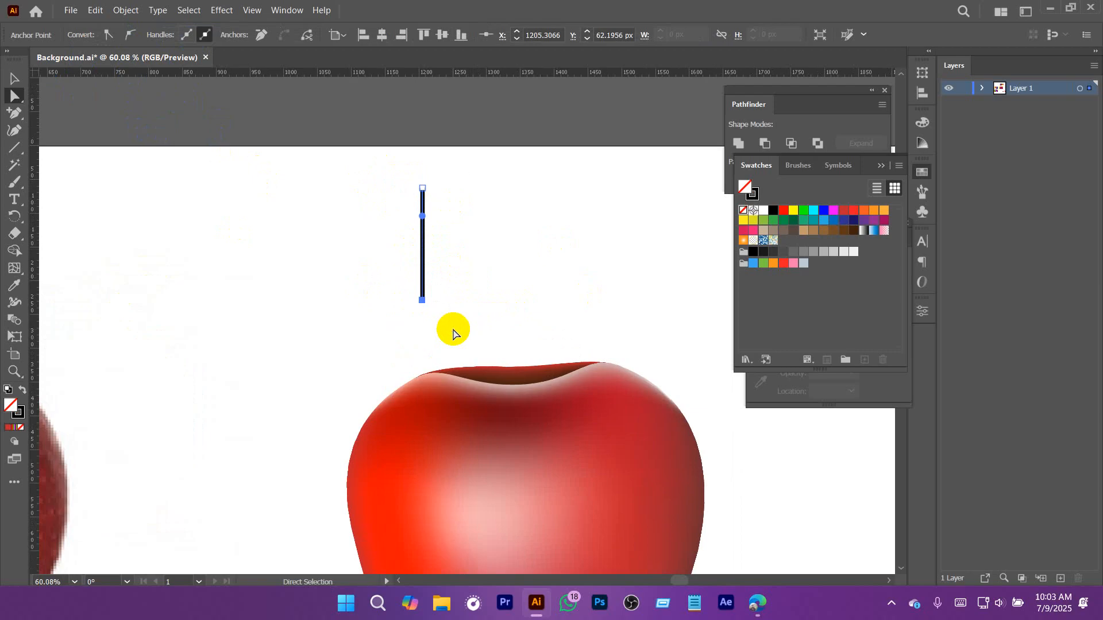
{"action": "left_click", "coordinate": [131, 35]}
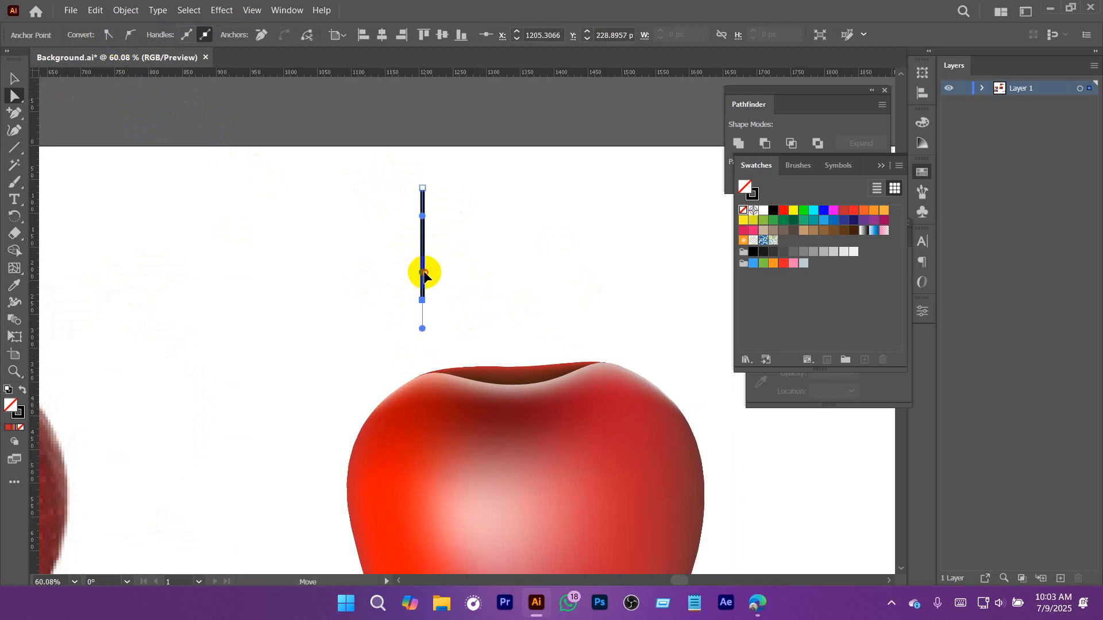
{"action": "left_click_drag", "start_coordinate": [424, 274], "coordinate": [453, 255]}
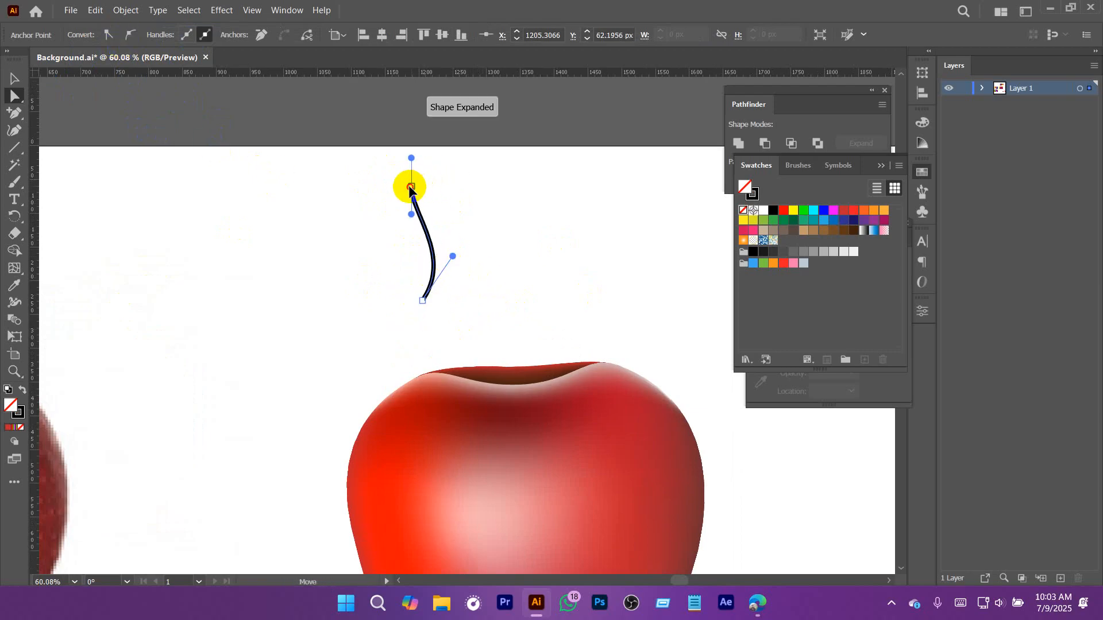
{"action": "left_click_drag", "start_coordinate": [411, 215], "coordinate": [399, 224]}
{"action": "left_click", "coordinate": [520, 212]}
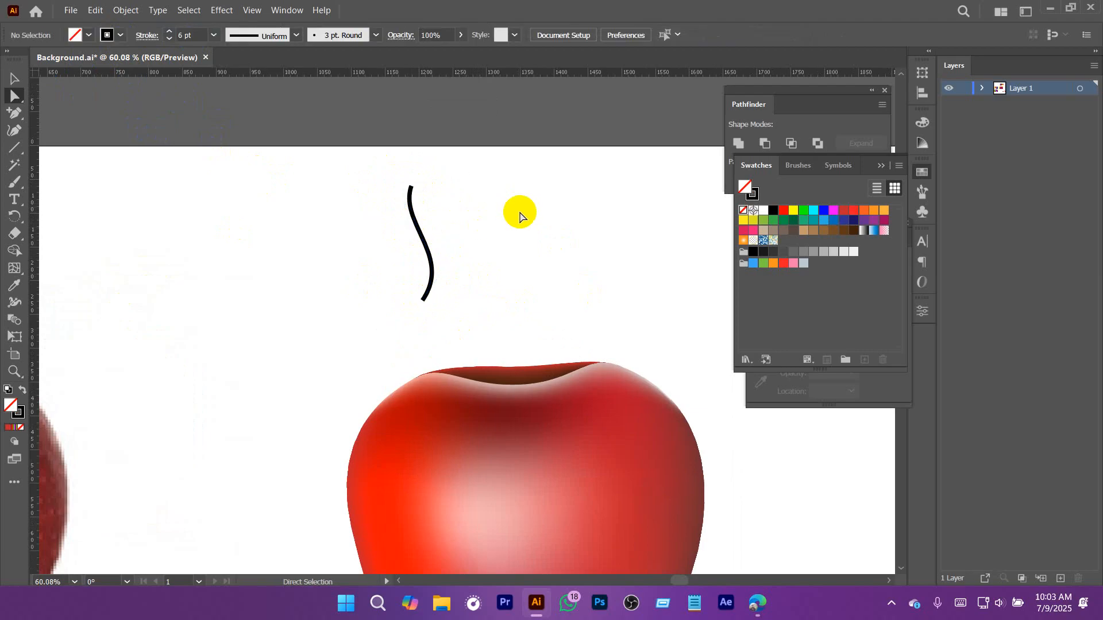
Step: Move the curved stem onto the apple's top hollow and rotate it so its upper end leans left
{"action": "key", "text": "v"}
{"action": "left_click_drag", "start_coordinate": [463, 160], "coordinate": [364, 301]}
{"action": "left_click_drag", "start_coordinate": [431, 288], "coordinate": [464, 298]}
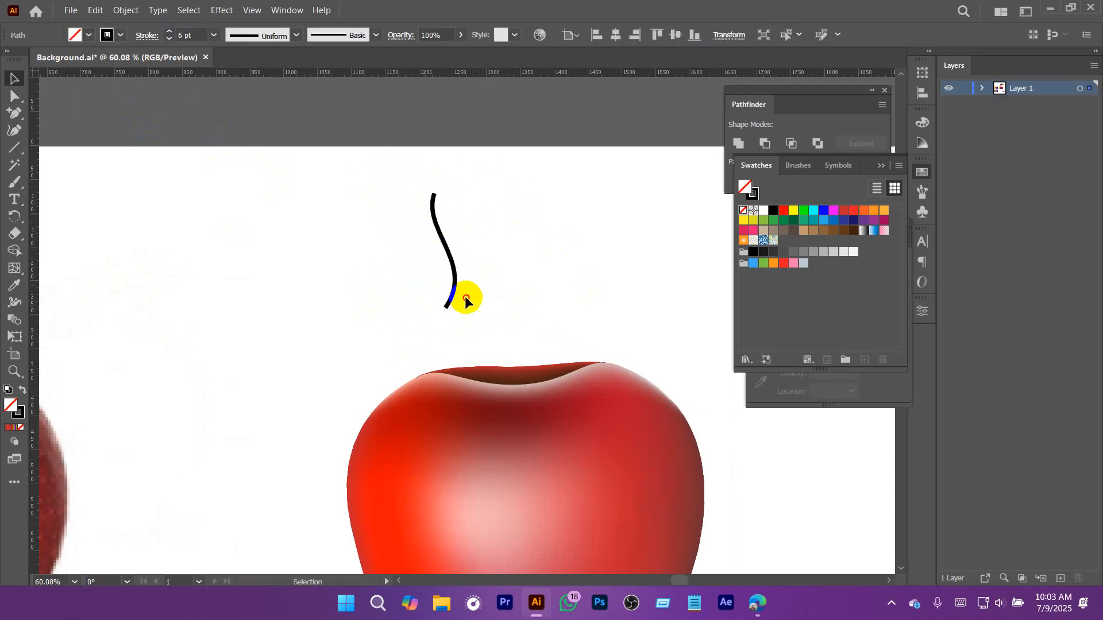
{"action": "left_click", "coordinate": [523, 369]}
{"action": "left_click_drag", "start_coordinate": [530, 260], "coordinate": [502, 251]}
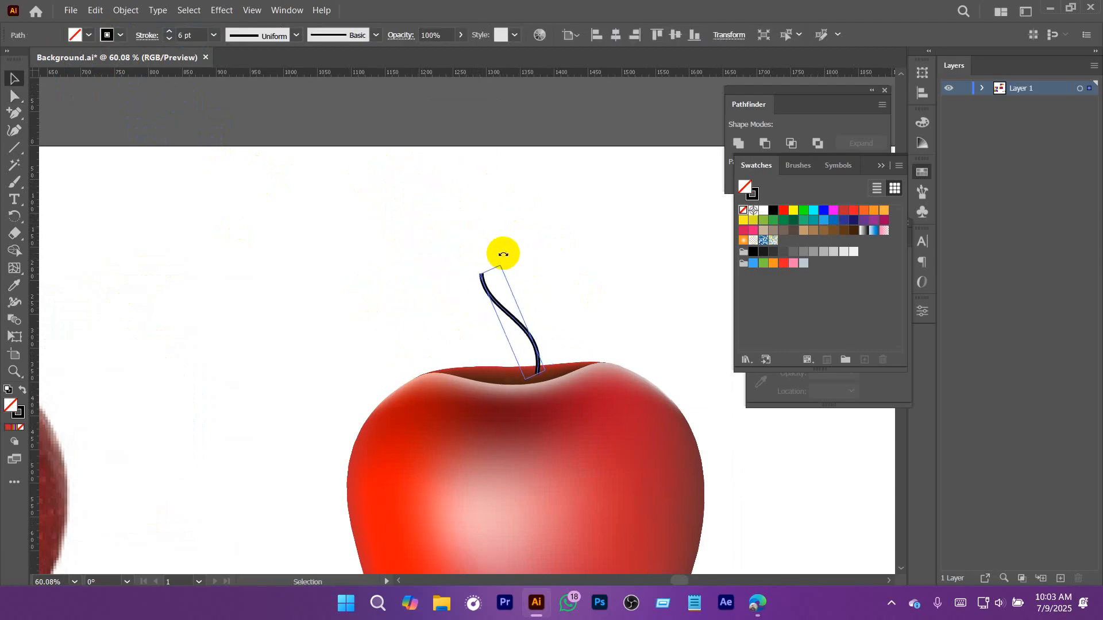
{"action": "left_click_drag", "start_coordinate": [511, 320], "coordinate": [495, 326]}
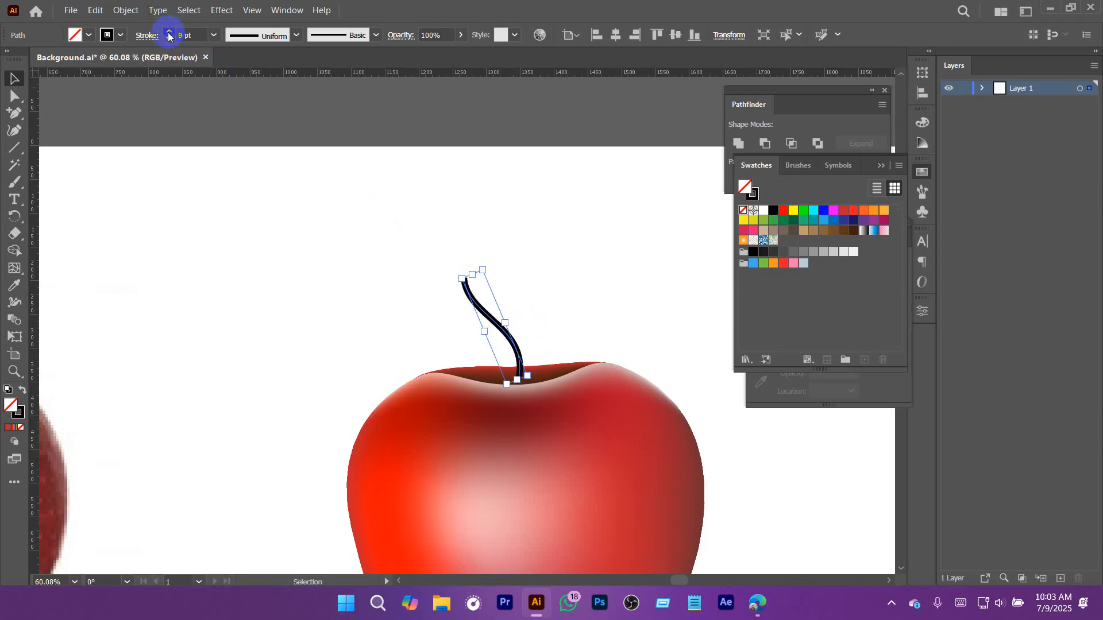
Step: Give the stem an 18 pt stroke with a tapered width profile, wide at the upper end
{"action": "left_click", "coordinate": [264, 32]}
{"action": "left_click", "coordinate": [258, 137]}
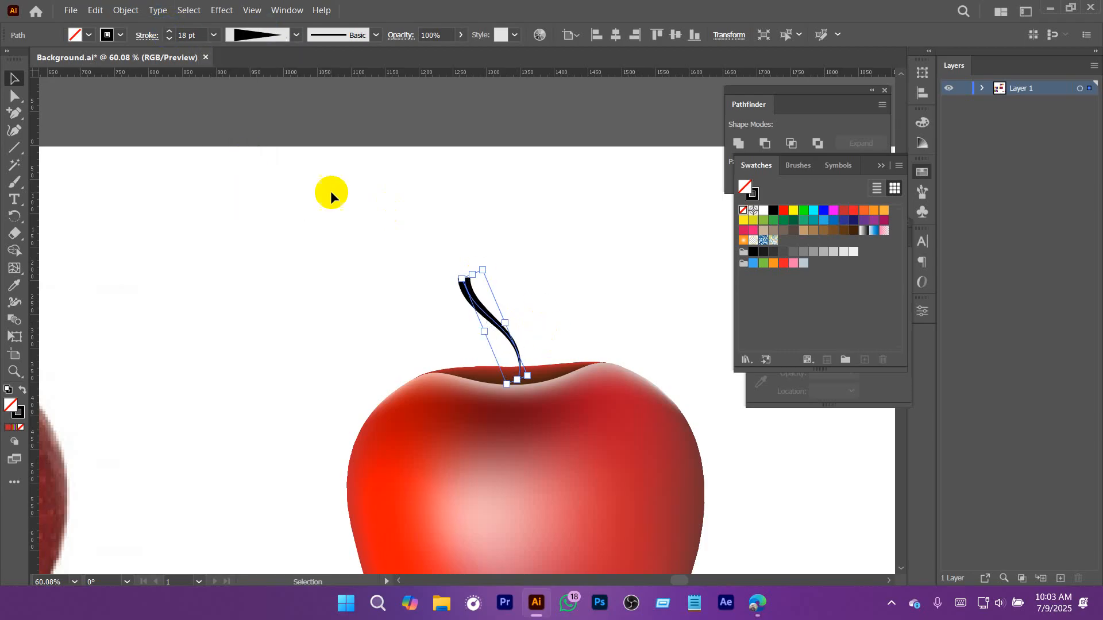
{"action": "left_click", "coordinate": [565, 248]}
{"action": "key", "text": "z"}
{"action": "left_click", "coordinate": [543, 309], "text": "alt"}
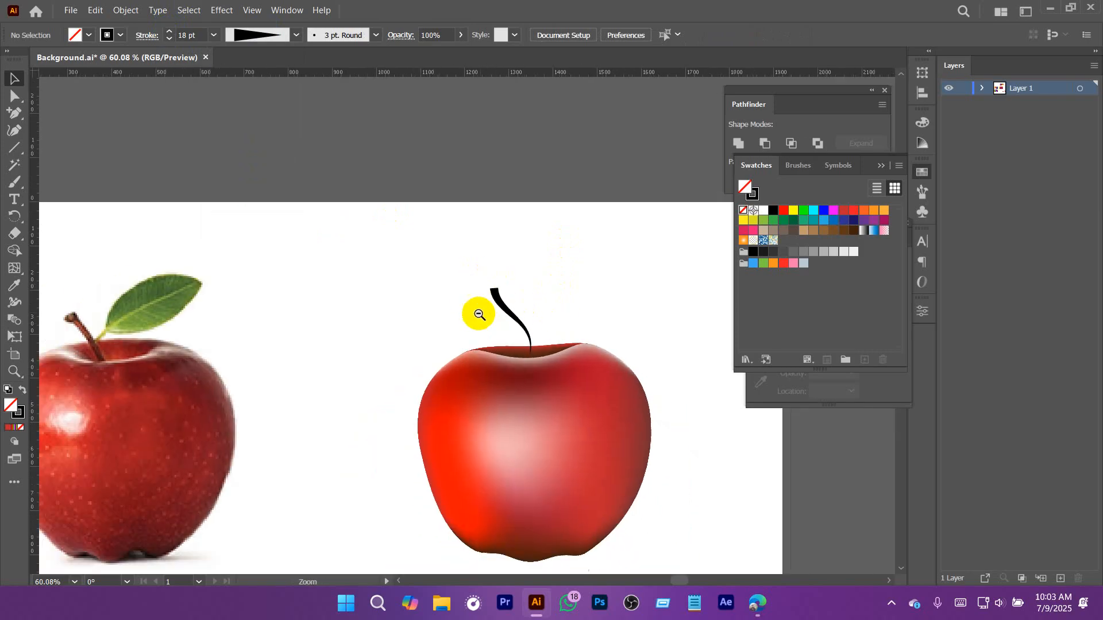
Step: Shift the stem slightly down and right so its thin end sits inside the apple's hollow
{"action": "left_click_drag", "start_coordinate": [504, 320], "coordinate": [598, 341]}
{"action": "key", "text": "v"}
{"action": "left_click", "coordinate": [444, 306]}
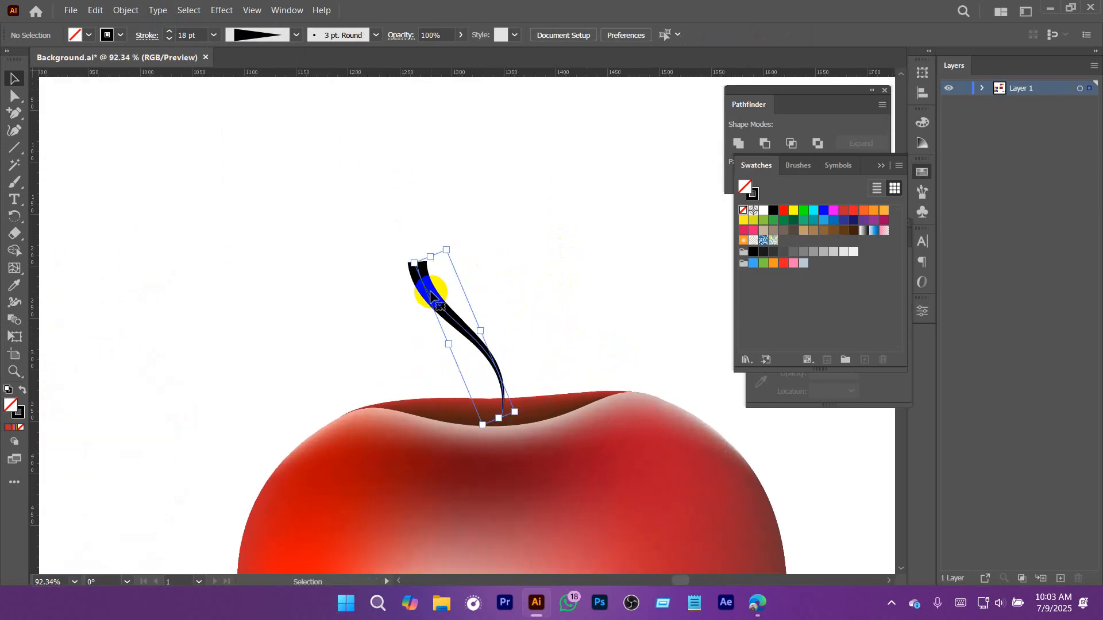
{"action": "left_click_drag", "start_coordinate": [430, 293], "coordinate": [435, 306]}
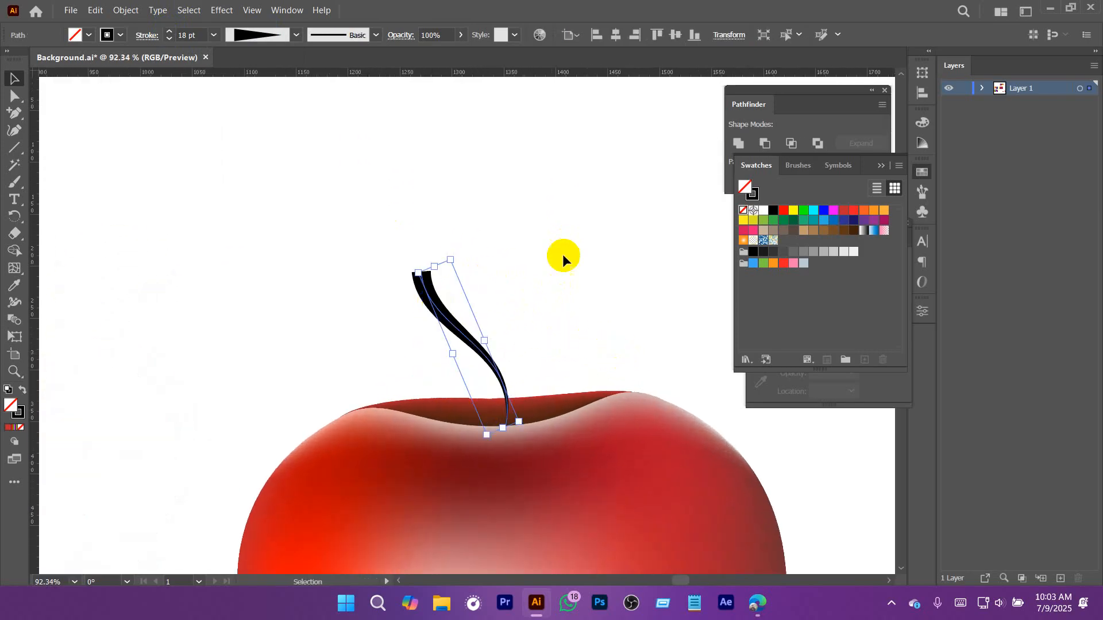
Step: Colour the stem's stroke dark brown and deselect it
{"action": "left_click", "coordinate": [197, 33]}
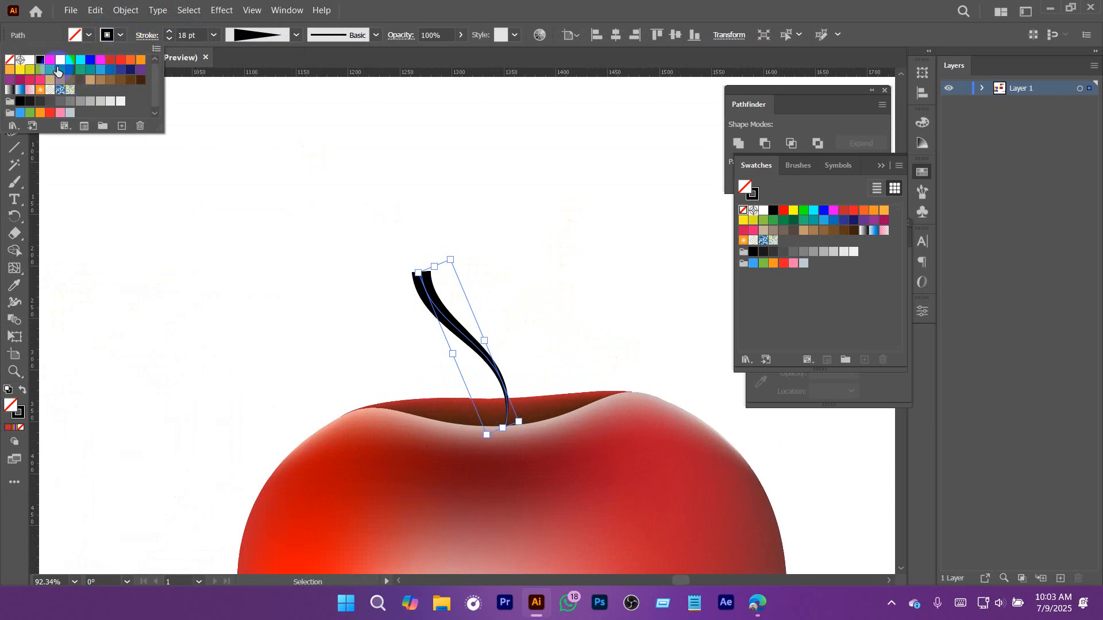
{"action": "left_click", "coordinate": [140, 85]}
{"action": "left_click", "coordinate": [346, 219]}
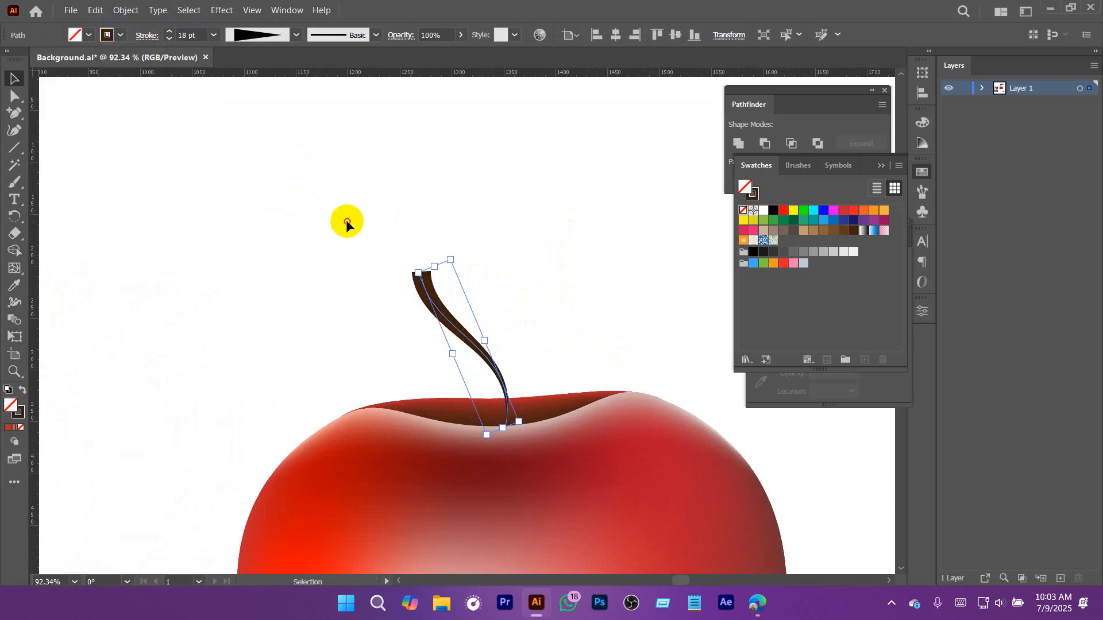
{"action": "left_click", "coordinate": [603, 338], "text": "ctrl+alt"}
{"action": "left_click", "coordinate": [470, 352], "text": "alt"}
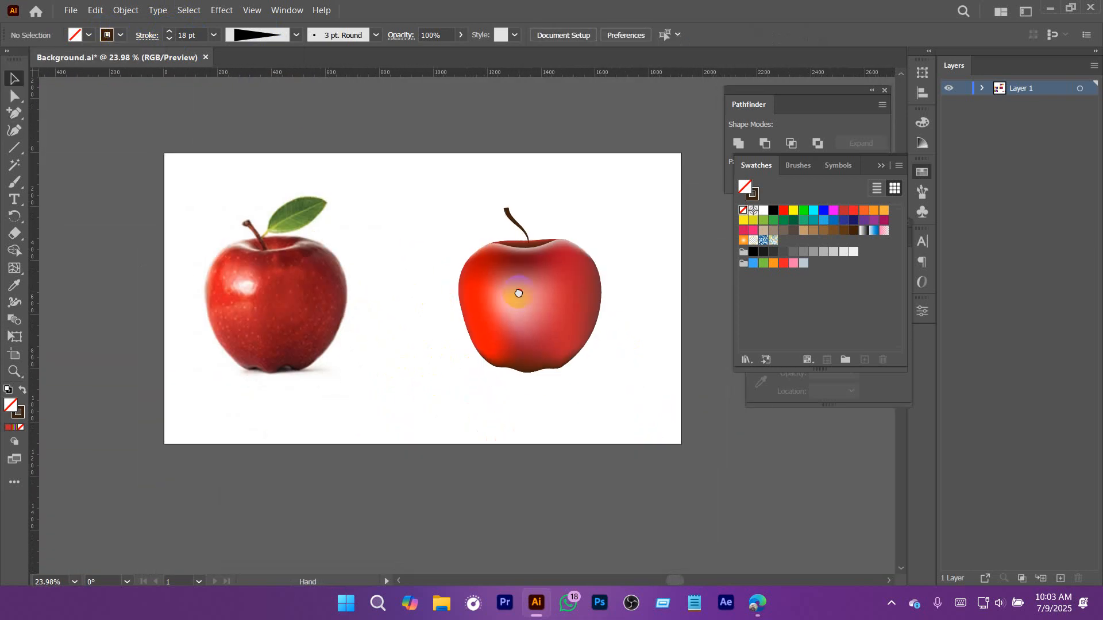
{"action": "left_click", "coordinate": [548, 285]}
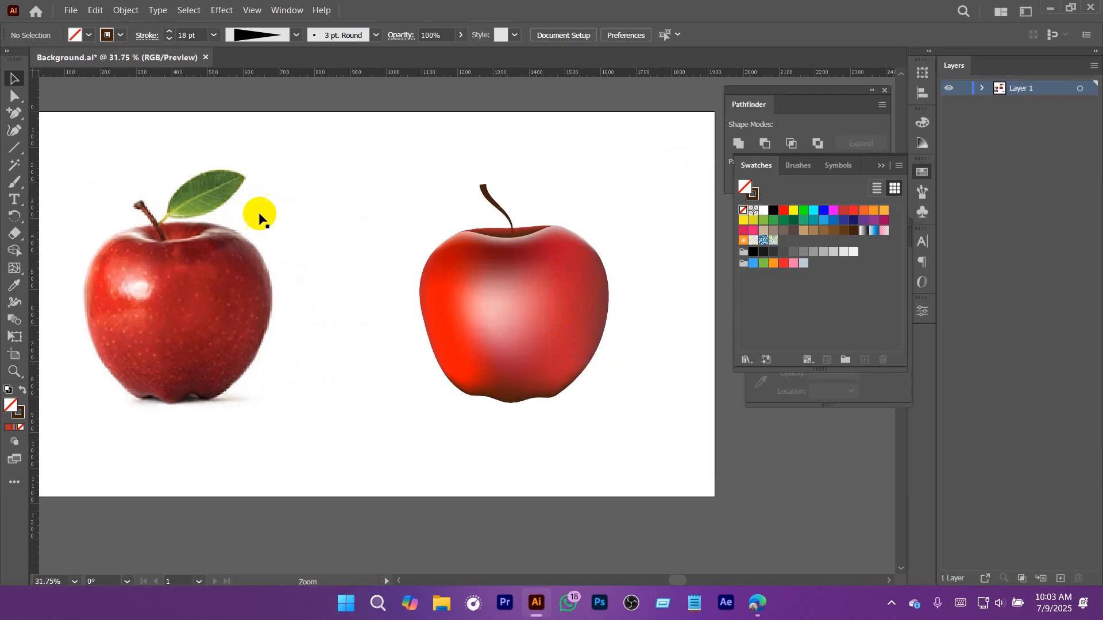
Step: Draw a tall ellipse about 130 by 301 px to the right of the apple and fill it dark green
{"action": "key", "text": "o"}
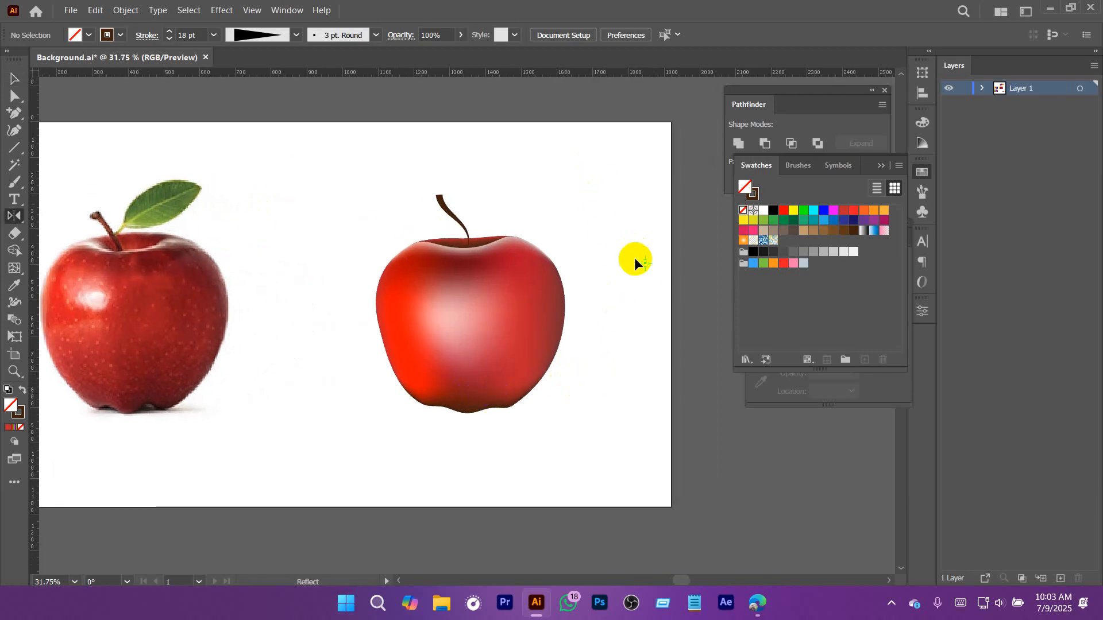
{"action": "left_click_drag", "start_coordinate": [582, 176], "coordinate": [629, 283]}
{"action": "left_click", "coordinate": [89, 35]}
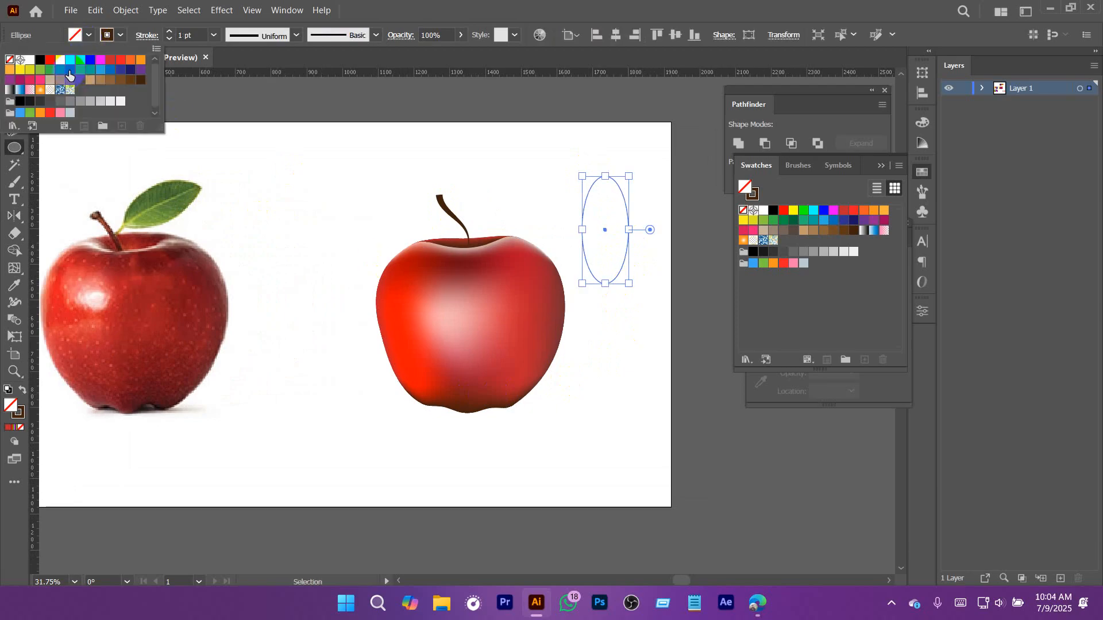
{"action": "left_click", "coordinate": [69, 74]}
{"action": "left_click", "coordinate": [668, 250]}
{"action": "key", "text": "v"}
{"action": "left_click", "coordinate": [660, 226]}
{"action": "scroll", "coordinate": [620, 183], "scroll_direction": "up", "scroll_amount": 2}
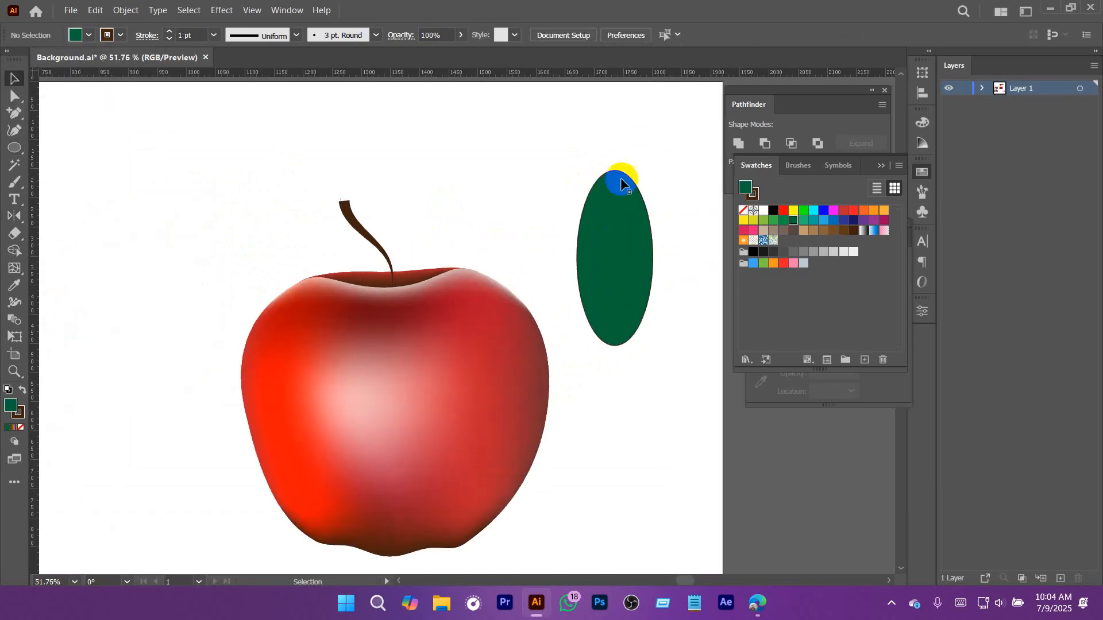
Step: Convert the green ellipse's top and bottom anchor points to corners to form a pointed leaf
{"action": "key", "text": "a"}
{"action": "left_click", "coordinate": [618, 174]}
{"action": "left_click", "coordinate": [618, 343], "text": "shift"}
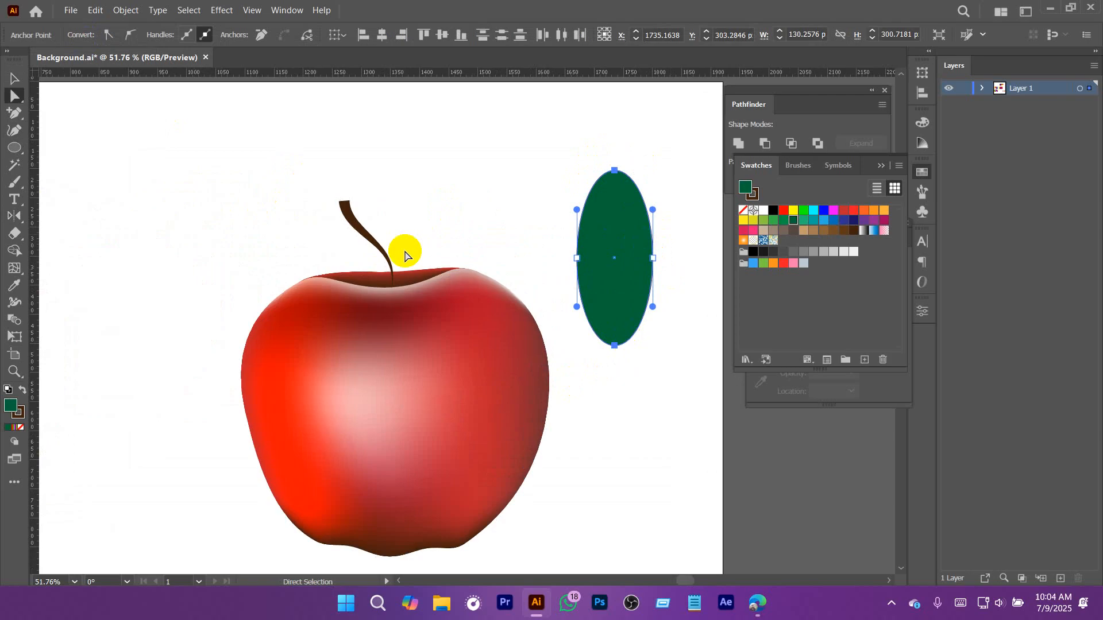
{"action": "left_click", "coordinate": [124, 36]}
{"action": "left_click", "coordinate": [108, 37]}
{"action": "key", "text": "v"}
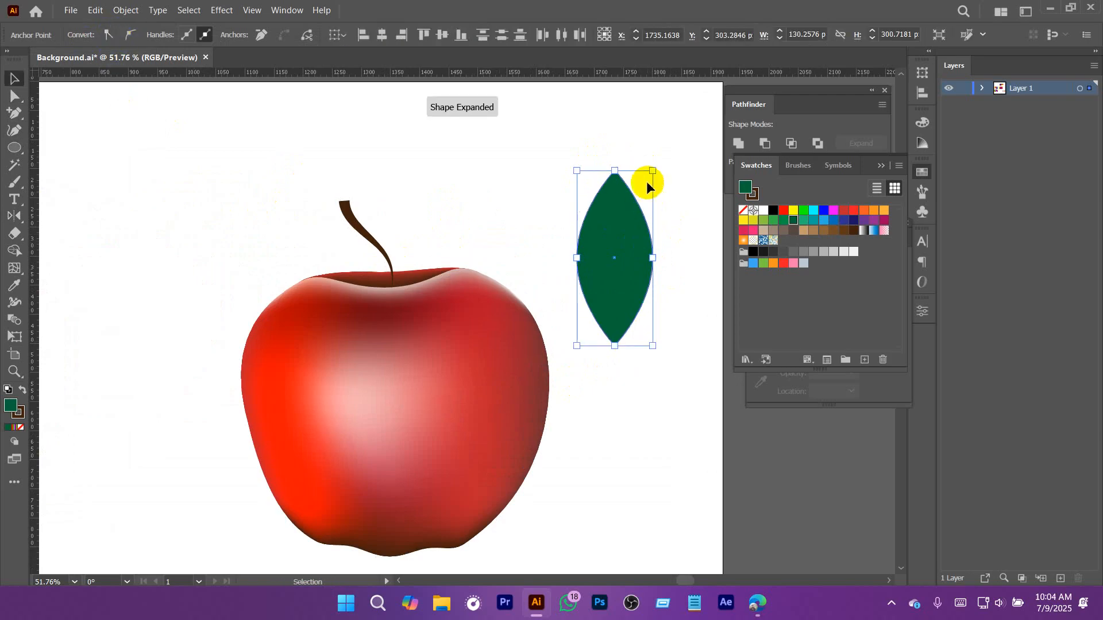
Step: Scale down the leaf, move it beside the stem and rotate it to lie nearly horizontal
{"action": "left_click_drag", "start_coordinate": [654, 170], "coordinate": [622, 244]}
{"action": "left_click_drag", "start_coordinate": [601, 291], "coordinate": [423, 212]}
{"action": "left_click_drag", "start_coordinate": [448, 157], "coordinate": [371, 174]}
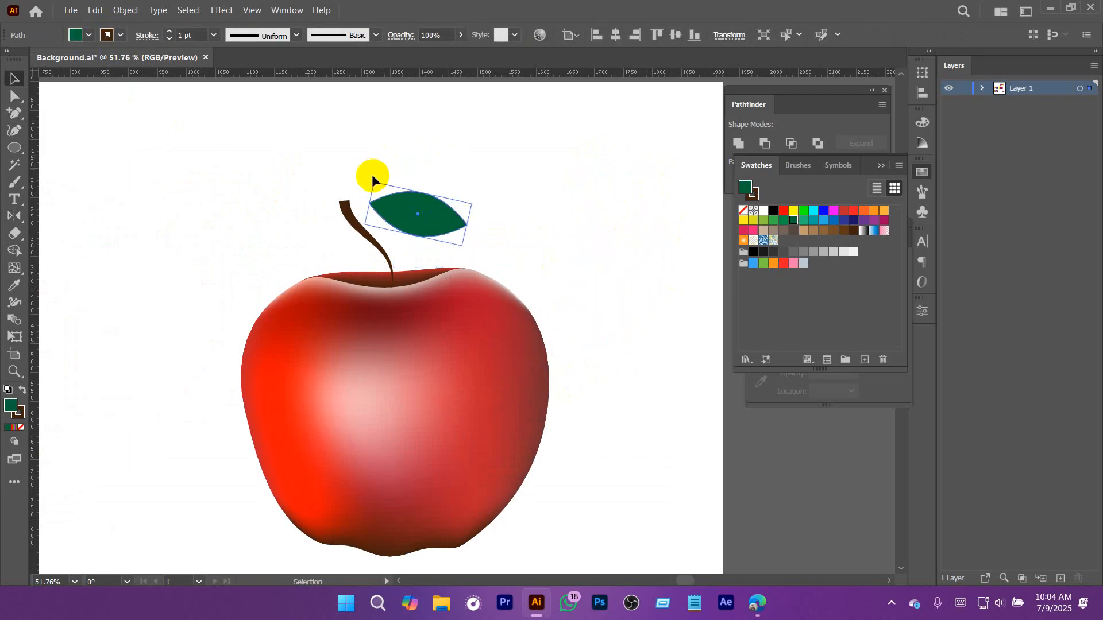
Step: Compare with the reference apple's leaf and move the green leaf so its left tip touches the stem
{"action": "left_click_drag", "start_coordinate": [258, 205], "coordinate": [490, 264]}
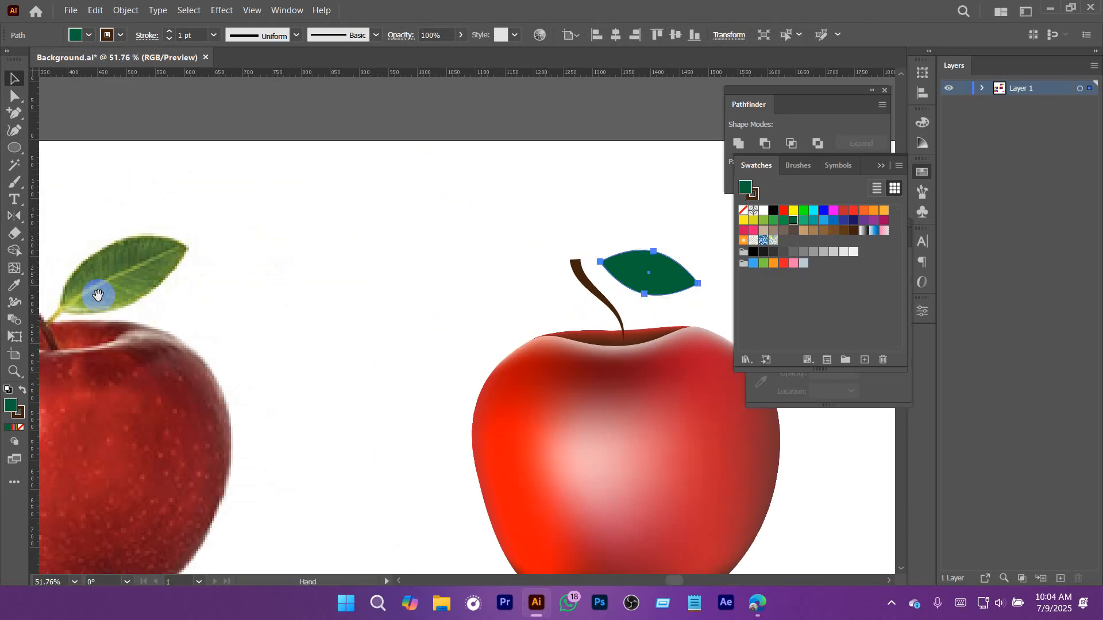
{"action": "scroll", "coordinate": [100, 294], "scroll_direction": "up", "scroll_amount": 5}
{"action": "left_click_drag", "start_coordinate": [113, 285], "coordinate": [366, 352]}
{"action": "scroll", "coordinate": [337, 273], "scroll_direction": "down", "scroll_amount": 7}
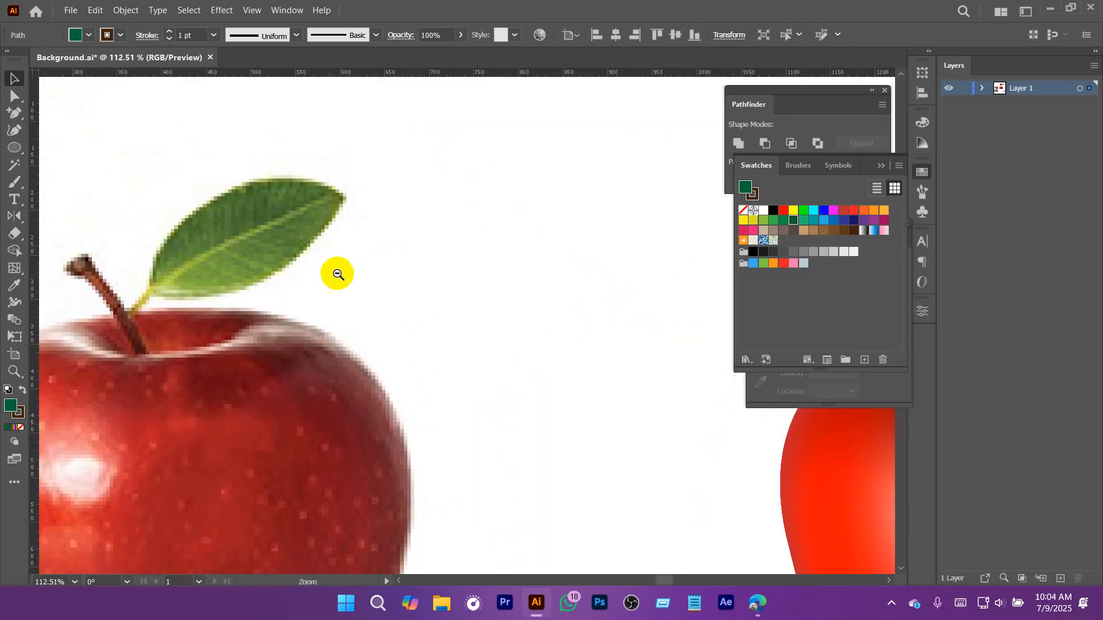
{"action": "left_click_drag", "start_coordinate": [429, 326], "coordinate": [318, 325]}
{"action": "scroll", "coordinate": [318, 326], "scroll_direction": "up", "scroll_amount": 3}
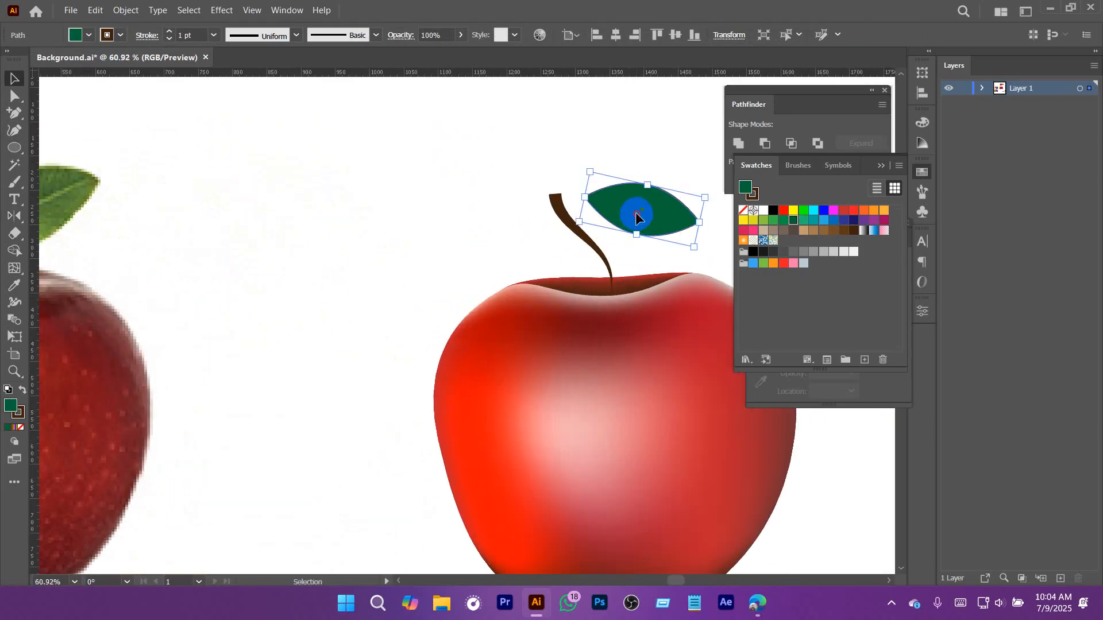
{"action": "left_click_drag", "start_coordinate": [635, 212], "coordinate": [629, 240]}
{"action": "left_click_drag", "start_coordinate": [611, 174], "coordinate": [479, 191]}
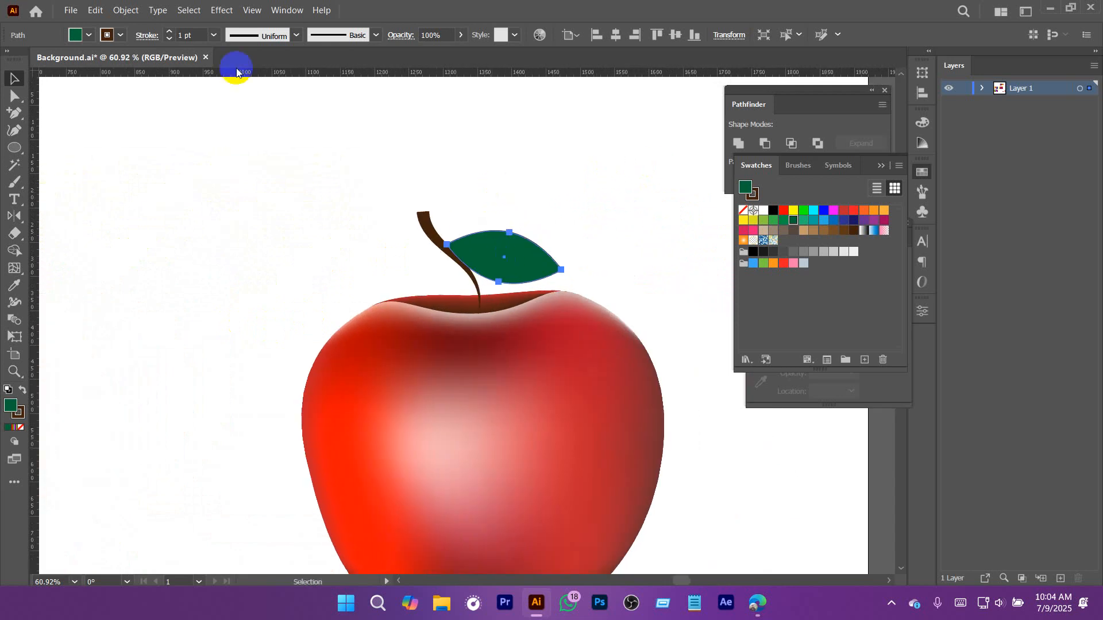
Step: Remove the stroke from the green leaf
{"action": "left_click", "coordinate": [121, 34]}
{"action": "left_click", "coordinate": [9, 61]}
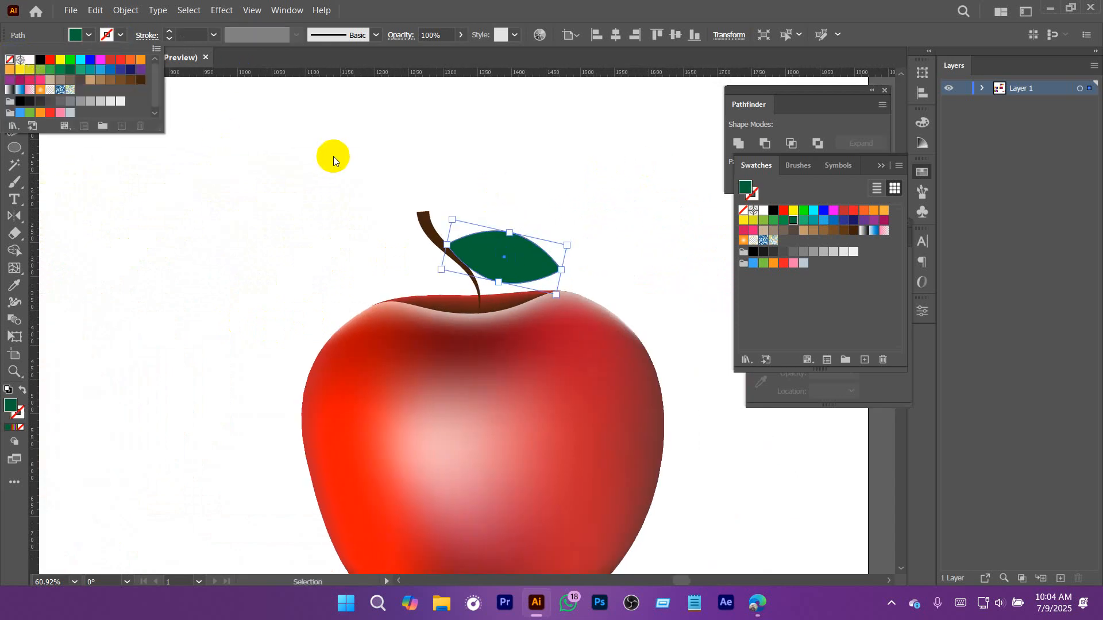
{"action": "left_click", "coordinate": [555, 255]}
{"action": "left_click_drag", "start_coordinate": [537, 249], "coordinate": [732, 348]}
{"action": "left_click", "coordinate": [493, 285]}
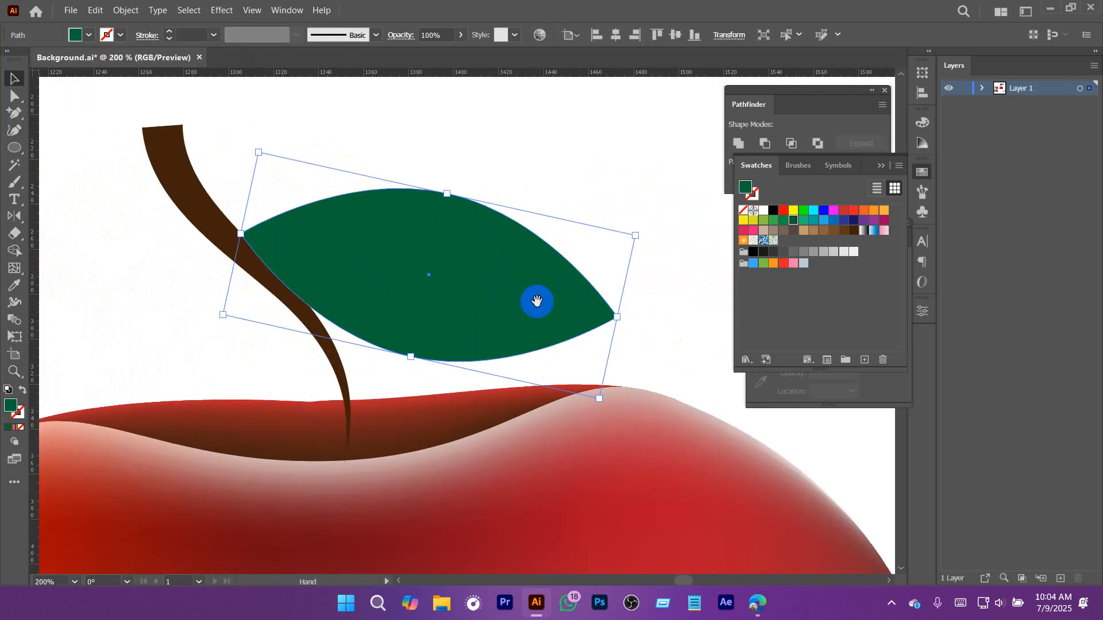
Step: Select the stem and leaf together, rotate them slightly clockwise and deselect them
{"action": "left_click_drag", "start_coordinate": [371, 147], "coordinate": [227, 215]}
{"action": "scroll", "coordinate": [412, 251], "scroll_direction": "down", "scroll_amount": 3}
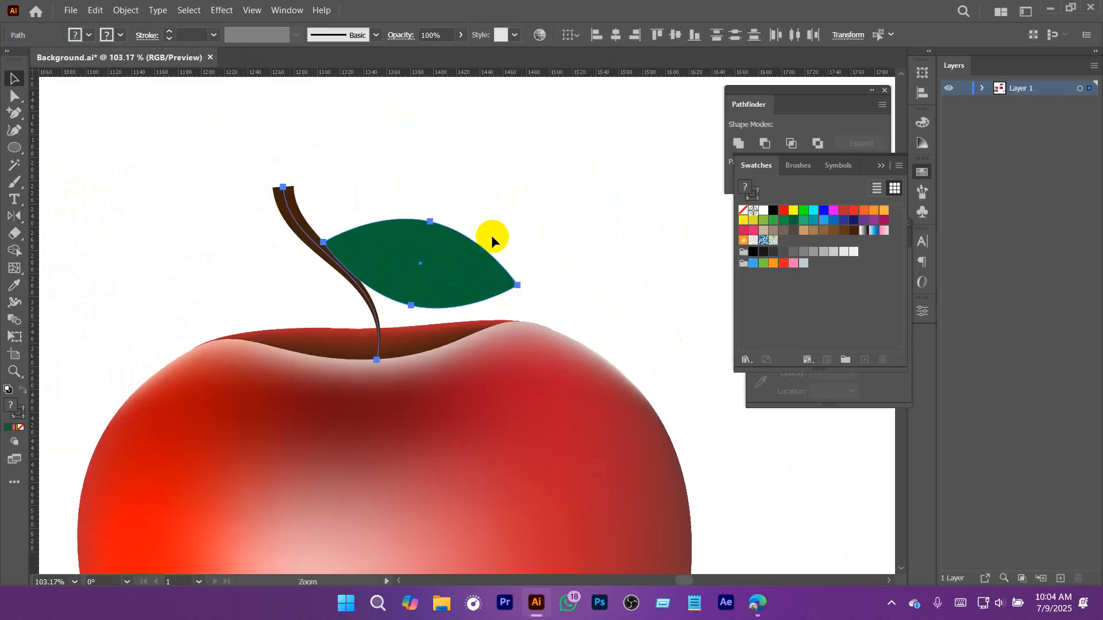
{"action": "left_click_drag", "start_coordinate": [525, 177], "coordinate": [554, 202]}
{"action": "left_click", "coordinate": [554, 202]}
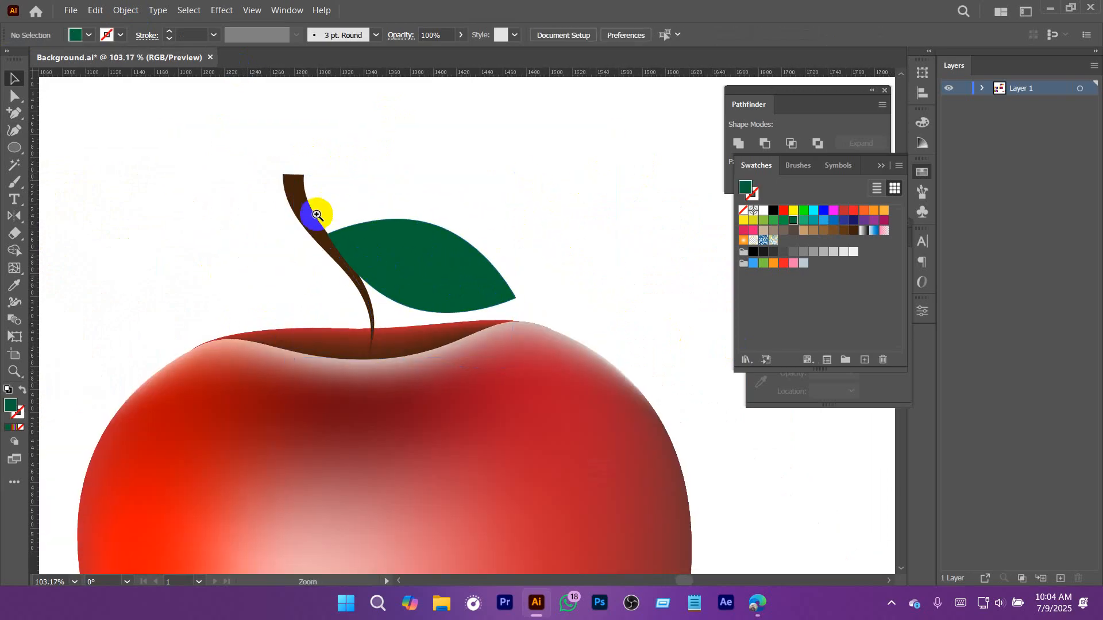
Step: Select all parts of the mesh apple, including the stem and leaf, and group them
{"action": "scroll", "coordinate": [469, 264], "scroll_direction": "down", "scroll_amount": 8}
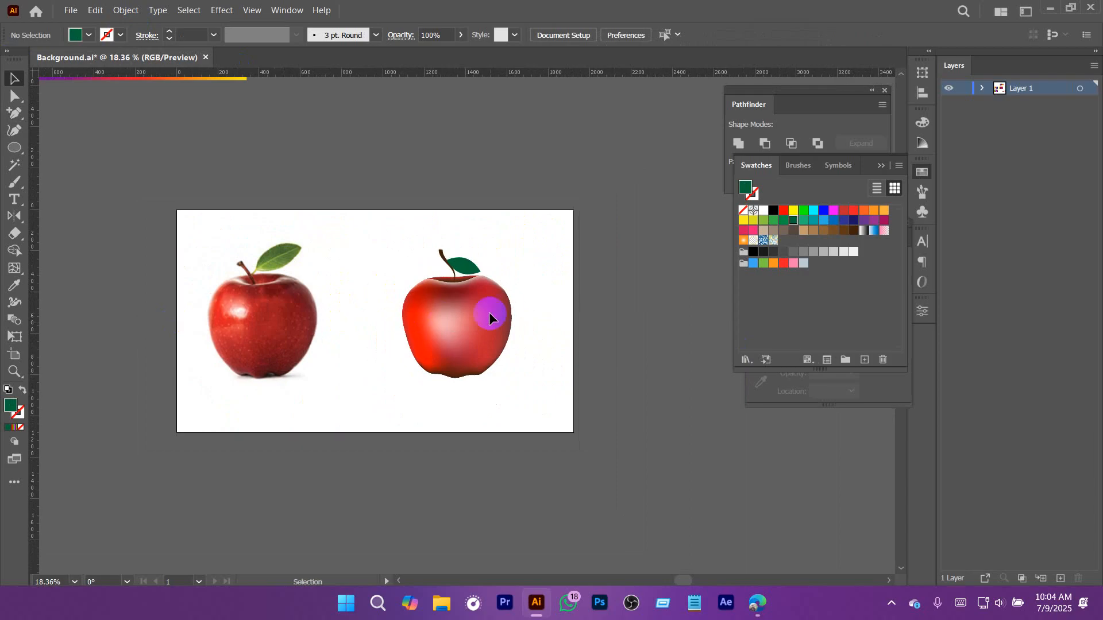
{"action": "scroll", "coordinate": [547, 305], "scroll_direction": "down", "scroll_amount": 1}
{"action": "left_click_drag", "start_coordinate": [546, 234], "coordinate": [399, 388]}
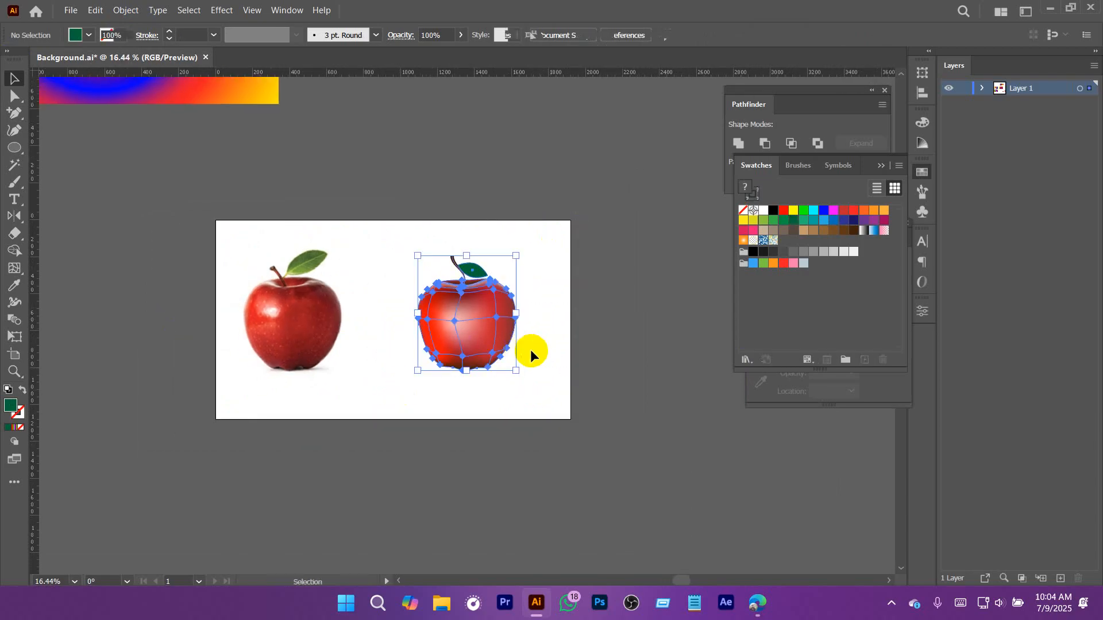
{"action": "key", "text": "a"}
{"action": "left_click", "coordinate": [601, 285]}
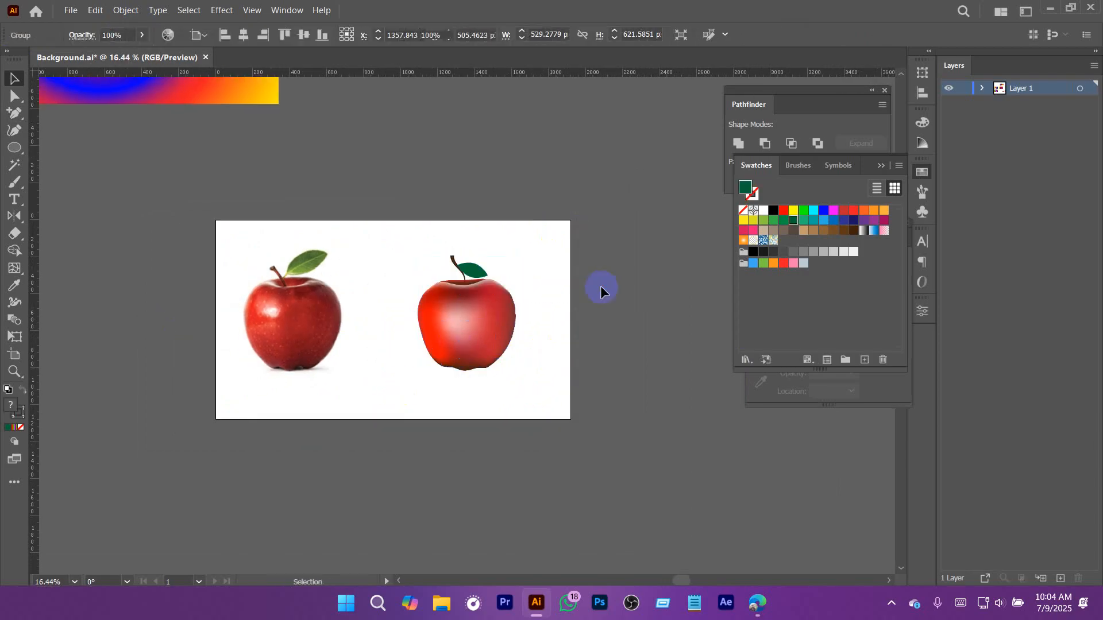
Step: Check that the mesh apple selects as one group and compare it with the reference photo
{"action": "left_click", "coordinate": [463, 325]}
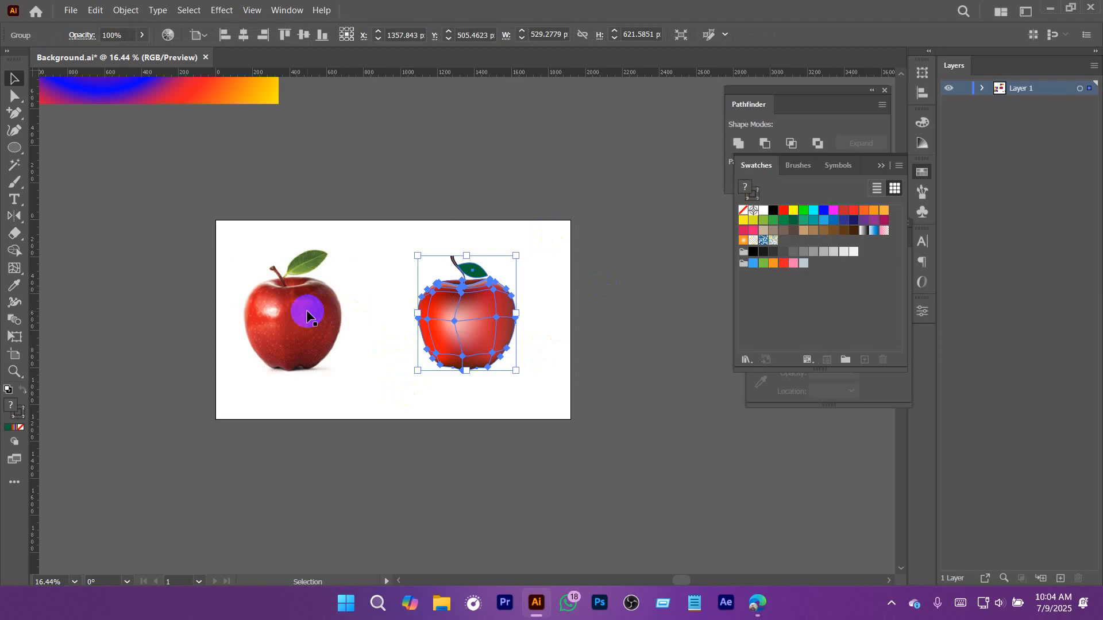
{"action": "left_click", "coordinate": [306, 309]}
{"action": "left_click", "coordinate": [485, 317]}
{"action": "scroll", "coordinate": [486, 310], "scroll_direction": "up", "scroll_amount": 2}
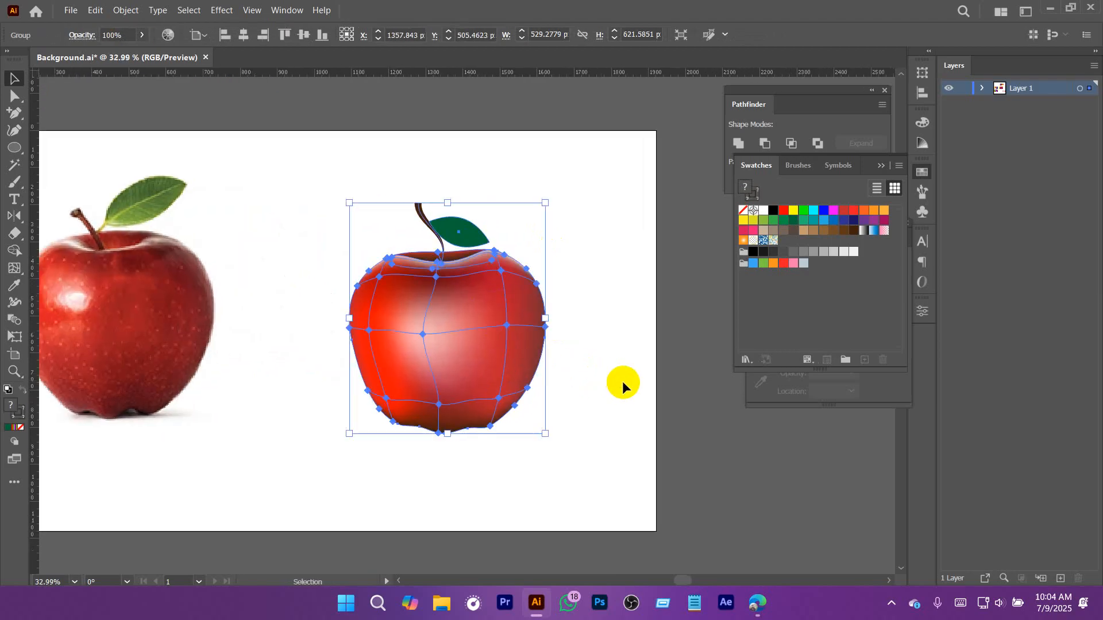
{"action": "left_click", "coordinate": [623, 382]}
{"action": "left_click", "coordinate": [440, 319]}
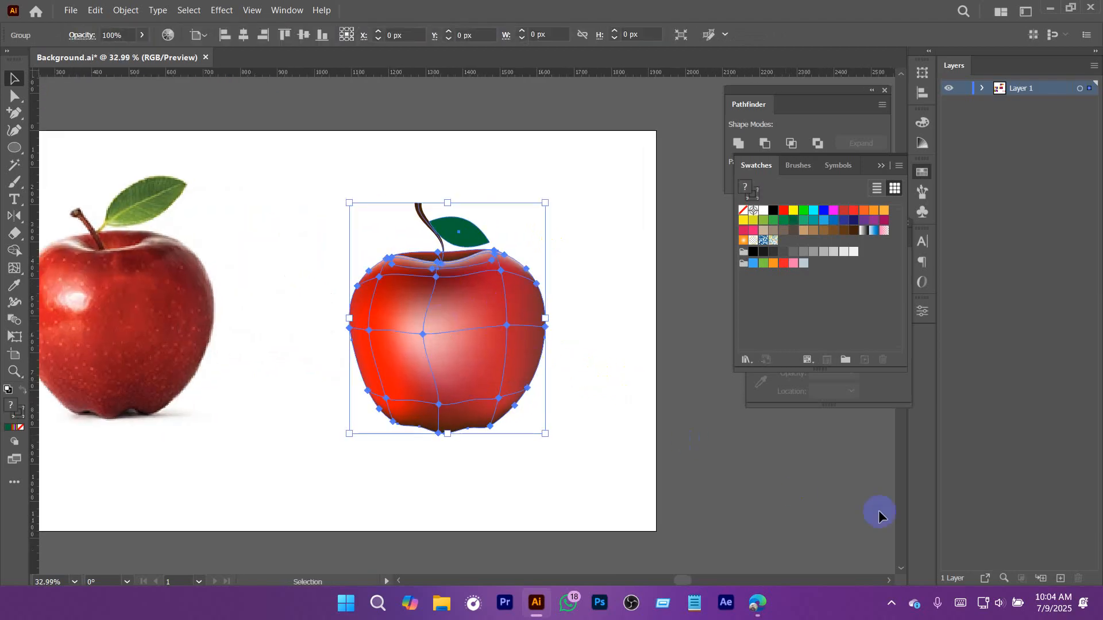
{"action": "left_click", "coordinate": [621, 353]}
{"action": "scroll", "coordinate": [613, 357], "scroll_direction": "down", "scroll_amount": 1, "text": "alt"}
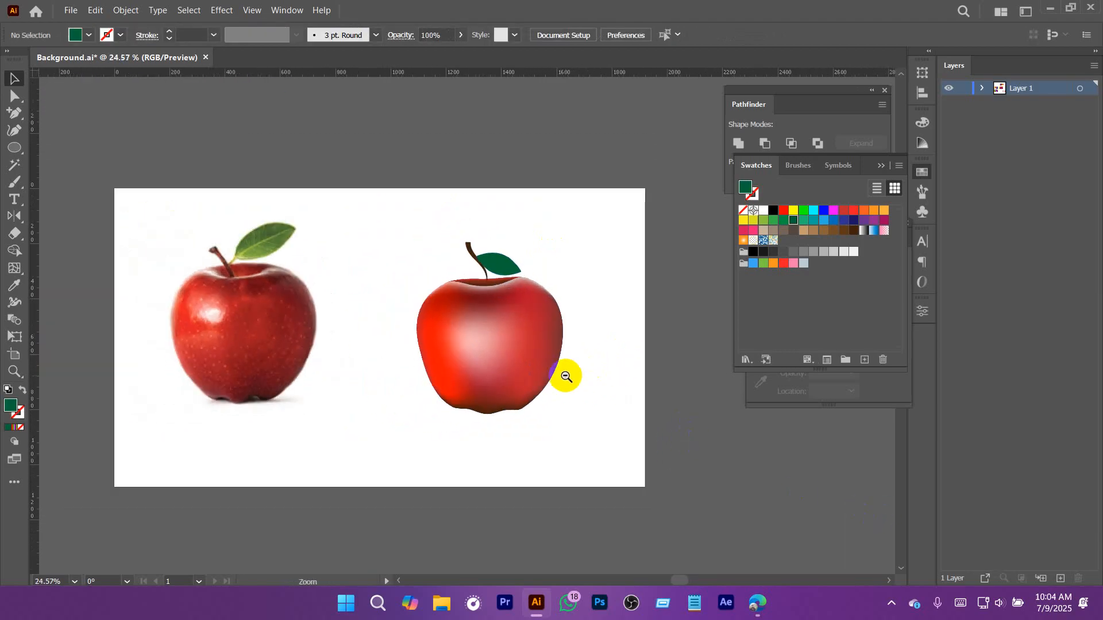